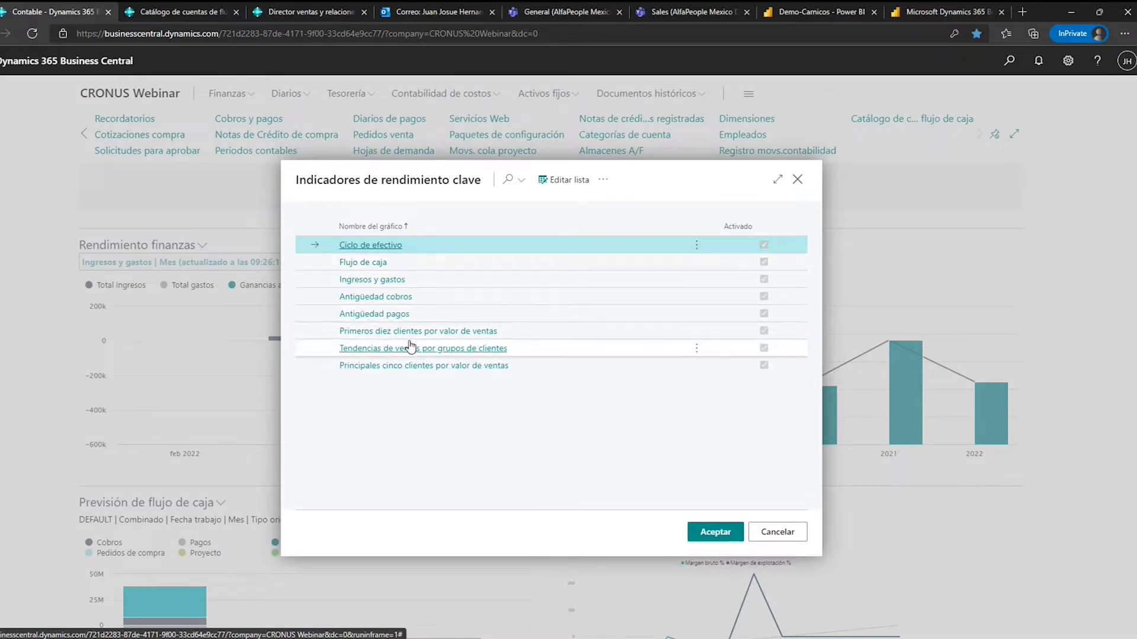
Leave the chart selection unchanged, drill into the customers behind the 2019 NAC sales column, and return to the home page.
{"action": "left_click", "coordinate": [794, 540]}
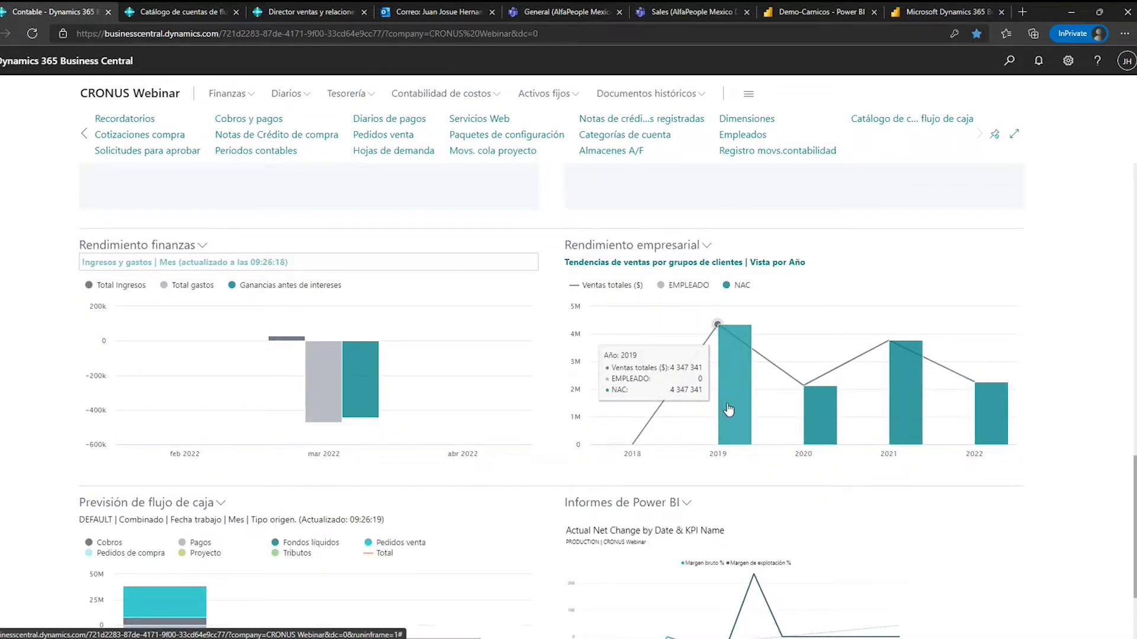
{"action": "left_click", "coordinate": [741, 388]}
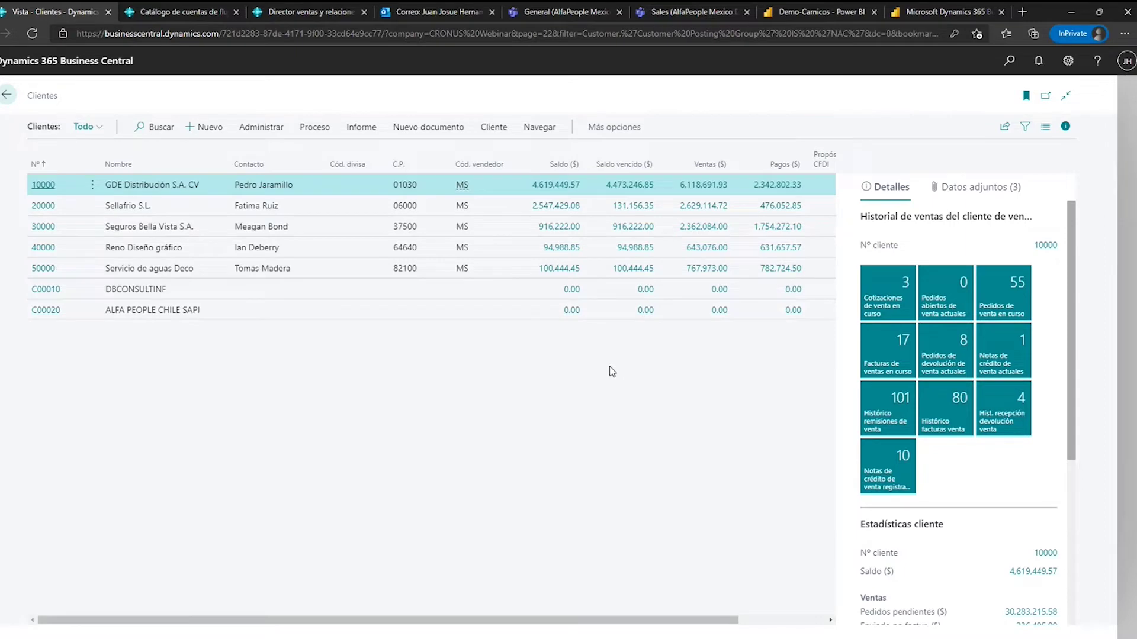
{"action": "key", "text": "alt+Left"}
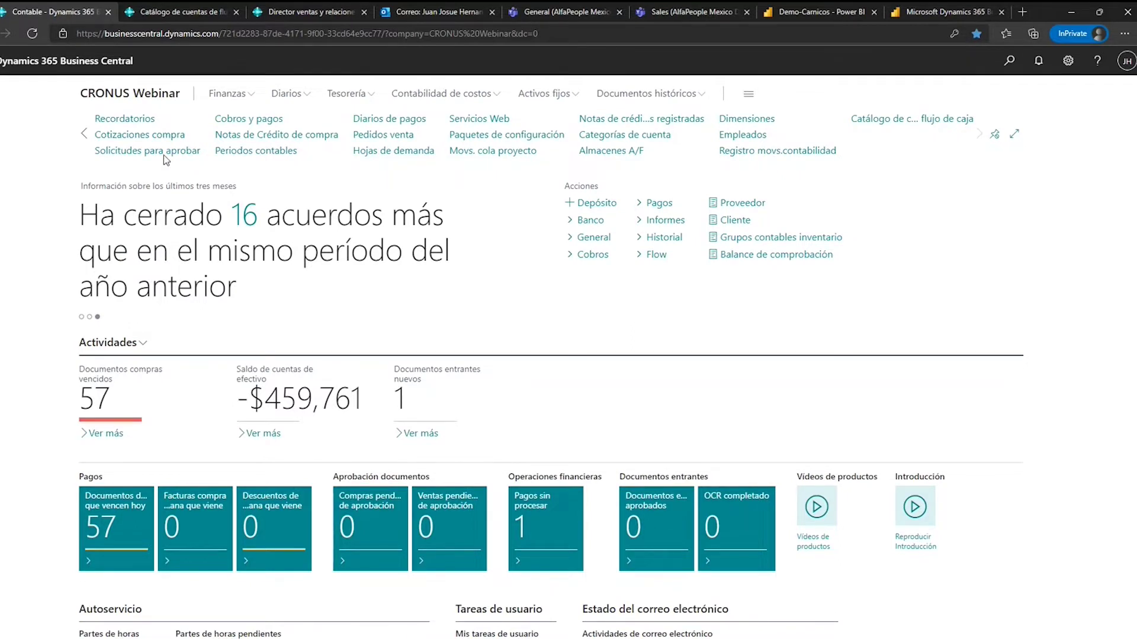
Open the role explorer and review the full list of features available to the Contable role.
{"action": "left_click", "coordinate": [747, 94]}
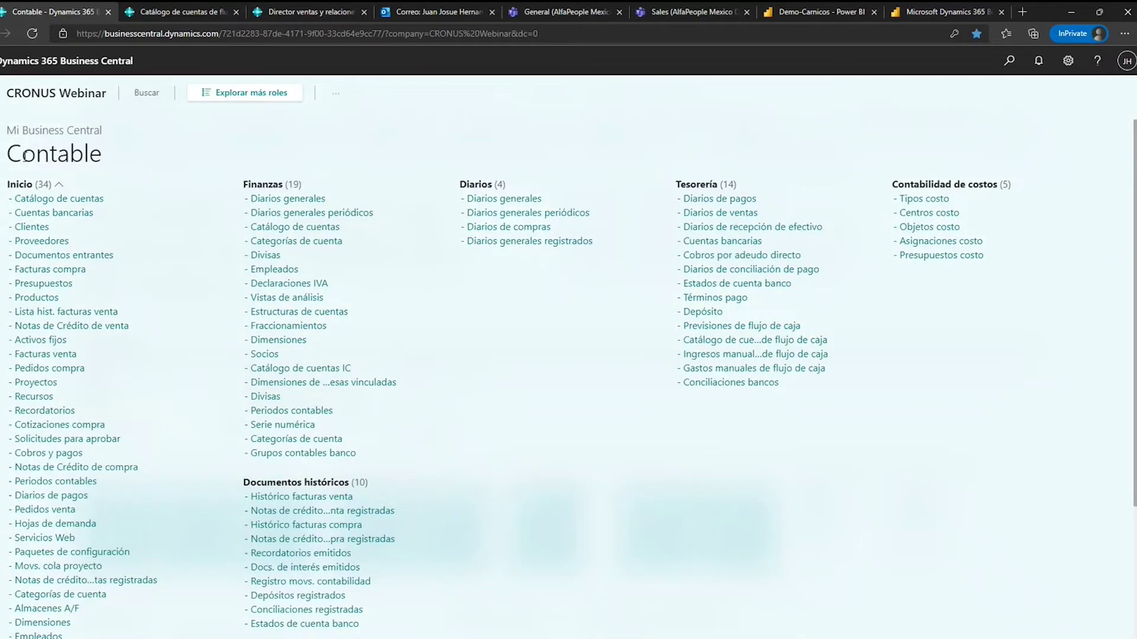
{"action": "left_click_drag", "start_coordinate": [23, 155], "coordinate": [103, 157]}
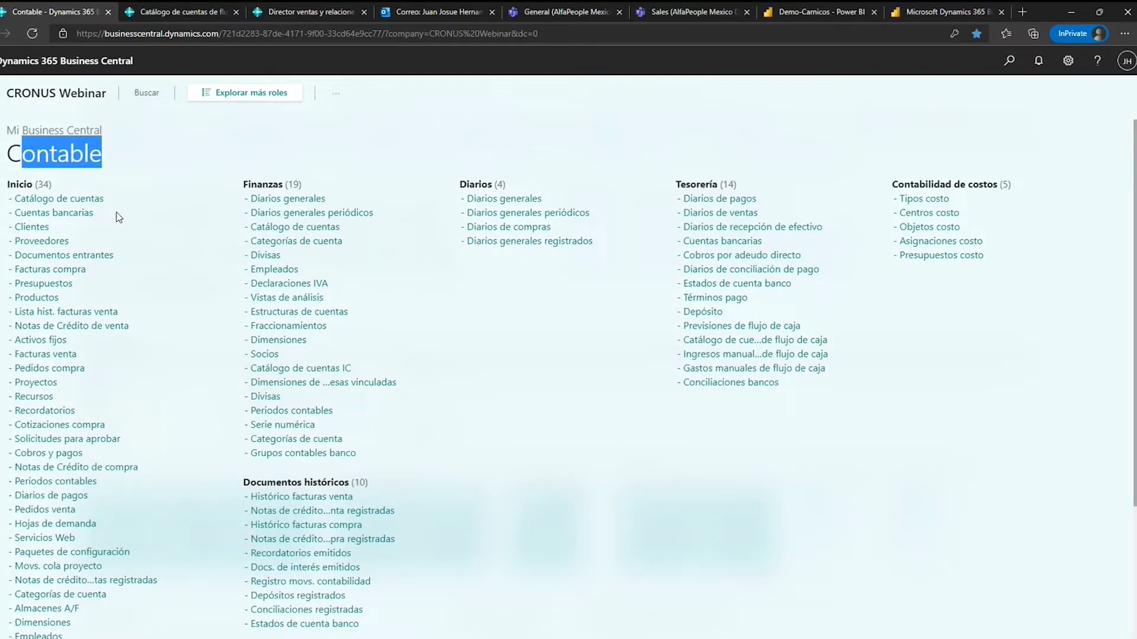
{"action": "scroll", "coordinate": [246, 256], "scroll_direction": "down", "scroll_amount": 3}
{"action": "scroll", "coordinate": [254, 331], "scroll_direction": "up", "scroll_amount": 3}
{"action": "scroll", "coordinate": [685, 201], "scroll_direction": "down", "scroll_amount": 3}
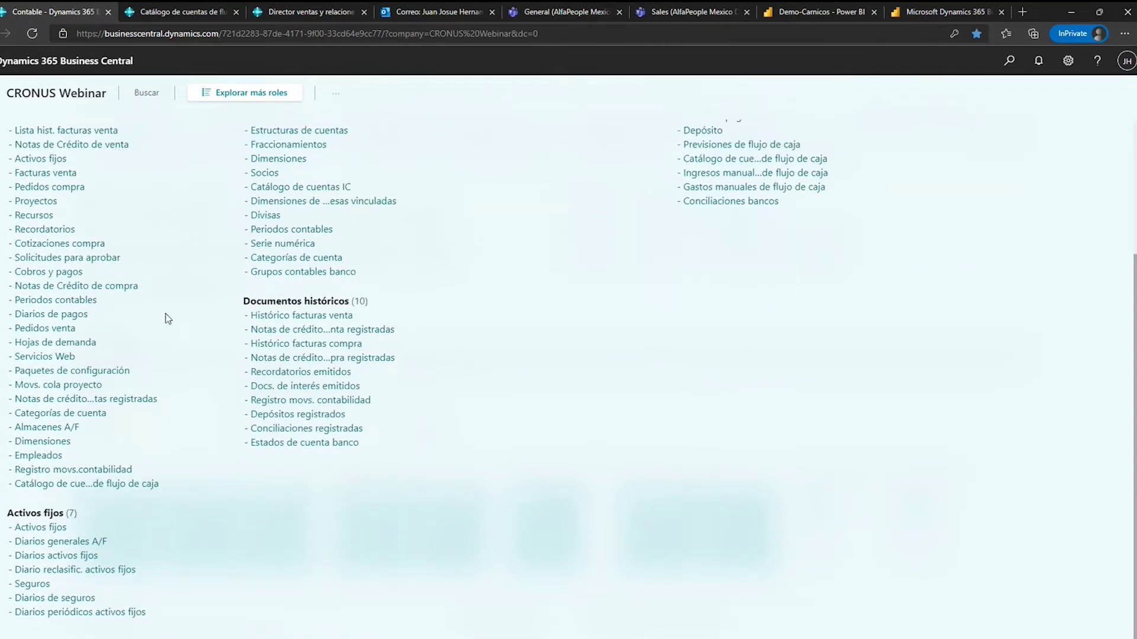
{"action": "scroll", "coordinate": [180, 332], "scroll_direction": "up", "scroll_amount": 3}
Explore more roles and collapse all of the business areas to their headings.
{"action": "left_click", "coordinate": [297, 102]}
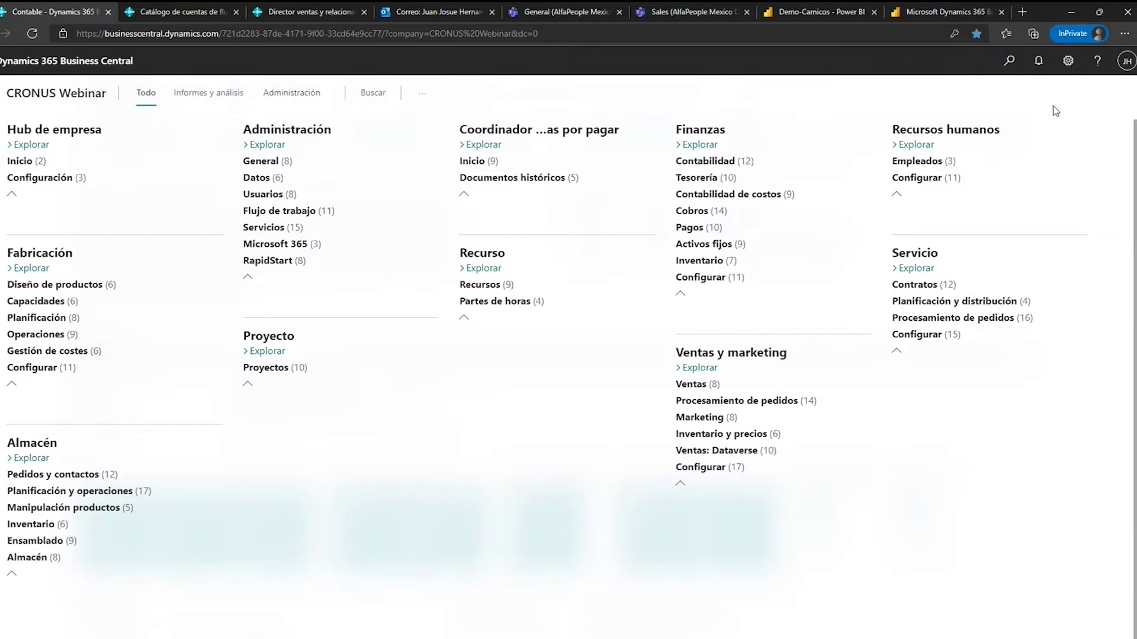
{"action": "left_click", "coordinate": [421, 94]}
{"action": "left_click", "coordinate": [366, 204]}
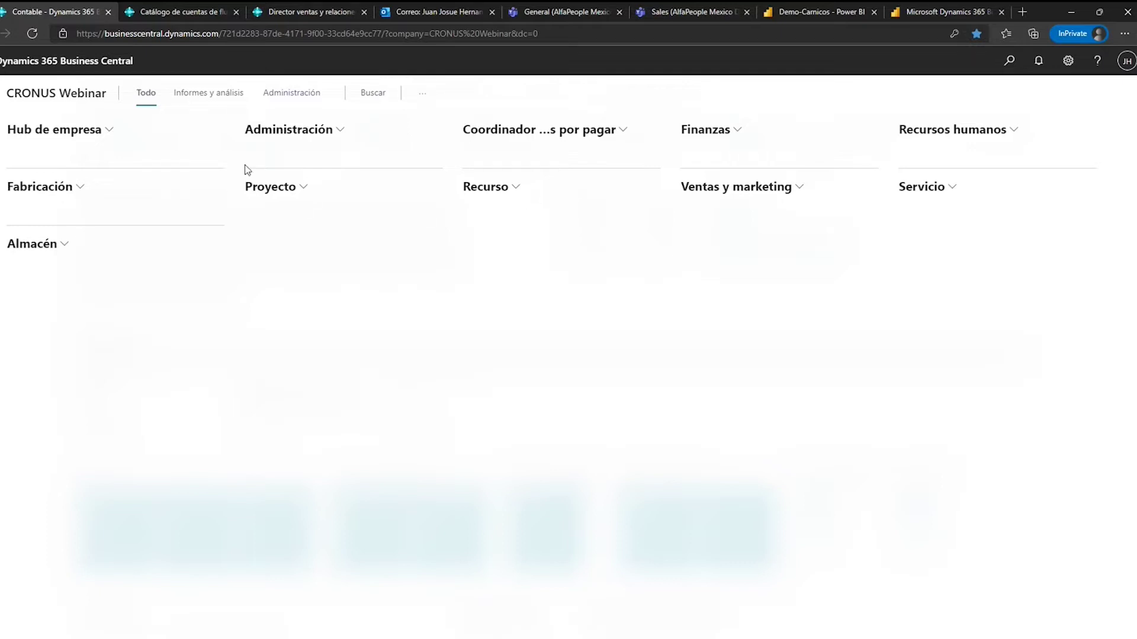
Expand the Finanzas area and show the features under Contabilidad and Tesorería.
{"action": "left_click", "coordinate": [739, 136]}
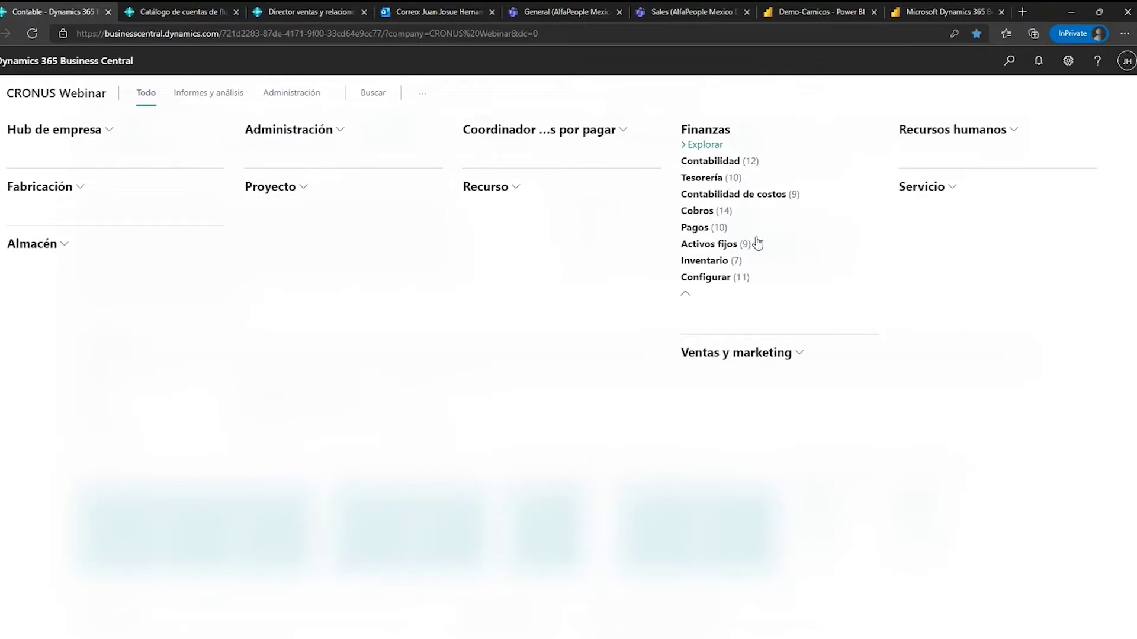
{"action": "left_click", "coordinate": [765, 164]}
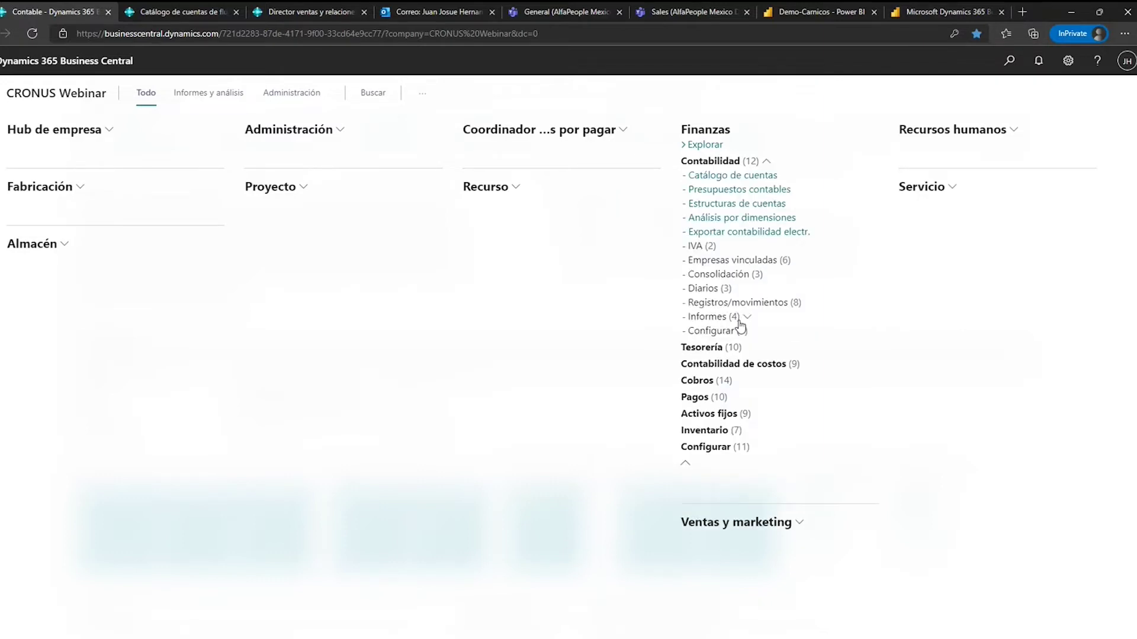
{"action": "left_click", "coordinate": [744, 348]}
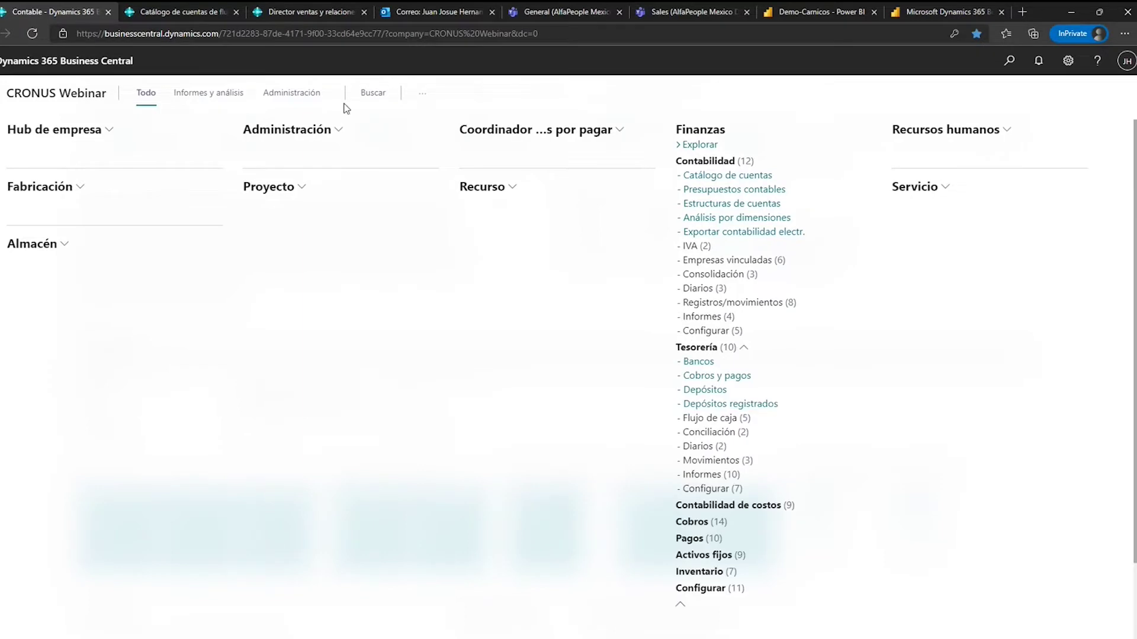
Collapse all business areas in the role explorer, and expand every area with all of its subgroups.
{"action": "left_click", "coordinate": [422, 95]}
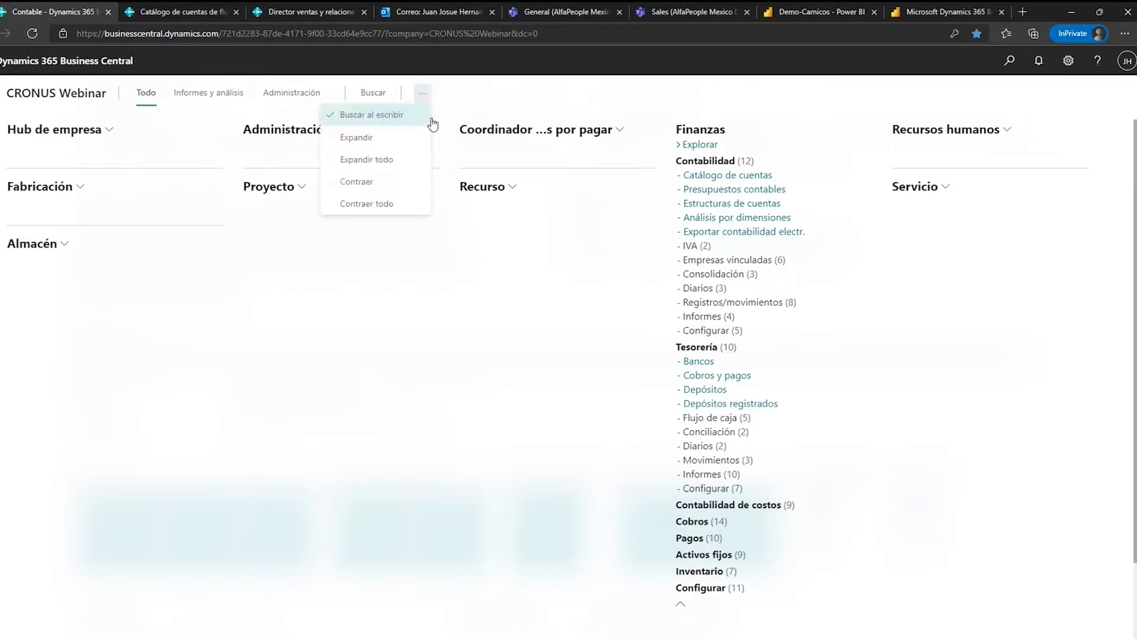
{"action": "left_click", "coordinate": [396, 205]}
{"action": "left_click", "coordinate": [422, 95]}
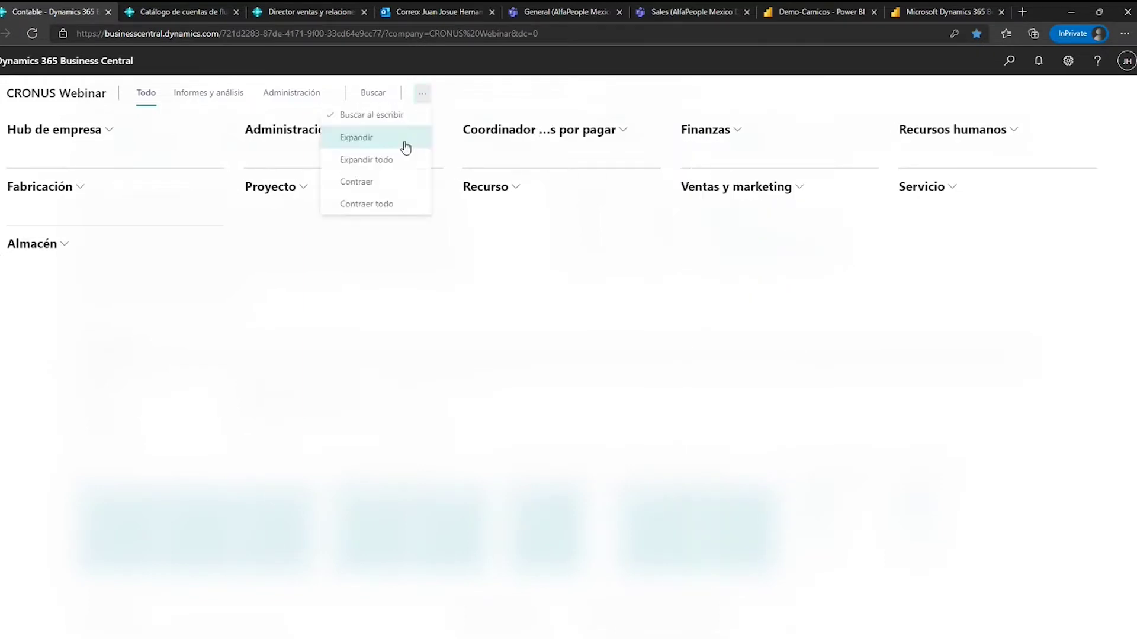
{"action": "left_click", "coordinate": [396, 157]}
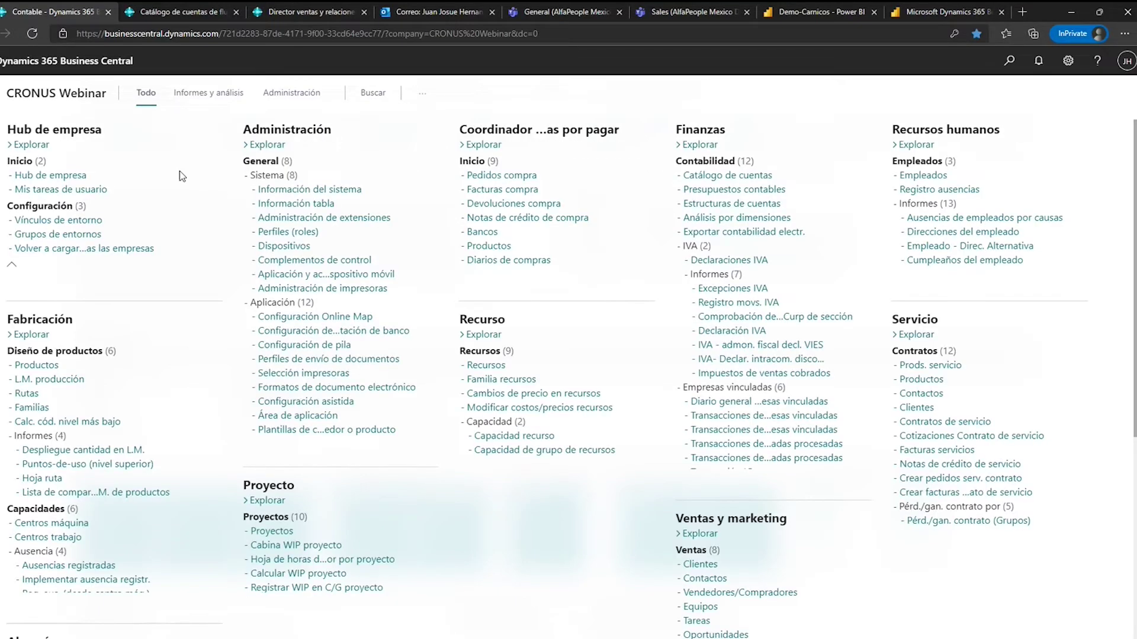
Examine the fully expanded feature lists of all business areas, including Fabricación, Administración, Finanzas, Almacén and Servicio.
{"action": "scroll", "coordinate": [563, 401], "scroll_direction": "down", "scroll_amount": 1}
{"action": "scroll", "coordinate": [567, 405], "scroll_direction": "down", "scroll_amount": 6}
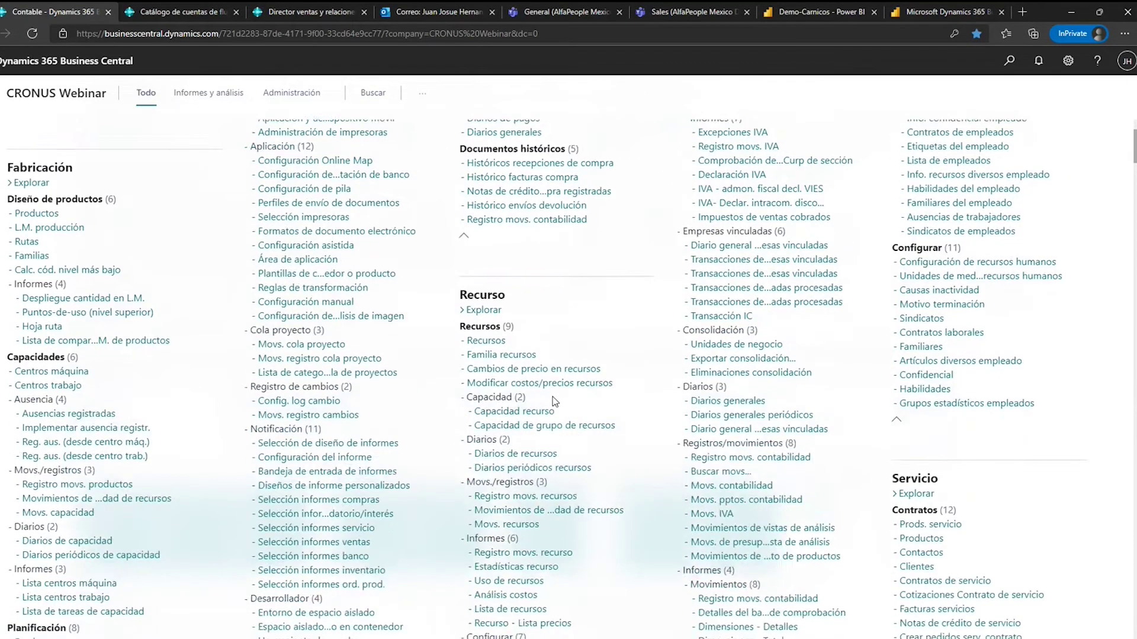
{"action": "scroll", "coordinate": [653, 400], "scroll_direction": "down", "scroll_amount": 7}
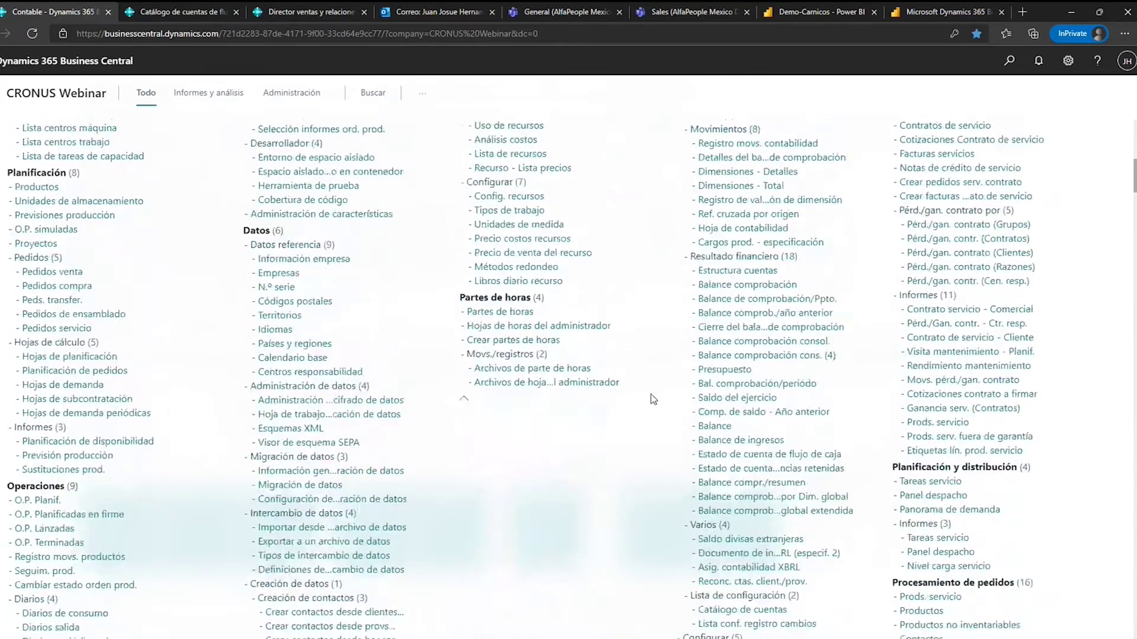
{"action": "scroll", "coordinate": [653, 399], "scroll_direction": "down", "scroll_amount": 10}
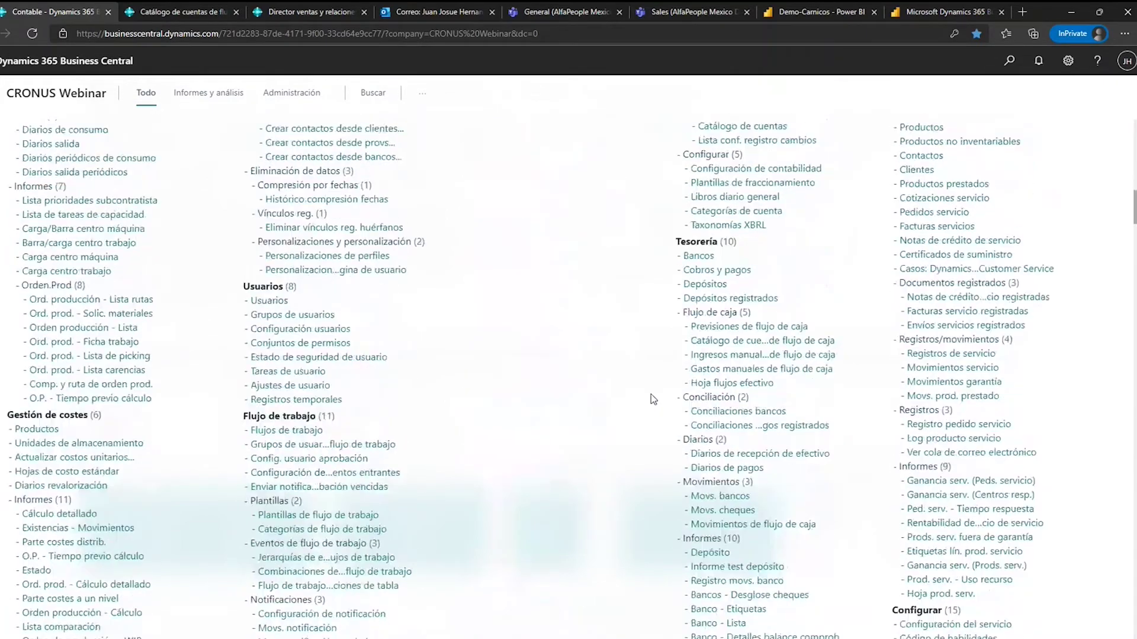
{"action": "scroll", "coordinate": [653, 400], "scroll_direction": "down", "scroll_amount": 10}
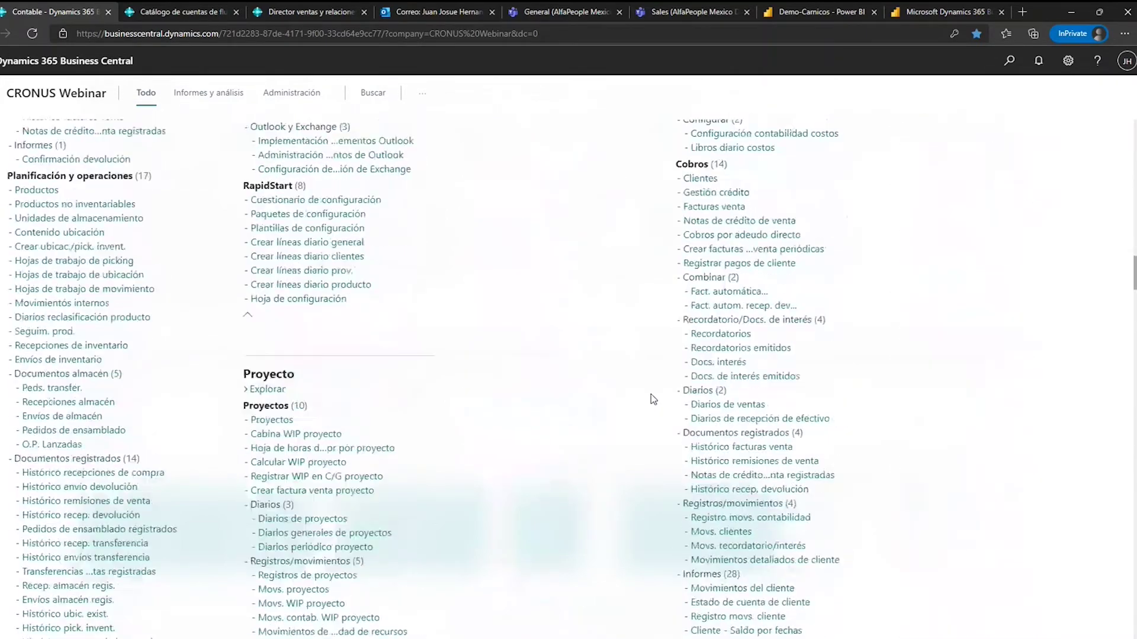
{"action": "scroll", "coordinate": [653, 399], "scroll_direction": "down", "scroll_amount": 10}
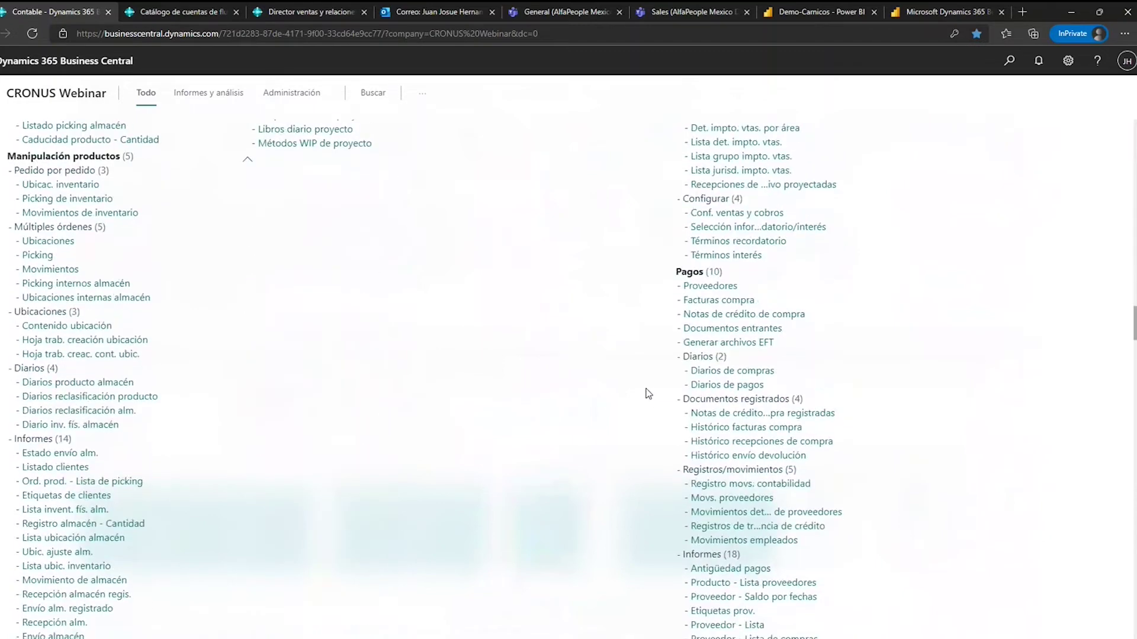
{"action": "scroll", "coordinate": [648, 394], "scroll_direction": "down", "scroll_amount": 5}
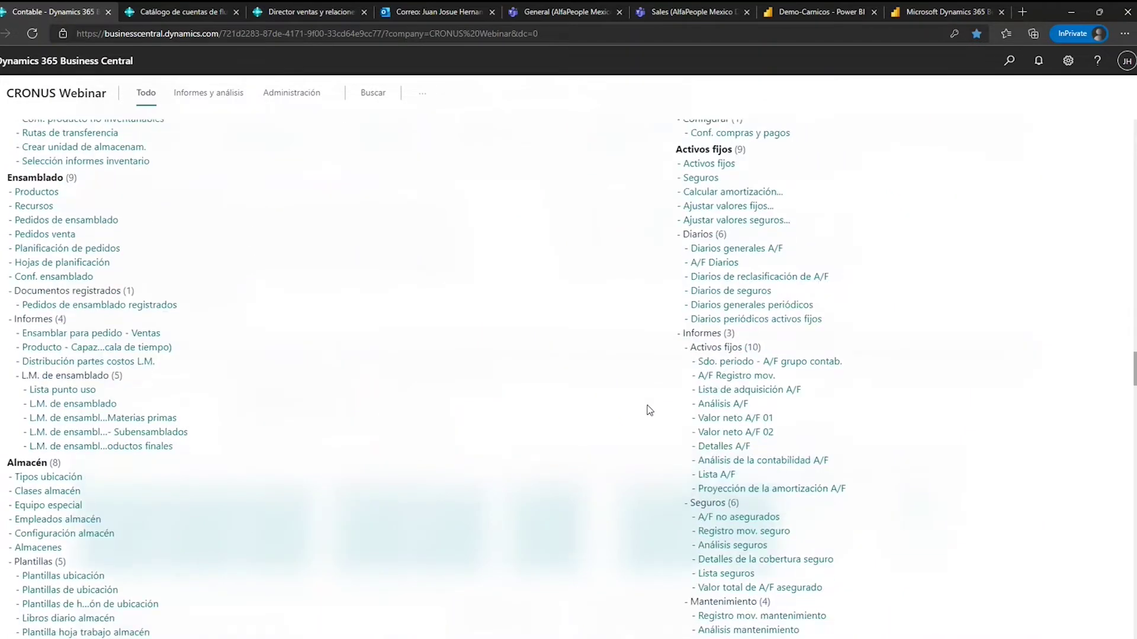
{"action": "scroll", "coordinate": [645, 408], "scroll_direction": "down", "scroll_amount": 10}
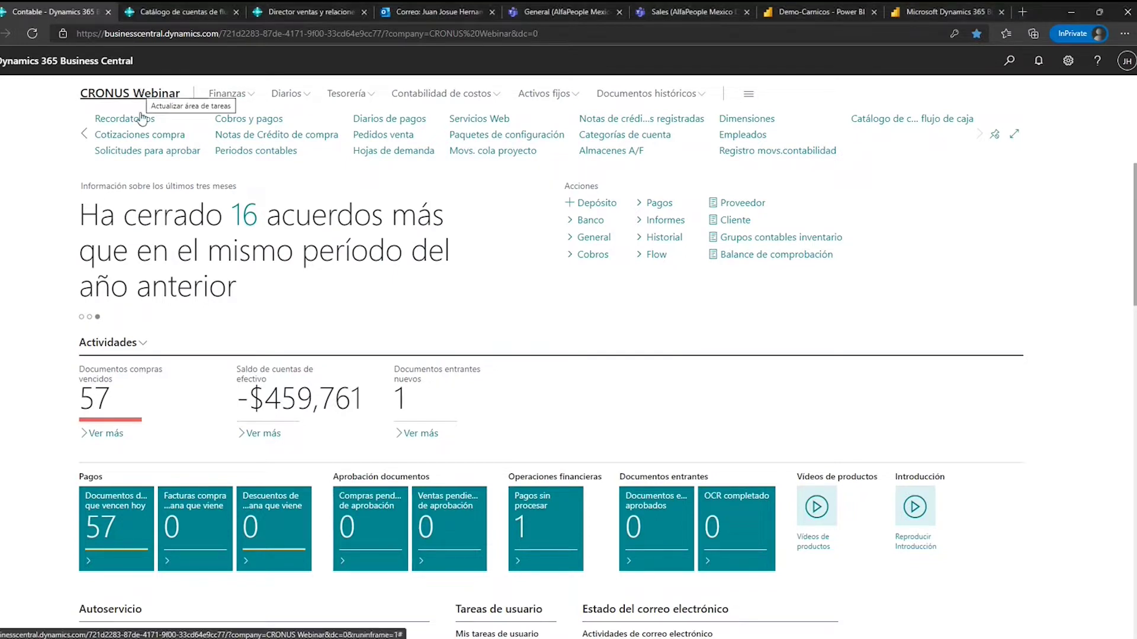
Display the Proveedores list as Iconos largos and look through the vendor tiles.
{"action": "mouse_move", "coordinate": [82, 140]}
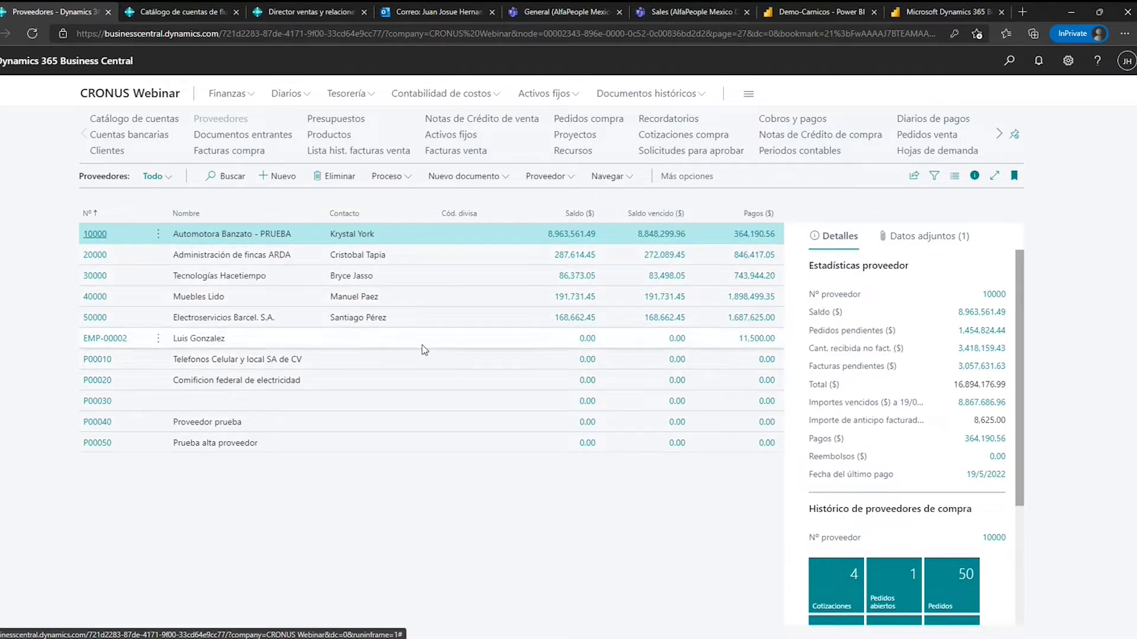
{"action": "left_click", "coordinate": [954, 176]}
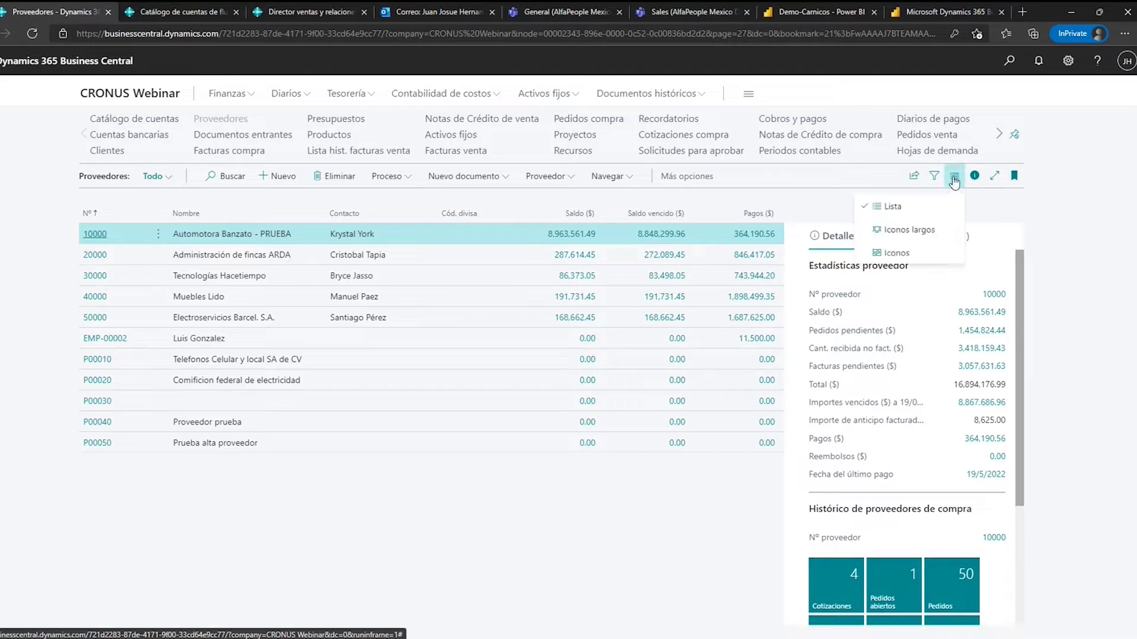
{"action": "left_click", "coordinate": [908, 226]}
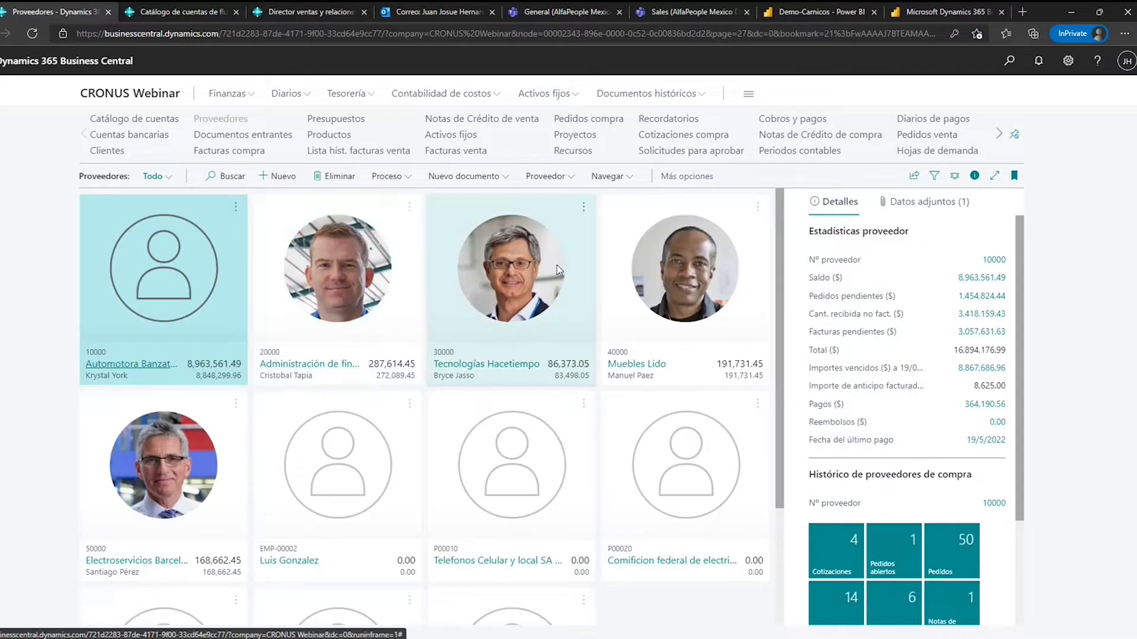
{"action": "scroll", "coordinate": [524, 276], "scroll_direction": "down", "scroll_amount": 3}
{"action": "scroll", "coordinate": [277, 329], "scroll_direction": "up", "scroll_amount": 3}
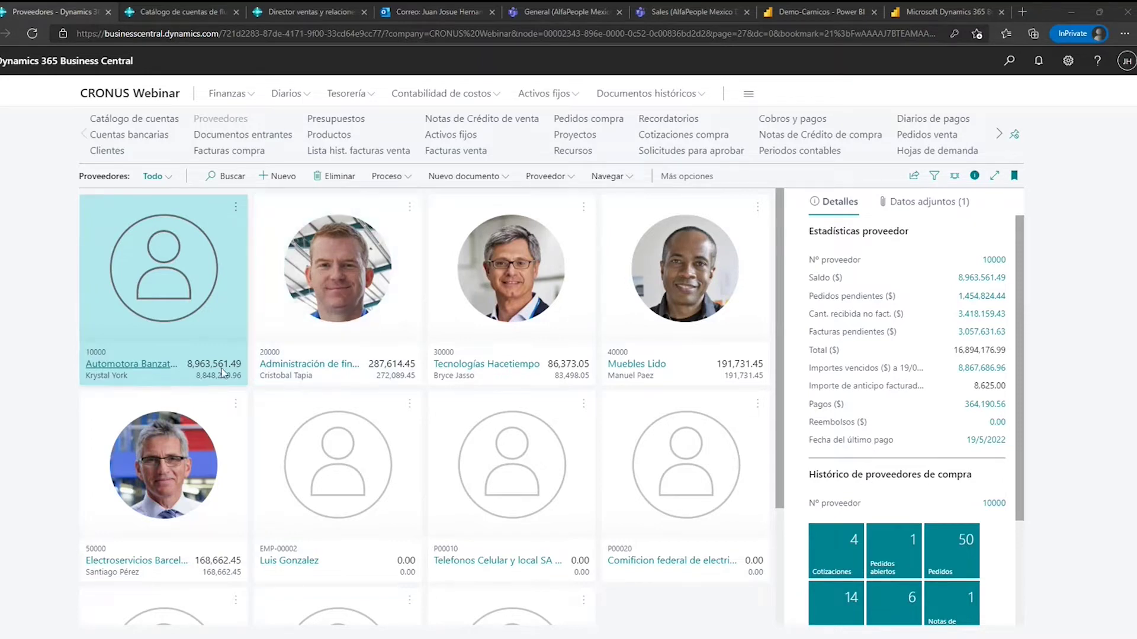
Open the vendor card of Automotora Banzato - PRUEBA and show the additional fields in its General section.
{"action": "left_click", "coordinate": [166, 369]}
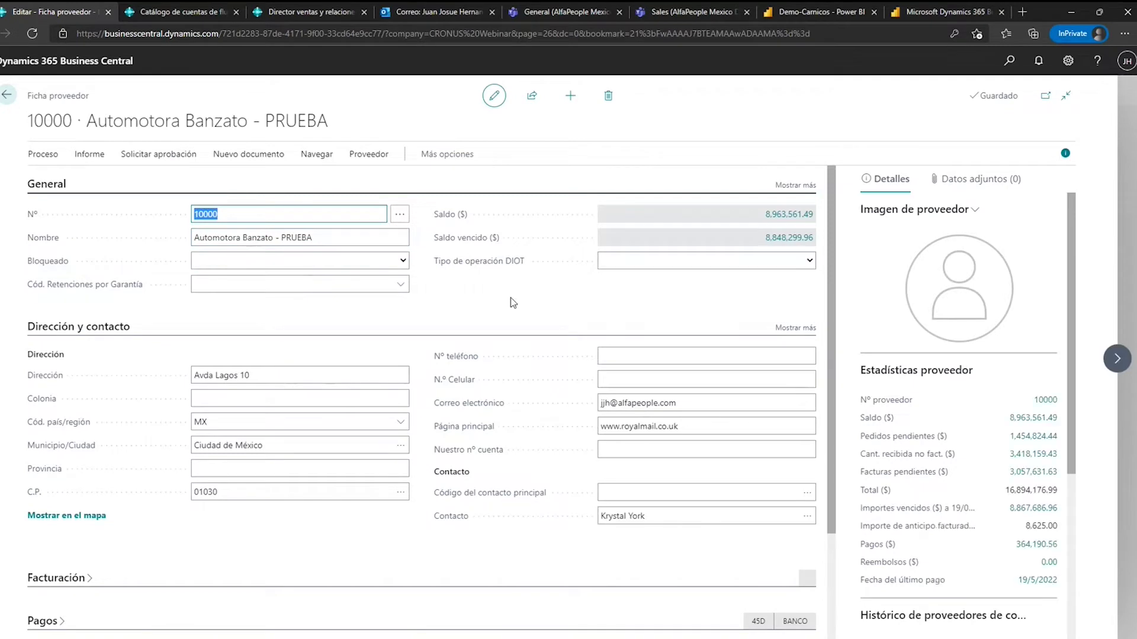
{"action": "left_click", "coordinate": [783, 186]}
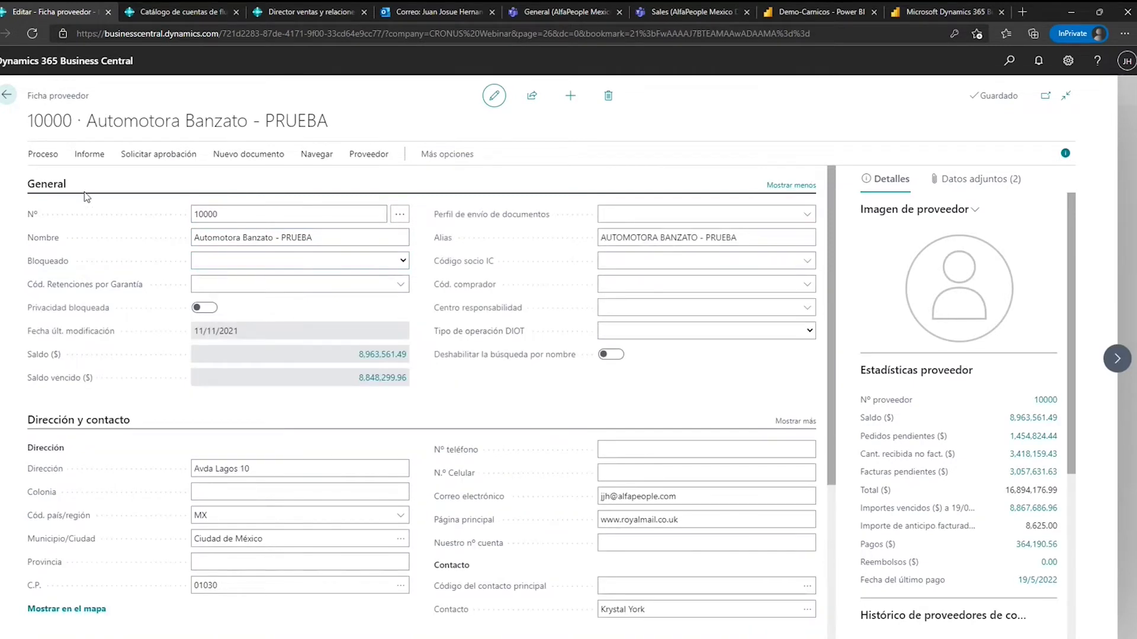
Collapse the General, Dirección y contacto and Recepción sections of the vendor card.
{"action": "left_click", "coordinate": [46, 184]}
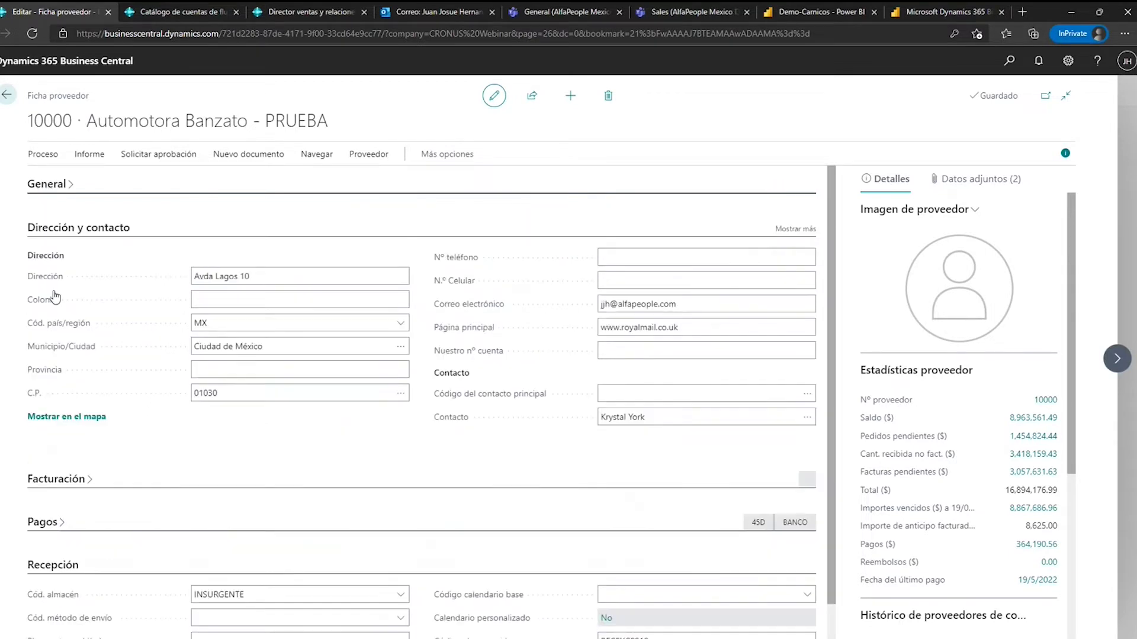
{"action": "left_click", "coordinate": [67, 229]}
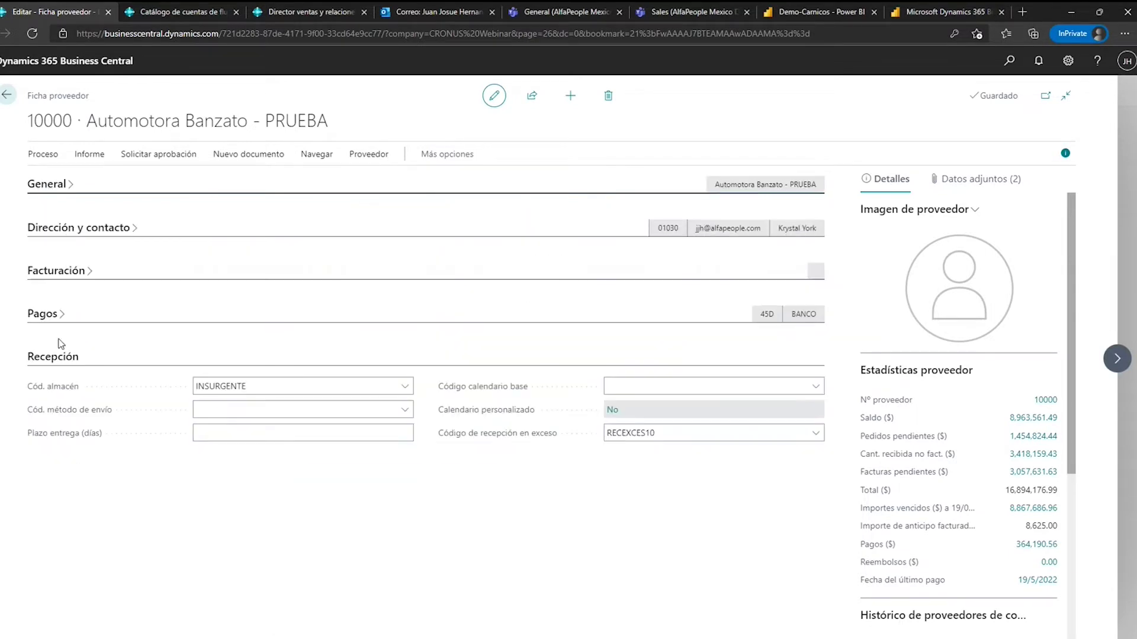
{"action": "left_click", "coordinate": [57, 358]}
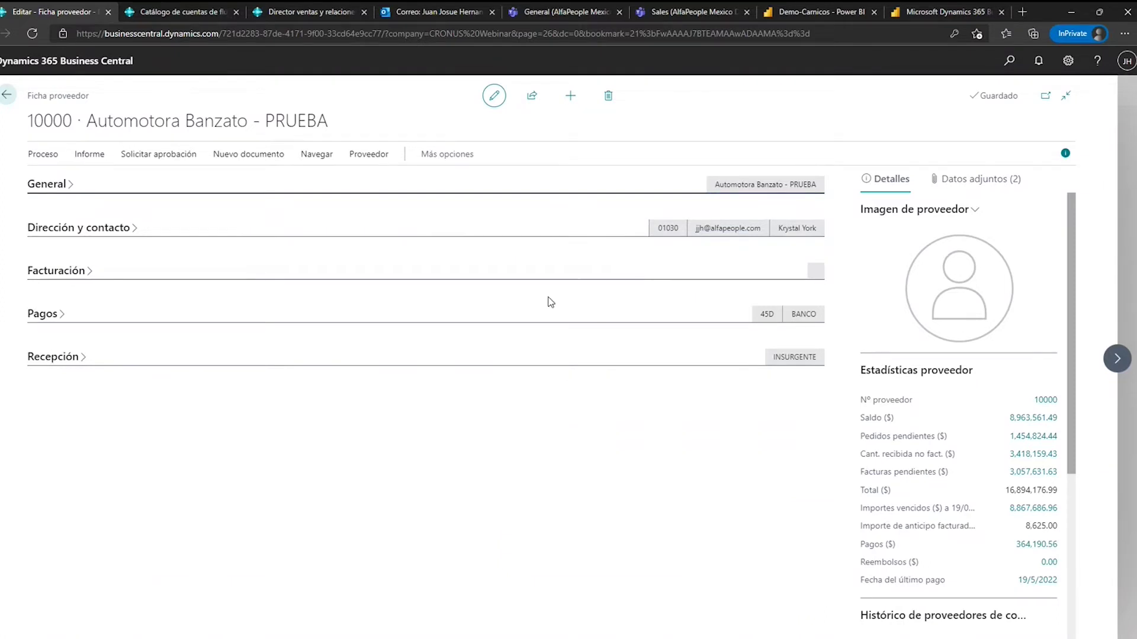
Expand the General and Dirección y contacto sections of the vendor card and review their fields.
{"action": "left_click", "coordinate": [50, 186]}
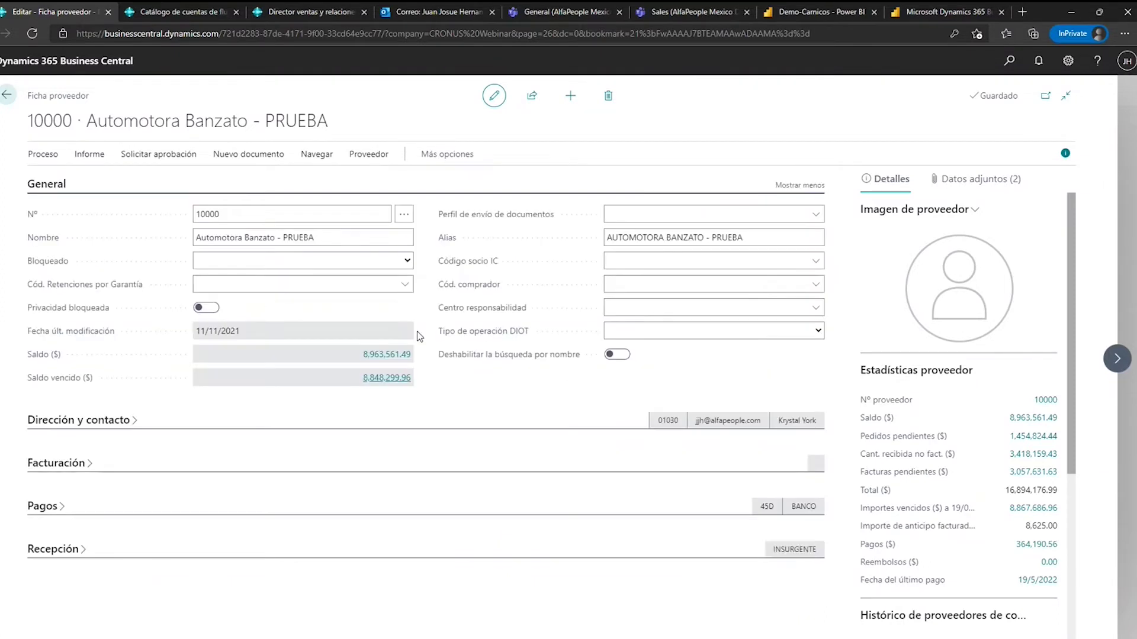
{"action": "left_click", "coordinate": [64, 421]}
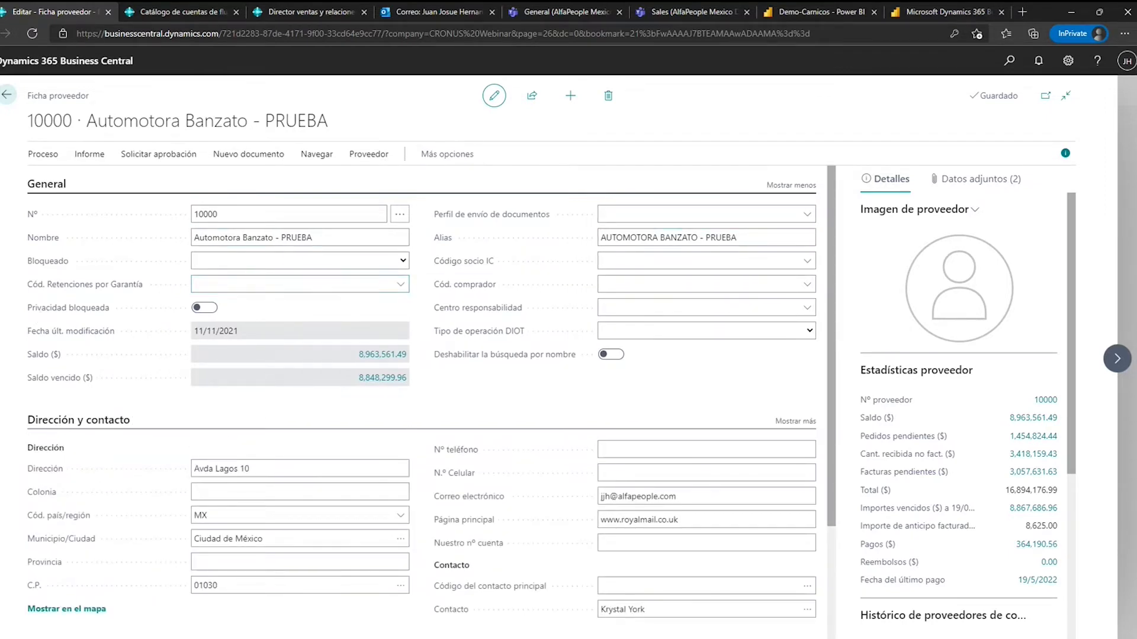
{"action": "left_click", "coordinate": [332, 240]}
{"action": "left_click", "coordinate": [239, 216]}
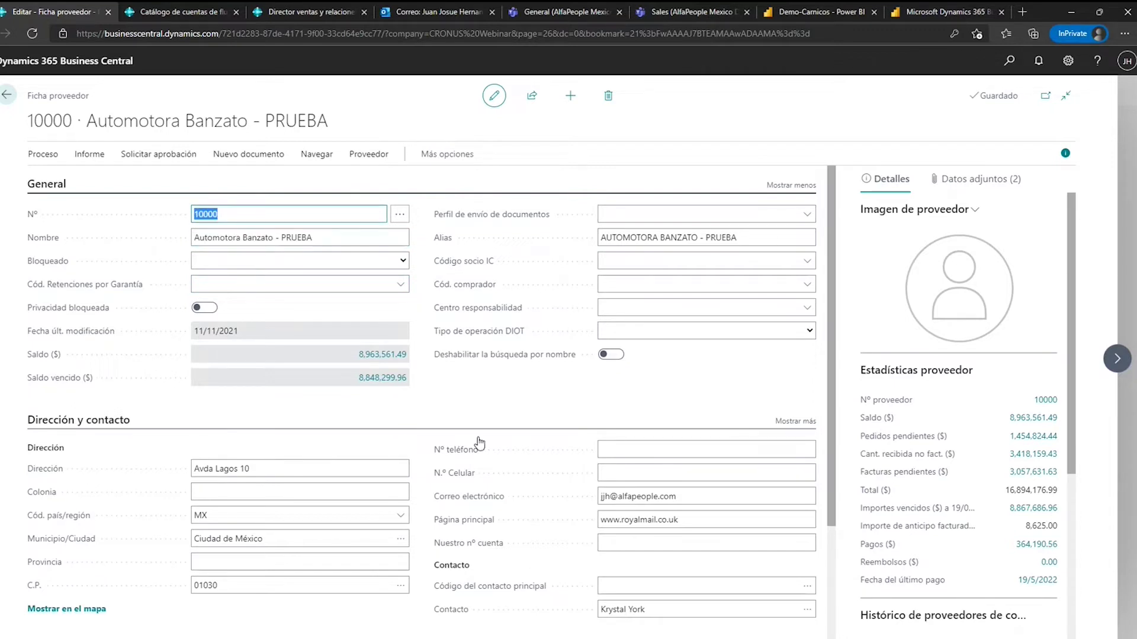
{"action": "left_click", "coordinate": [501, 398]}
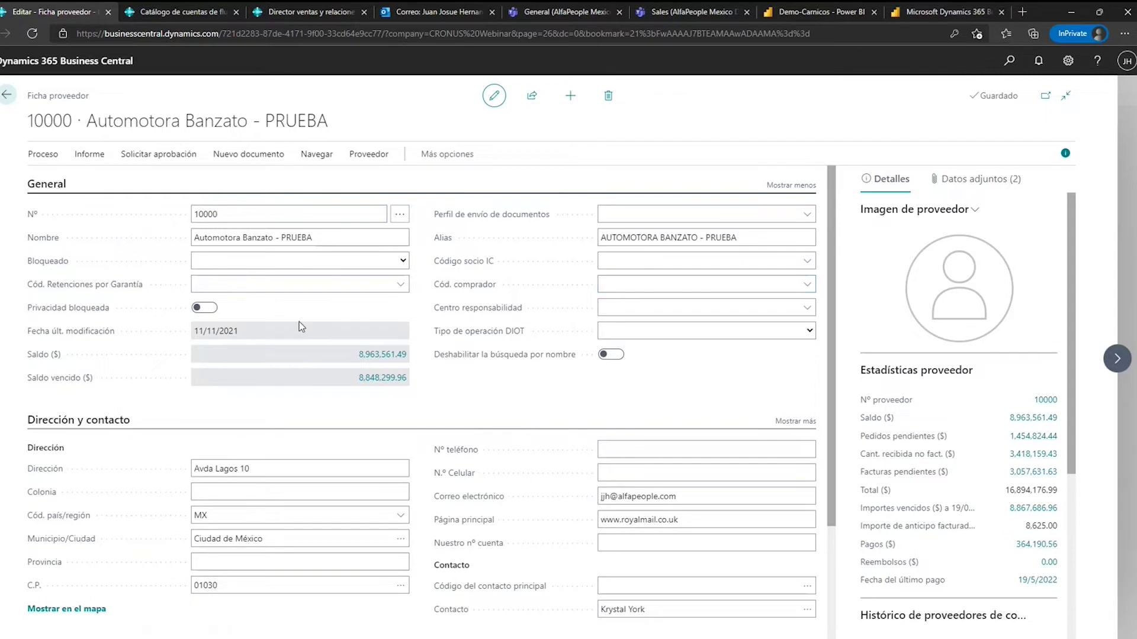
{"action": "scroll", "coordinate": [631, 329], "scroll_direction": "down", "scroll_amount": 3}
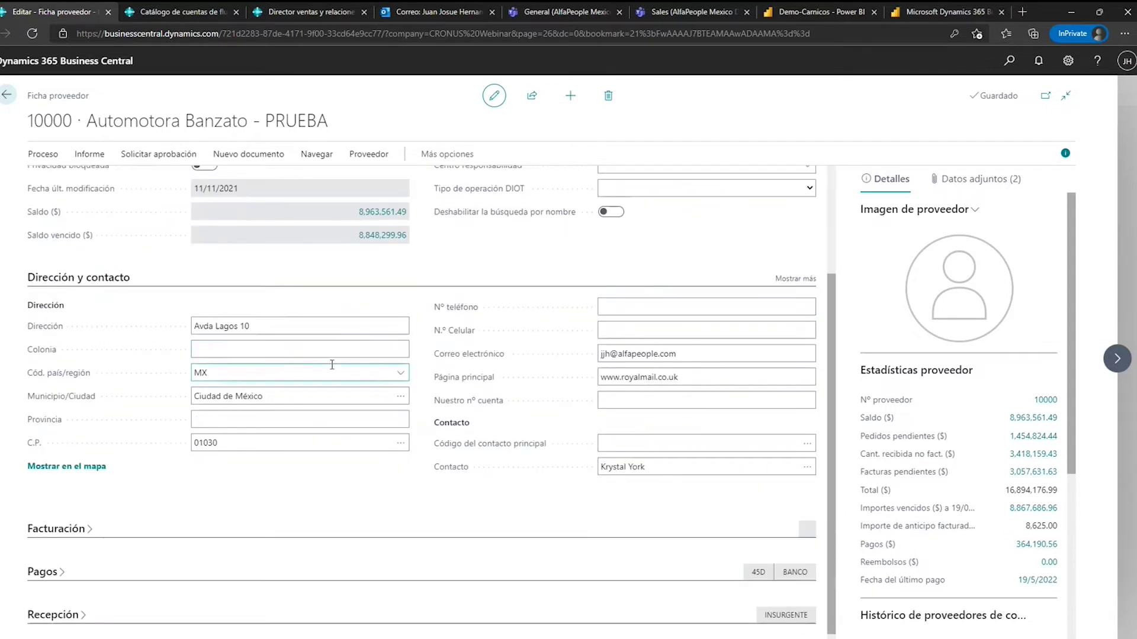
Expand the vendor card's Facturación section with its additional fields and view the Grupo registro proveedor options without choosing one.
{"action": "left_click", "coordinate": [616, 353]}
{"action": "left_click", "coordinate": [271, 418]}
{"action": "left_click", "coordinate": [77, 526]}
{"action": "scroll", "coordinate": [258, 407], "scroll_direction": "down", "scroll_amount": 1}
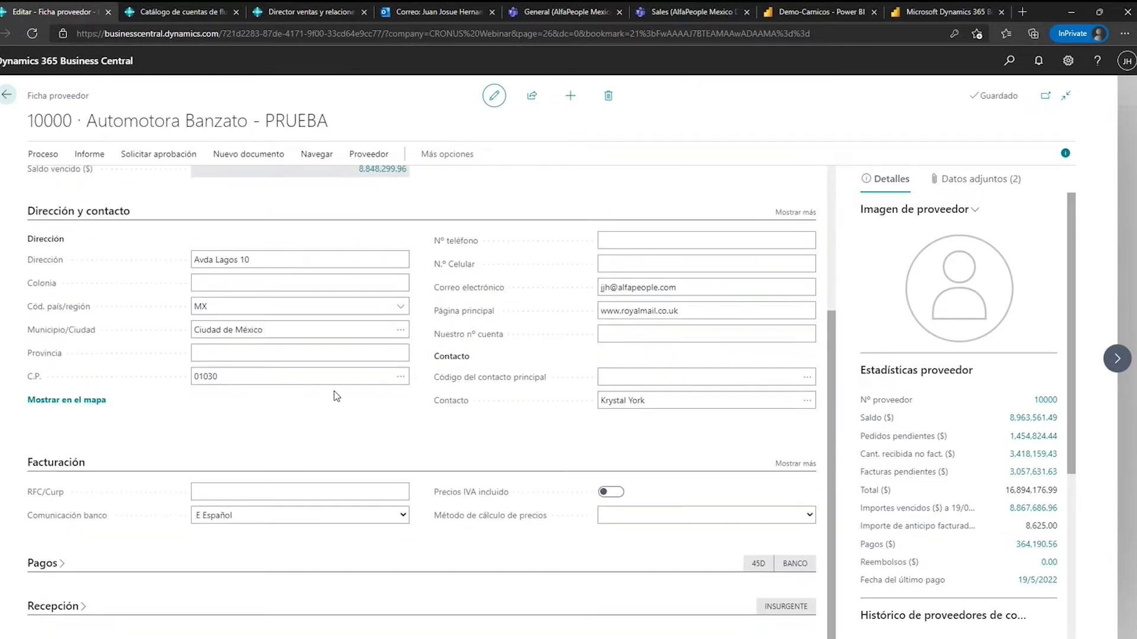
{"action": "left_click", "coordinate": [780, 463]}
{"action": "scroll", "coordinate": [424, 351], "scroll_direction": "down", "scroll_amount": 2}
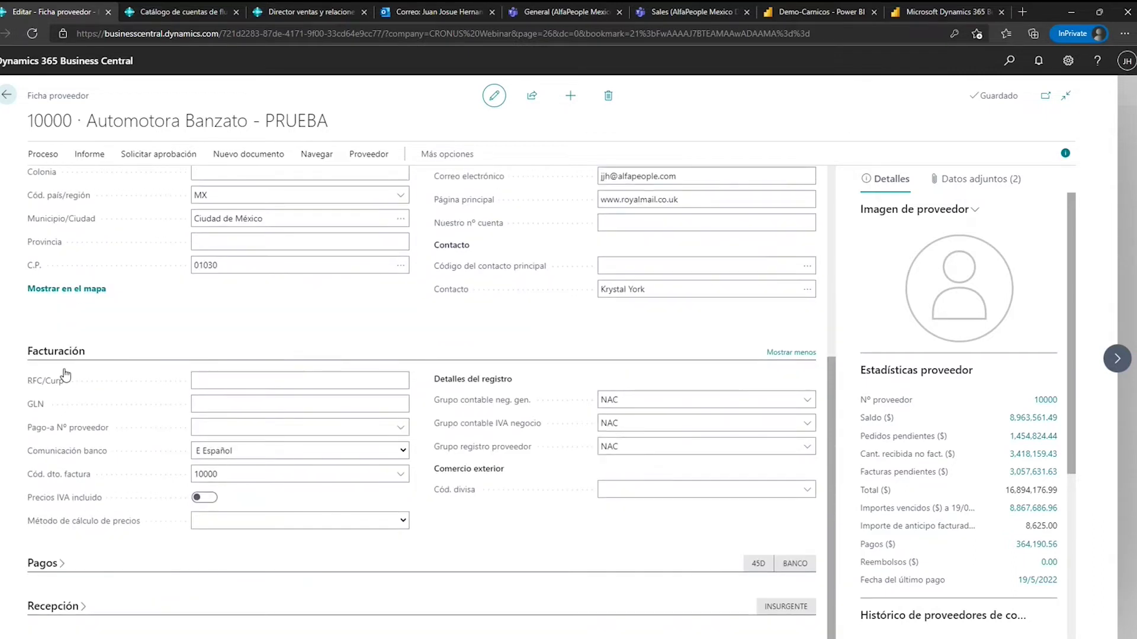
{"action": "left_click", "coordinate": [806, 446]}
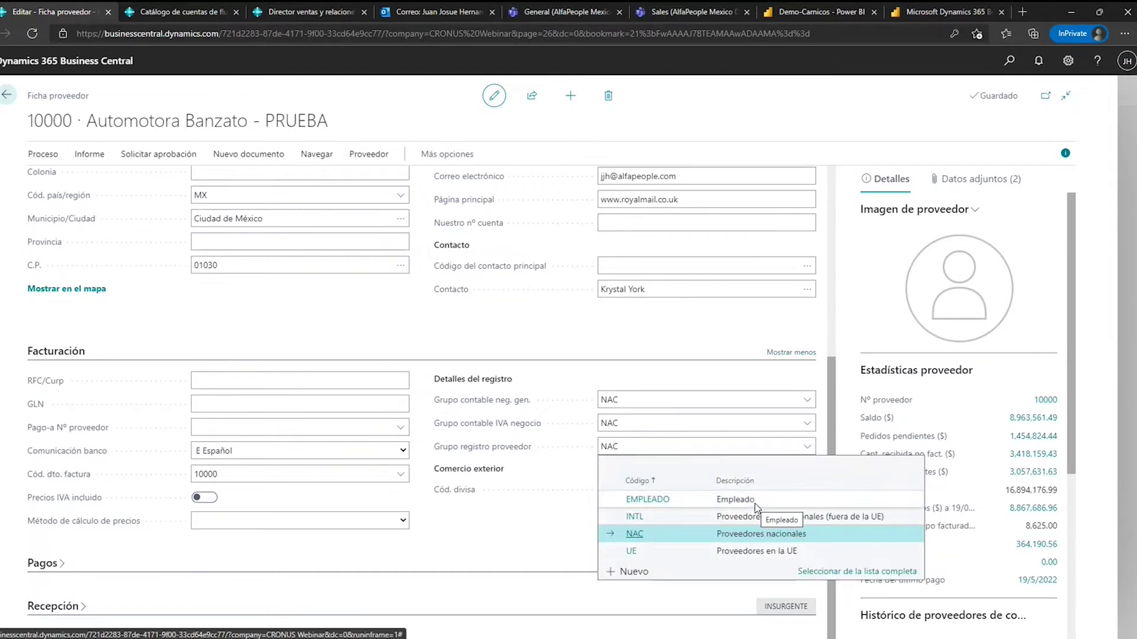
{"action": "left_click", "coordinate": [112, 564]}
Expand the Pagos section and browse the full payment method list for Cód. forma pago, cancelling without a change.
{"action": "left_click", "coordinate": [112, 563]}
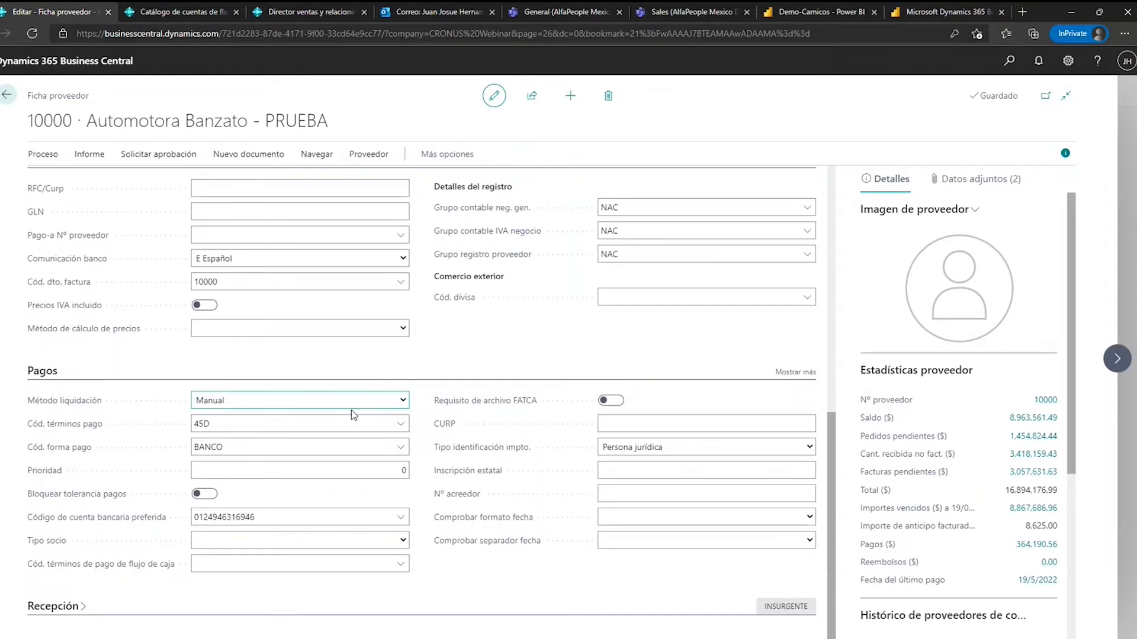
{"action": "left_click", "coordinate": [400, 448]}
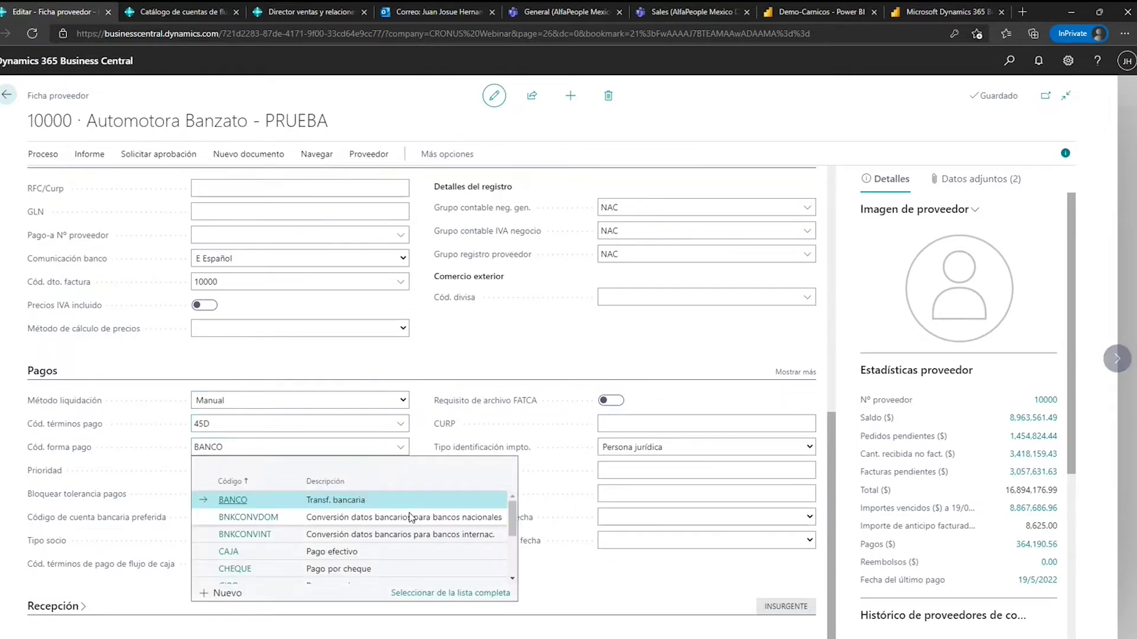
{"action": "left_click", "coordinate": [450, 593]}
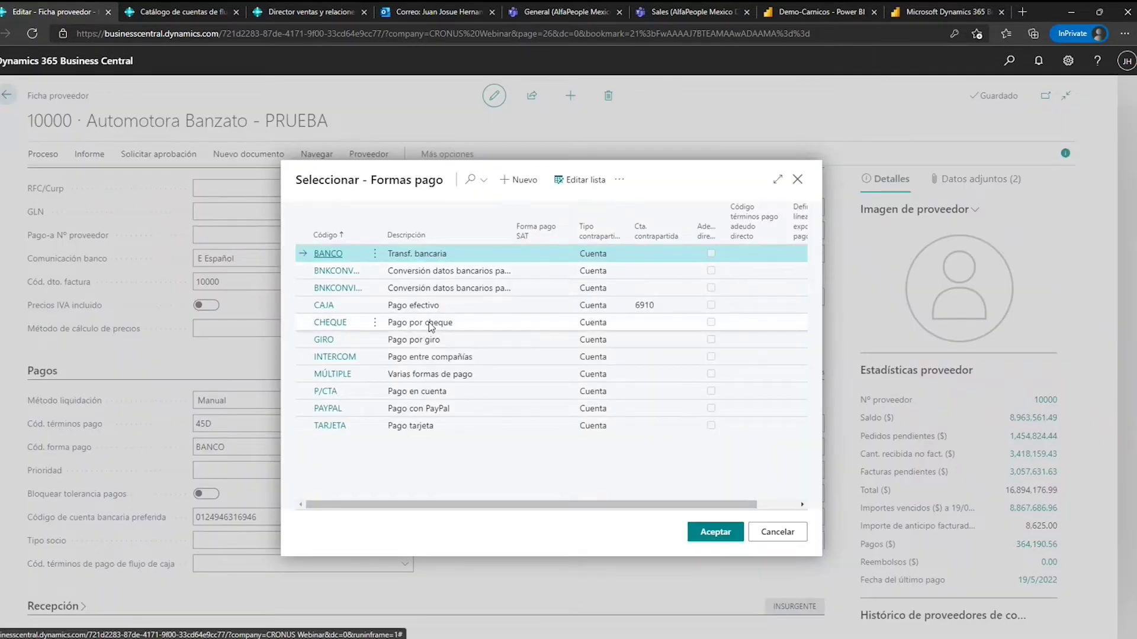
{"action": "left_click", "coordinate": [443, 410]}
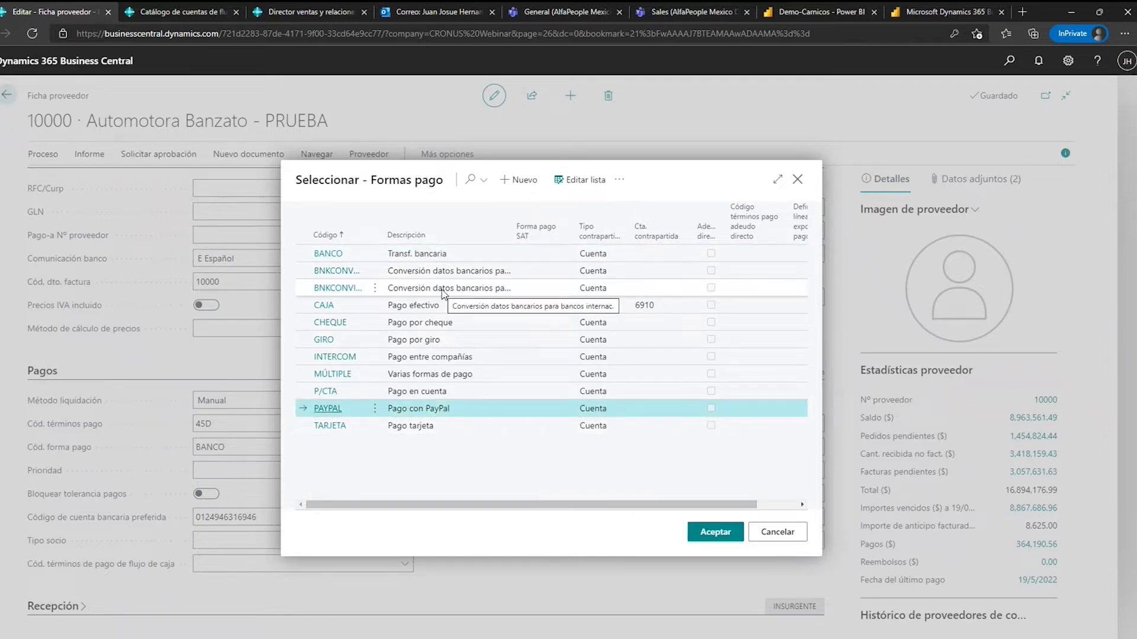
{"action": "left_click", "coordinate": [460, 256]}
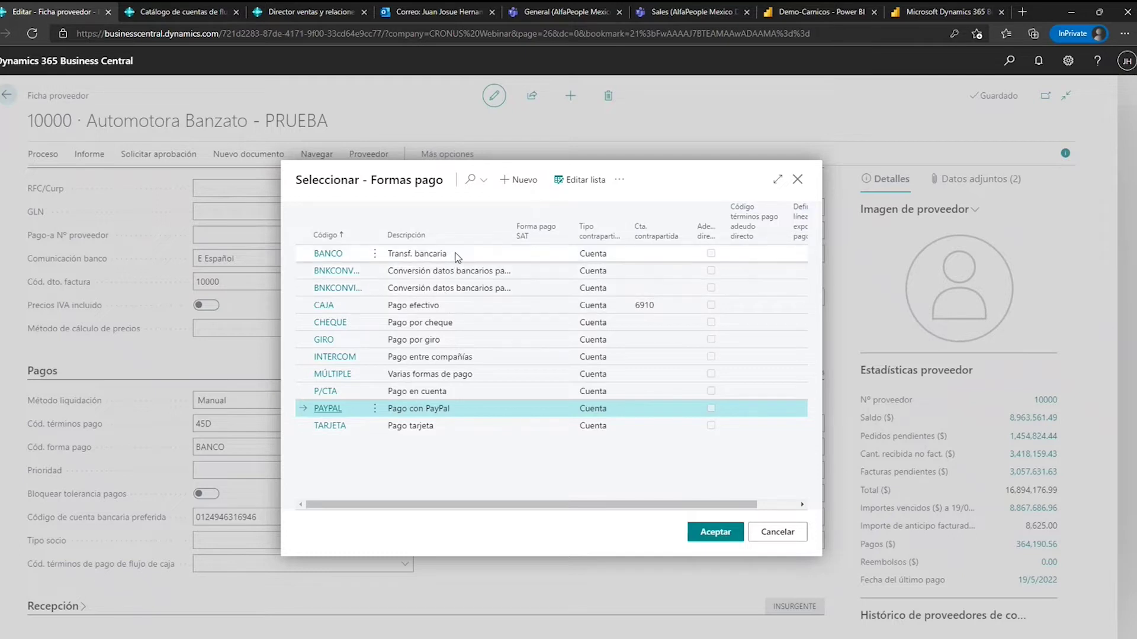
{"action": "left_click", "coordinate": [775, 534]}
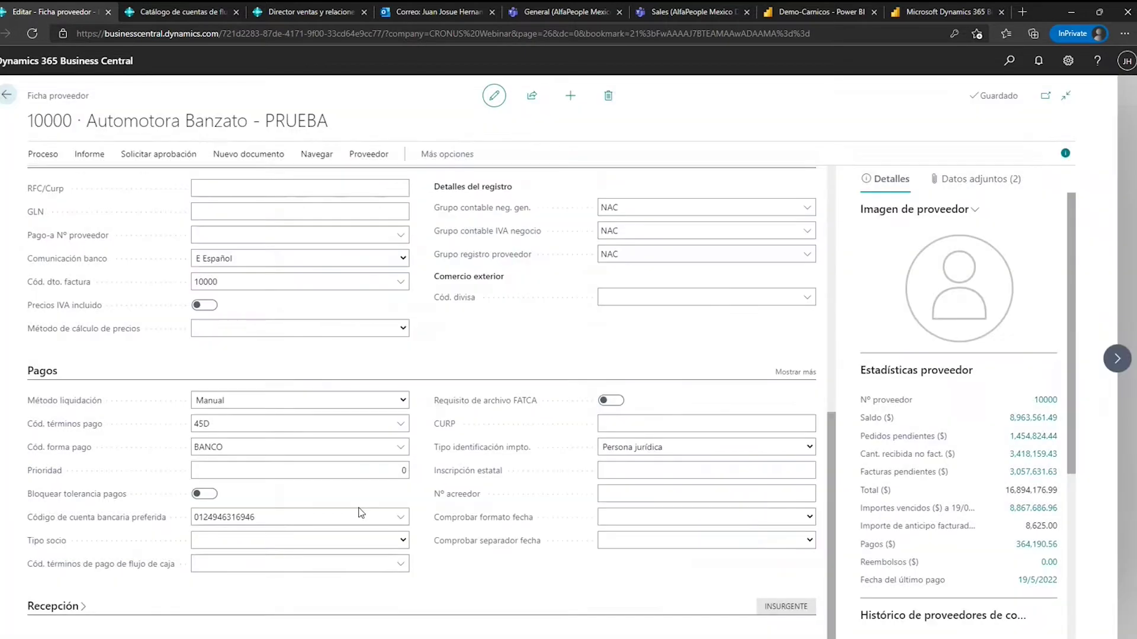
Browse the full payment terms list for Cód. términos pago and cancel without a change.
{"action": "left_click", "coordinate": [436, 333]}
{"action": "left_click", "coordinate": [401, 424]}
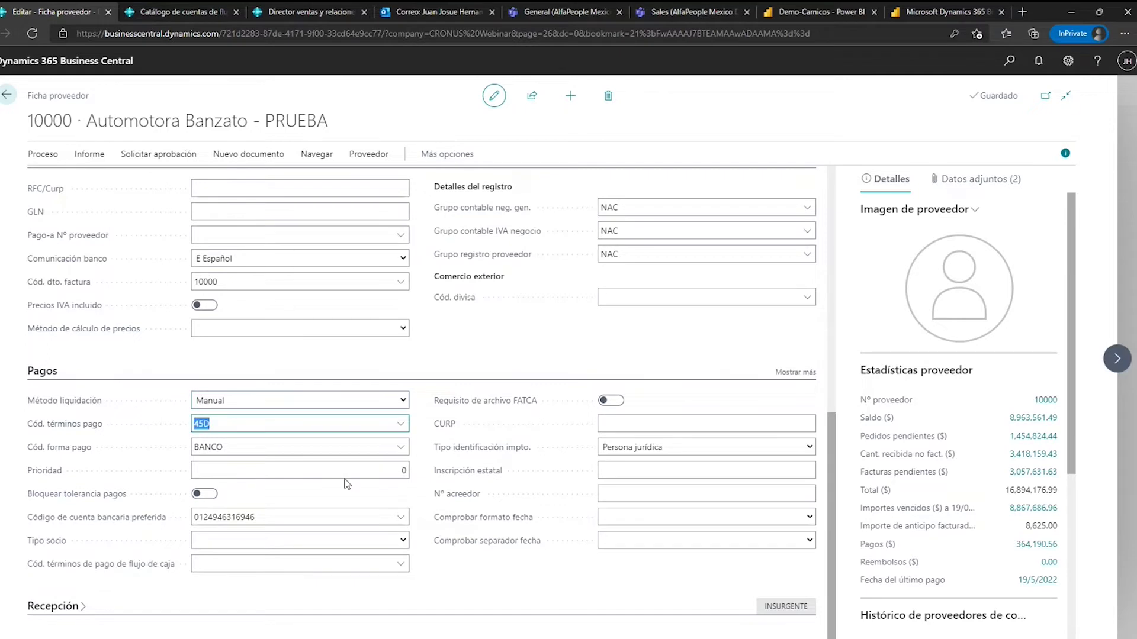
{"action": "left_click", "coordinate": [427, 570]}
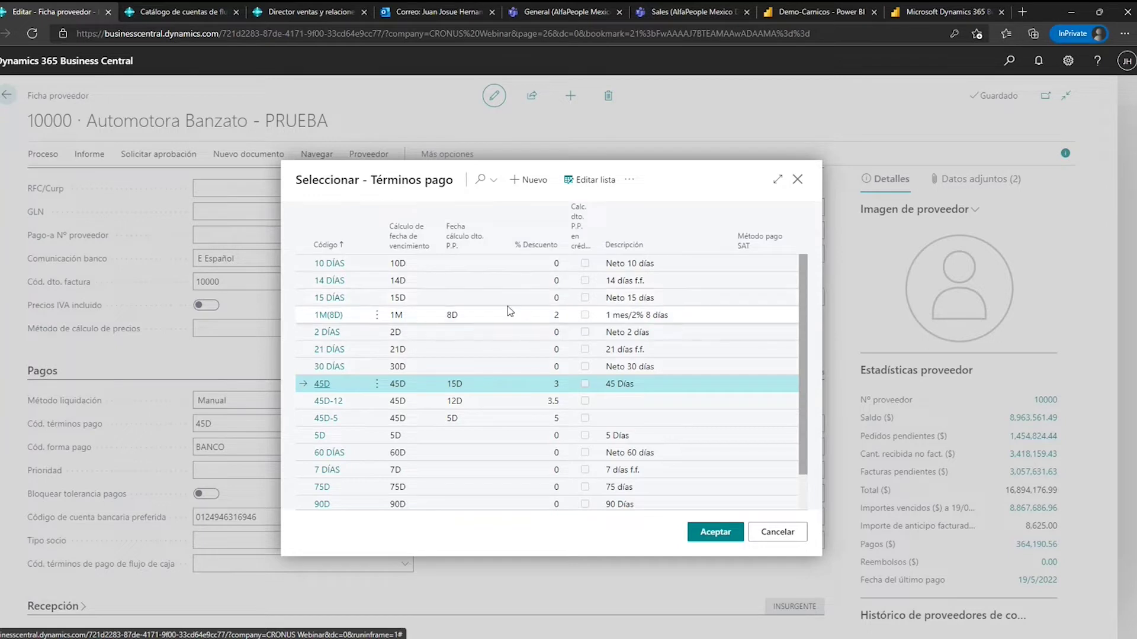
{"action": "scroll", "coordinate": [510, 311], "scroll_direction": "down", "scroll_amount": 2}
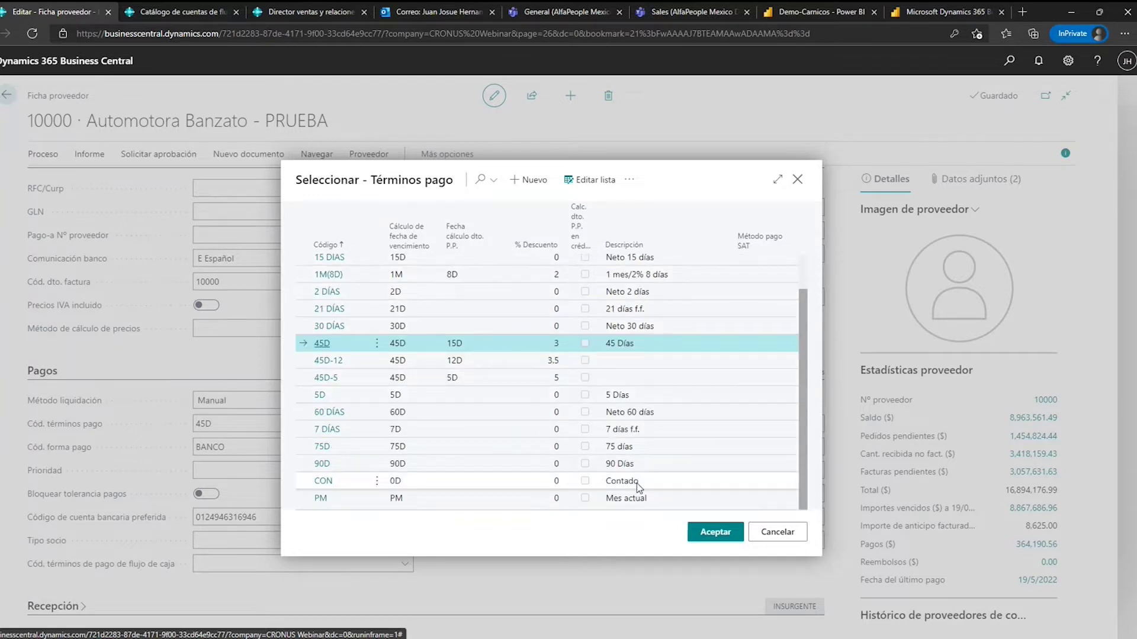
{"action": "left_click", "coordinate": [747, 527]}
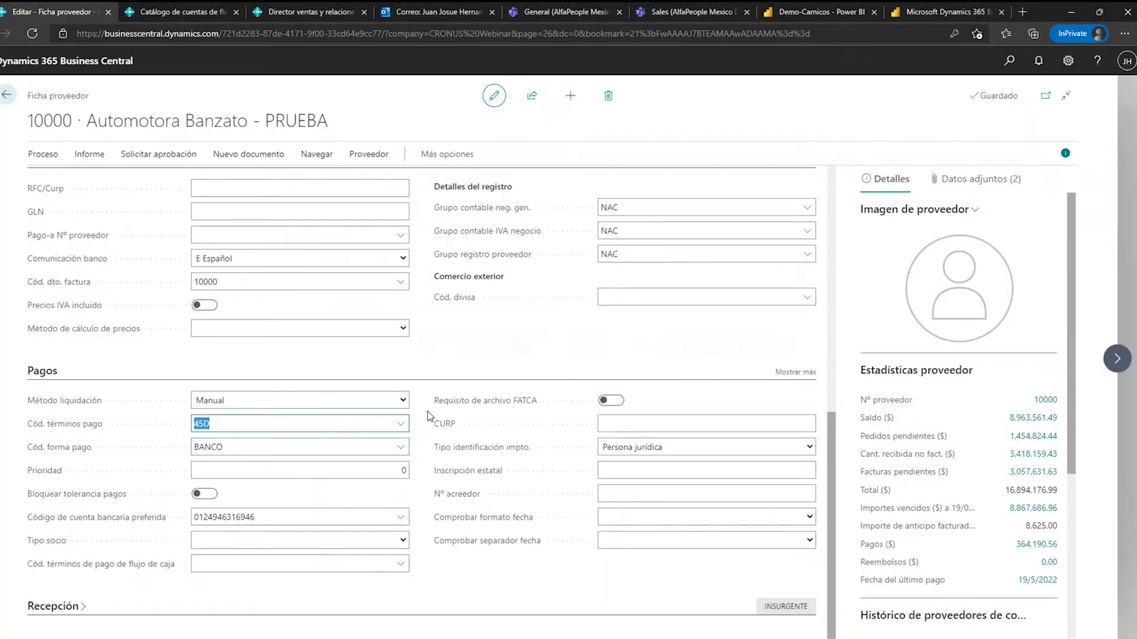
Expand the Recepción section and view the full warehouse list for Cód. almacén, cancelling without a change.
{"action": "scroll", "coordinate": [413, 400], "scroll_direction": "down", "scroll_amount": 1}
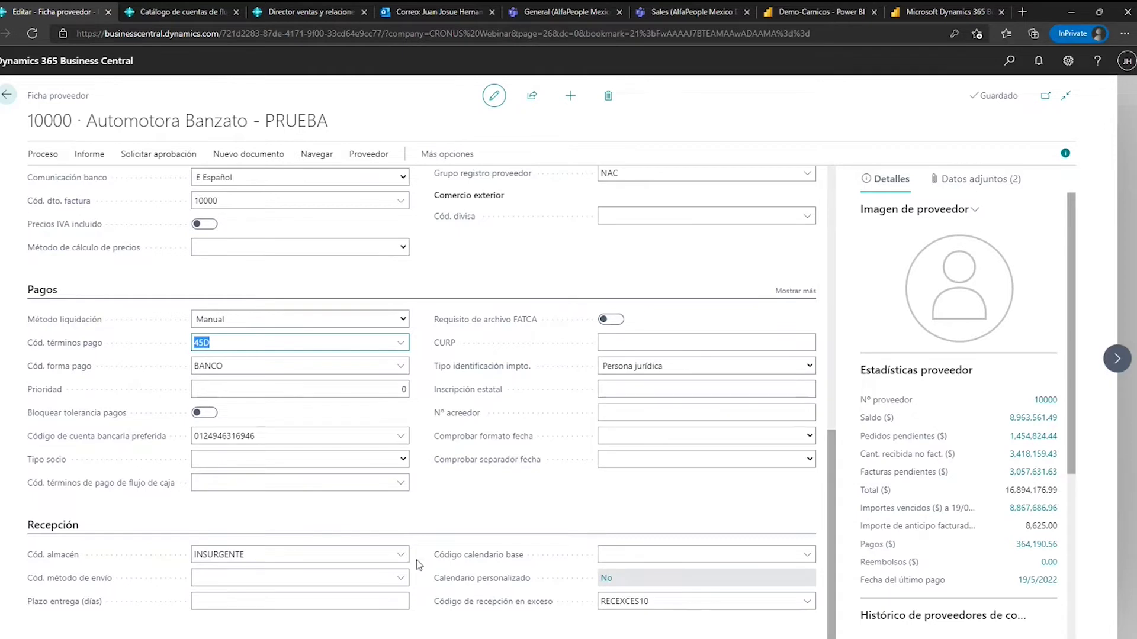
{"action": "left_click", "coordinate": [400, 554]}
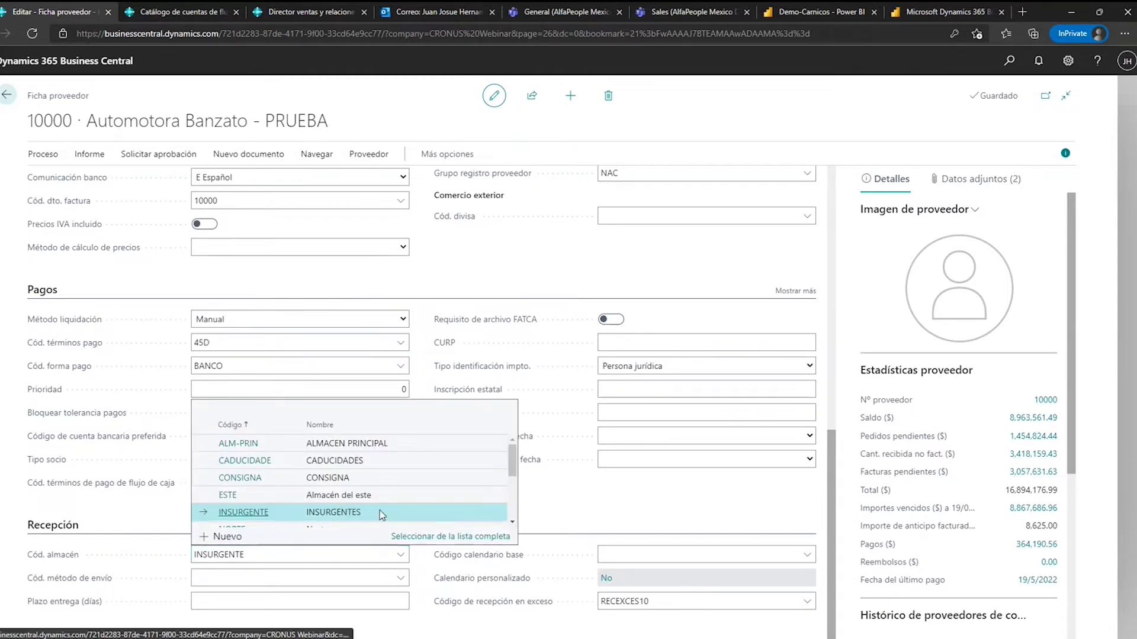
{"action": "left_click", "coordinate": [416, 536]}
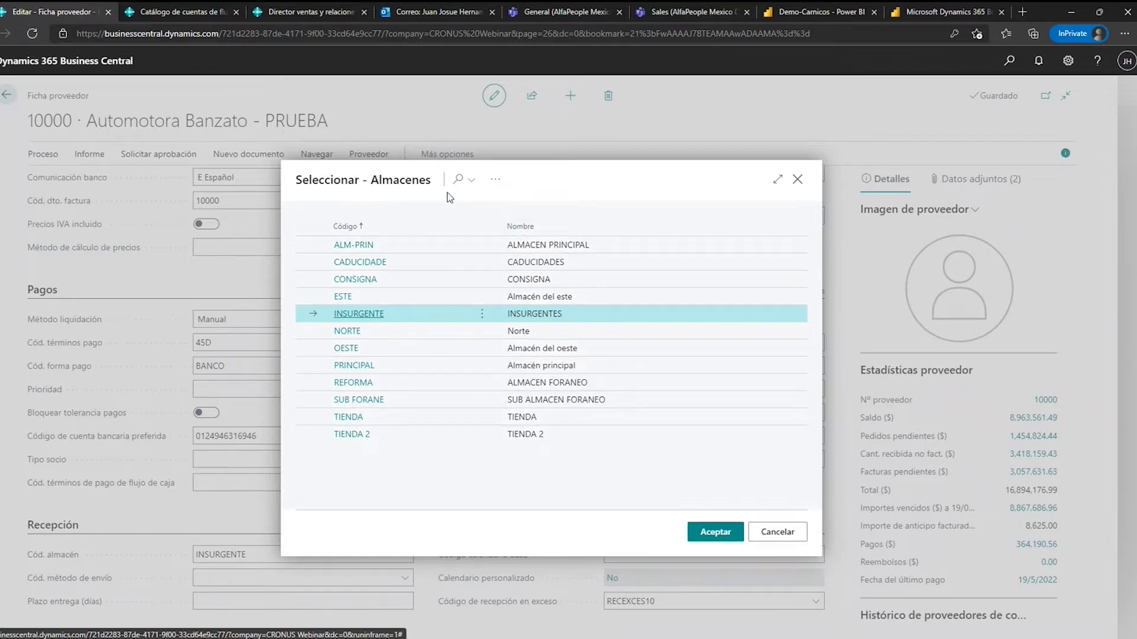
{"action": "left_click", "coordinate": [773, 540]}
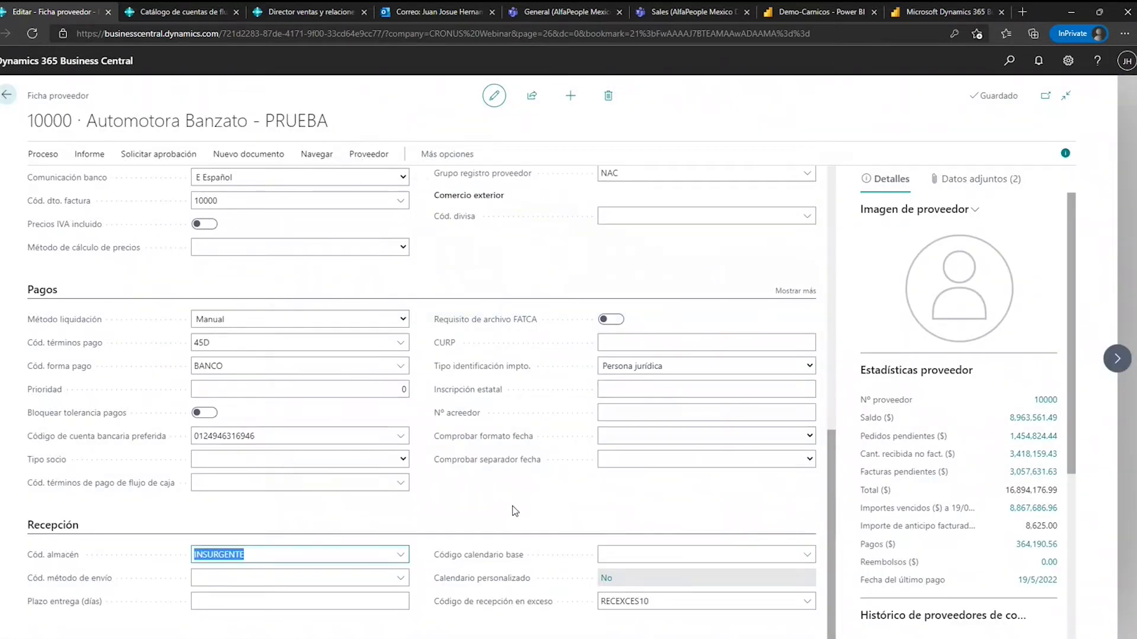
Review the vendor statistics and the purchase history tiles in the vendor card's details.
{"action": "scroll", "coordinate": [508, 276], "scroll_direction": "up", "scroll_amount": 12}
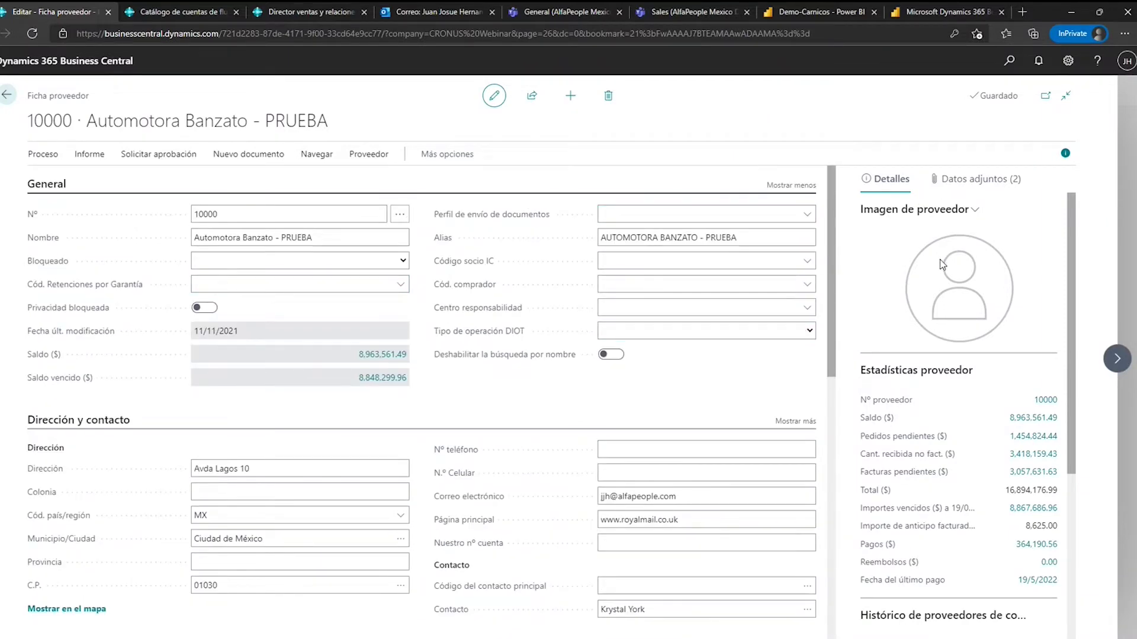
{"action": "scroll", "coordinate": [933, 327], "scroll_direction": "down", "scroll_amount": 1}
{"action": "scroll", "coordinate": [932, 328], "scroll_direction": "down", "scroll_amount": 2}
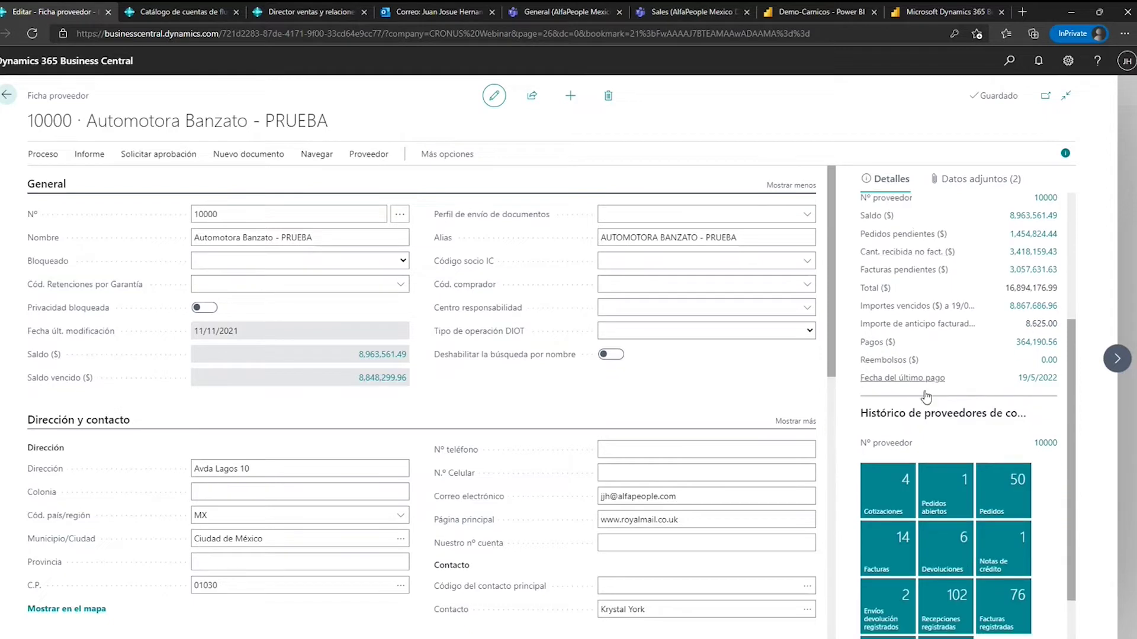
{"action": "scroll", "coordinate": [943, 481], "scroll_direction": "down", "scroll_amount": 1}
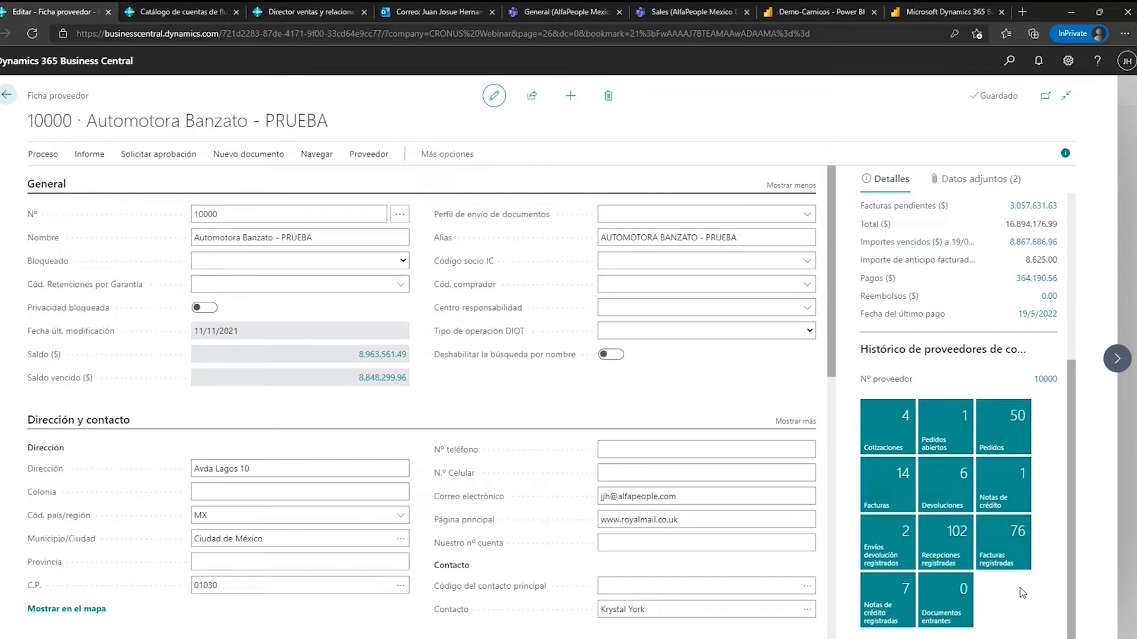
Open the vendor's purchase orders from the Pedidos history tile and look through the list.
{"action": "left_click", "coordinate": [1006, 432]}
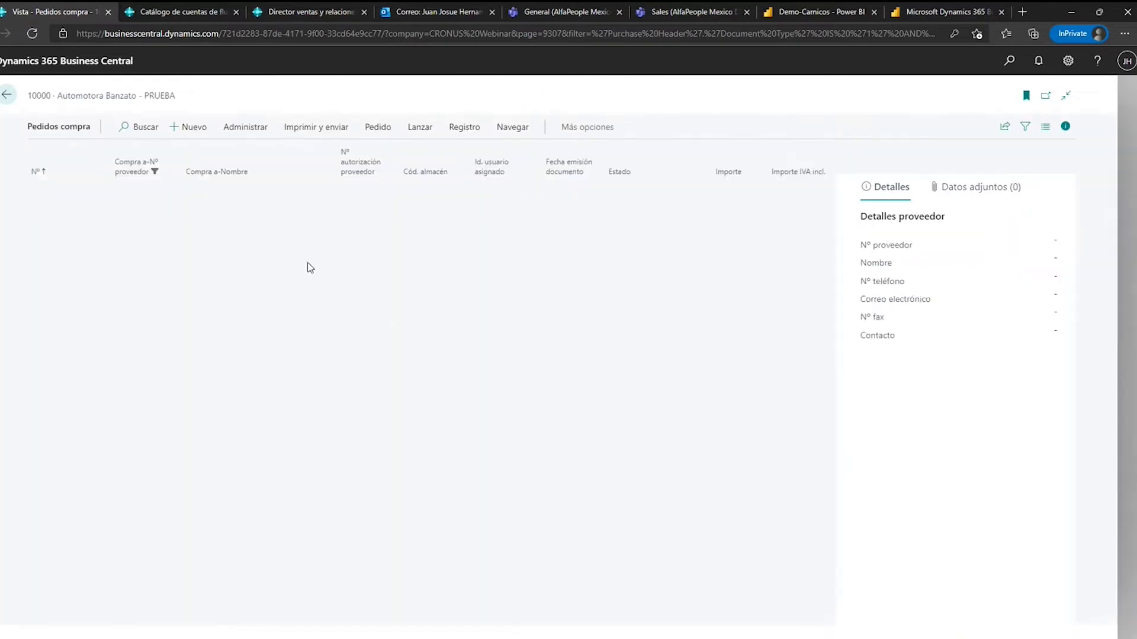
{"action": "scroll", "coordinate": [235, 237], "scroll_direction": "down", "scroll_amount": 10}
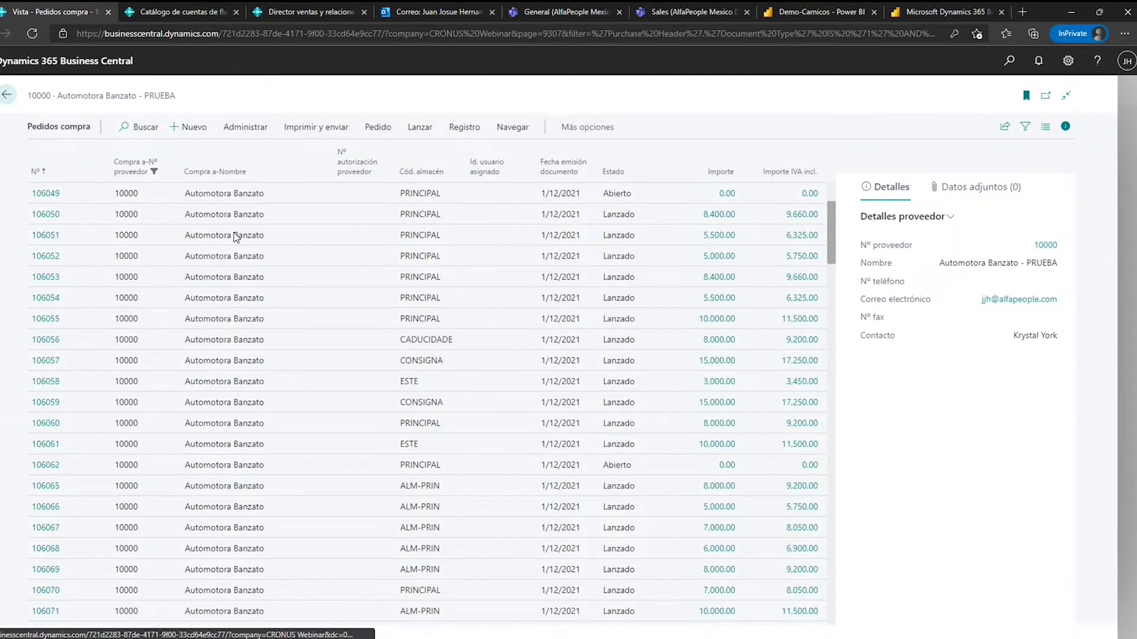
{"action": "scroll", "coordinate": [232, 238], "scroll_direction": "down", "scroll_amount": 5}
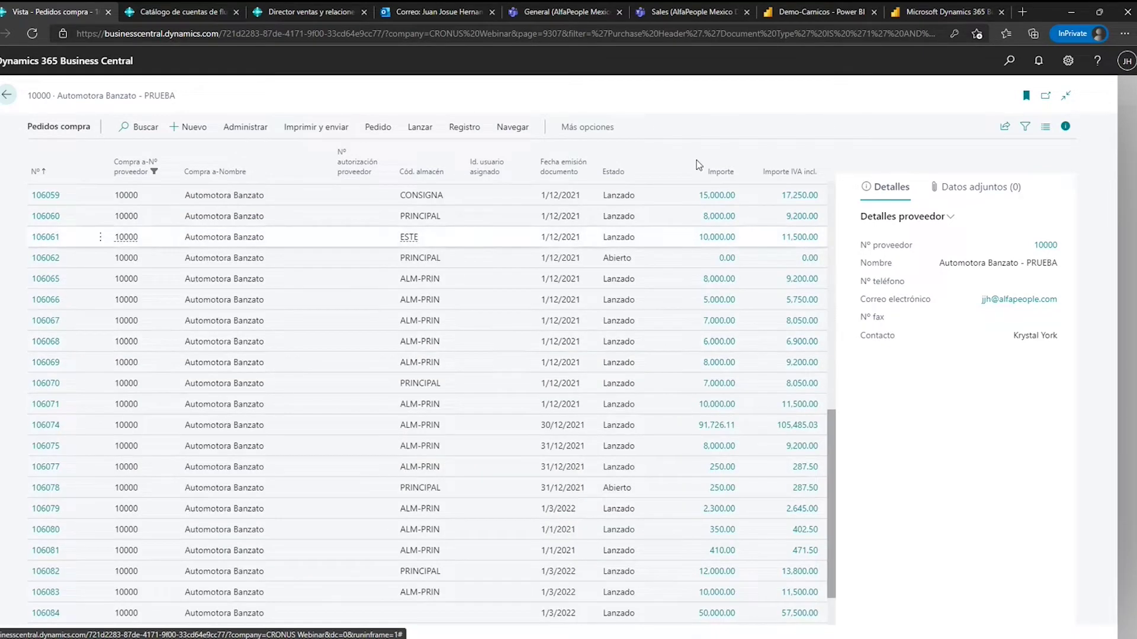
Open the vendor's purchase order dated 30/12/2021, examine the further columns of its lines, and return to the vendor card.
{"action": "left_click", "coordinate": [54, 427]}
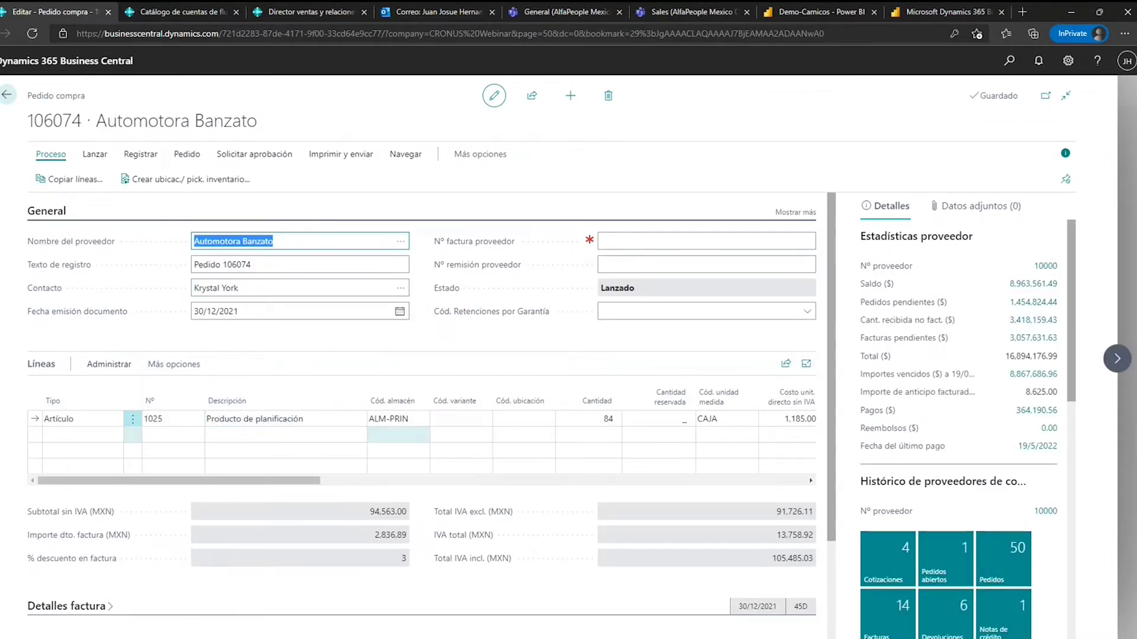
{"action": "left_click_drag", "start_coordinate": [303, 479], "coordinate": [450, 487]}
{"action": "key", "text": "Escape"}
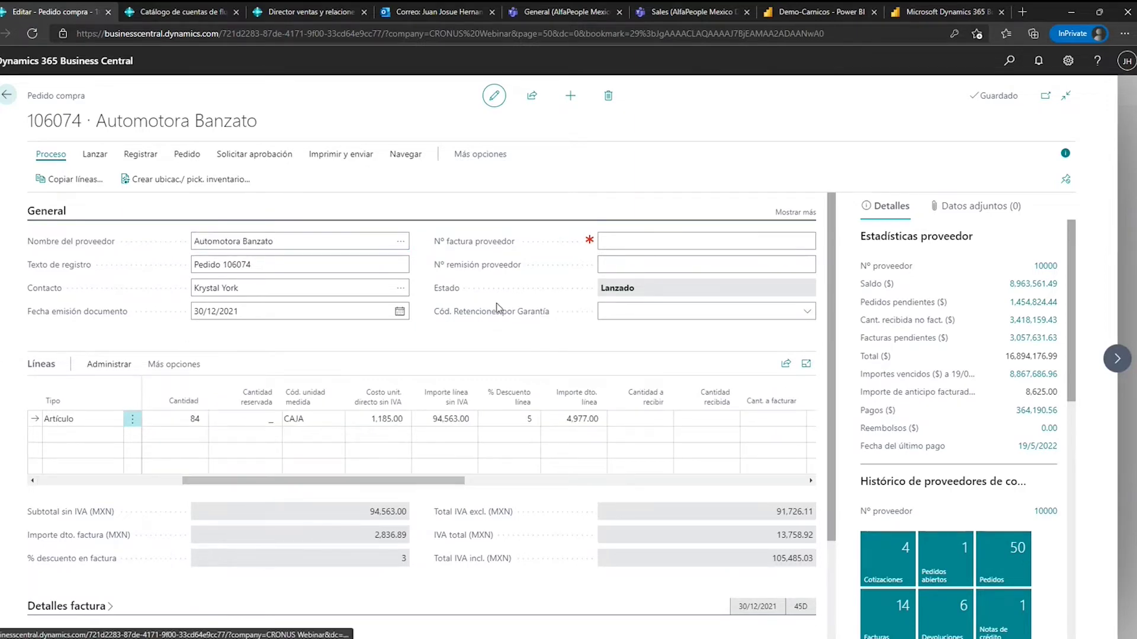
{"action": "key", "text": "Escape"}
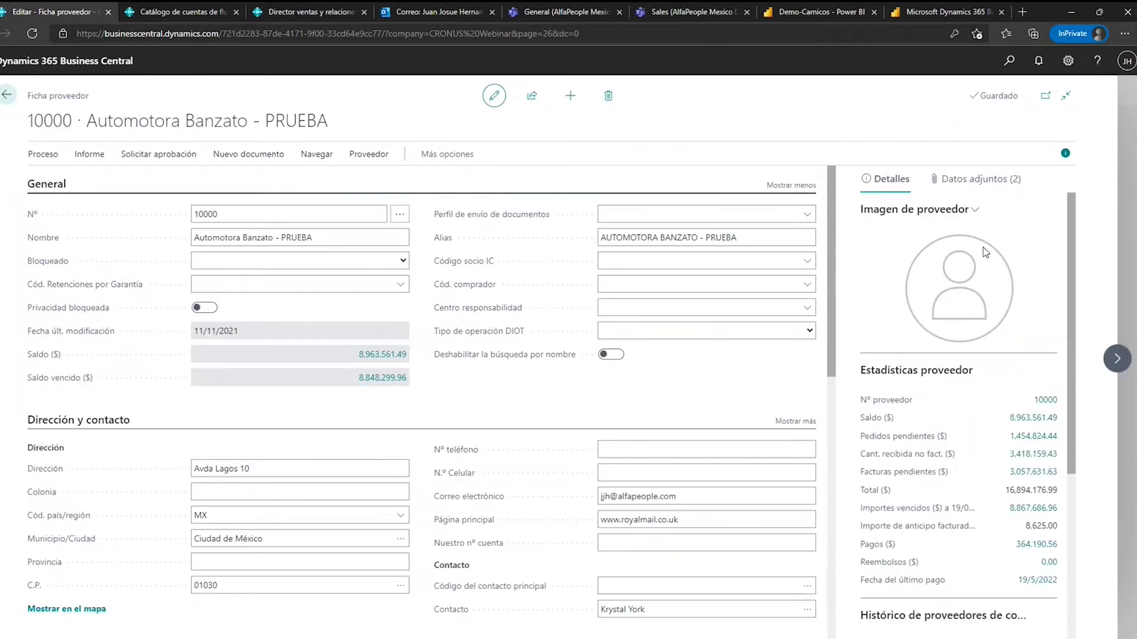
View the vendor's attached documents, open the Pagina del corporativo link, and return to the vendor card.
{"action": "left_click", "coordinate": [992, 183]}
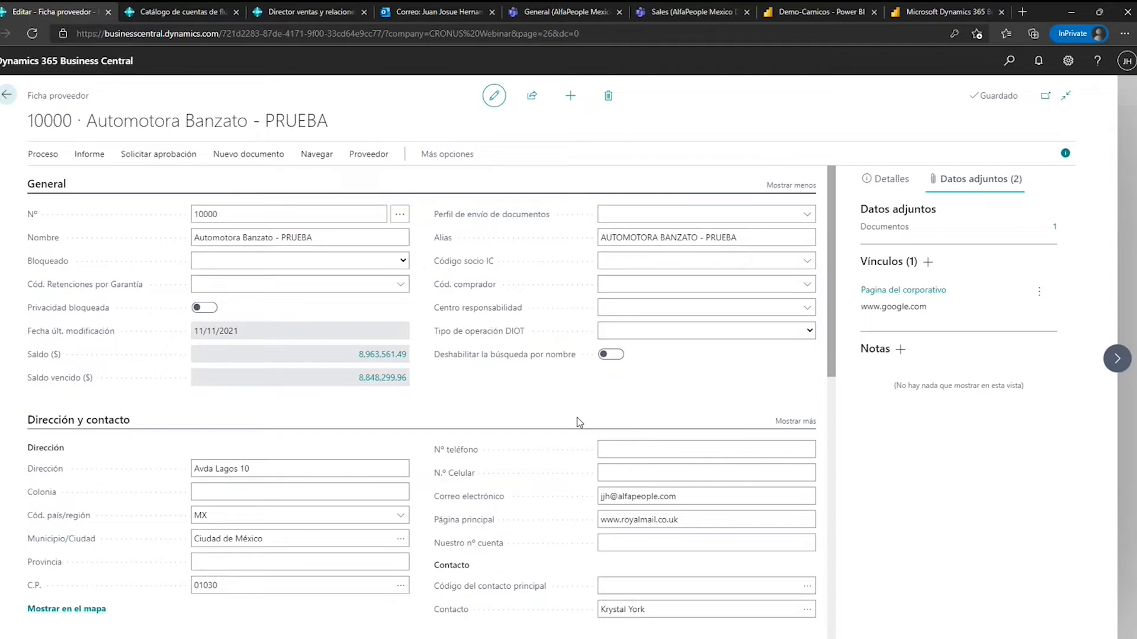
{"action": "left_click", "coordinate": [1054, 227]}
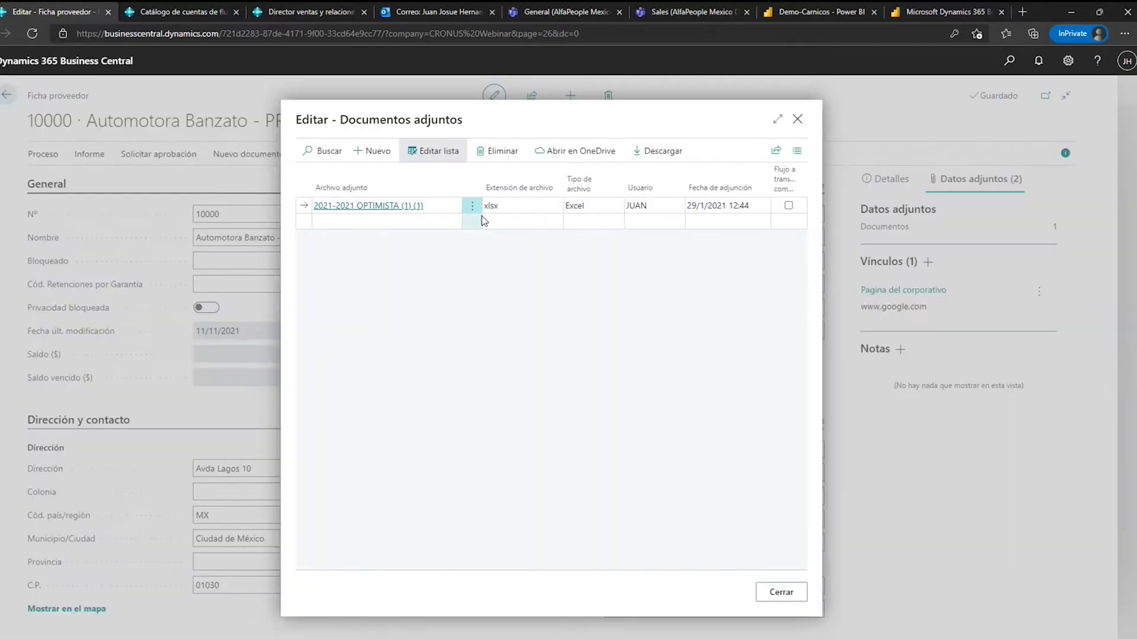
{"action": "left_click", "coordinate": [796, 120]}
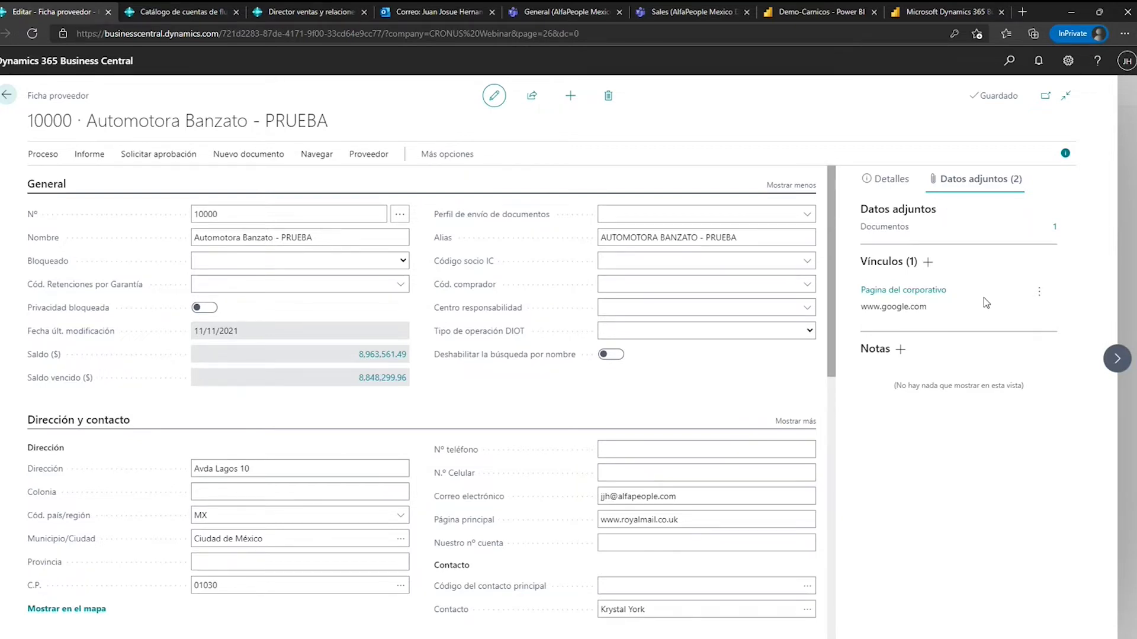
{"action": "left_click", "coordinate": [918, 291]}
{"action": "key", "text": "ctrl+shift+Tab"}
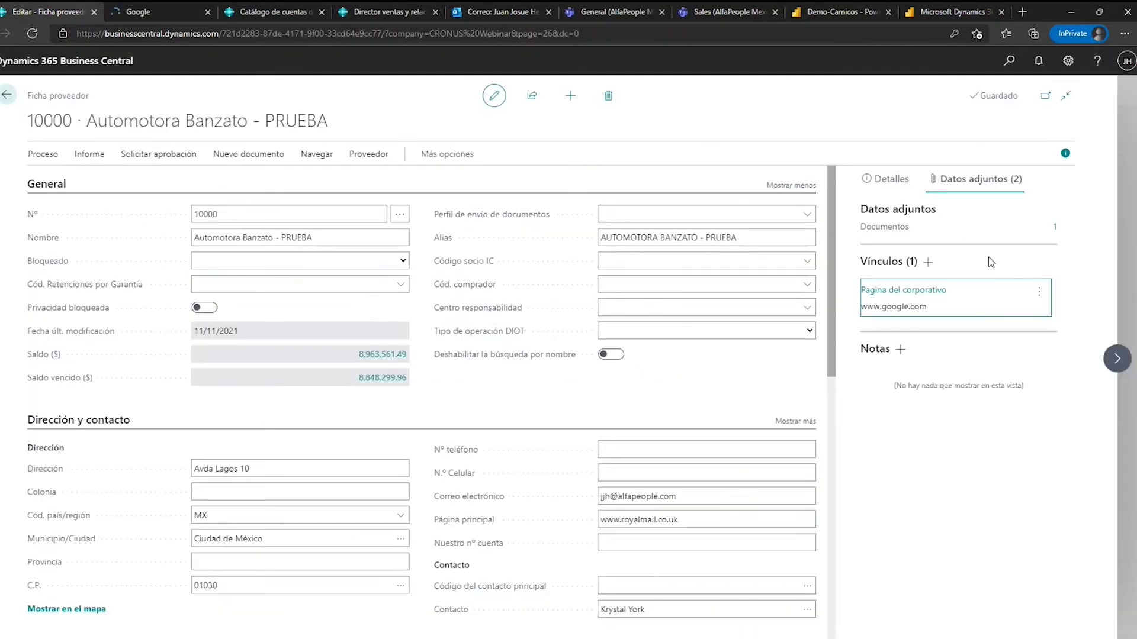
Open the form for adding a link to the vendor, look at its address and description fields, and cancel it.
{"action": "left_click", "coordinate": [928, 262]}
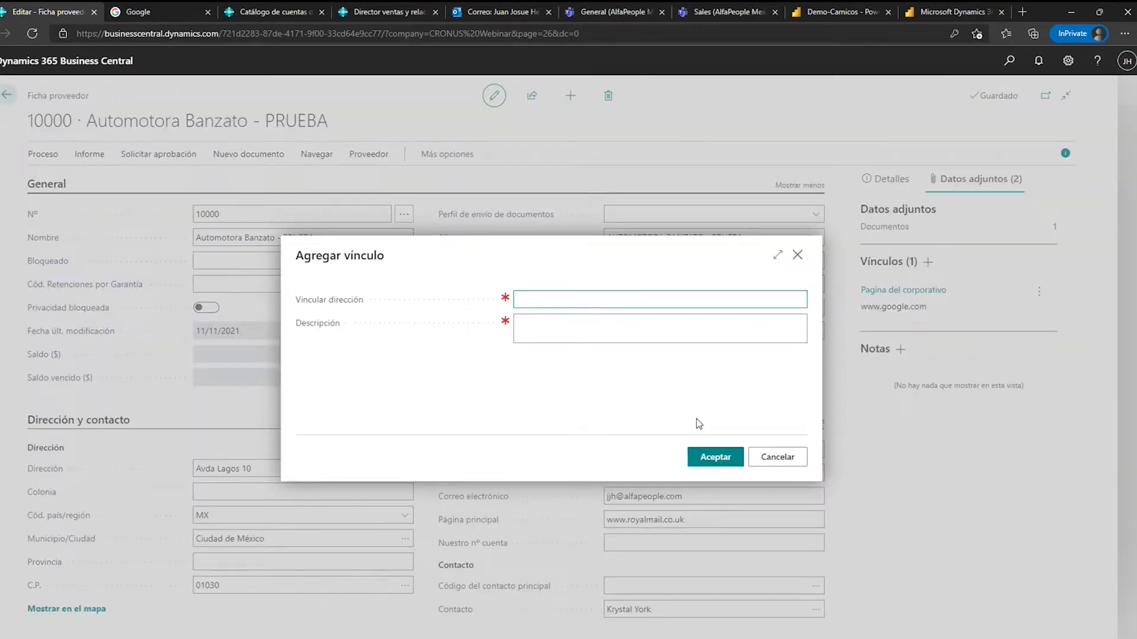
{"action": "left_click", "coordinate": [616, 330]}
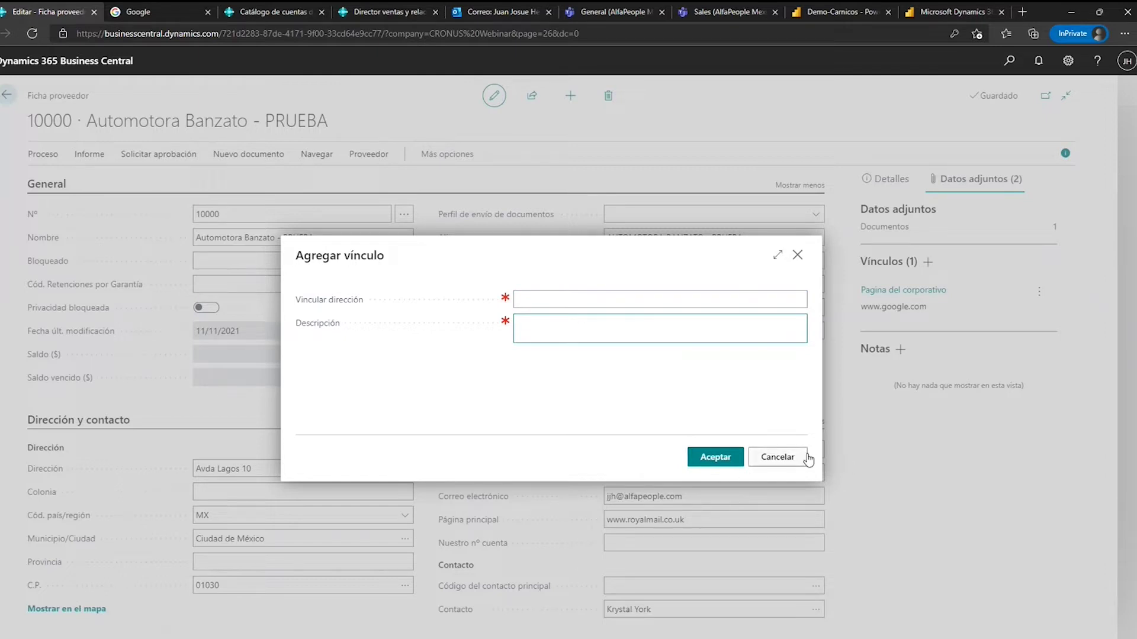
{"action": "left_click", "coordinate": [765, 461]}
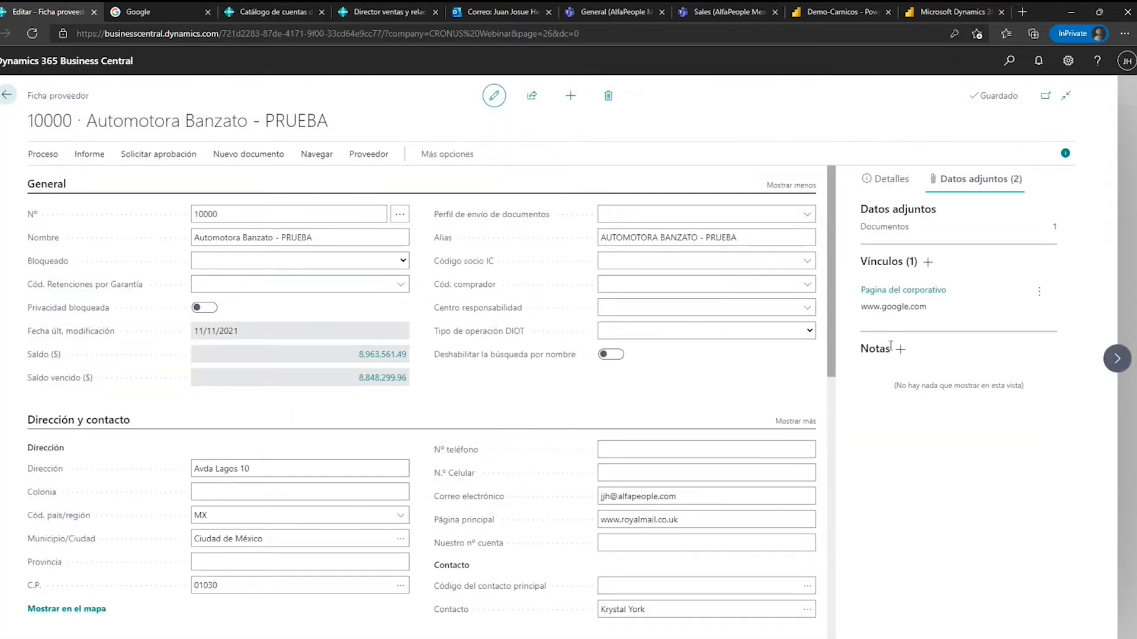
Reopen the vendor's Pagina del corporativo link and close both Google pages to get back to the vendor card.
{"action": "left_click", "coordinate": [899, 290]}
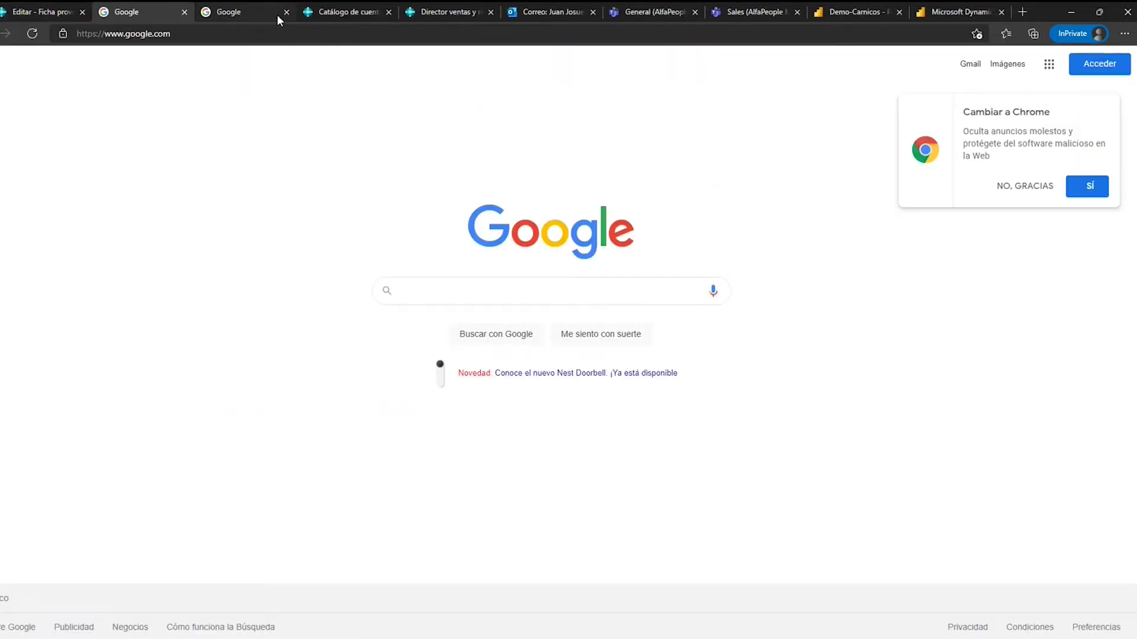
{"action": "left_click", "coordinate": [286, 13]}
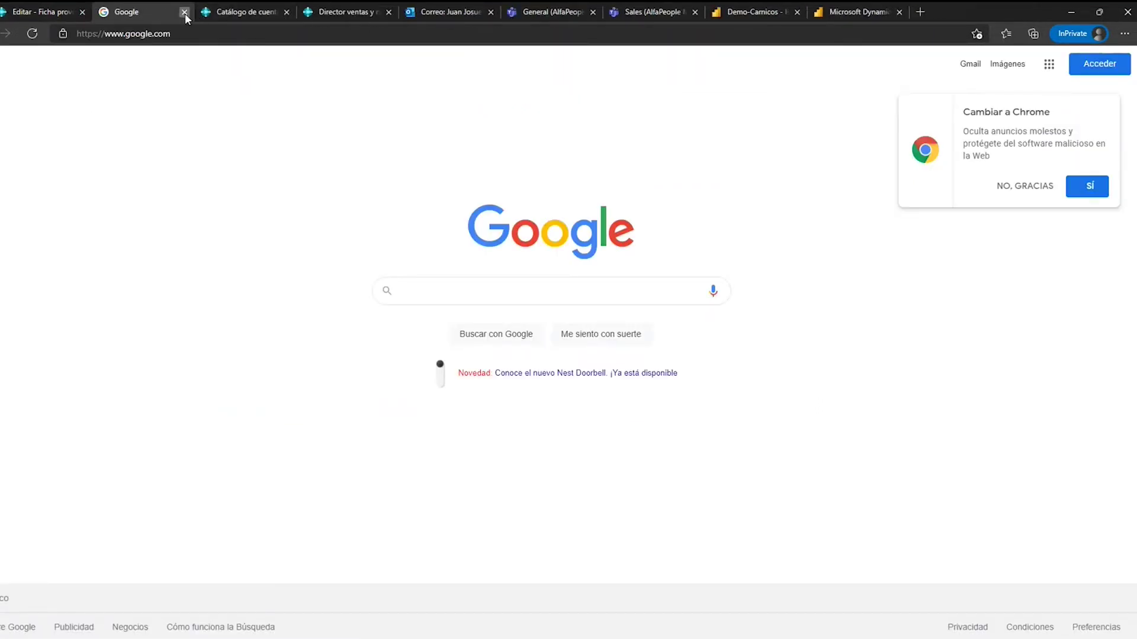
{"action": "left_click", "coordinate": [185, 12]}
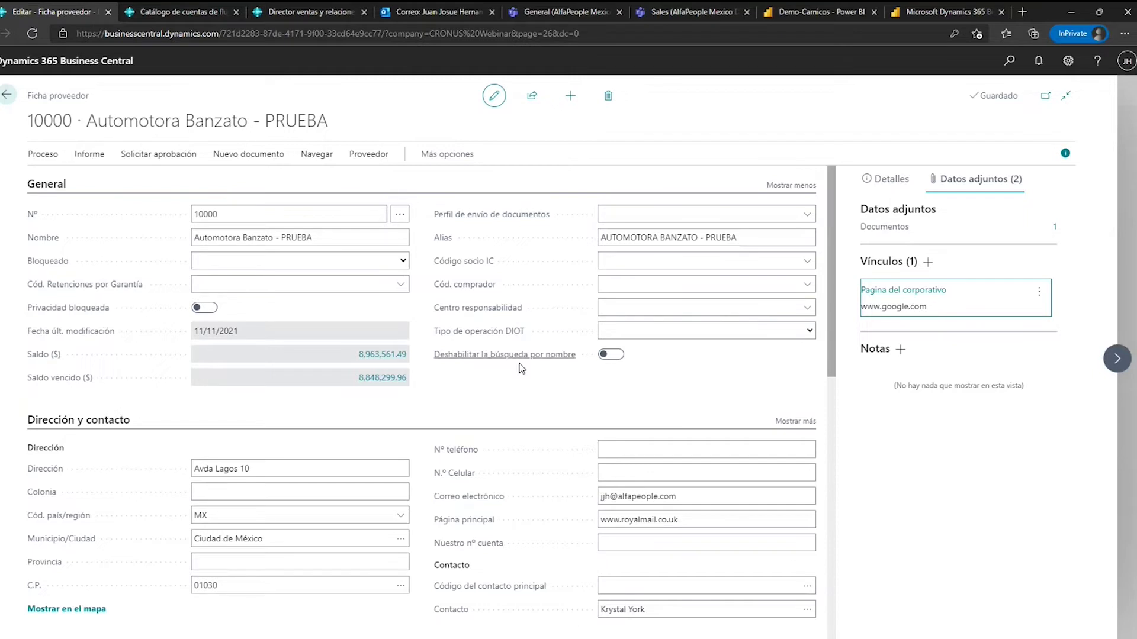
{"action": "left_click", "coordinate": [543, 407]}
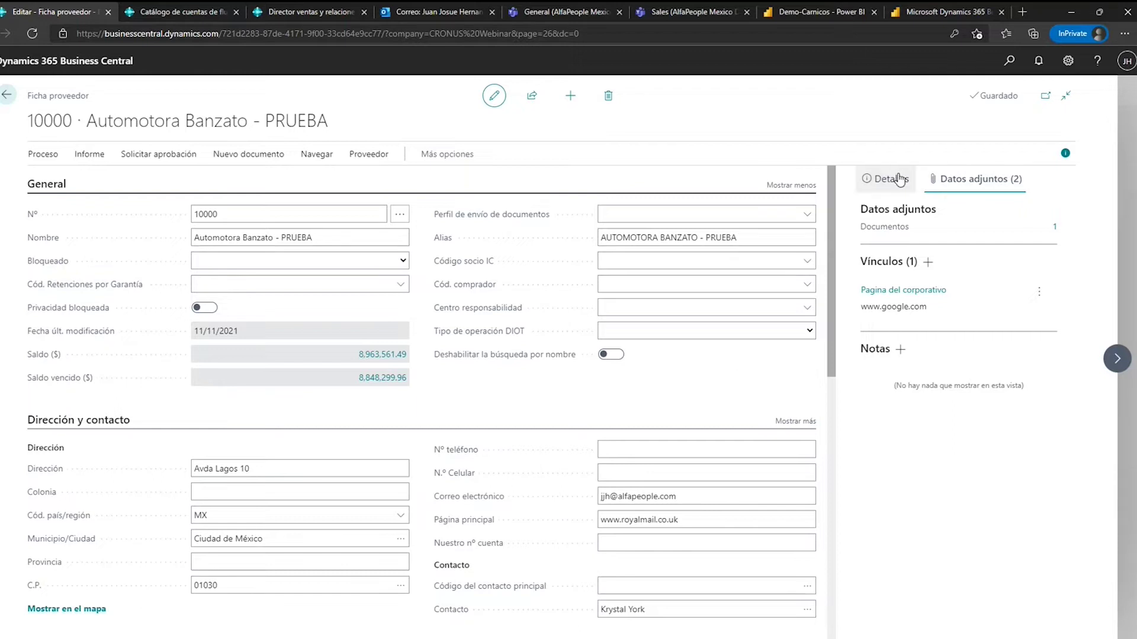
Show the vendor's details and look through the process, report and approval request actions available on the card.
{"action": "left_click", "coordinate": [882, 180]}
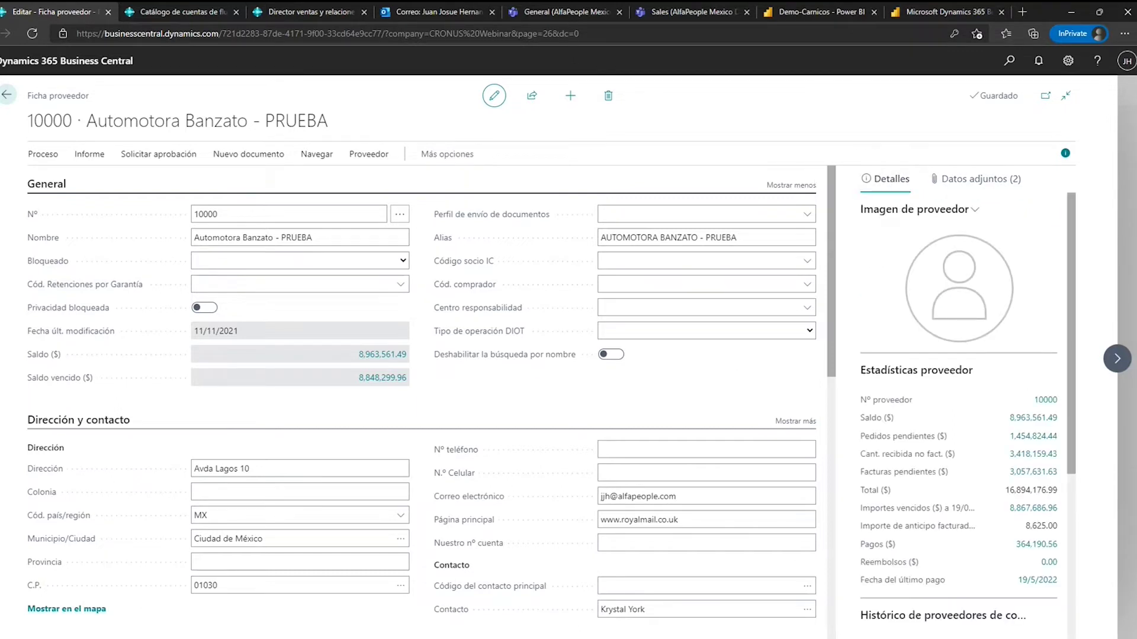
{"action": "left_click", "coordinate": [42, 155]}
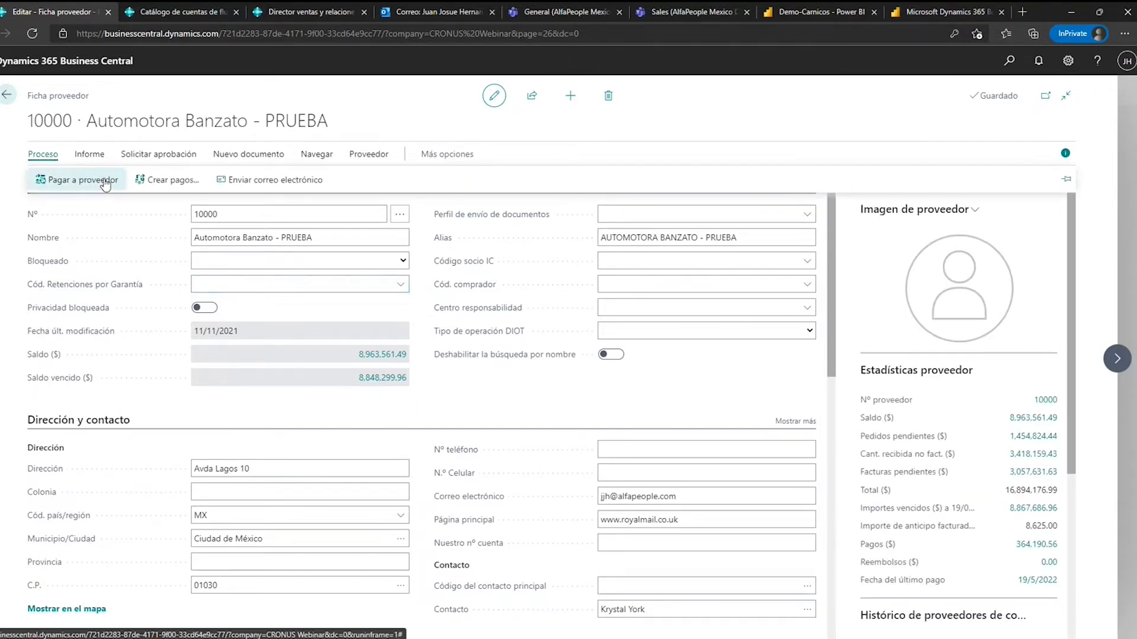
{"action": "left_click", "coordinate": [90, 155]}
{"action": "left_click", "coordinate": [153, 156]}
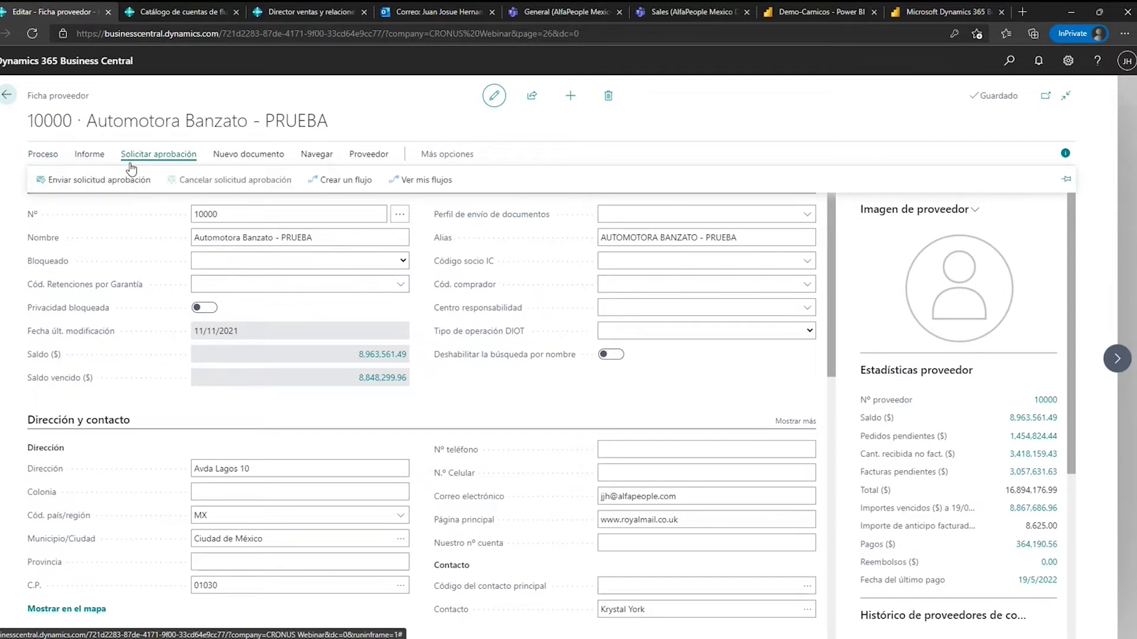
Return to the vendor list and create a new purchase quote for vendor 10000, Automotora Banzato - PRUEBA.
{"action": "left_click", "coordinate": [8, 96]}
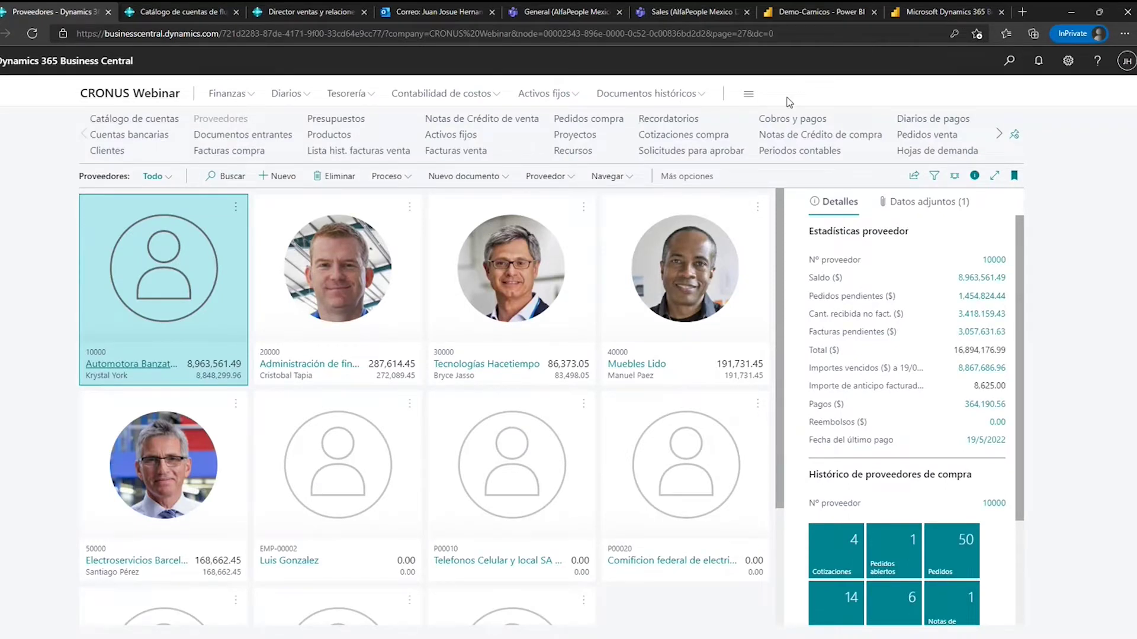
{"action": "left_click", "coordinate": [713, 142]}
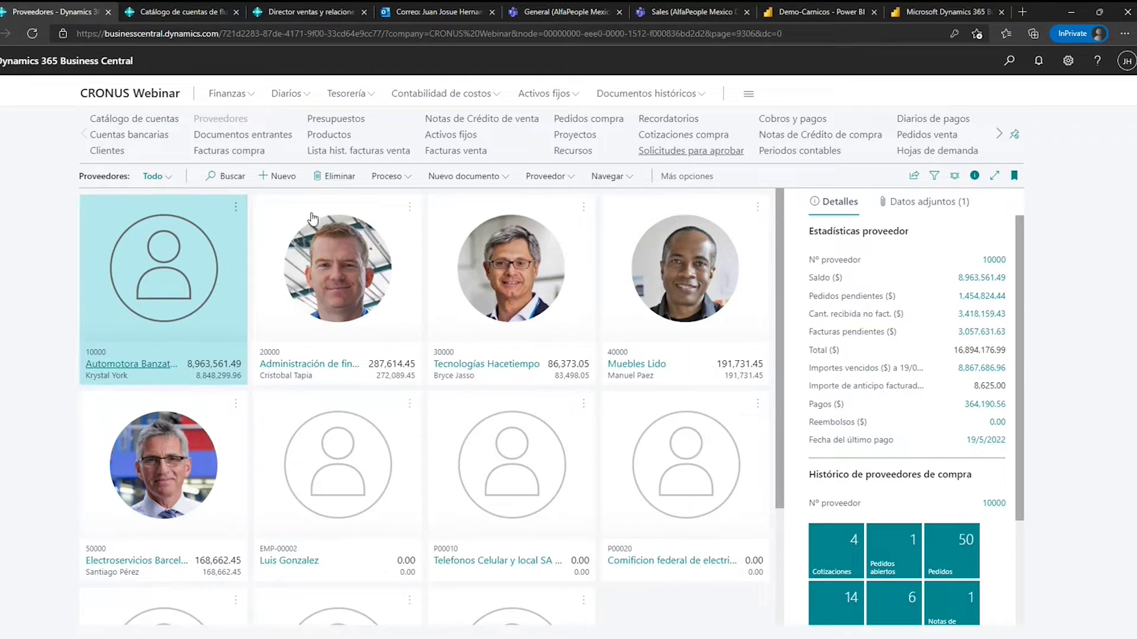
{"action": "left_click", "coordinate": [201, 179]}
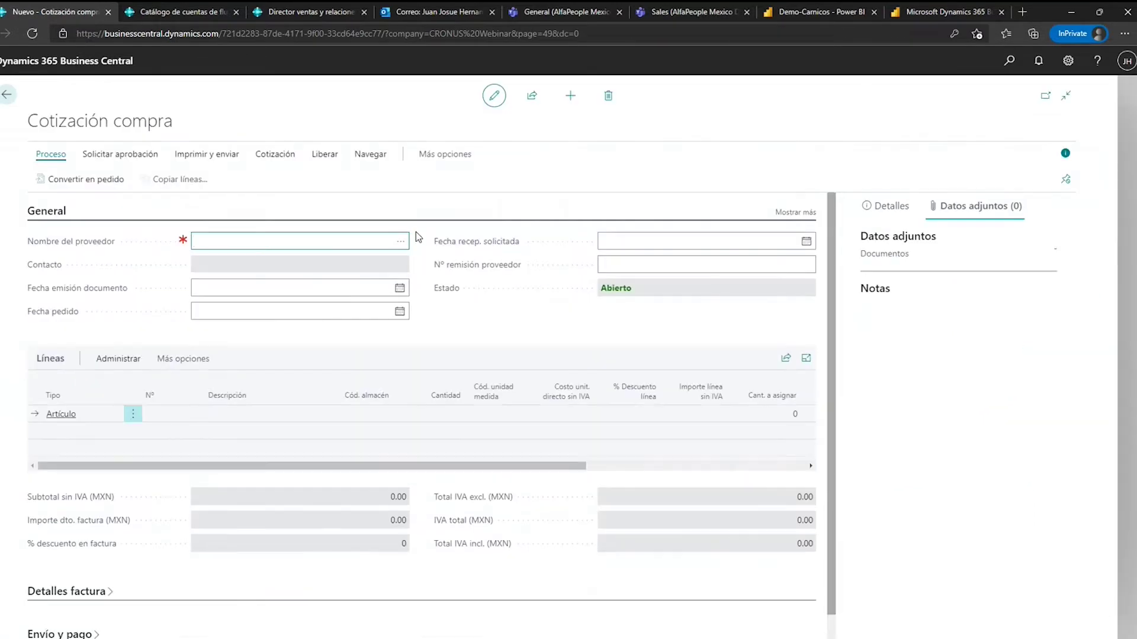
{"action": "left_click", "coordinate": [400, 241]}
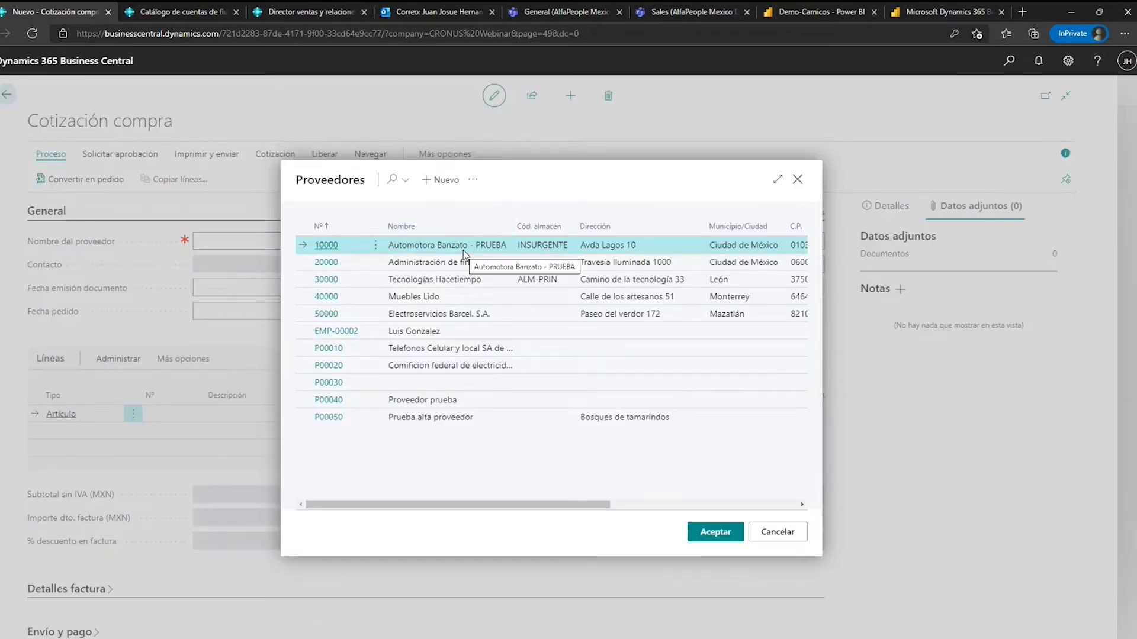
{"action": "left_click", "coordinate": [705, 529]}
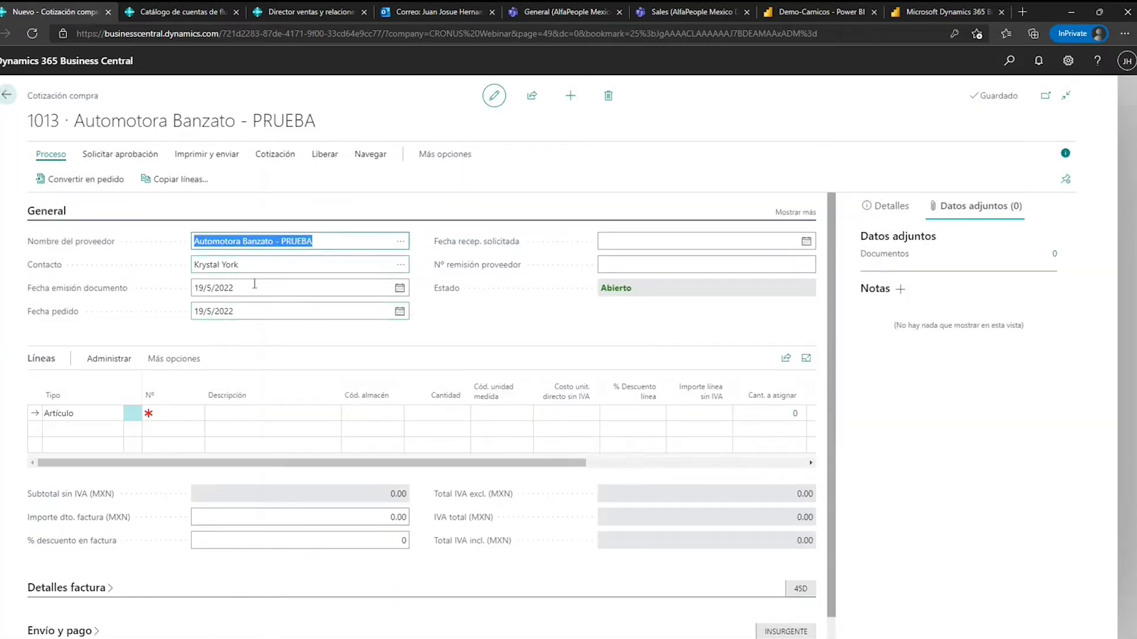
Enter item 1896-S, Escritorio ATENAS, in the first line of the purchase quote.
{"action": "left_click", "coordinate": [189, 413]}
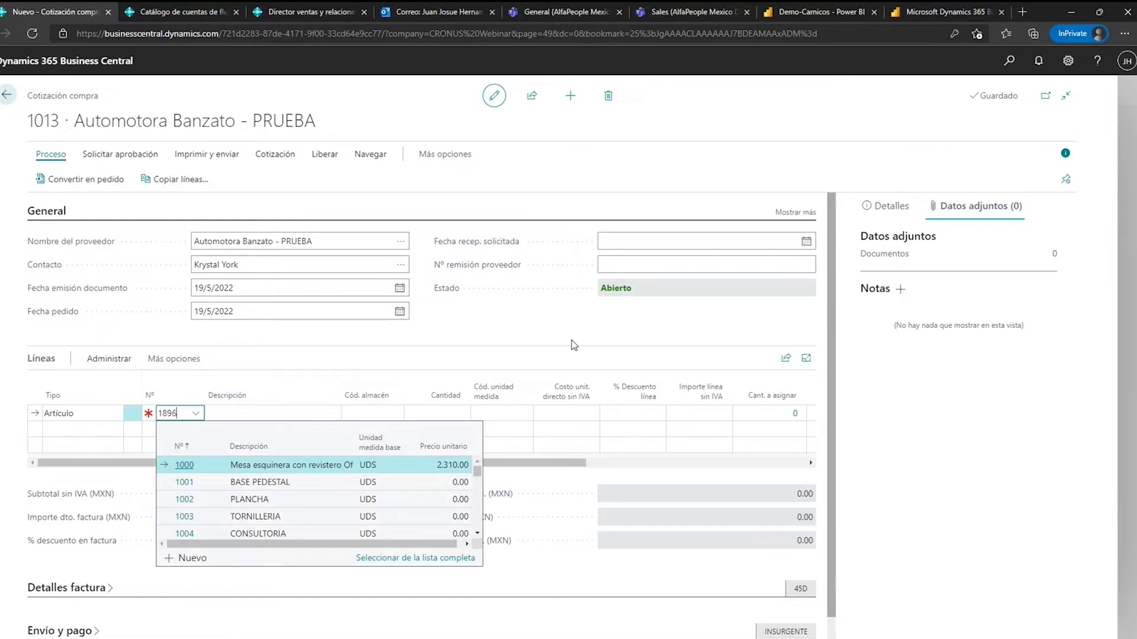
{"action": "type", "text": "1896"}
{"action": "left_click", "coordinate": [296, 472]}
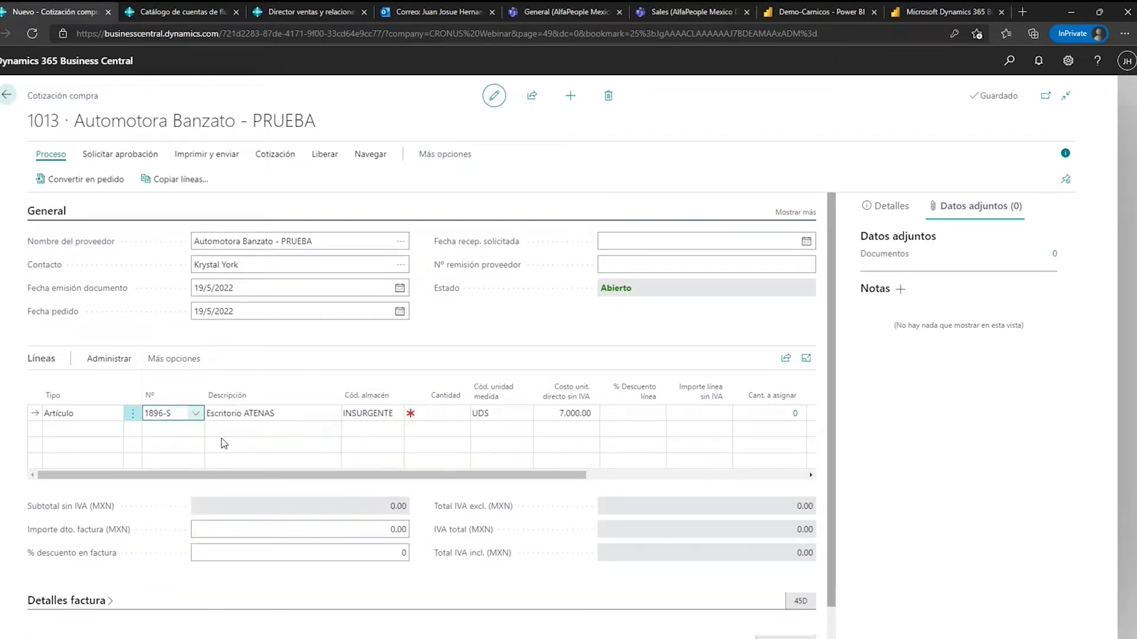
Open the card of item 1896-S from the full product list, examine its image and attributes, and return to the quote.
{"action": "left_click", "coordinate": [195, 413]}
{"action": "left_click", "coordinate": [381, 558]}
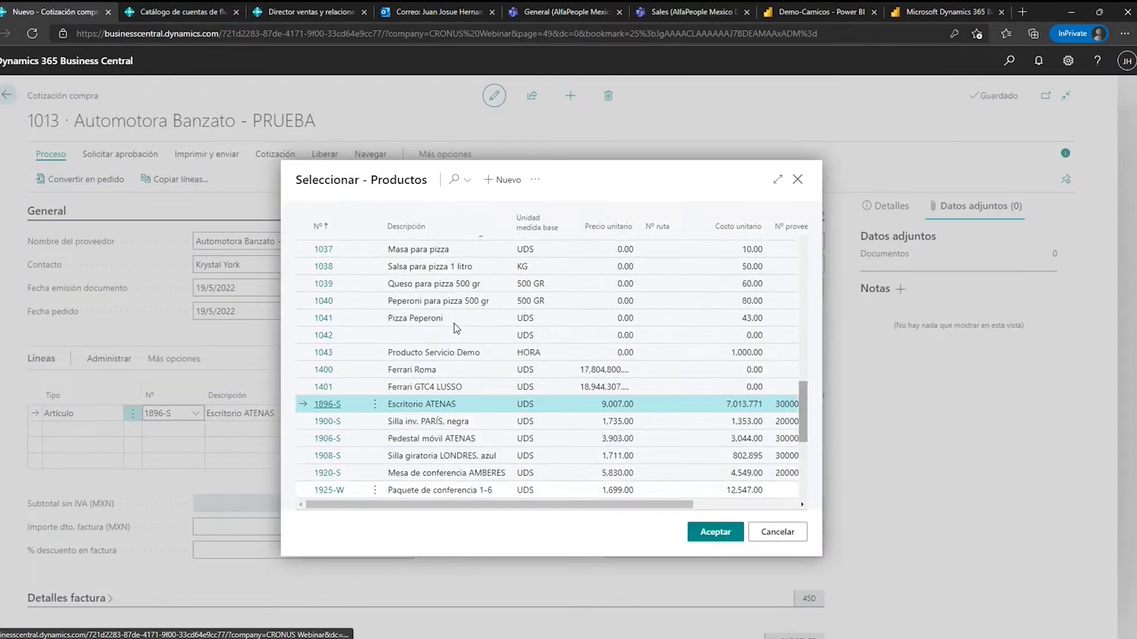
{"action": "scroll", "coordinate": [427, 349], "scroll_direction": "down", "scroll_amount": 2}
{"action": "left_click", "coordinate": [375, 323]}
{"action": "left_click", "coordinate": [339, 365]}
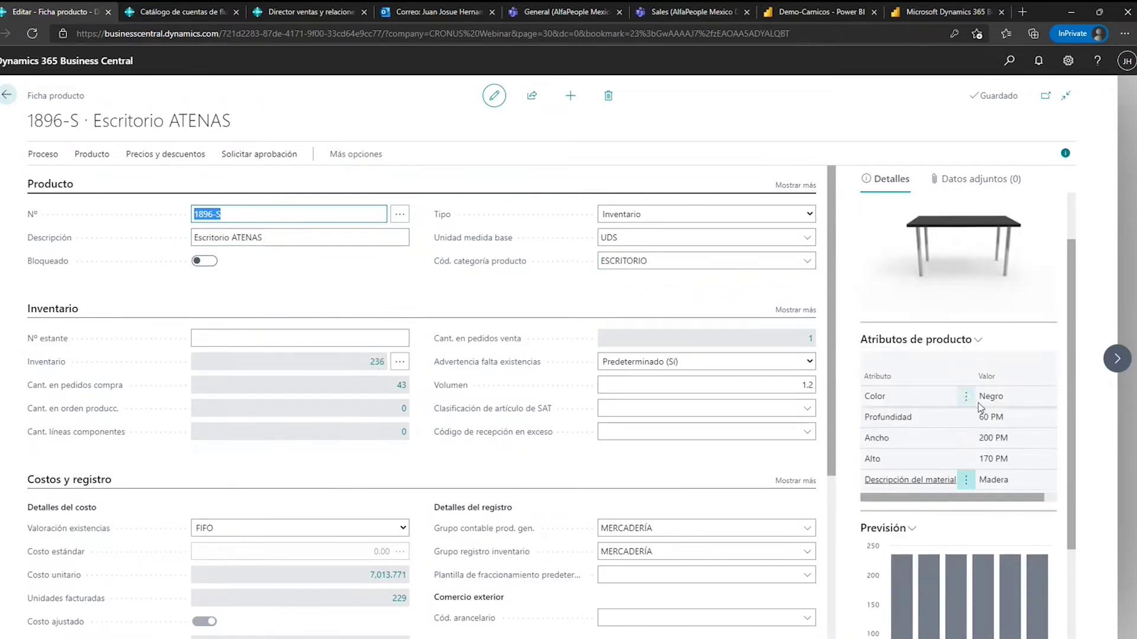
{"action": "scroll", "coordinate": [968, 414], "scroll_direction": "down", "scroll_amount": 3}
{"action": "scroll", "coordinate": [971, 355], "scroll_direction": "up", "scroll_amount": 1}
{"action": "scroll", "coordinate": [972, 342], "scroll_direction": "up", "scroll_amount": 2}
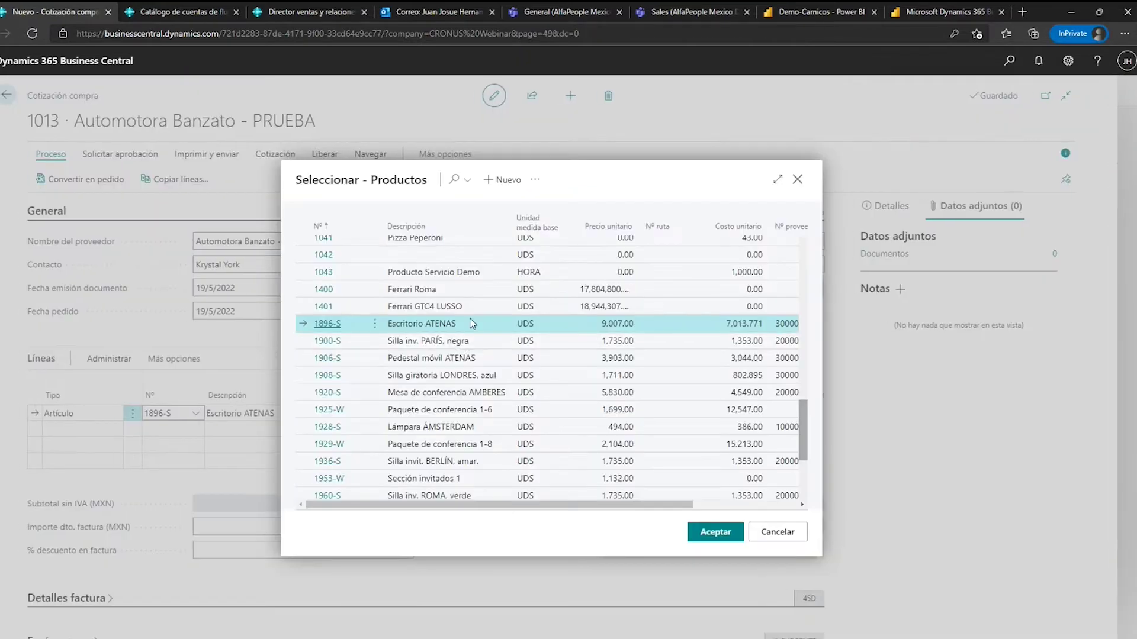
{"action": "key", "text": "Return"}
Set the quantity of the Escritorio ATENAS line to 10.
{"action": "left_click", "coordinate": [435, 410]}
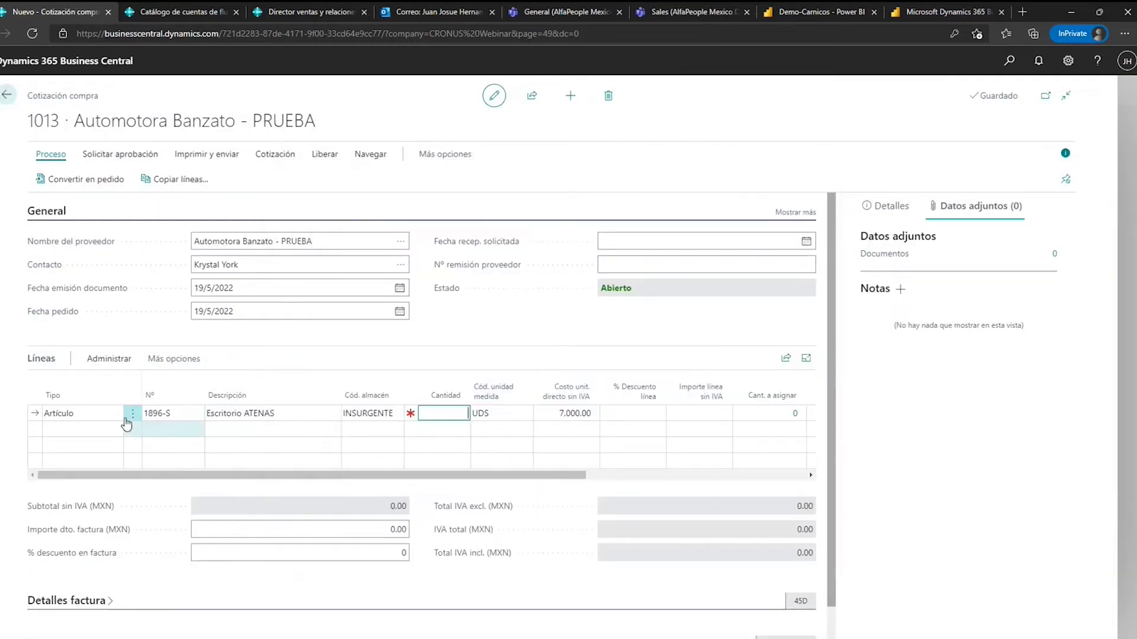
{"action": "type", "text": "10"}
{"action": "key", "text": "Tab"}
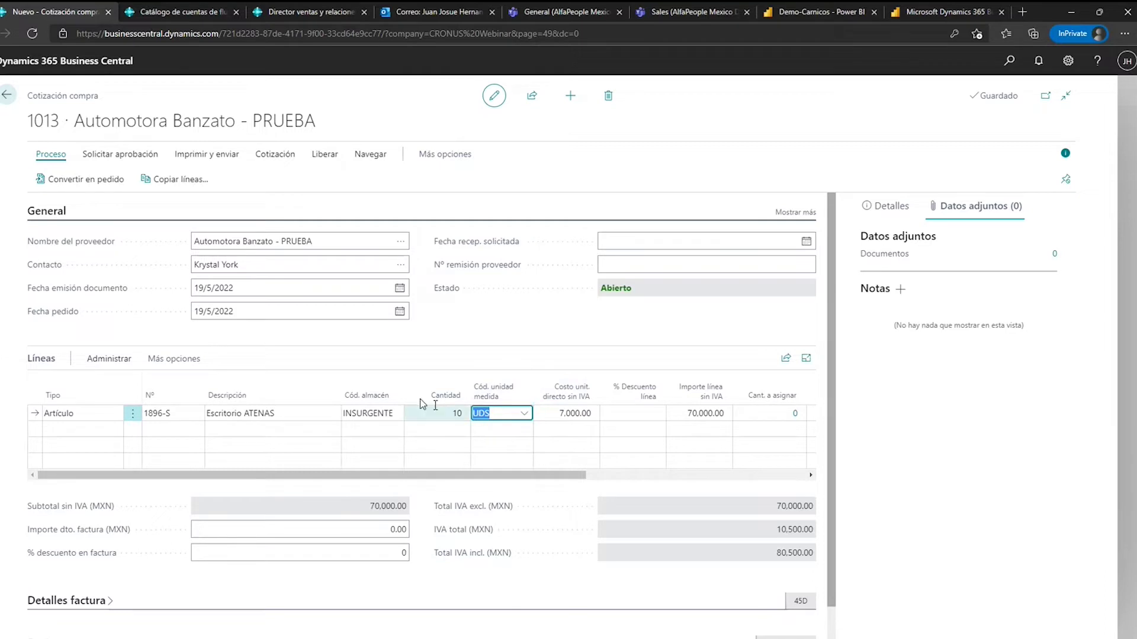
Review the quote line's quantity, unit cost and discount columns and the document's VAT and total amounts.
{"action": "left_click_drag", "start_coordinate": [382, 478], "coordinate": [413, 474]}
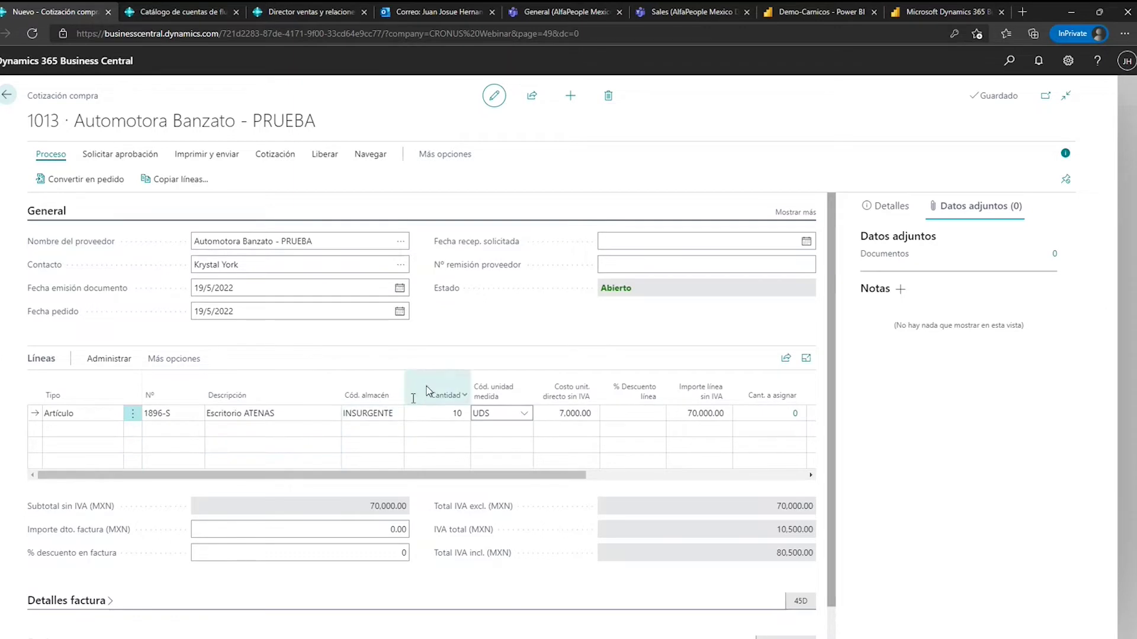
{"action": "scroll", "coordinate": [491, 459], "scroll_direction": "down", "scroll_amount": 1}
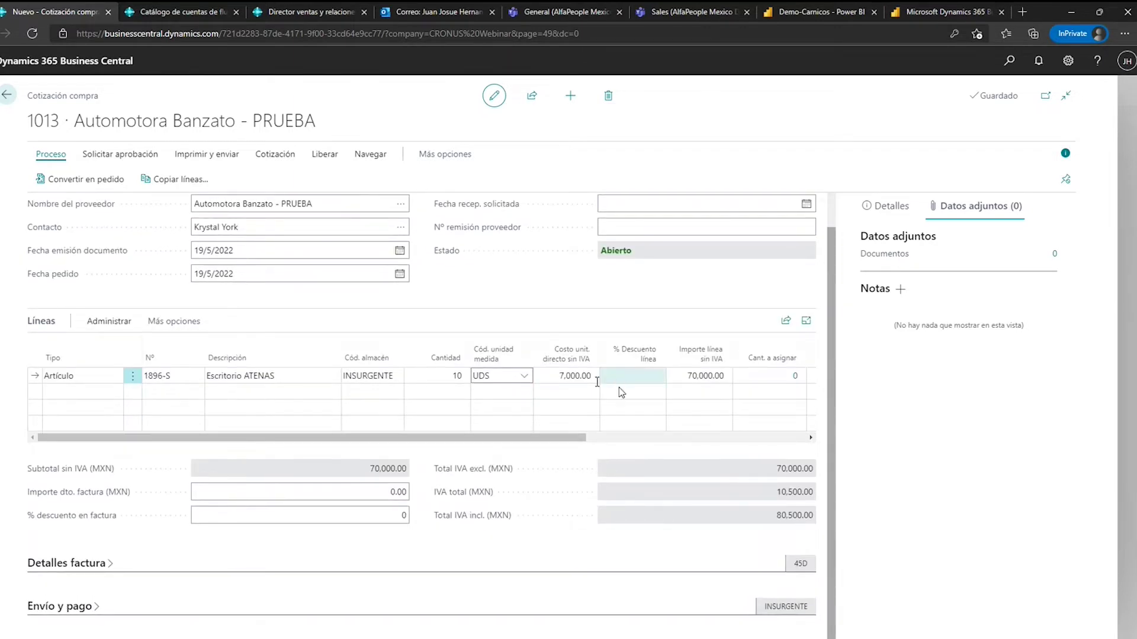
{"action": "left_click_drag", "start_coordinate": [776, 469], "coordinate": [822, 497]}
{"action": "left_click_drag", "start_coordinate": [766, 519], "coordinate": [813, 518]}
{"action": "left_click", "coordinate": [412, 558]}
{"action": "scroll", "coordinate": [431, 555], "scroll_direction": "up", "scroll_amount": 1}
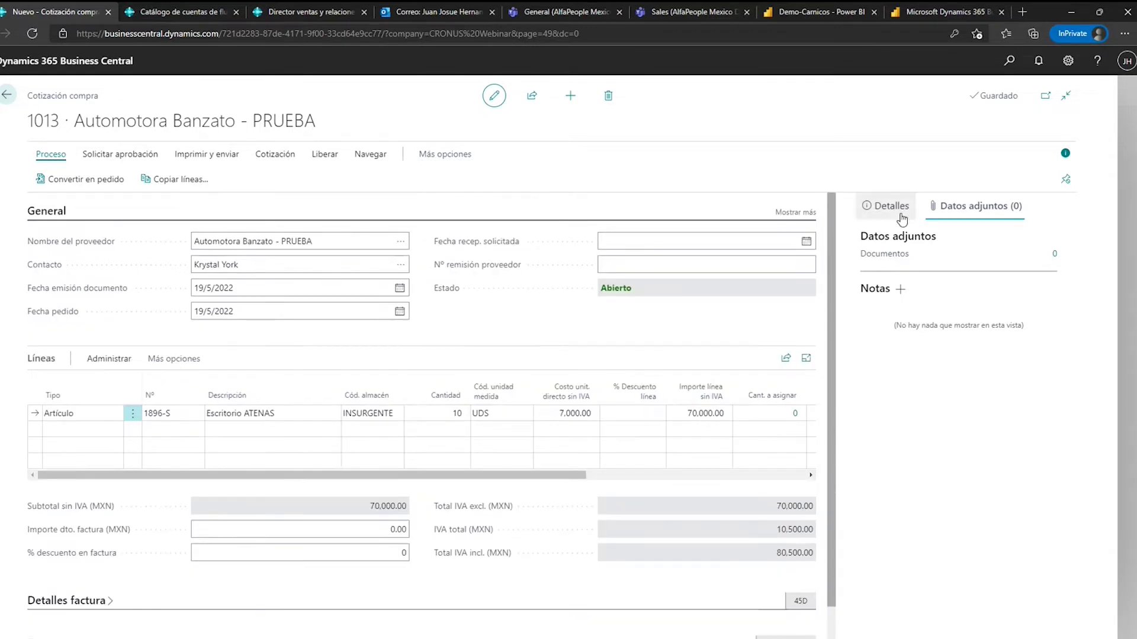
Show the vendor's statistics beside the quote and look at its approval request and print and send actions.
{"action": "left_click", "coordinate": [885, 206]}
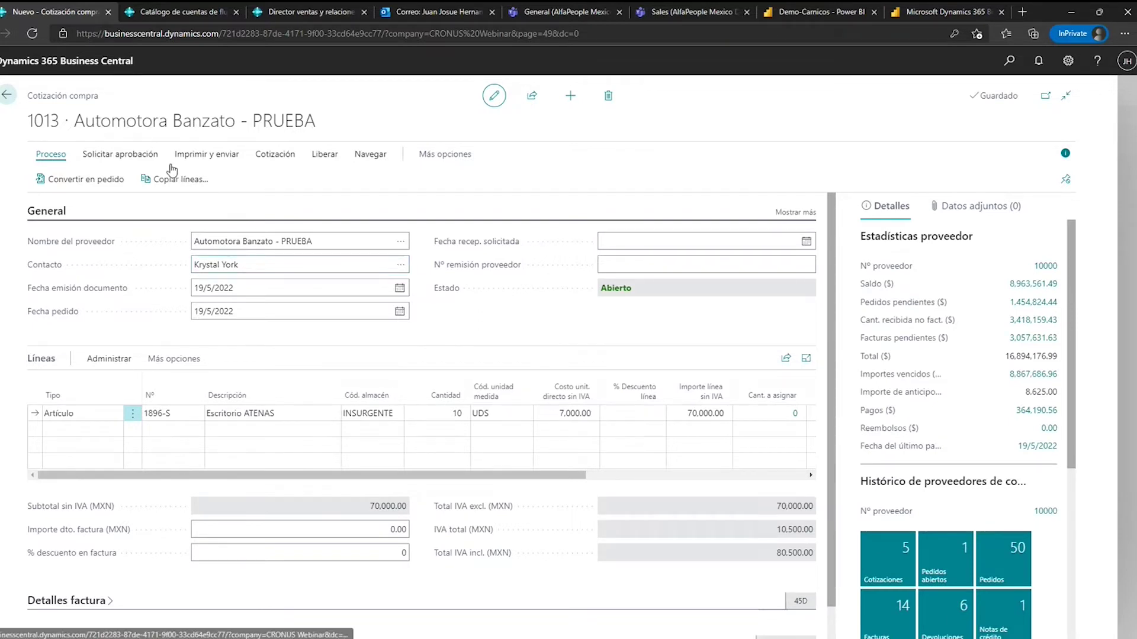
{"action": "left_click", "coordinate": [127, 155]}
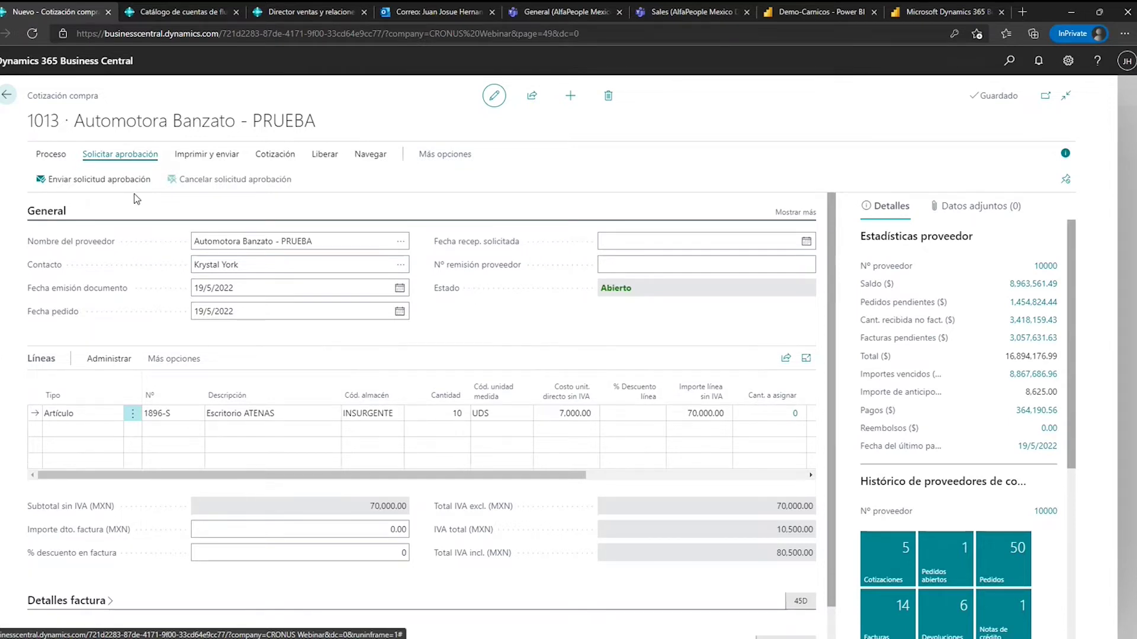
{"action": "left_click", "coordinate": [215, 156]}
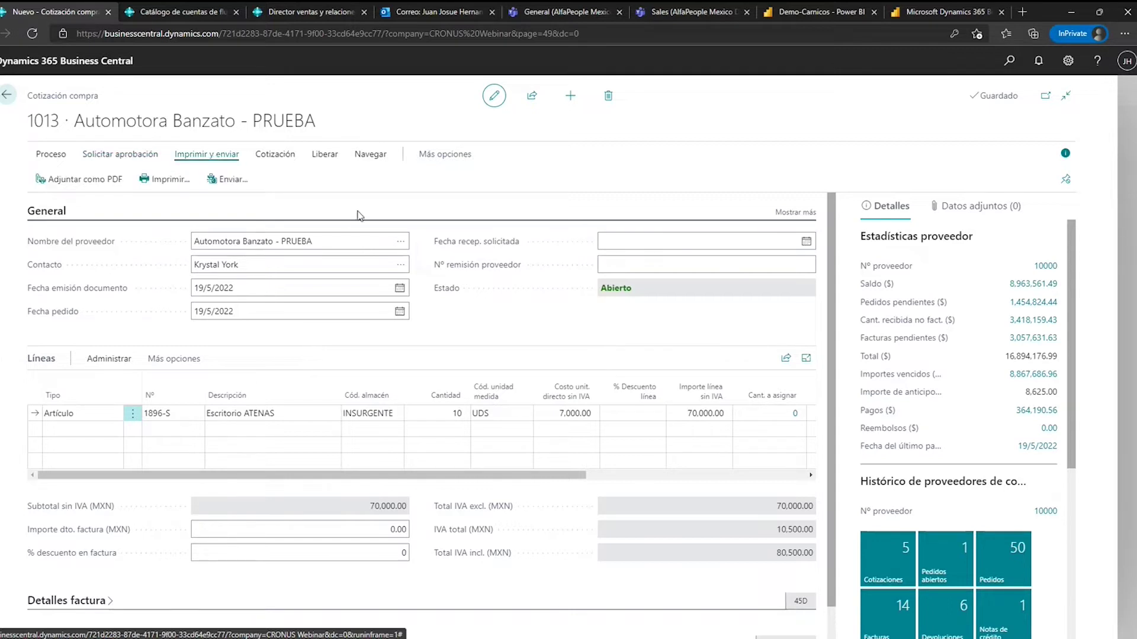
{"action": "mouse_move", "coordinate": [482, 267]}
Attach the purchase quote to itself as a PDF, check its attachments, and return to the vendor details.
{"action": "left_click", "coordinate": [94, 188]}
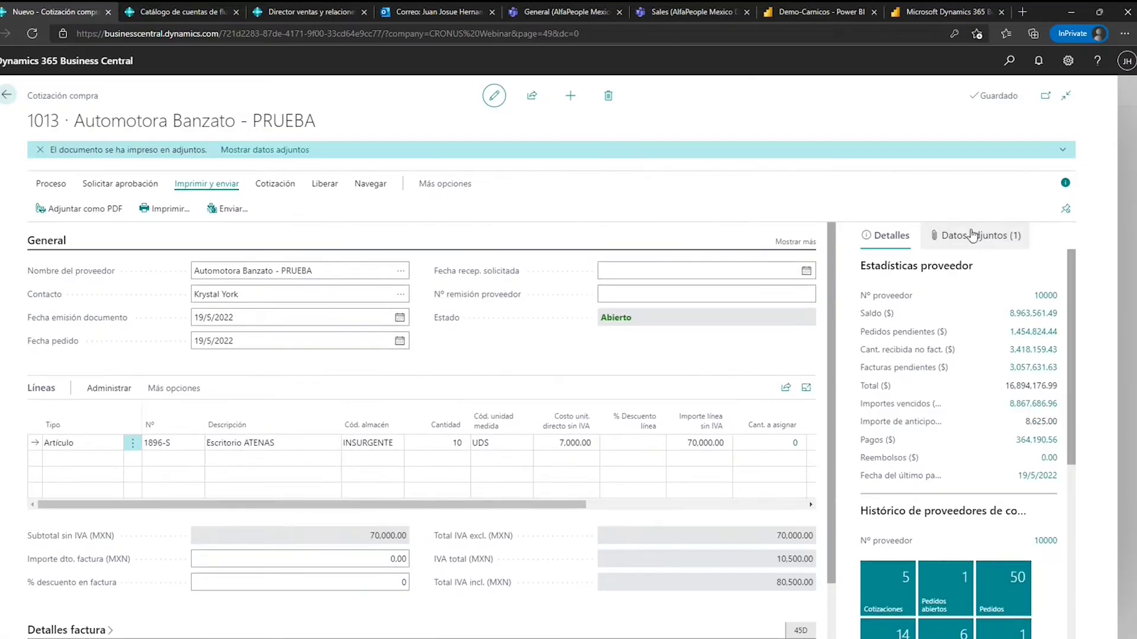
{"action": "left_click", "coordinate": [972, 235]}
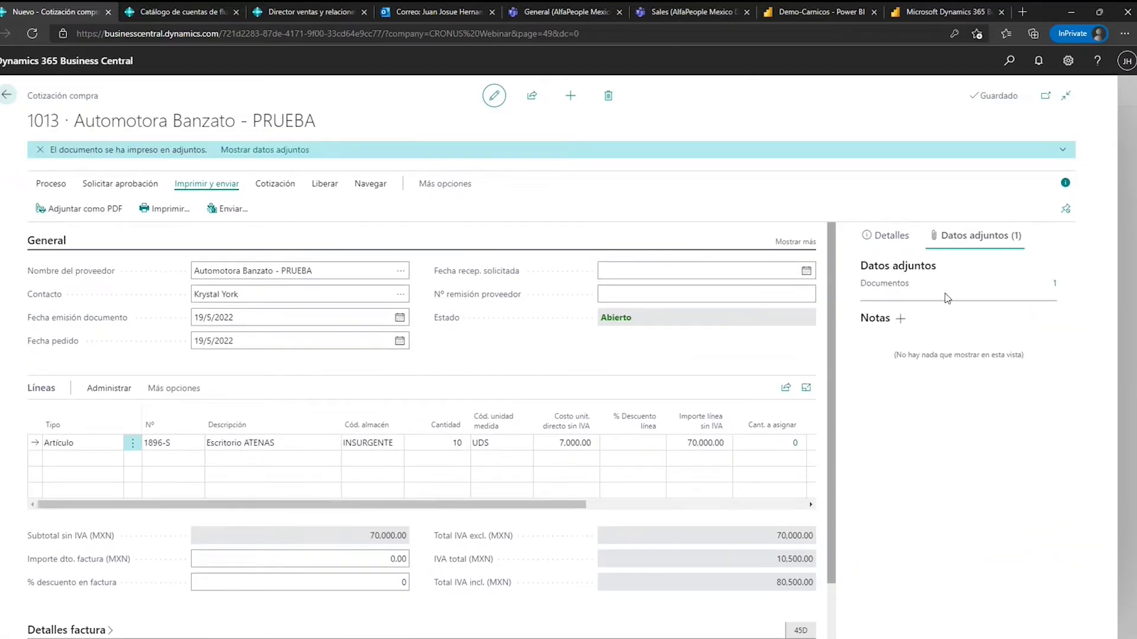
{"action": "left_click", "coordinate": [886, 238]}
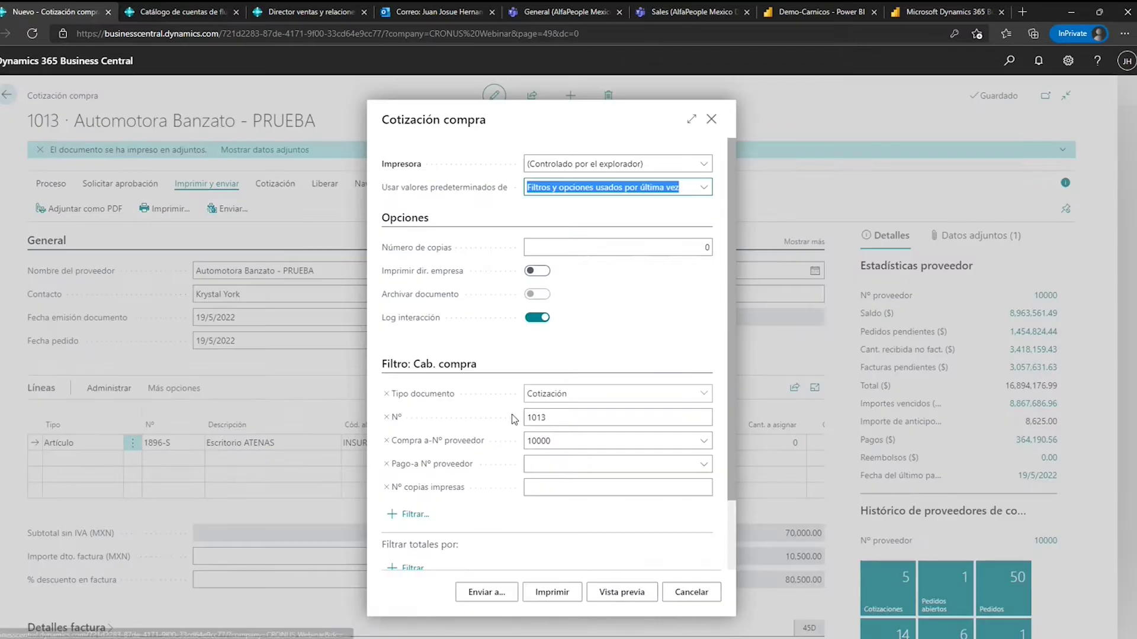
Review the purchase quote's print options, preview the printed document, and close the preview.
{"action": "scroll", "coordinate": [610, 450], "scroll_direction": "down", "scroll_amount": 2}
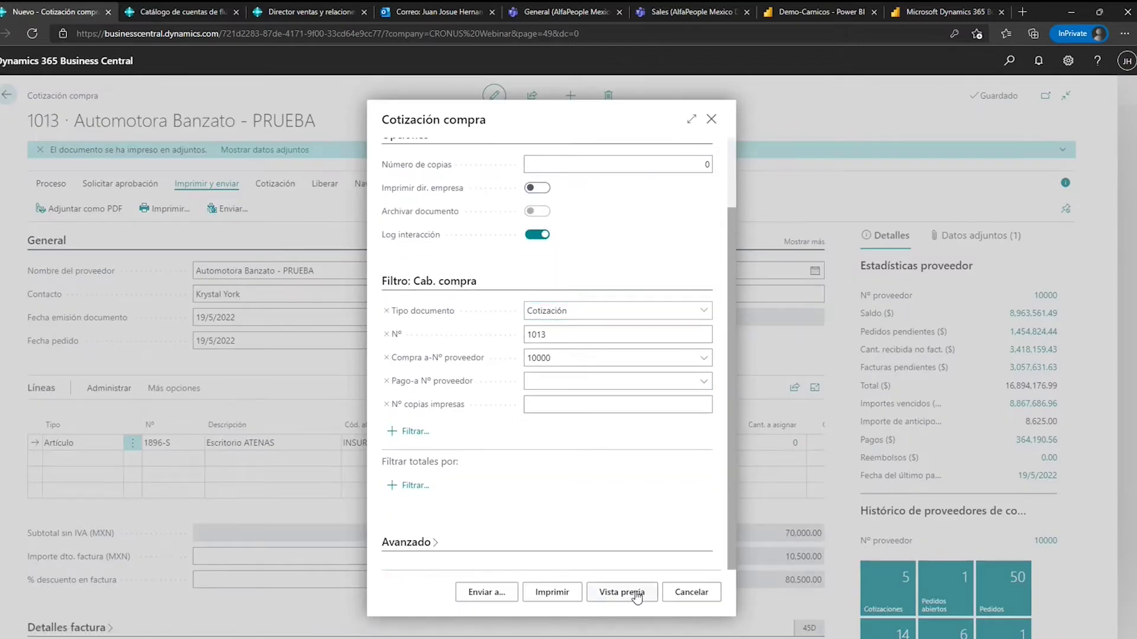
{"action": "left_click", "coordinate": [607, 593]}
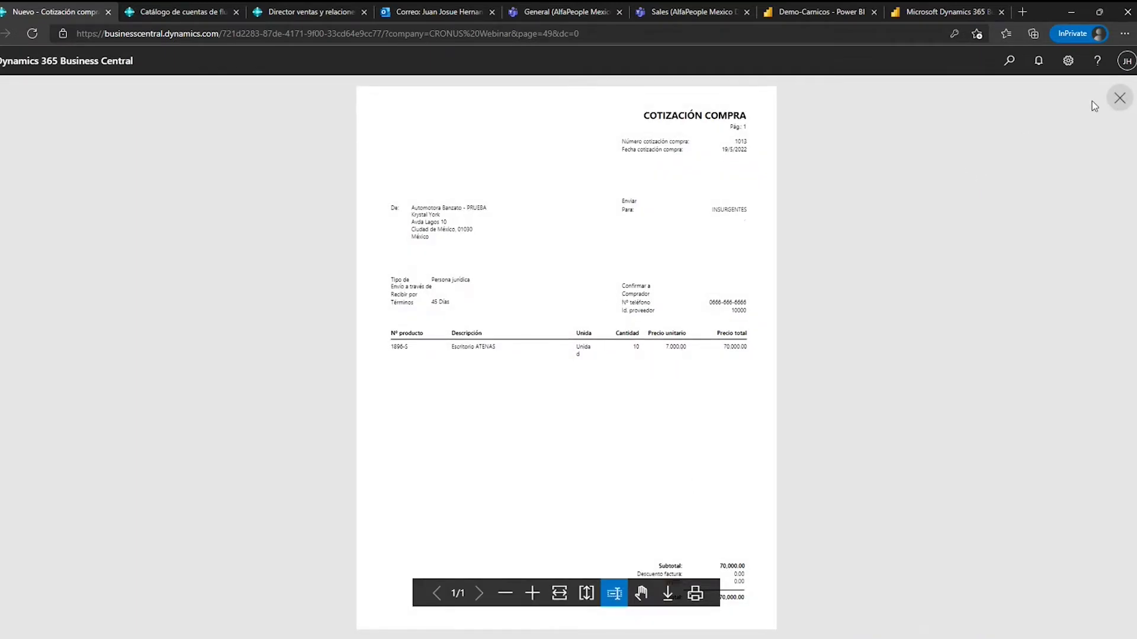
{"action": "left_click", "coordinate": [1120, 98]}
Look over the export file types, export the purchase quote as a Microsoft Word document, and open the downloaded file.
{"action": "left_click", "coordinate": [492, 589]}
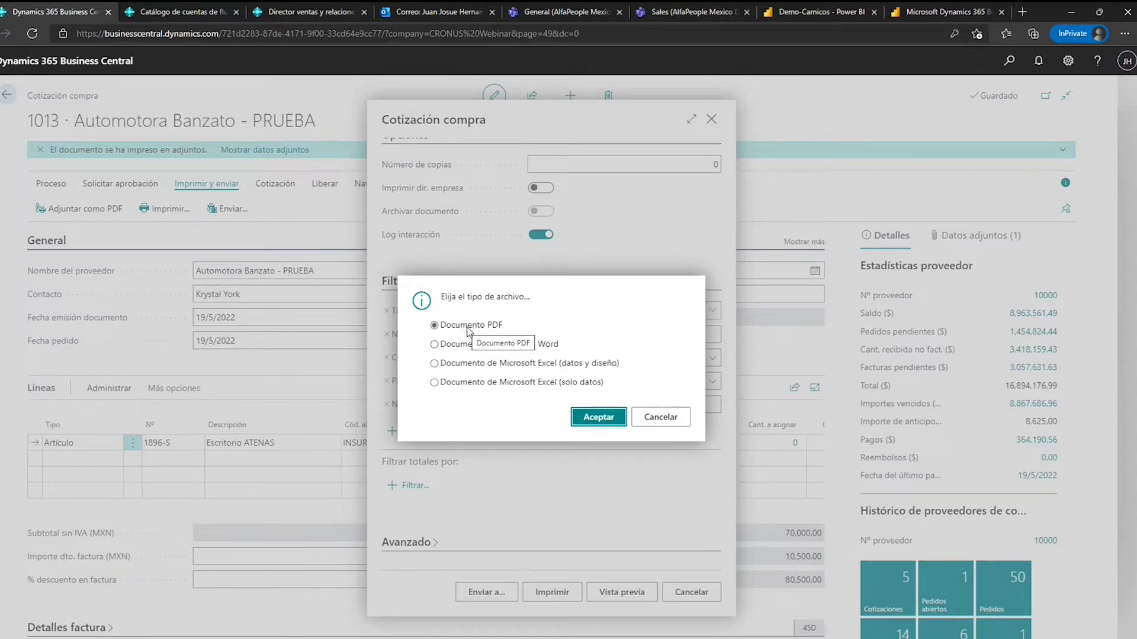
{"action": "left_click", "coordinate": [485, 347]}
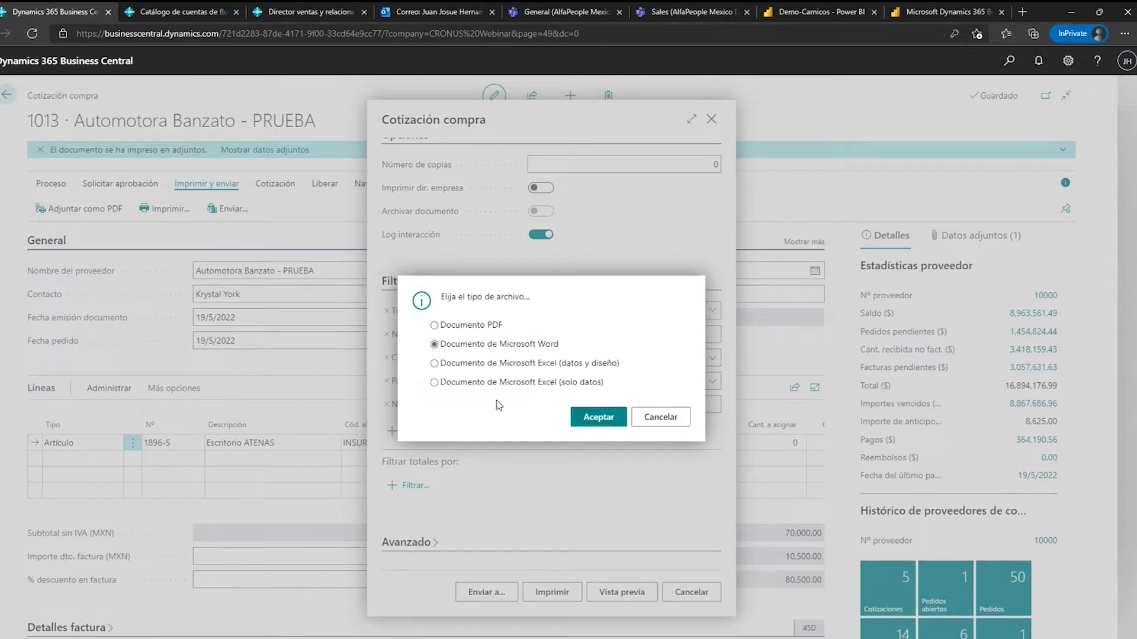
{"action": "left_click", "coordinate": [541, 366]}
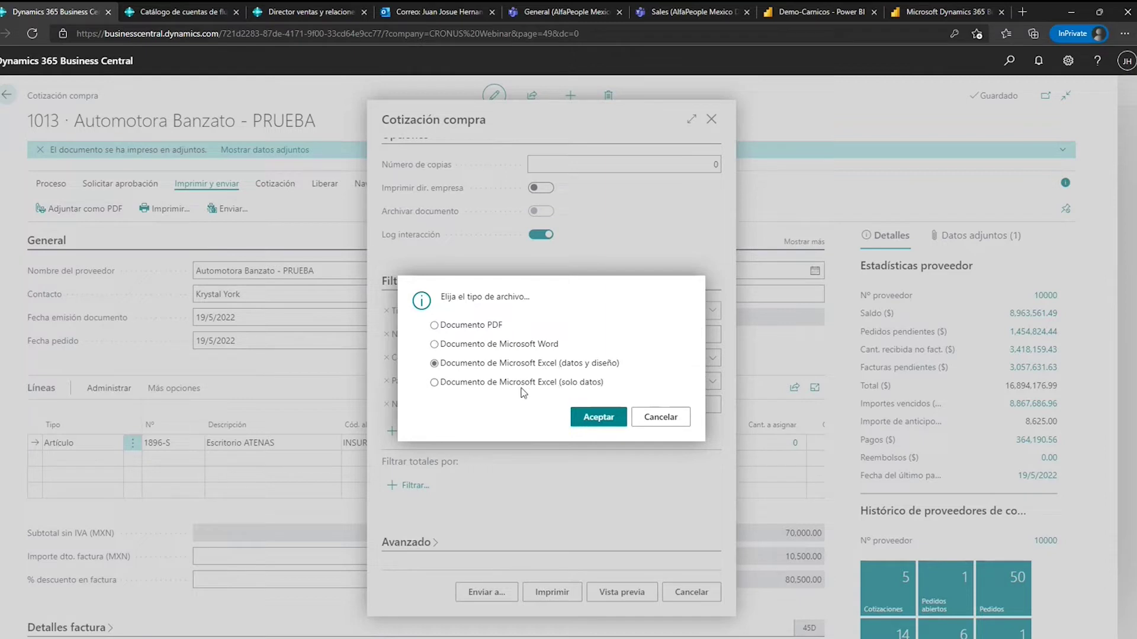
{"action": "left_click", "coordinate": [491, 382]}
{"action": "left_click", "coordinate": [592, 416]}
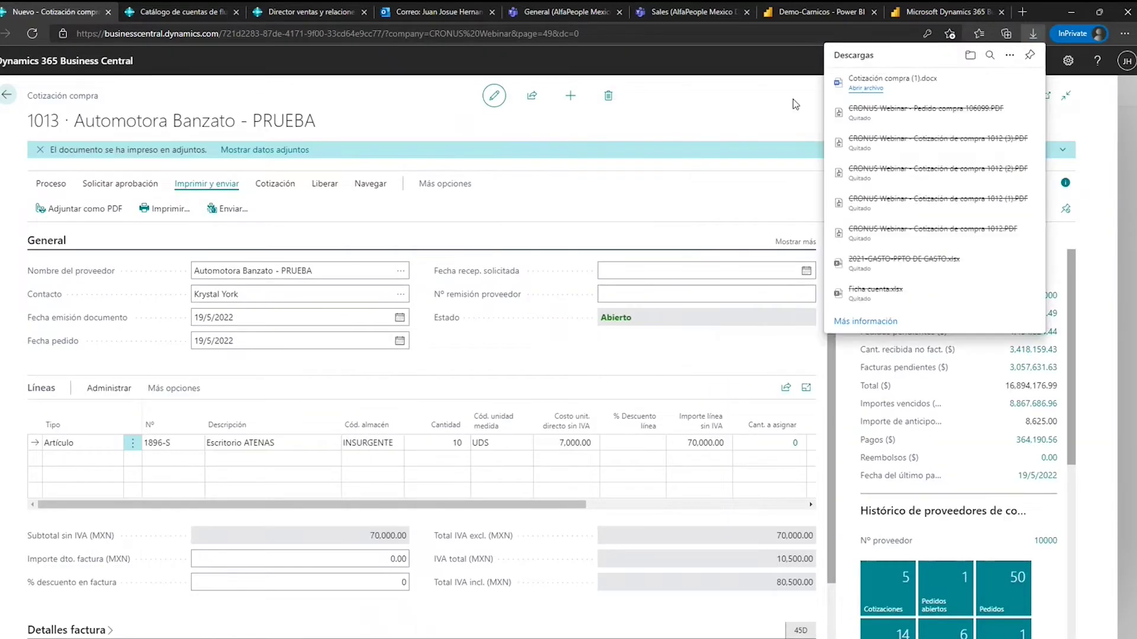
{"action": "left_click", "coordinate": [866, 88]}
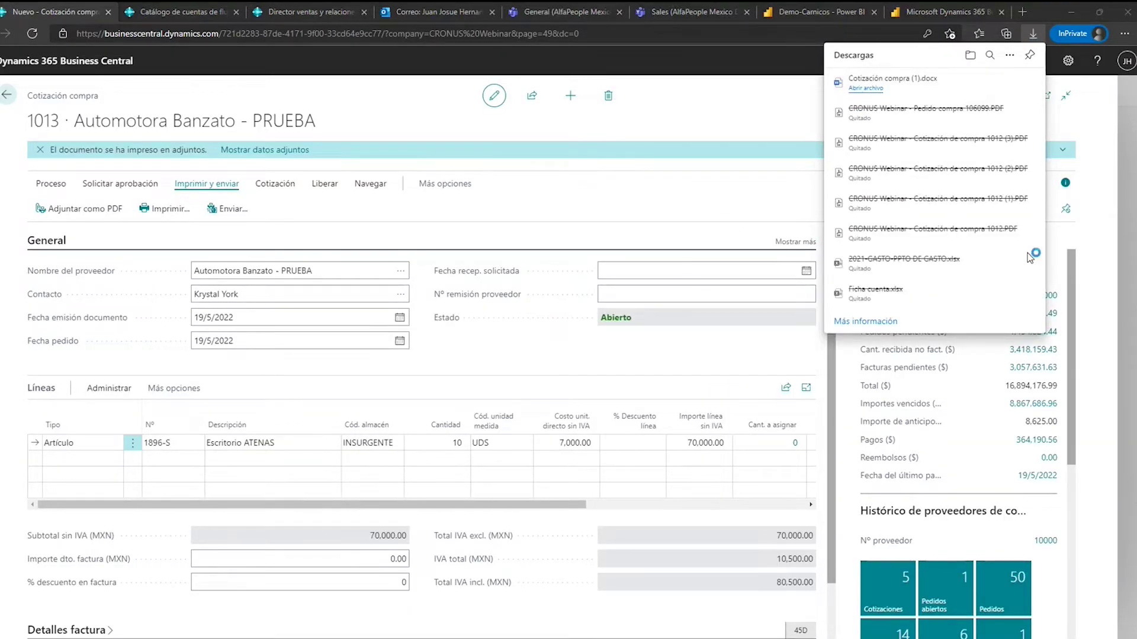
Look over the exported purchase quote in Word from its header to its totals, and return to Business Central.
{"action": "left_click", "coordinate": [788, 207]}
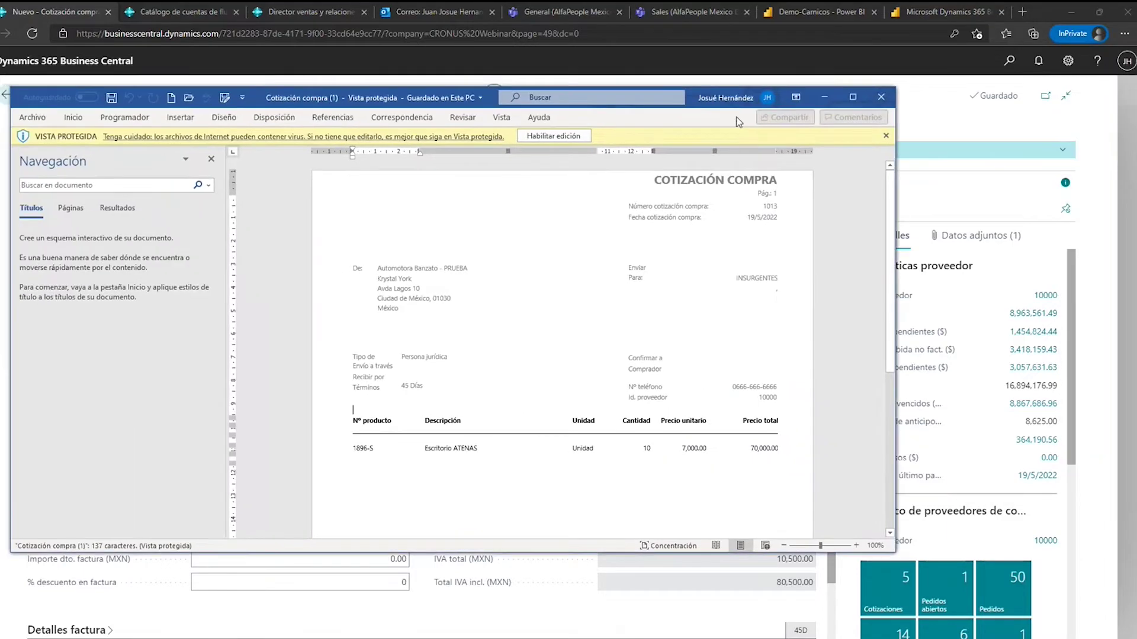
{"action": "double_click", "coordinate": [734, 97]}
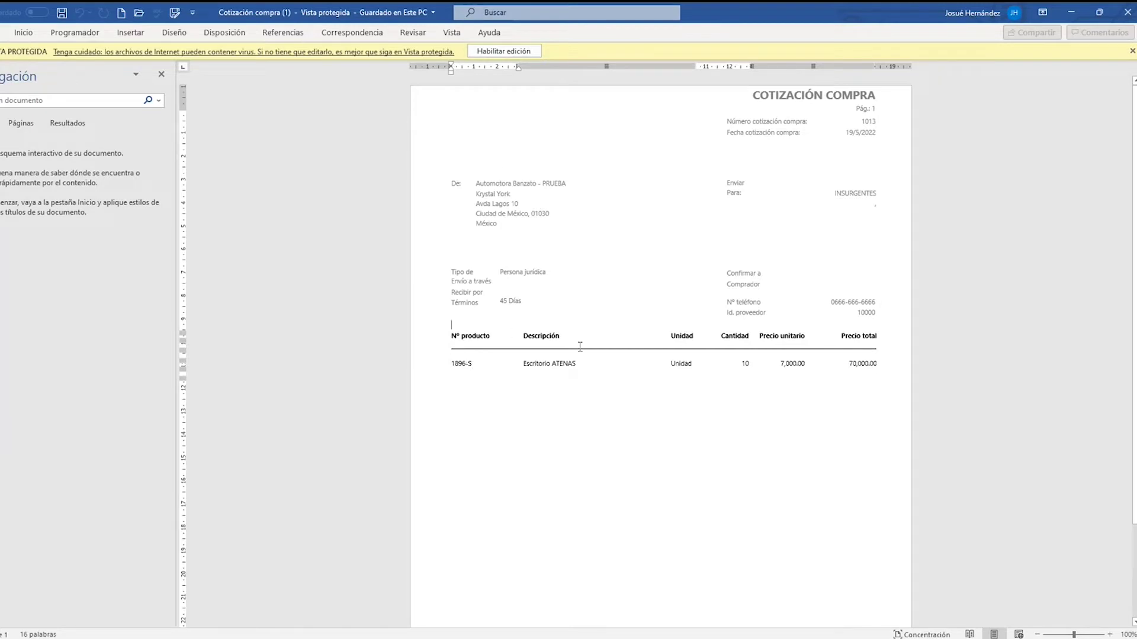
{"action": "scroll", "coordinate": [581, 348], "scroll_direction": "down", "scroll_amount": 3}
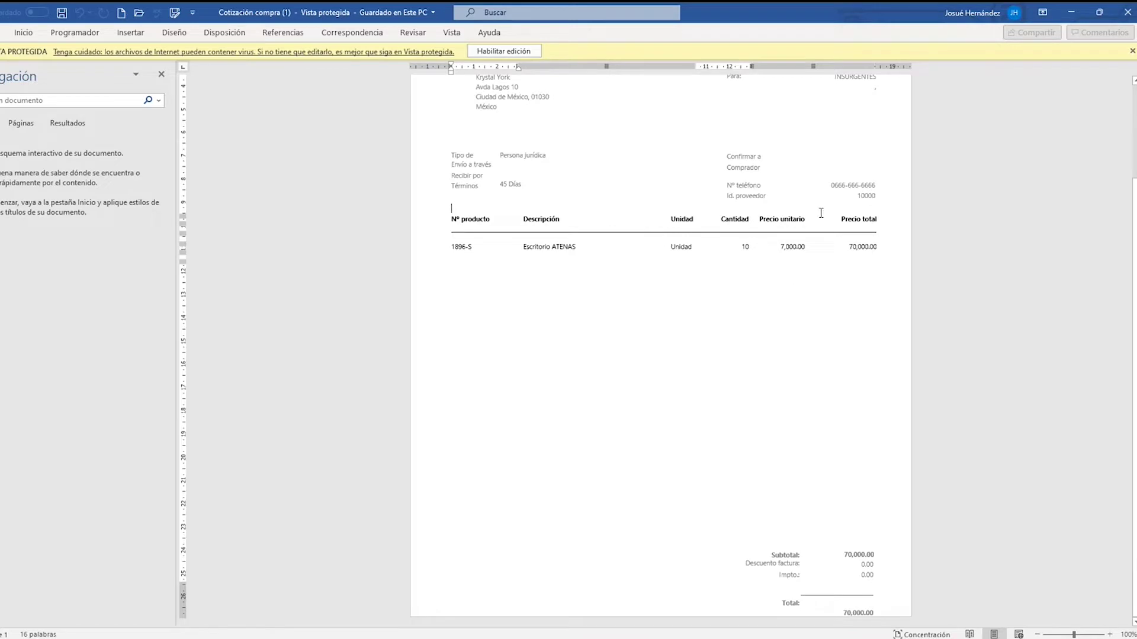
{"action": "left_click", "coordinate": [1071, 13]}
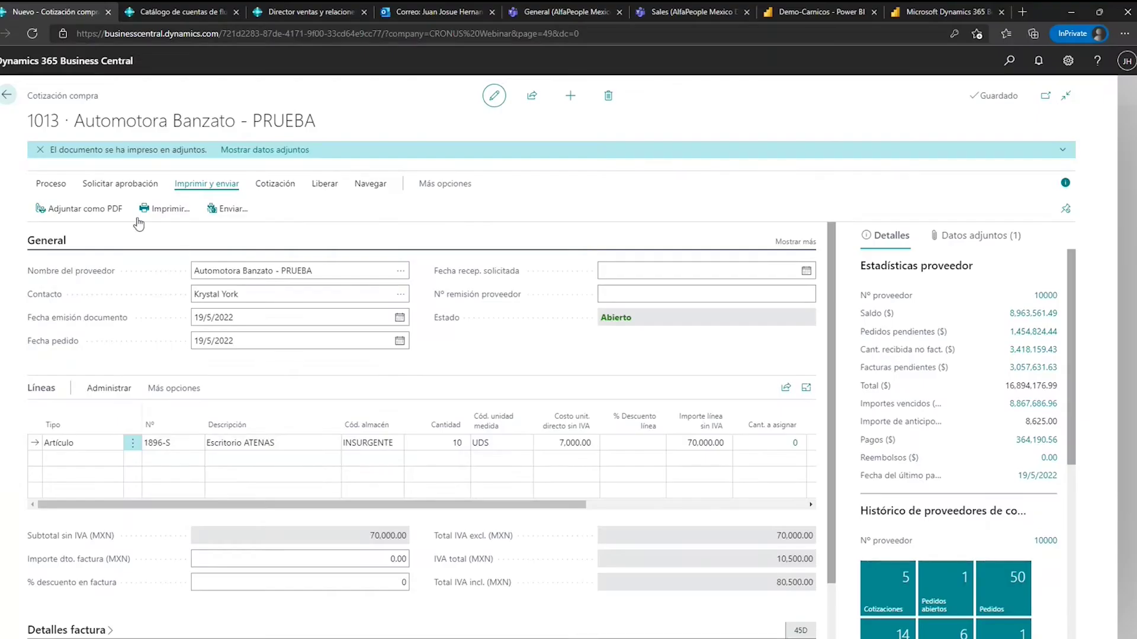
Export the purchase quote as a Microsoft Excel document with data and layout.
{"action": "left_click", "coordinate": [177, 212]}
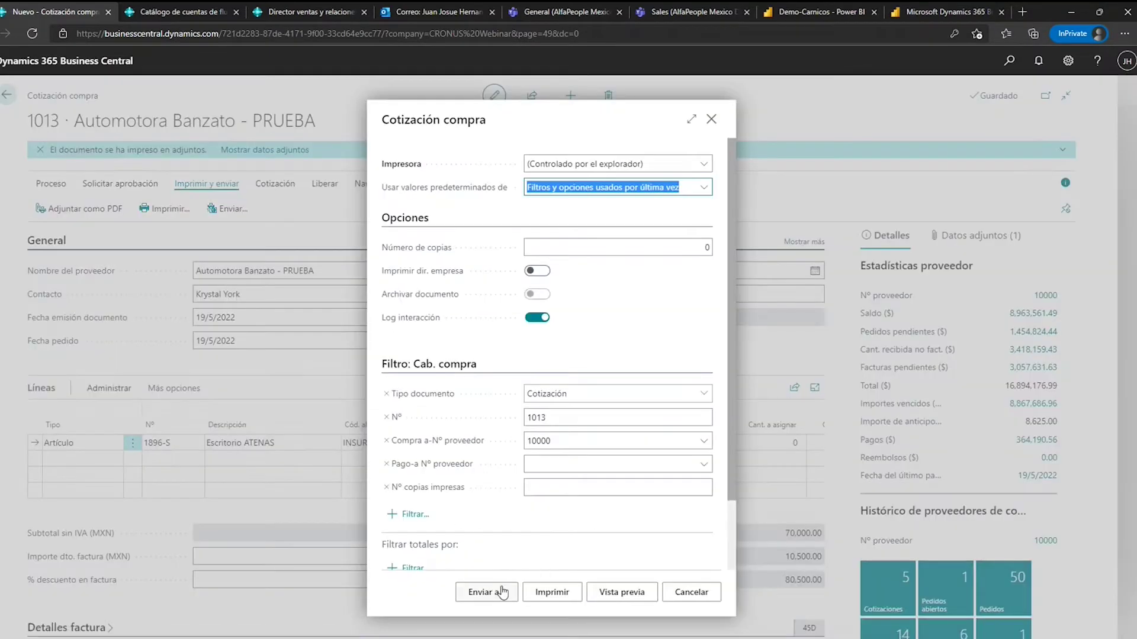
{"action": "left_click", "coordinate": [499, 592]}
{"action": "left_click", "coordinate": [520, 364]}
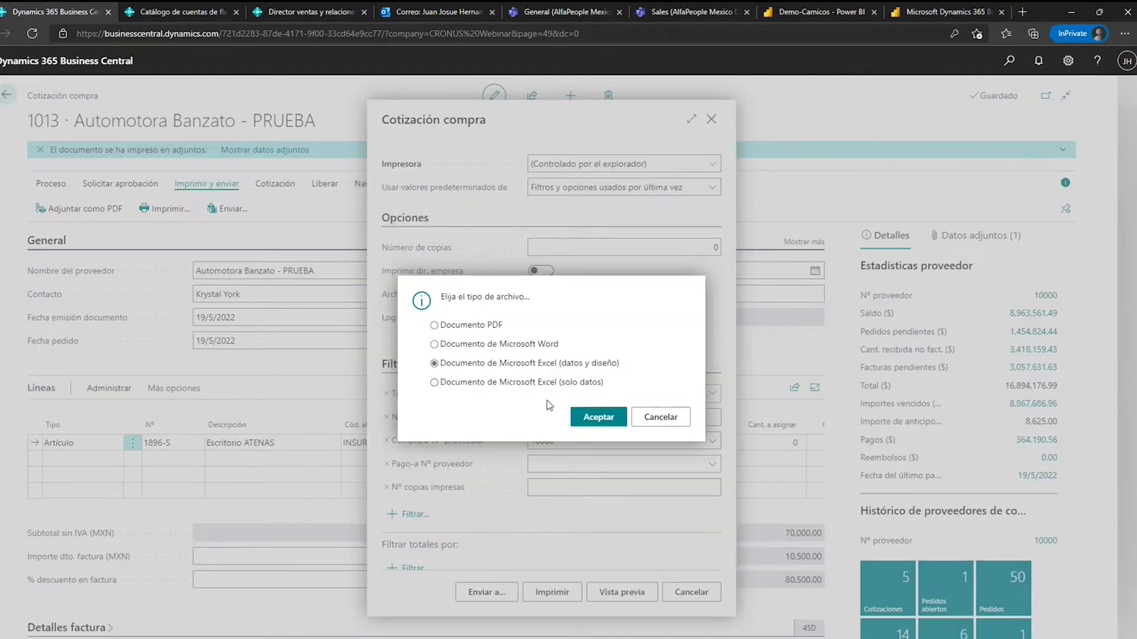
{"action": "left_click", "coordinate": [597, 417]}
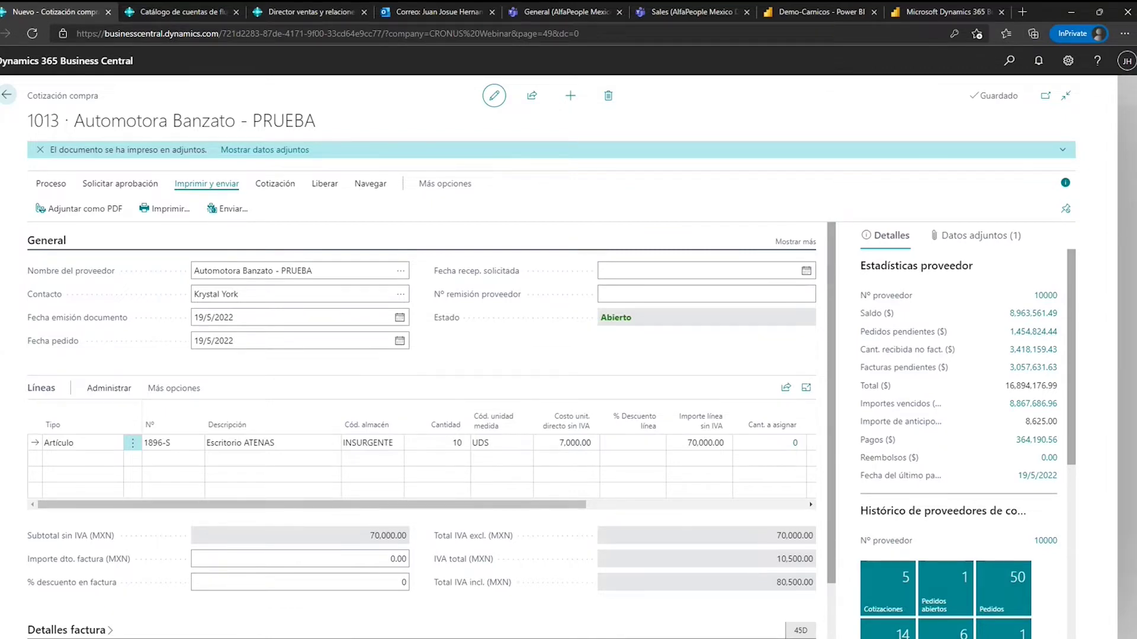
Examine the exported purchase quote in Excel, including its quote number cell, at an enlarged zoom, and return to Business Central.
{"action": "left_click_drag", "start_coordinate": [987, 157], "coordinate": [830, 121]}
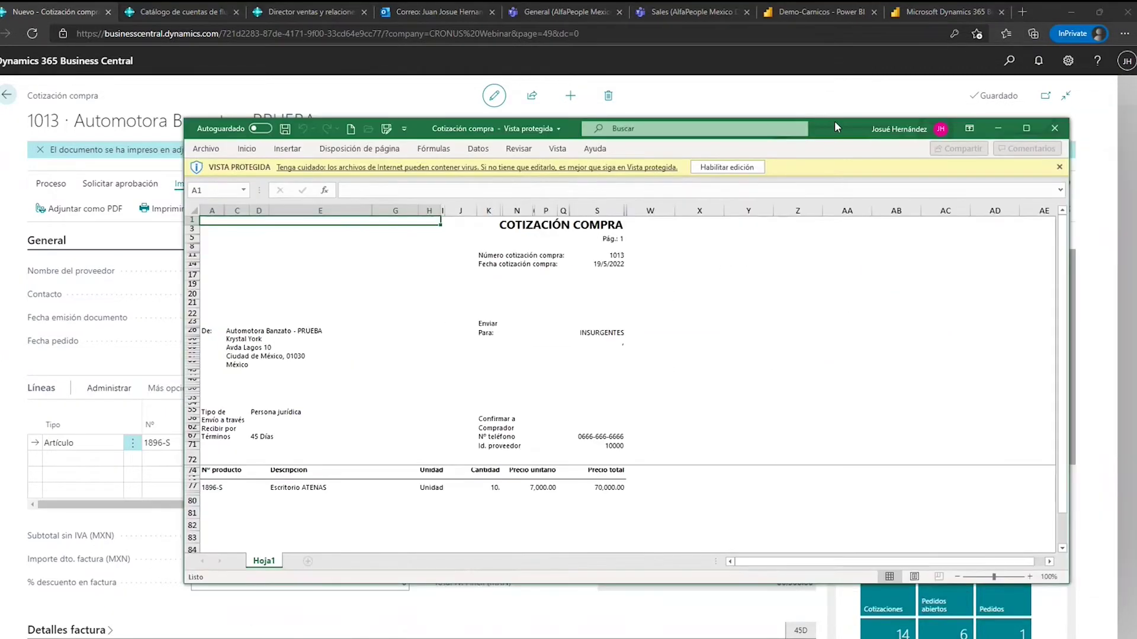
{"action": "double_click", "coordinate": [835, 123]}
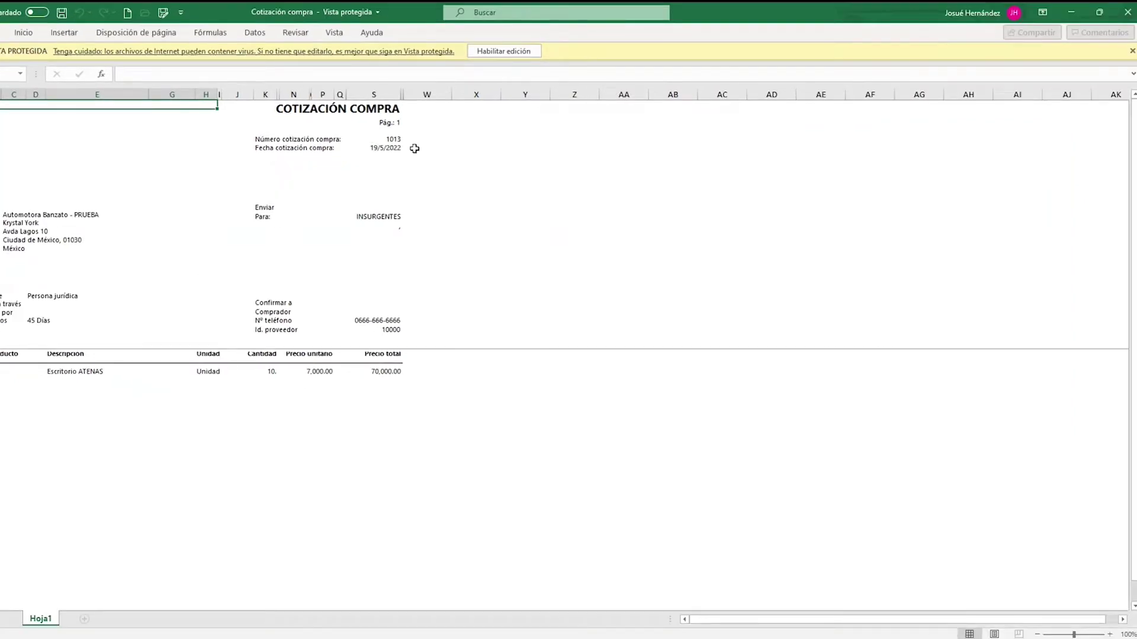
{"action": "left_click", "coordinate": [388, 140]}
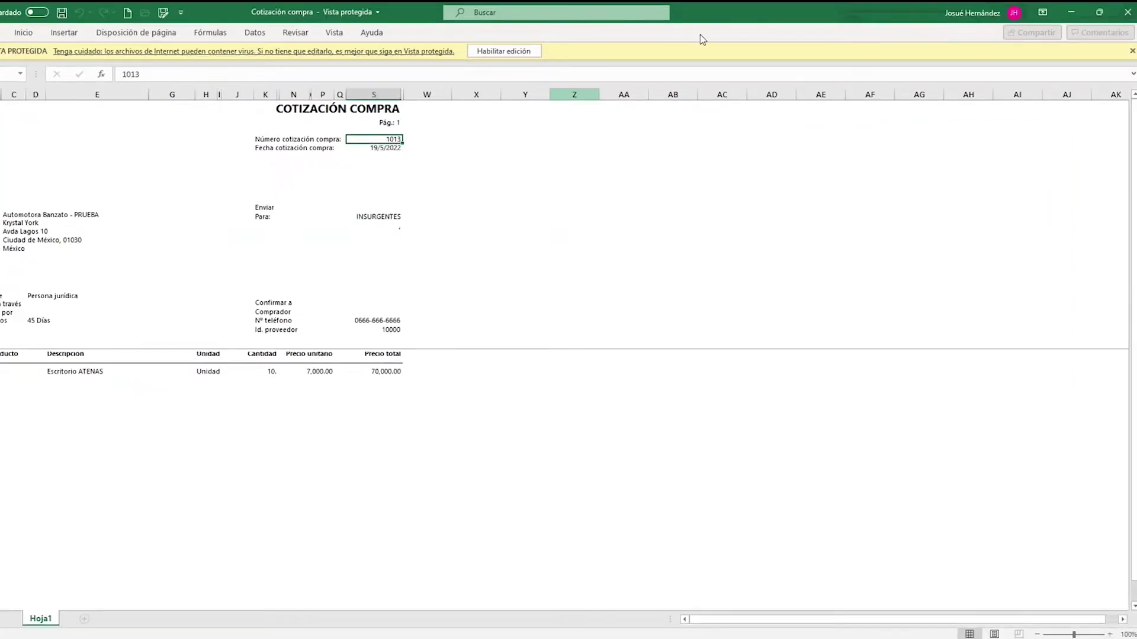
{"action": "double_click", "coordinate": [705, 18]}
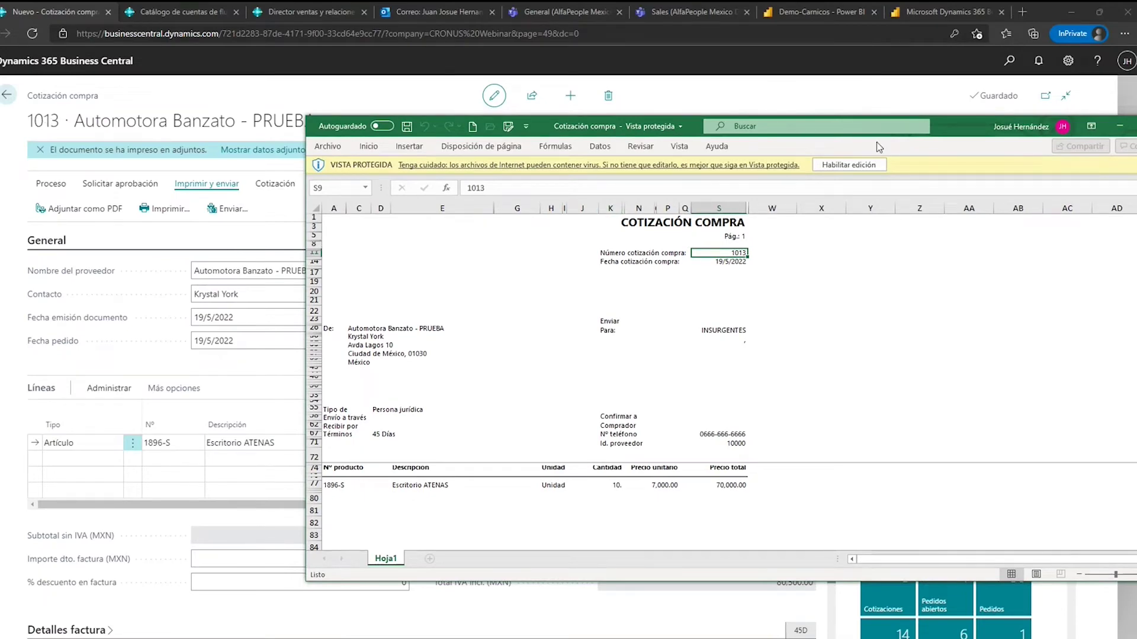
{"action": "double_click", "coordinate": [941, 127]}
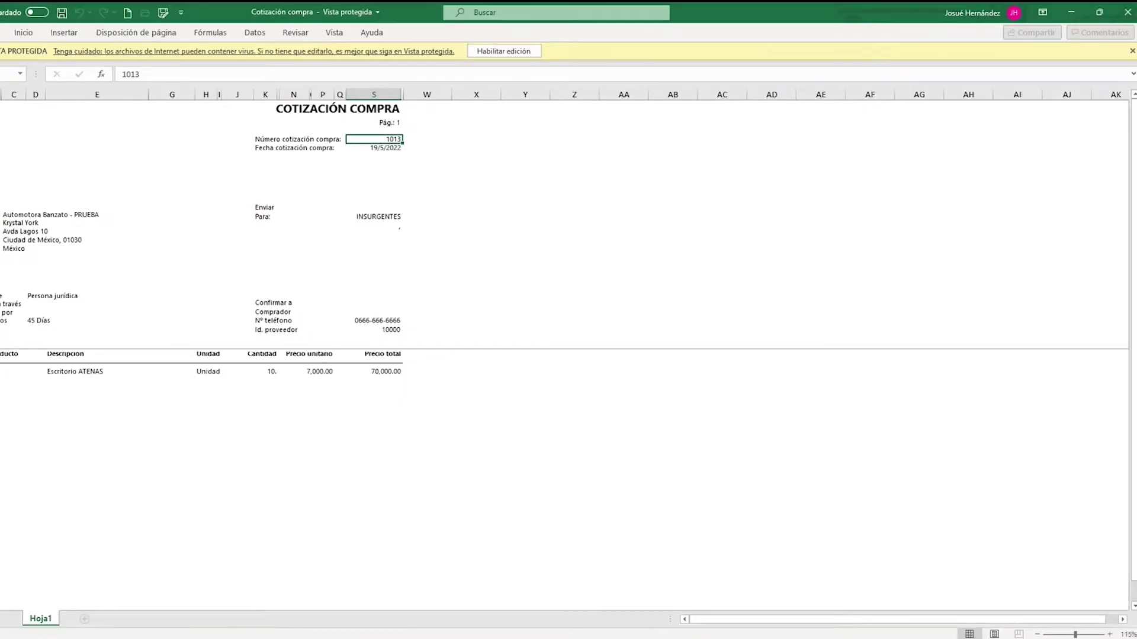
{"action": "scroll", "coordinate": [225, 258], "scroll_direction": "up", "scroll_amount": 4, "text": "ctrl"}
{"action": "scroll", "coordinate": [239, 260], "scroll_direction": "up", "scroll_amount": 1, "text": "ctrl"}
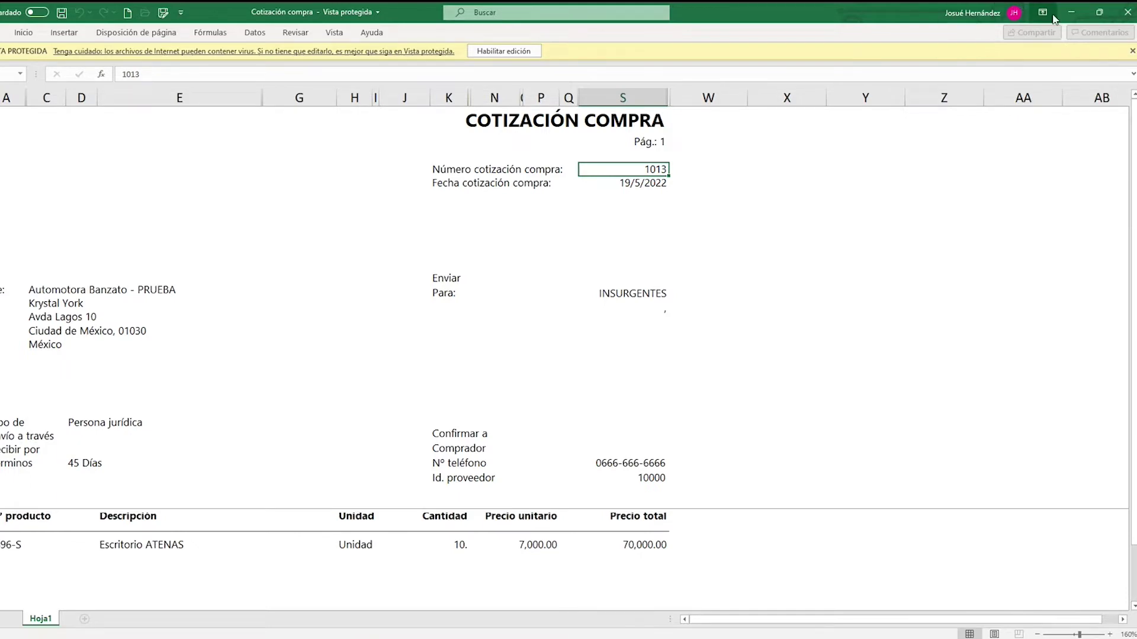
{"action": "left_click", "coordinate": [1071, 12]}
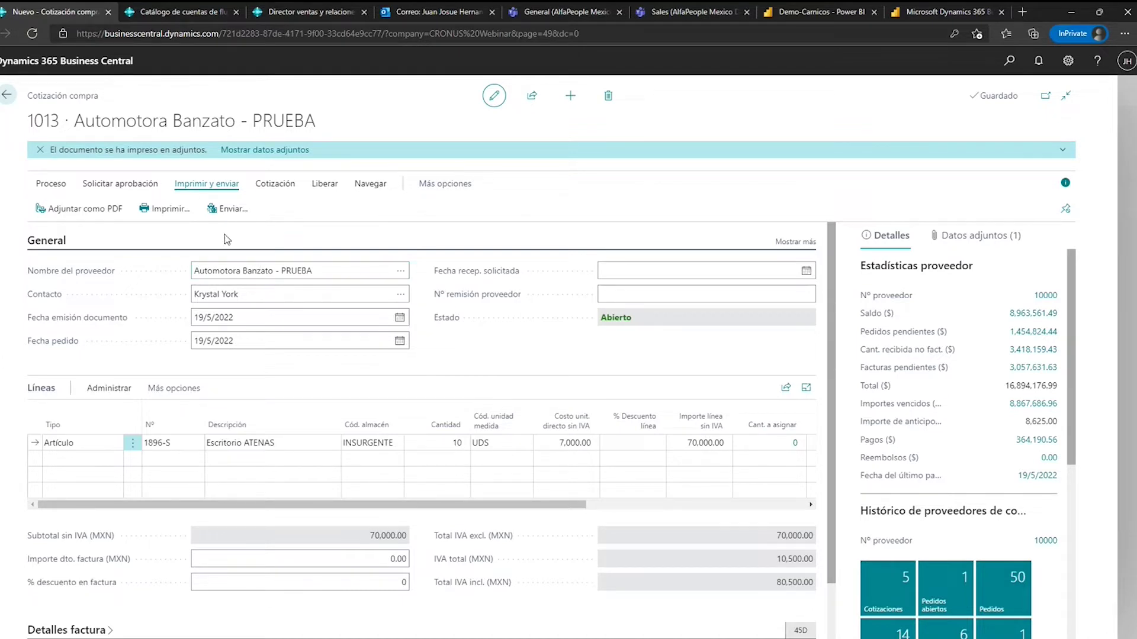
Send the purchase quote by email with the option "Sí (Mensaje para configuración)", keeping PDF as the attachment format.
{"action": "left_click", "coordinate": [232, 213]}
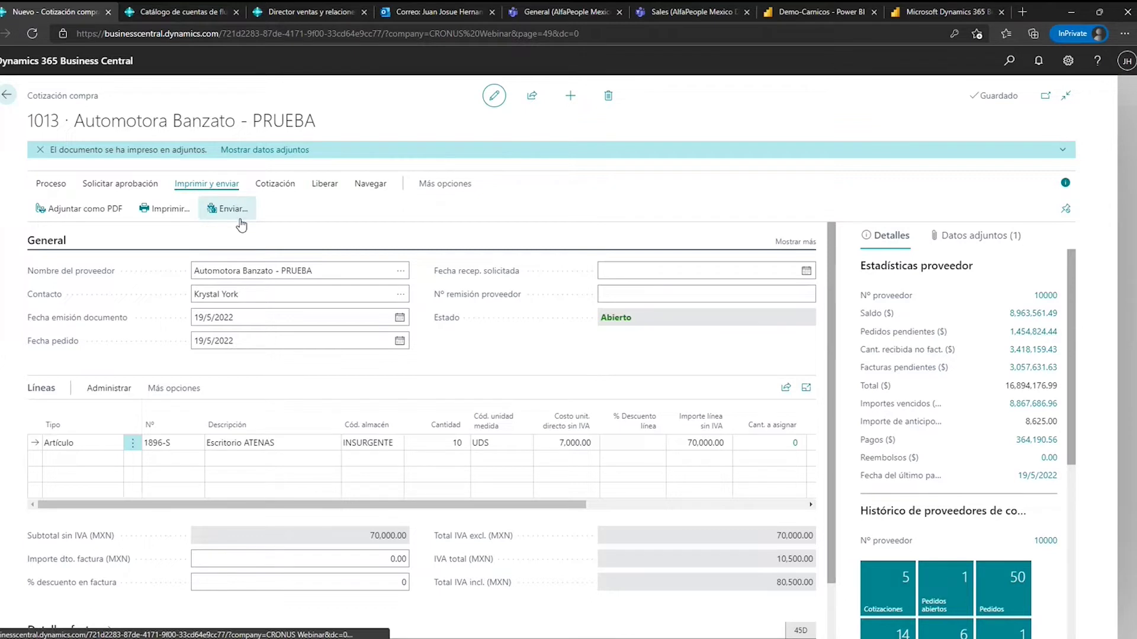
{"action": "left_click", "coordinate": [714, 318]}
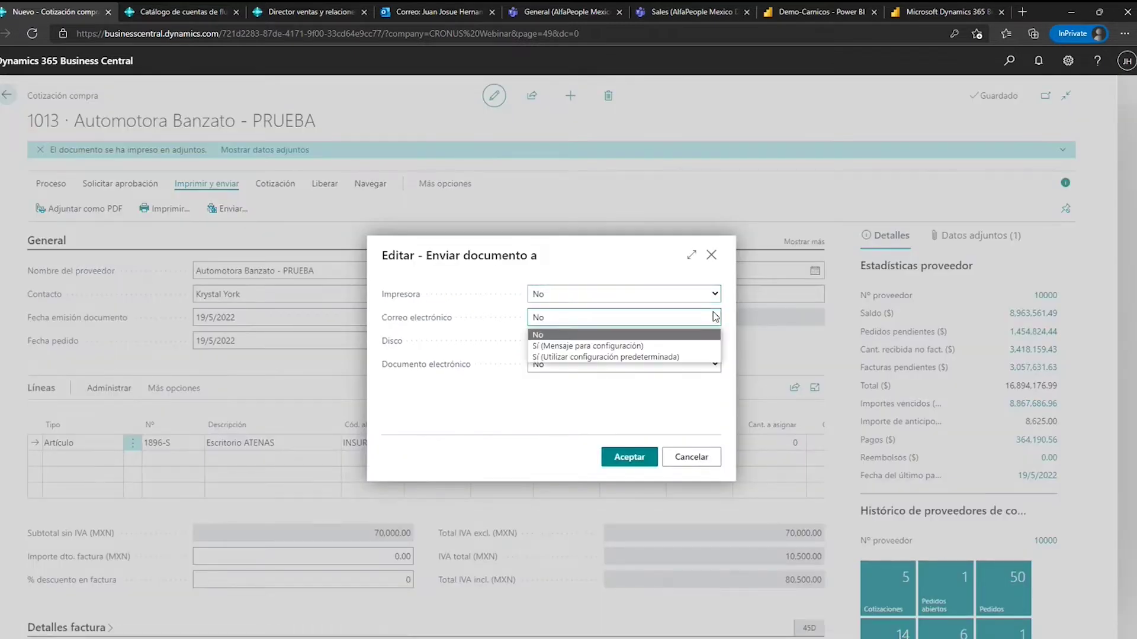
{"action": "left_click", "coordinate": [694, 346]}
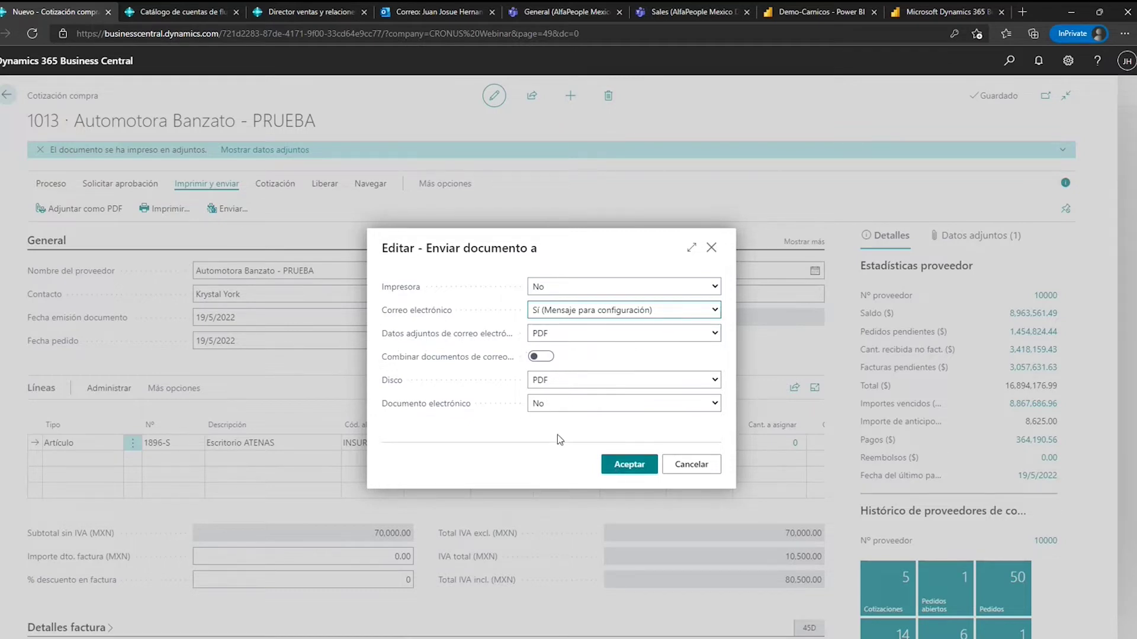
{"action": "left_click", "coordinate": [625, 467]}
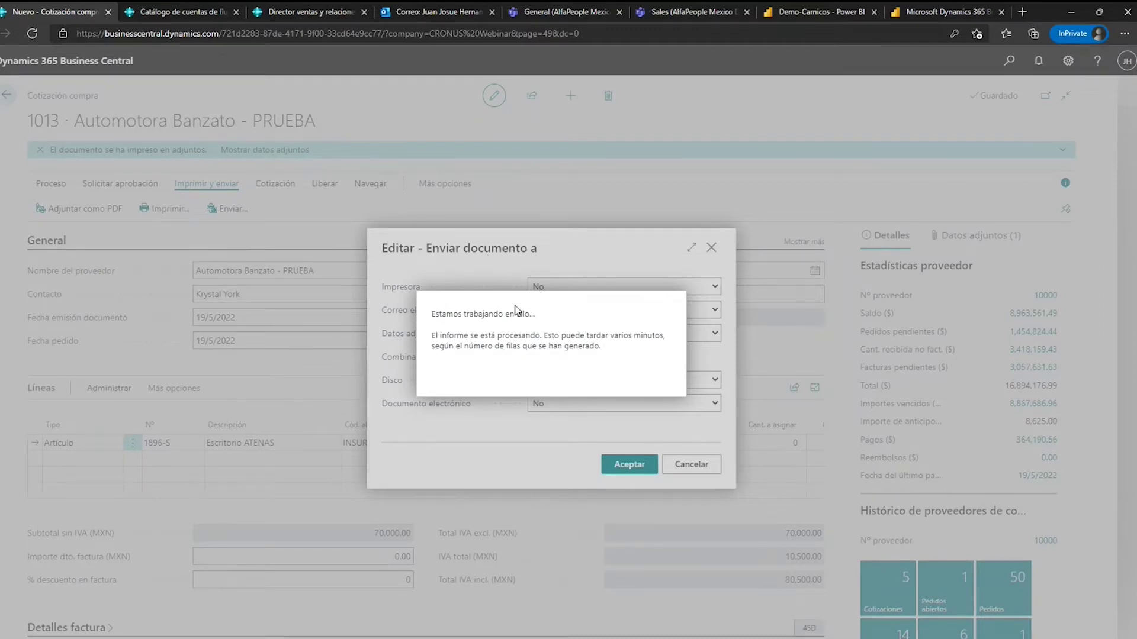
Write the email message "Adjunto cotización de compra", followed by the quote number and "para su revisión por favor.".
{"action": "scroll", "coordinate": [467, 284], "scroll_direction": "down", "scroll_amount": 1}
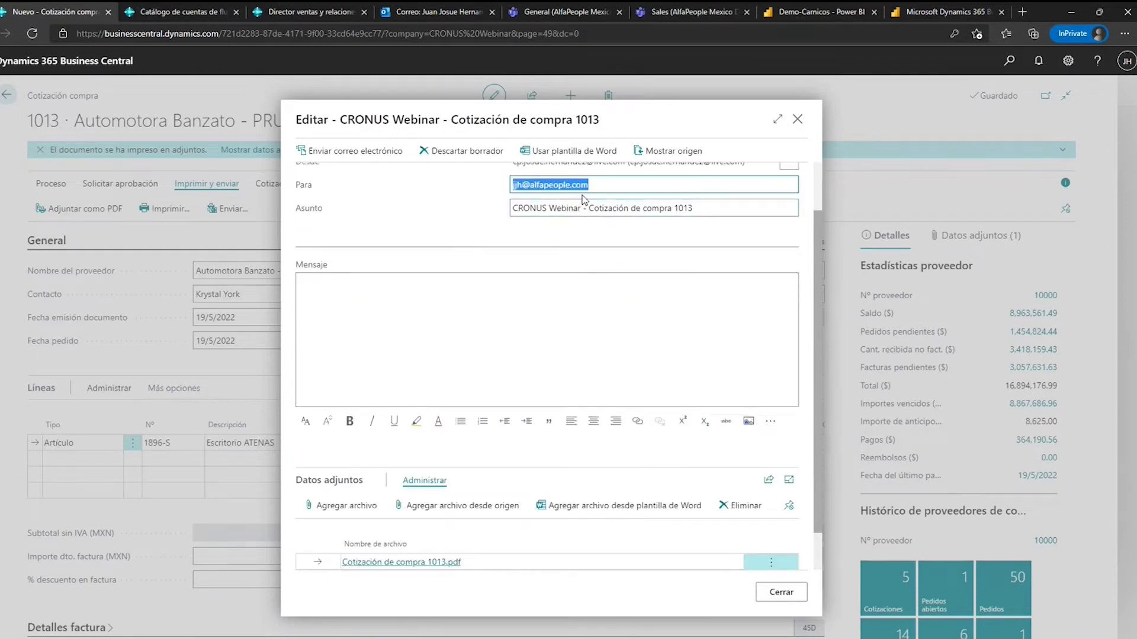
{"action": "left_click", "coordinate": [704, 223]}
{"action": "left_click", "coordinate": [701, 213]}
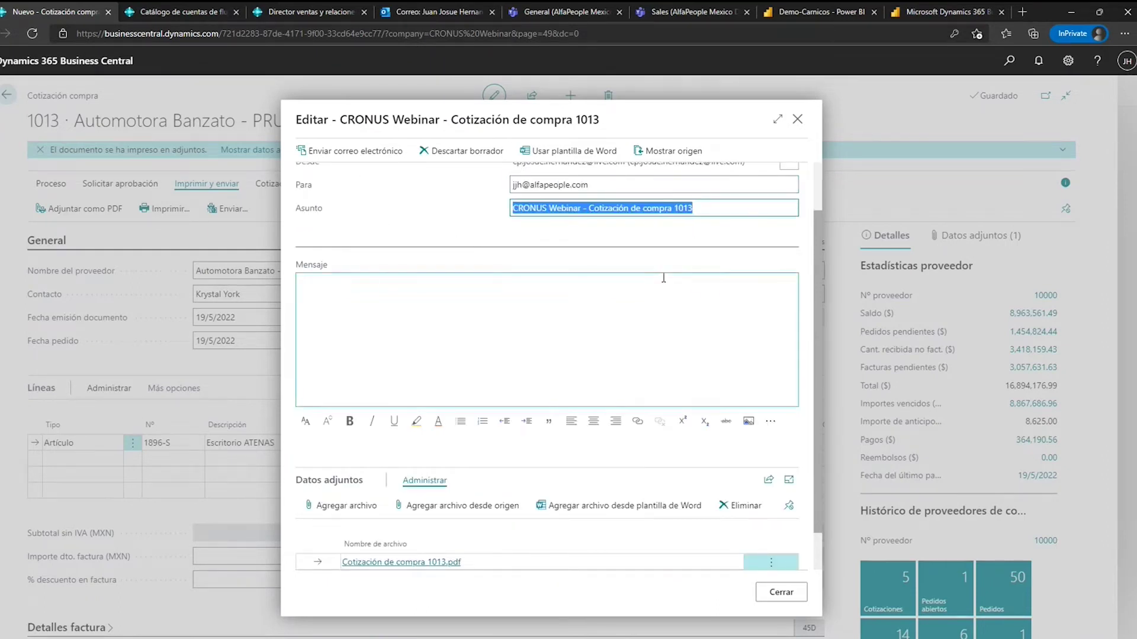
{"action": "left_click", "coordinate": [625, 325]}
{"action": "type", "text": "Adjunto"}
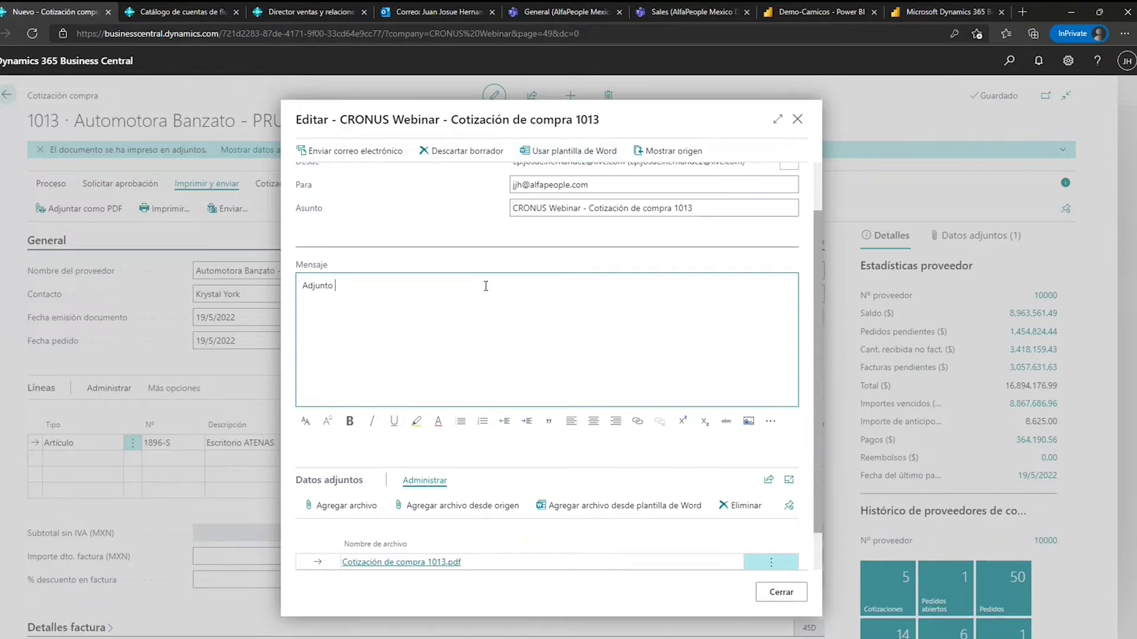
{"action": "type", "text": "cotización de compra 1013 para su revisión por favor."}
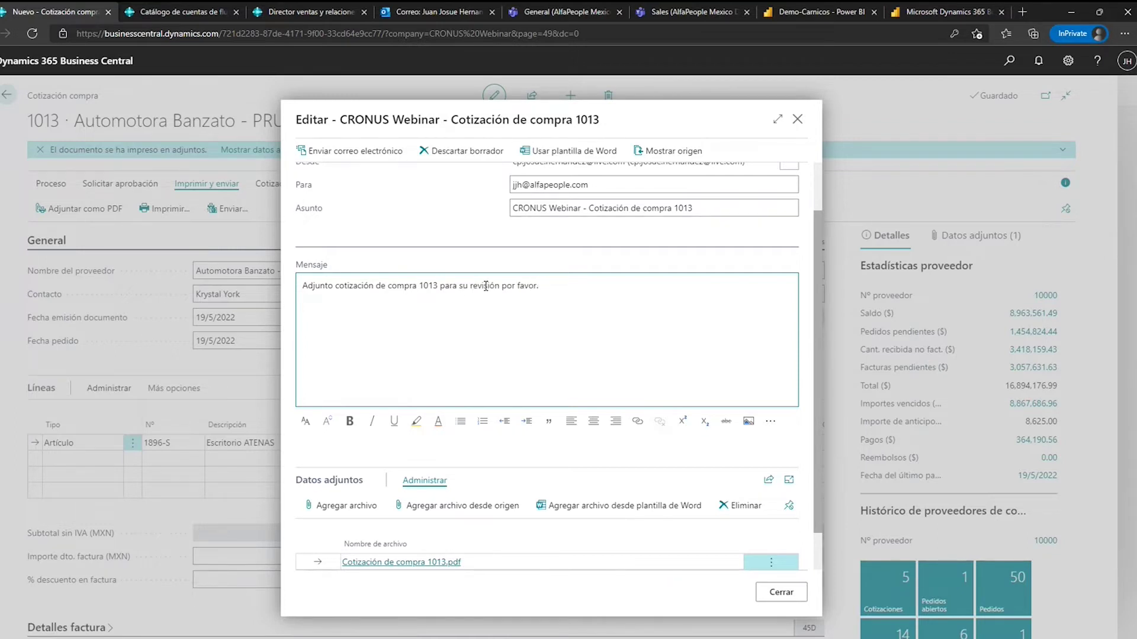
Check the email's recipient, subject and PDF attachment, send the email, and dismiss the downloads list.
{"action": "scroll", "coordinate": [465, 362], "scroll_direction": "down", "scroll_amount": 1}
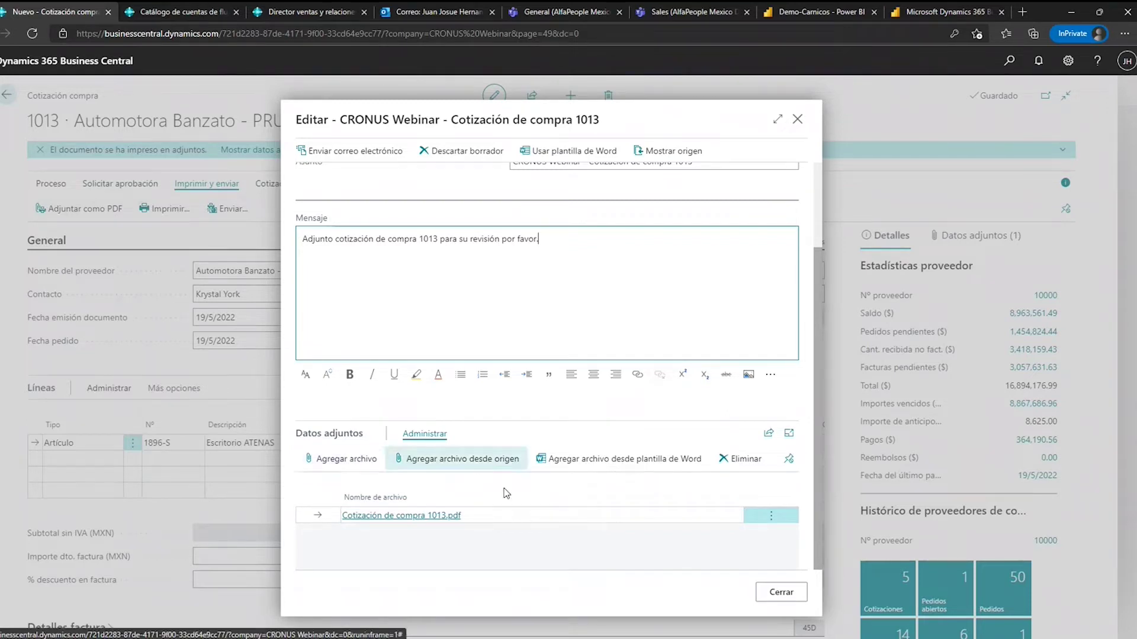
{"action": "scroll", "coordinate": [628, 506], "scroll_direction": "up", "scroll_amount": 5}
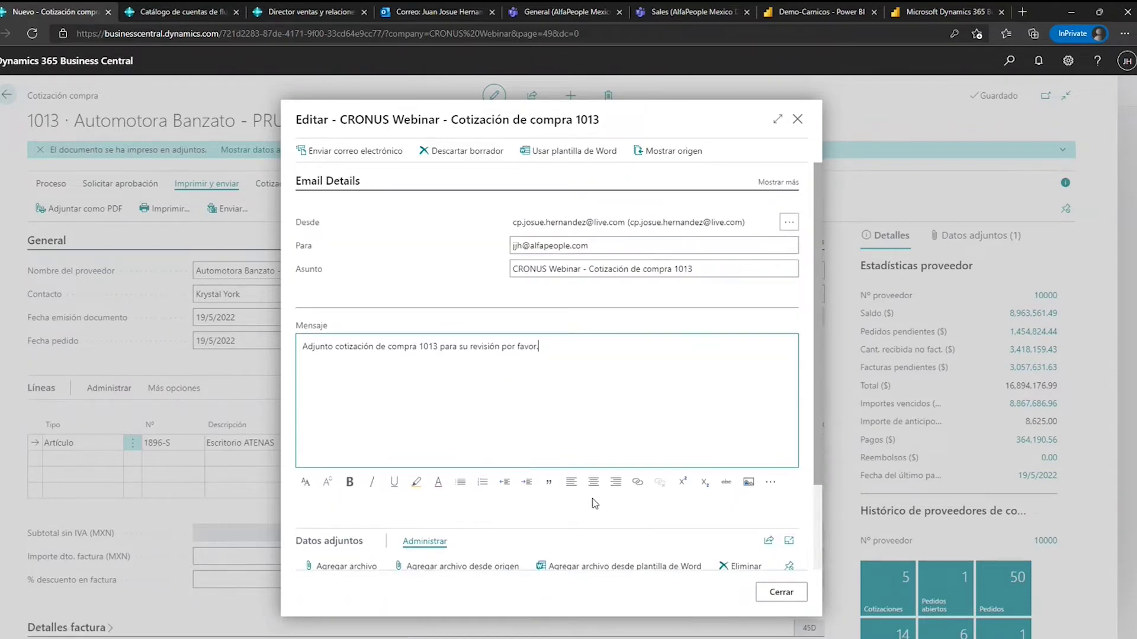
{"action": "scroll", "coordinate": [596, 500], "scroll_direction": "down", "scroll_amount": 4}
{"action": "scroll", "coordinate": [551, 515], "scroll_direction": "down", "scroll_amount": 1}
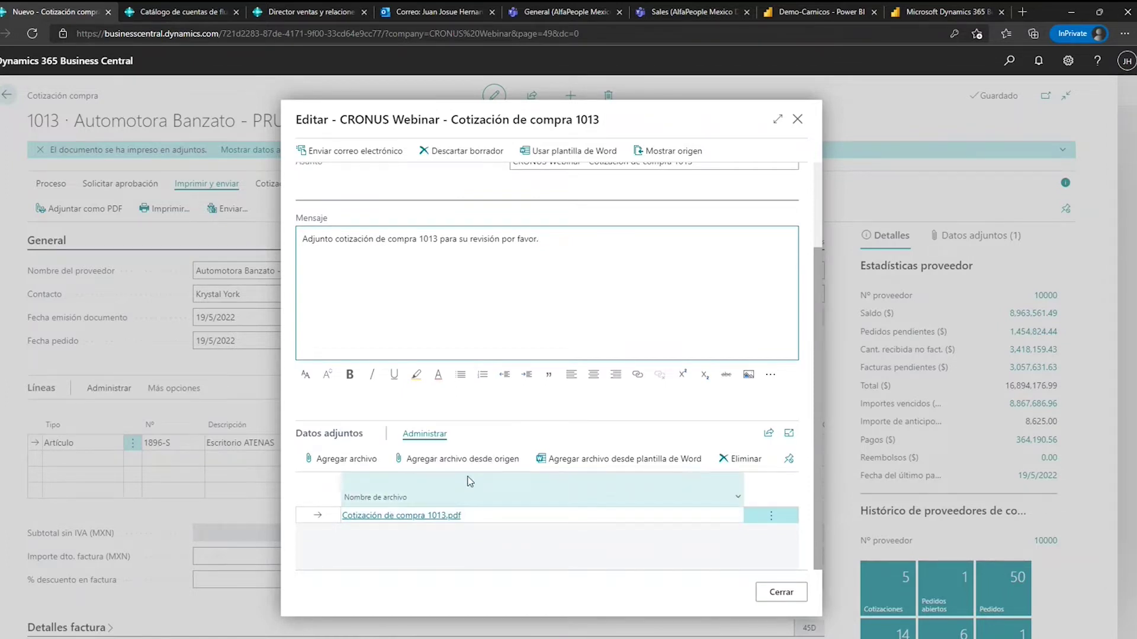
{"action": "scroll", "coordinate": [469, 481], "scroll_direction": "up", "scroll_amount": 4}
{"action": "scroll", "coordinate": [602, 452], "scroll_direction": "down", "scroll_amount": 3}
{"action": "scroll", "coordinate": [668, 462], "scroll_direction": "up", "scroll_amount": 4}
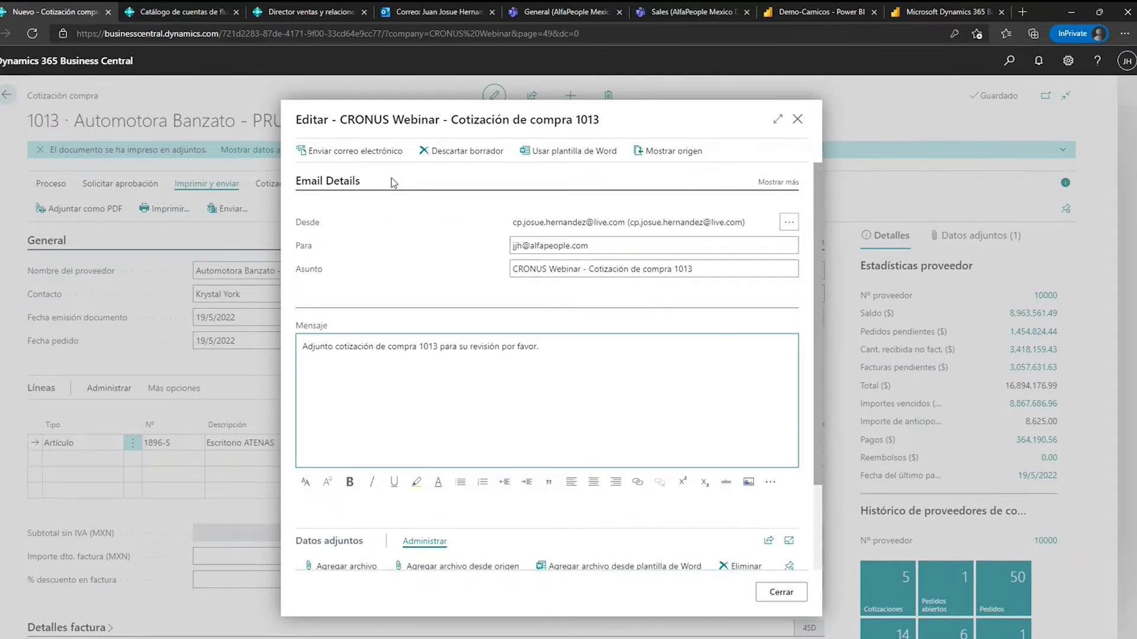
{"action": "left_click", "coordinate": [387, 151]}
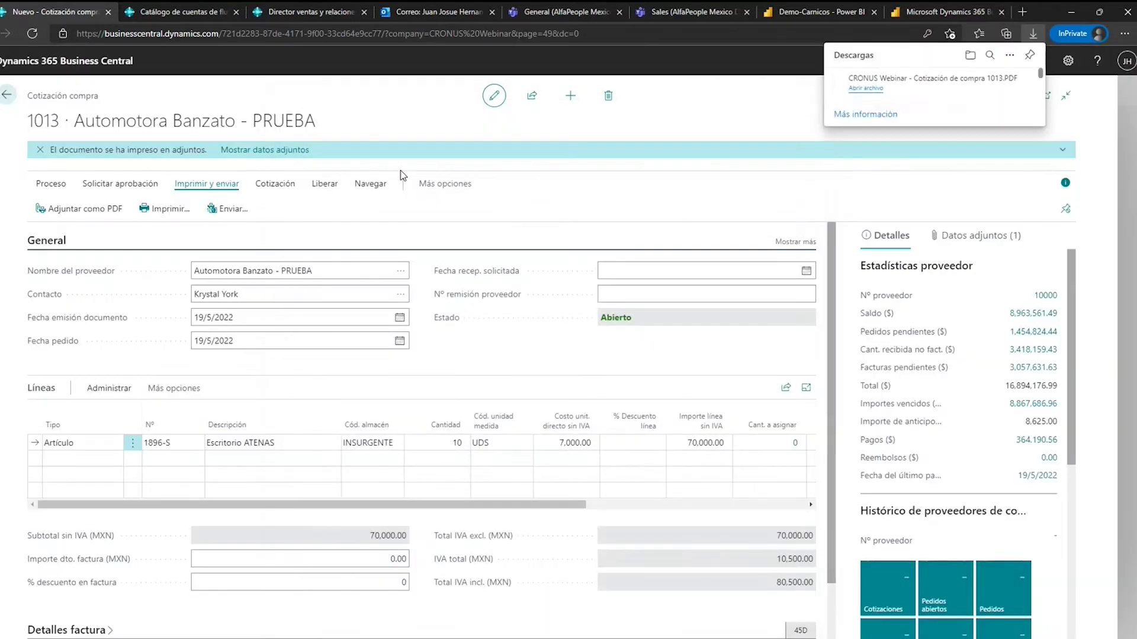
{"action": "left_click", "coordinate": [687, 104]}
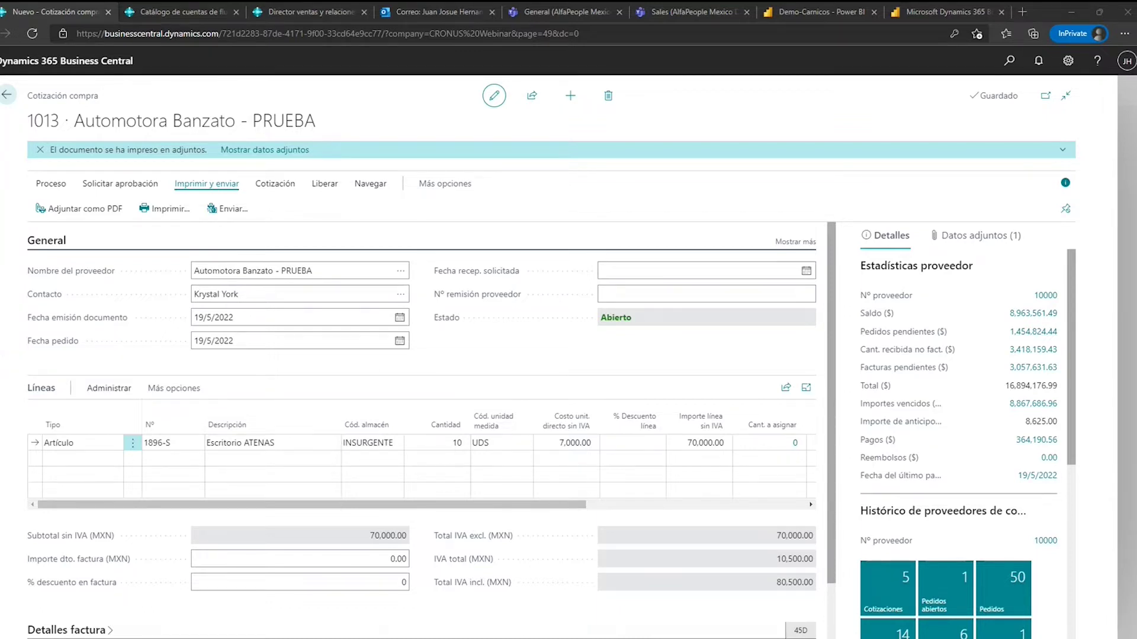
Bring up the received purchase quote email in Outlook and check its subject and message text.
{"action": "left_click_drag", "start_coordinate": [904, 111], "coordinate": [609, 151]}
{"action": "left_click_drag", "start_coordinate": [394, 246], "coordinate": [544, 246]}
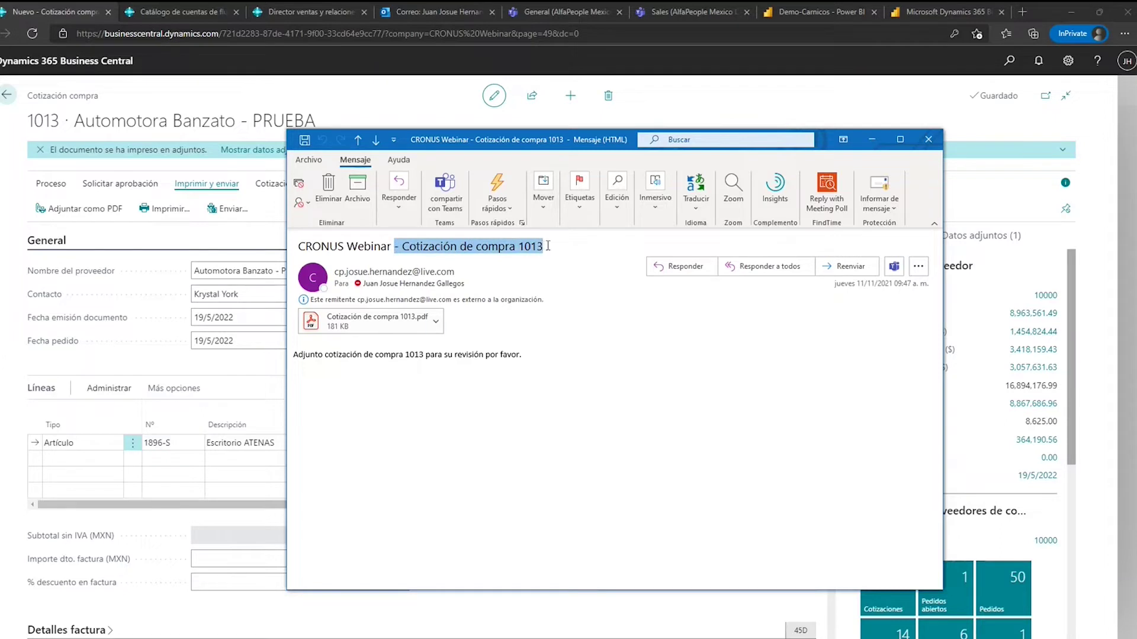
{"action": "left_click", "coordinate": [322, 357]}
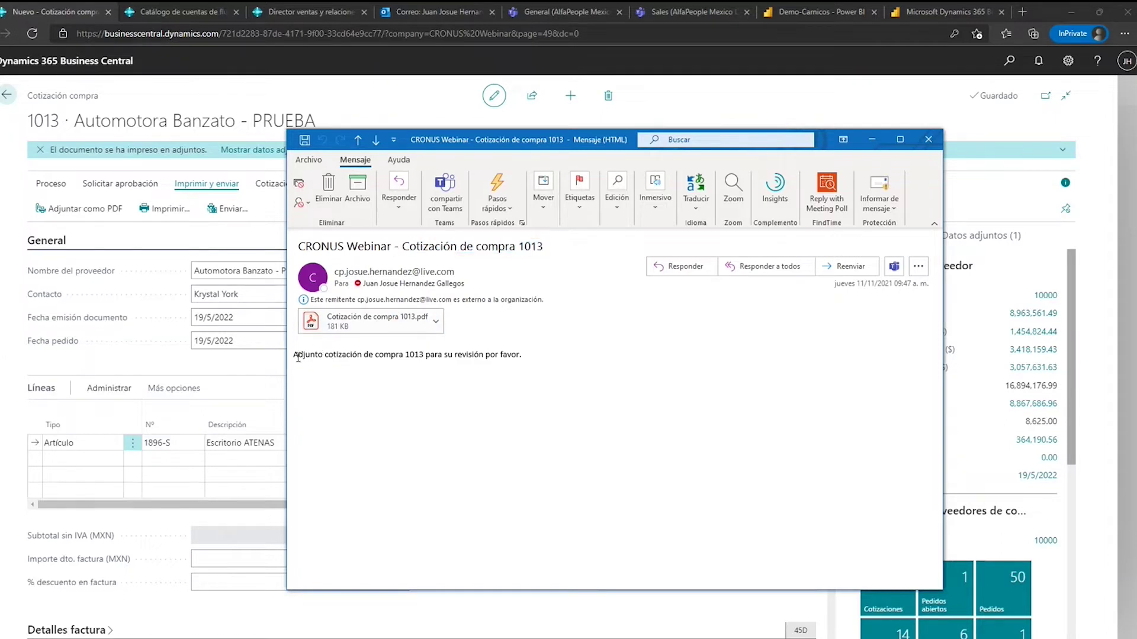
{"action": "left_click_drag", "start_coordinate": [314, 353], "coordinate": [545, 356]}
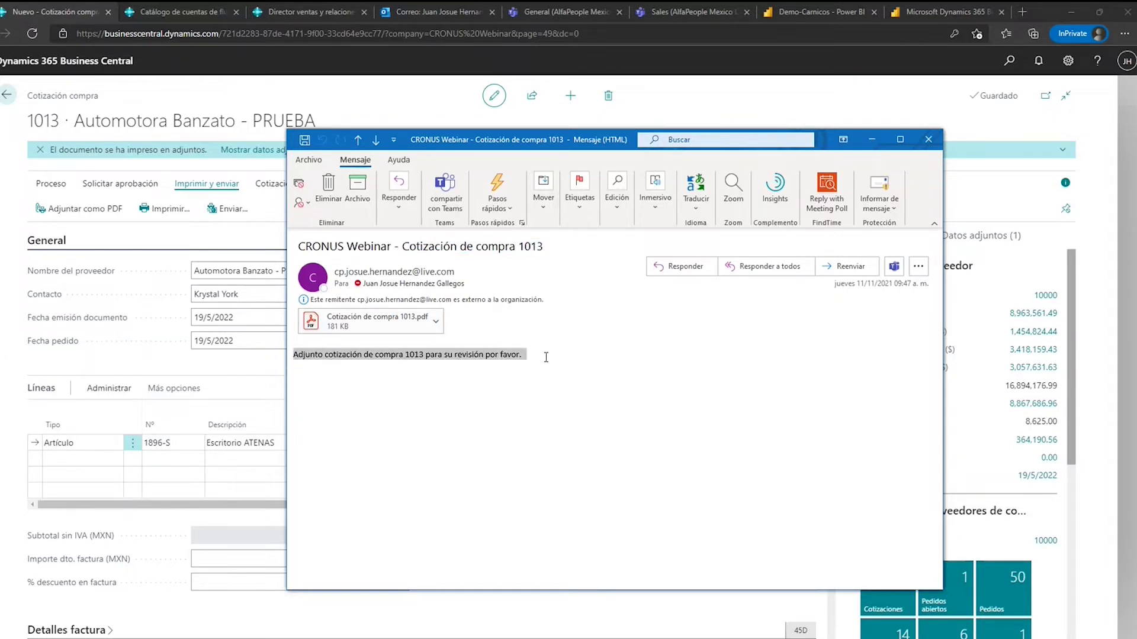
{"action": "left_click", "coordinate": [549, 374]}
Open the PDF attached to the received email, look through the purchase quote down to its totals, and close it.
{"action": "left_click", "coordinate": [368, 326]}
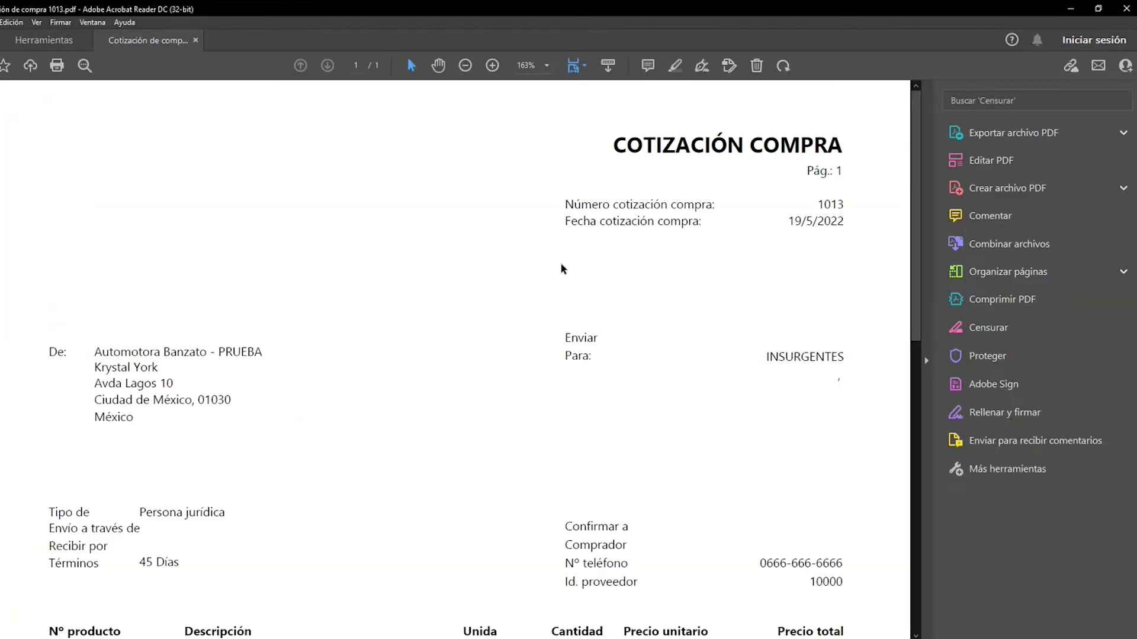
{"action": "scroll", "coordinate": [697, 293], "scroll_direction": "down", "scroll_amount": 10}
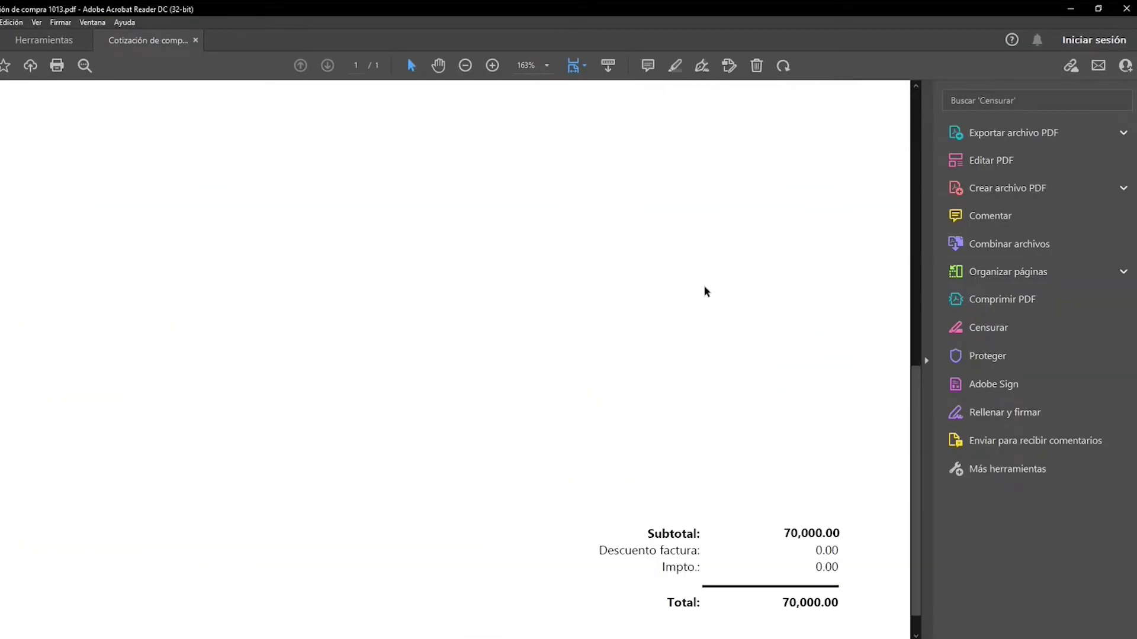
{"action": "scroll", "coordinate": [705, 298], "scroll_direction": "up", "scroll_amount": 10}
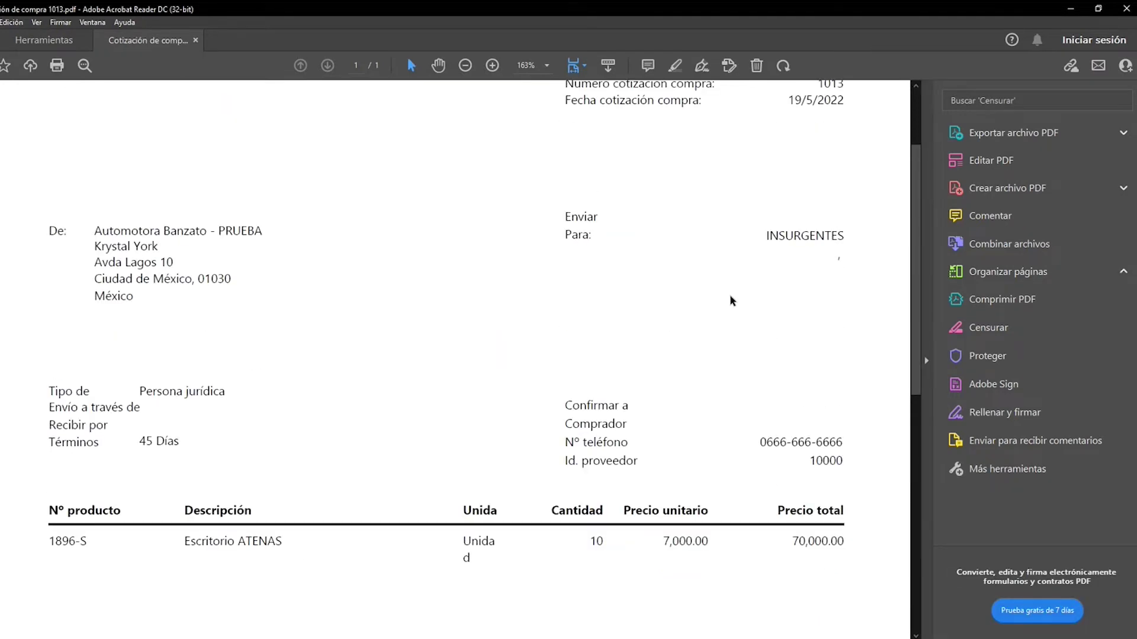
{"action": "left_click", "coordinate": [1127, 8]}
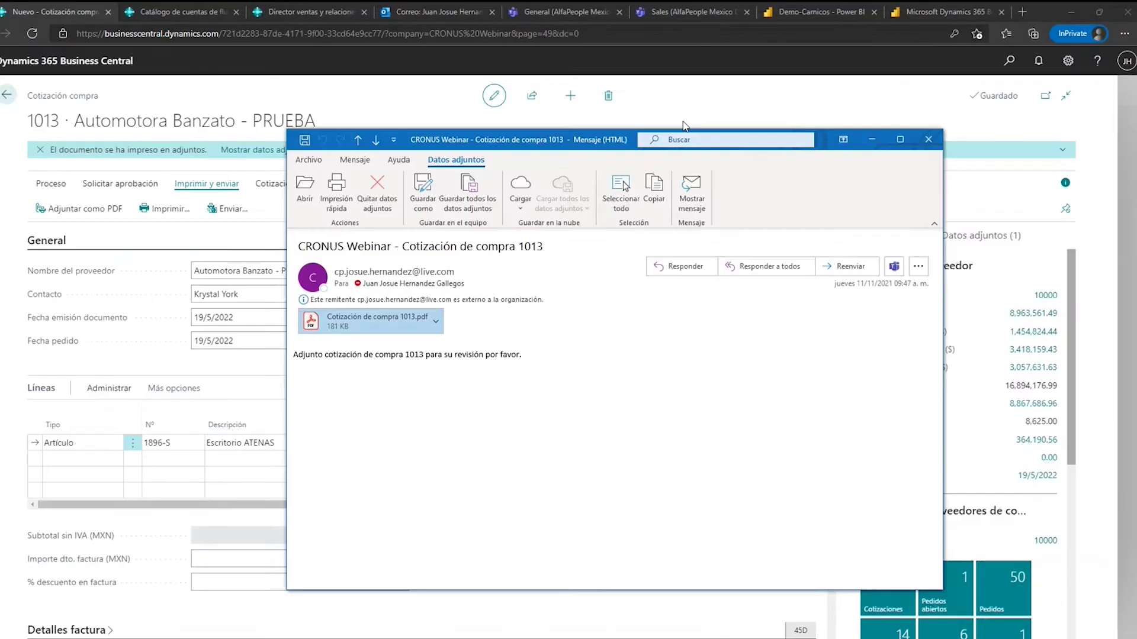
Close the received quote email, convert the purchase quote into a purchase order, and open the new order.
{"action": "left_click", "coordinate": [927, 138]}
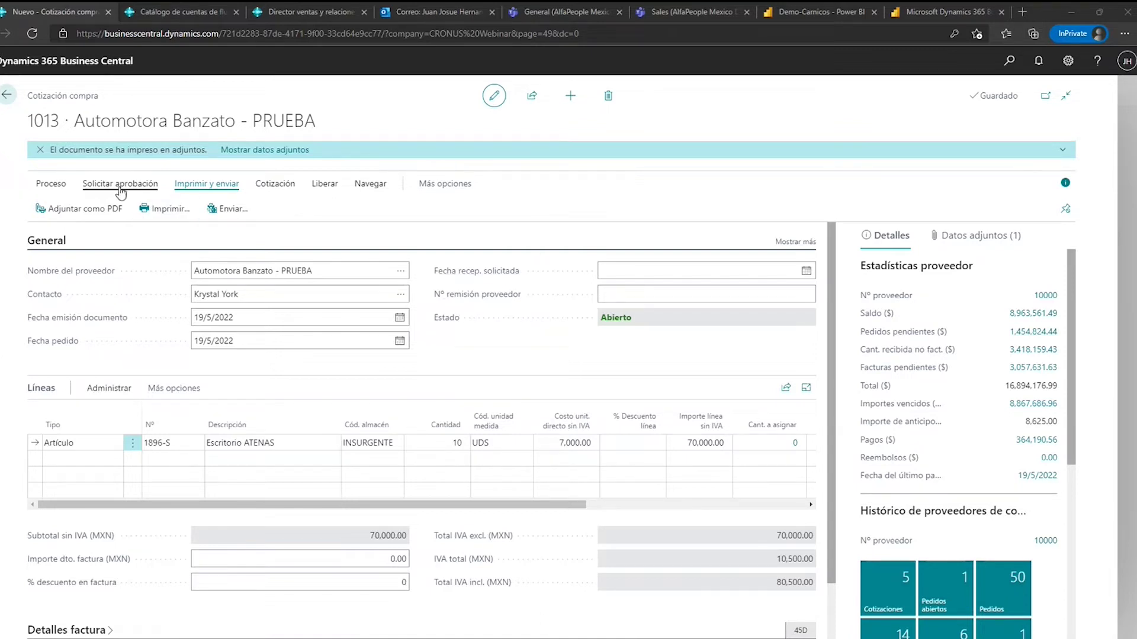
{"action": "left_click", "coordinate": [50, 184]}
{"action": "left_click", "coordinate": [110, 217]}
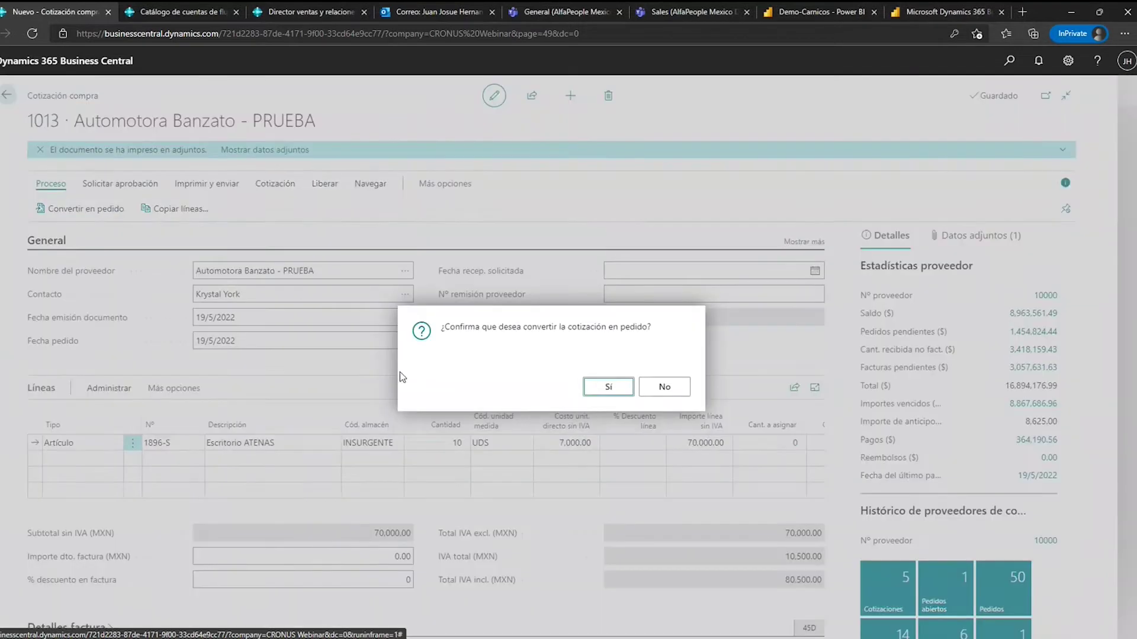
{"action": "left_click", "coordinate": [601, 393]}
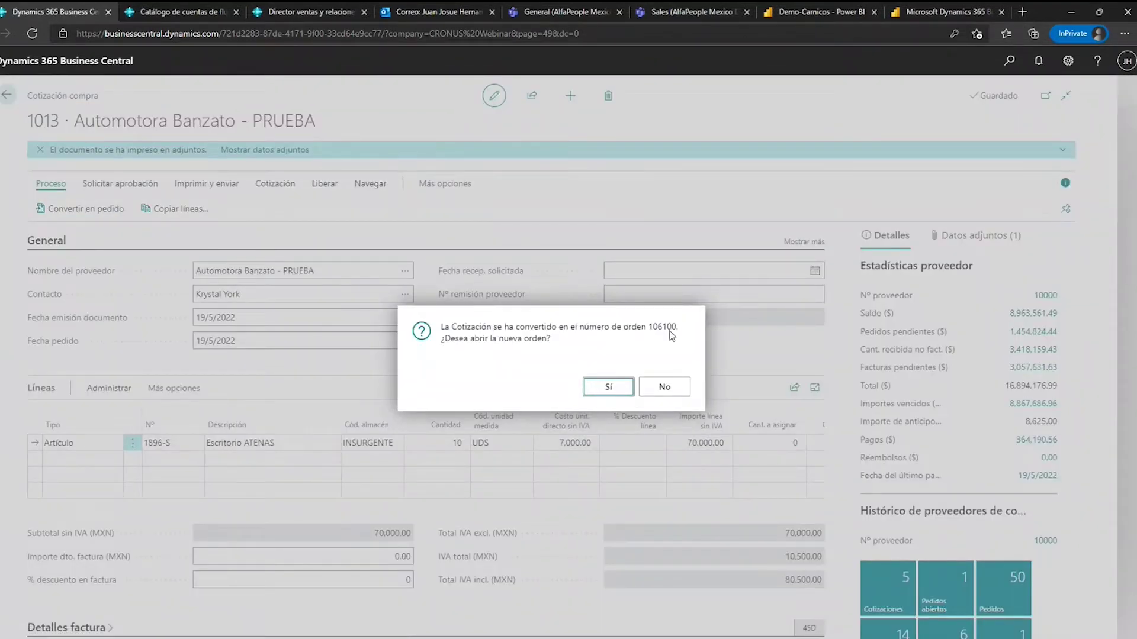
{"action": "left_click", "coordinate": [616, 393]}
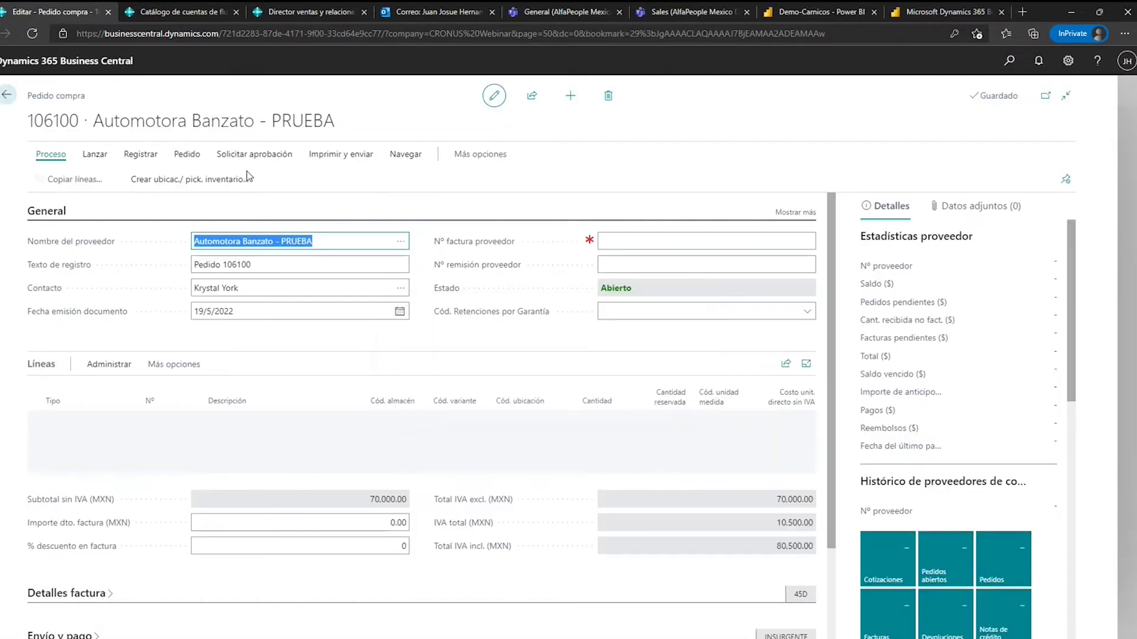
Review the new order's line columns and its expanded general details, including the order number and originating quote number, then collapse the details.
{"action": "mouse_move", "coordinate": [312, 480]}
{"action": "left_mouse_down"}
{"action": "mouse_move", "coordinate": [564, 484]}
{"action": "mouse_move", "coordinate": [314, 481]}
{"action": "left_mouse_up"}
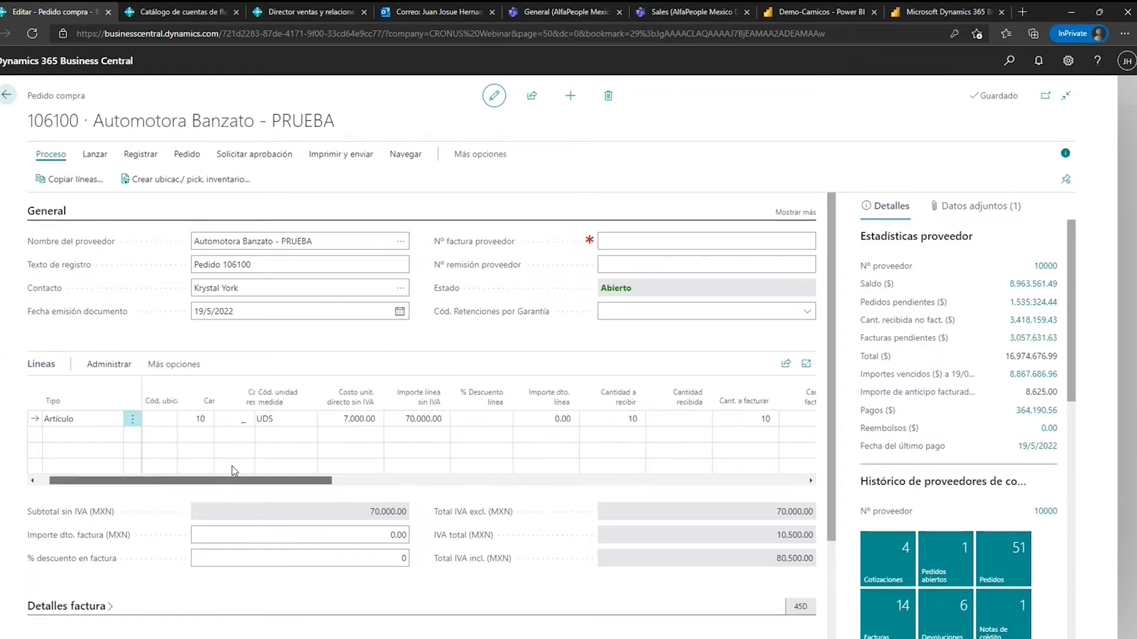
{"action": "left_click", "coordinate": [803, 214]}
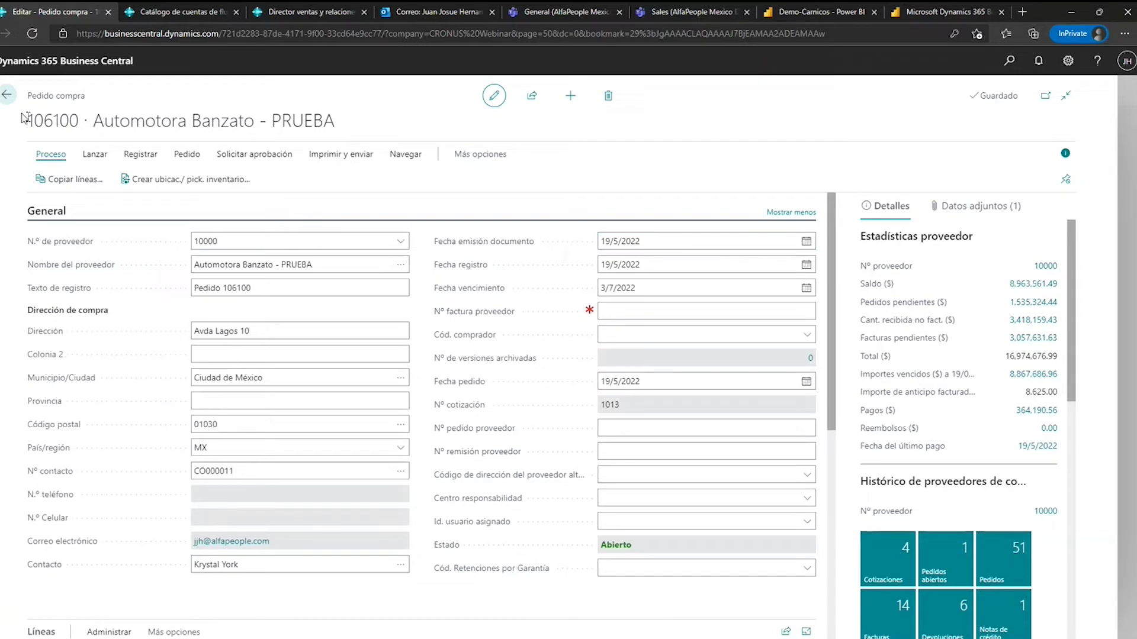
{"action": "double_click", "coordinate": [50, 118]}
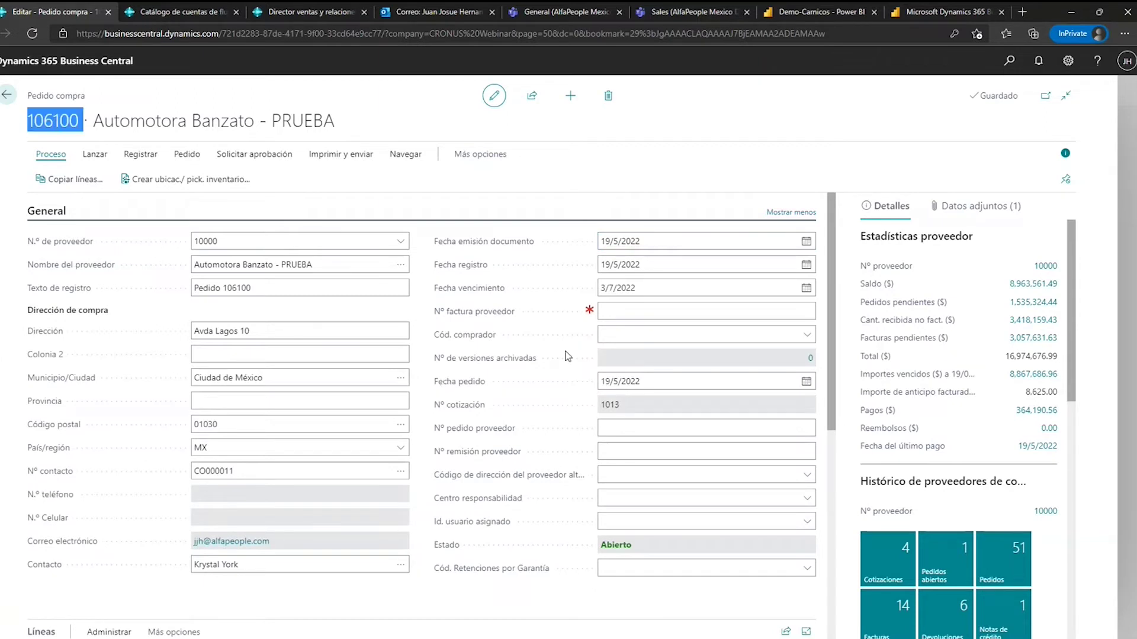
{"action": "double_click", "coordinate": [613, 406]}
{"action": "left_click", "coordinate": [790, 222]}
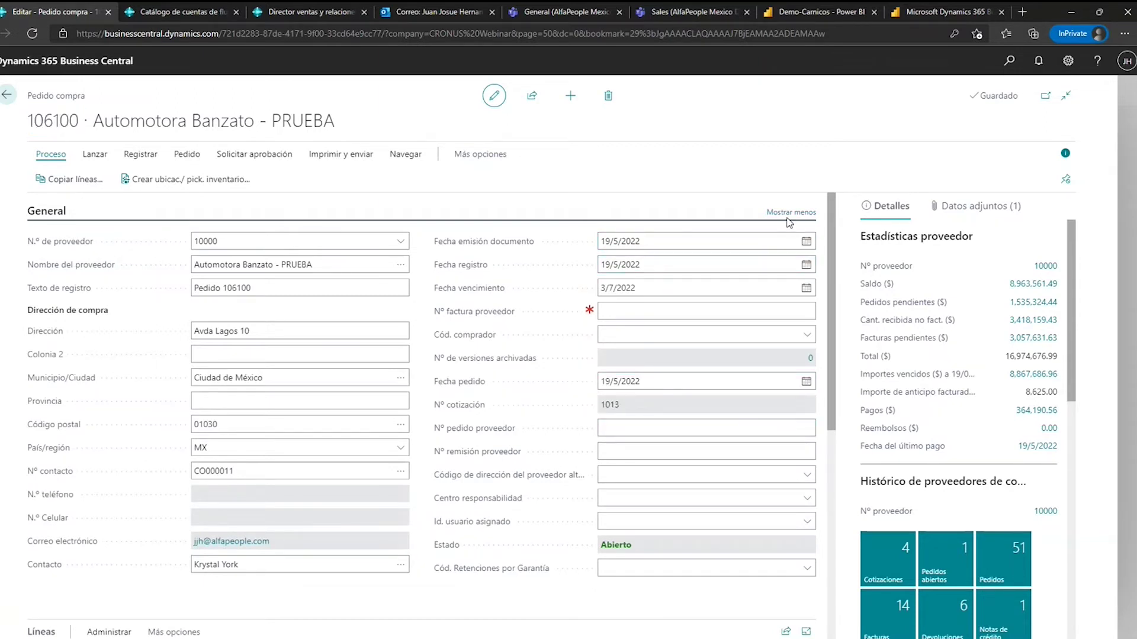
{"action": "left_click", "coordinate": [799, 213]}
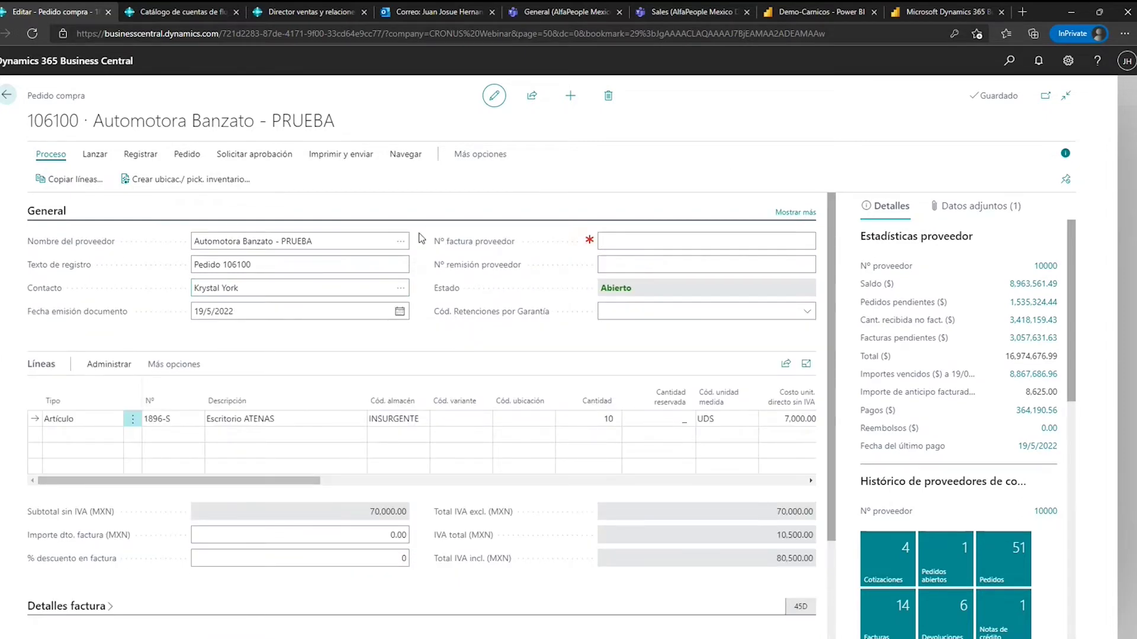
Look over the purchase order's sending and approval request options, then release the order.
{"action": "left_click", "coordinate": [330, 159]}
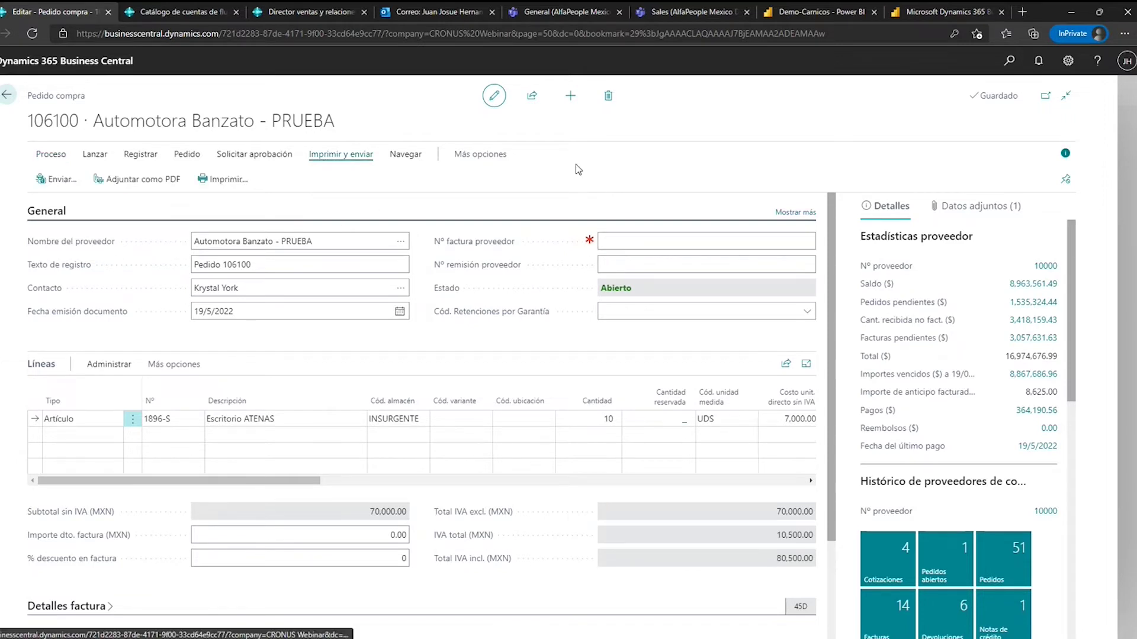
{"action": "left_click", "coordinate": [242, 159]}
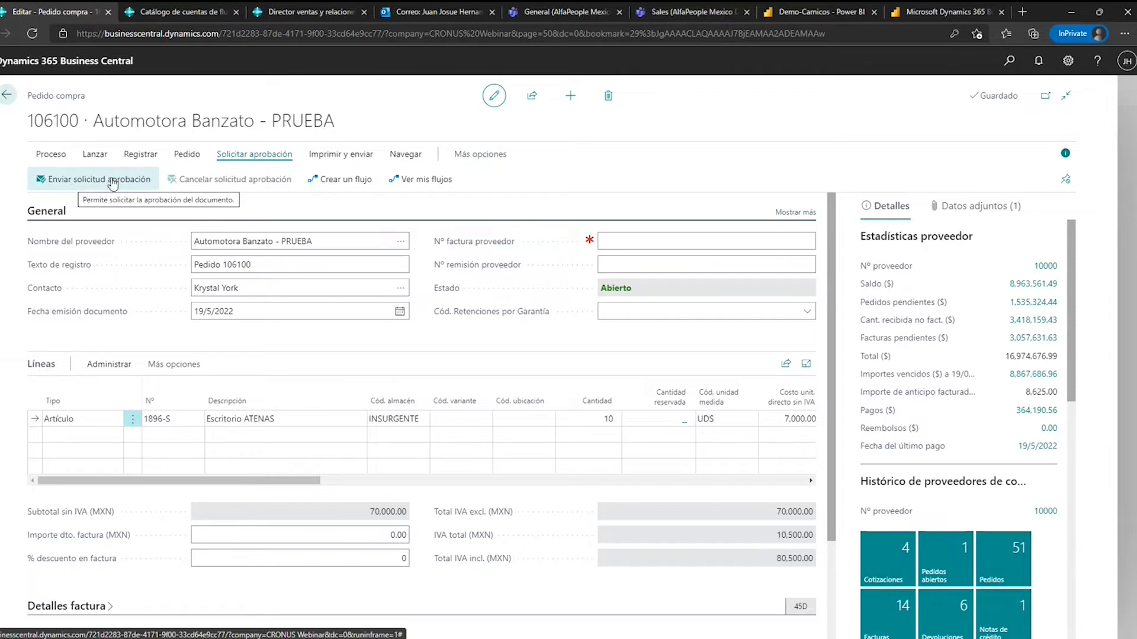
{"action": "left_click", "coordinate": [95, 155]}
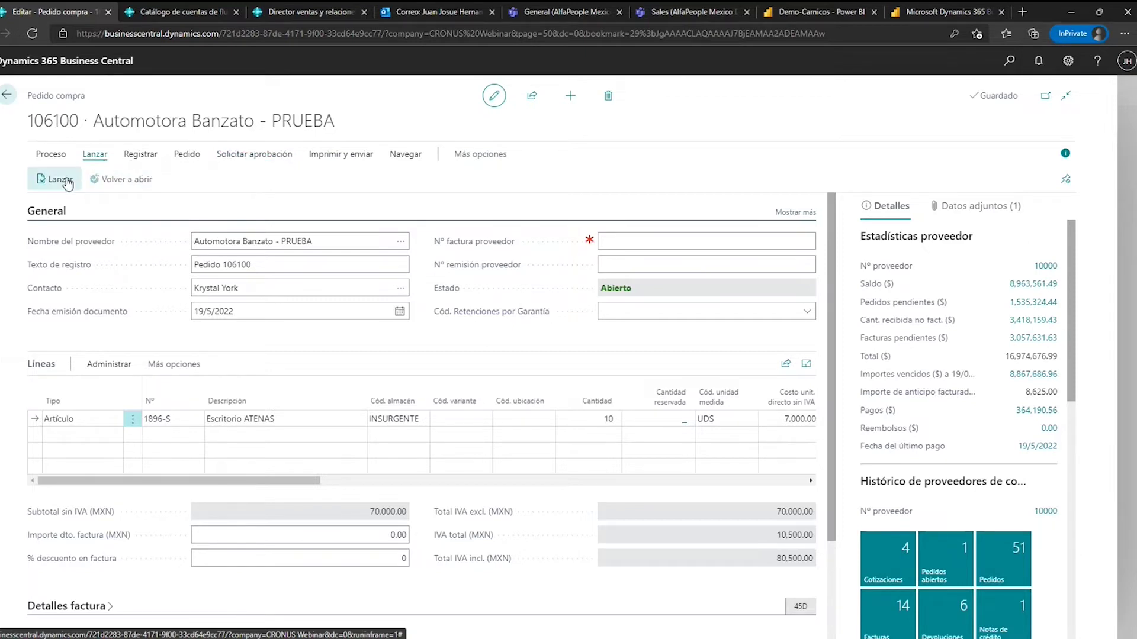
{"action": "left_click", "coordinate": [67, 182]}
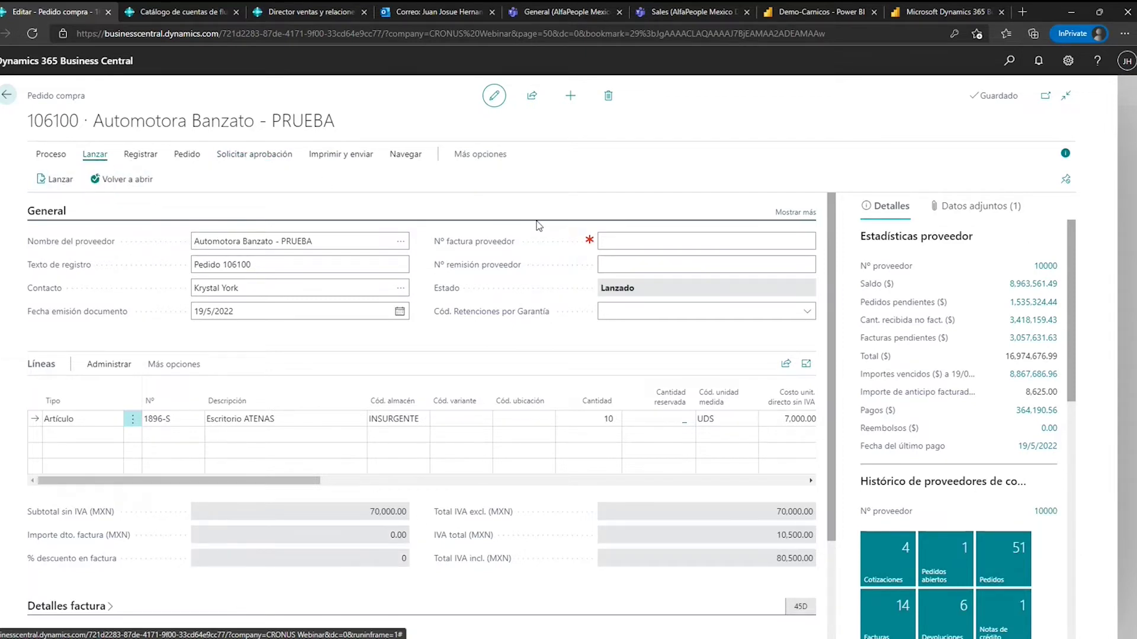
Prepare to send the released purchase order by email, using the option "Sí (Mensaje para configuración)".
{"action": "left_click", "coordinate": [340, 156]}
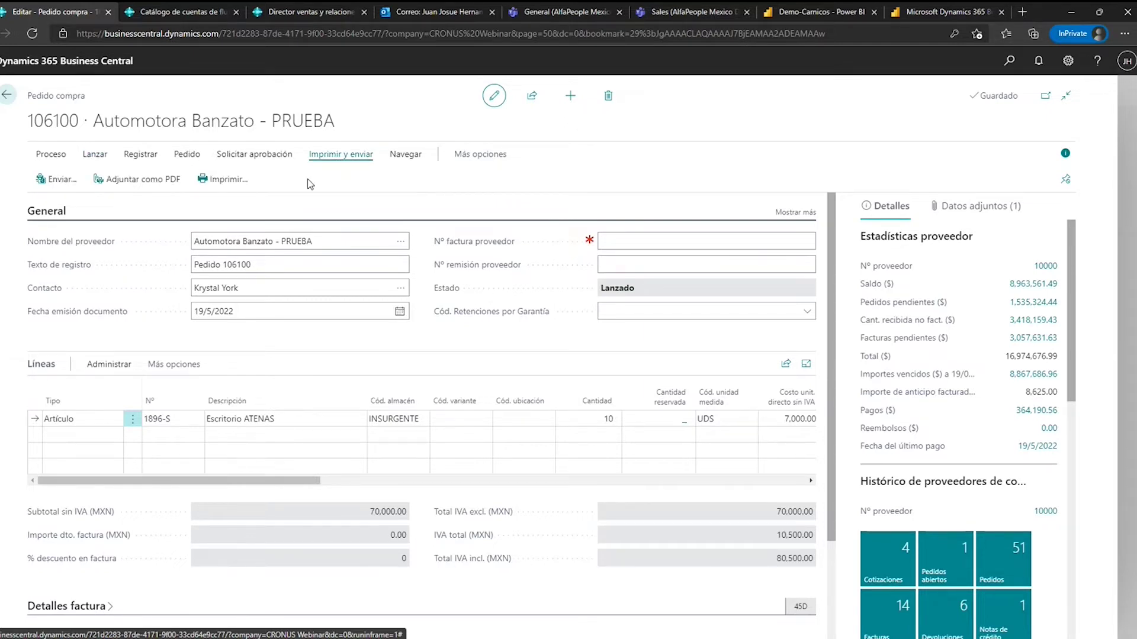
{"action": "left_click", "coordinate": [56, 179]}
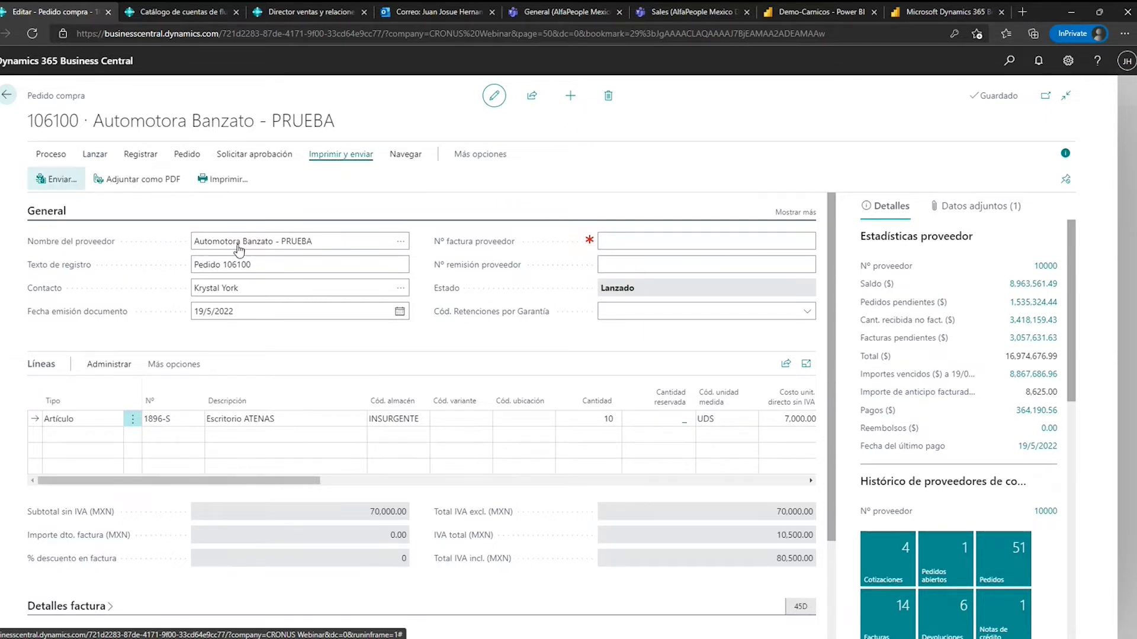
{"action": "left_click", "coordinate": [663, 323]}
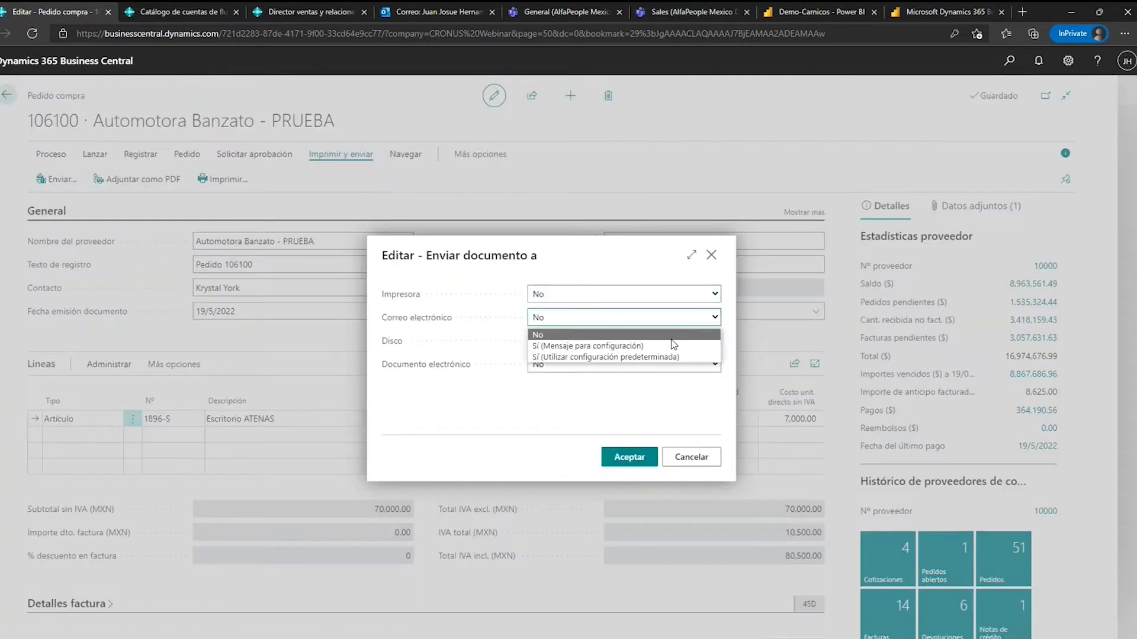
{"action": "left_click", "coordinate": [672, 347]}
{"action": "left_click", "coordinate": [630, 464]}
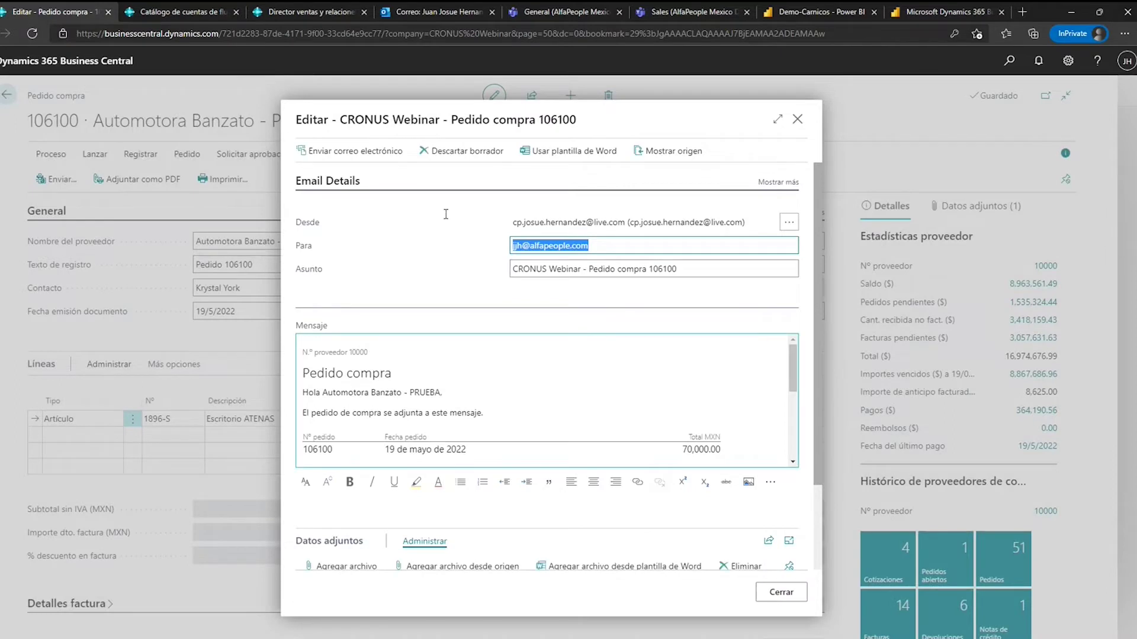
Examine the draft email's title and read through its prefilled purchase order message.
{"action": "left_click", "coordinate": [453, 126]}
{"action": "left_click_drag", "start_coordinate": [452, 126], "coordinate": [574, 121]}
{"action": "left_click", "coordinate": [450, 425]}
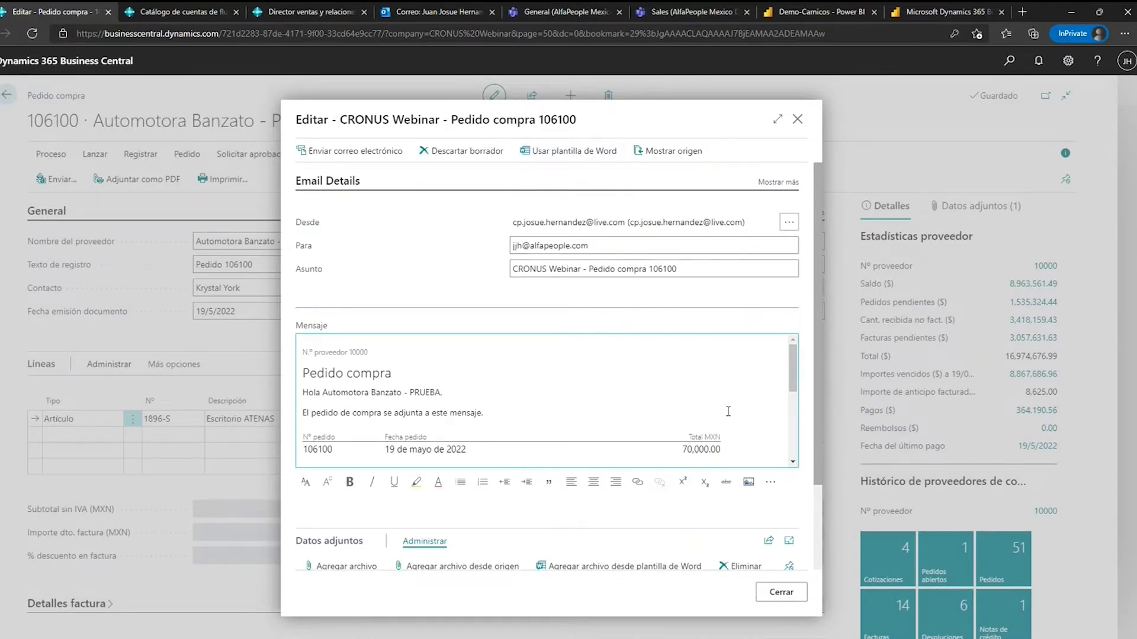
{"action": "scroll", "coordinate": [719, 397], "scroll_direction": "down", "scroll_amount": 1}
{"action": "scroll", "coordinate": [713, 397], "scroll_direction": "down", "scroll_amount": 2}
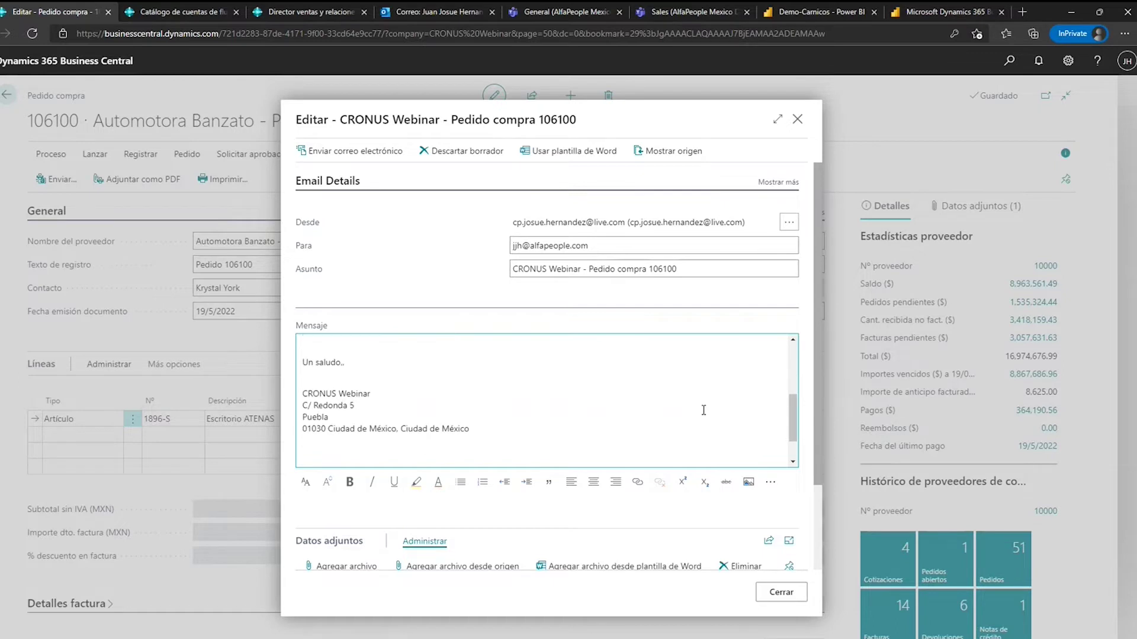
{"action": "scroll", "coordinate": [703, 406], "scroll_direction": "up", "scroll_amount": 4}
{"action": "scroll", "coordinate": [700, 412], "scroll_direction": "up", "scroll_amount": 1}
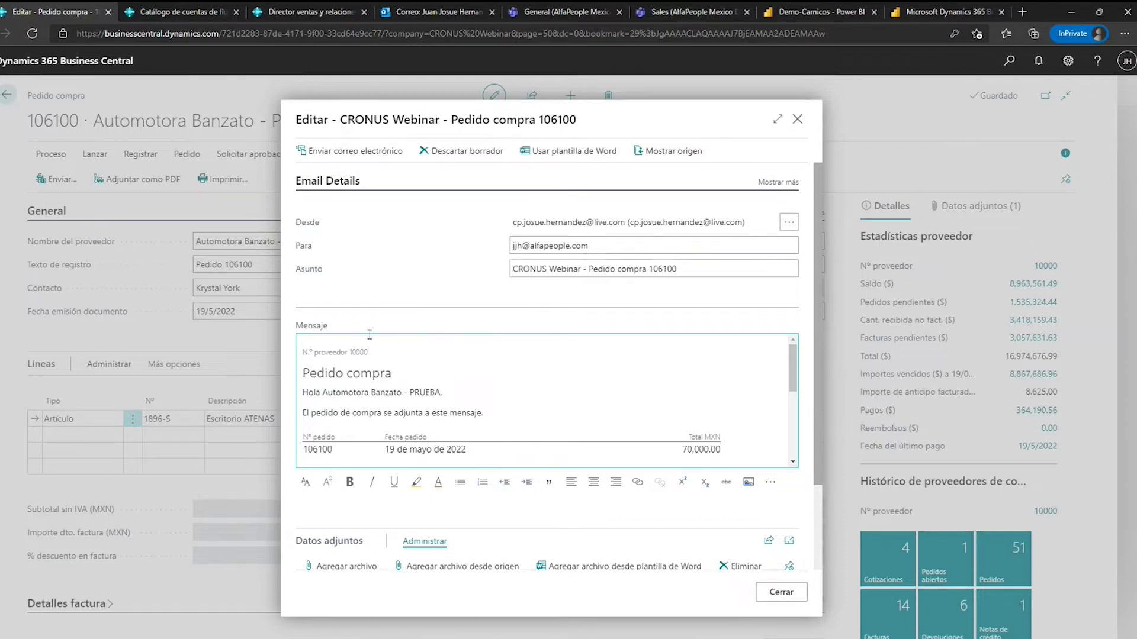
Check the greeting and company signature in the draft message, and the purchase order PDF attached to it.
{"action": "scroll", "coordinate": [342, 398], "scroll_direction": "down", "scroll_amount": 1}
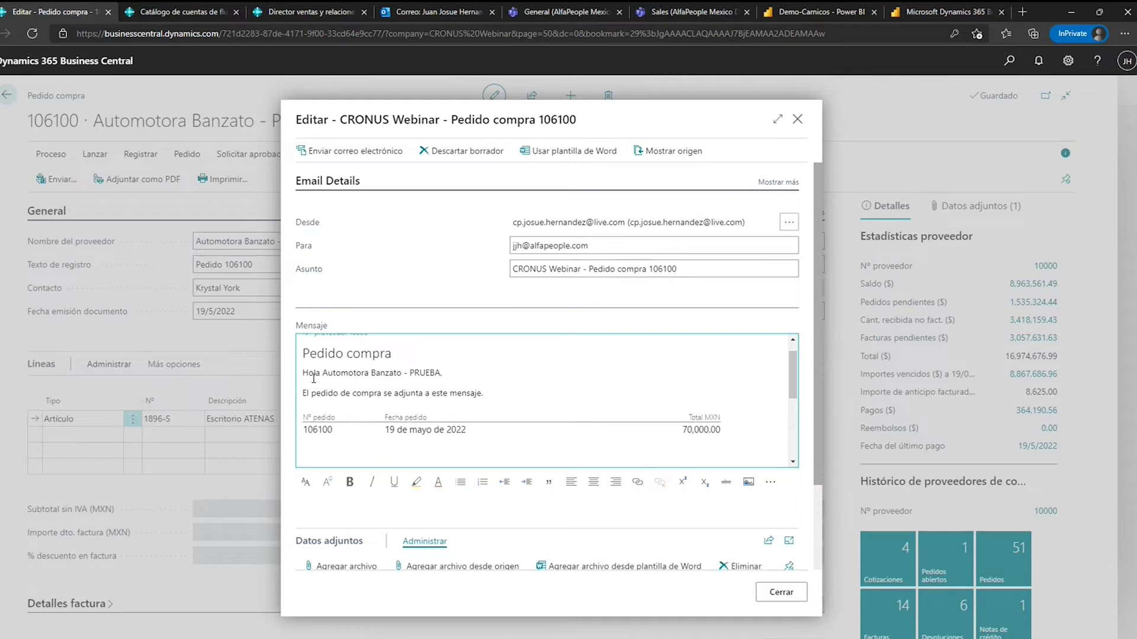
{"action": "left_click_drag", "start_coordinate": [312, 373], "coordinate": [441, 376]}
{"action": "scroll", "coordinate": [404, 391], "scroll_direction": "down", "scroll_amount": 1}
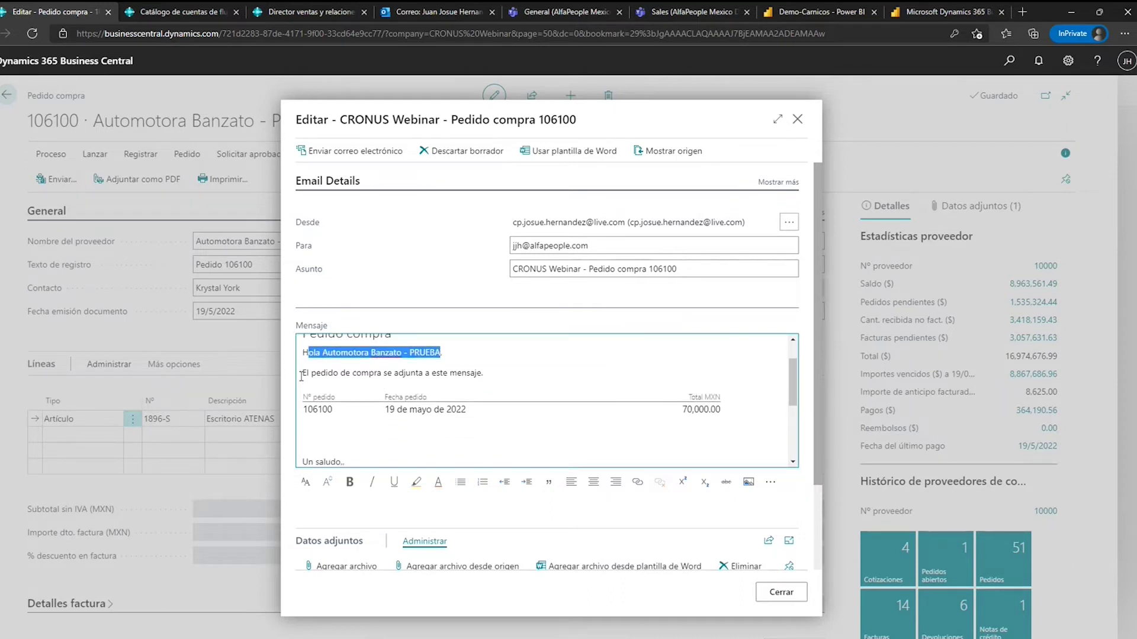
{"action": "scroll", "coordinate": [432, 375], "scroll_direction": "down", "scroll_amount": 2}
{"action": "scroll", "coordinate": [504, 419], "scroll_direction": "down", "scroll_amount": 5}
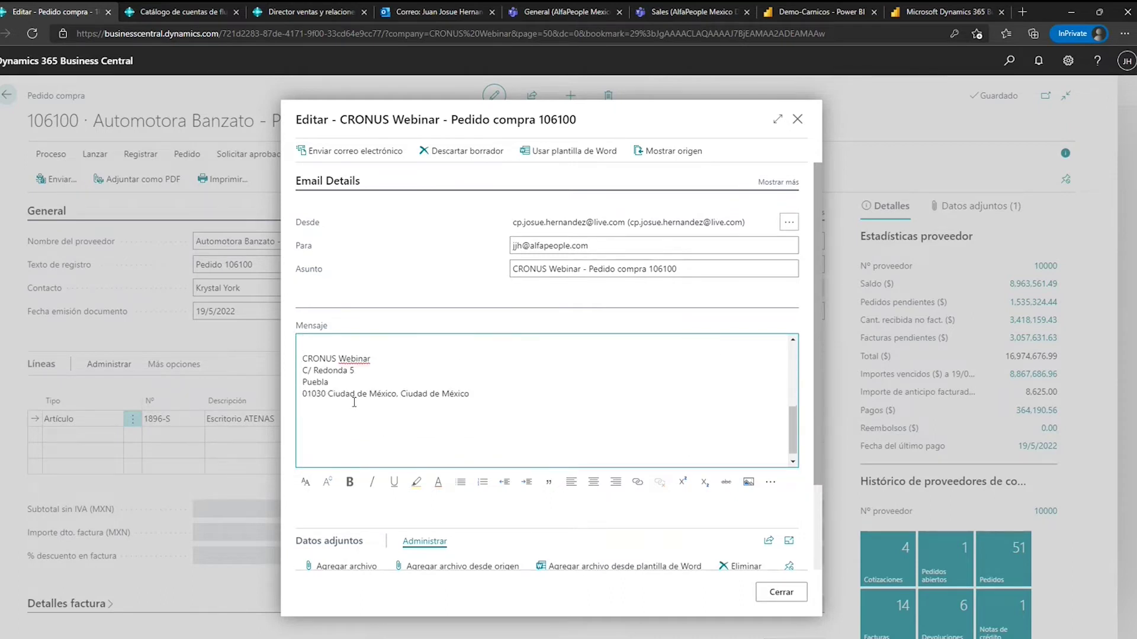
{"action": "left_click_drag", "start_coordinate": [321, 354], "coordinate": [465, 389]}
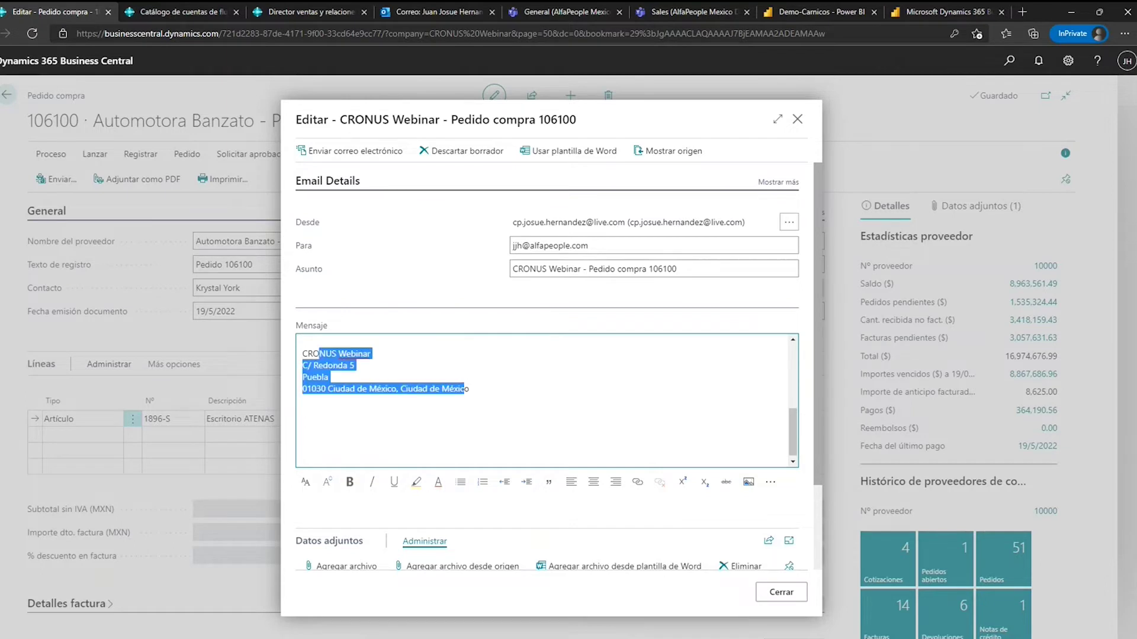
{"action": "left_click", "coordinate": [655, 425]}
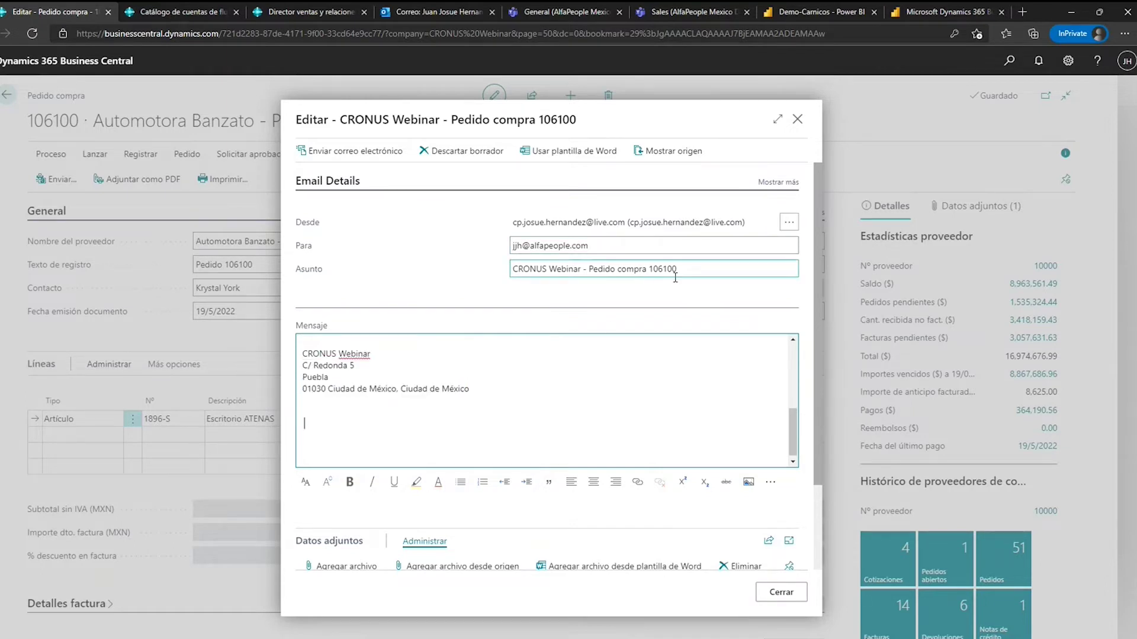
{"action": "scroll", "coordinate": [448, 466], "scroll_direction": "down", "scroll_amount": 3}
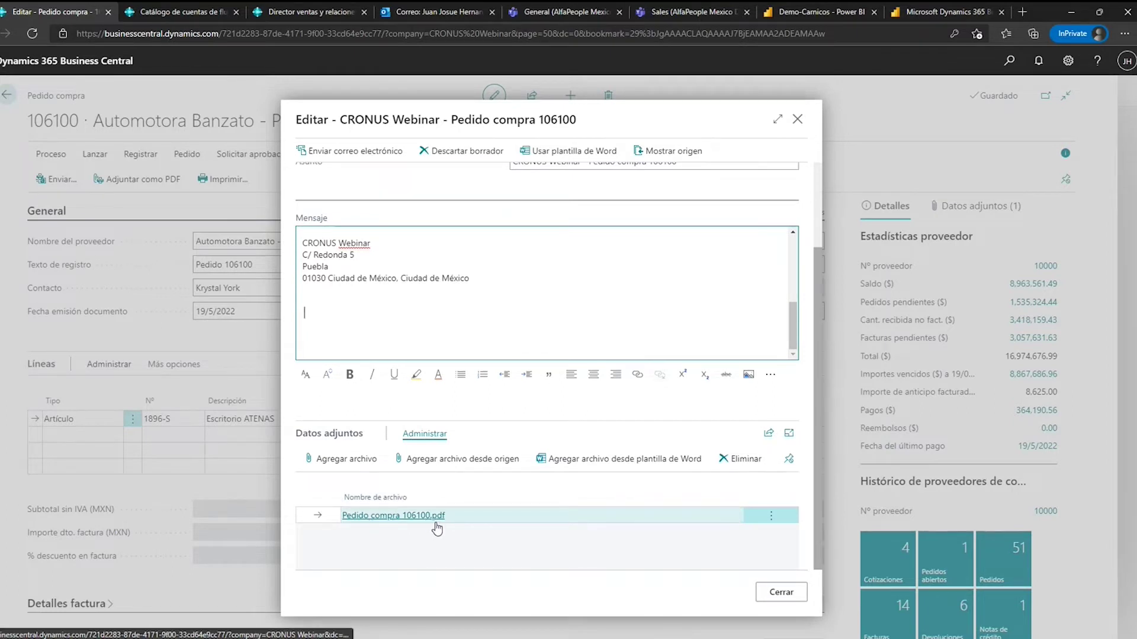
{"action": "scroll", "coordinate": [592, 307], "scroll_direction": "up", "scroll_amount": 6}
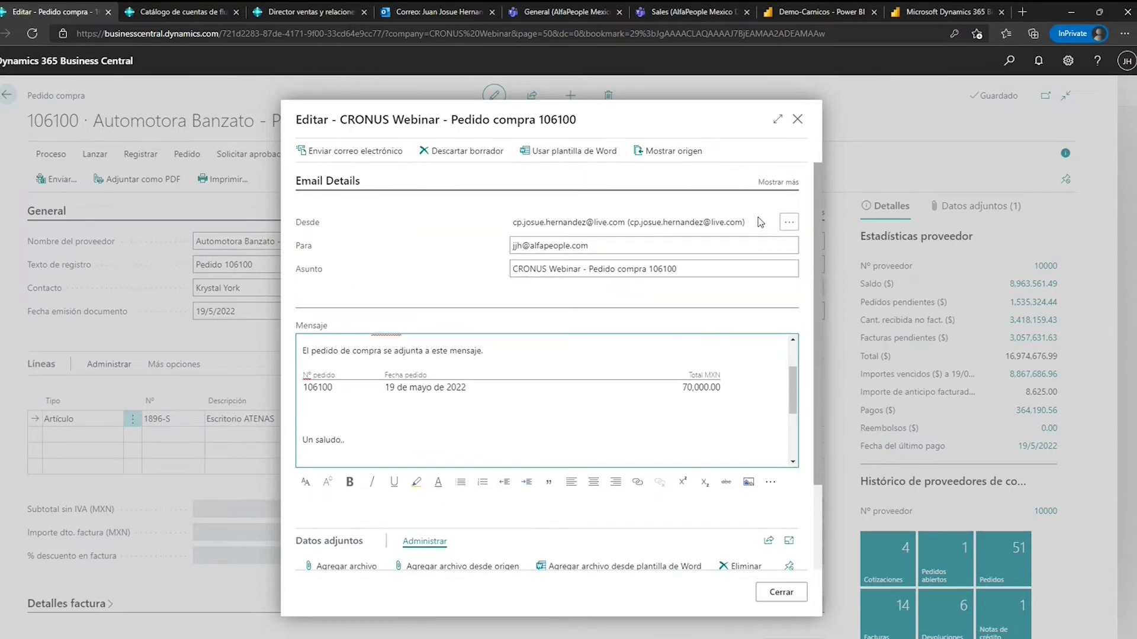
Expand the email details to look at the CC and CCO fields, then collapse them again.
{"action": "left_click", "coordinate": [780, 183]}
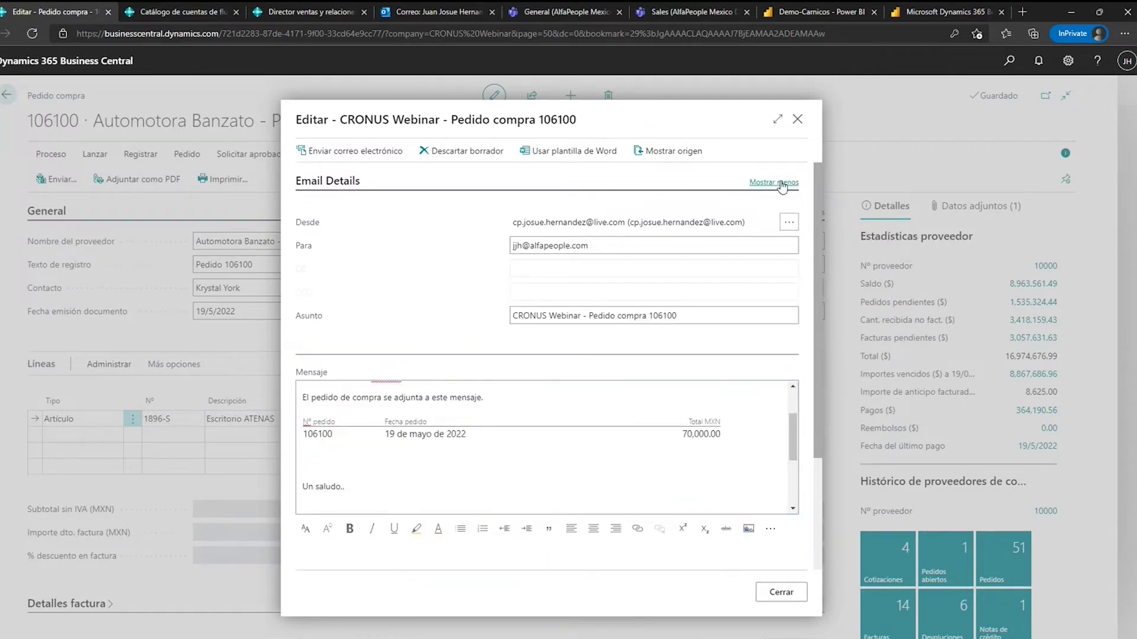
{"action": "left_click", "coordinate": [544, 272]}
{"action": "left_click", "coordinate": [547, 294]}
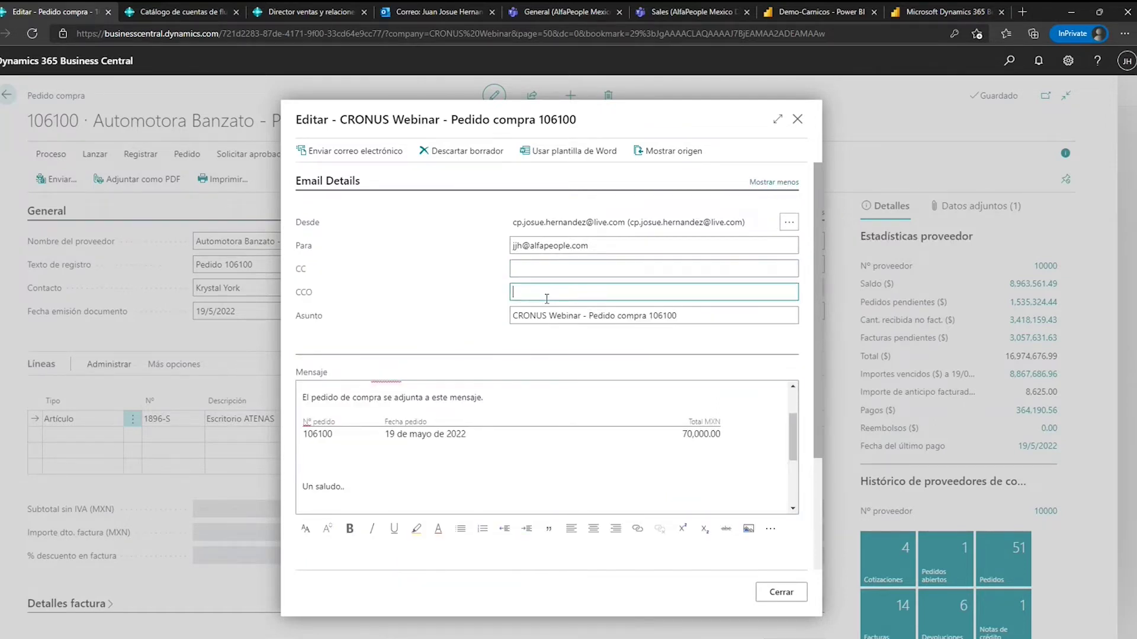
{"action": "left_click", "coordinate": [771, 186]}
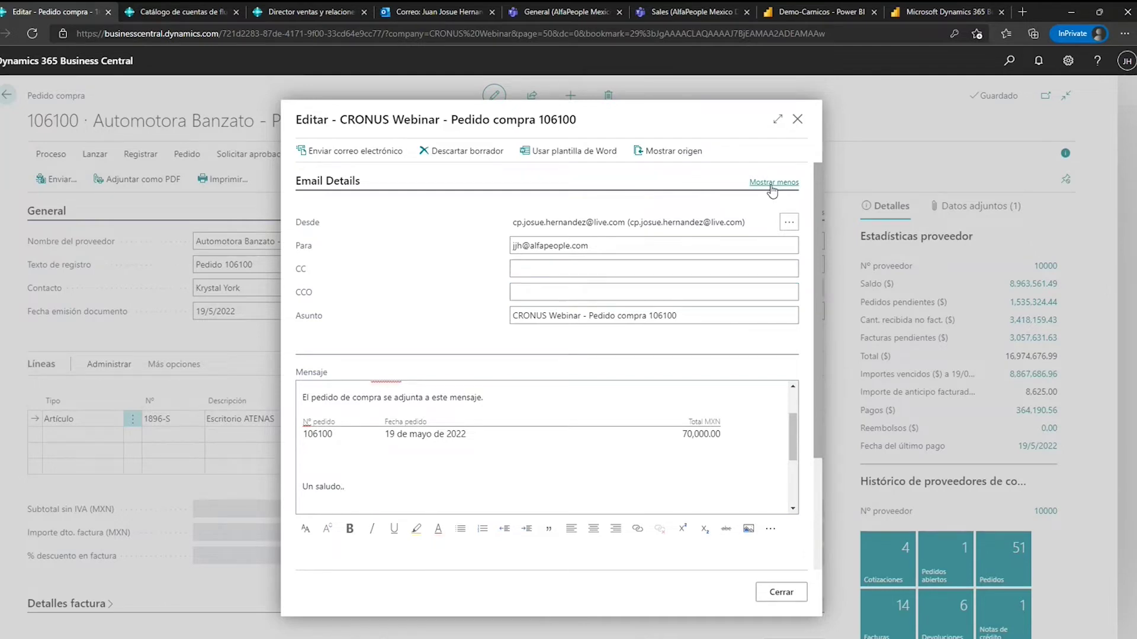
Check the recipient and message of the purchase order email once more, and send it.
{"action": "left_click", "coordinate": [585, 240]}
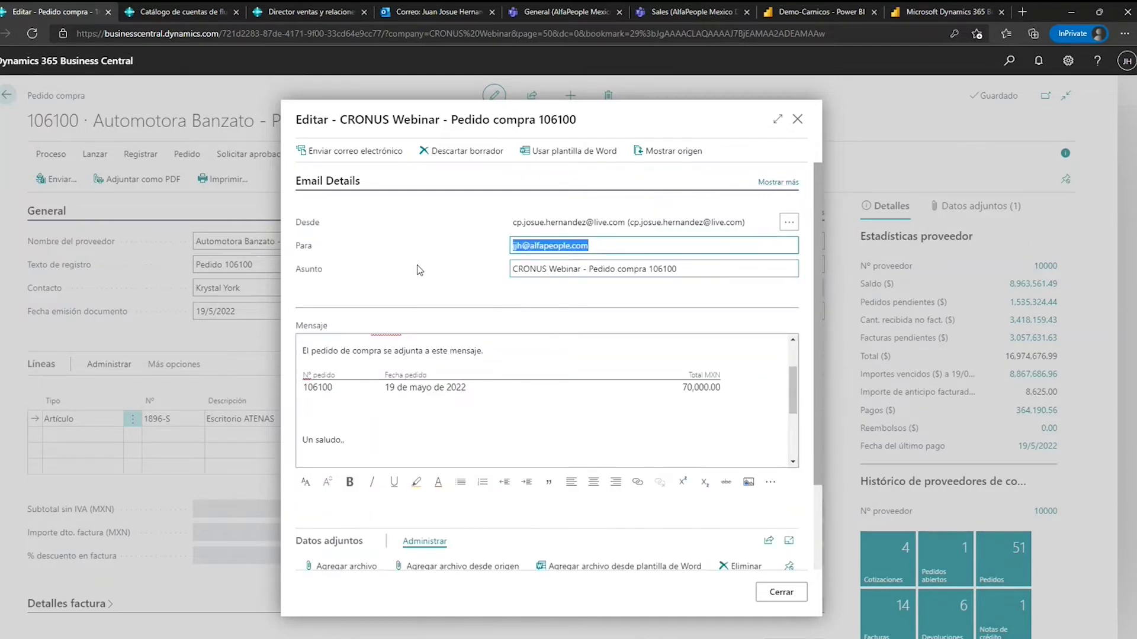
{"action": "scroll", "coordinate": [652, 386], "scroll_direction": "down", "scroll_amount": 2}
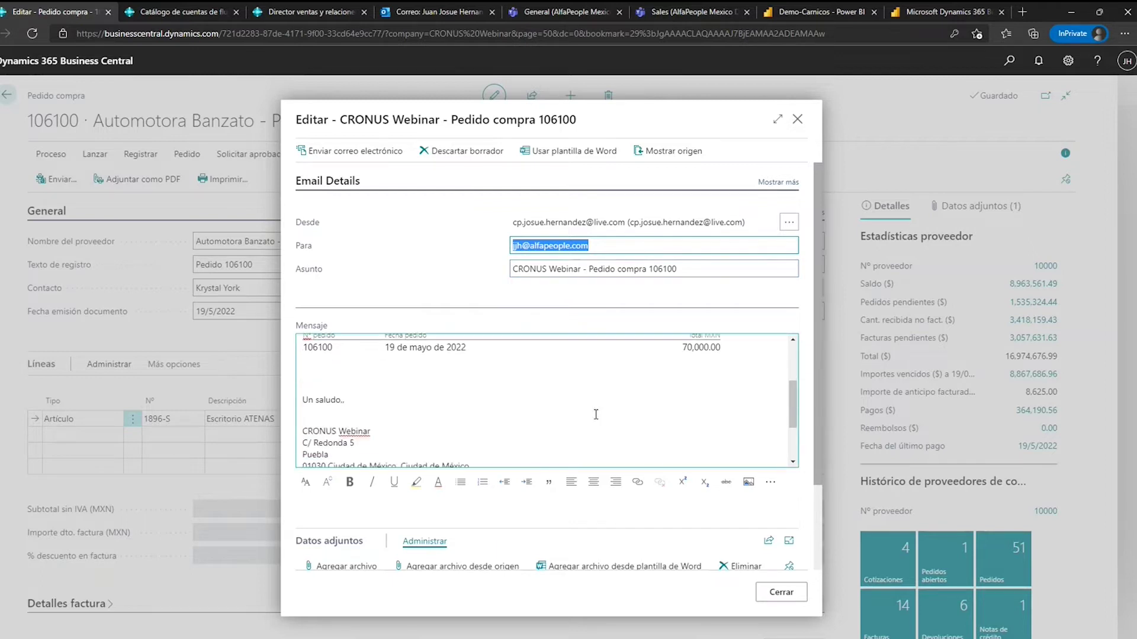
{"action": "scroll", "coordinate": [651, 385], "scroll_direction": "up", "scroll_amount": 4}
{"action": "left_click", "coordinate": [376, 157]}
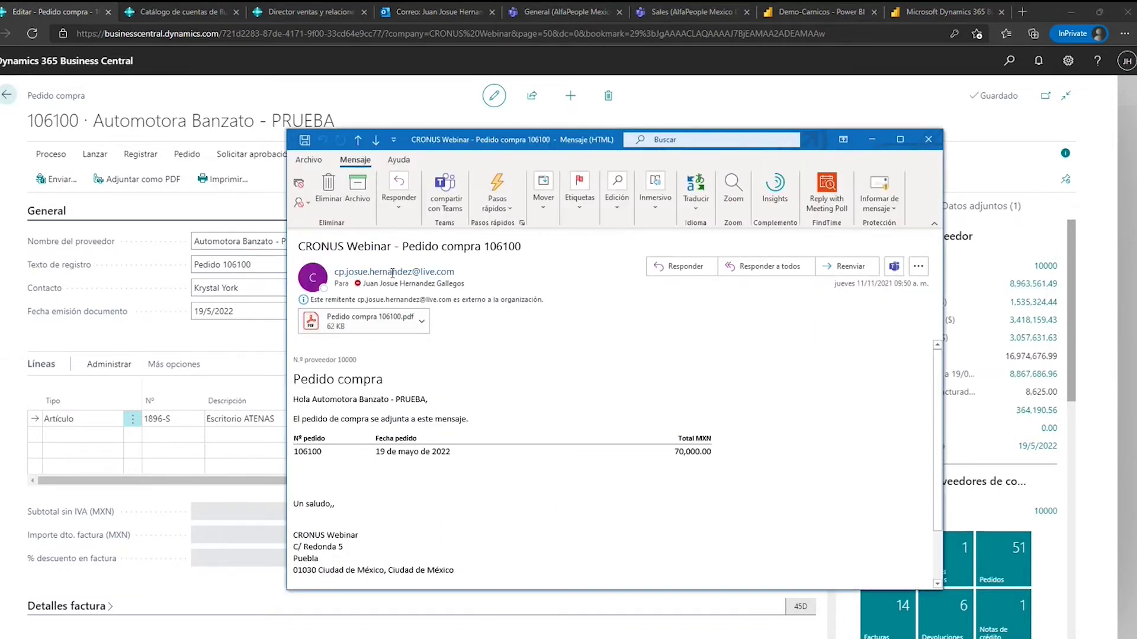
Check the subject and message of the purchase order email received in Outlook, and open its PDF attachment.
{"action": "left_click_drag", "start_coordinate": [302, 250], "coordinate": [514, 254]}
{"action": "left_click", "coordinate": [514, 253]}
{"action": "scroll", "coordinate": [369, 464], "scroll_direction": "down", "scroll_amount": 1}
{"action": "scroll", "coordinate": [370, 464], "scroll_direction": "up", "scroll_amount": 1}
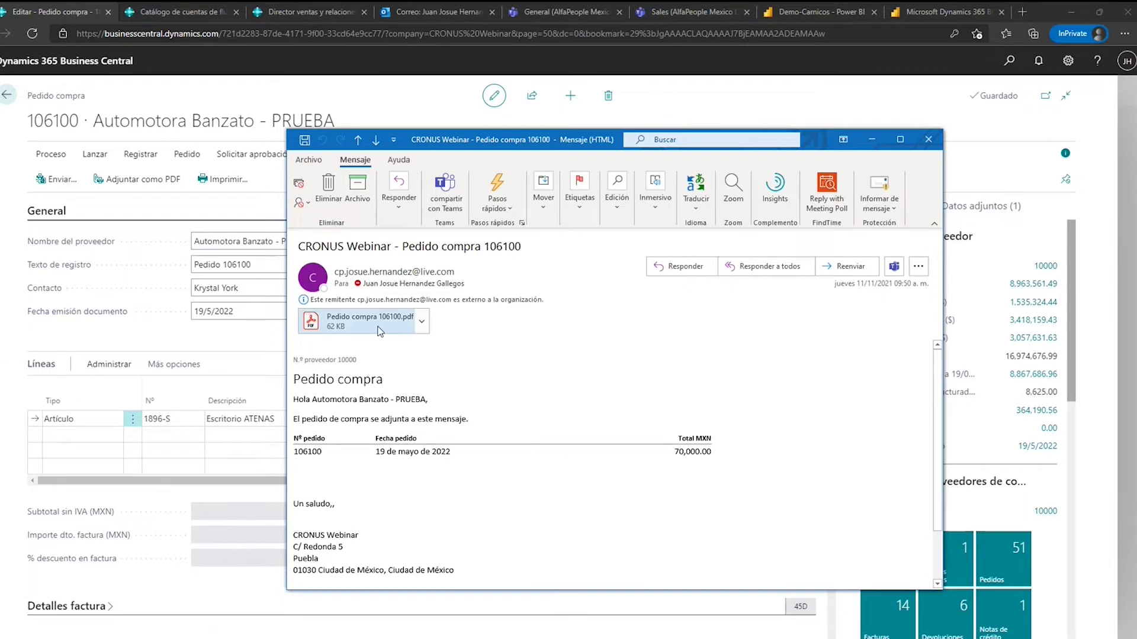
{"action": "left_click", "coordinate": [361, 321]}
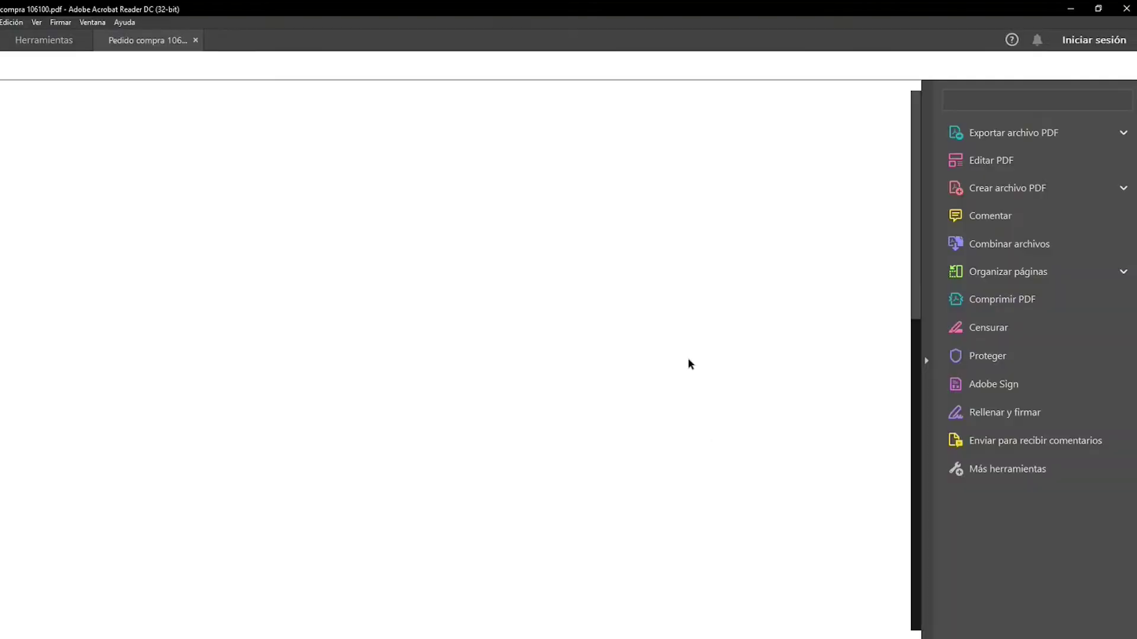
Review the item line and totals in the purchase order PDF, close it and return to the purchase order in Business Central.
{"action": "scroll", "coordinate": [558, 292], "scroll_direction": "down", "scroll_amount": 6}
{"action": "scroll", "coordinate": [557, 290], "scroll_direction": "down", "scroll_amount": 3}
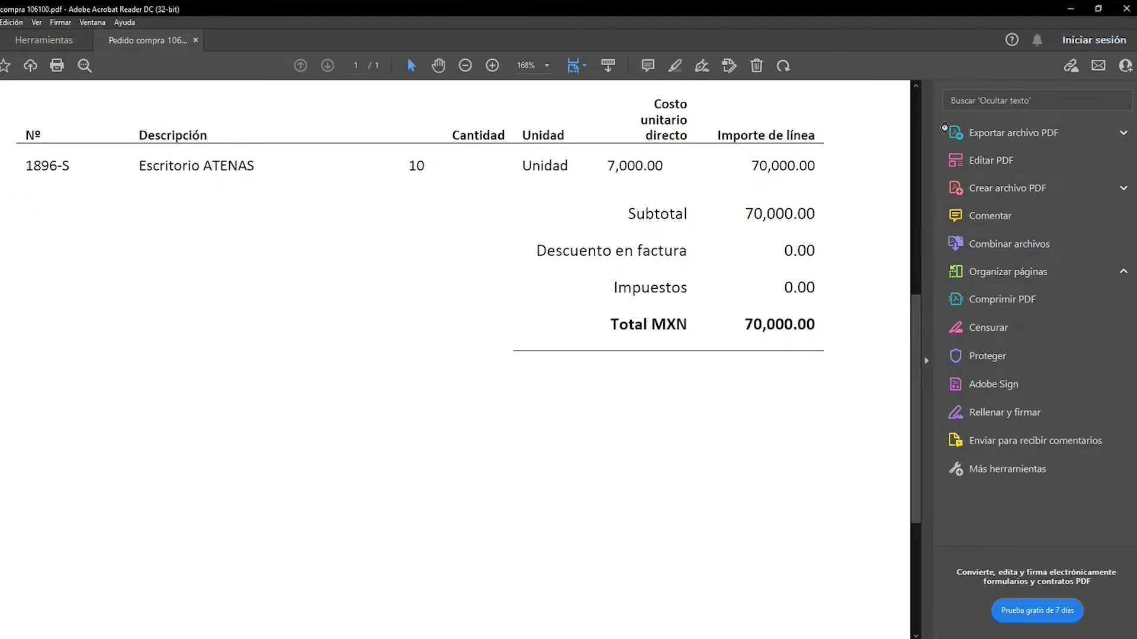
{"action": "left_click", "coordinate": [1127, 8]}
{"action": "left_click", "coordinate": [741, 349]}
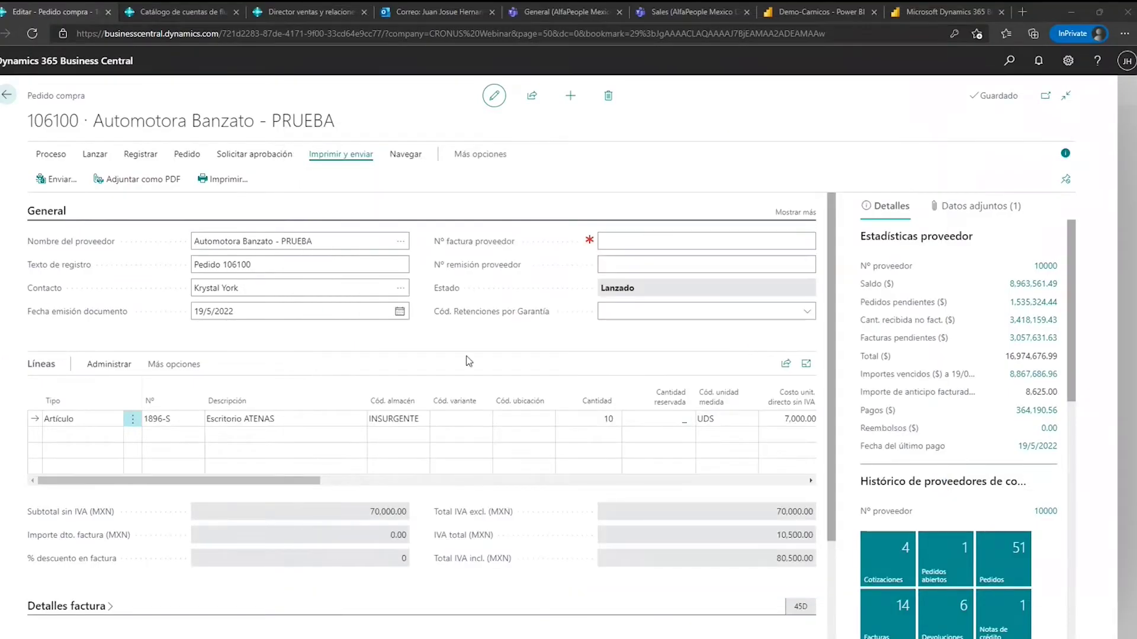
Enter VB456H56 as the vendor invoice number (Nº factura proveedor) on the purchase order.
{"action": "left_click", "coordinate": [633, 242]}
{"action": "type", "text": "VB456H56"}
{"action": "key", "text": "Tab"}
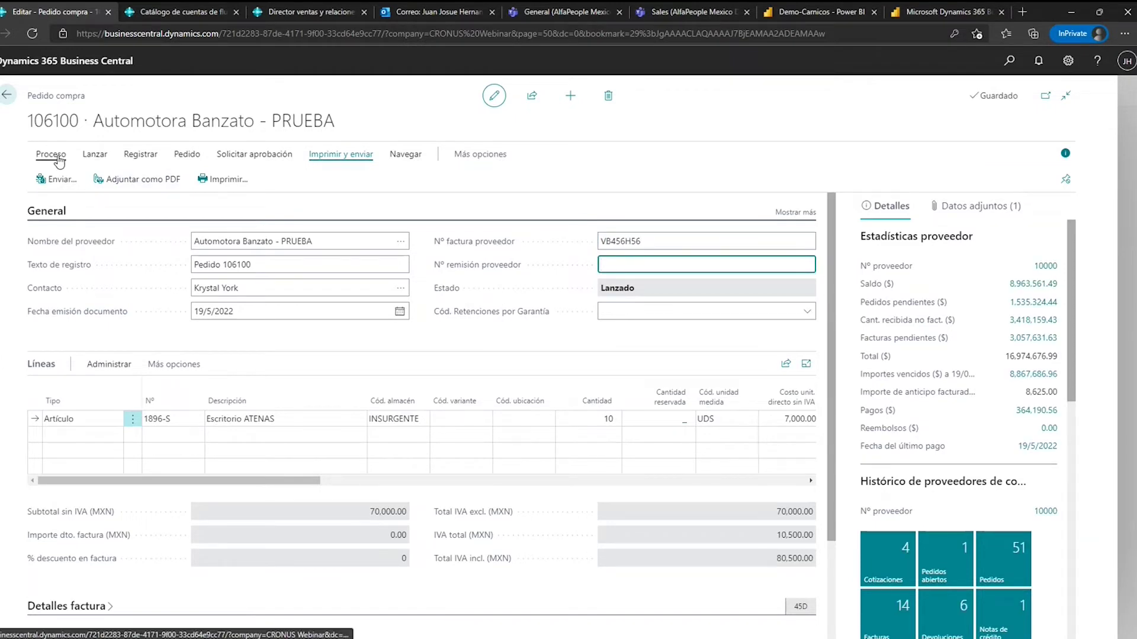
Post the purchase order with the Recibir y facturar option, and open the resulting posted purchase invoice.
{"action": "left_click", "coordinate": [140, 154]}
{"action": "left_click", "coordinate": [75, 185]}
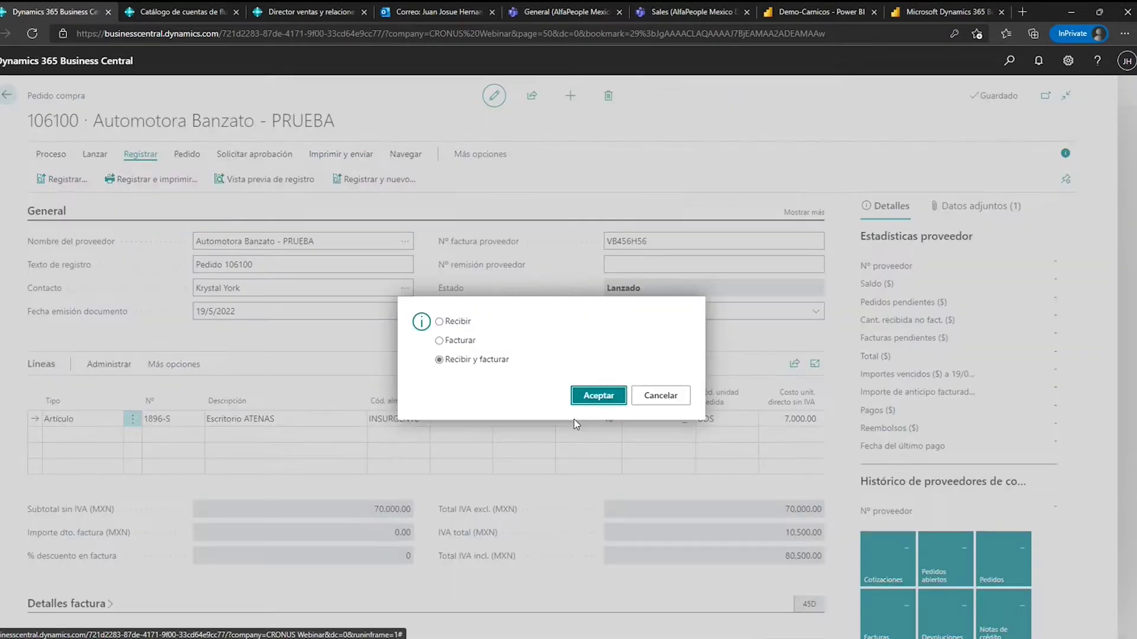
{"action": "left_click", "coordinate": [590, 395]}
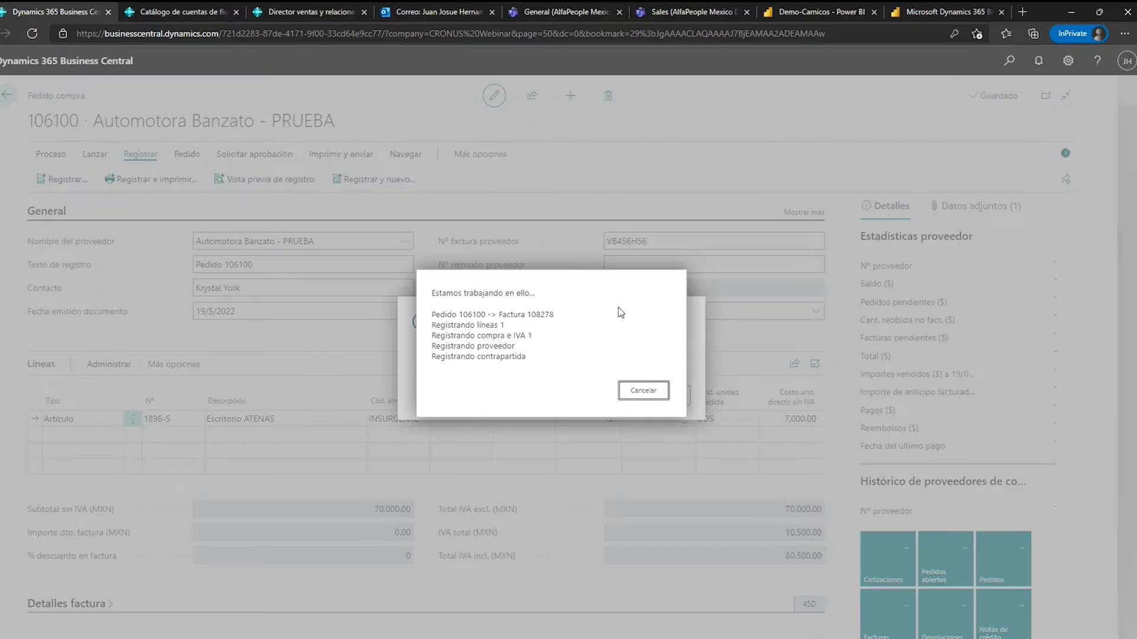
{"action": "left_click", "coordinate": [609, 389]}
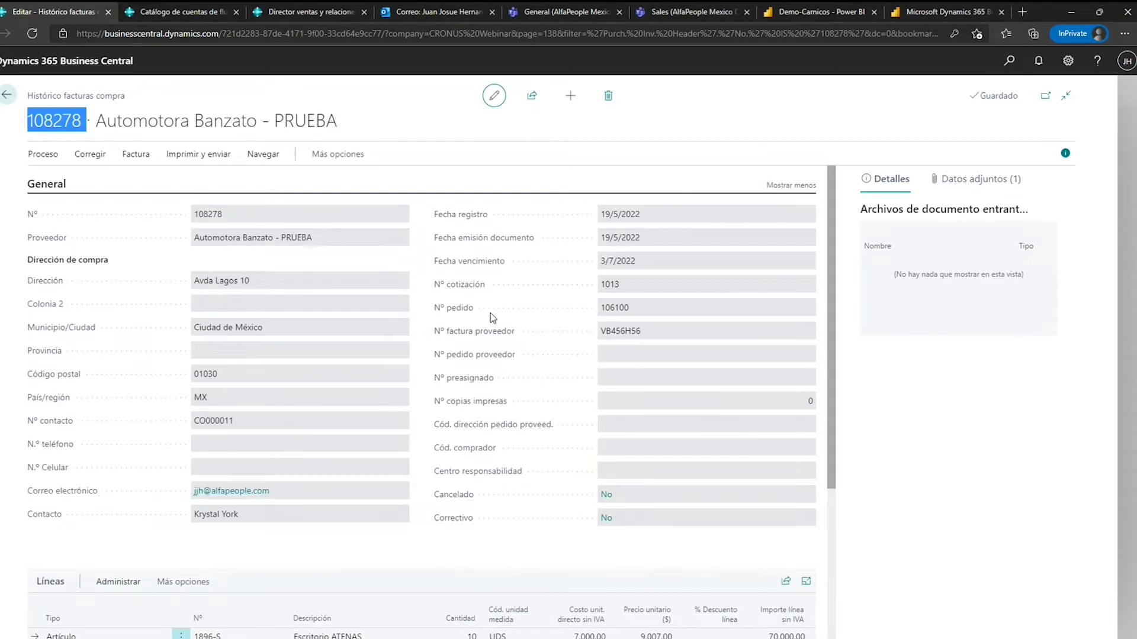
Check the vendor invoice, order and quote numbers on the posted purchase invoice, and close it.
{"action": "left_click", "coordinate": [621, 331]}
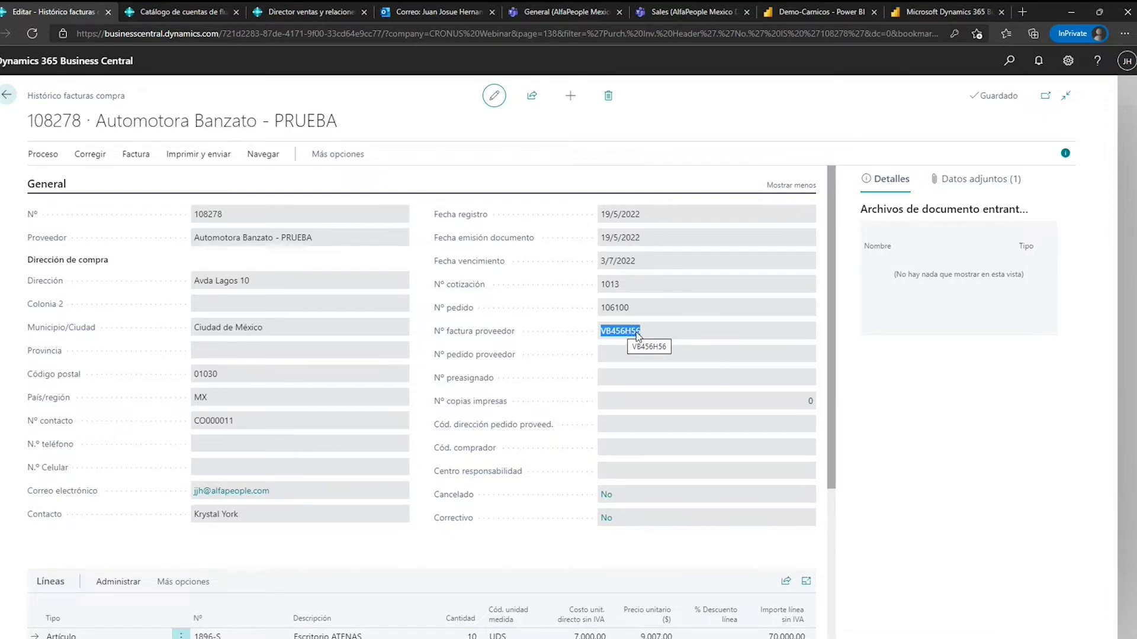
{"action": "left_click", "coordinate": [613, 309]}
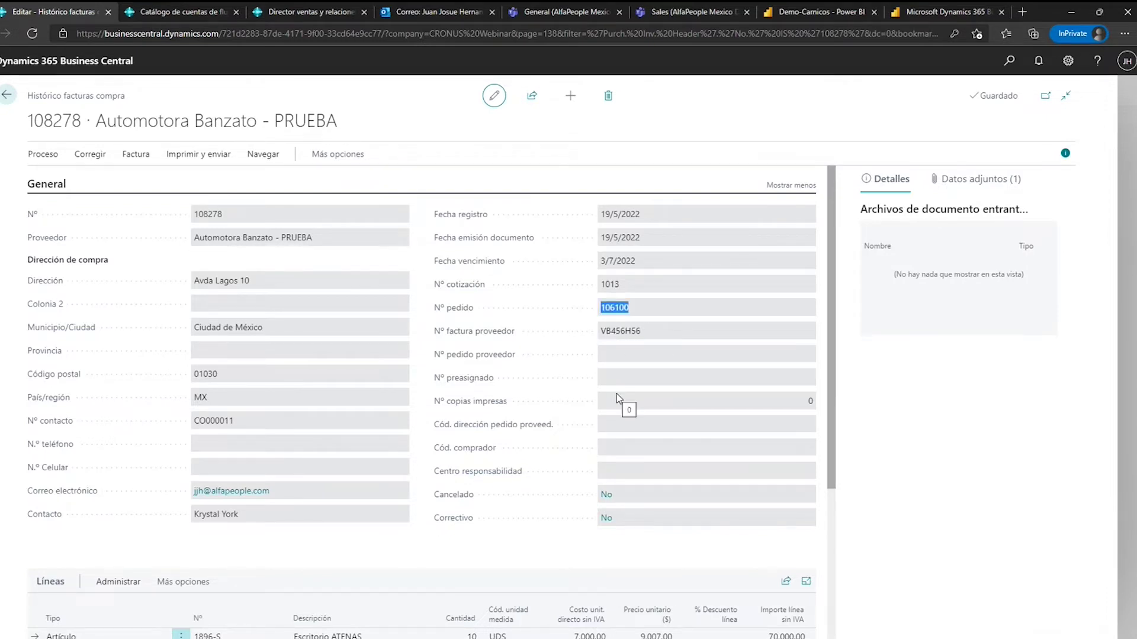
{"action": "left_click", "coordinate": [616, 292]}
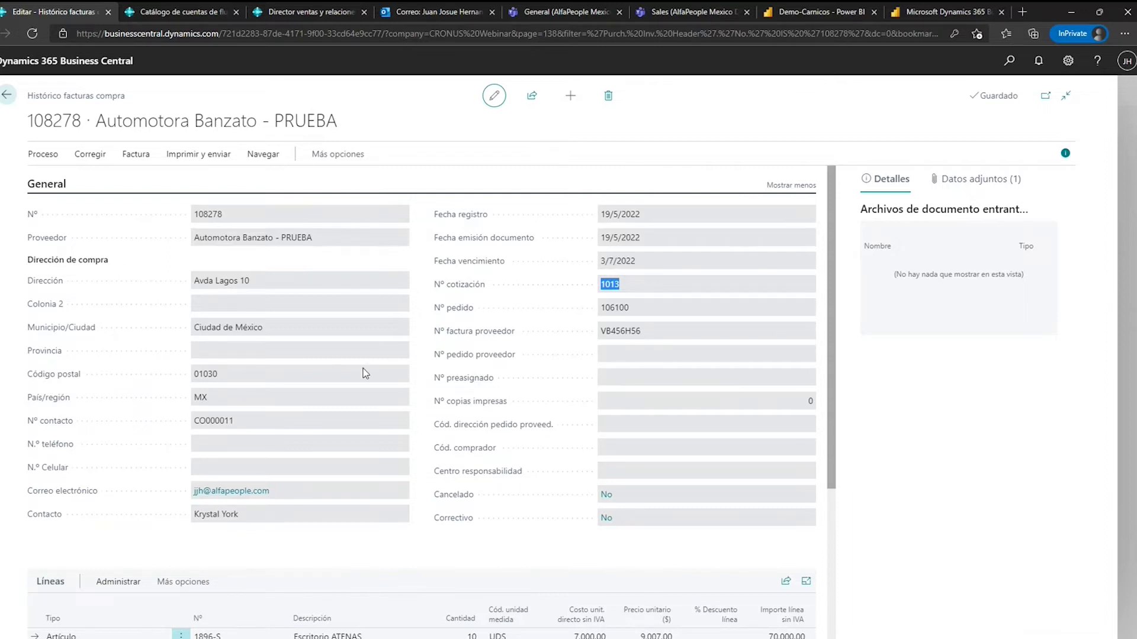
{"action": "key", "text": "Escape"}
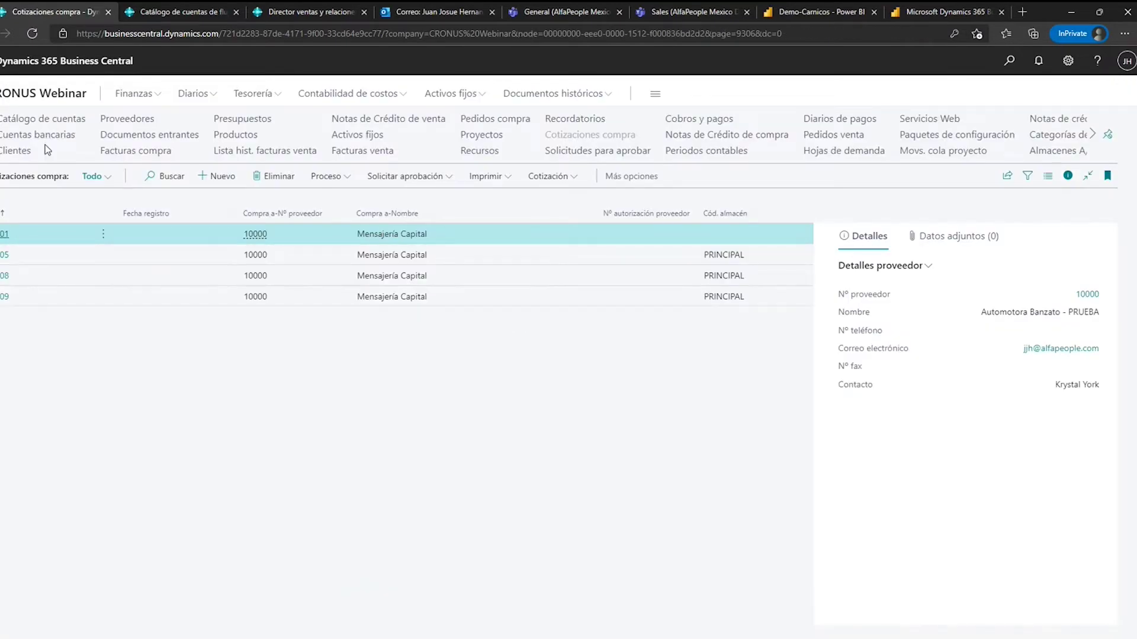
Open the list of customers (Clientes).
{"action": "left_click", "coordinate": [138, 120]}
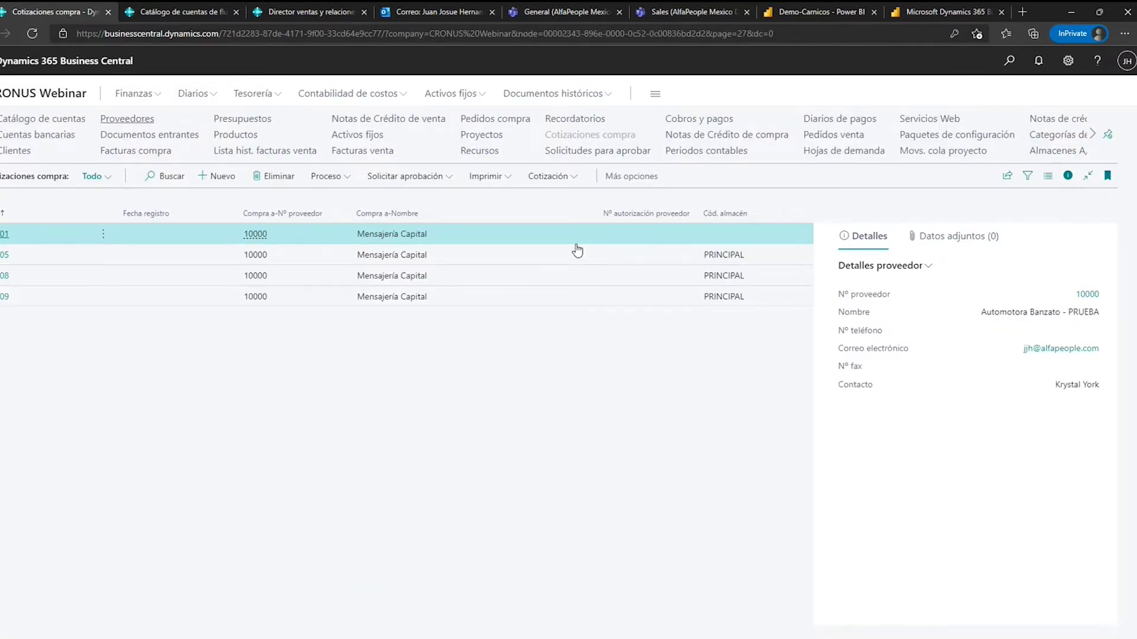
{"action": "left_click", "coordinate": [107, 151]}
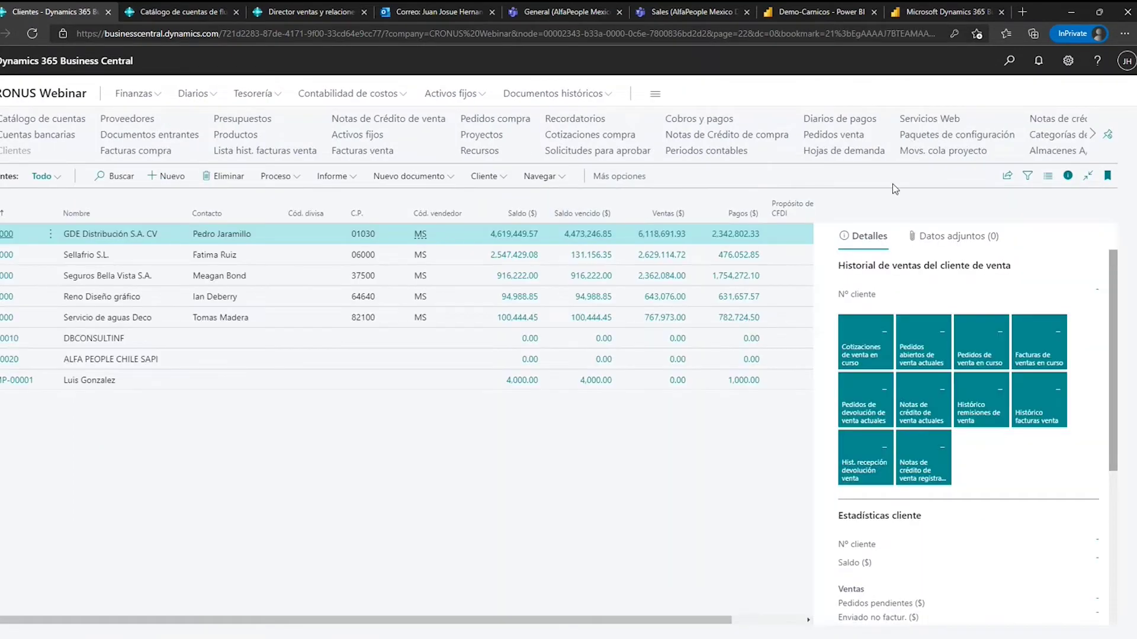
Try the Iconos largos layout on the customer list, comparing it with the Lista layout, and return to Lista.
{"action": "left_click", "coordinate": [1047, 176]}
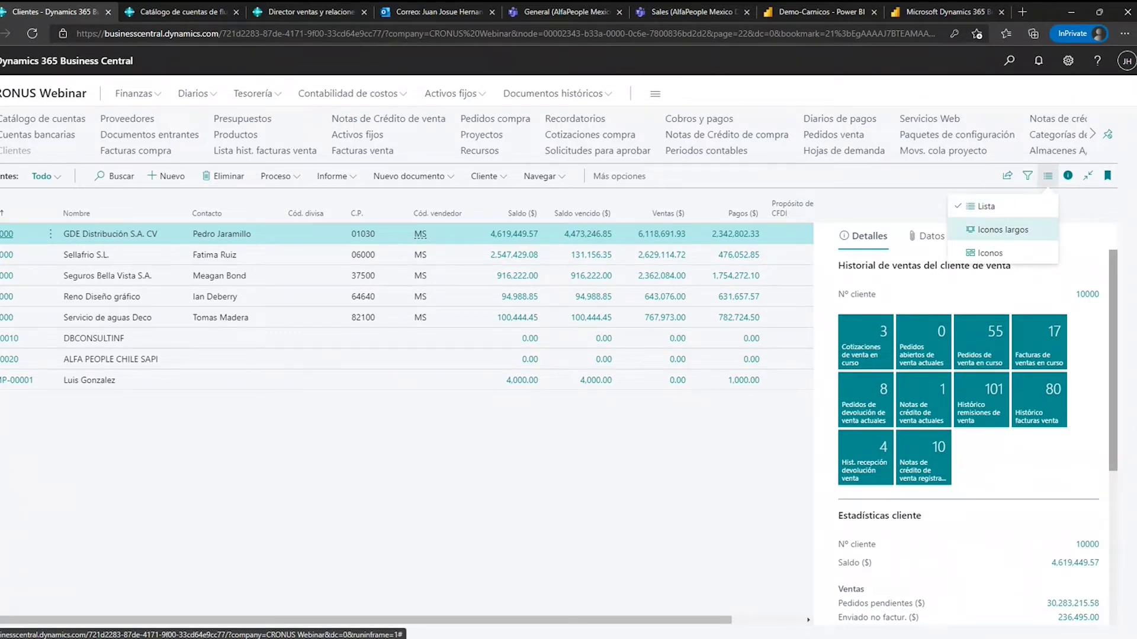
{"action": "left_click", "coordinate": [991, 237]}
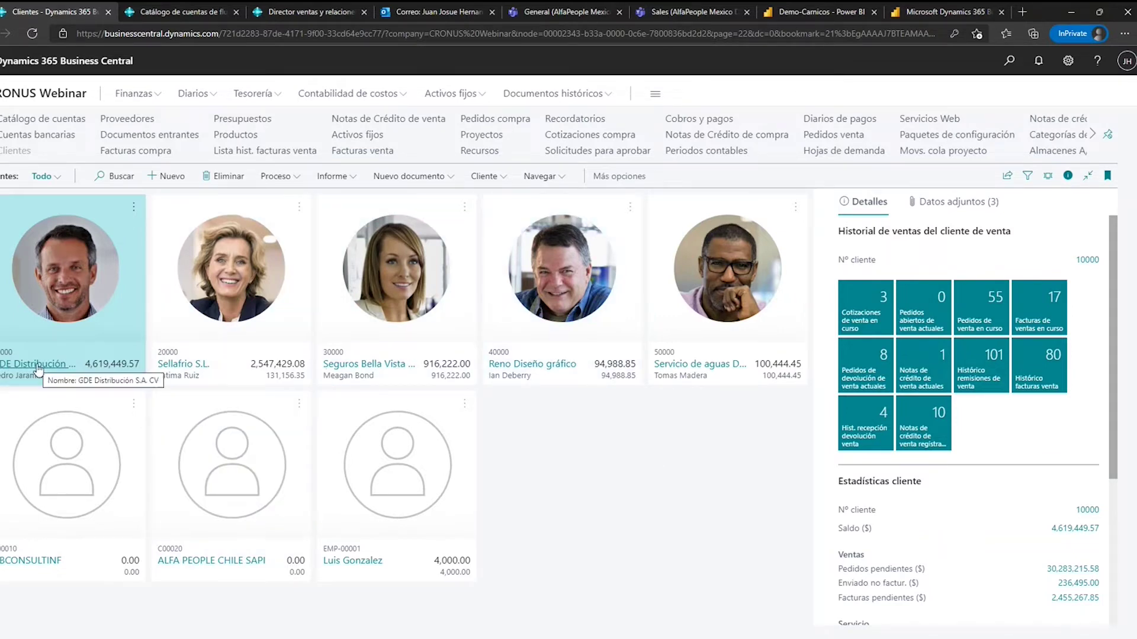
{"action": "left_click", "coordinate": [1045, 177]}
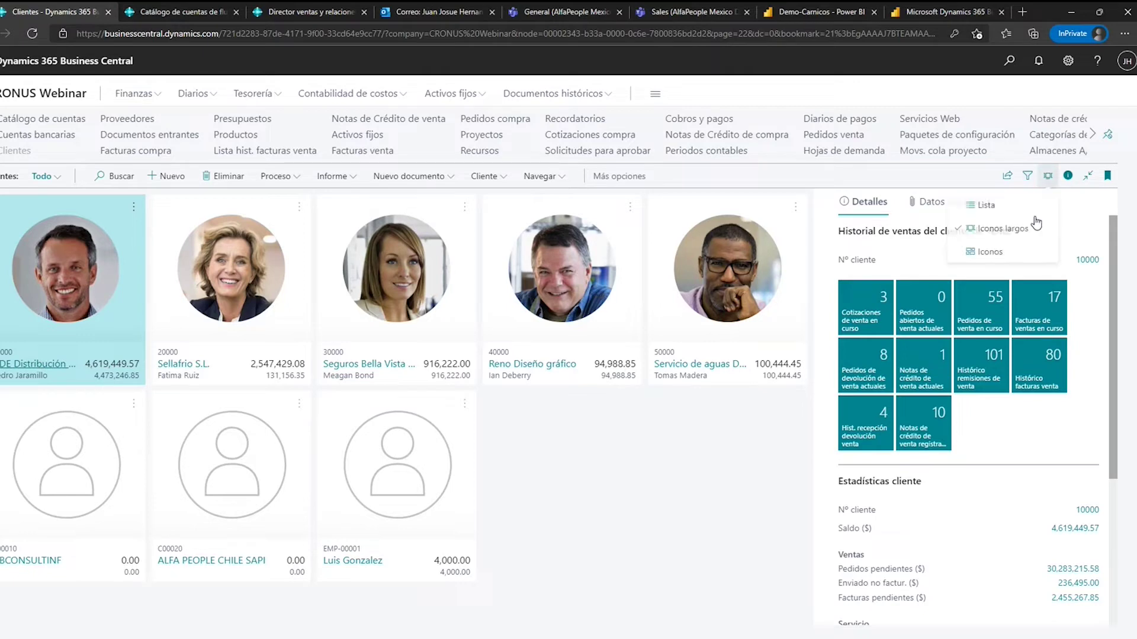
{"action": "left_click", "coordinate": [1016, 208]}
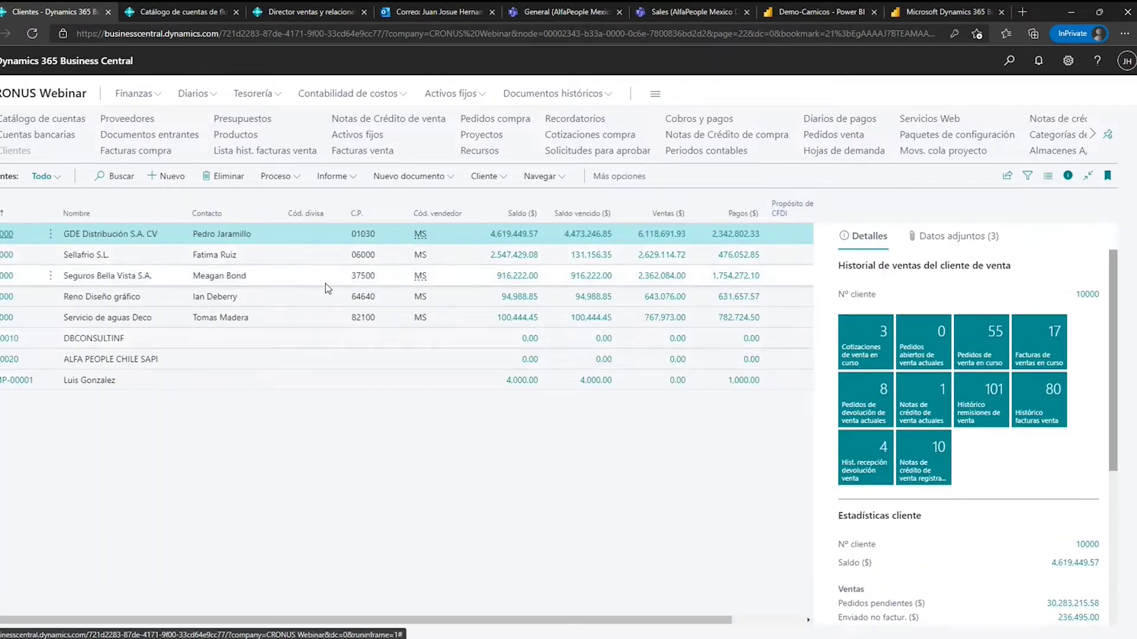
{"action": "left_click", "coordinate": [1047, 176]}
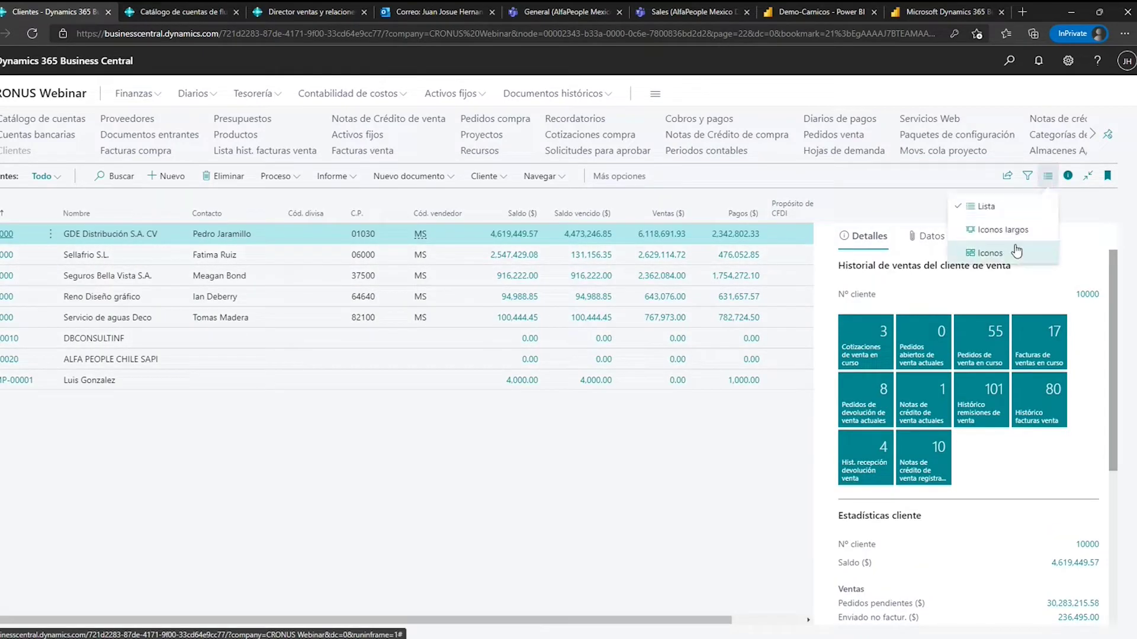
{"action": "left_click", "coordinate": [1014, 250]}
{"action": "left_click", "coordinate": [1034, 232]}
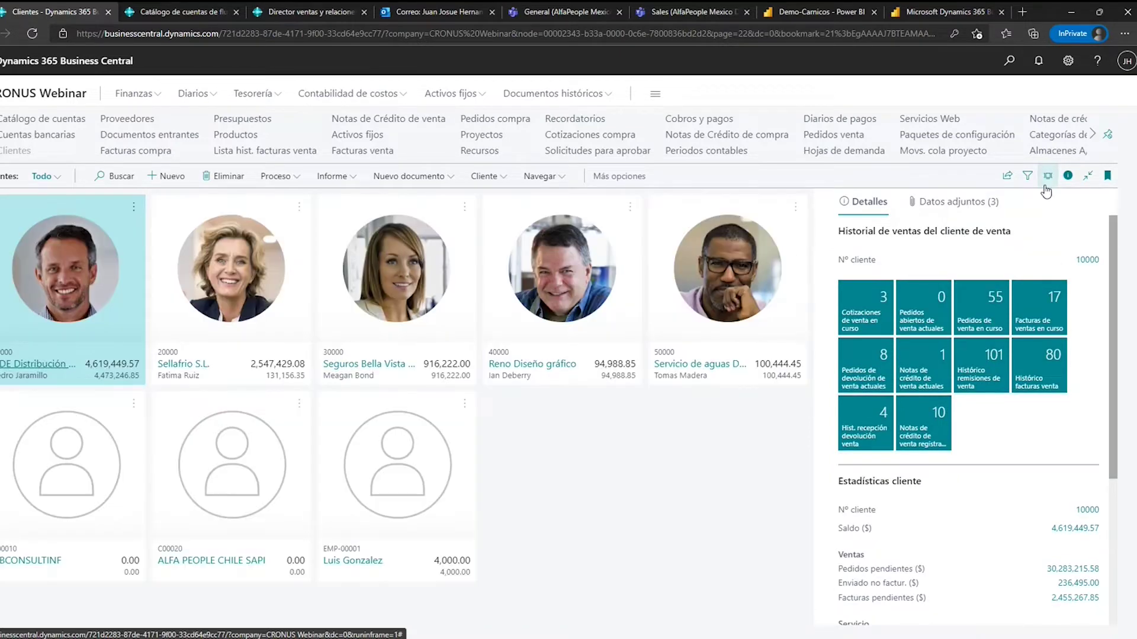
{"action": "left_click", "coordinate": [1047, 176]}
{"action": "left_click", "coordinate": [984, 206]}
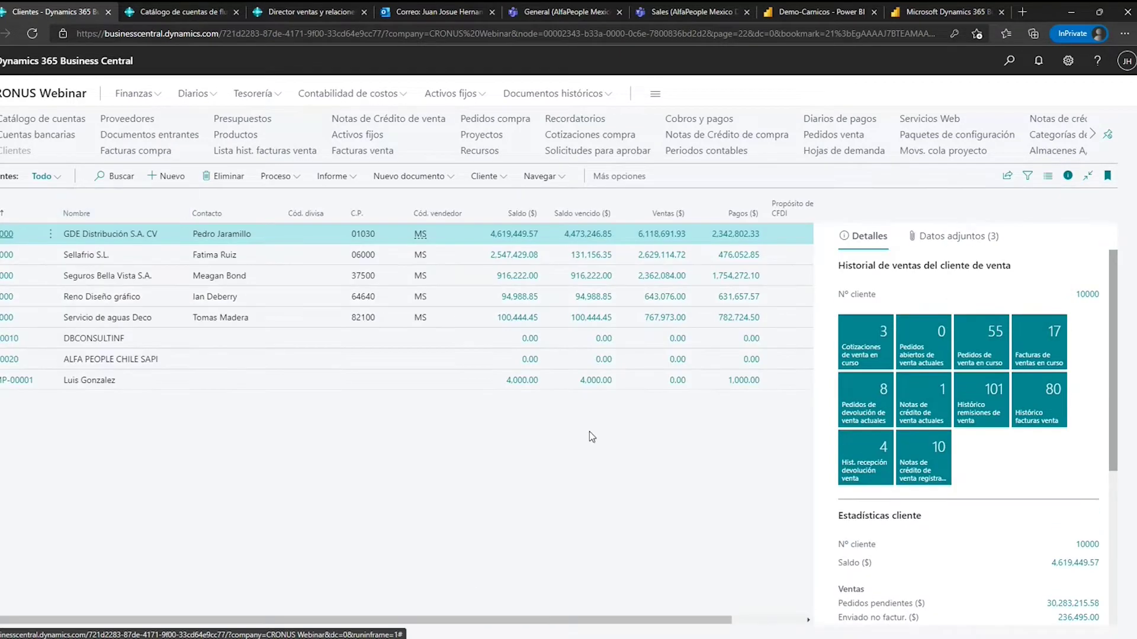
Start personalizing the customer list page and hide the Contacto column.
{"action": "left_click", "coordinate": [139, 297]}
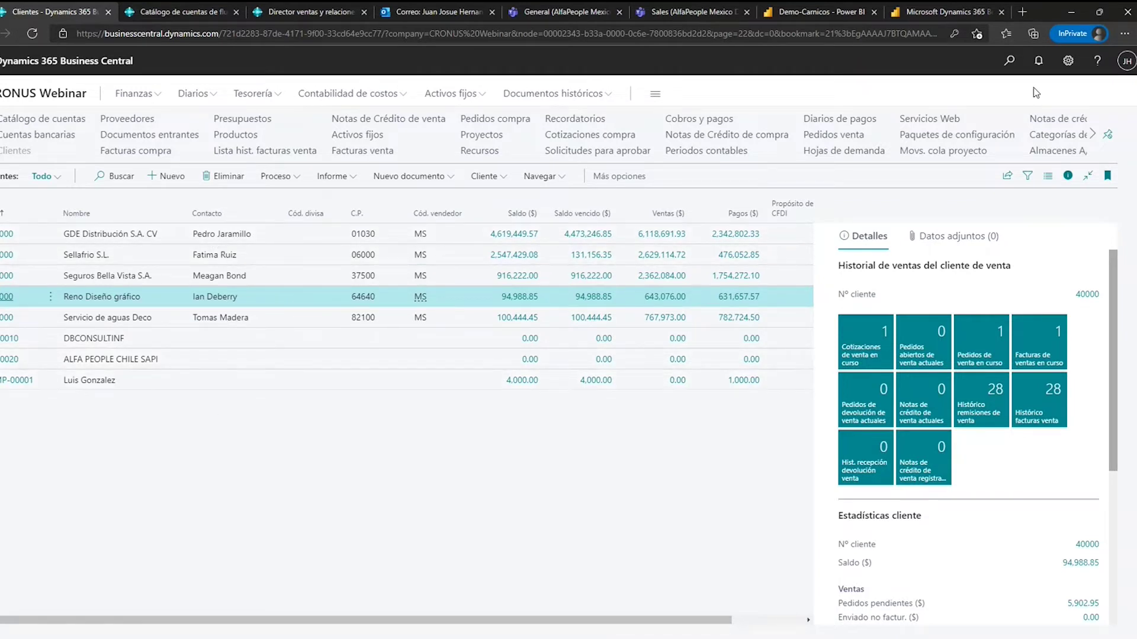
{"action": "left_click", "coordinate": [1069, 61]}
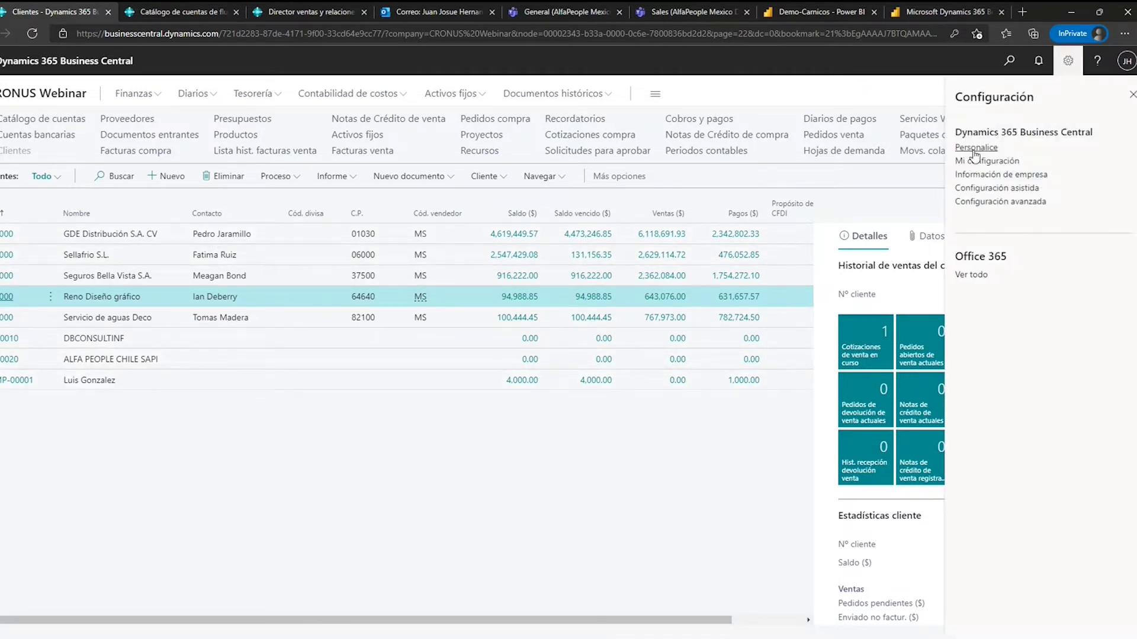
{"action": "left_click", "coordinate": [646, 194]}
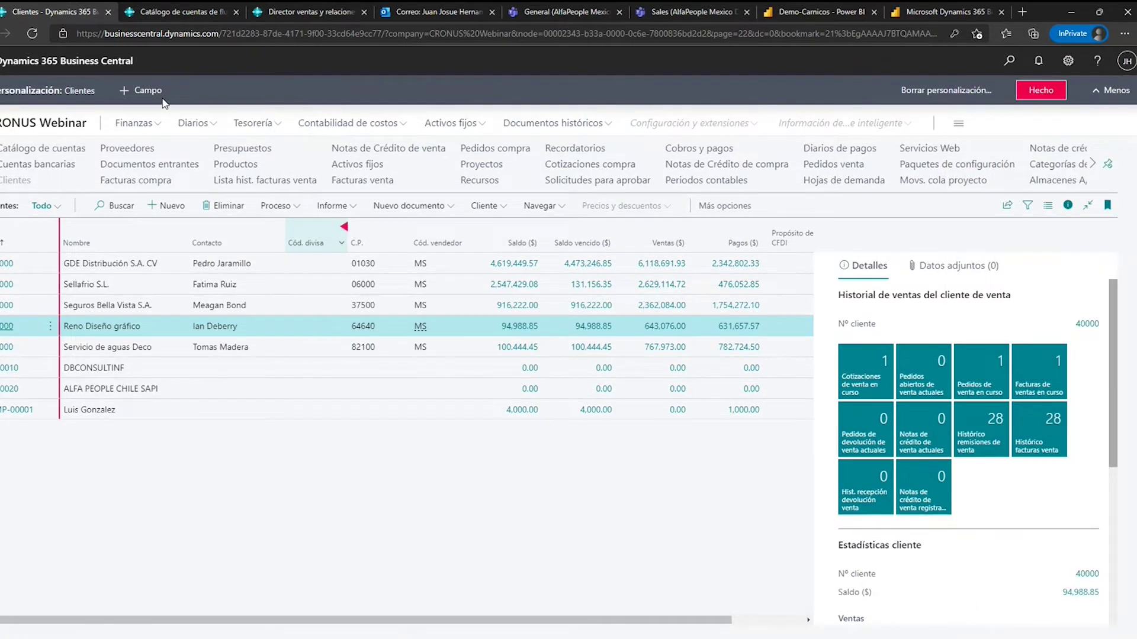
{"action": "left_click", "coordinate": [282, 228]}
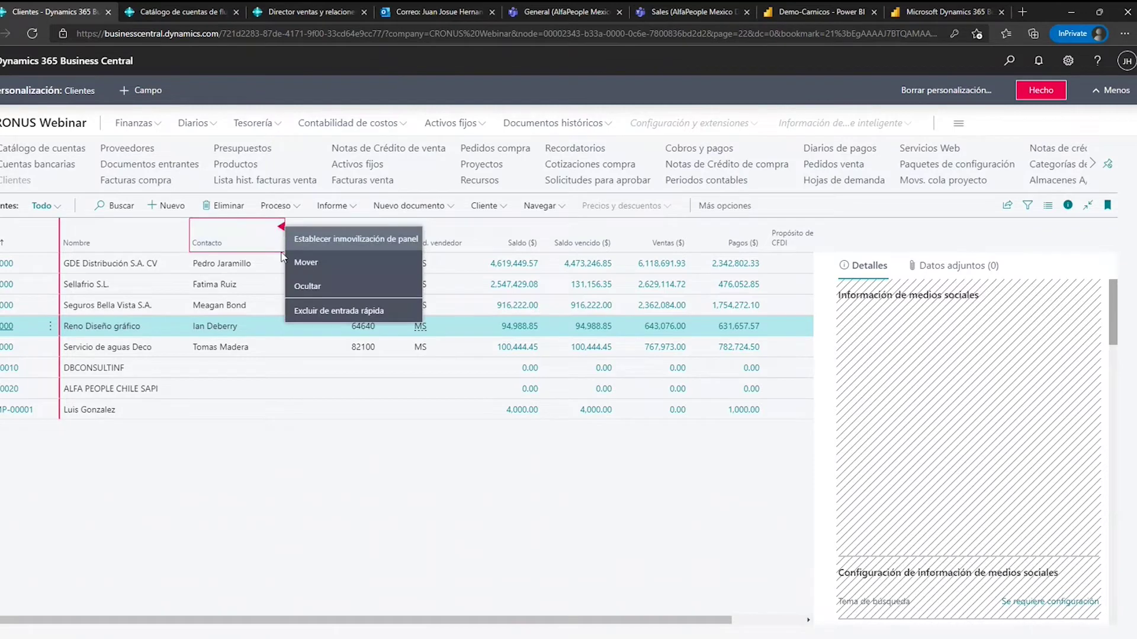
{"action": "left_click", "coordinate": [307, 283]}
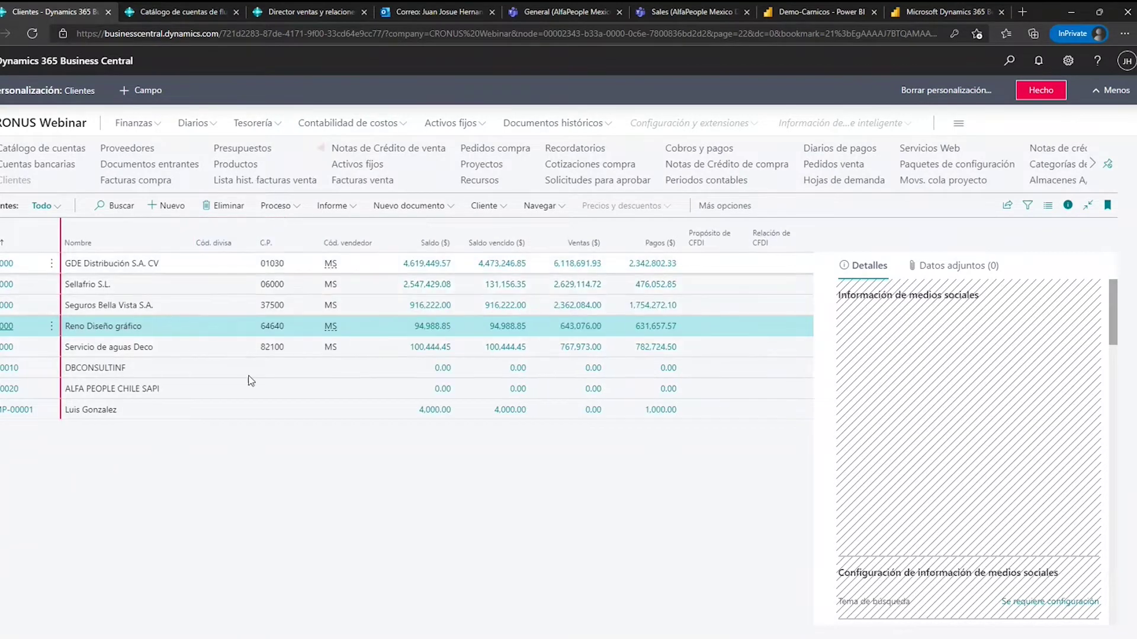
Add the Nº teléfono field as a column before C.P. in the customer list, and finish the personalization.
{"action": "left_click", "coordinate": [148, 90]}
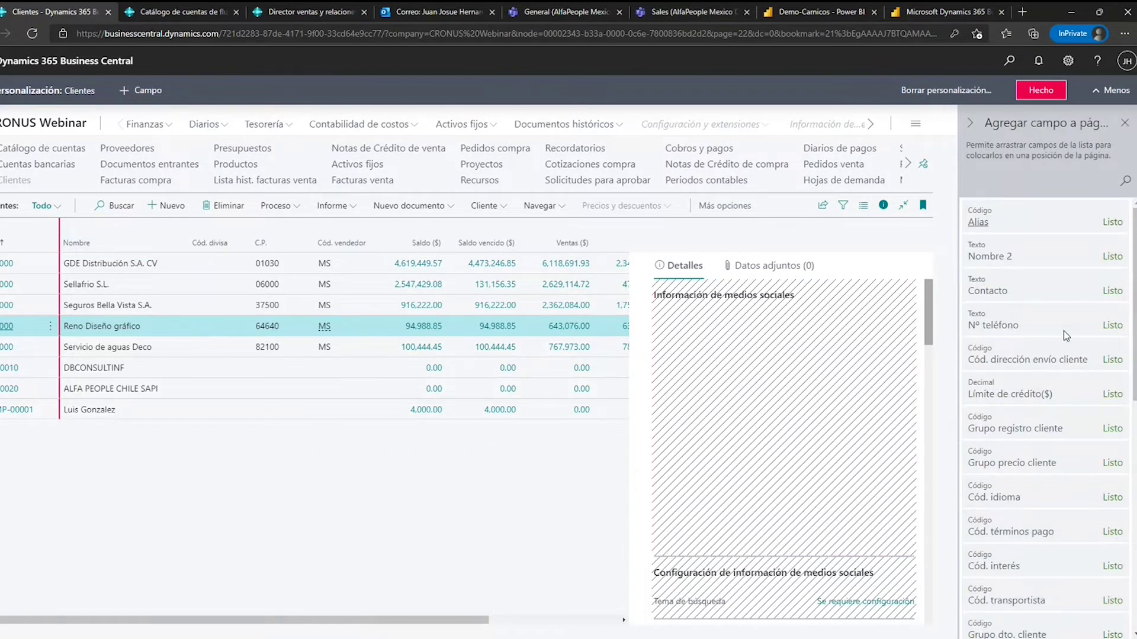
{"action": "mouse_move", "coordinate": [1046, 322]}
{"action": "left_mouse_down"}
{"action": "mouse_move", "coordinate": [449, 283]}
{"action": "mouse_move", "coordinate": [241, 238]}
{"action": "mouse_move", "coordinate": [261, 242]}
{"action": "left_mouse_up"}
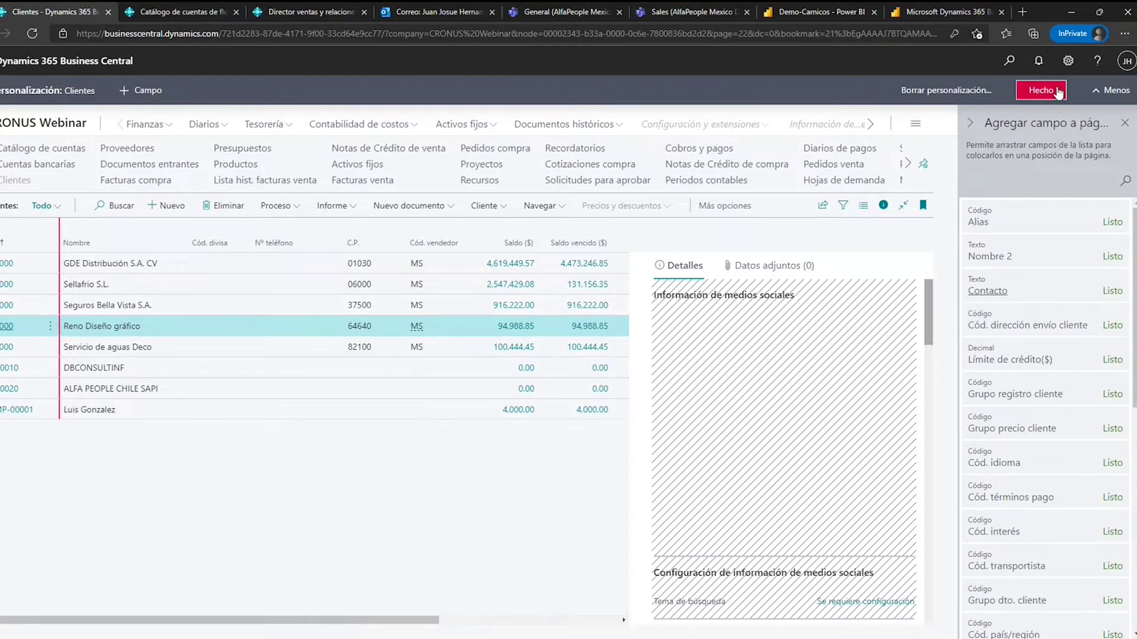
{"action": "left_click", "coordinate": [1040, 90]}
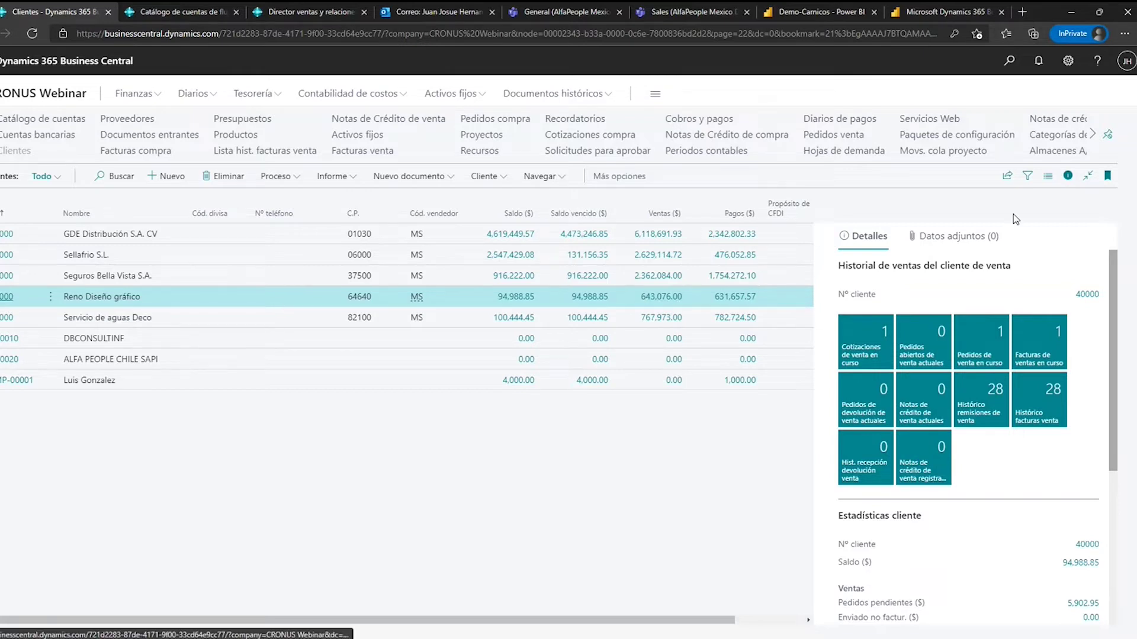
Open the customer card of GDE Distribución S.A. CV and look through its General, address and contact, and Facturación sections.
{"action": "left_click", "coordinate": [3, 243]}
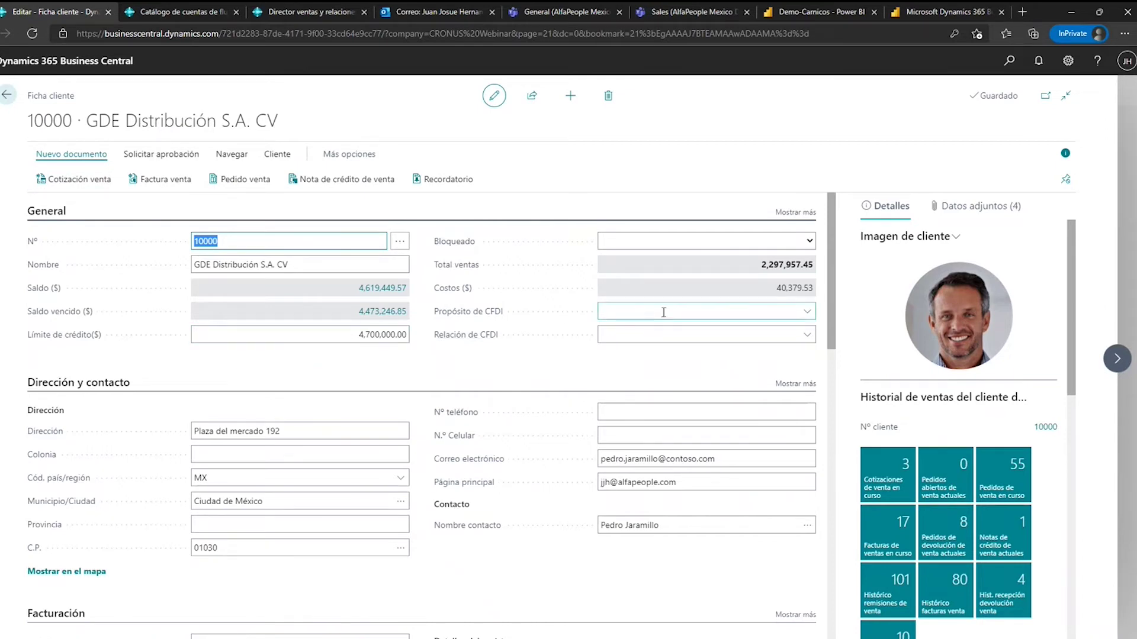
{"action": "scroll", "coordinate": [375, 296], "scroll_direction": "down", "scroll_amount": 2}
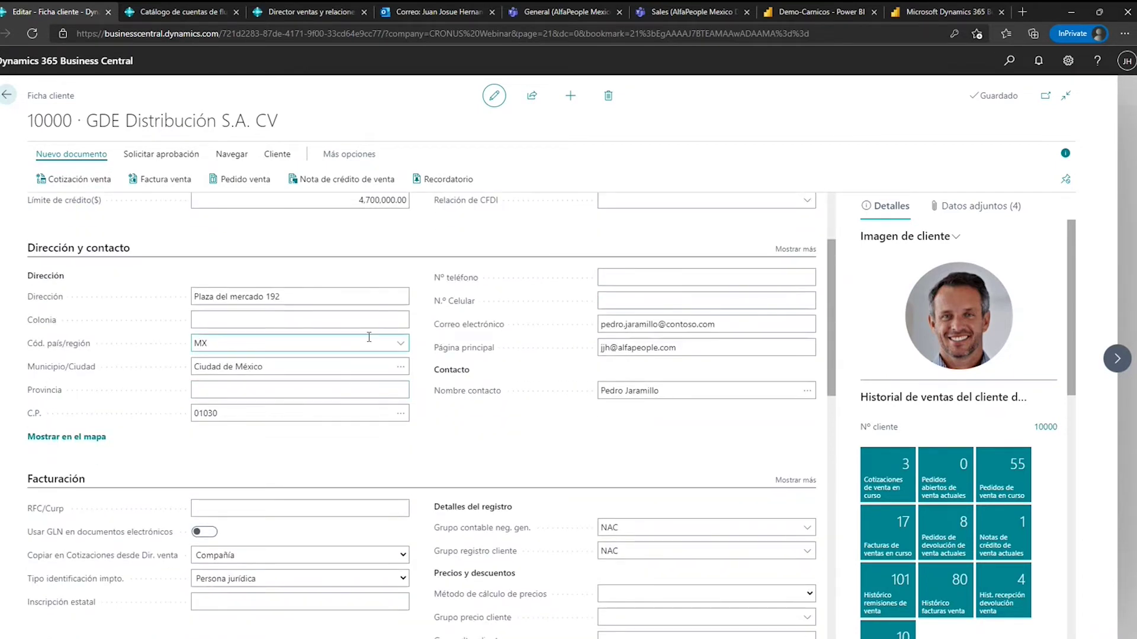
{"action": "scroll", "coordinate": [379, 335], "scroll_direction": "down", "scroll_amount": 3}
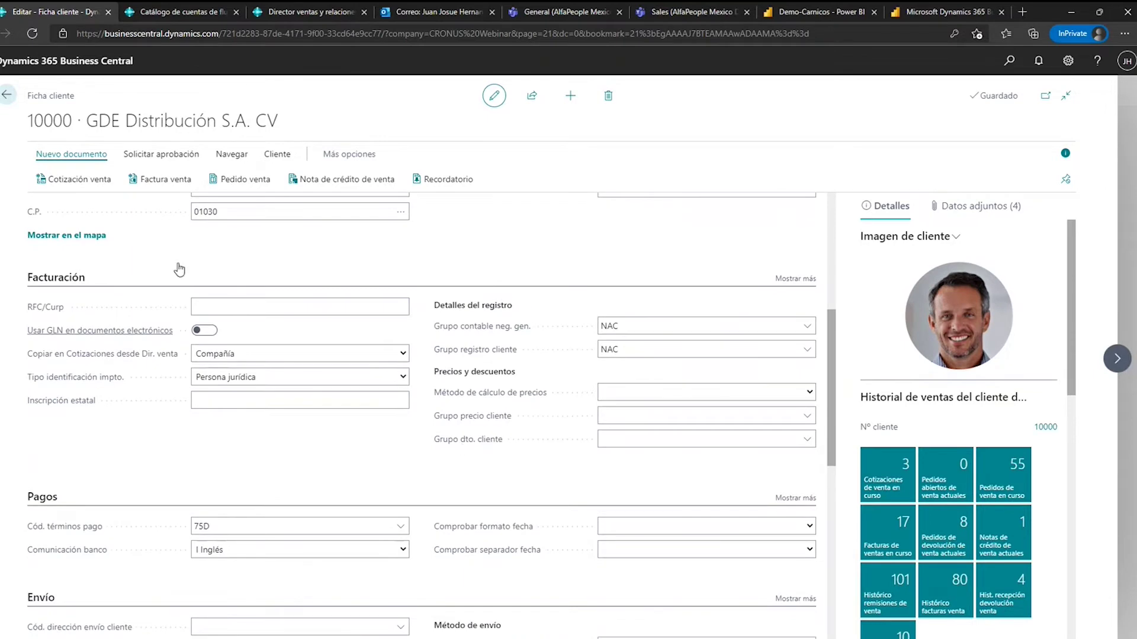
{"action": "scroll", "coordinate": [494, 275], "scroll_direction": "down", "scroll_amount": 1}
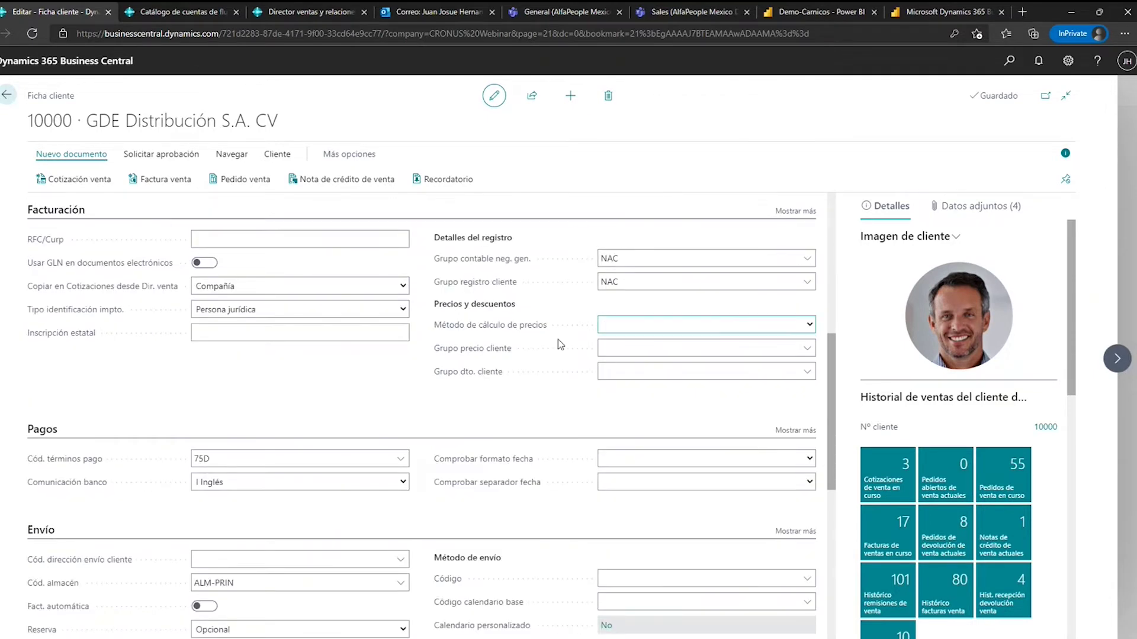
{"action": "scroll", "coordinate": [533, 320], "scroll_direction": "down", "scroll_amount": 3}
Collapse and re-expand the Pagos section of the customer card, show its additional fields, and examine the Envío and Estadísticas sections.
{"action": "left_click", "coordinate": [52, 232]}
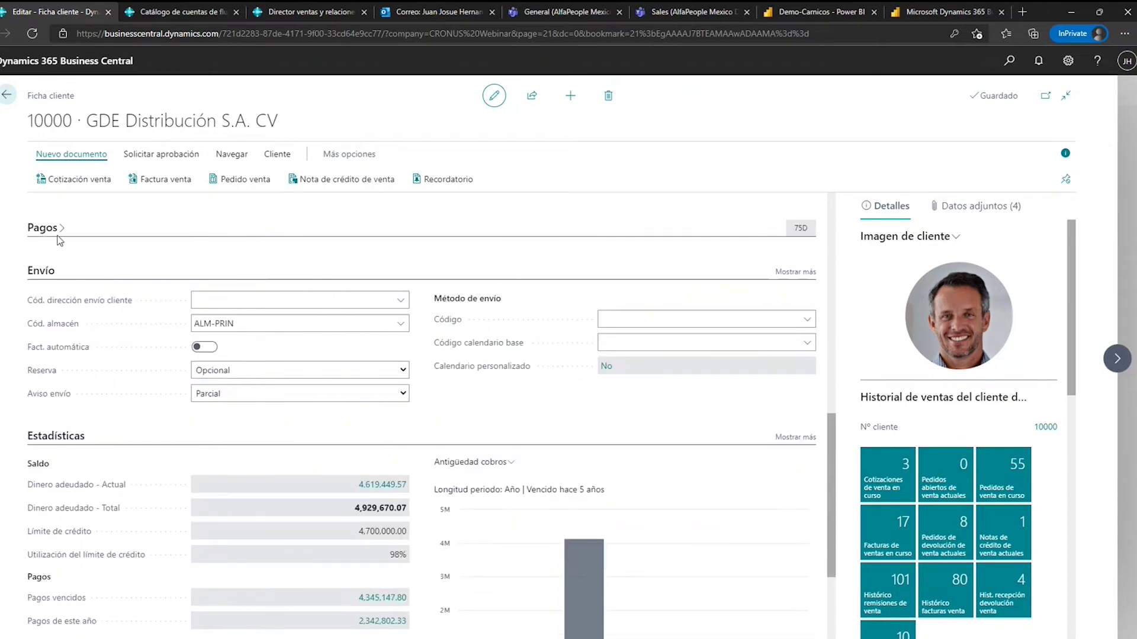
{"action": "left_click", "coordinate": [759, 232]}
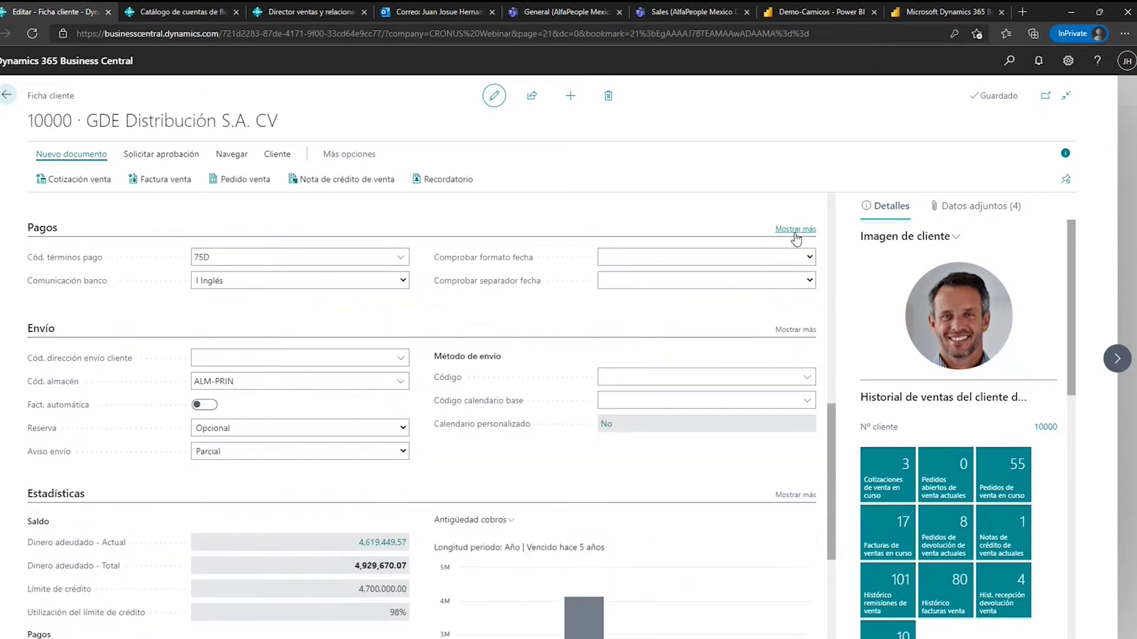
{"action": "left_click", "coordinate": [793, 235]}
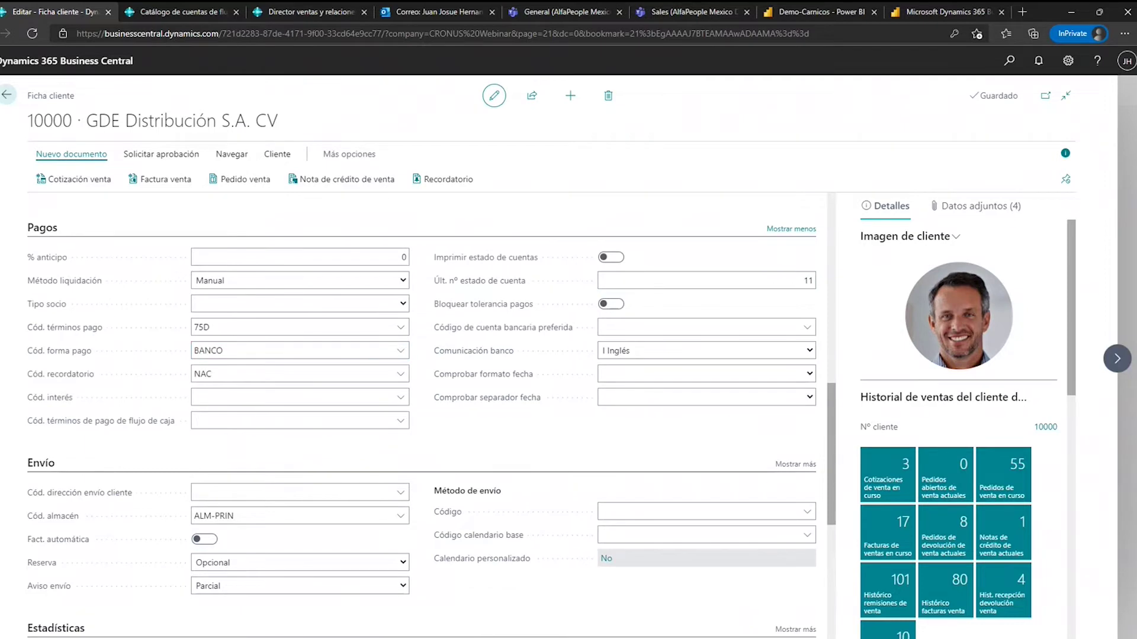
{"action": "scroll", "coordinate": [433, 424], "scroll_direction": "down", "scroll_amount": 3}
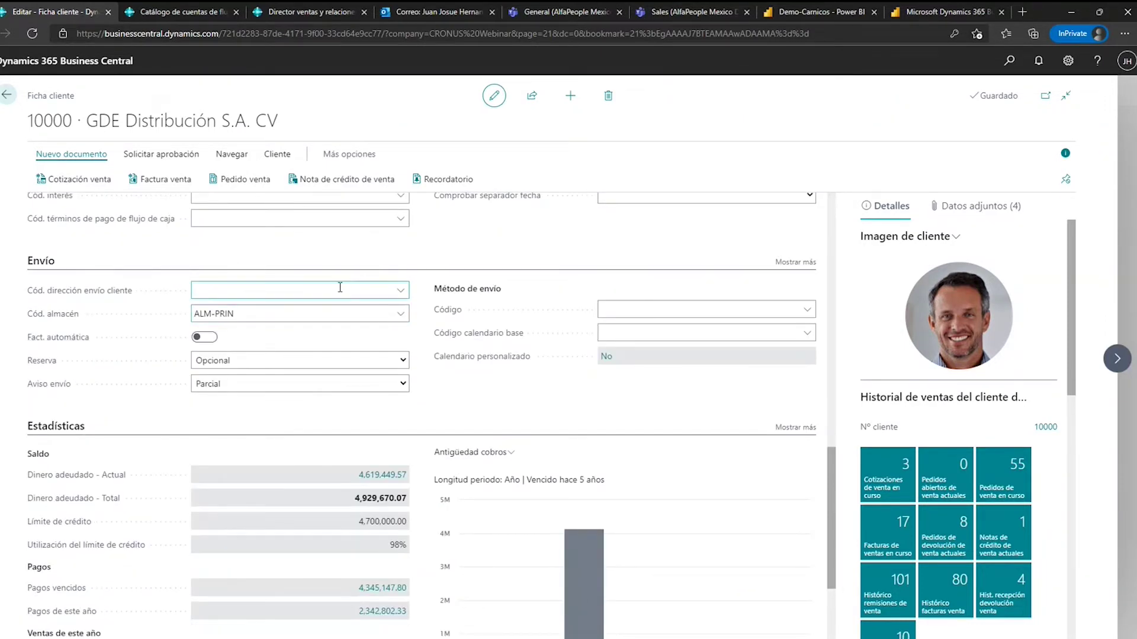
Examine the Estadísticas section of the customer card, including the Antigüedad cobros chart and its period options.
{"action": "scroll", "coordinate": [341, 286], "scroll_direction": "down", "scroll_amount": 3}
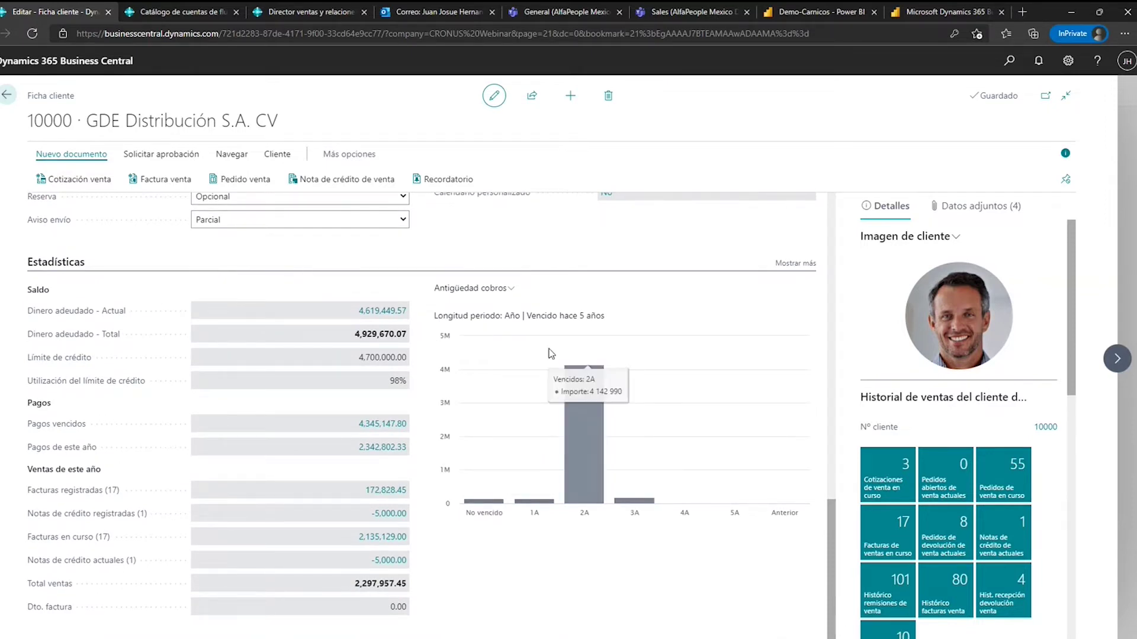
{"action": "left_click", "coordinate": [502, 291]}
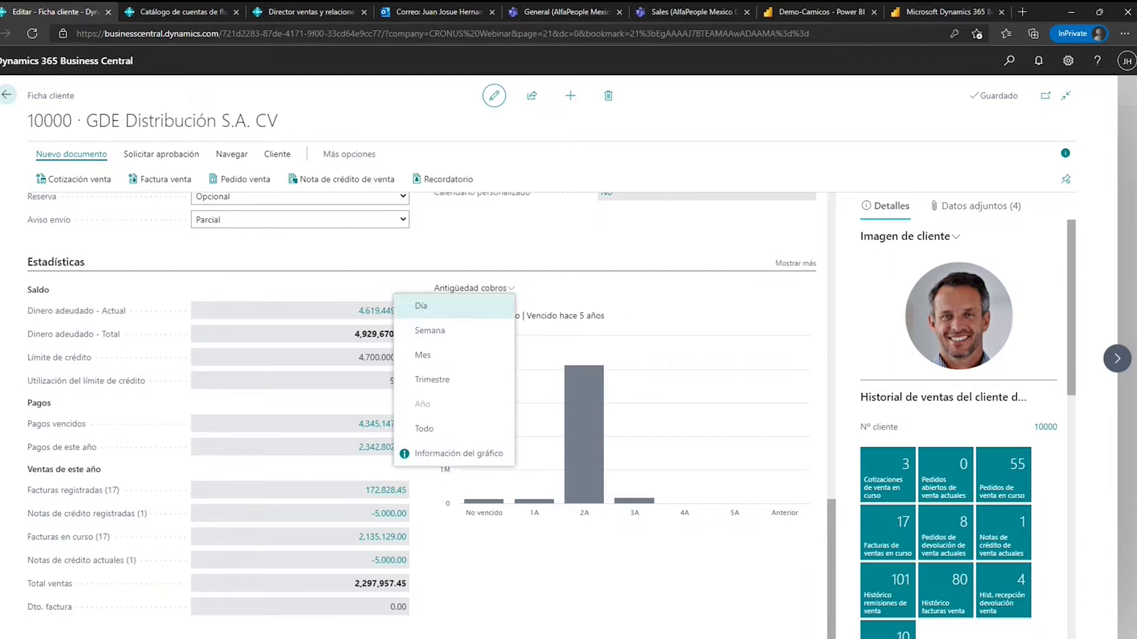
{"action": "left_click", "coordinate": [501, 543]}
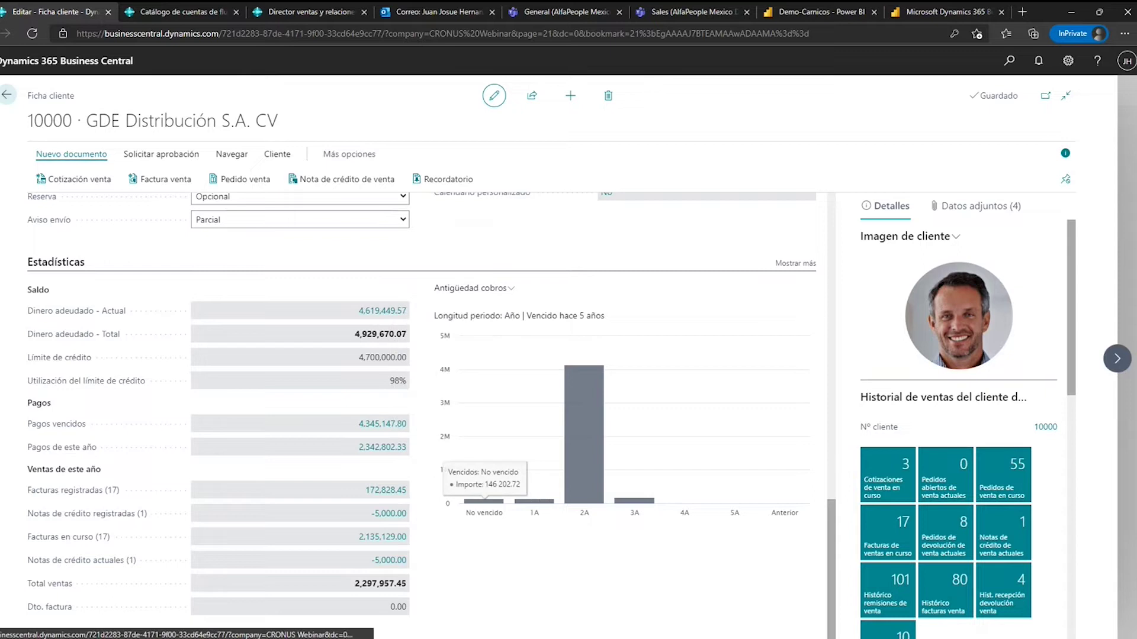
{"action": "mouse_move", "coordinate": [546, 502]}
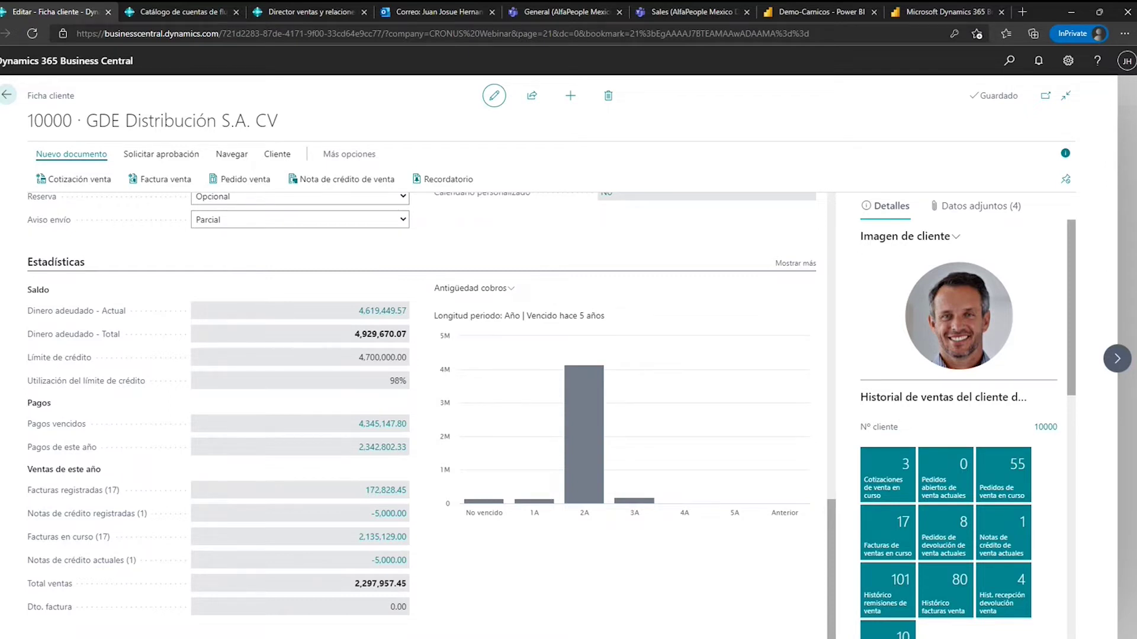
{"action": "scroll", "coordinate": [463, 367], "scroll_direction": "up", "scroll_amount": 15}
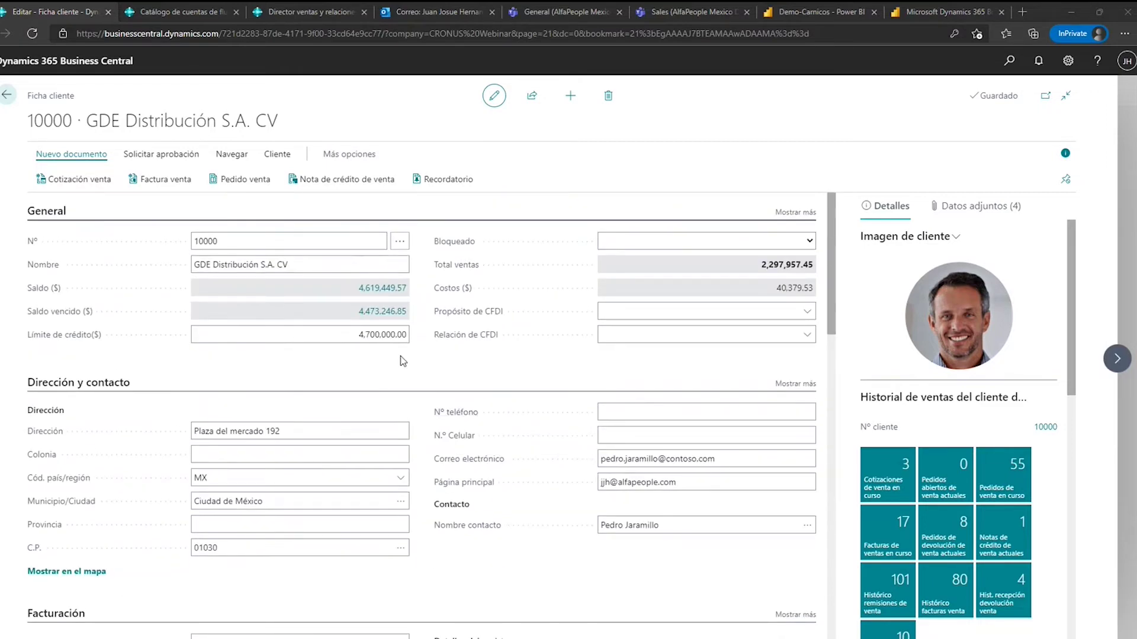
{"action": "scroll", "coordinate": [414, 409], "scroll_direction": "down", "scroll_amount": 8}
{"action": "scroll", "coordinate": [406, 355], "scroll_direction": "up", "scroll_amount": 8}
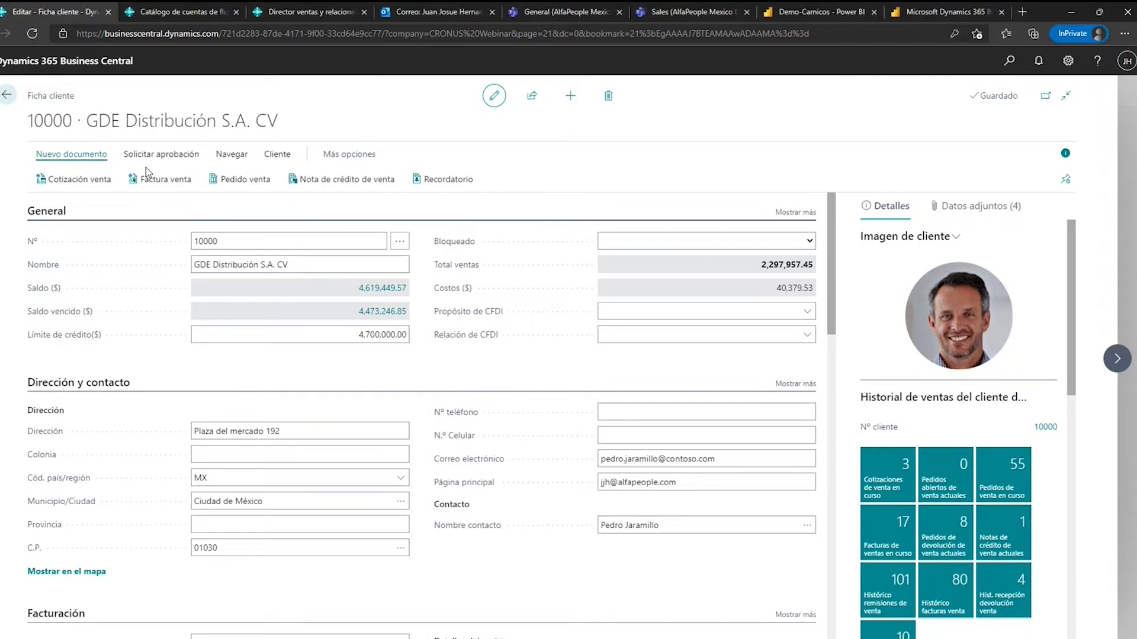
Create a sales invoice from the customer card and set its first line to type Cuenta with ledger account 4120.
{"action": "left_click", "coordinate": [154, 183]}
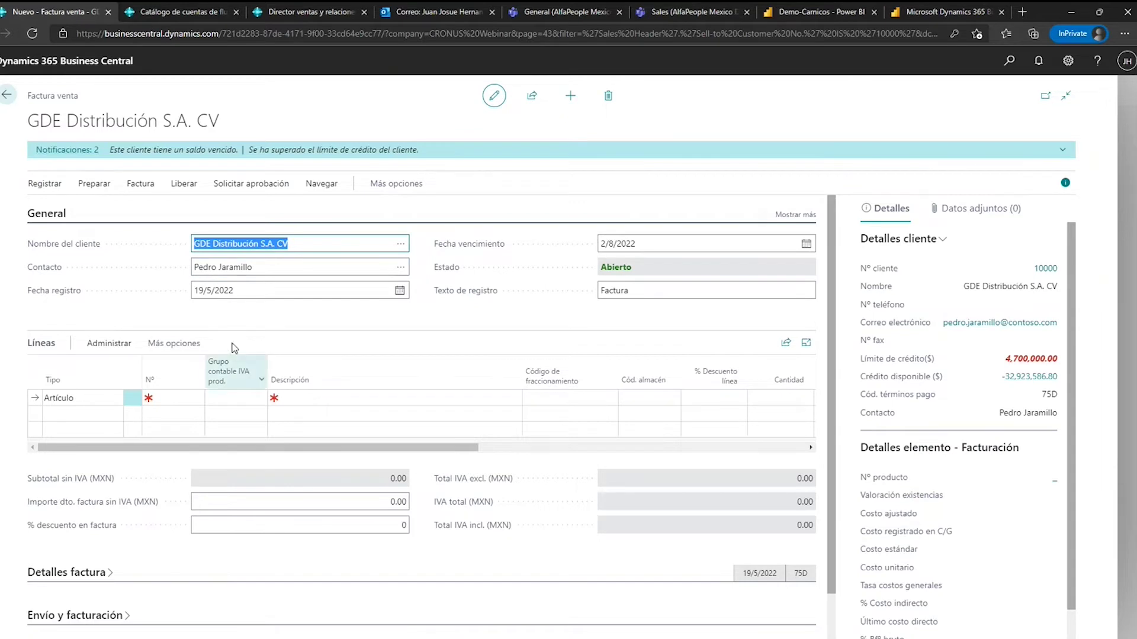
{"action": "left_click", "coordinate": [122, 398]}
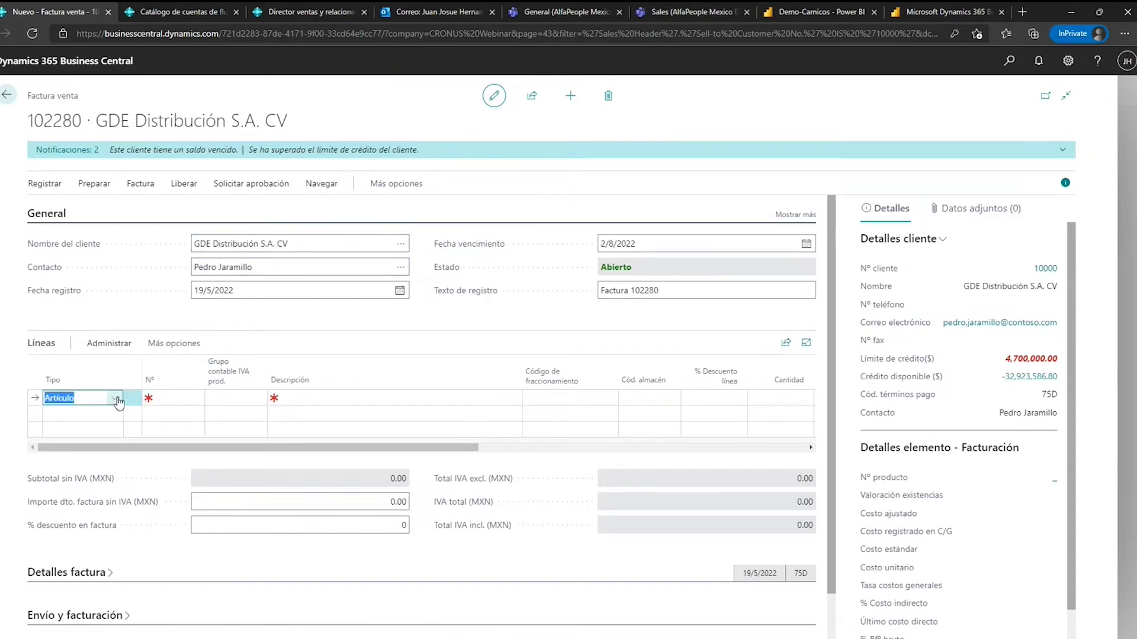
{"action": "left_click", "coordinate": [122, 398]}
{"action": "left_click", "coordinate": [113, 467]}
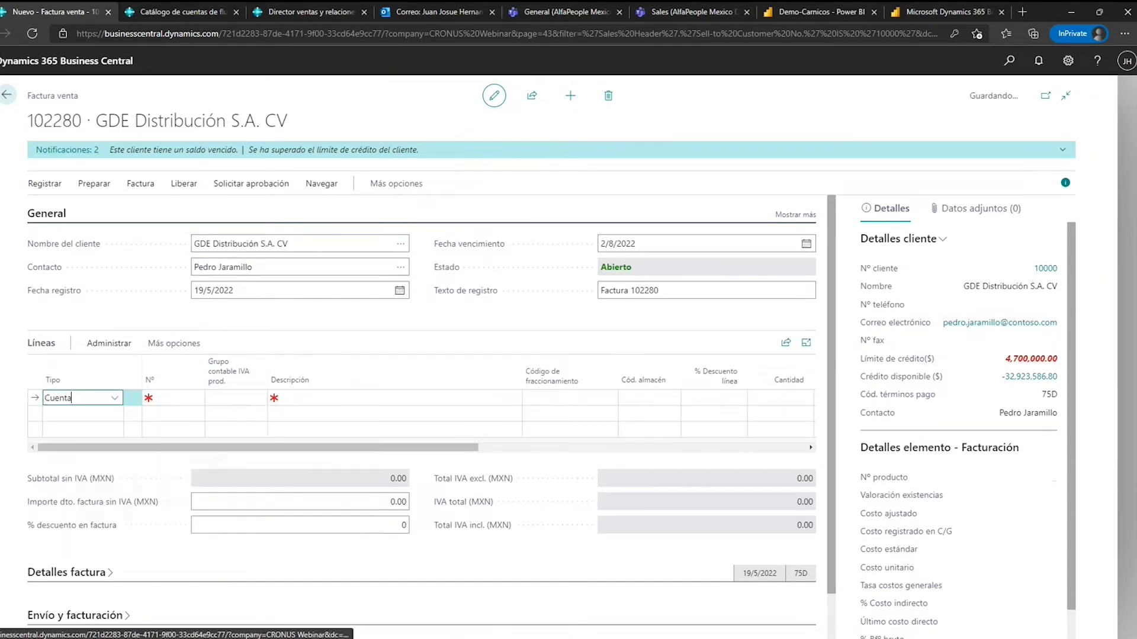
{"action": "key", "text": "Tab"}
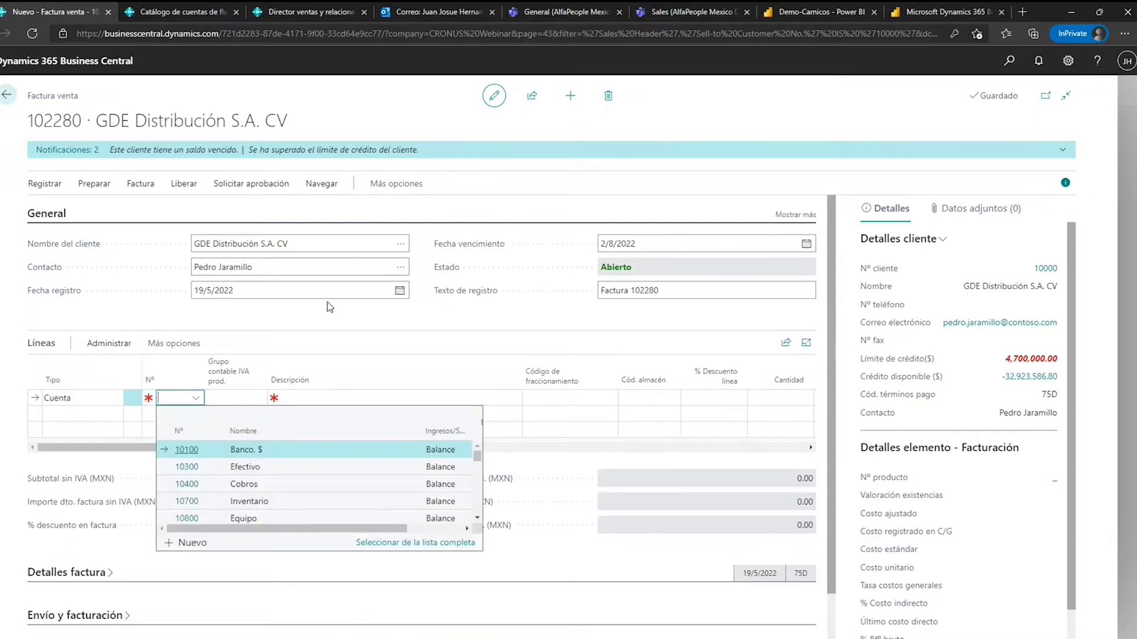
{"action": "type", "text": "4120"}
{"action": "key", "text": "Tab"}
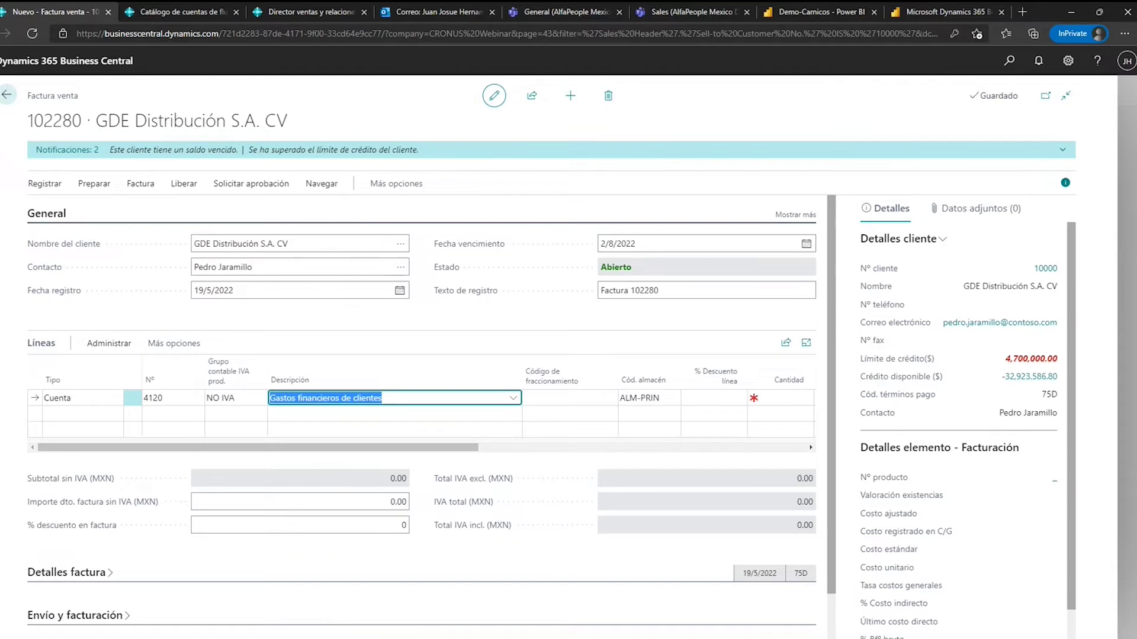
Set the invoice line's quantity to 1 and its unit price without IVA to 25,000.
{"action": "key", "text": "shift+Tab"}
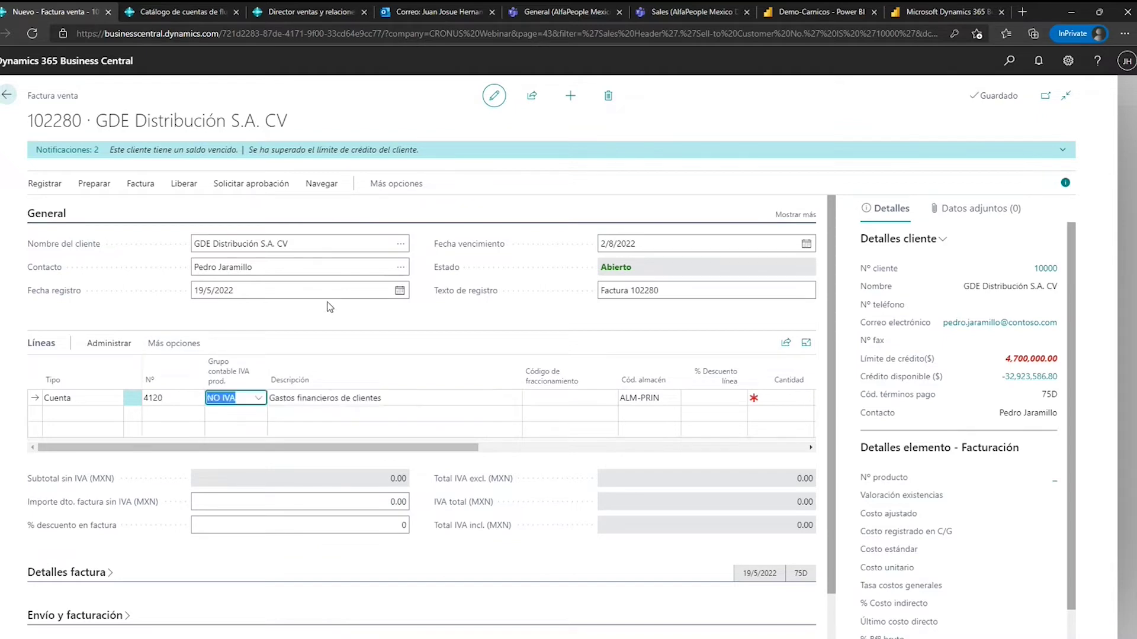
{"action": "key", "text": "Return"}
{"action": "key", "text": "Return"}
{"action": "key", "text": "Return"}
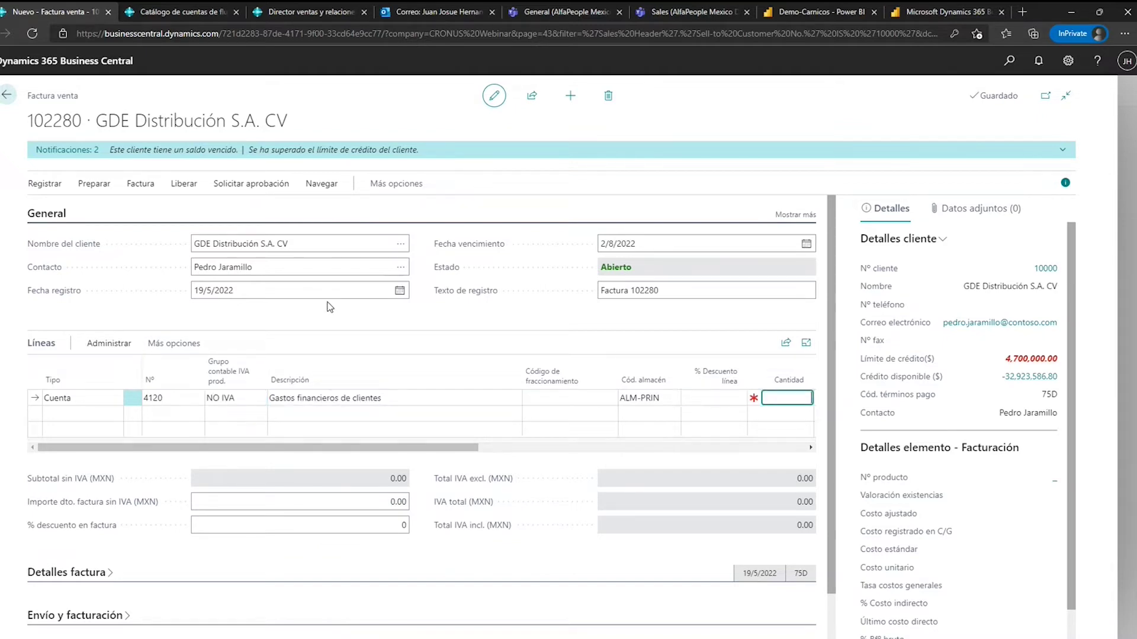
{"action": "type", "text": "1"}
{"action": "key", "text": "Return"}
{"action": "key", "text": "Return"}
{"action": "key", "text": "shift+Tab"}
{"action": "key", "text": "shift+Tab"}
{"action": "key", "text": "Return"}
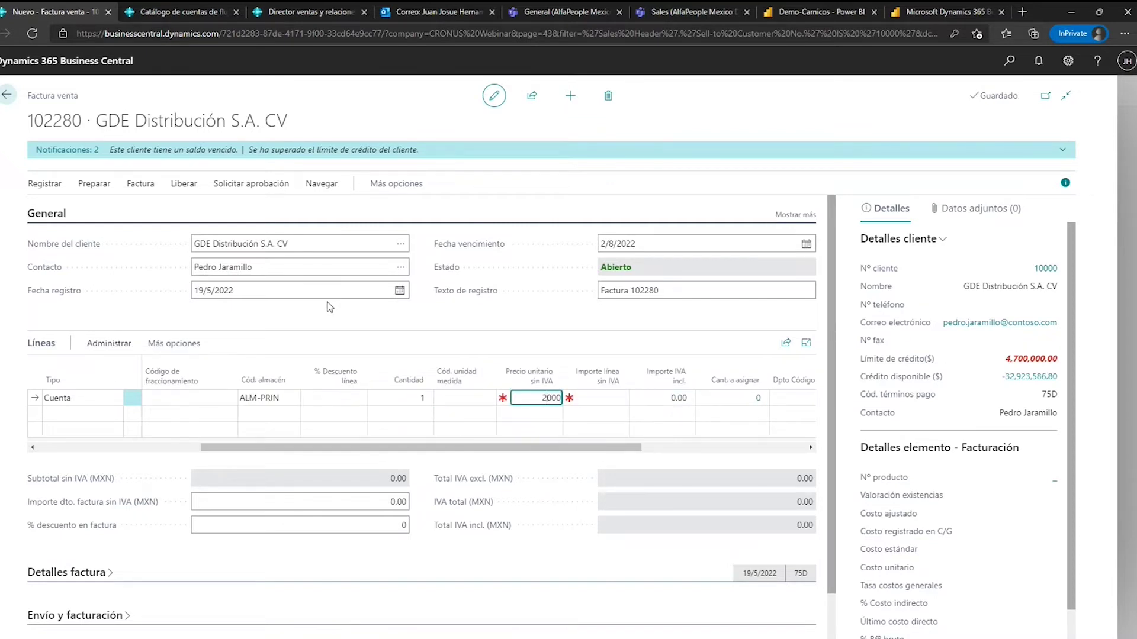
{"action": "type", "text": "5"}
{"action": "key", "text": "Return"}
{"action": "key", "text": "Return"}
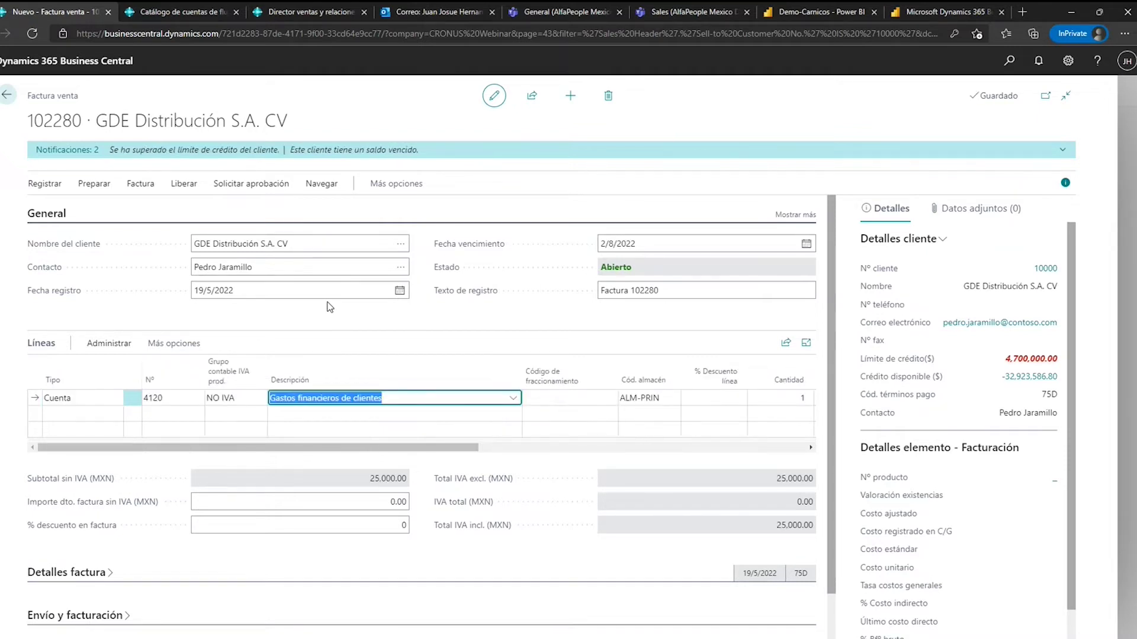
Change the invoice line's description to "Renta de bodega mes Noviembre 2021" and check the invoice total.
{"action": "type", "text": "Renta de bodega"}
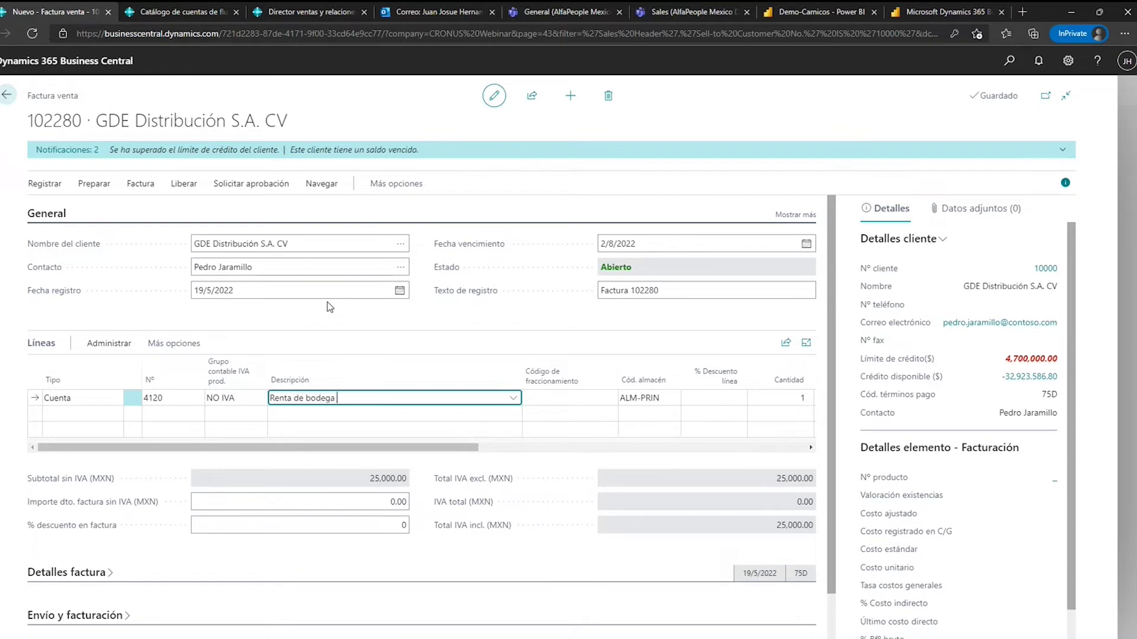
{"action": "type", "text": " mes Noviembre 2021"}
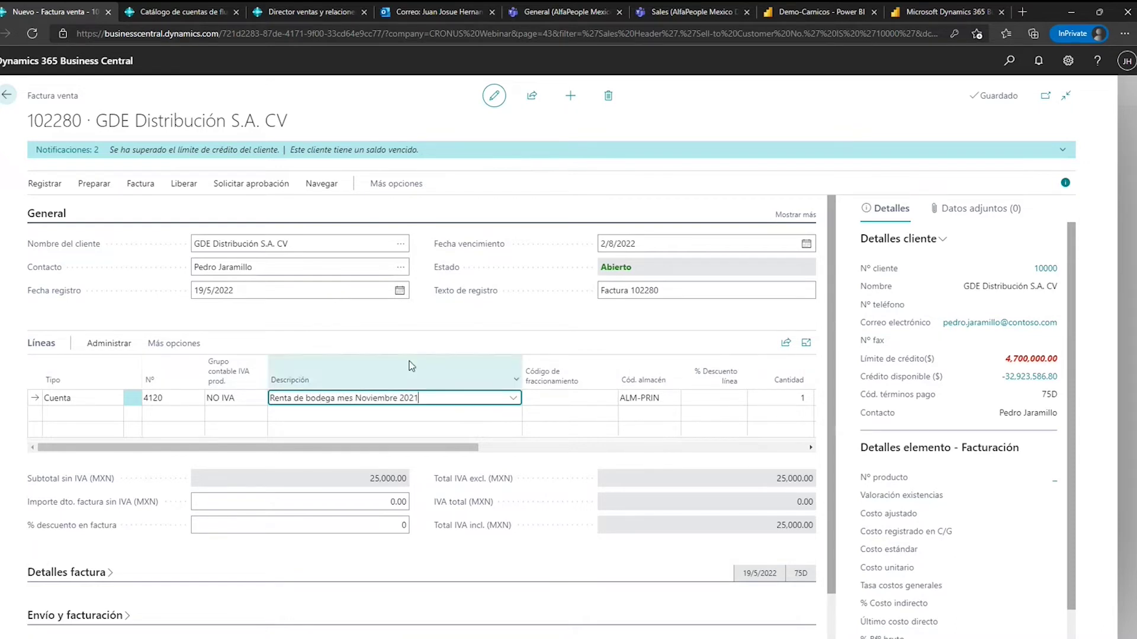
{"action": "key", "text": "Tab"}
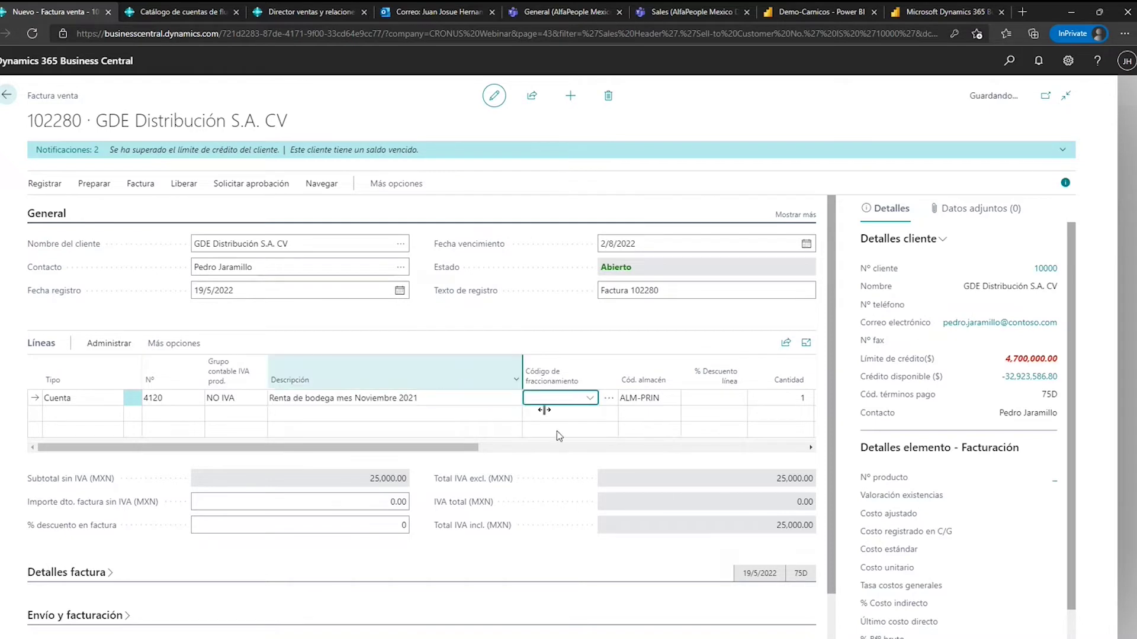
{"action": "left_click_drag", "start_coordinate": [778, 478], "coordinate": [816, 479]}
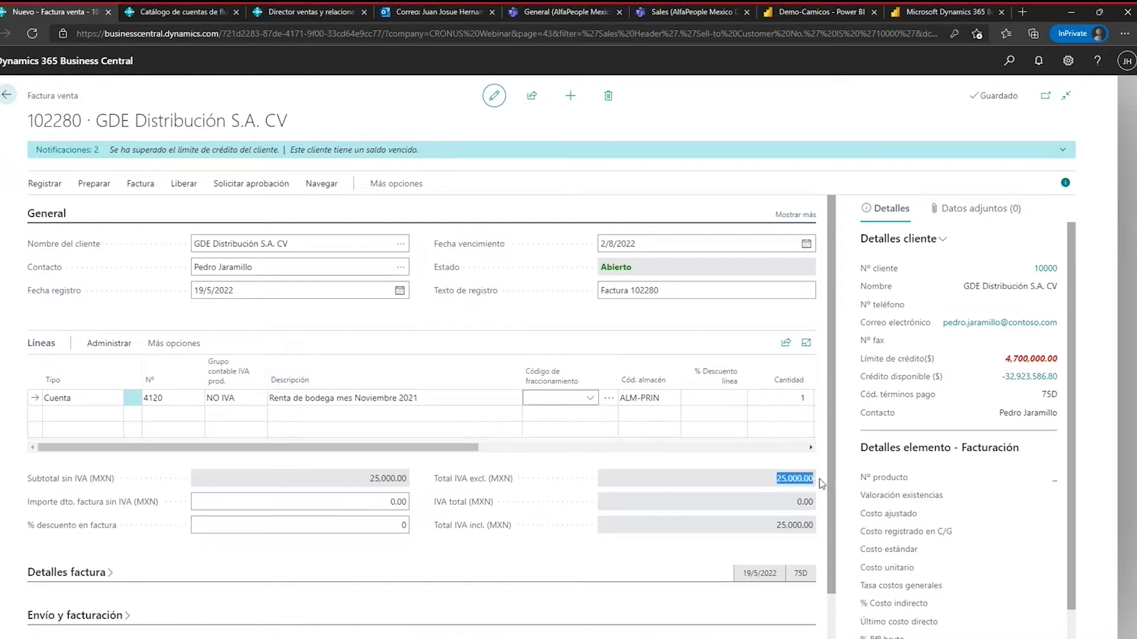
View the invoice's approval request options, and search for "flujo traba" to open the Flujos de trabajo list.
{"action": "left_click", "coordinate": [251, 184]}
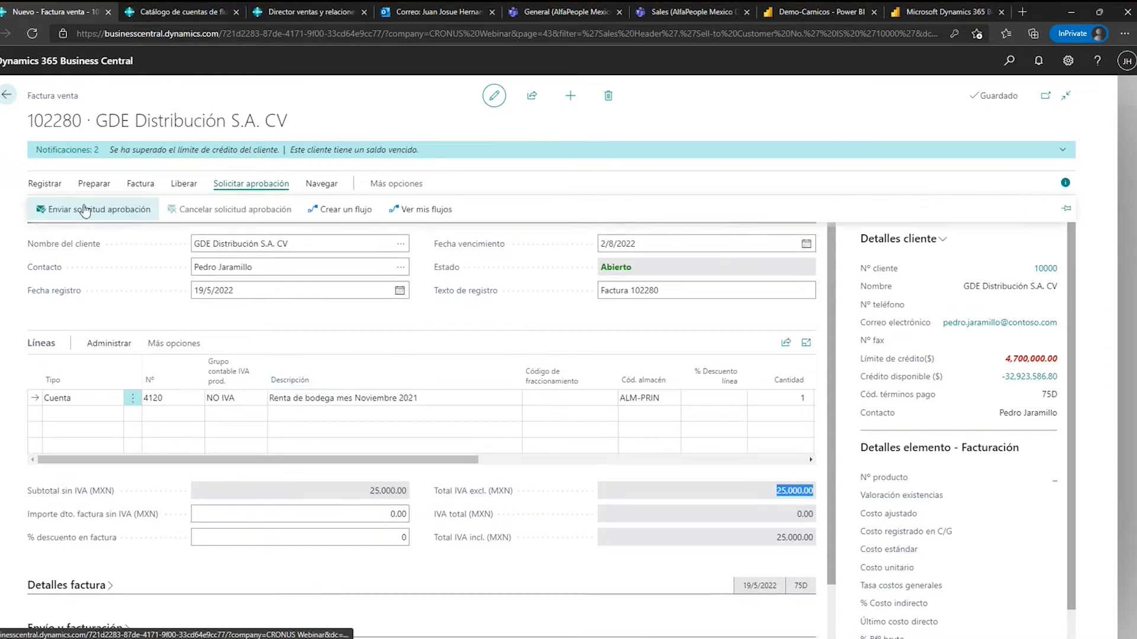
{"action": "left_click", "coordinate": [936, 119]}
{"action": "left_click", "coordinate": [1017, 55]}
{"action": "type", "text": "f"}
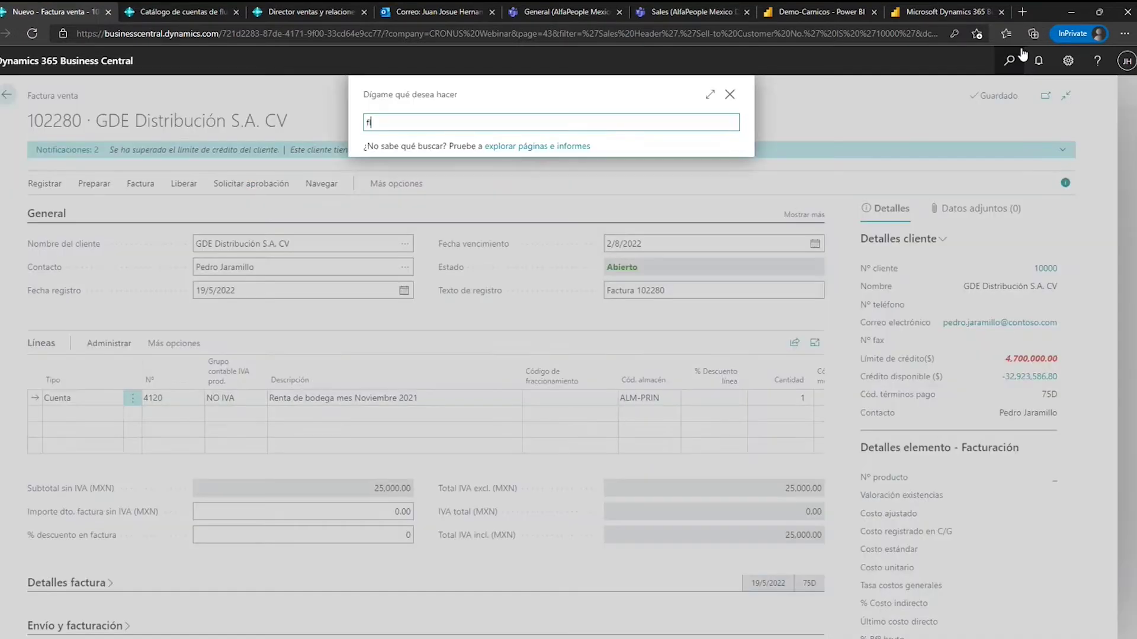
{"action": "type", "text": "lujo traba"}
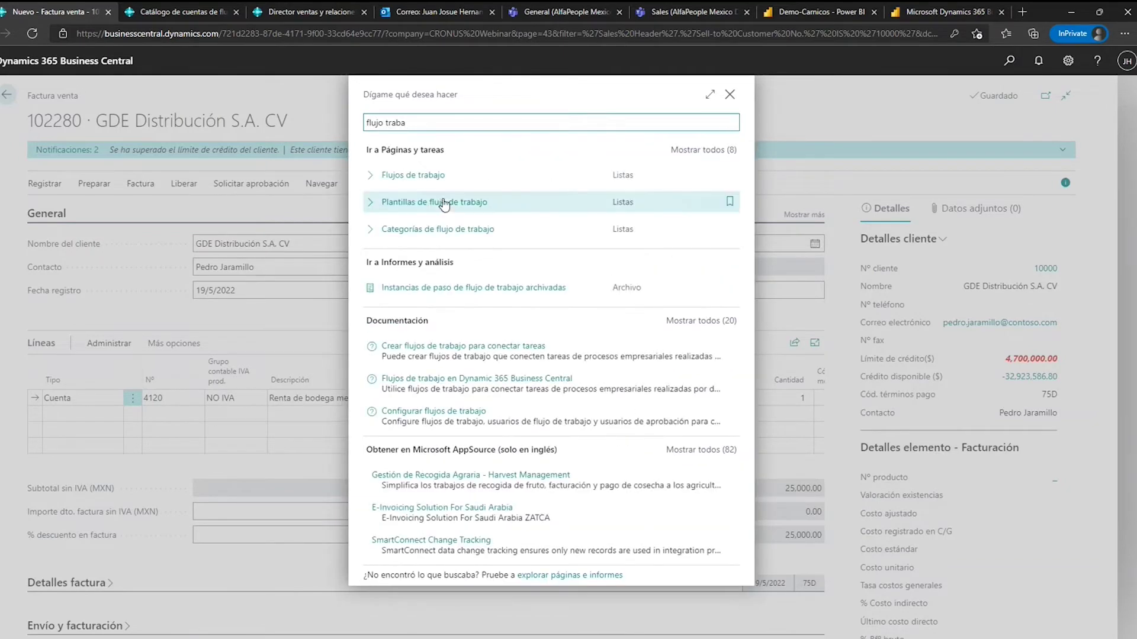
{"action": "left_click", "coordinate": [435, 177]}
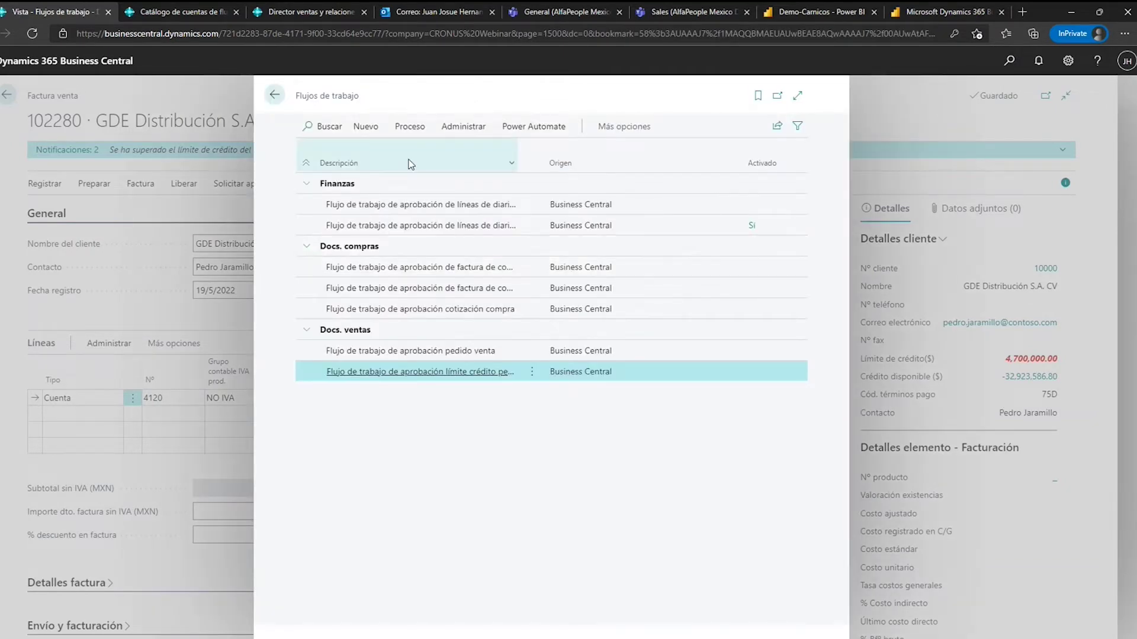
Browse the templates for a new workflow down to the Docs. ventas group, and return to the sales invoice without creating one.
{"action": "left_click", "coordinate": [365, 127]}
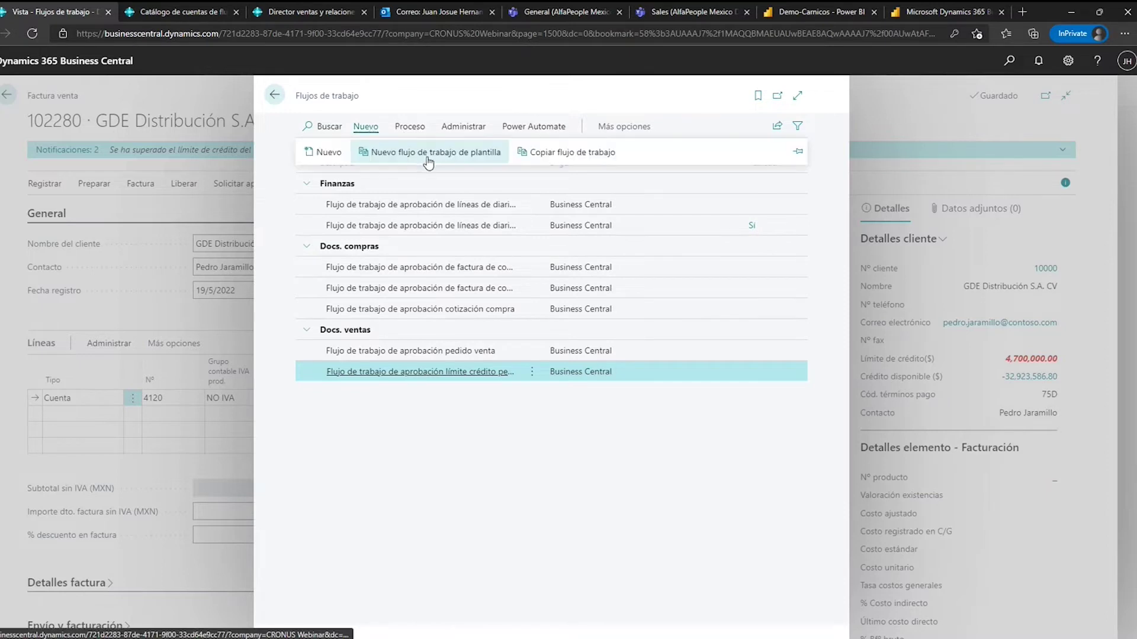
{"action": "left_click", "coordinate": [427, 157]}
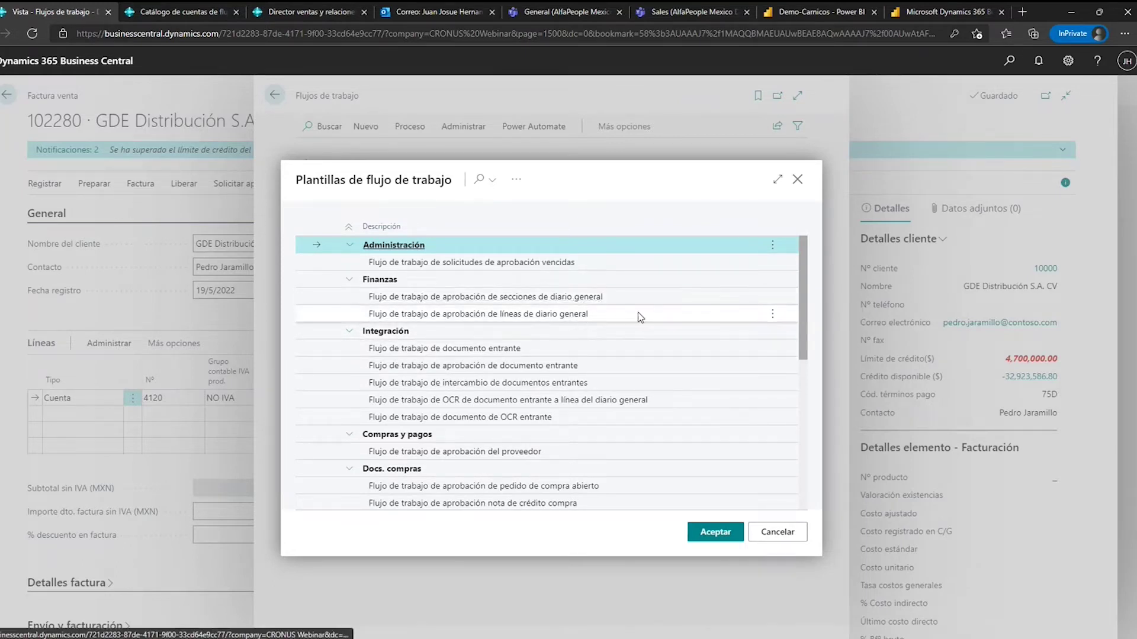
{"action": "scroll", "coordinate": [649, 311], "scroll_direction": "down", "scroll_amount": 2}
{"action": "scroll", "coordinate": [649, 311], "scroll_direction": "down", "scroll_amount": 1}
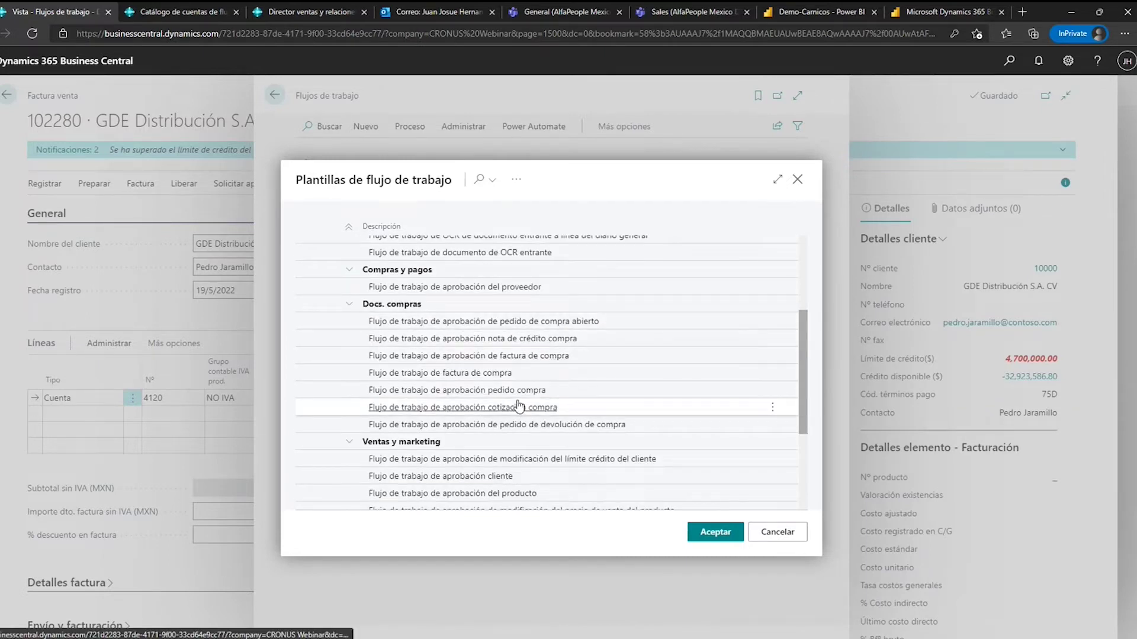
{"action": "scroll", "coordinate": [533, 400], "scroll_direction": "down", "scroll_amount": 2}
{"action": "scroll", "coordinate": [632, 414], "scroll_direction": "down", "scroll_amount": 1}
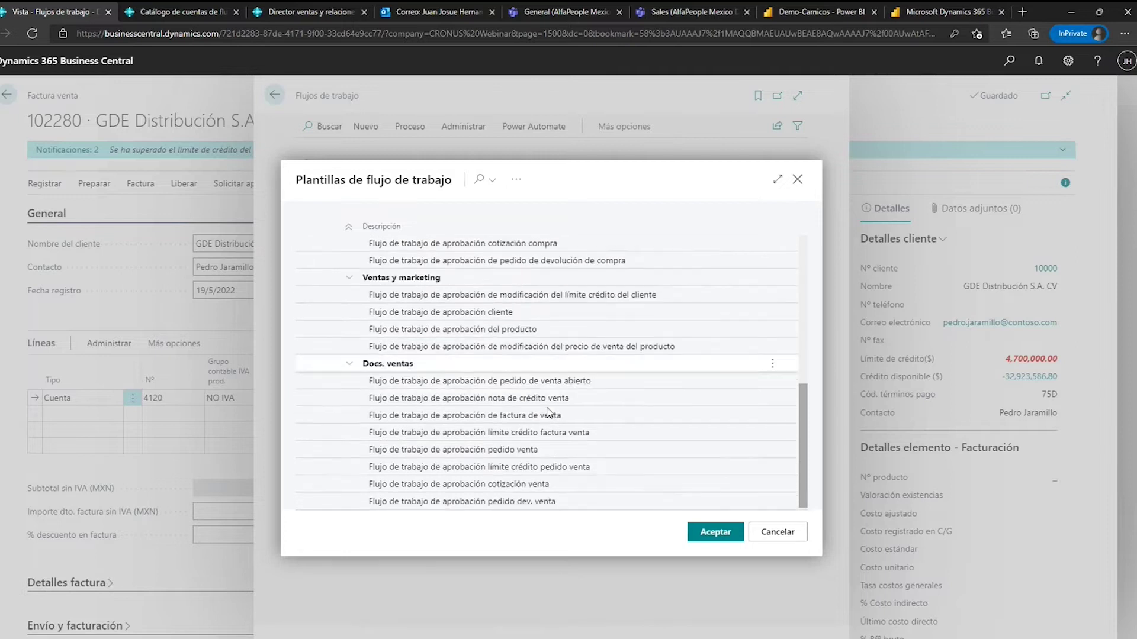
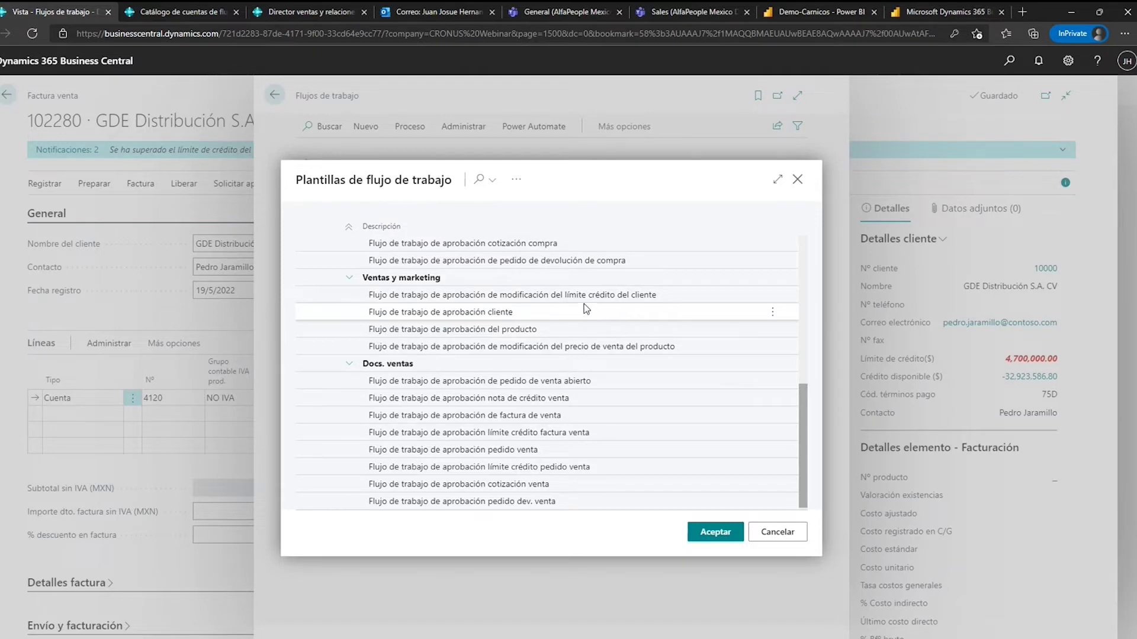
{"action": "key", "text": "Escape"}
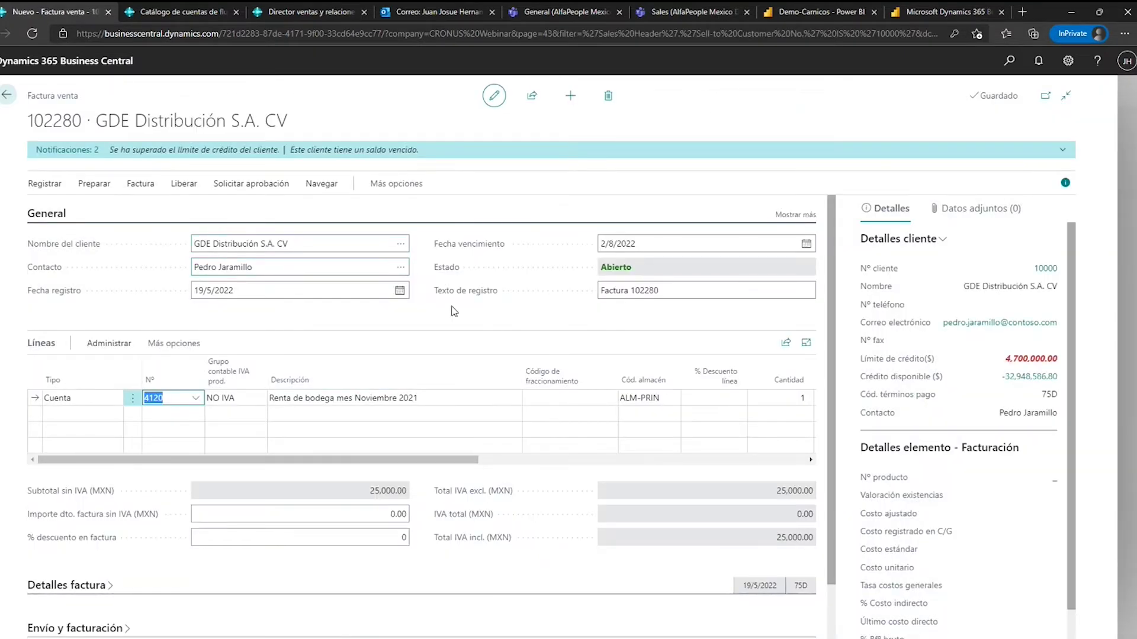
Post the sales invoice for the warehouse rent and open the posted invoice.
{"action": "left_click_drag", "start_coordinate": [441, 460], "coordinate": [274, 471]}
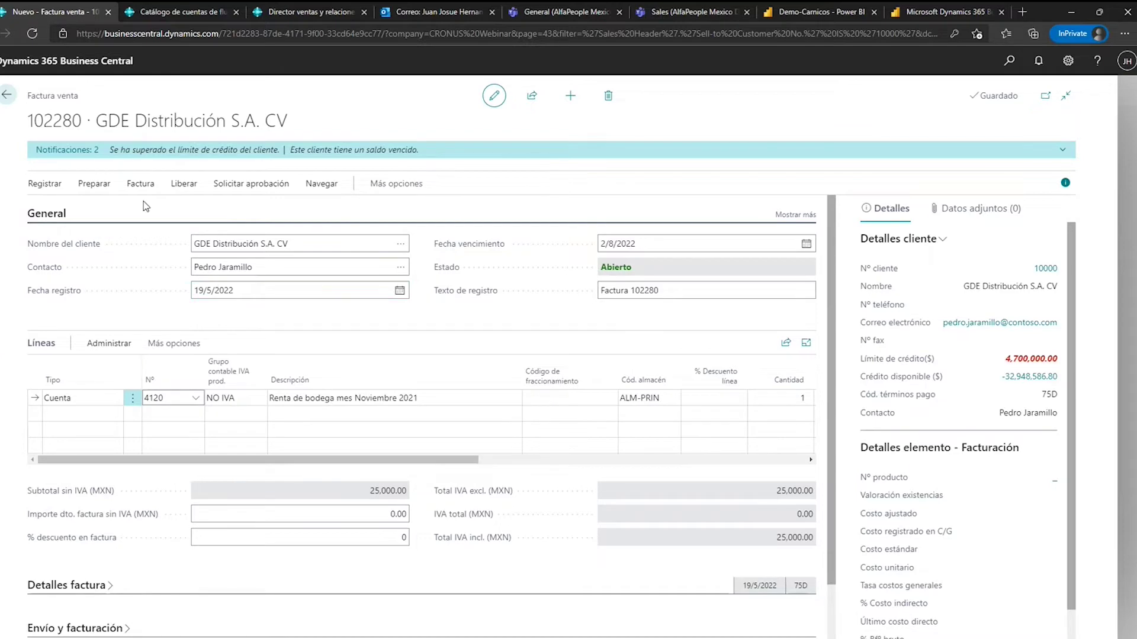
{"action": "left_click", "coordinate": [52, 187]}
{"action": "left_click", "coordinate": [57, 209]}
{"action": "left_click", "coordinate": [608, 389]}
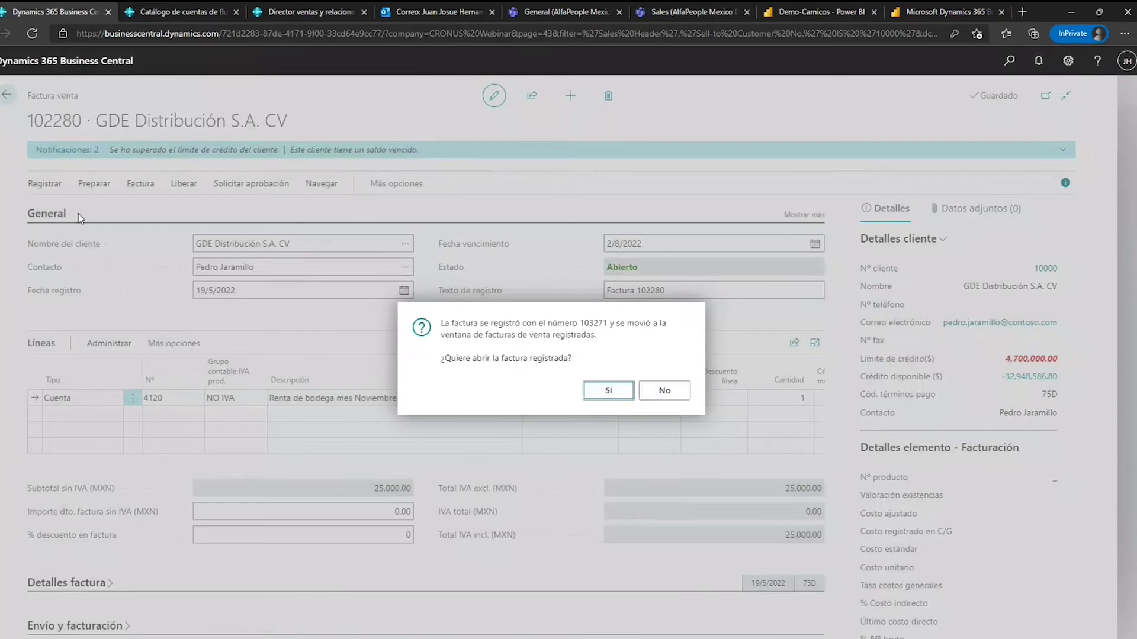
{"action": "key", "text": "Return"}
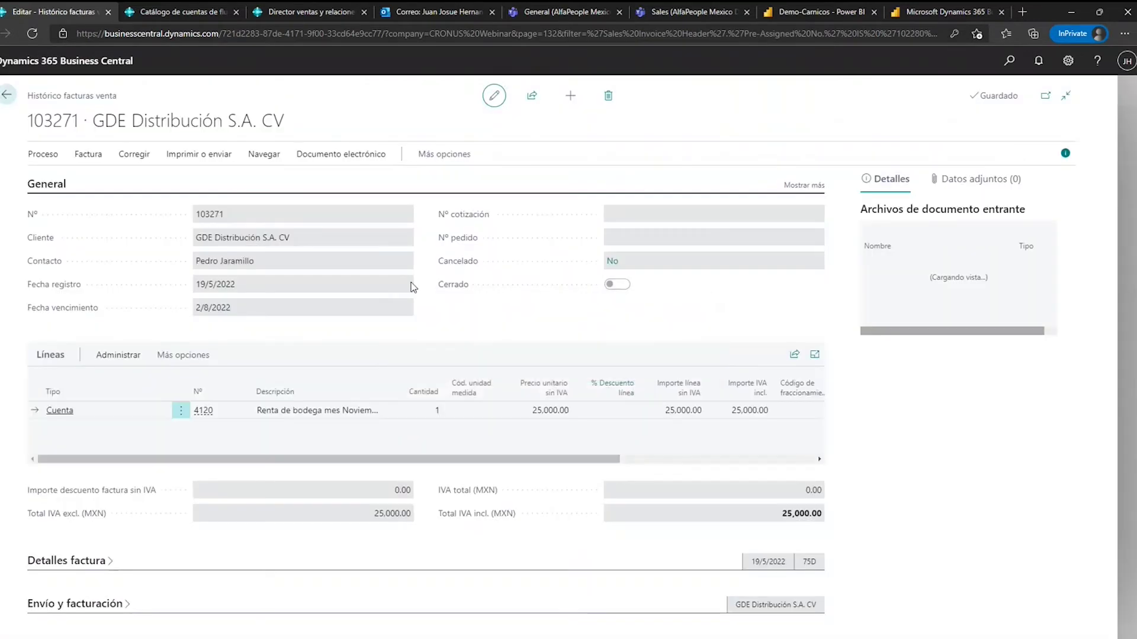
Review the number and line of the posted invoice, and return to the customer card.
{"action": "double_click", "coordinate": [225, 219]}
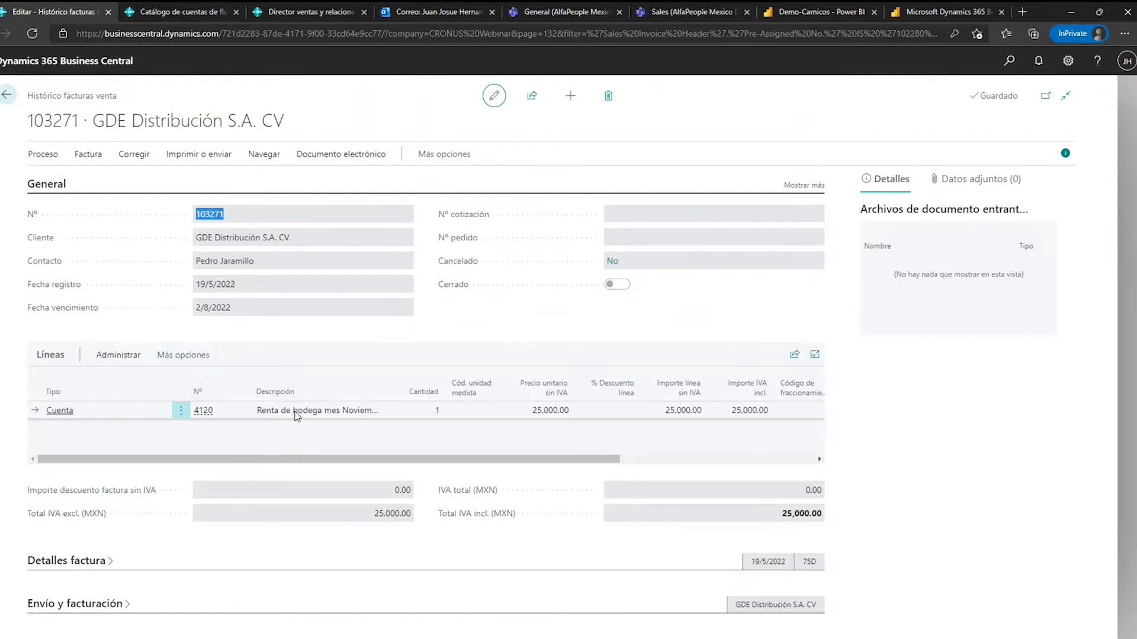
{"action": "left_click", "coordinate": [363, 425]}
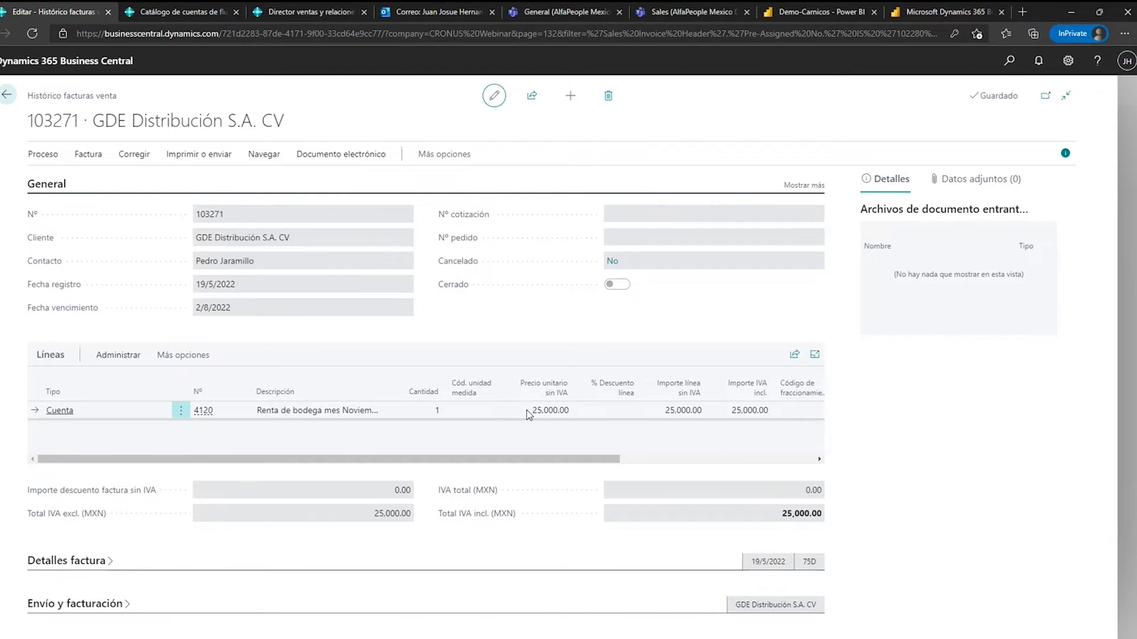
{"action": "key", "text": "shift+F7"}
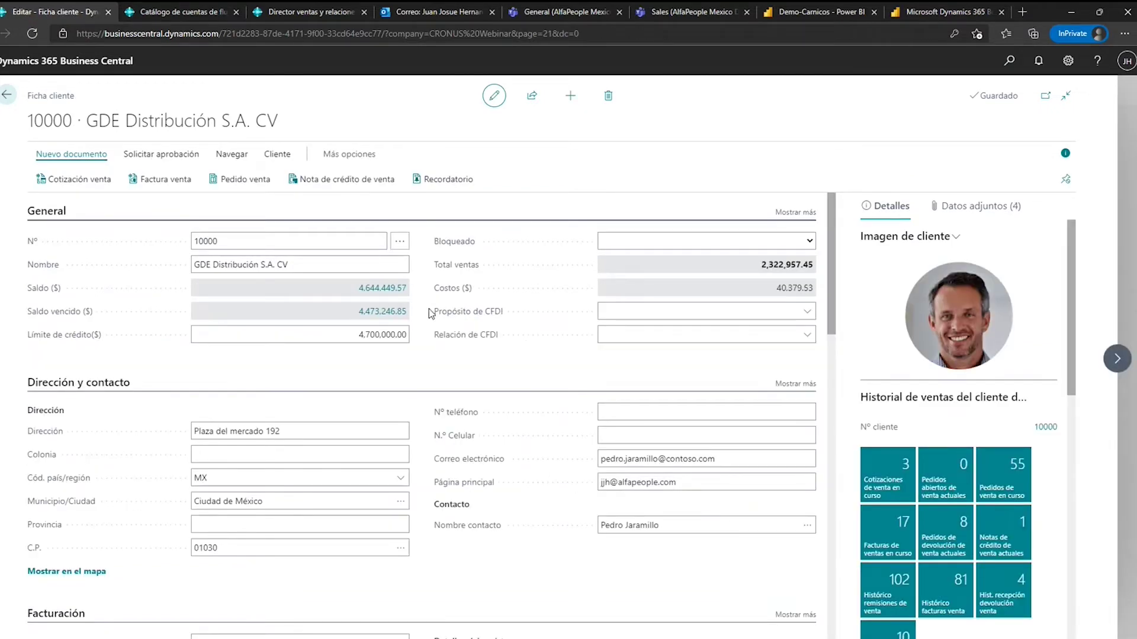
Create a new sales credit memo for GDE Distribución S.A. CV and collapse its General details.
{"action": "mouse_move", "coordinate": [436, 265]}
{"action": "left_click", "coordinate": [347, 179]}
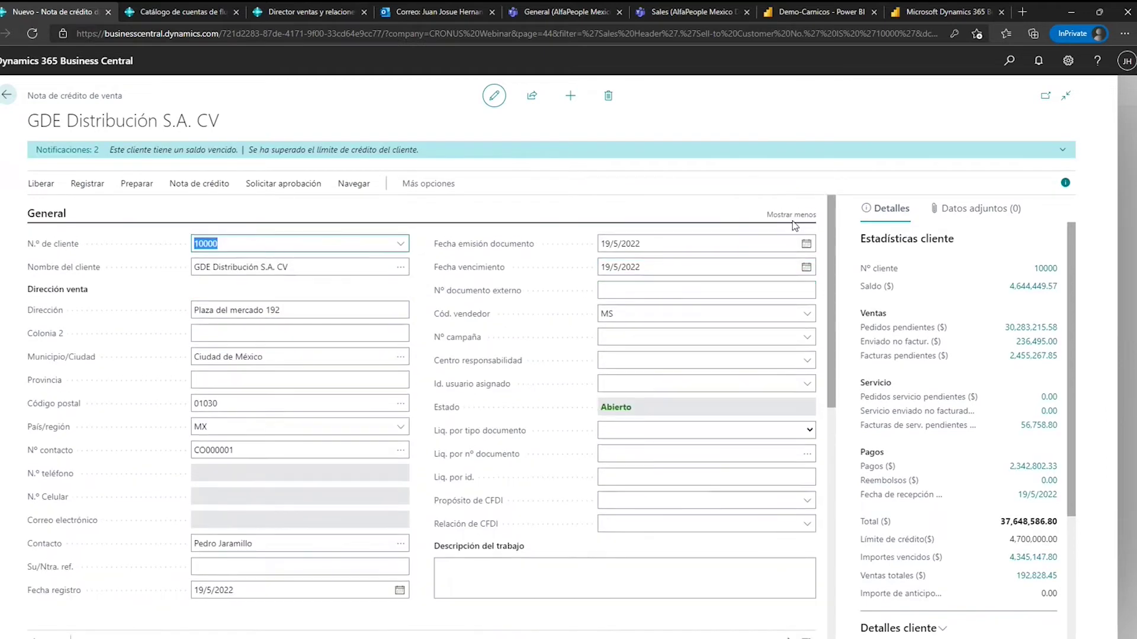
{"action": "left_click", "coordinate": [792, 218]}
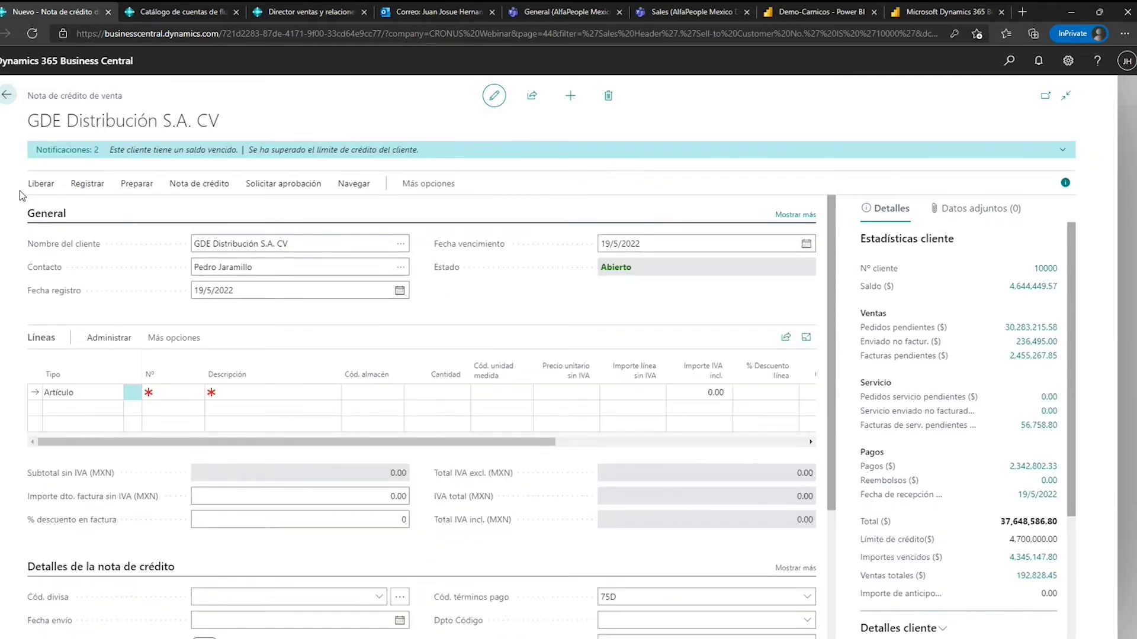
Set the credit memo's first line to type Cuenta with ledger account 4120.
{"action": "left_click", "coordinate": [79, 392]}
{"action": "type", "text": "c"}
{"action": "key", "text": "Tab"}
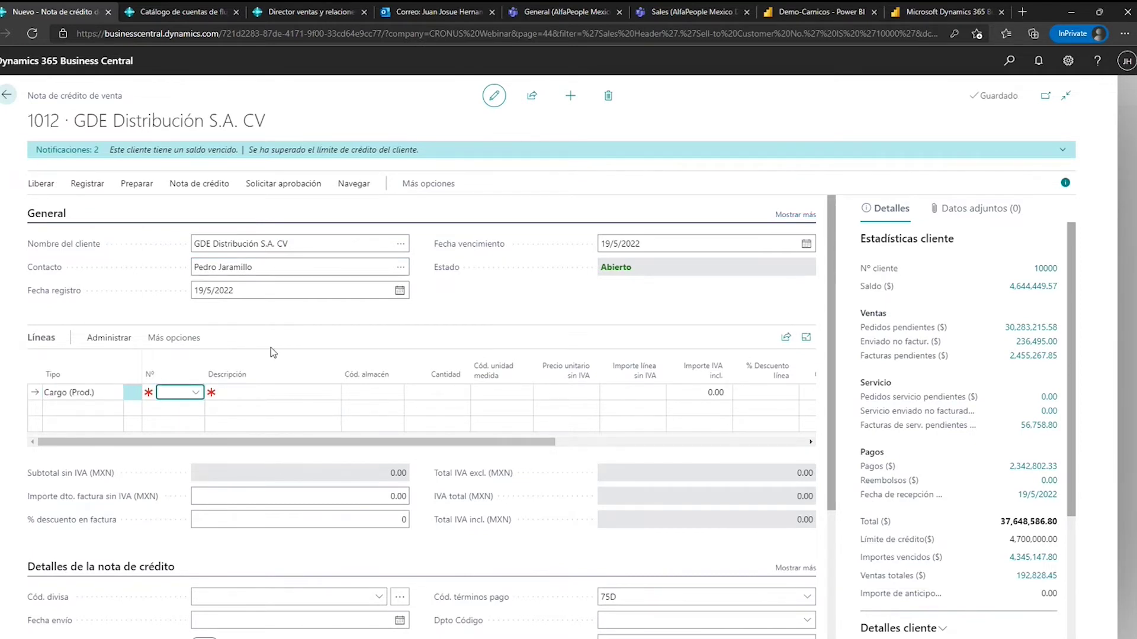
{"action": "type", "text": "4120"}
{"action": "key", "text": "Tab"}
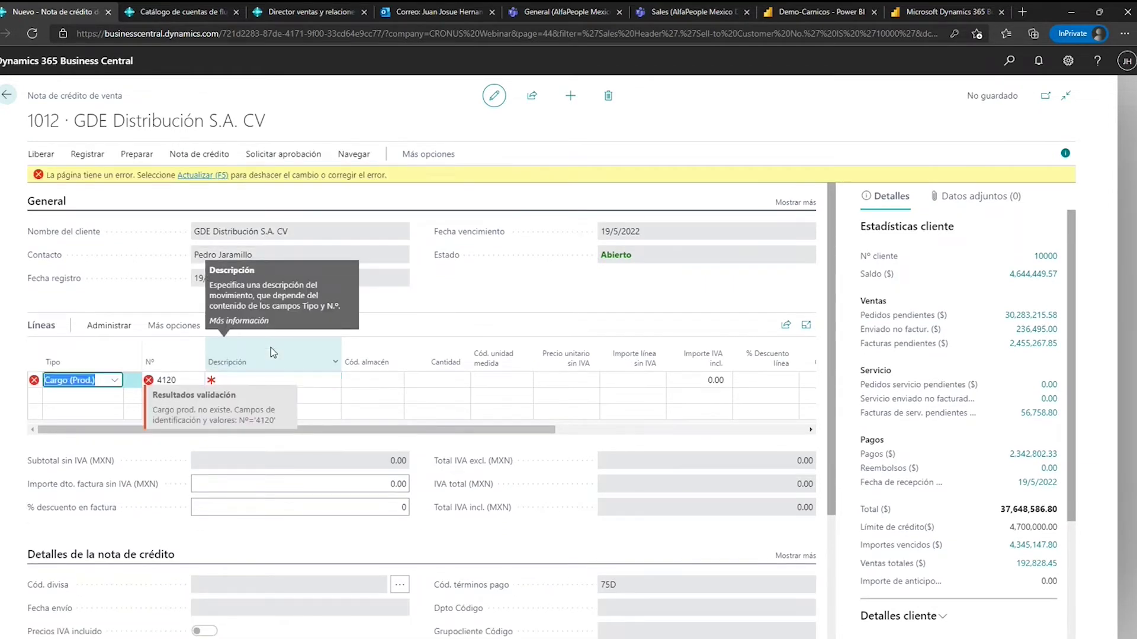
{"action": "key", "text": "alt+Down"}
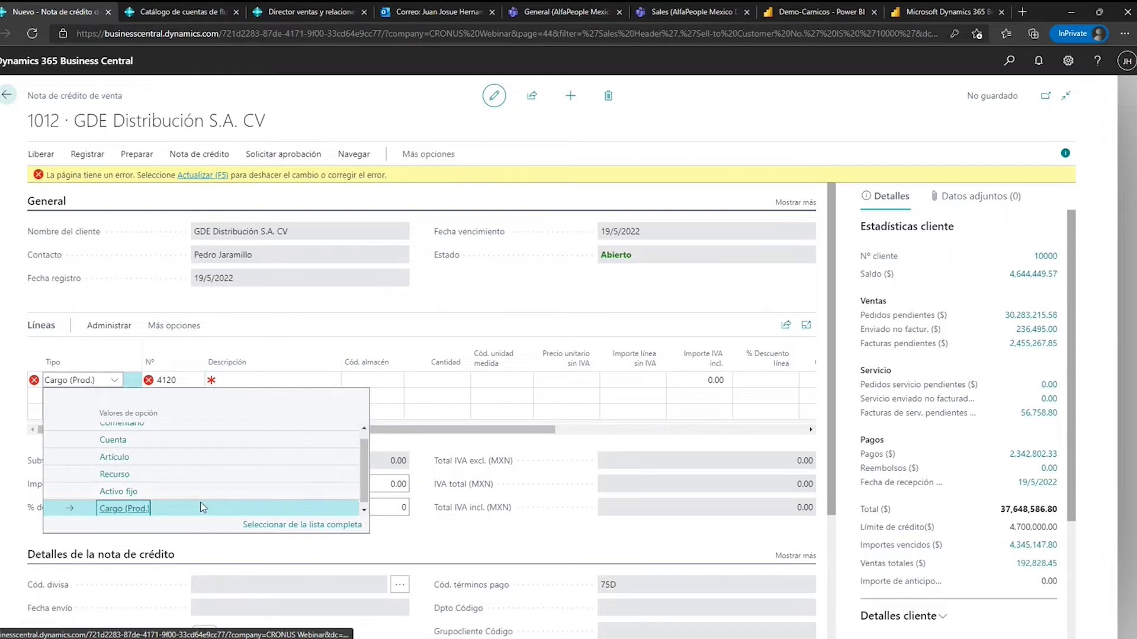
{"action": "left_click", "coordinate": [195, 439]}
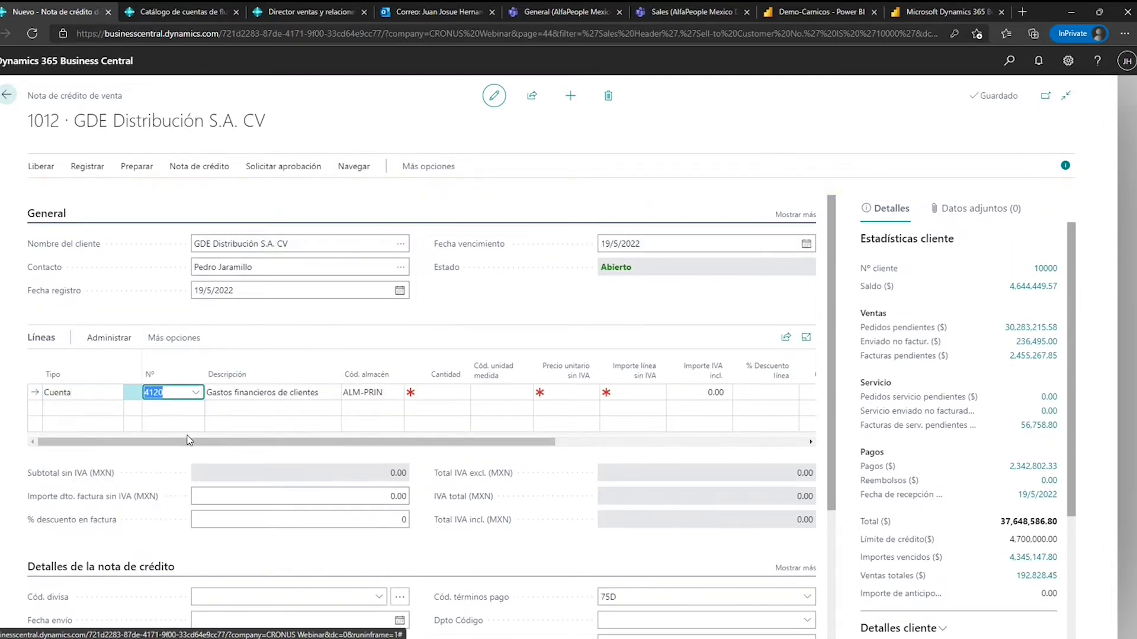
Describe the line as "Descuento por diferencia en precio", with quantity 1 and a unit price of 5,000.
{"action": "key", "text": "Tab"}
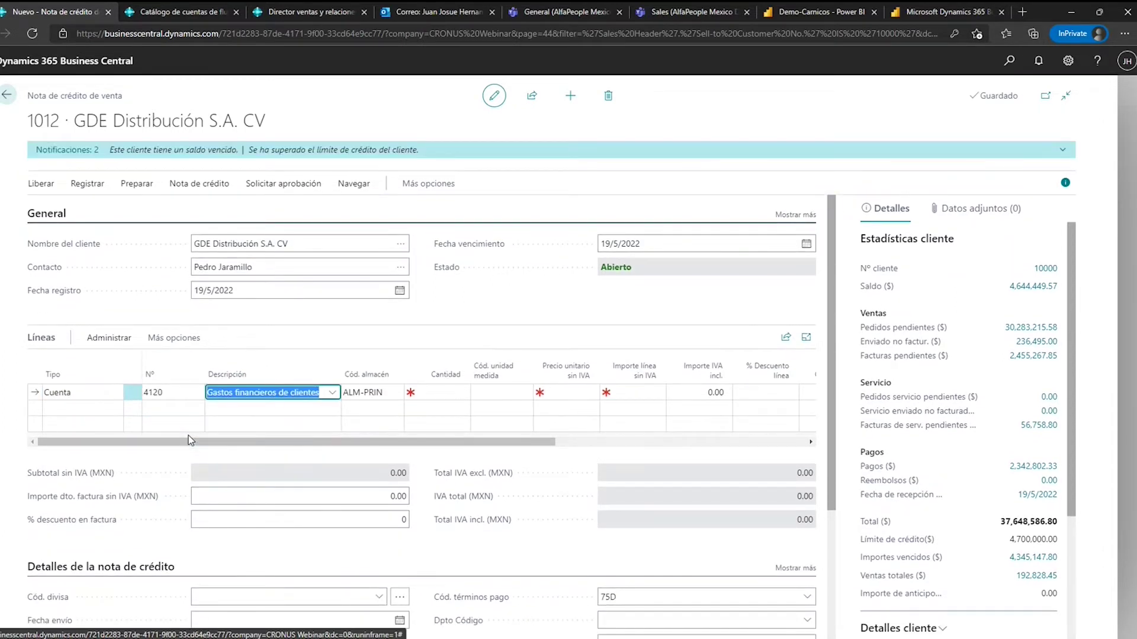
{"action": "type", "text": "Descuento por dife"}
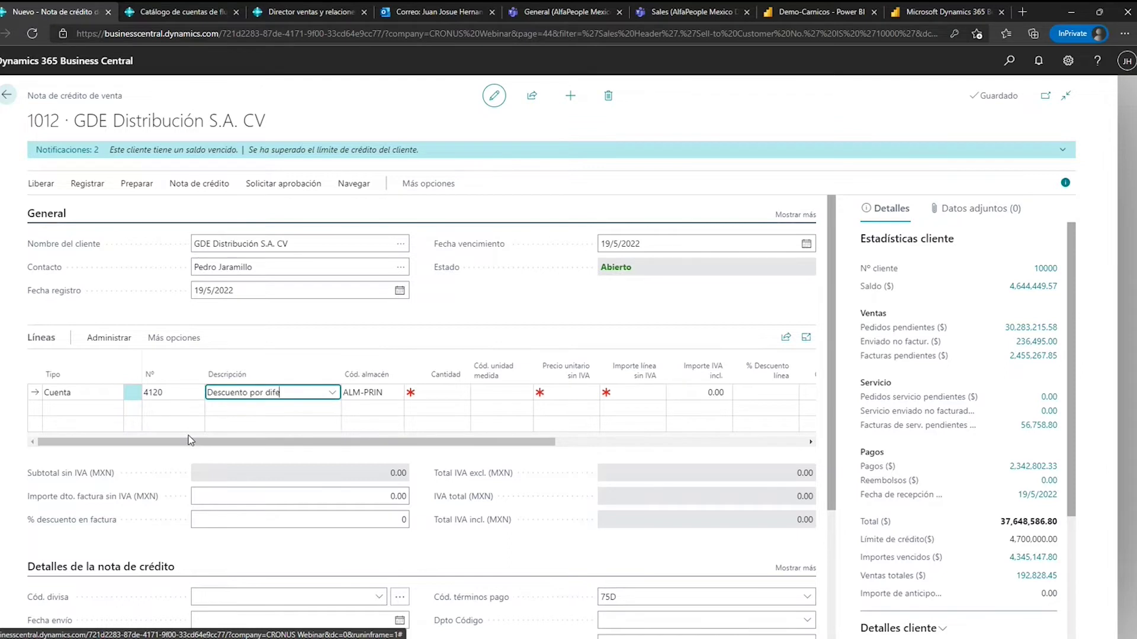
{"action": "type", "text": "rencia en precio"}
{"action": "key", "text": "Tab"}
{"action": "type", "text": "1"}
{"action": "key", "text": "Tab"}
{"action": "type", "text": "5,000"}
{"action": "key", "text": "Tab"}
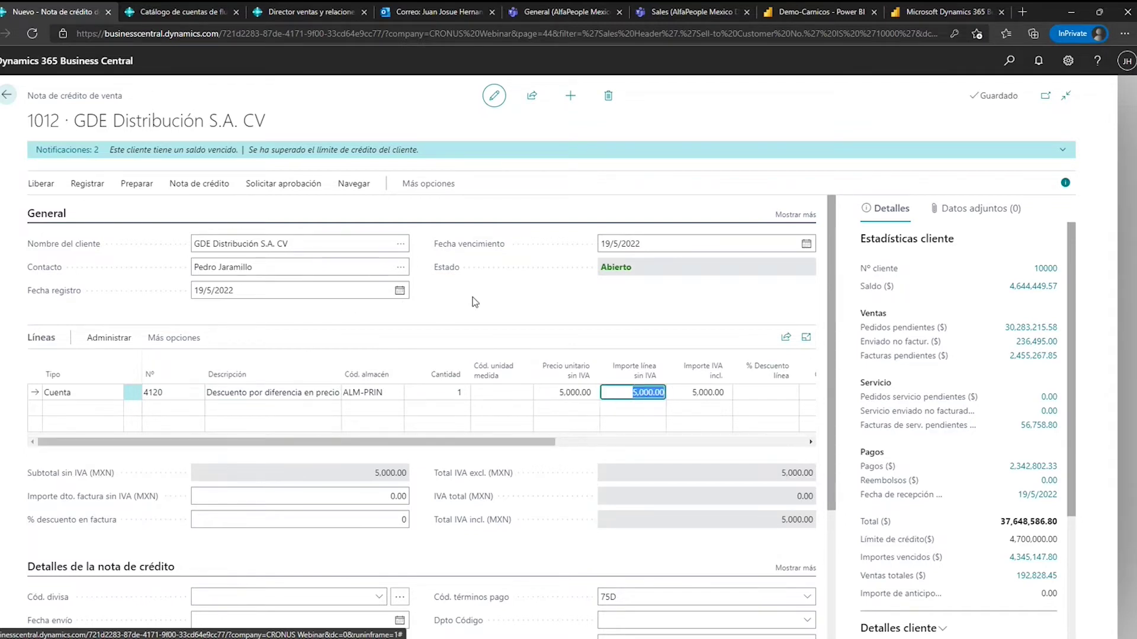
{"action": "scroll", "coordinate": [498, 264], "scroll_direction": "down", "scroll_amount": 1}
{"action": "scroll", "coordinate": [498, 265], "scroll_direction": "up", "scroll_amount": 1}
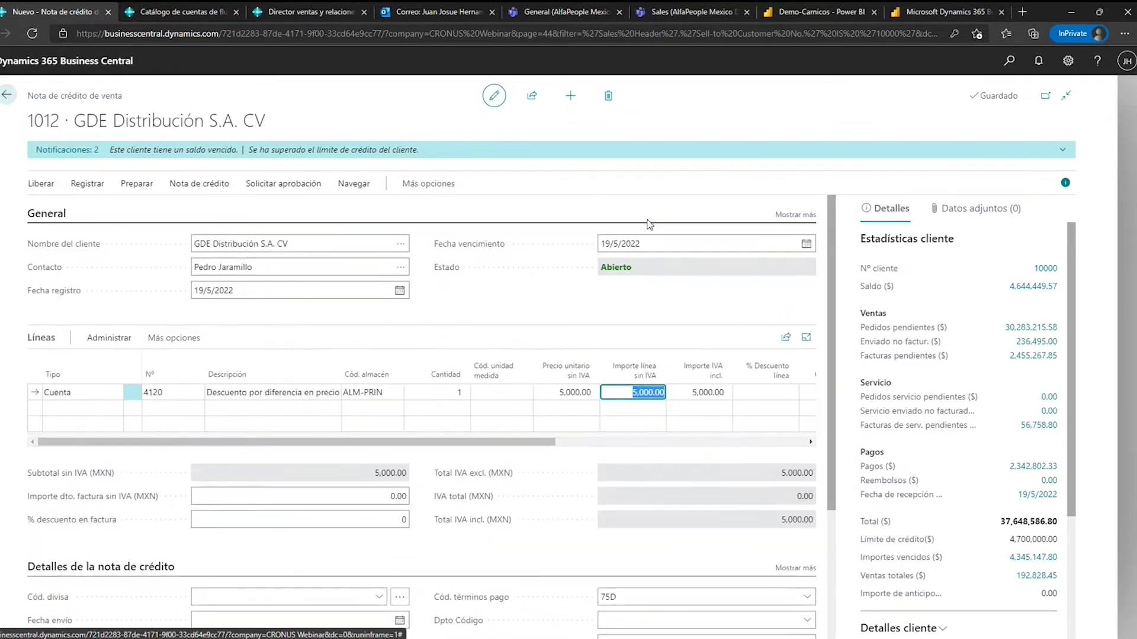
Expand the General details and apply the credit memo to document type Factura, number 103271.
{"action": "left_click", "coordinate": [791, 215]}
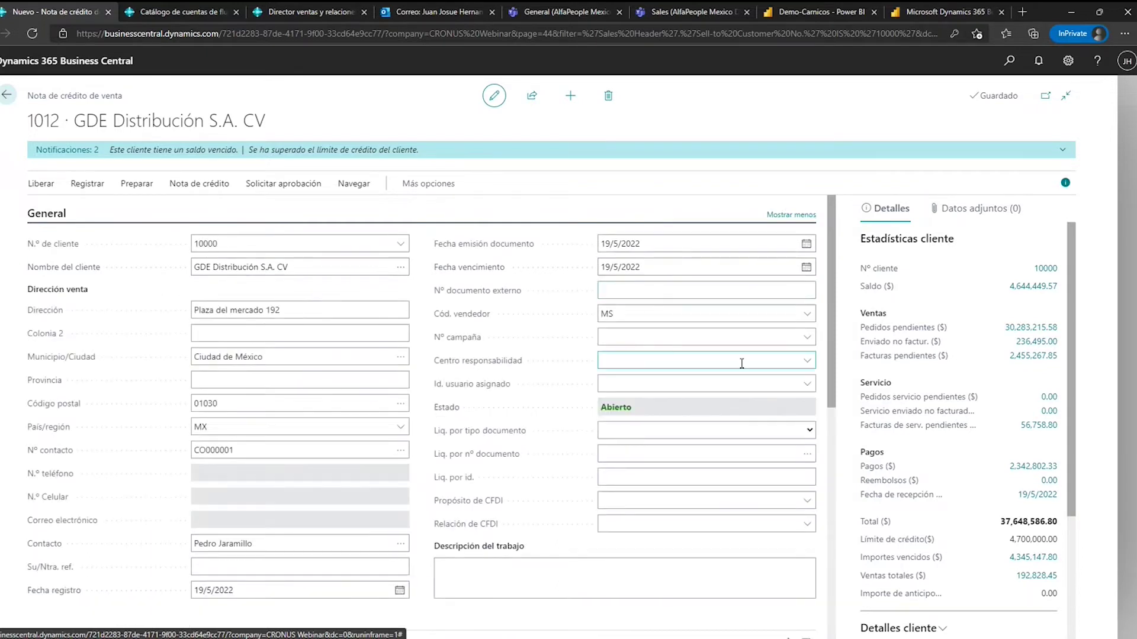
{"action": "left_click", "coordinate": [809, 431]}
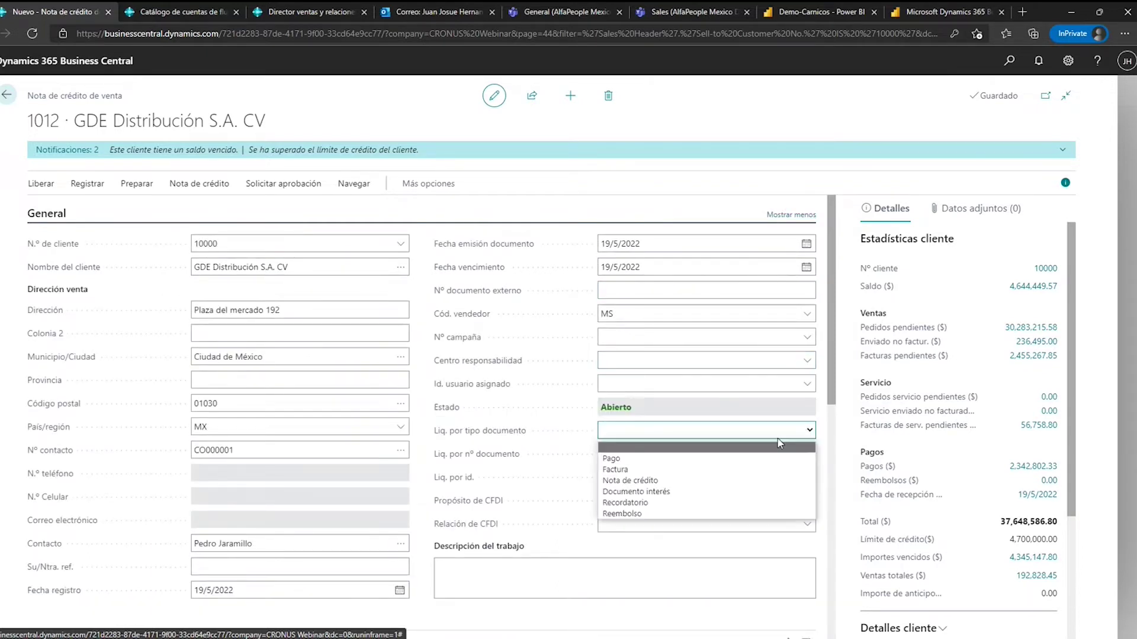
{"action": "left_click", "coordinate": [750, 469]}
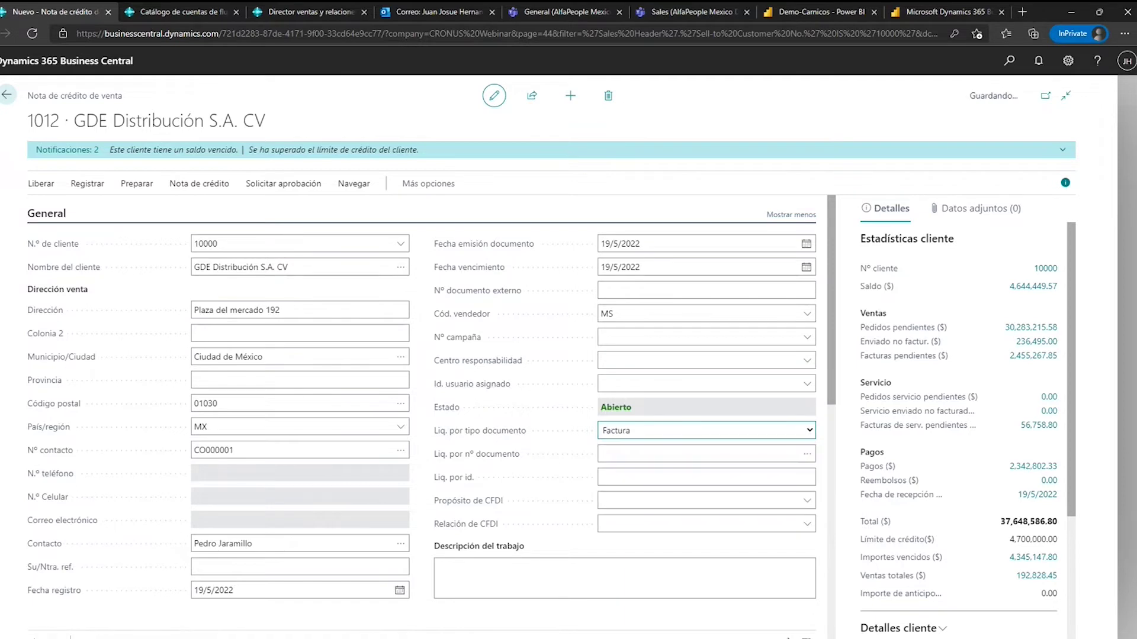
{"action": "left_click", "coordinate": [636, 459]}
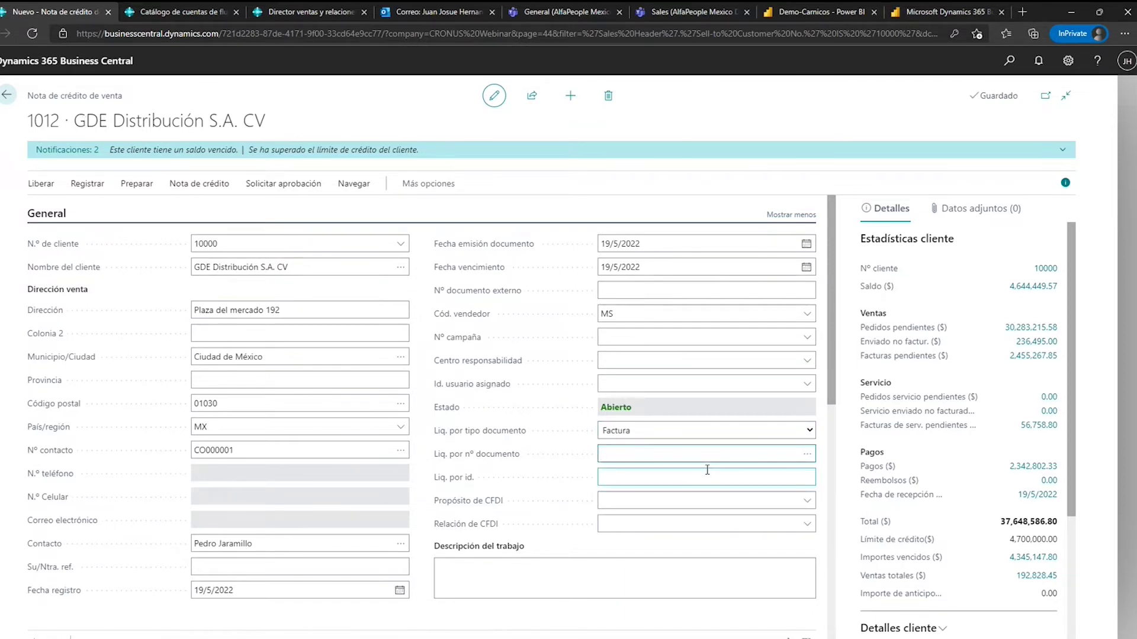
{"action": "type", "text": "103271"}
{"action": "key", "text": "Tab"}
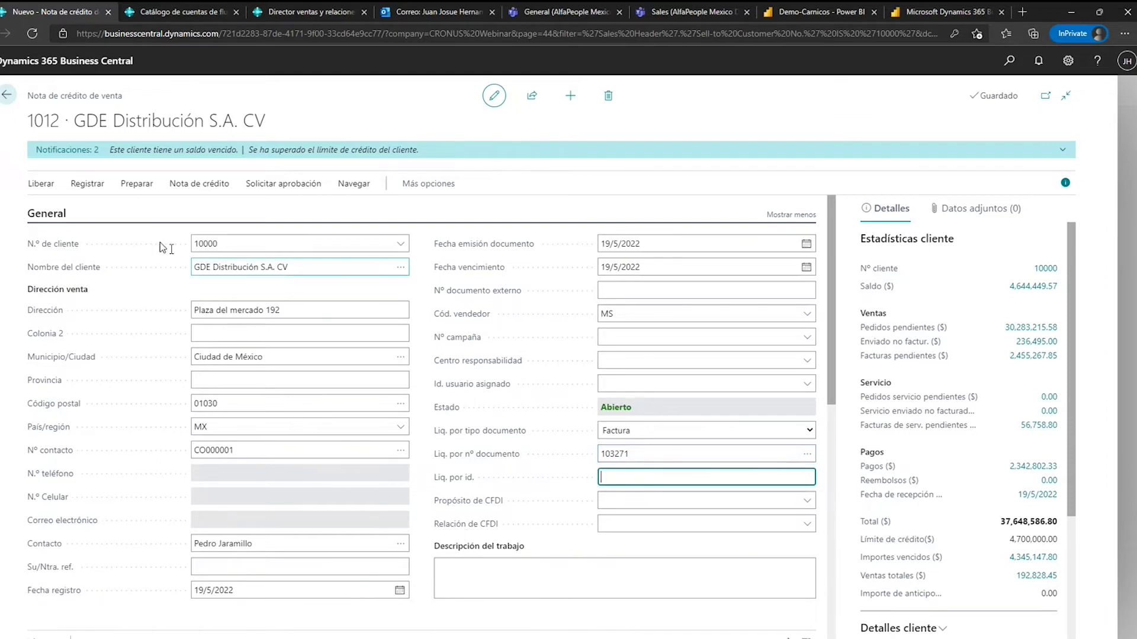
Post the credit memo, open the posted document, and return to the customer card.
{"action": "left_click", "coordinate": [87, 185]}
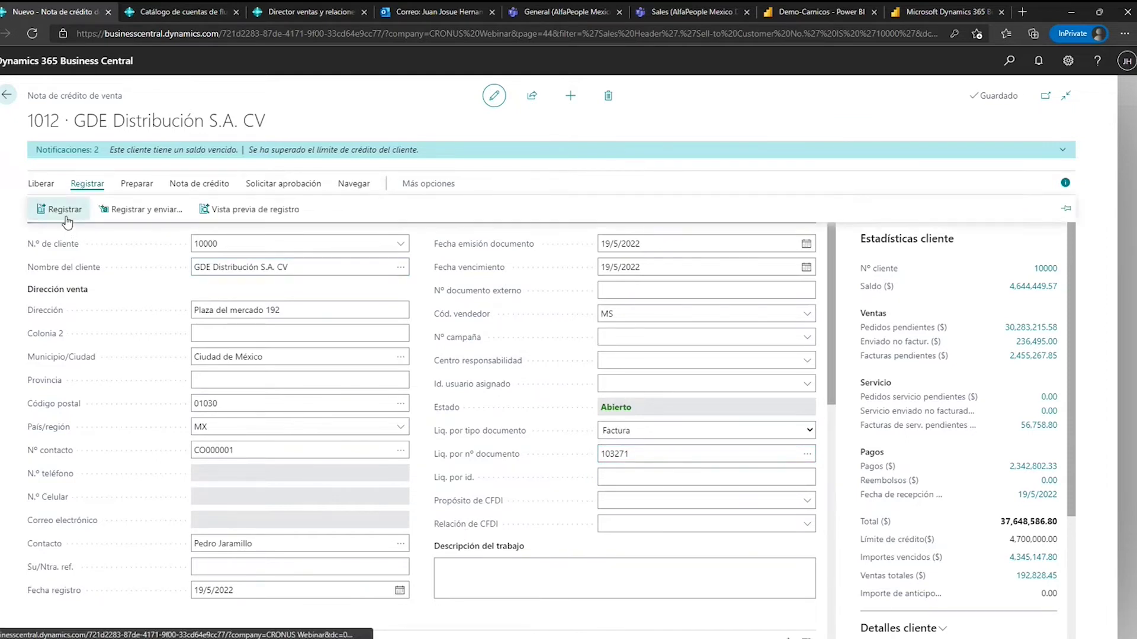
{"action": "left_click", "coordinate": [65, 212]}
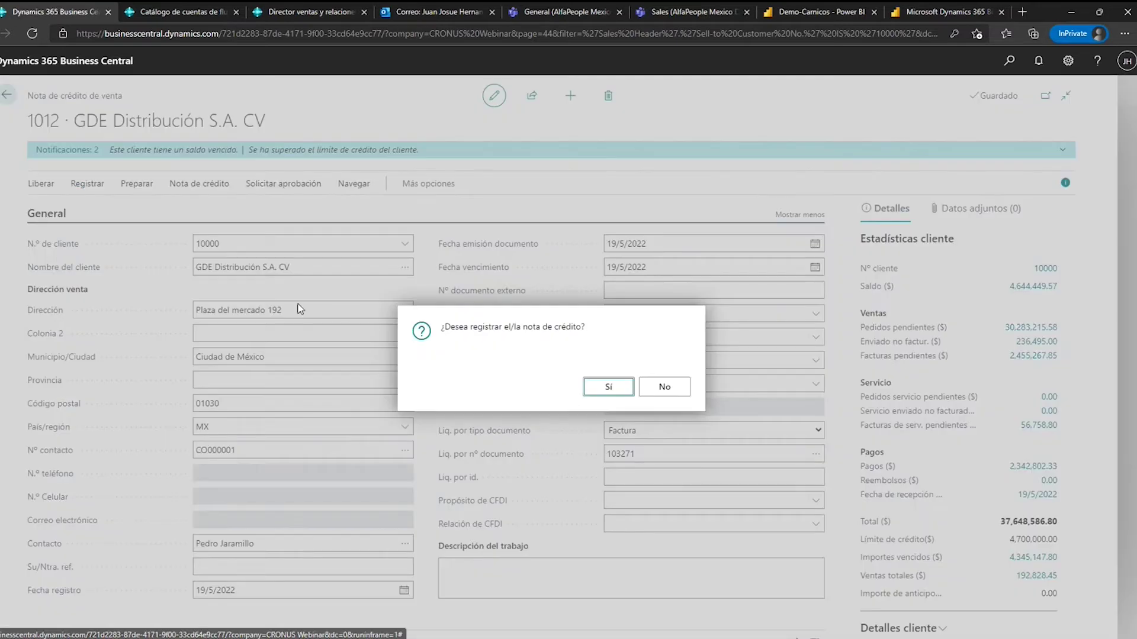
{"action": "key", "text": "Return"}
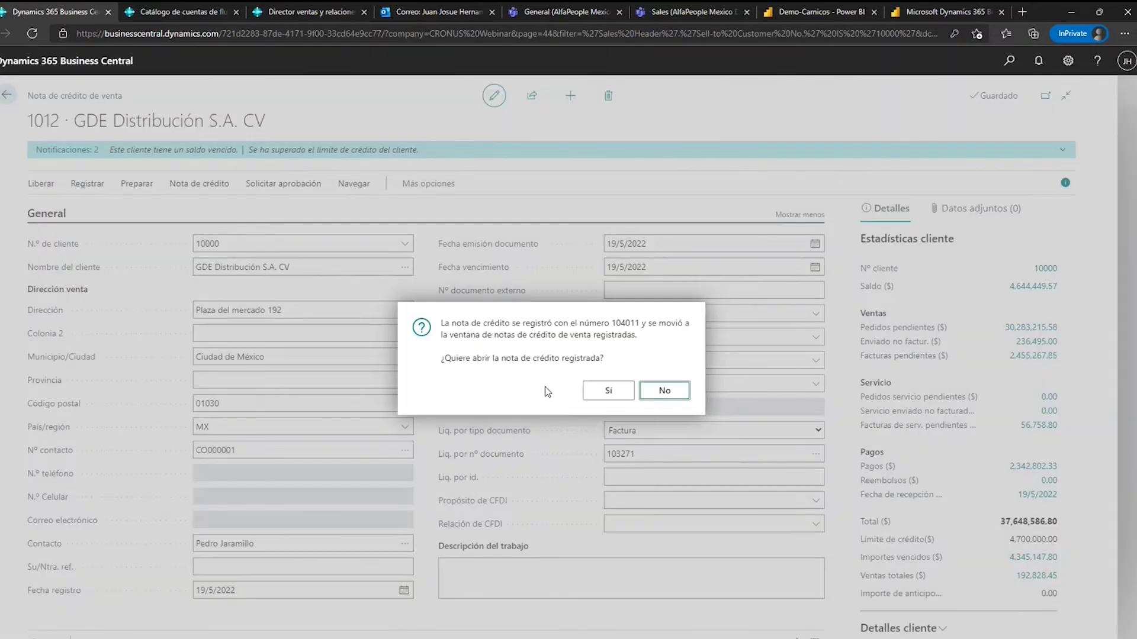
{"action": "key", "text": "Return"}
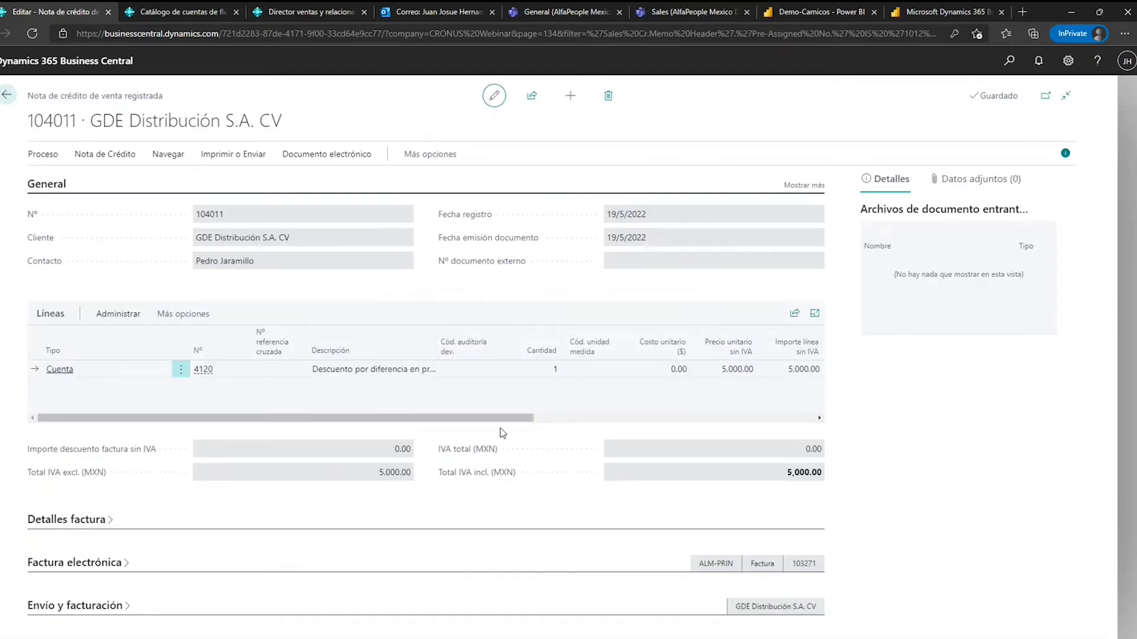
{"action": "key", "text": "Escape"}
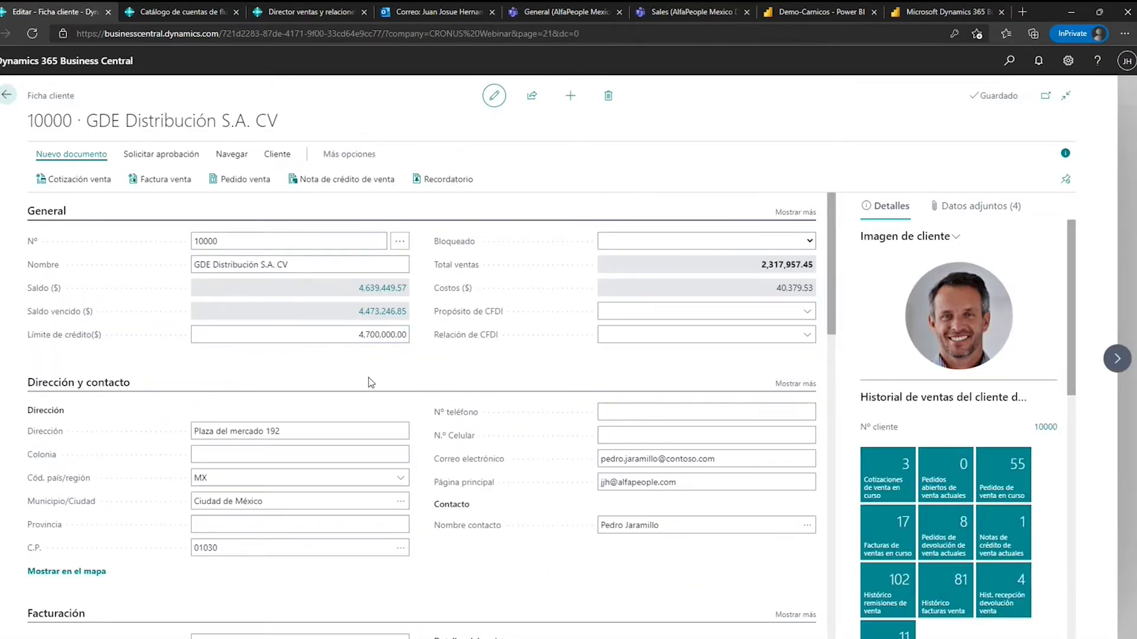
Open the customer's balance entries without the details pane and review the entries applied to invoice 103271.
{"action": "left_click", "coordinate": [374, 290]}
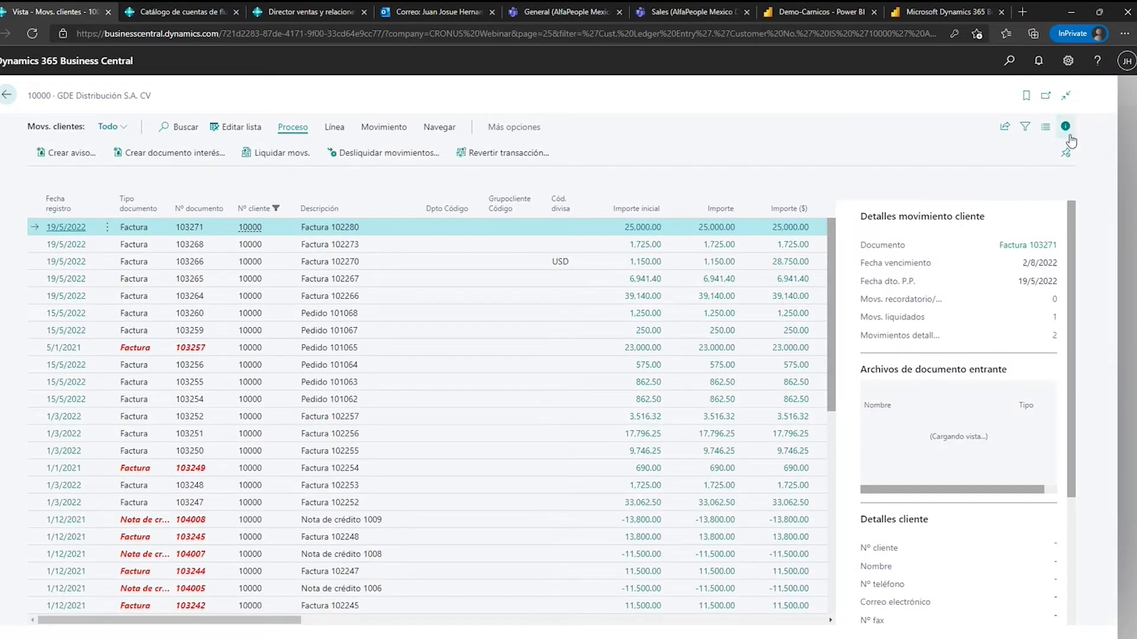
{"action": "left_click", "coordinate": [1066, 129]}
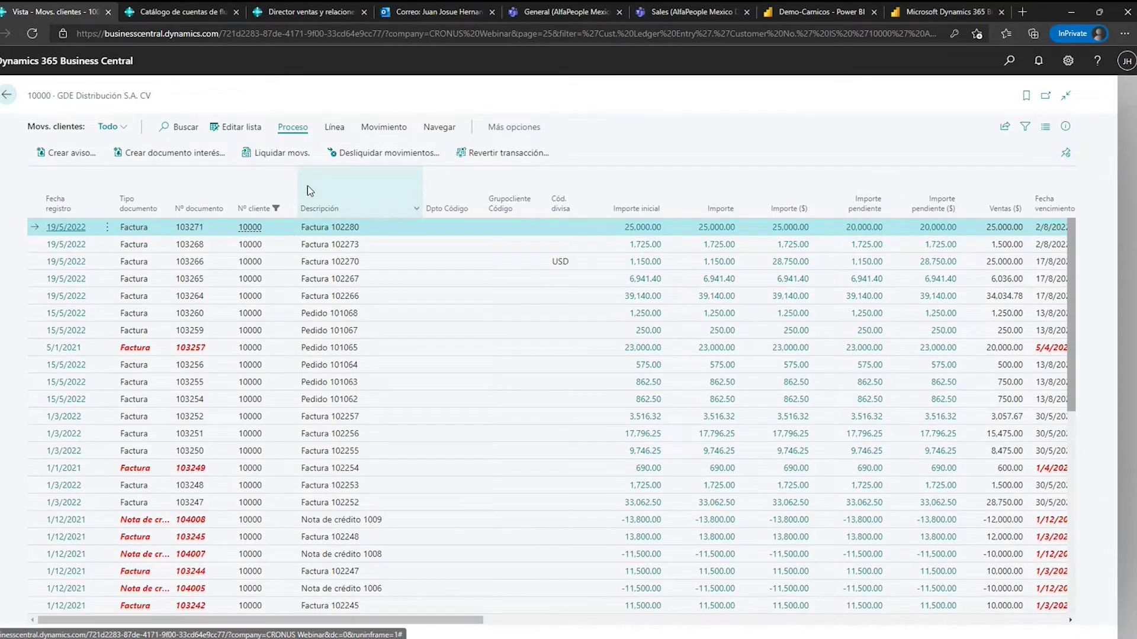
{"action": "left_click", "coordinate": [384, 127]}
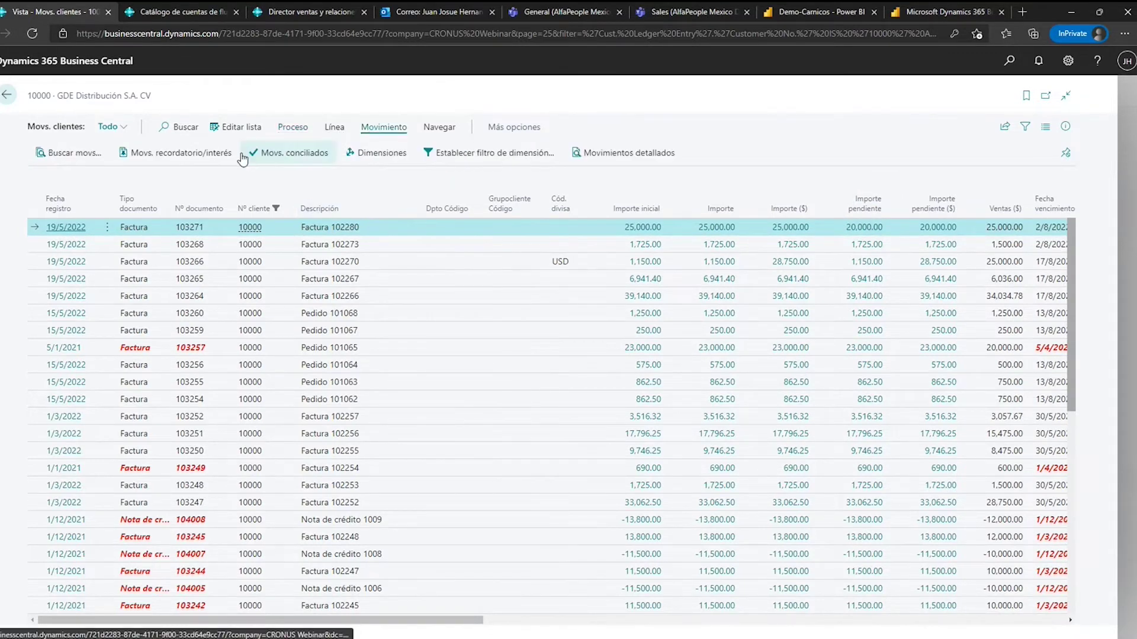
{"action": "left_click", "coordinate": [284, 152]}
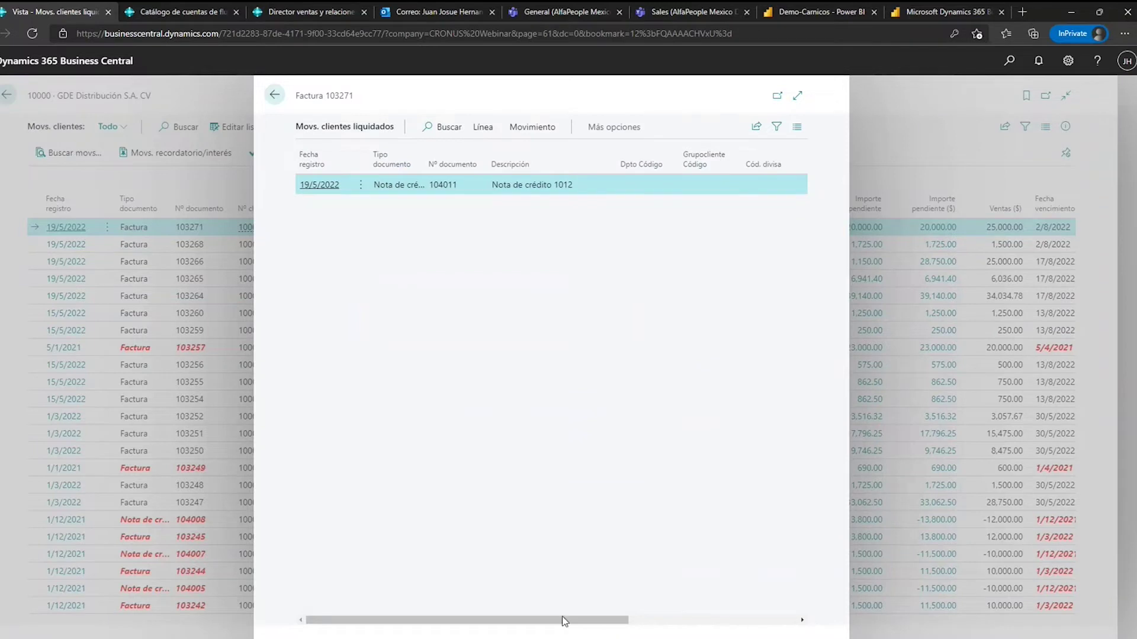
{"action": "left_click_drag", "start_coordinate": [558, 620], "coordinate": [788, 622]}
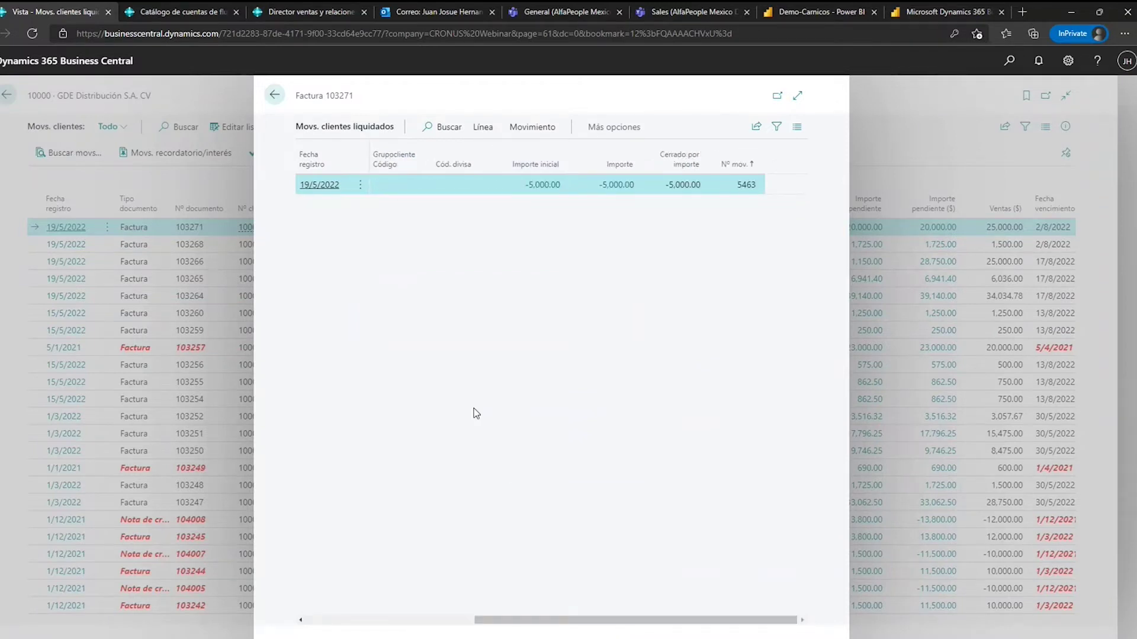
{"action": "key", "text": "Escape"}
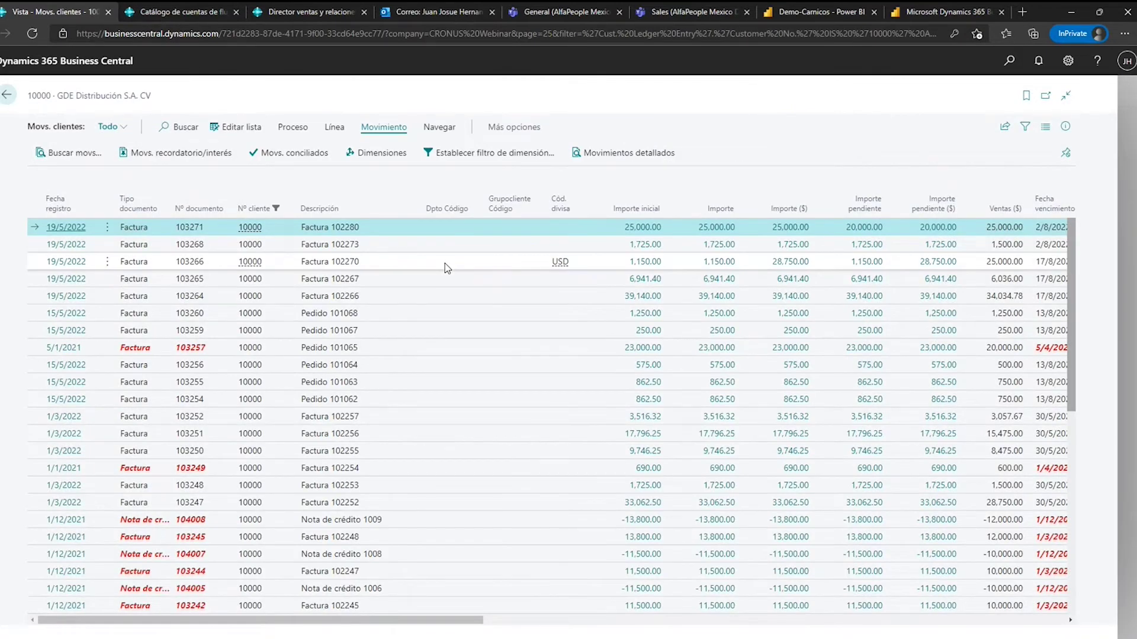
Go back to the customer list and open the Diarios de recepción de efectivo journal.
{"action": "left_click", "coordinate": [7, 95]}
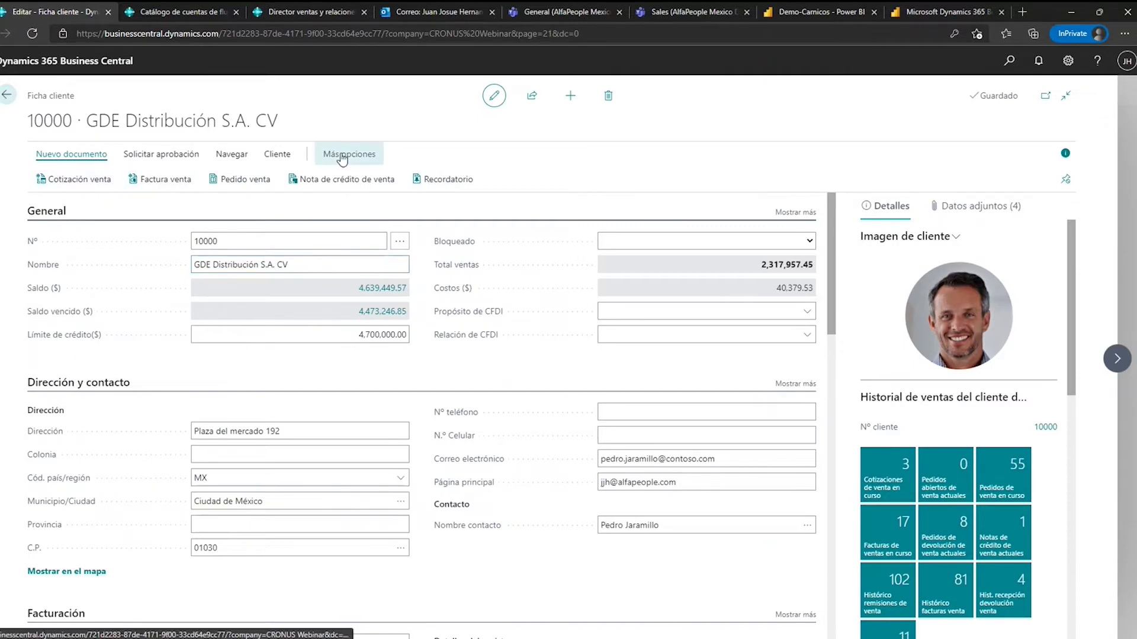
{"action": "key", "text": "Escape"}
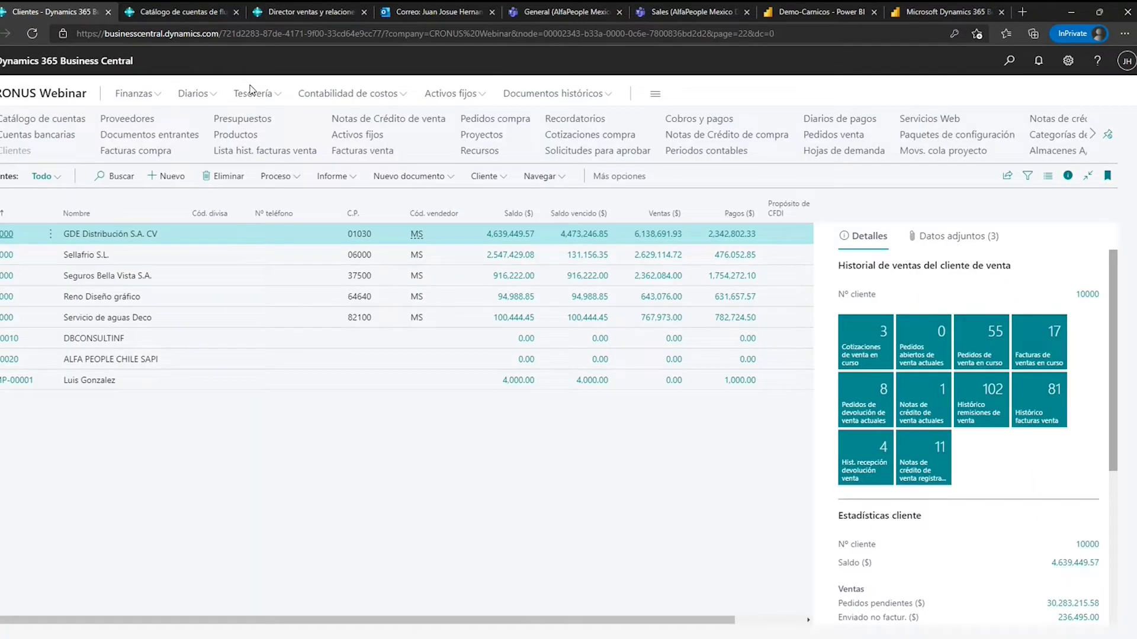
{"action": "left_click", "coordinate": [253, 94]}
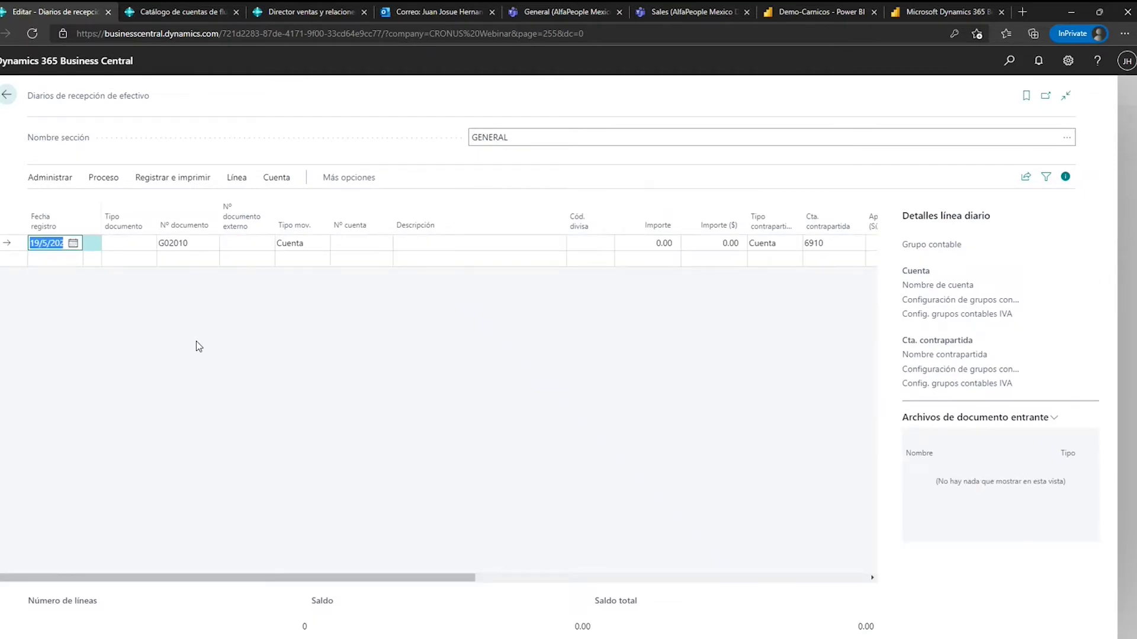
Set the journal line's document type to Pago and its entry type to Cliente for GDE Distribución S.A. CV.
{"action": "key", "text": "Tab"}
{"action": "key", "text": "p"}
{"action": "key", "text": "Tab"}
{"action": "key", "text": "Tab"}
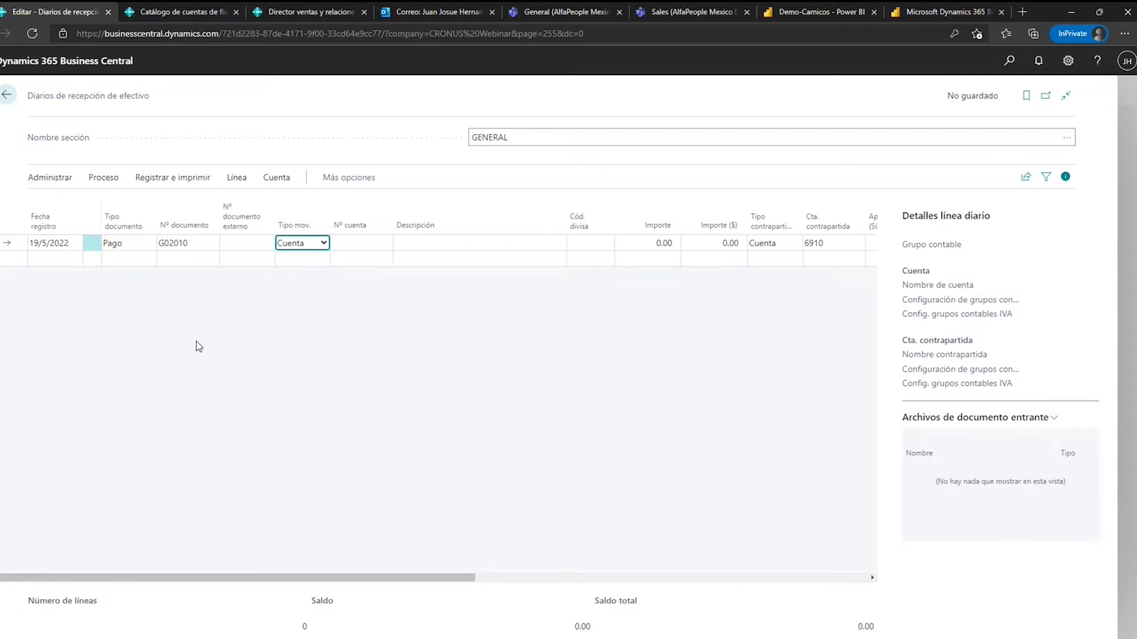
{"action": "key", "text": "c"}
{"action": "key", "text": "Tab"}
{"action": "type", "text": "10000"}
{"action": "key", "text": "Tab"}
Set the payment line's balancing account type to Banco and the balancing account to AHORROS.
{"action": "key", "text": "Tab"}
{"action": "key", "text": "b"}
{"action": "key", "text": "Tab"}
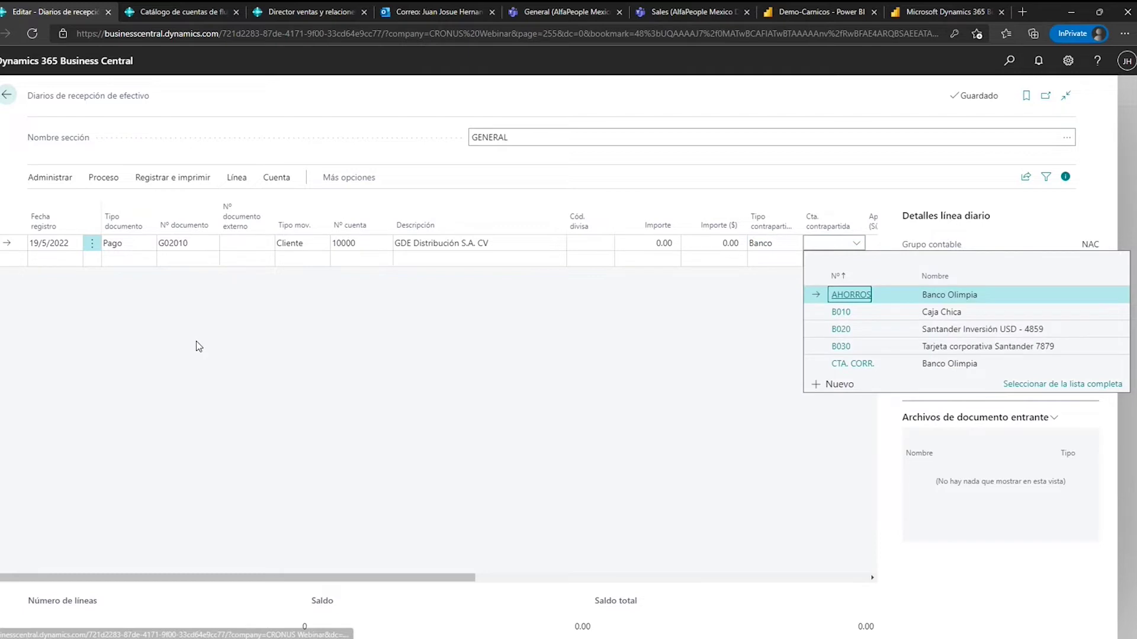
{"action": "key", "text": "Down"}
{"action": "key", "text": "Down"}
{"action": "key", "text": "Up"}
{"action": "key", "text": "Up"}
{"action": "key", "text": "Tab"}
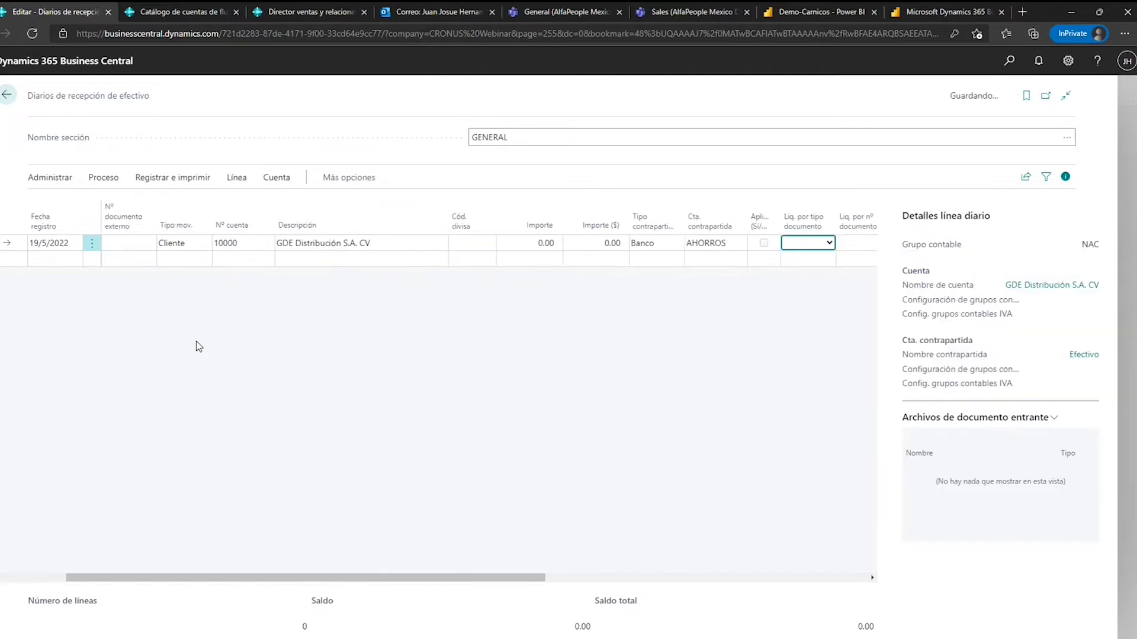
Set the payment line to apply to document type Factura and enter document number 103271.
{"action": "key", "text": "Tab"}
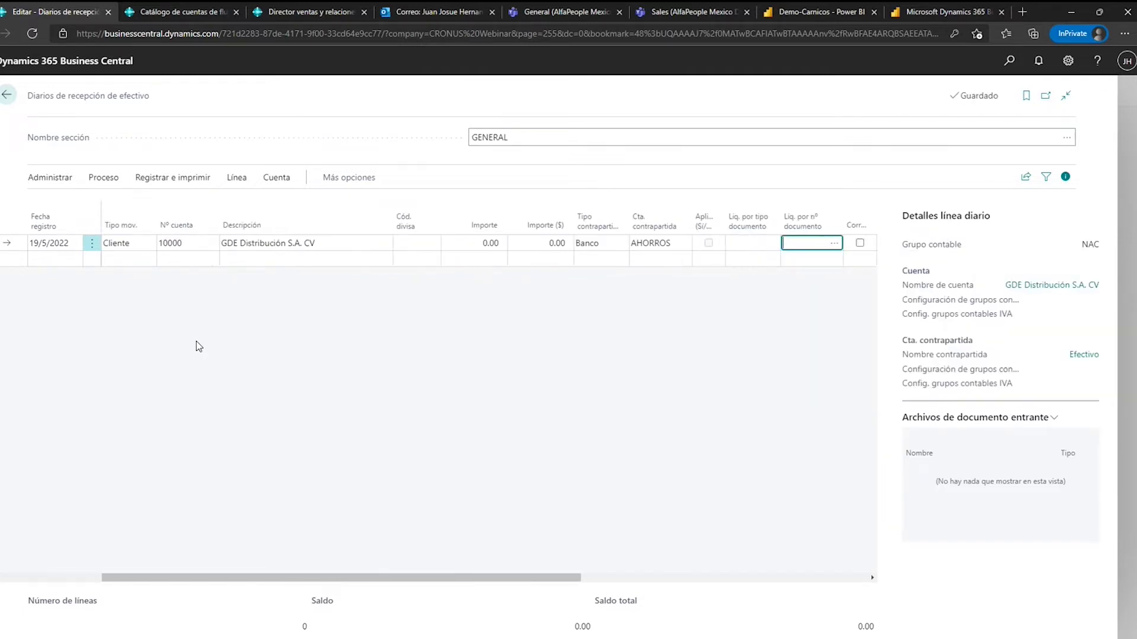
{"action": "key", "text": "shift+Tab"}
{"action": "key", "text": "f"}
{"action": "key", "text": "Tab"}
{"action": "type", "text": "103271"}
Apply the payment line to the pending entry for invoice 103271 (Factura 102280) from the customer's pending entries and accept it.
{"action": "left_click", "coordinate": [835, 246]}
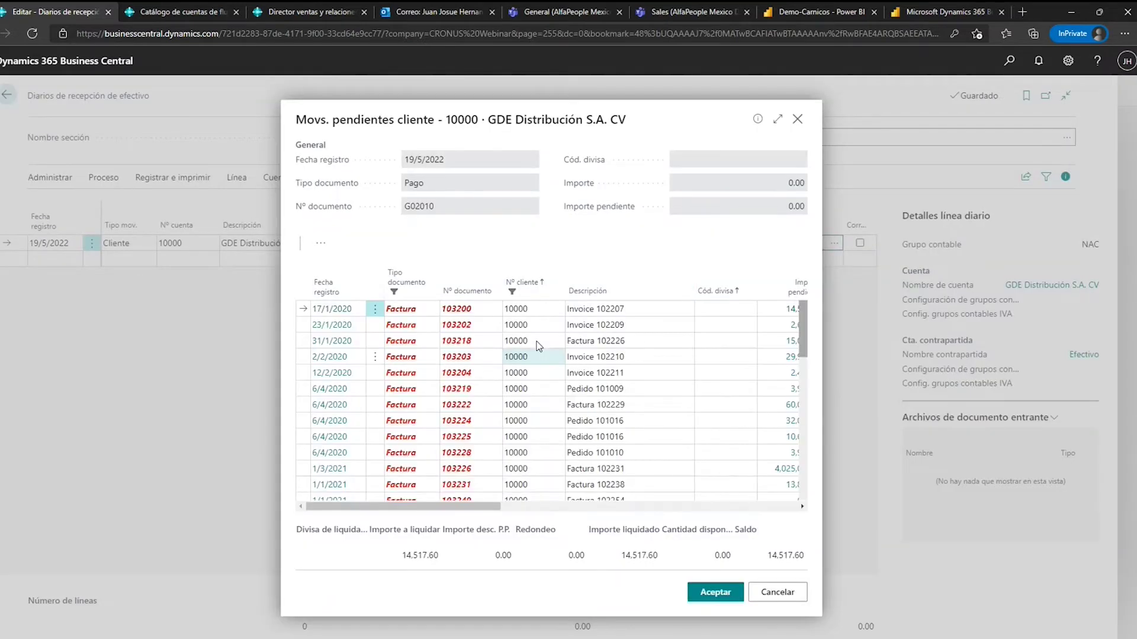
{"action": "scroll", "coordinate": [539, 346], "scroll_direction": "down", "scroll_amount": 5}
{"action": "left_click", "coordinate": [456, 316]}
{"action": "left_click", "coordinate": [468, 364]}
{"action": "scroll", "coordinate": [471, 379], "scroll_direction": "down", "scroll_amount": 2}
{"action": "left_click", "coordinate": [580, 381]}
{"action": "left_click", "coordinate": [624, 418]}
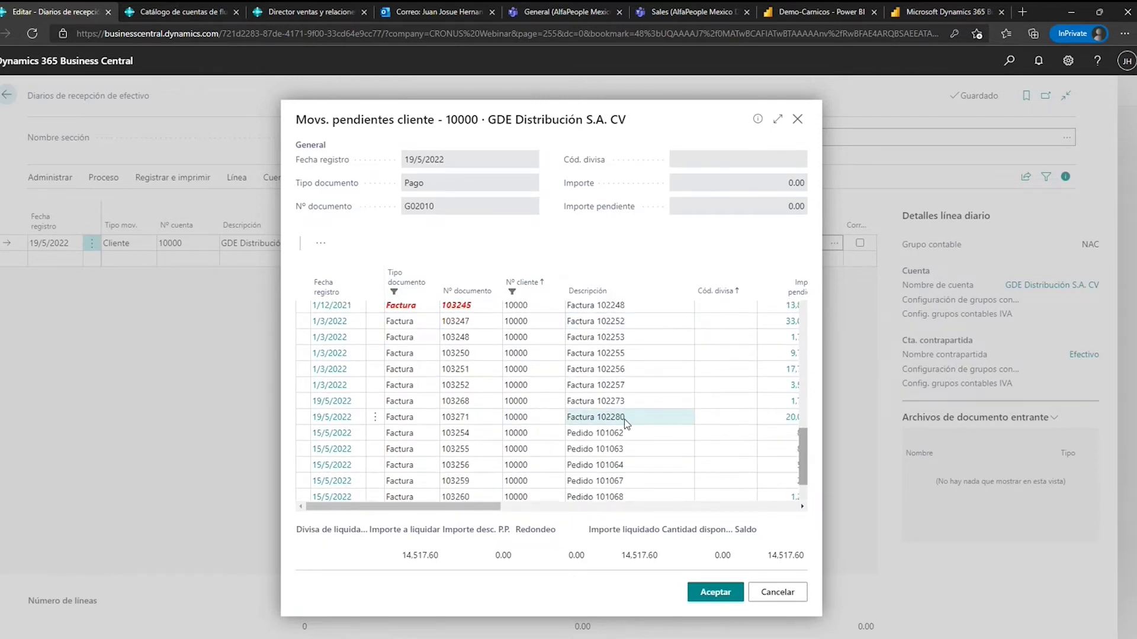
{"action": "left_click_drag", "start_coordinate": [492, 507], "coordinate": [543, 510]}
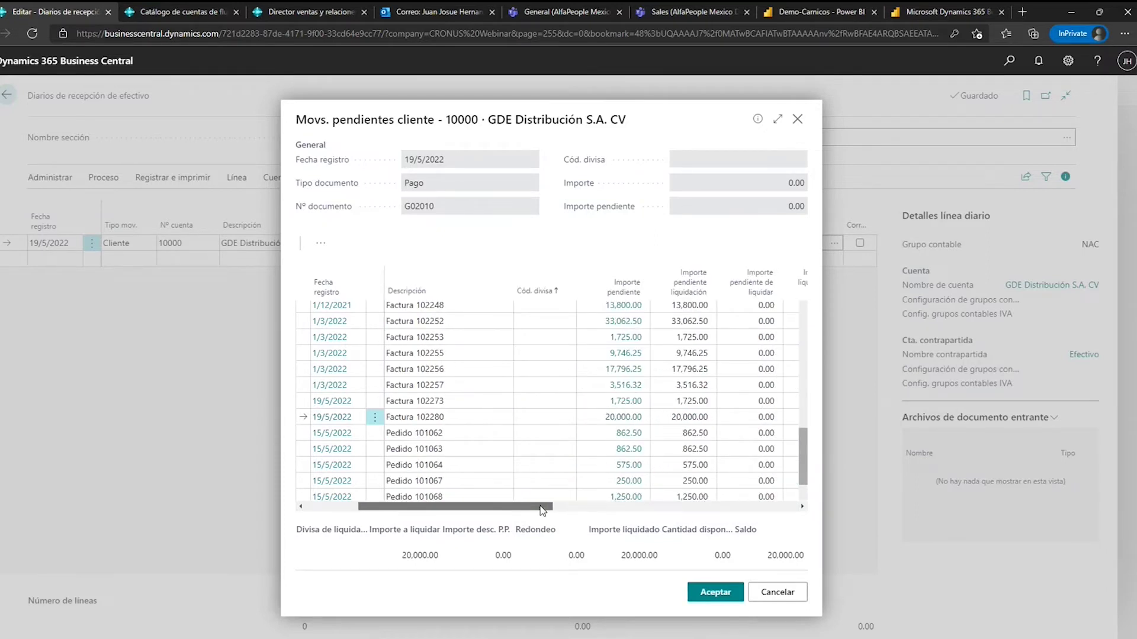
{"action": "left_click_drag", "start_coordinate": [543, 510], "coordinate": [534, 511]}
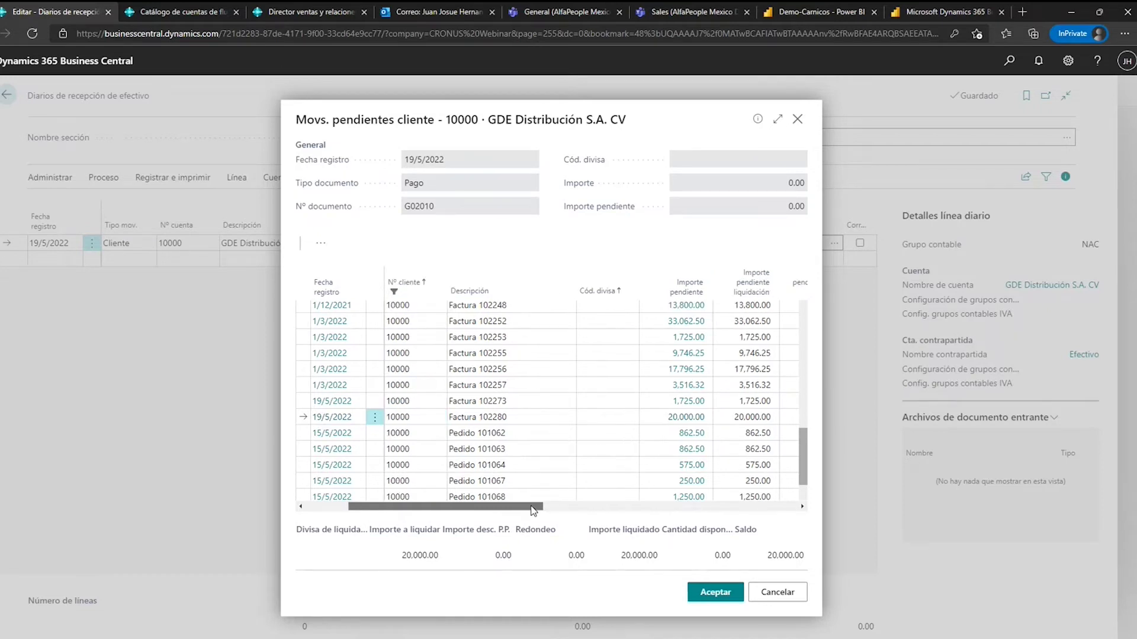
{"action": "left_click", "coordinate": [539, 411]}
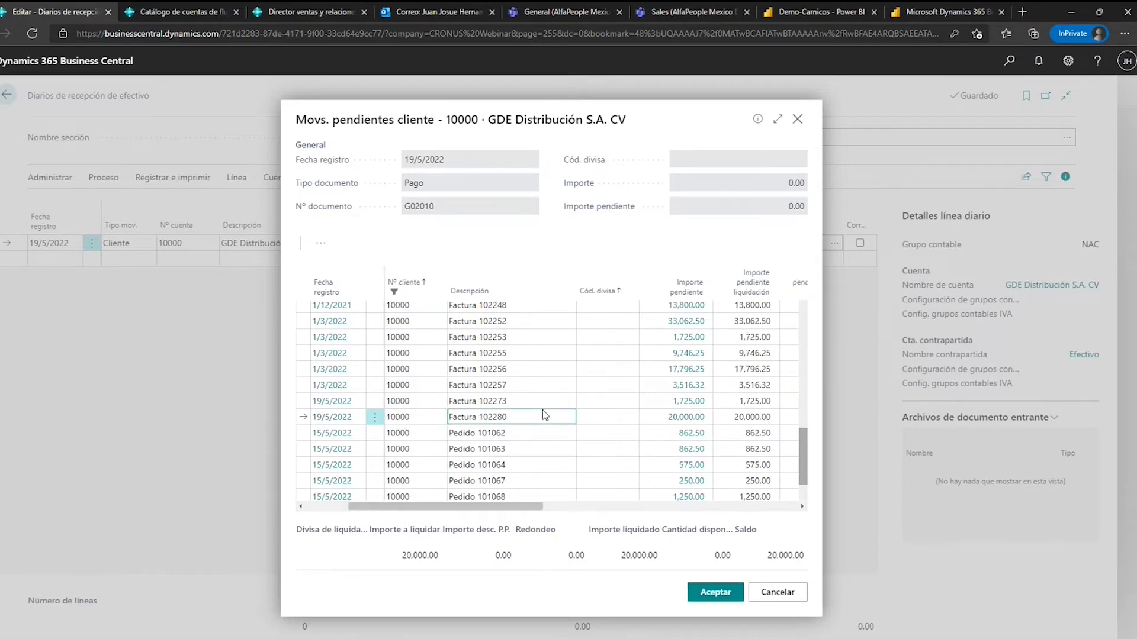
{"action": "left_click", "coordinate": [720, 593]}
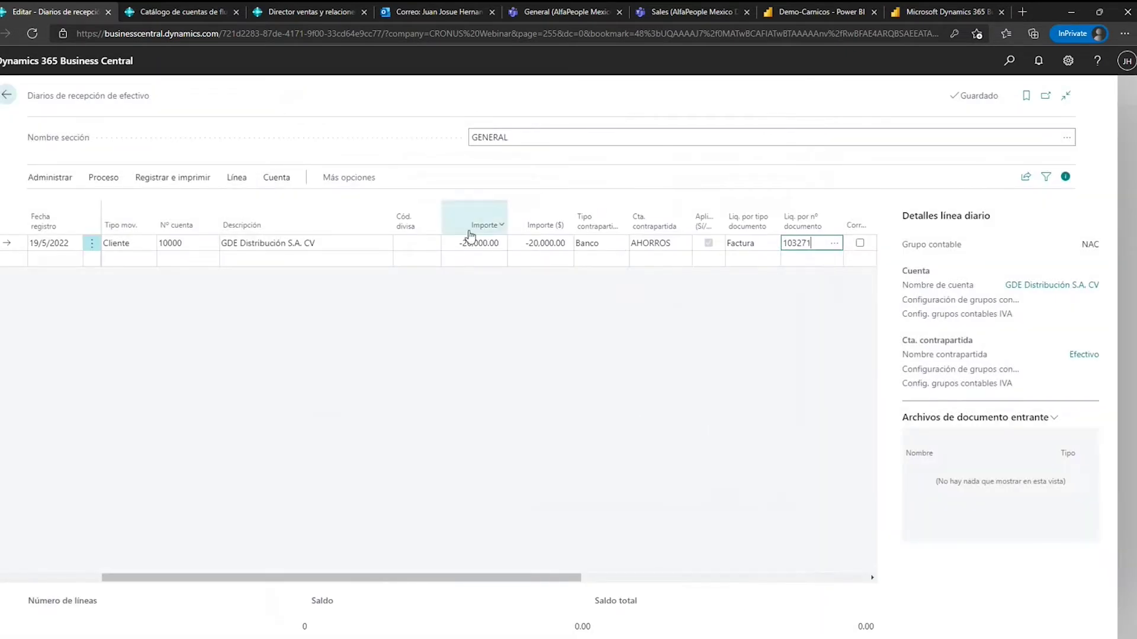
Post the cash receipt journal's payment line and leave the GENERAL journal.
{"action": "left_click", "coordinate": [93, 579]}
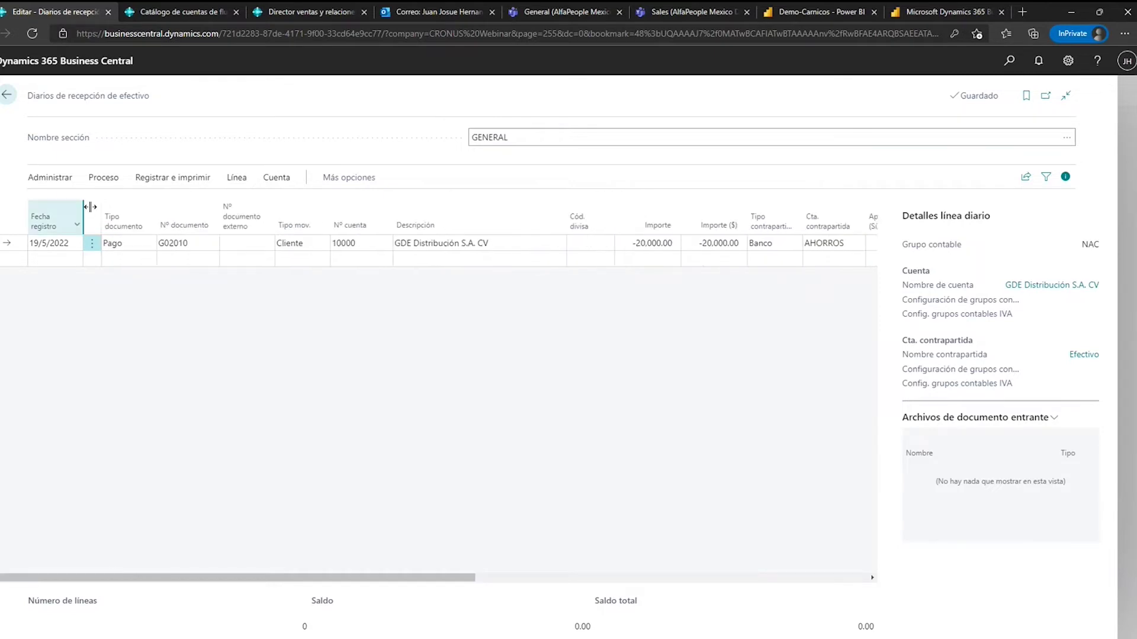
{"action": "left_click", "coordinate": [159, 178]}
{"action": "left_click", "coordinate": [48, 201]}
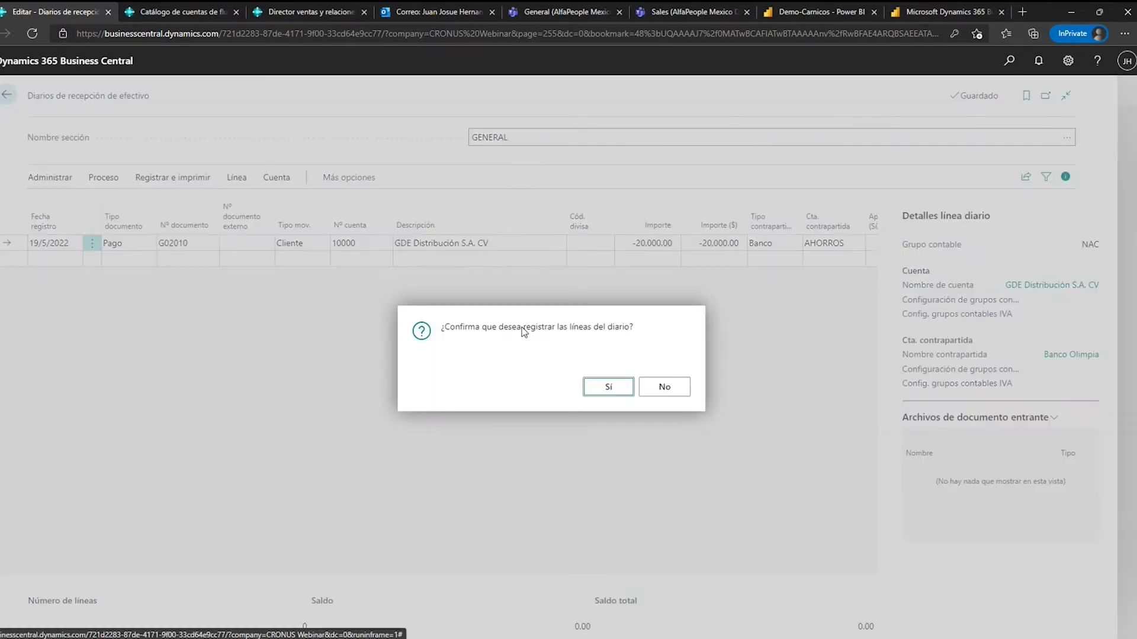
{"action": "left_click", "coordinate": [593, 391]}
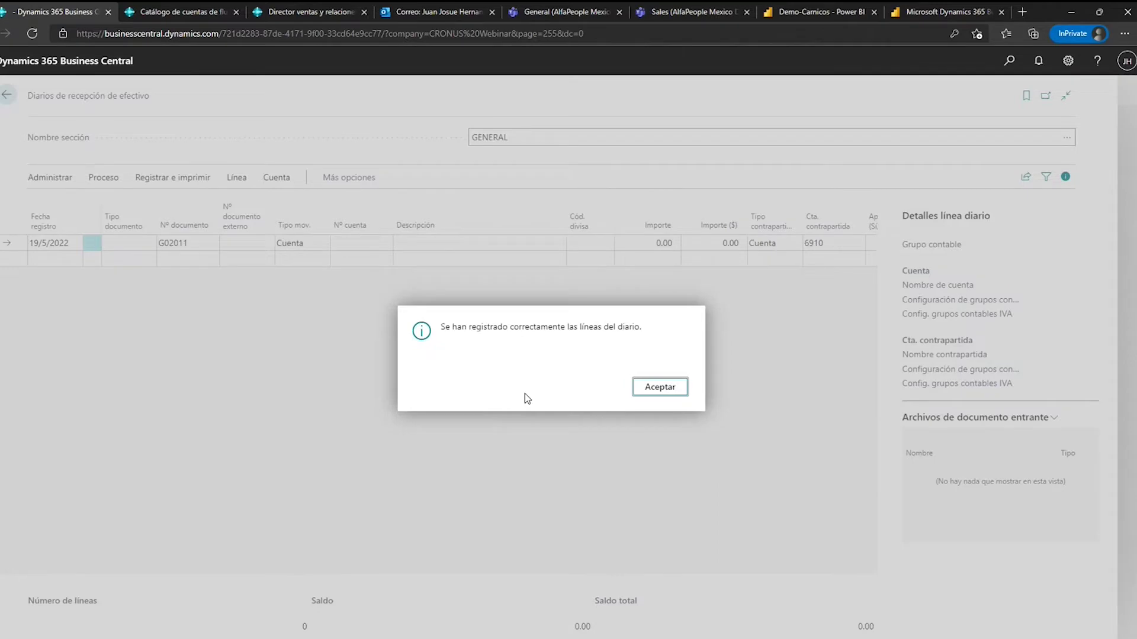
{"action": "key", "text": "Return"}
{"action": "key", "text": "Escape"}
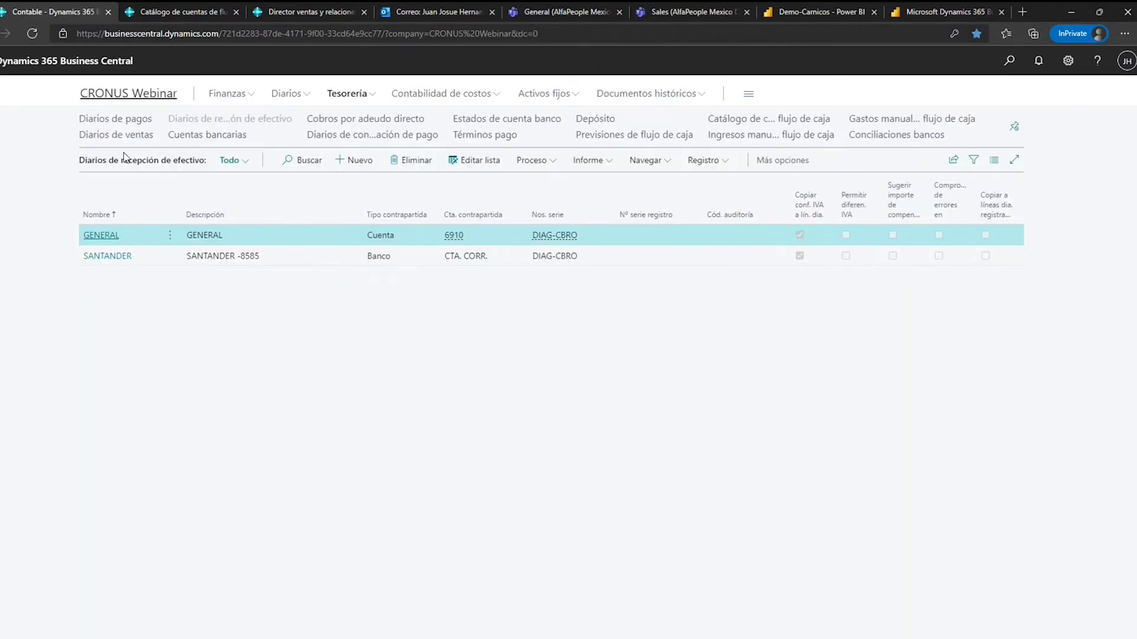
Return to the customer list and open the overdue balance entries from the card of GDE Distribución S.A. CV.
{"action": "key", "text": "Escape"}
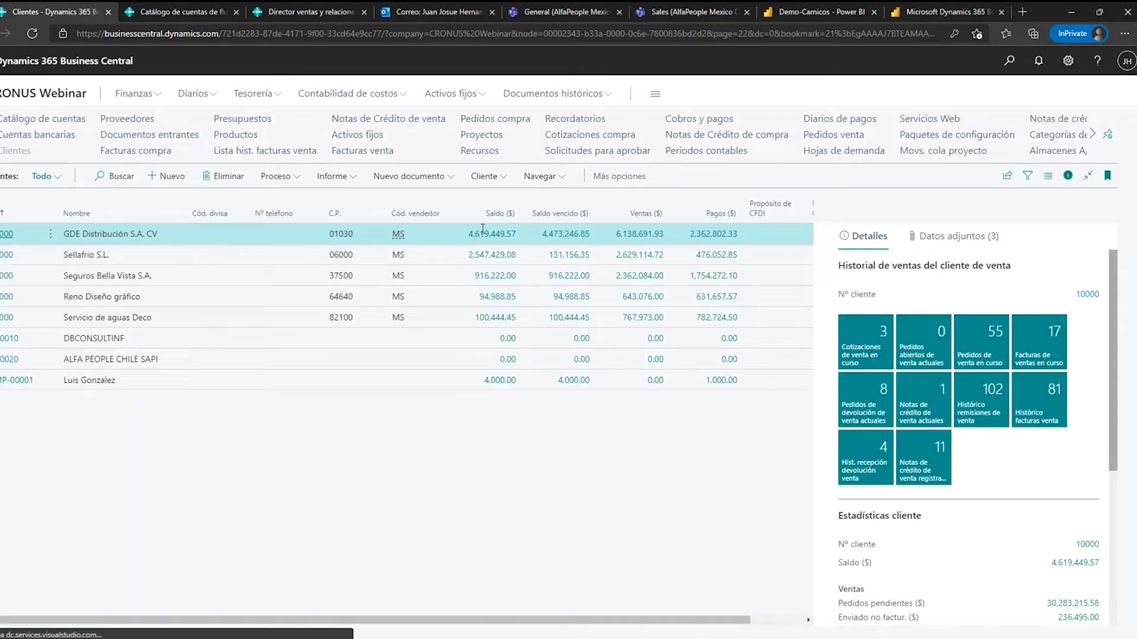
{"action": "left_click", "coordinate": [482, 232]}
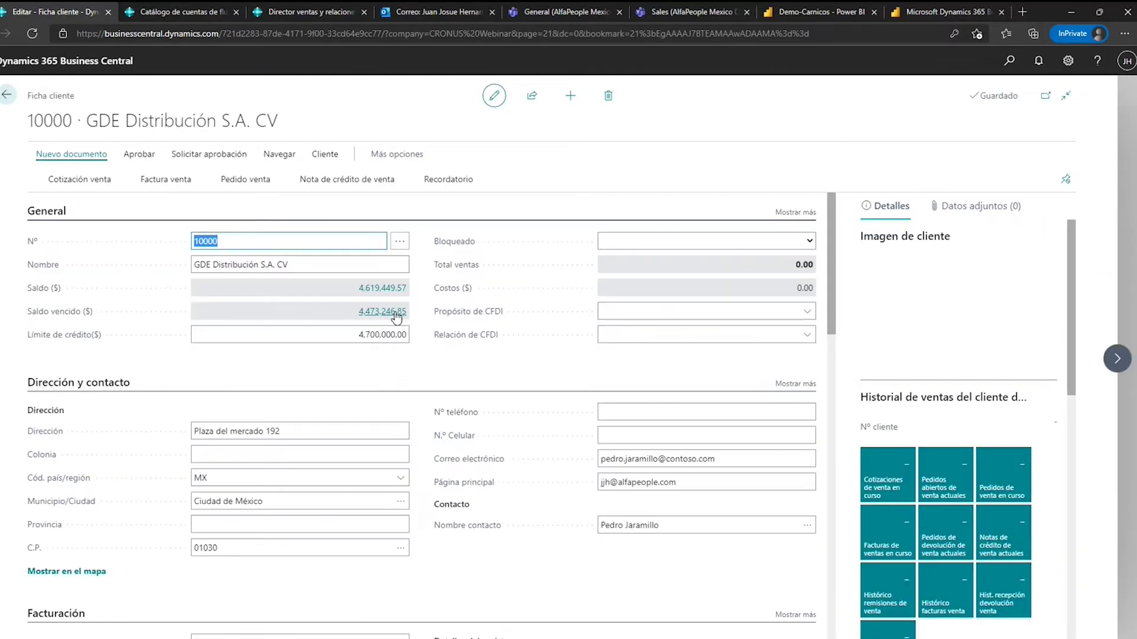
{"action": "left_click", "coordinate": [391, 313]}
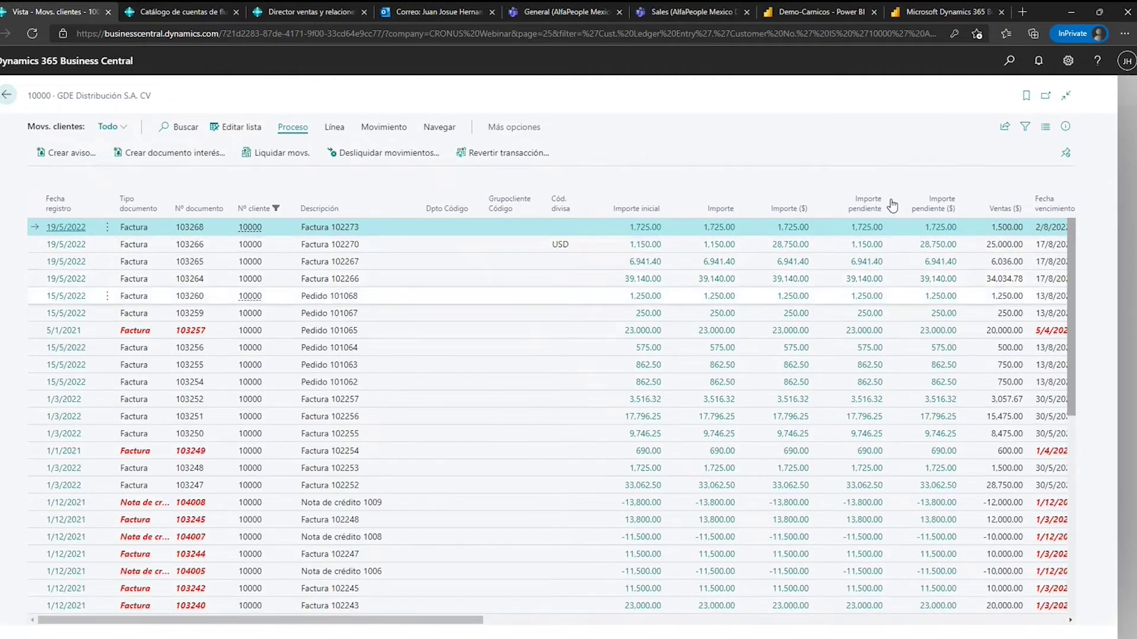
Remove the open-entries filter so the customer ledger lists both open and closed entries.
{"action": "left_click", "coordinate": [1025, 126]}
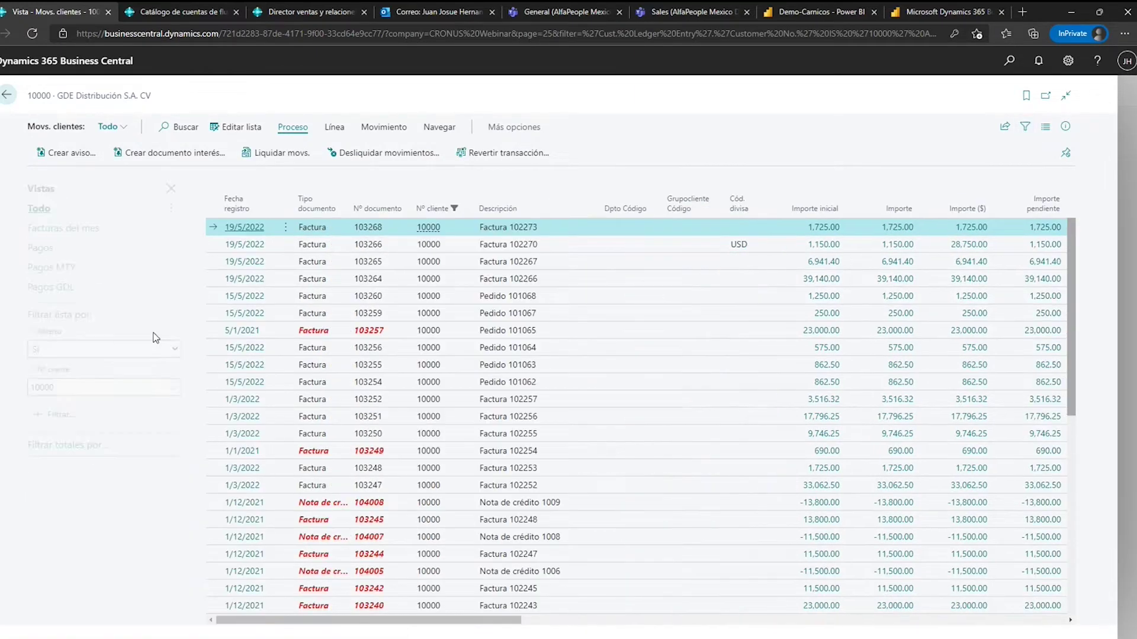
{"action": "left_click", "coordinate": [171, 188]}
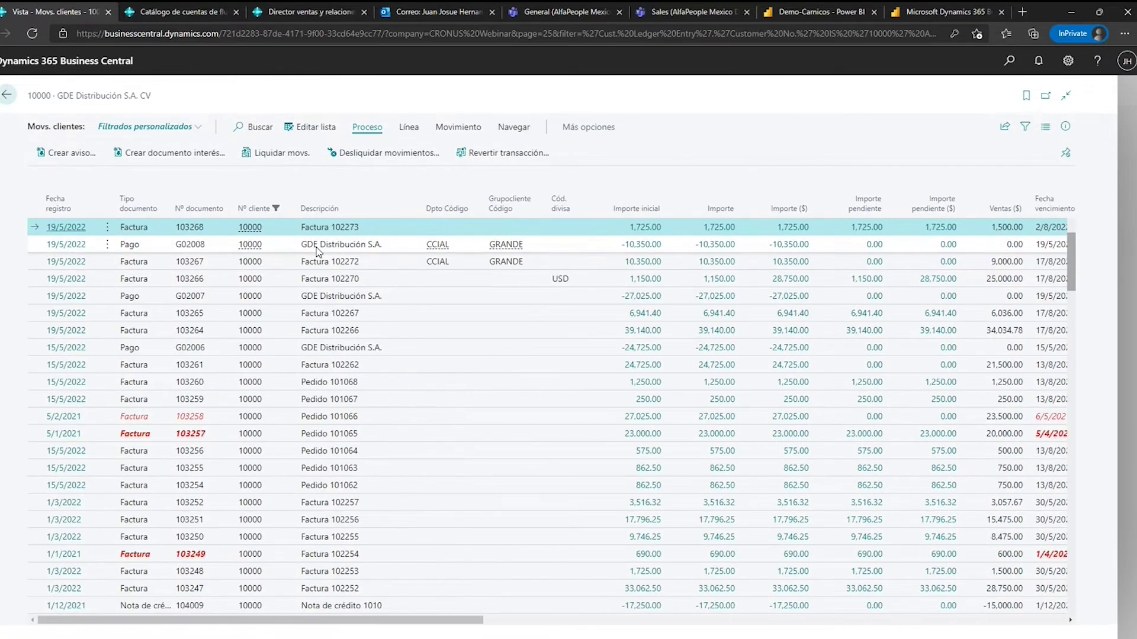
{"action": "scroll", "coordinate": [318, 254], "scroll_direction": "up", "scroll_amount": 2}
Compare the amounts and pending amounts of payment G02010, credit memo 104011 and invoice 103271.
{"action": "left_click", "coordinate": [651, 265]}
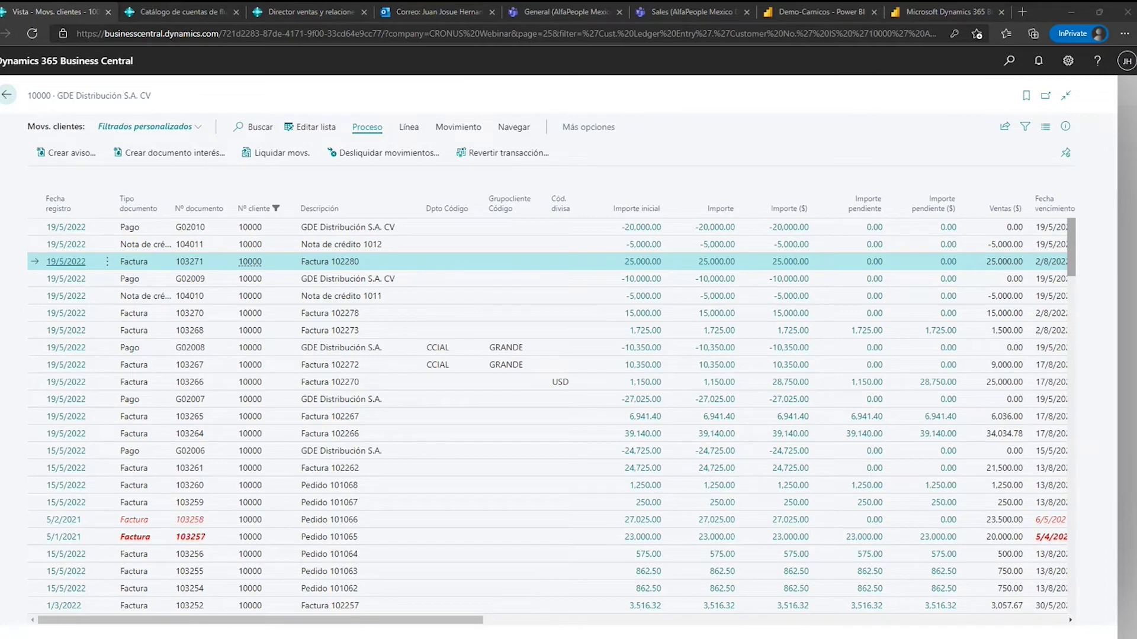
{"action": "left_click", "coordinate": [790, 249]}
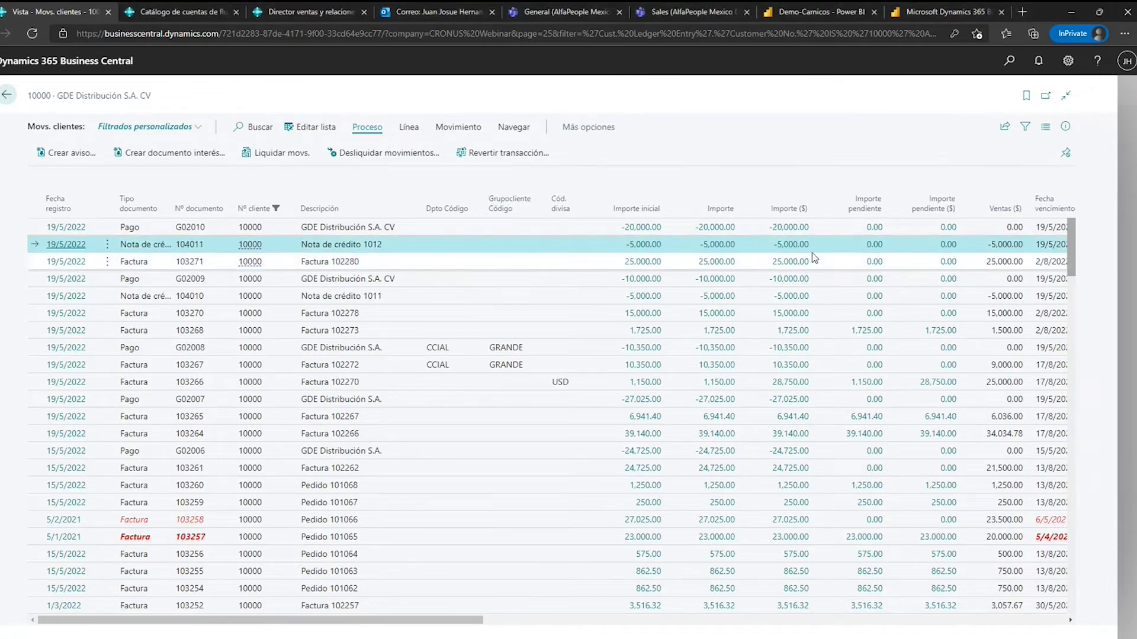
{"action": "left_click", "coordinate": [387, 231]}
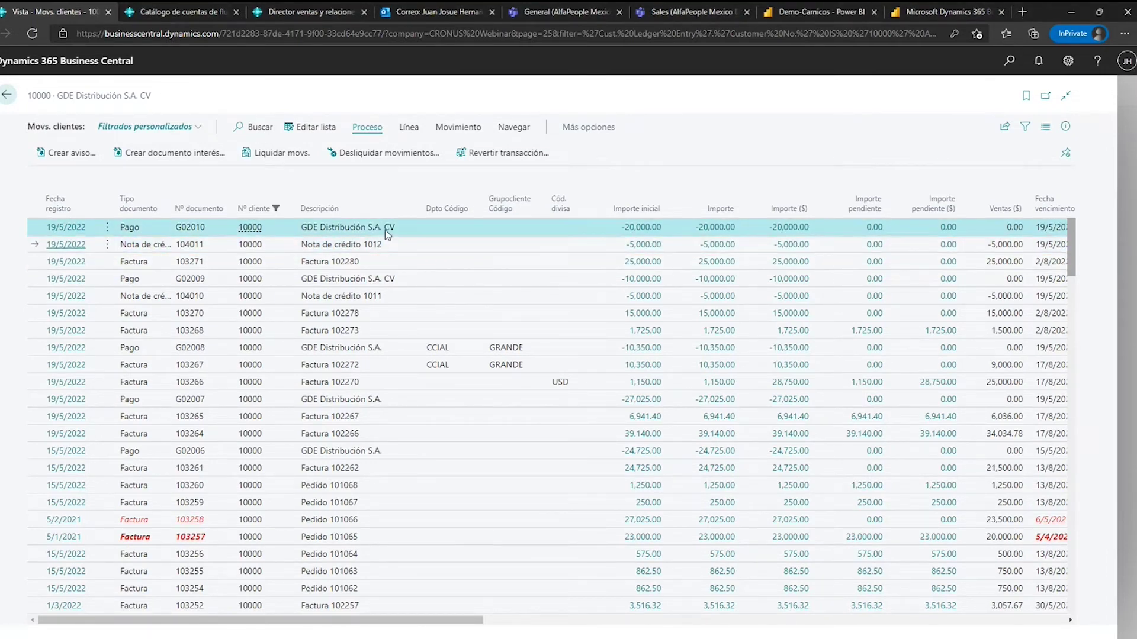
{"action": "left_click", "coordinate": [374, 263], "text": "shift"}
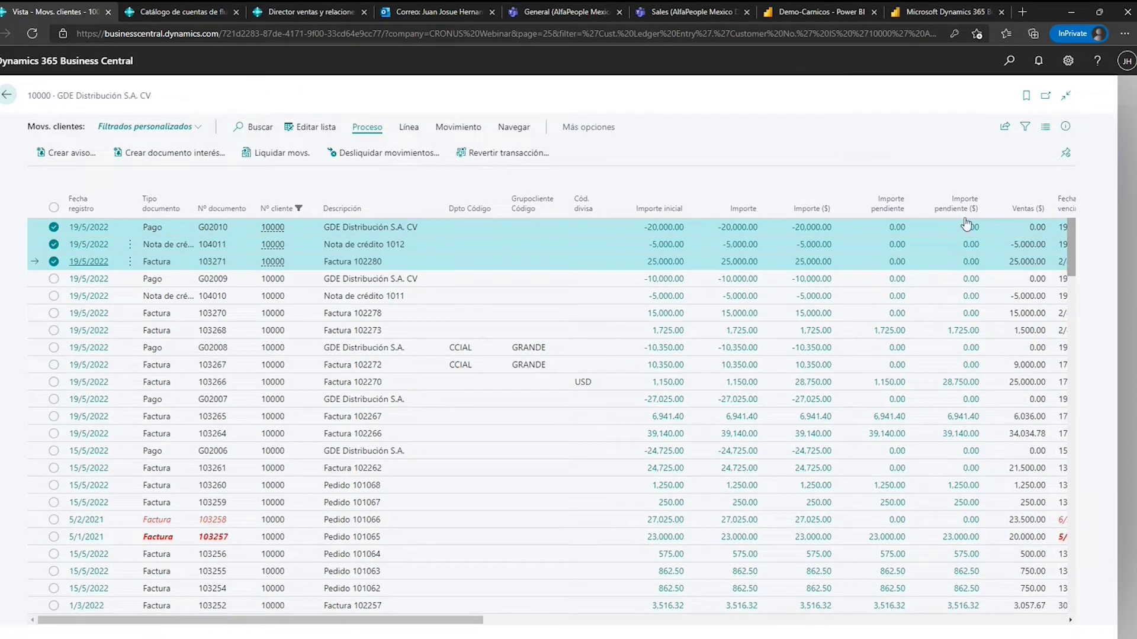
{"action": "left_click", "coordinate": [423, 264]}
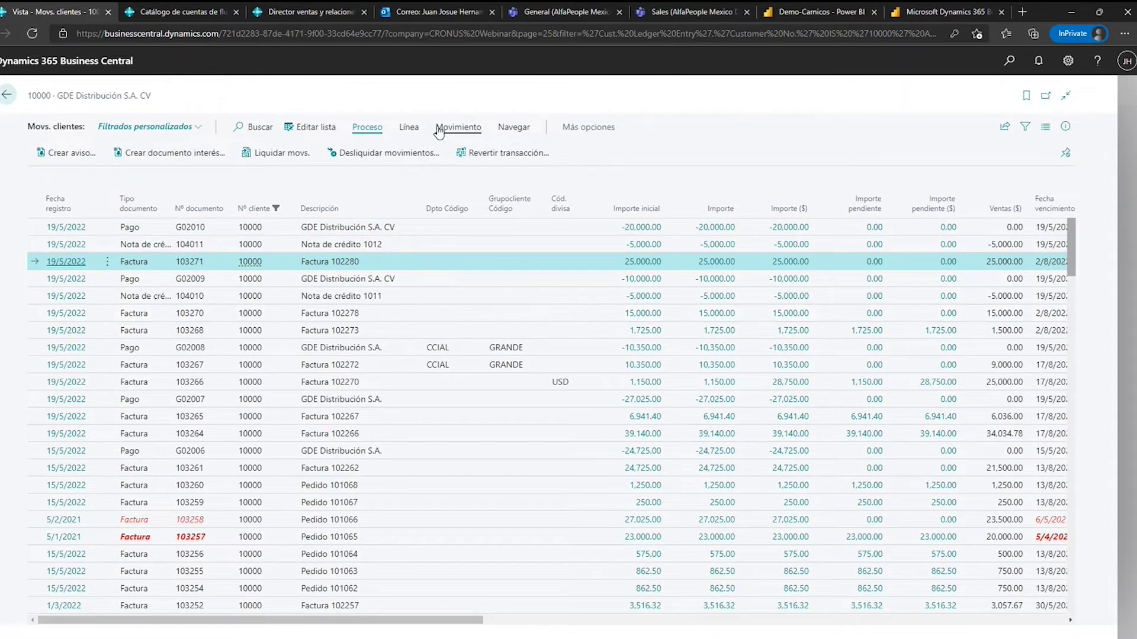
Review the applied entries of invoice 103271 in the expanded view and return to the customer card.
{"action": "left_click", "coordinate": [457, 127]}
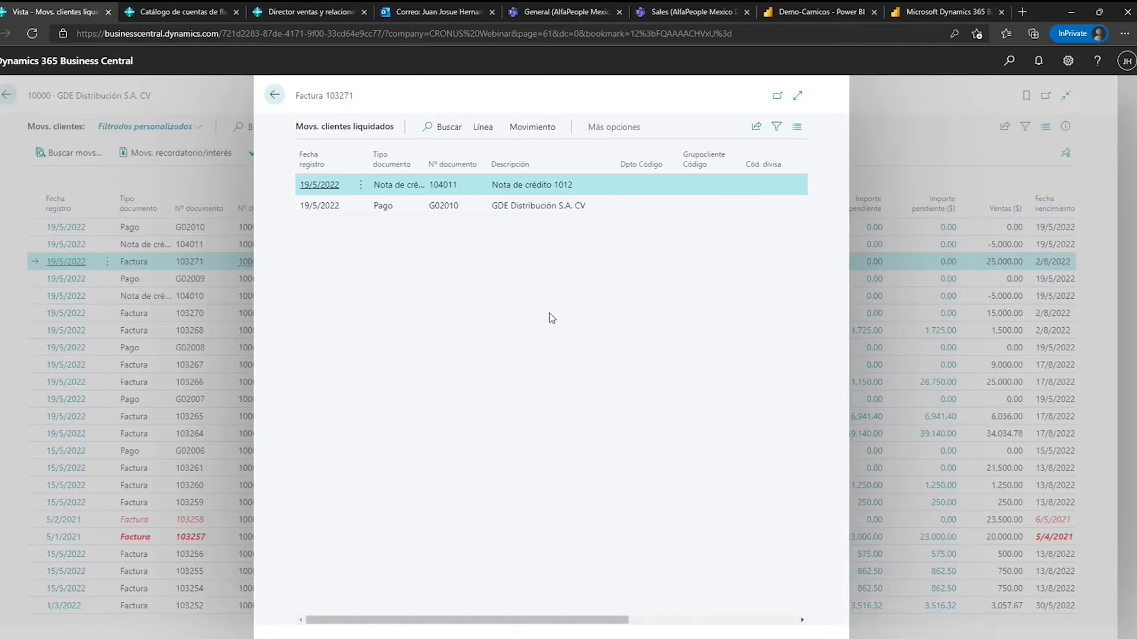
{"action": "left_click", "coordinate": [798, 95]}
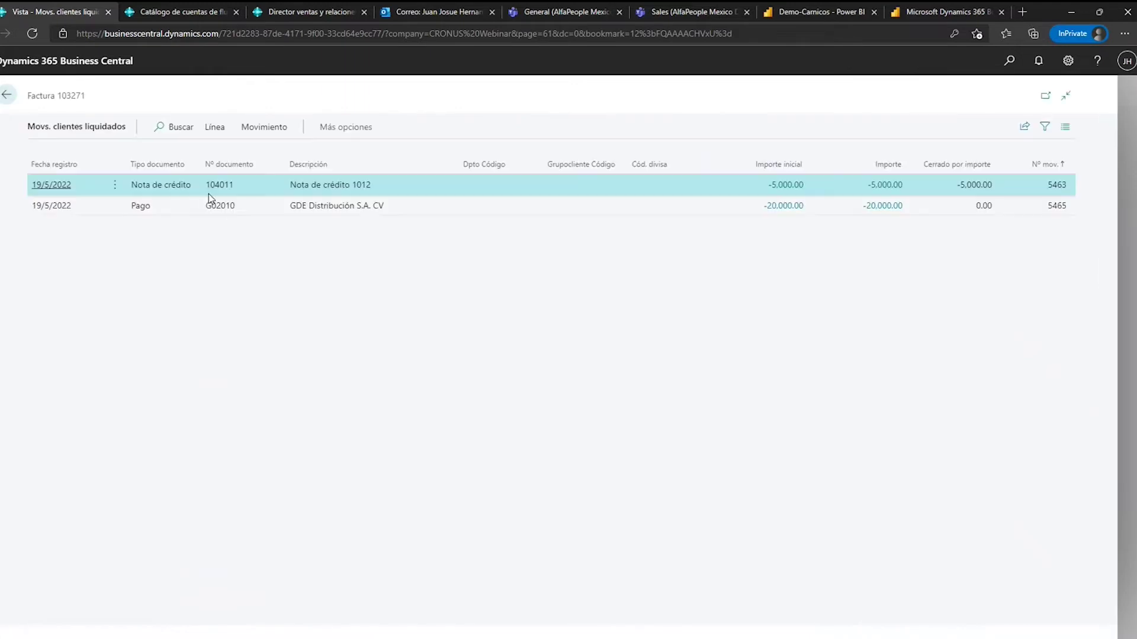
{"action": "left_click", "coordinate": [352, 208]}
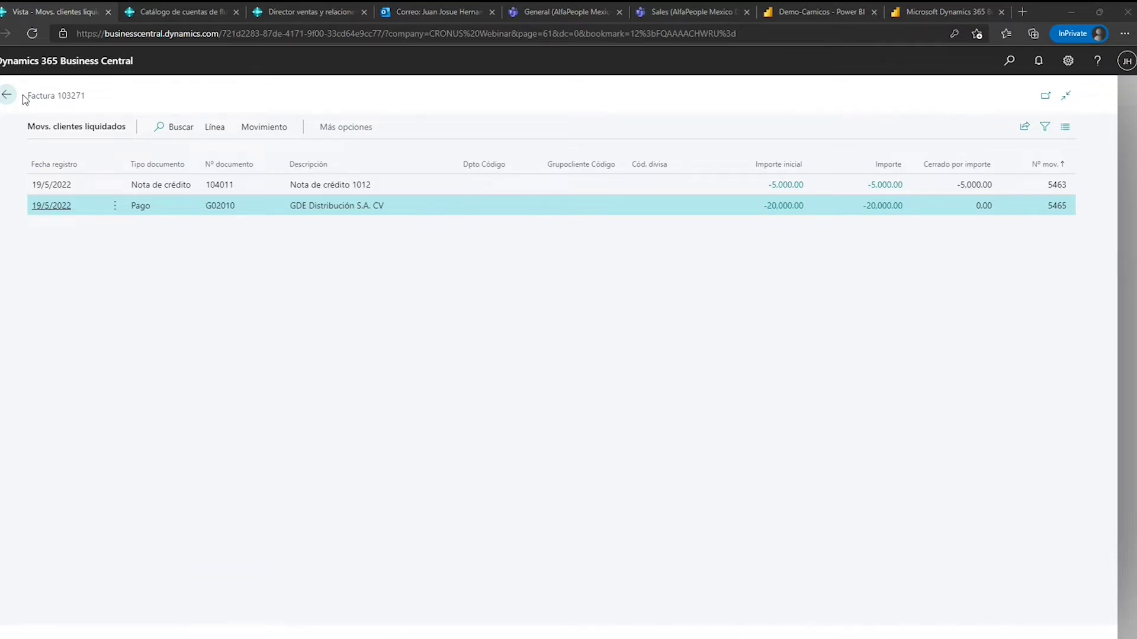
{"action": "left_click", "coordinate": [5, 96]}
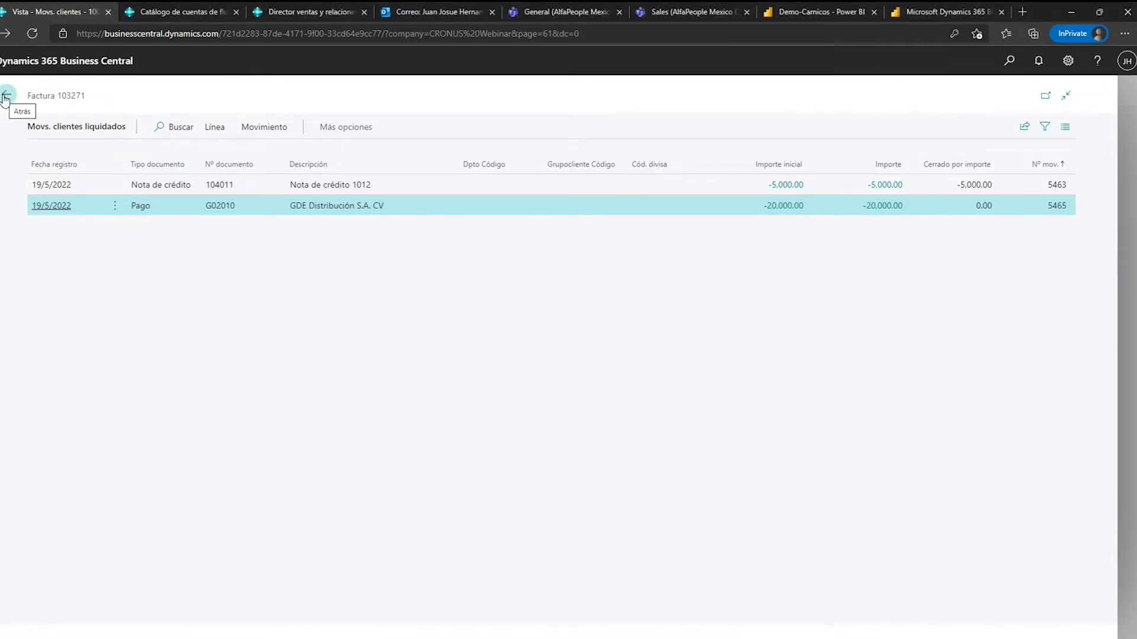
{"action": "left_click", "coordinate": [5, 97]}
{"action": "left_click", "coordinate": [5, 96]}
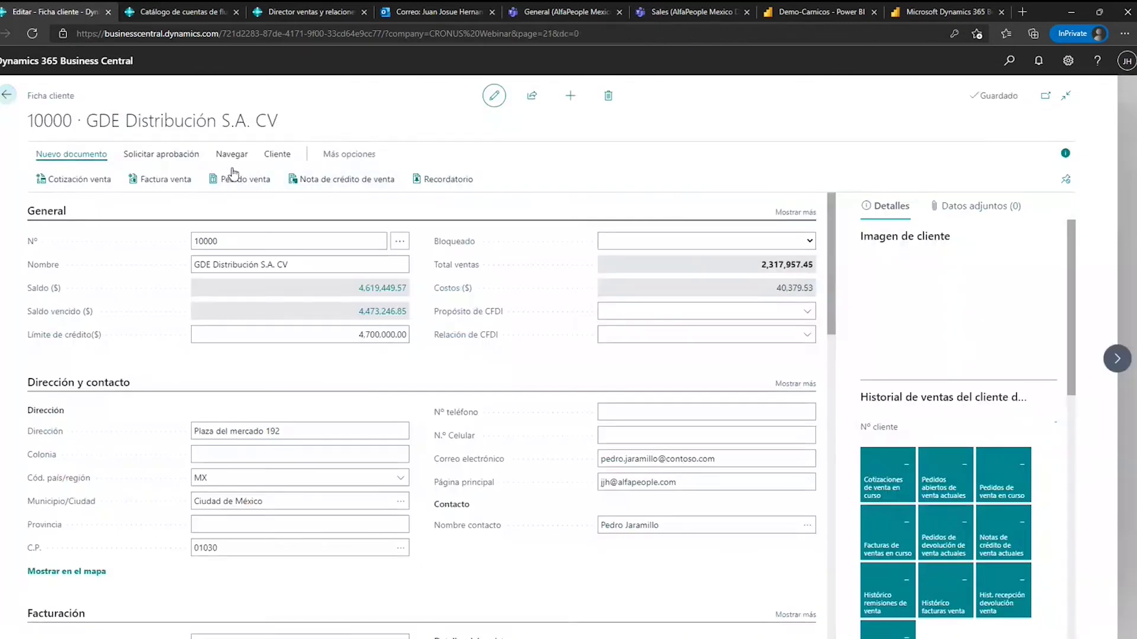
Open the customer's Antigüedad cobros report and review its options, keeping Fecha vencimiento as the due basis and 45D as the period length.
{"action": "left_click", "coordinate": [336, 158]}
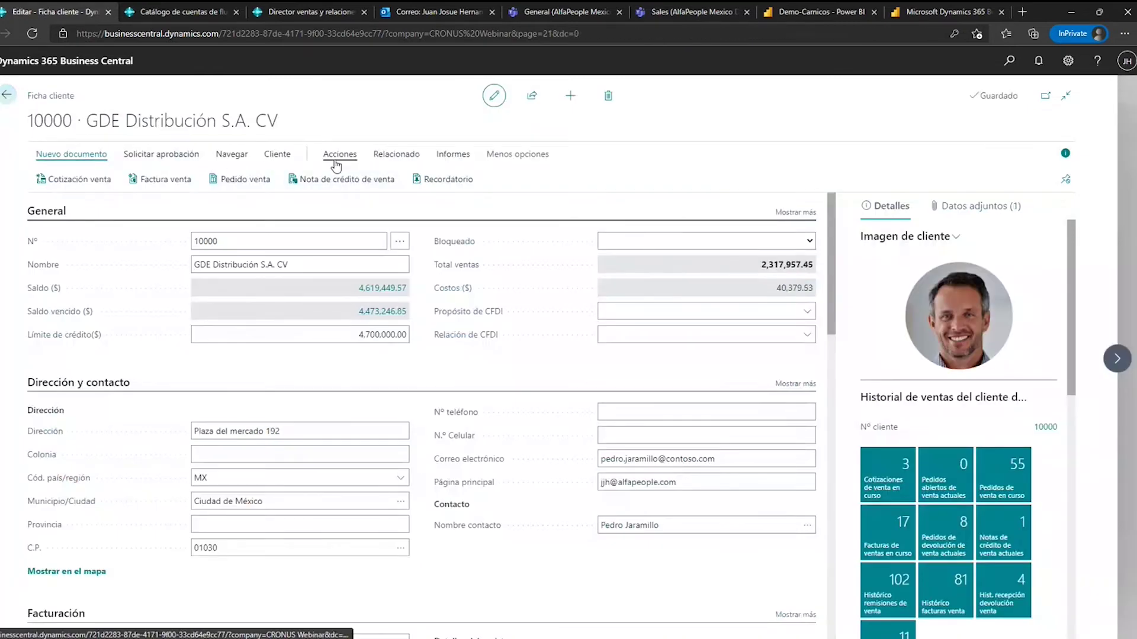
{"action": "left_click", "coordinate": [465, 157]}
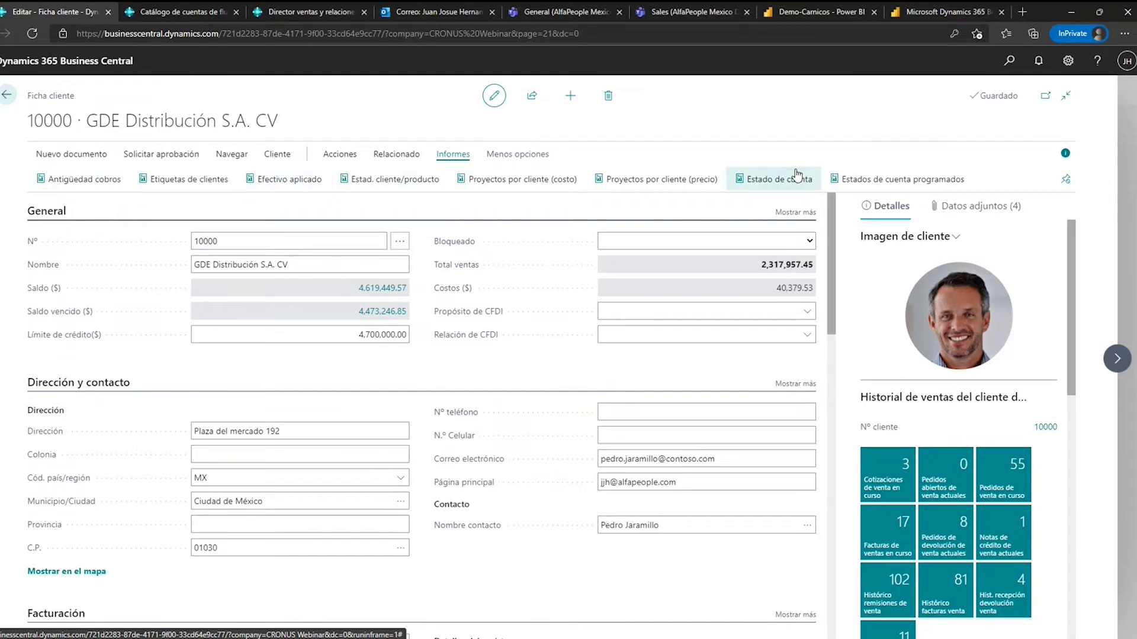
{"action": "left_click", "coordinate": [76, 179]}
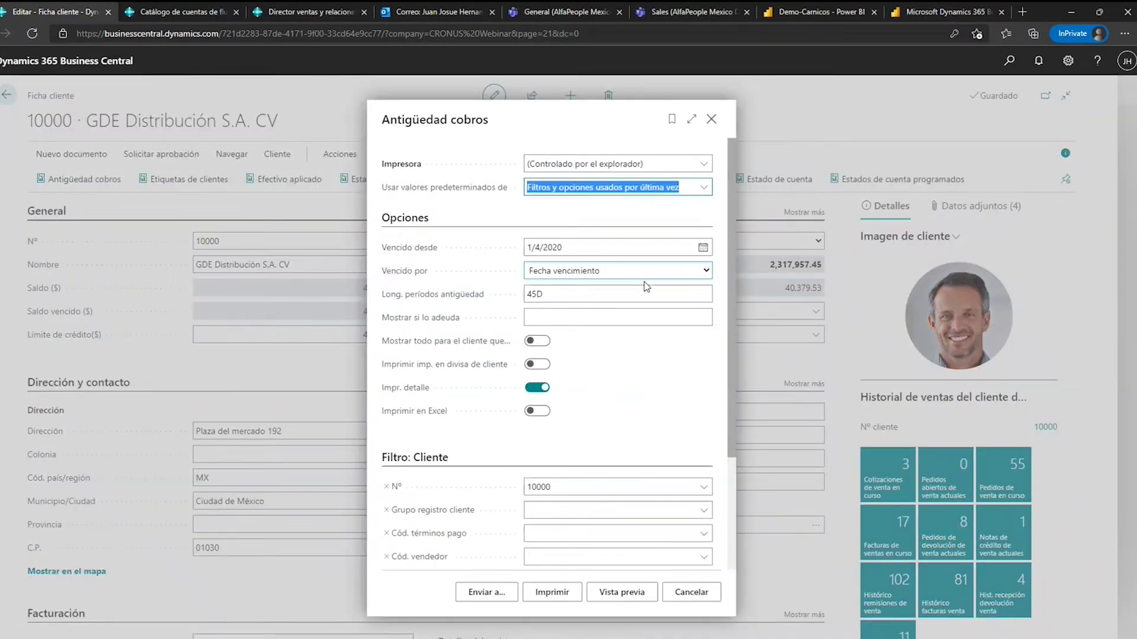
{"action": "left_click", "coordinate": [699, 273]}
{"action": "left_click", "coordinate": [690, 353]}
{"action": "left_click", "coordinate": [525, 298]}
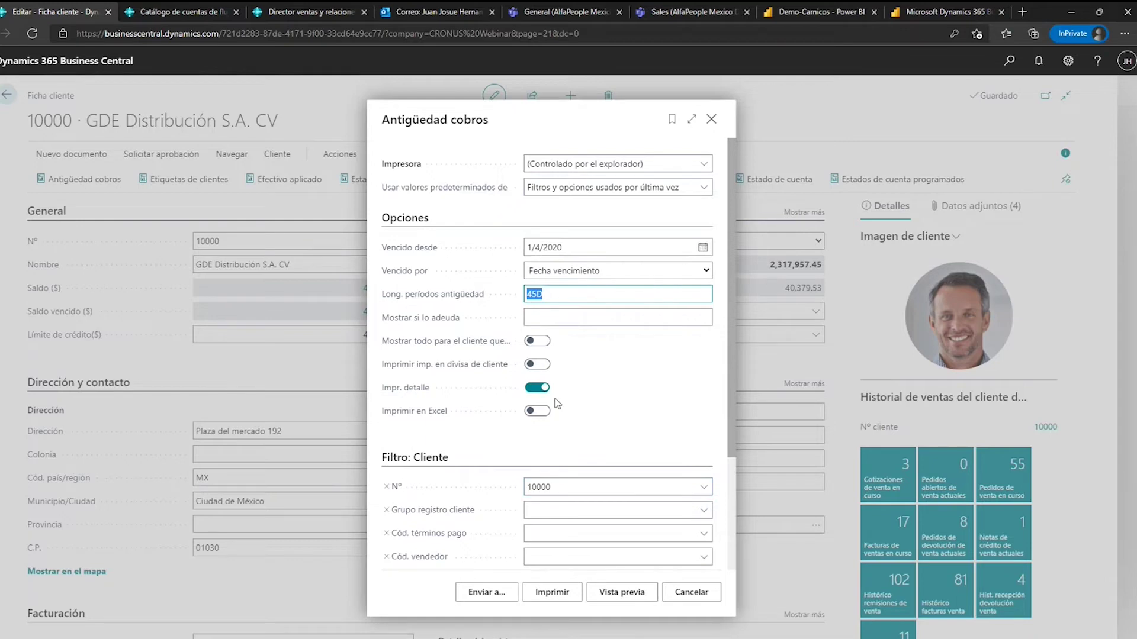
Preview the Antigüedad cobros report, examine the overdue amounts by aging period and close the preview.
{"action": "left_click", "coordinate": [622, 592]}
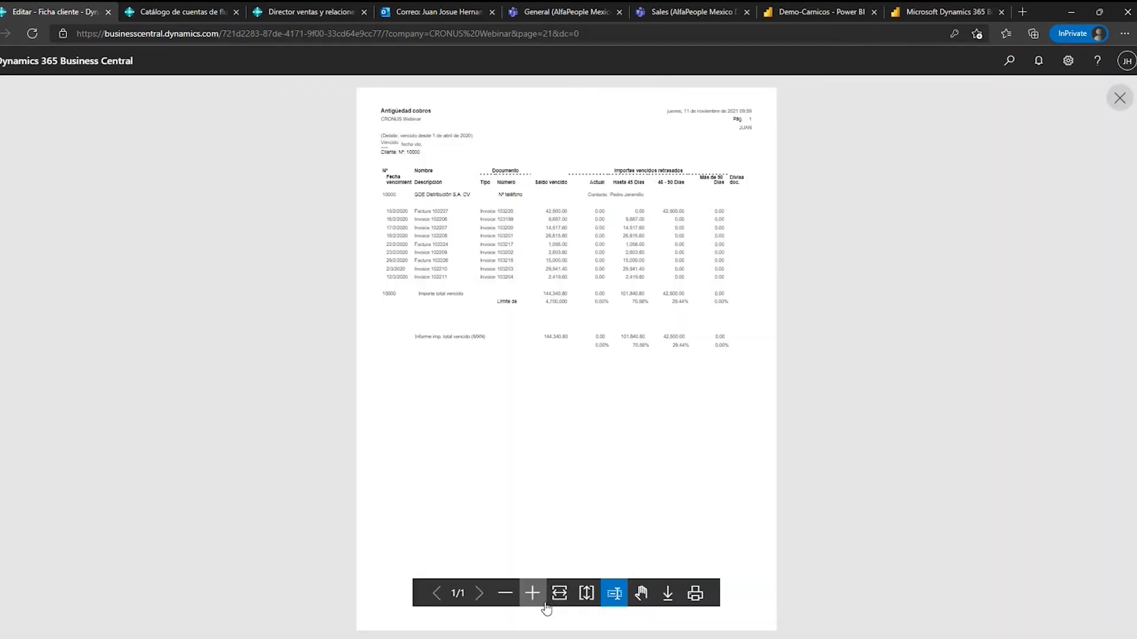
{"action": "left_click", "coordinate": [539, 599]}
{"action": "scroll", "coordinate": [532, 325], "scroll_direction": "up", "scroll_amount": 3}
{"action": "scroll", "coordinate": [532, 325], "scroll_direction": "down", "scroll_amount": 2}
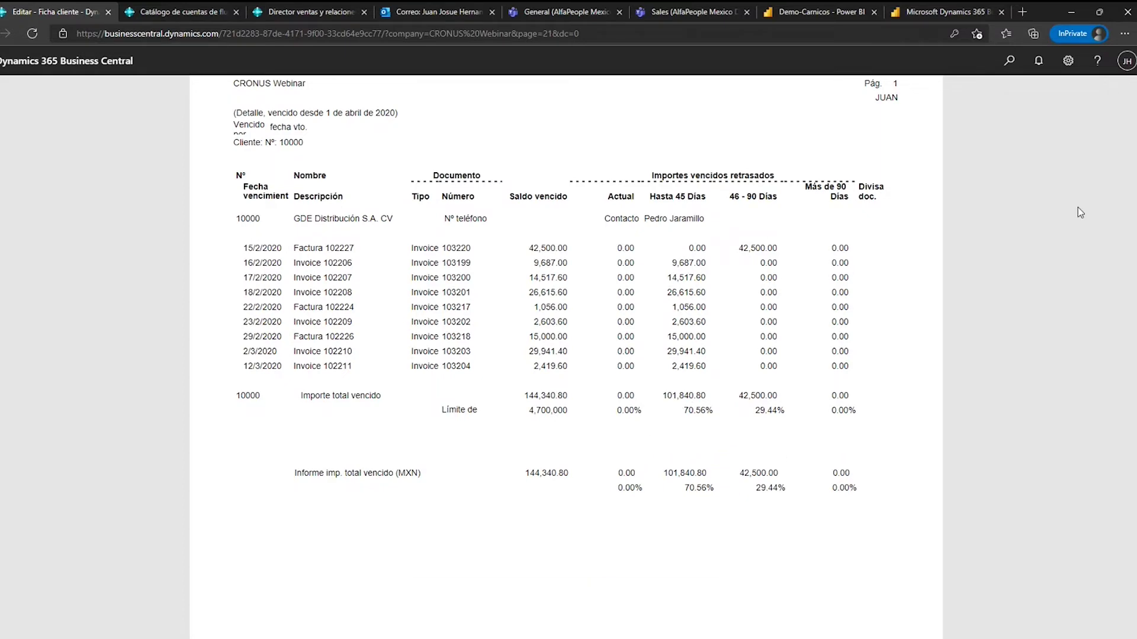
{"action": "left_click", "coordinate": [1118, 97]}
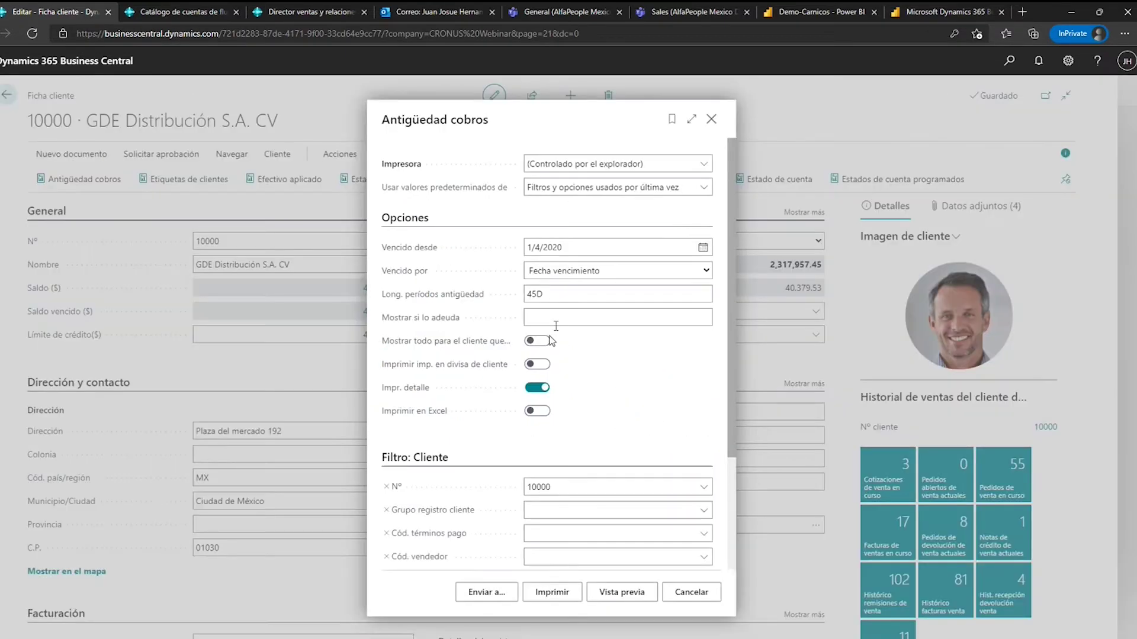
Review the file types for sending the Antigüedad cobros report and cancel without exporting it.
{"action": "left_click", "coordinate": [500, 590]}
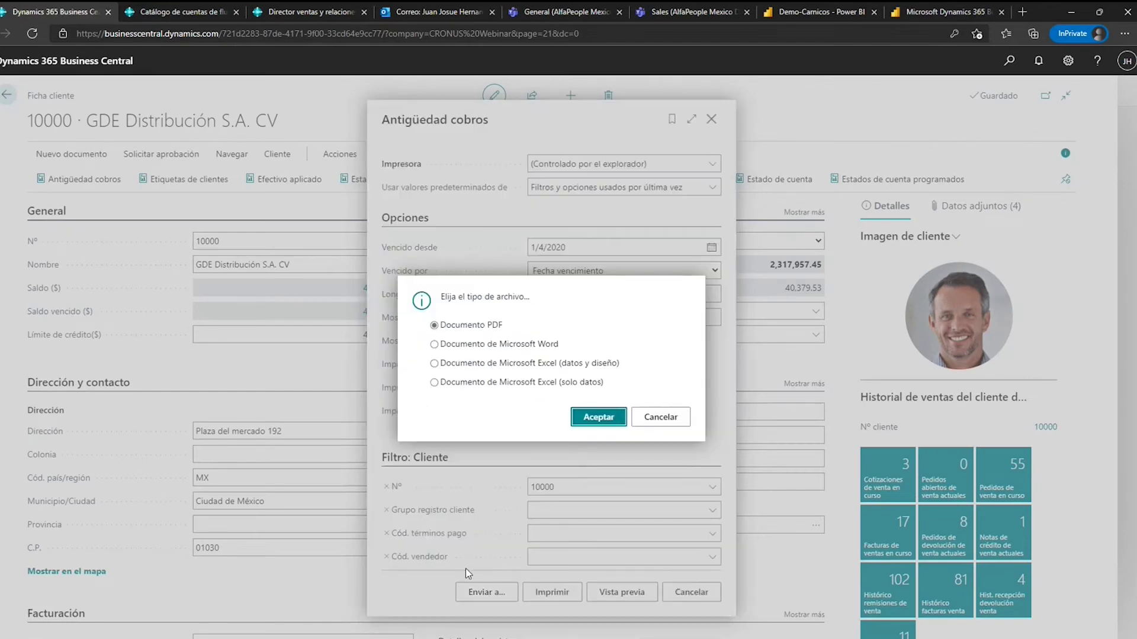
{"action": "left_click", "coordinate": [493, 346]}
{"action": "left_click", "coordinate": [659, 417]}
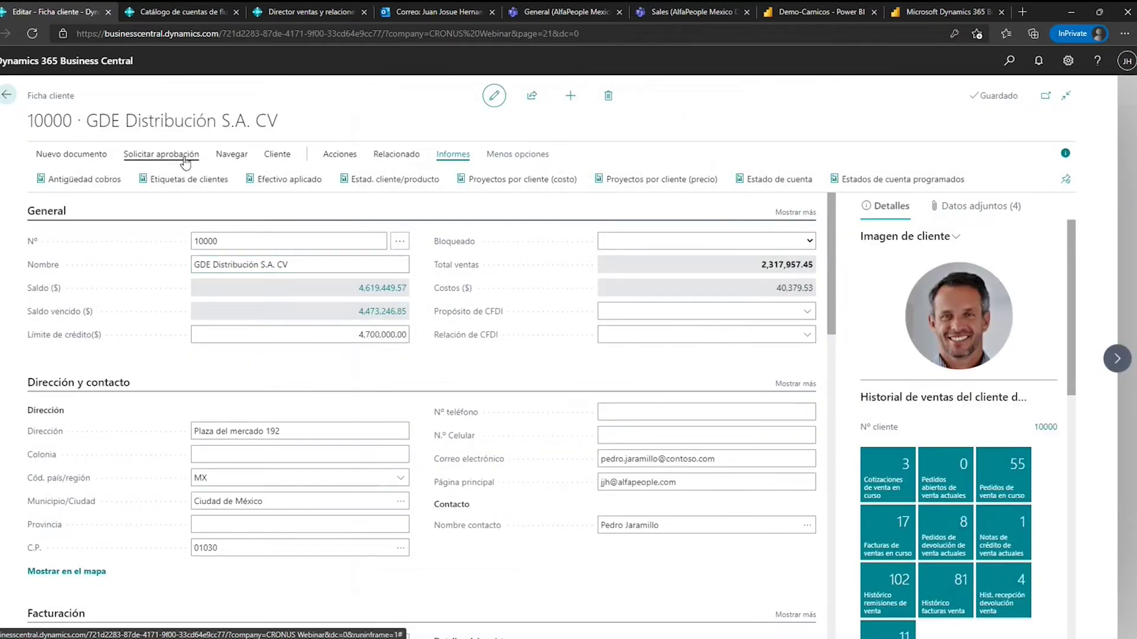
Open the statistics of customer GDE Distribución S.A. CV.
{"action": "left_click", "coordinate": [277, 155]}
{"action": "left_click", "coordinate": [229, 179]}
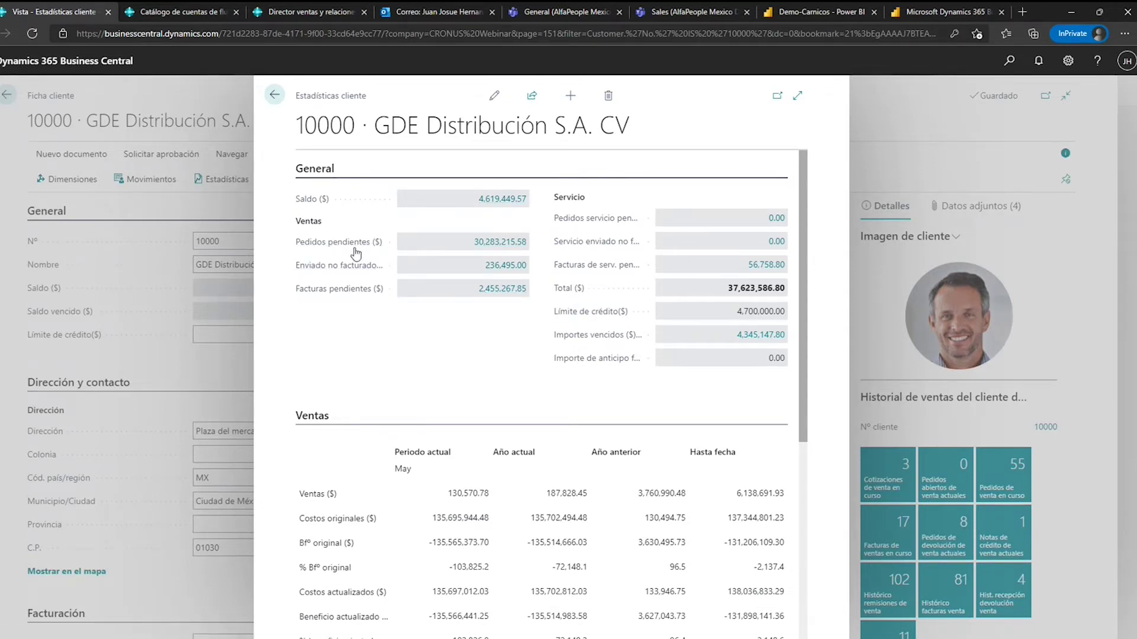
Expand the customer statistics to full width, examine the Ventas section's sales, costs, profit, credit memos and payments by period, and restore the original size.
{"action": "left_click", "coordinate": [798, 95]}
{"action": "scroll", "coordinate": [495, 259], "scroll_direction": "down", "scroll_amount": 4}
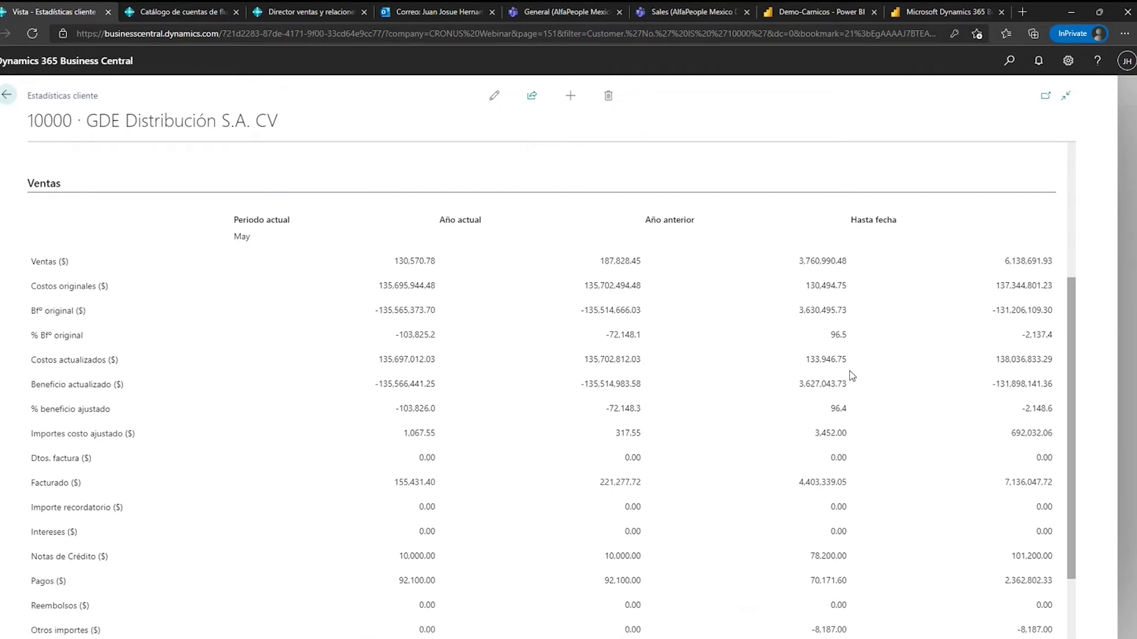
{"action": "scroll", "coordinate": [214, 281], "scroll_direction": "down", "scroll_amount": 1}
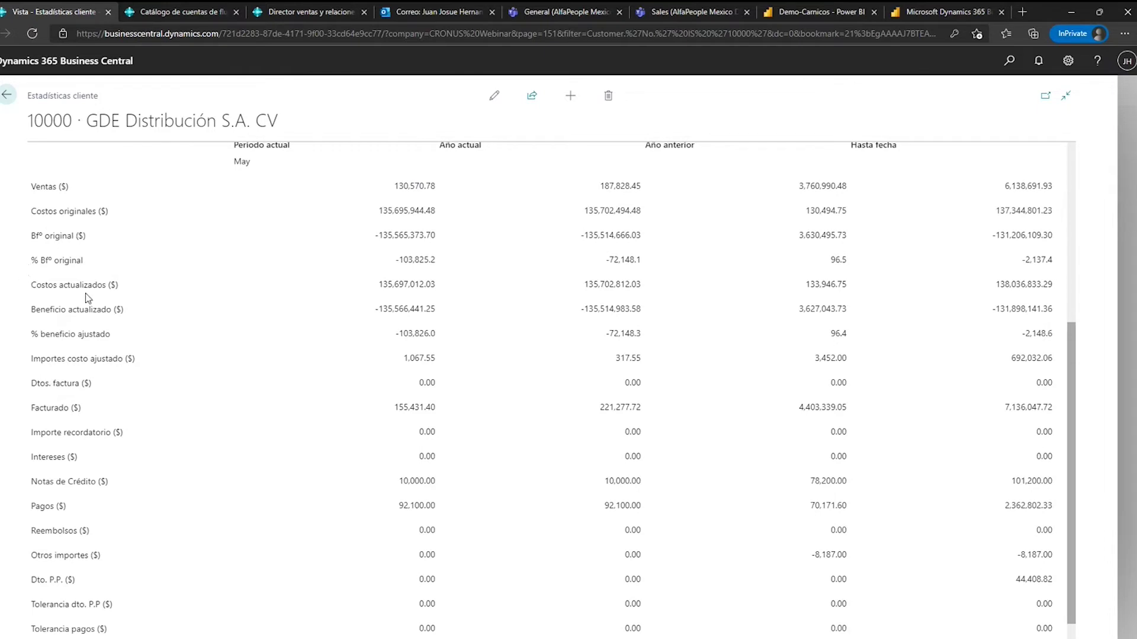
{"action": "scroll", "coordinate": [4, 278], "scroll_direction": "down", "scroll_amount": 1}
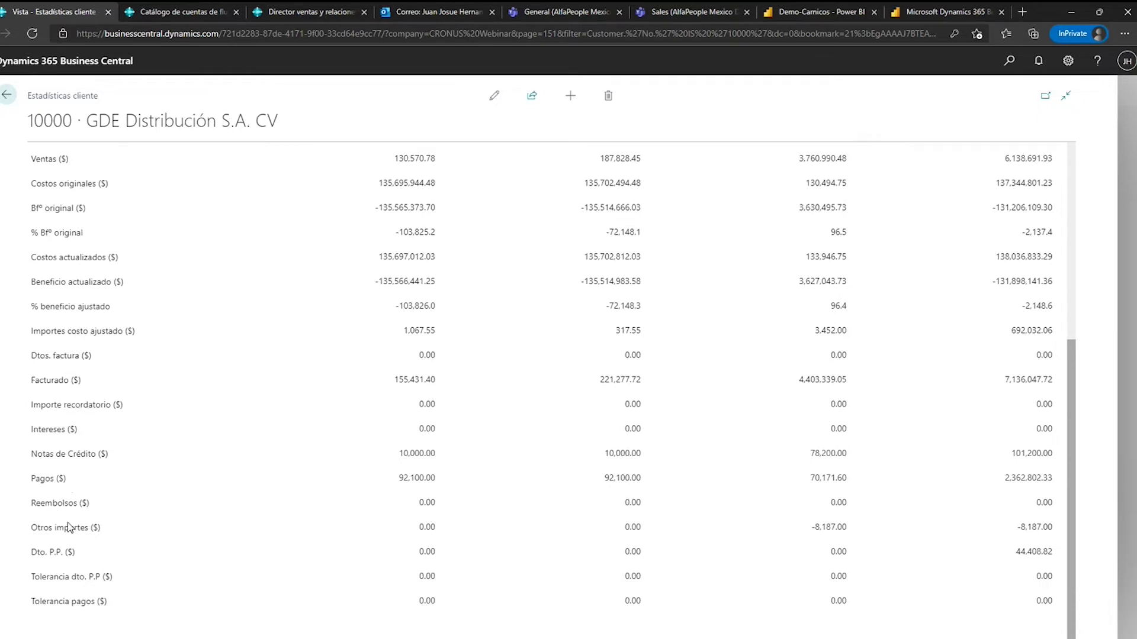
{"action": "scroll", "coordinate": [947, 467], "scroll_direction": "up", "scroll_amount": 5}
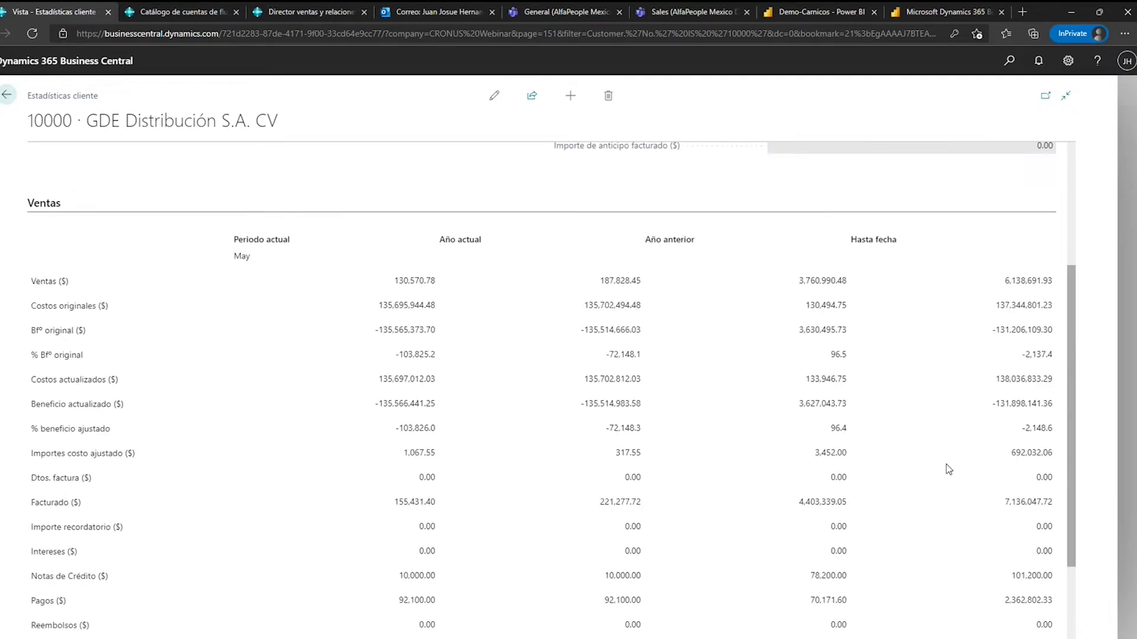
{"action": "left_click", "coordinate": [1065, 107]}
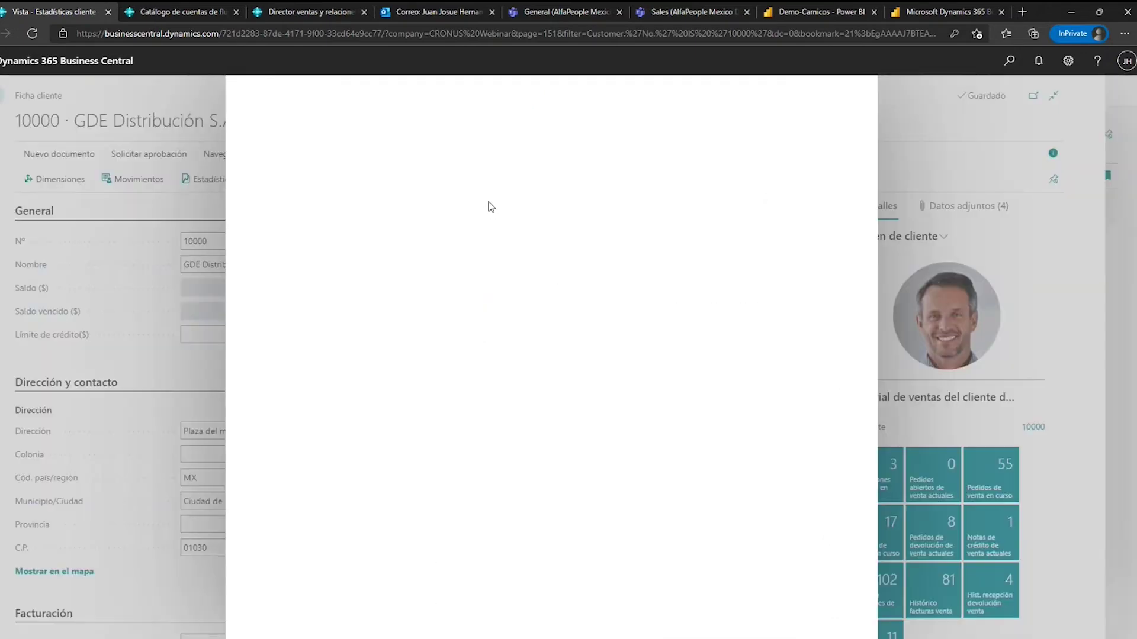
{"action": "scroll", "coordinate": [460, 331], "scroll_direction": "down", "scroll_amount": 5}
{"action": "scroll", "coordinate": [450, 352], "scroll_direction": "up", "scroll_amount": 6}
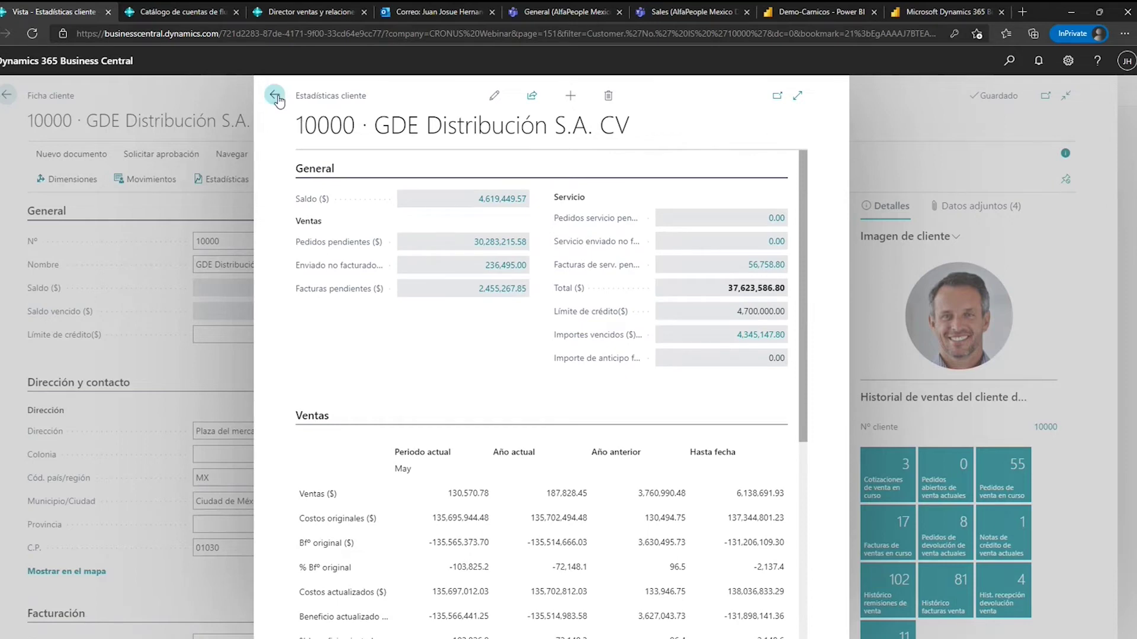
Close the customer statistics and card, return to the customer list, and select GDE Distribución S.A. CV.
{"action": "left_click", "coordinate": [275, 96]}
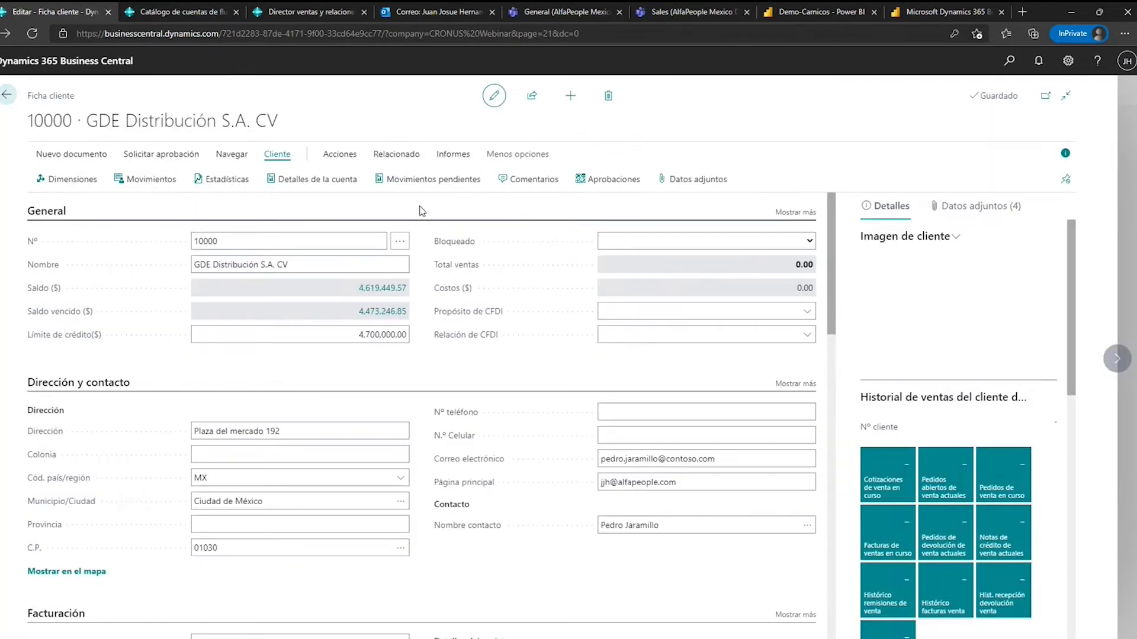
{"action": "left_click", "coordinate": [9, 98]}
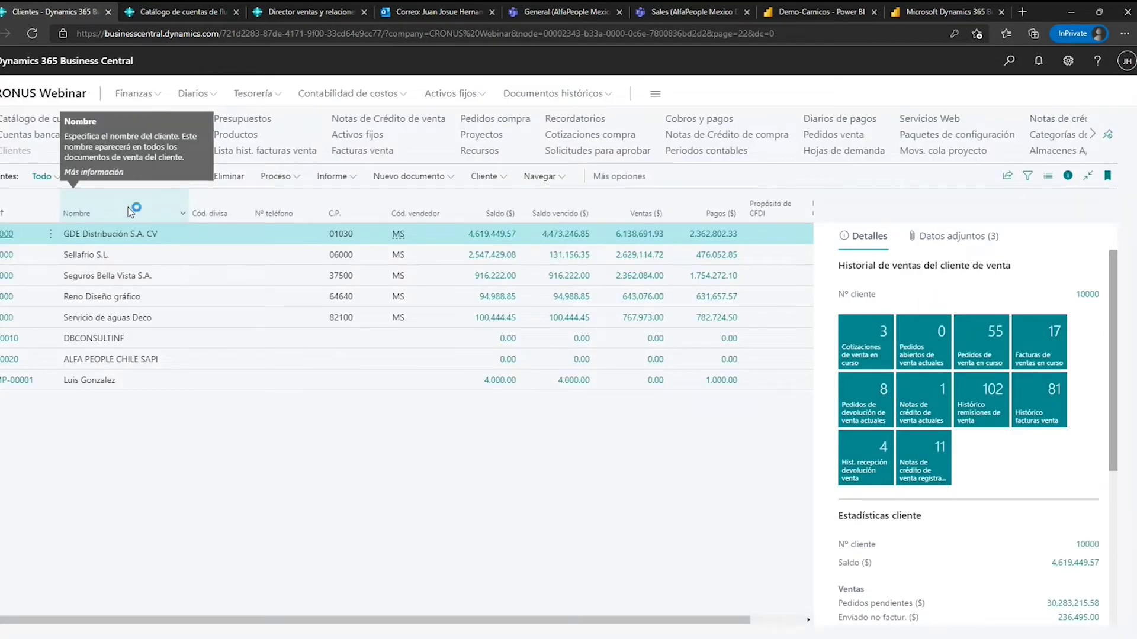
{"action": "left_click", "coordinate": [135, 296]}
{"action": "left_click", "coordinate": [135, 359]}
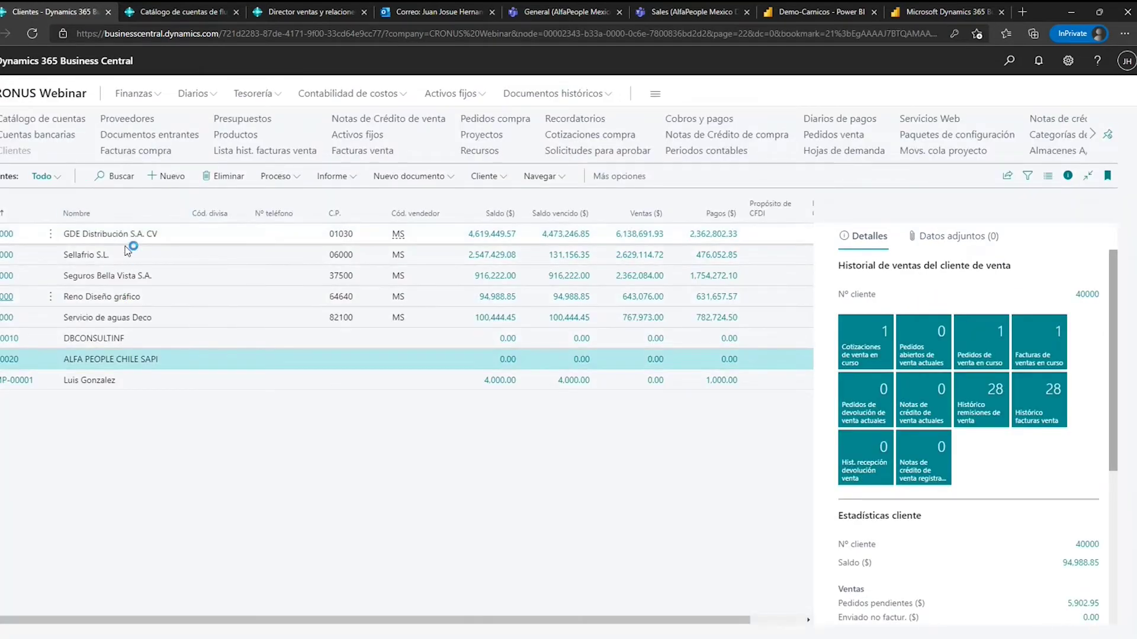
{"action": "left_click", "coordinate": [122, 363]}
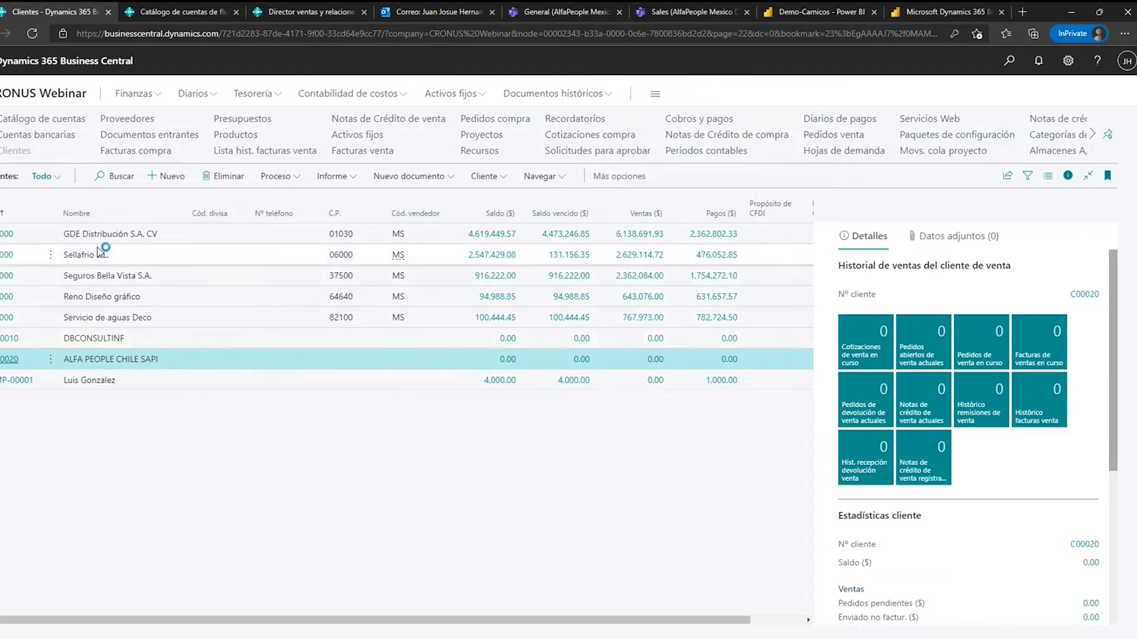
{"action": "left_click", "coordinate": [126, 241]}
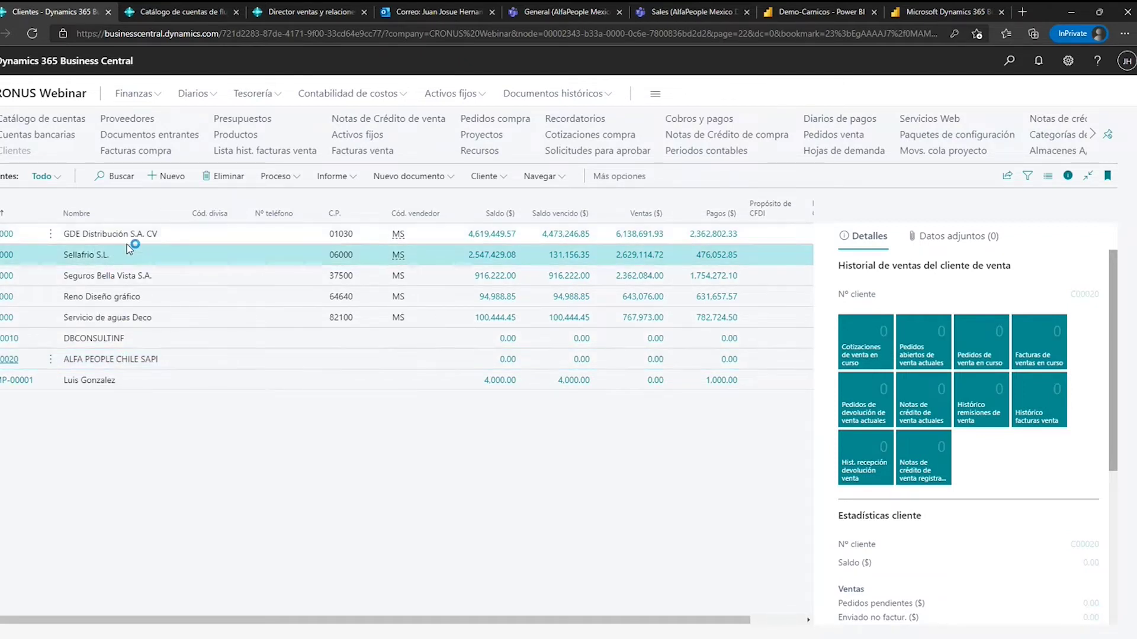
Export the customer list for editing in Excel and open the downloaded Ficha cliente workbook.
{"action": "left_click", "coordinate": [1009, 176]}
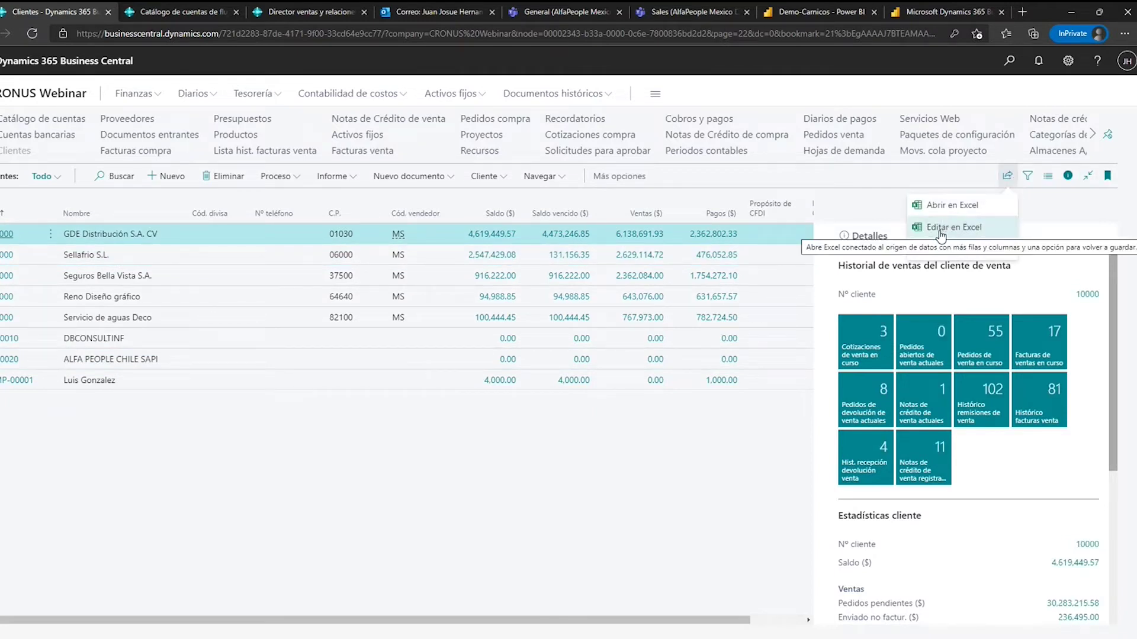
{"action": "left_click", "coordinate": [942, 229]}
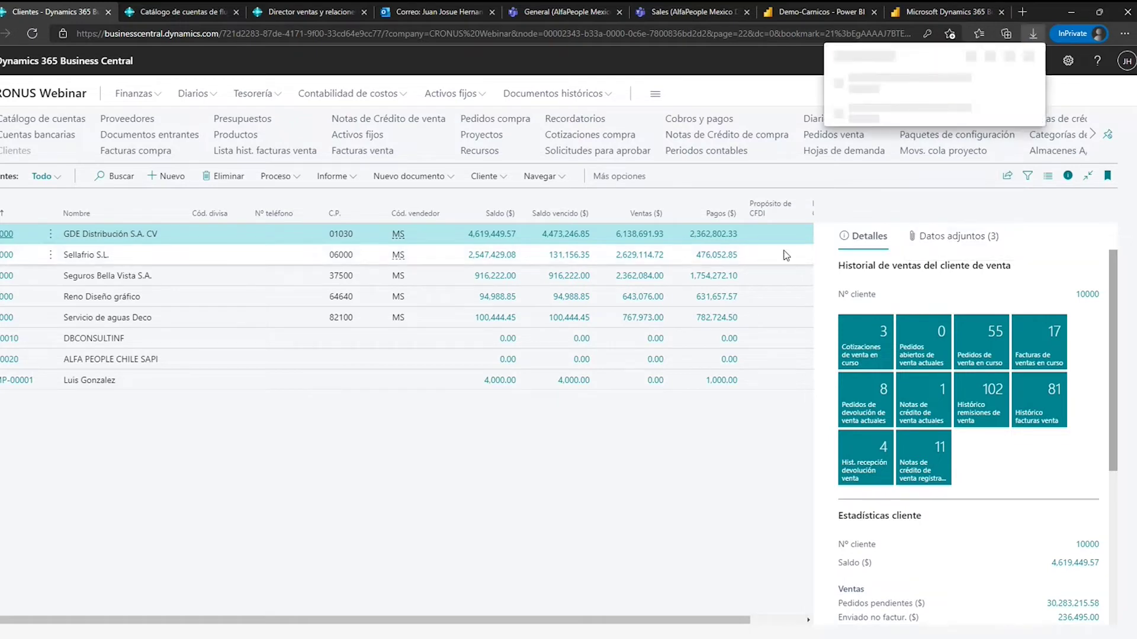
{"action": "left_click", "coordinate": [868, 90]}
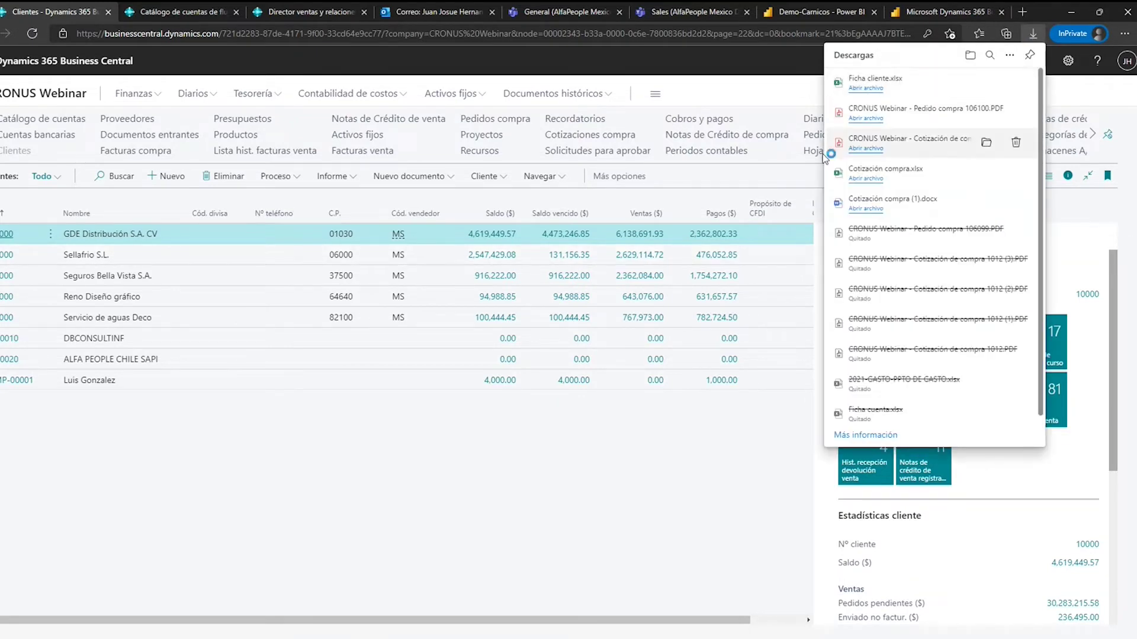
{"action": "left_click", "coordinate": [328, 502]}
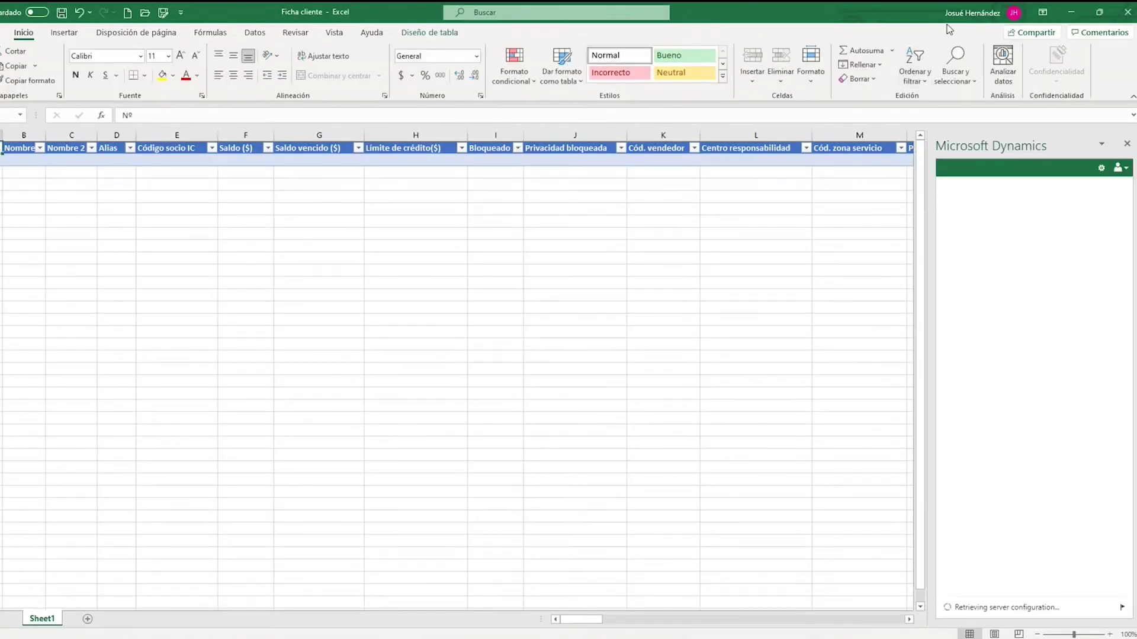
Shrink the Ficha cliente workbook window, minimise the Cotización compra workbook, and place Ficha cliente over the customer list.
{"action": "left_click", "coordinate": [1099, 11]}
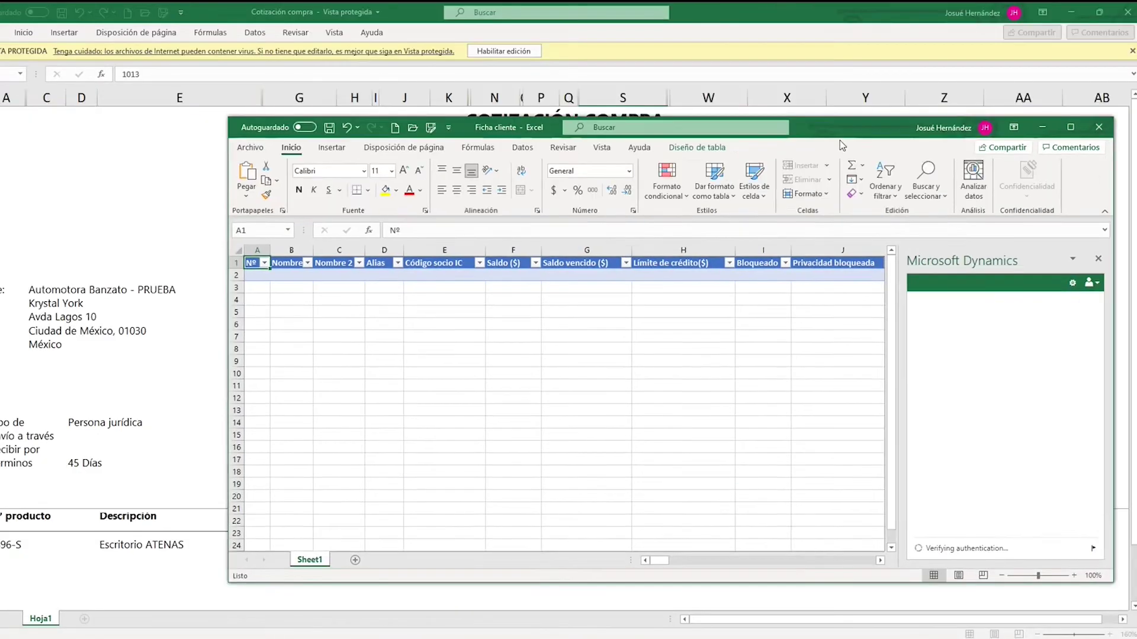
{"action": "left_click", "coordinate": [1073, 13]}
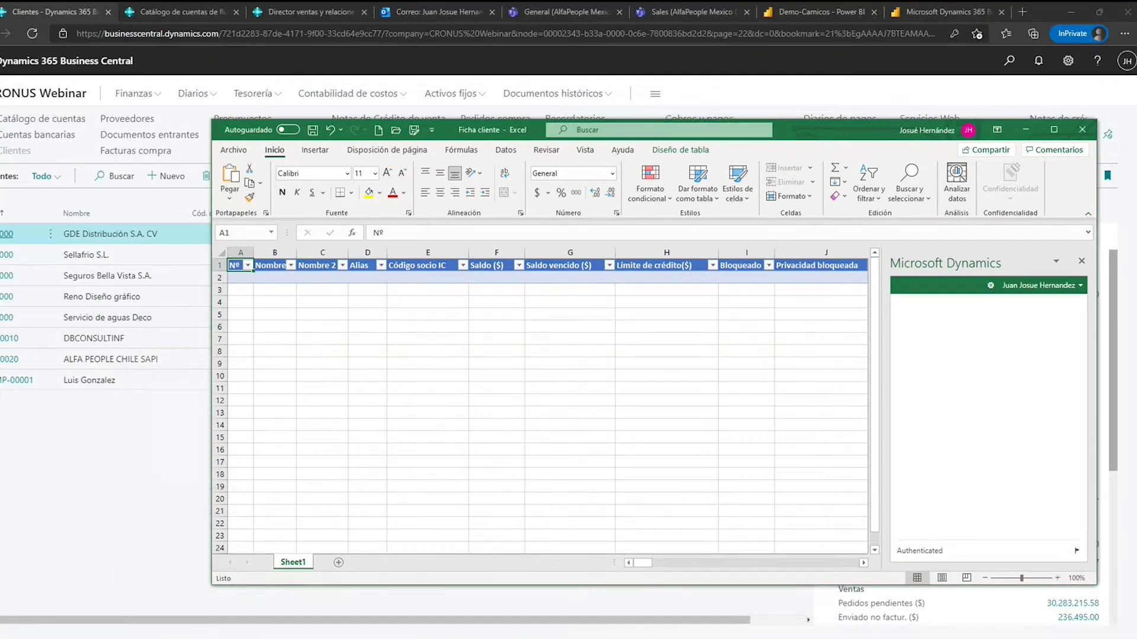
{"action": "left_click_drag", "start_coordinate": [864, 130], "coordinate": [902, 75]}
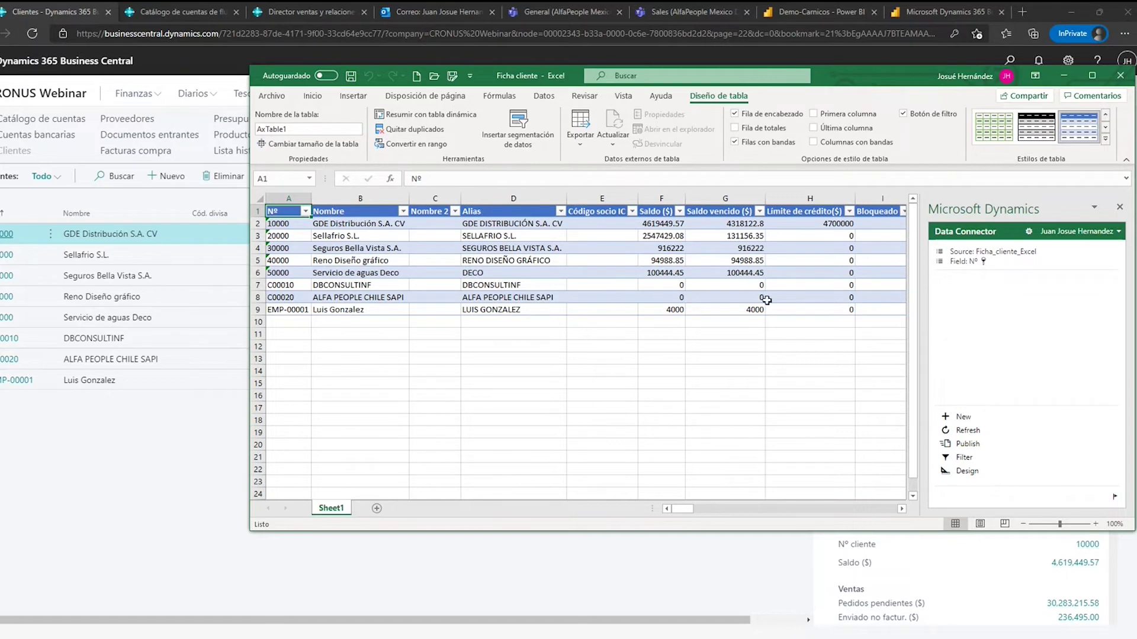
Append PRUEBA to the Sellafrio S.L. customer name in the Excel table.
{"action": "left_click", "coordinate": [367, 229]}
{"action": "left_click", "coordinate": [370, 234]}
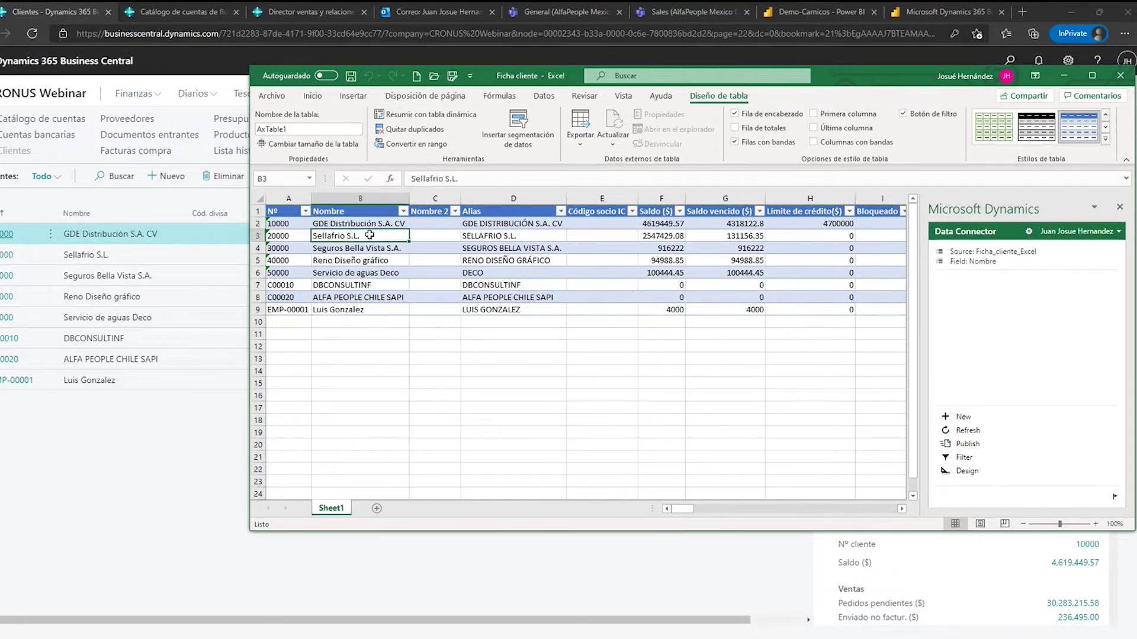
{"action": "double_click", "coordinate": [372, 235]}
{"action": "type", "text": "PRUEBA"}
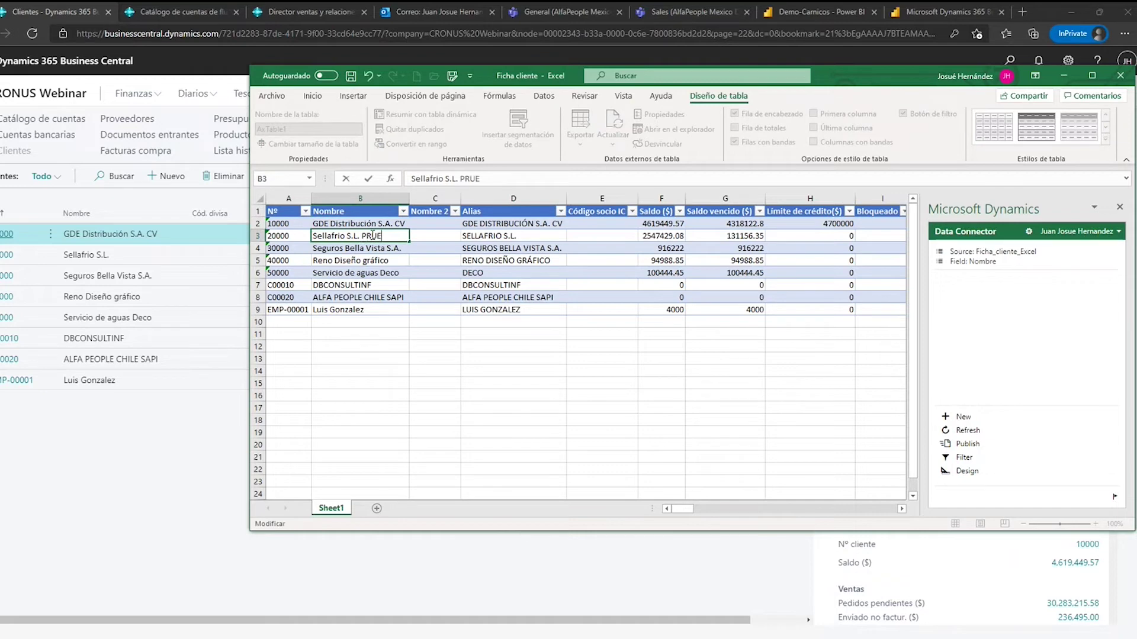
{"action": "key", "text": "Return"}
Add a second surname to the customer name in the table's last row and publish the changes to Business Central.
{"action": "key", "text": "Down"}
{"action": "key", "text": "Down"}
{"action": "key", "text": "Down"}
{"action": "key", "text": "Down"}
{"action": "key", "text": "Down"}
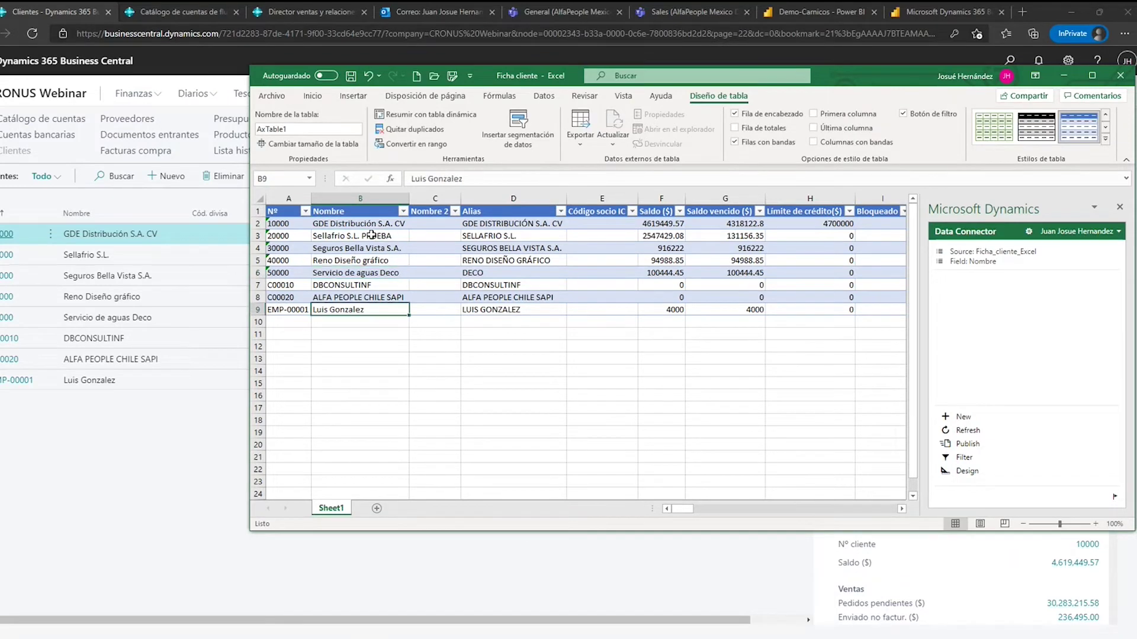
{"action": "type", "text": "Perez"}
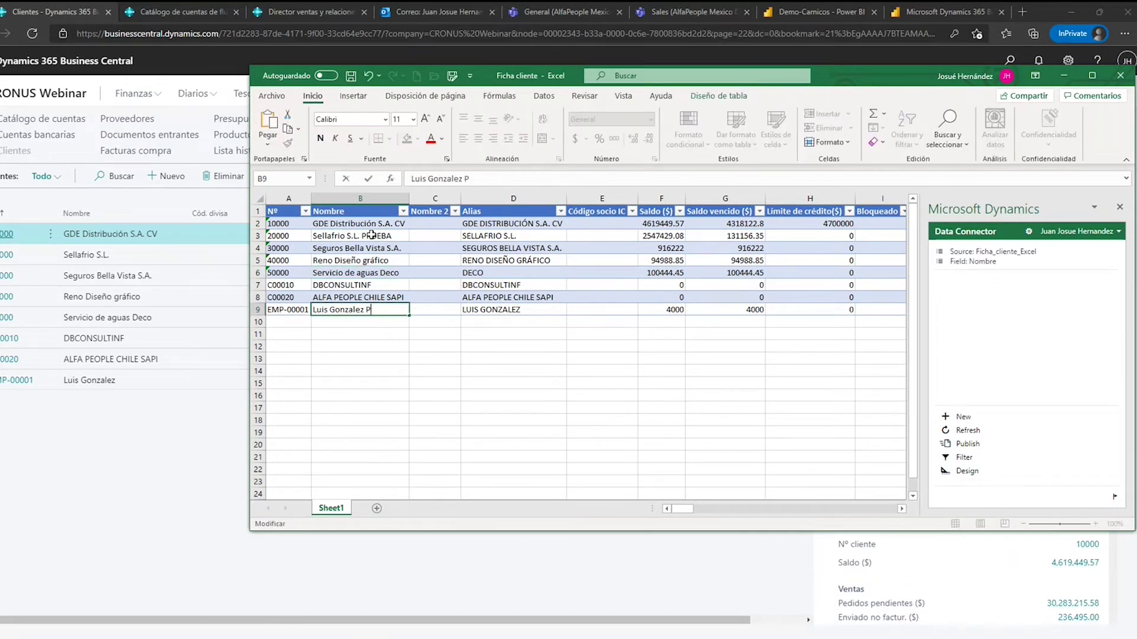
{"action": "key", "text": "Tab"}
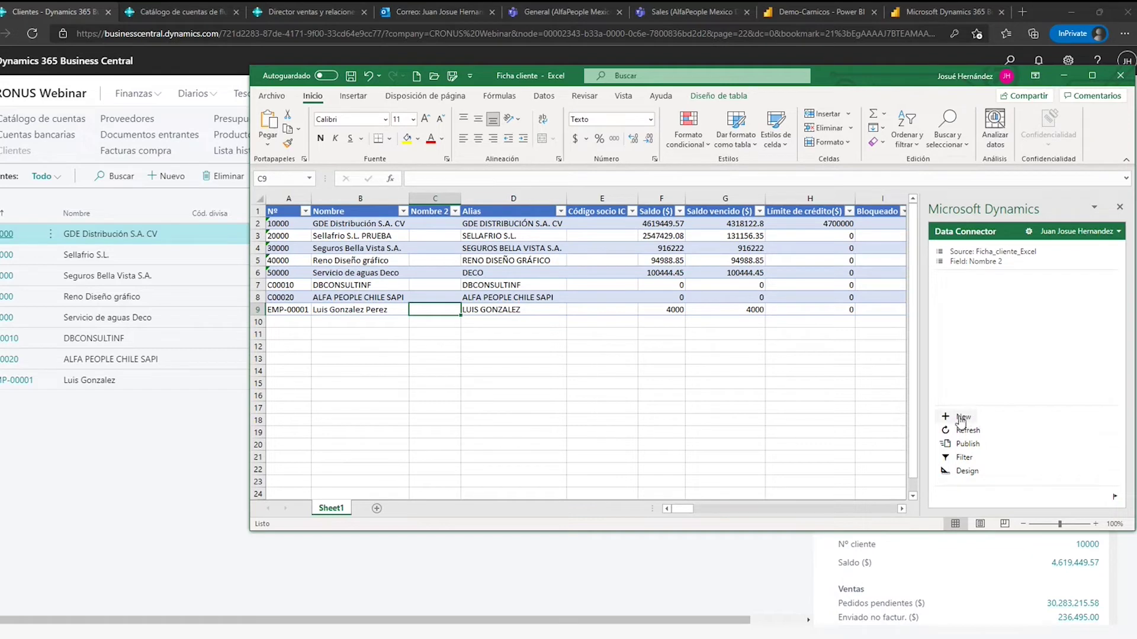
{"action": "left_click", "coordinate": [980, 450]}
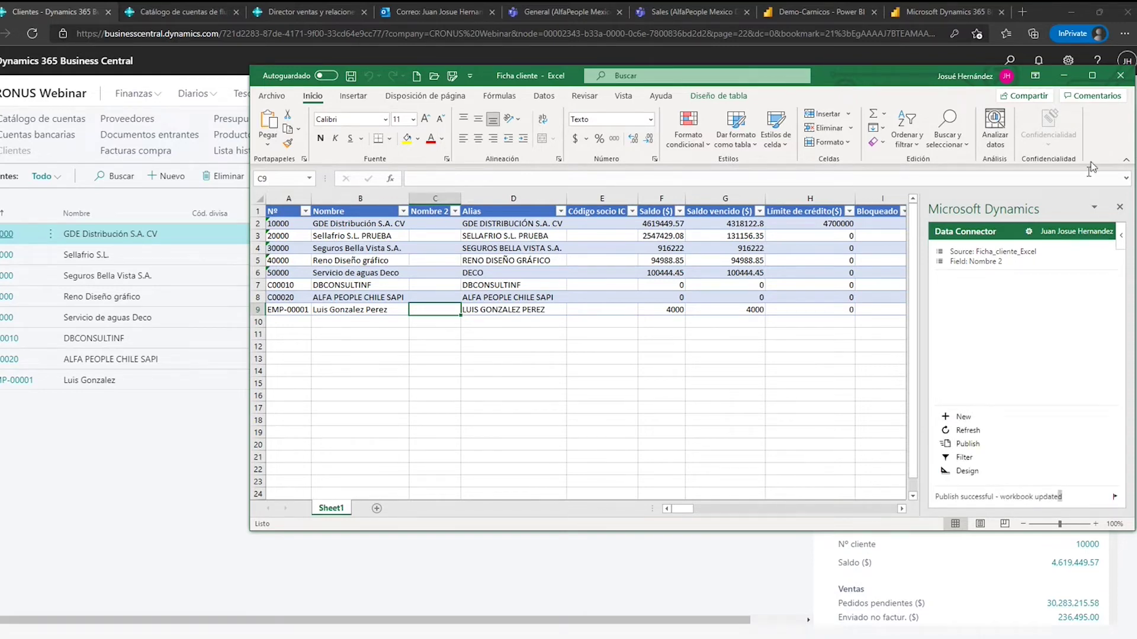
Minimise Excel and check the edited customer names in the Business Central customer list.
{"action": "left_click", "coordinate": [1064, 75]}
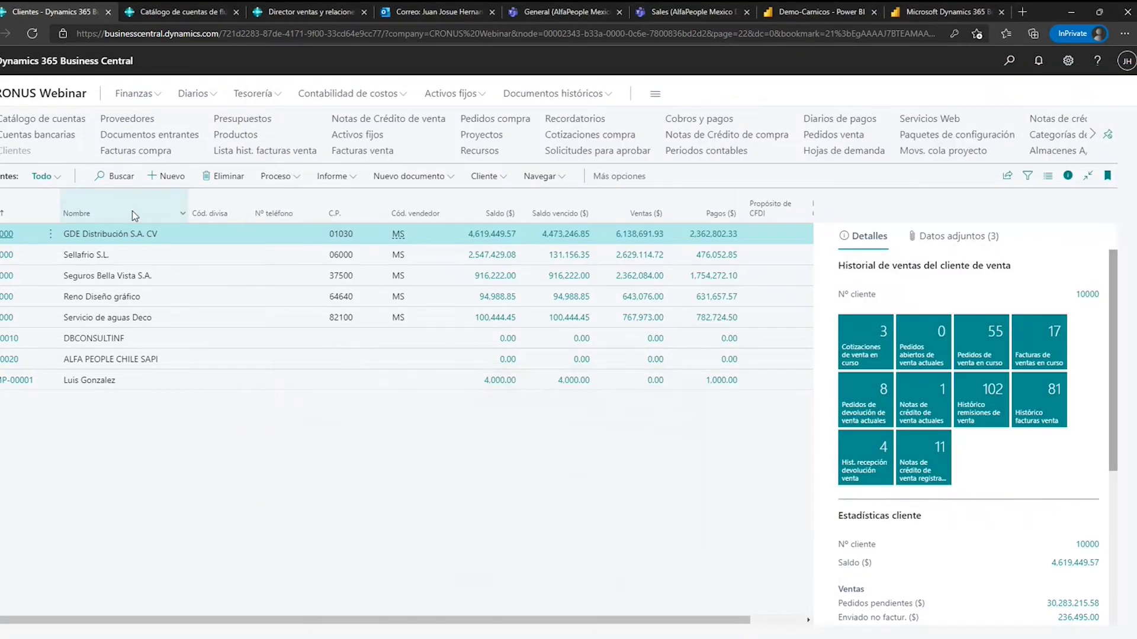
{"action": "left_click", "coordinate": [95, 338]}
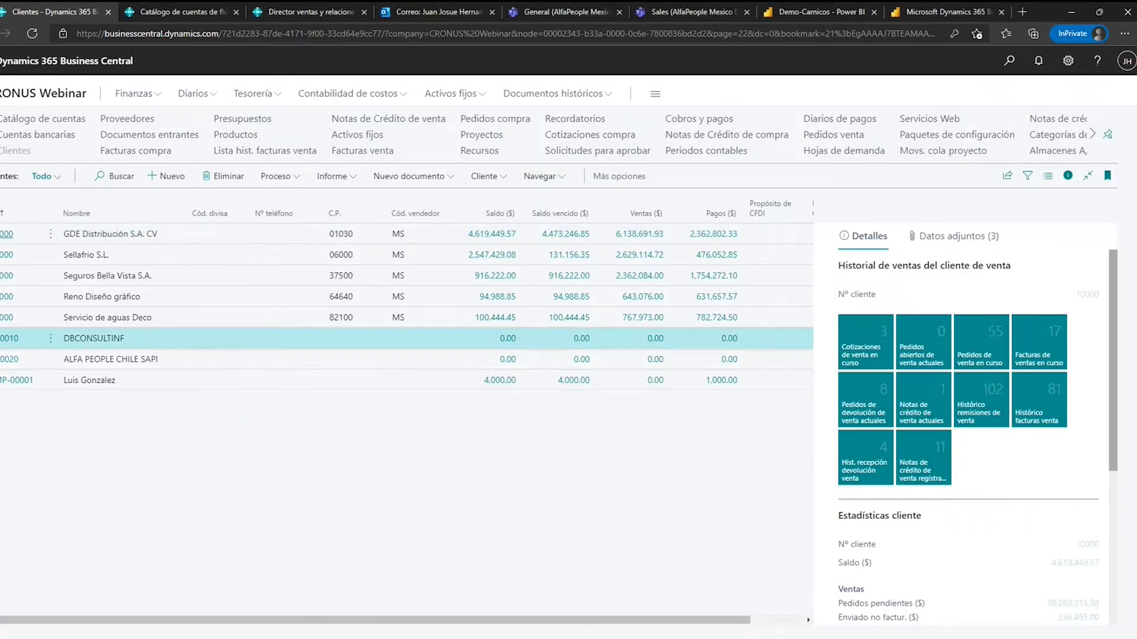
{"action": "left_click", "coordinate": [126, 260]}
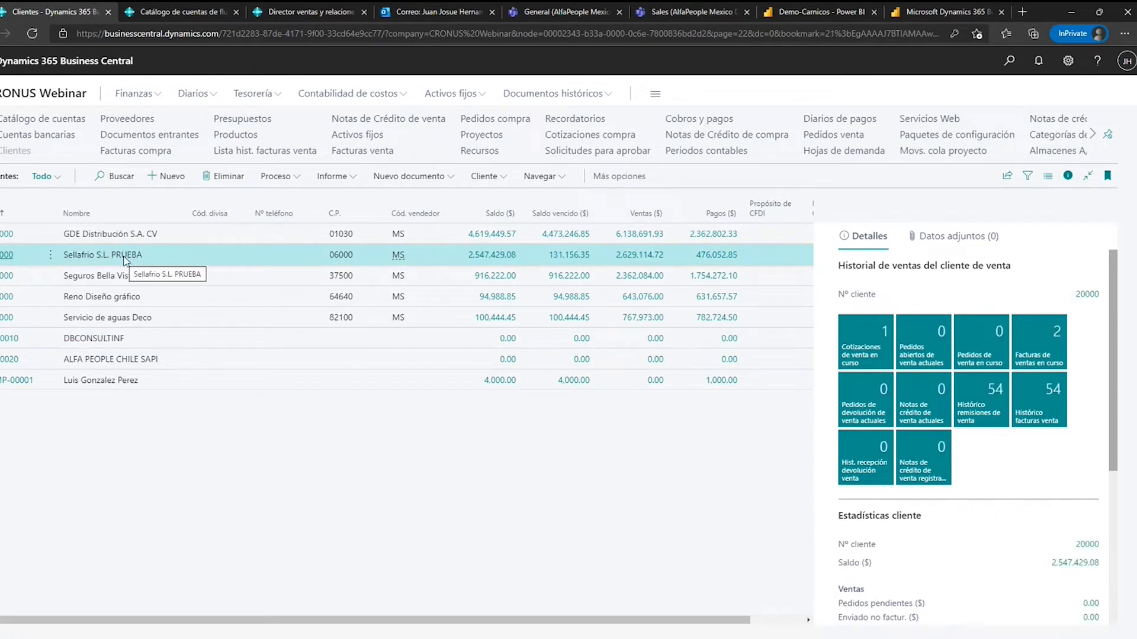
{"action": "left_click", "coordinate": [89, 381]}
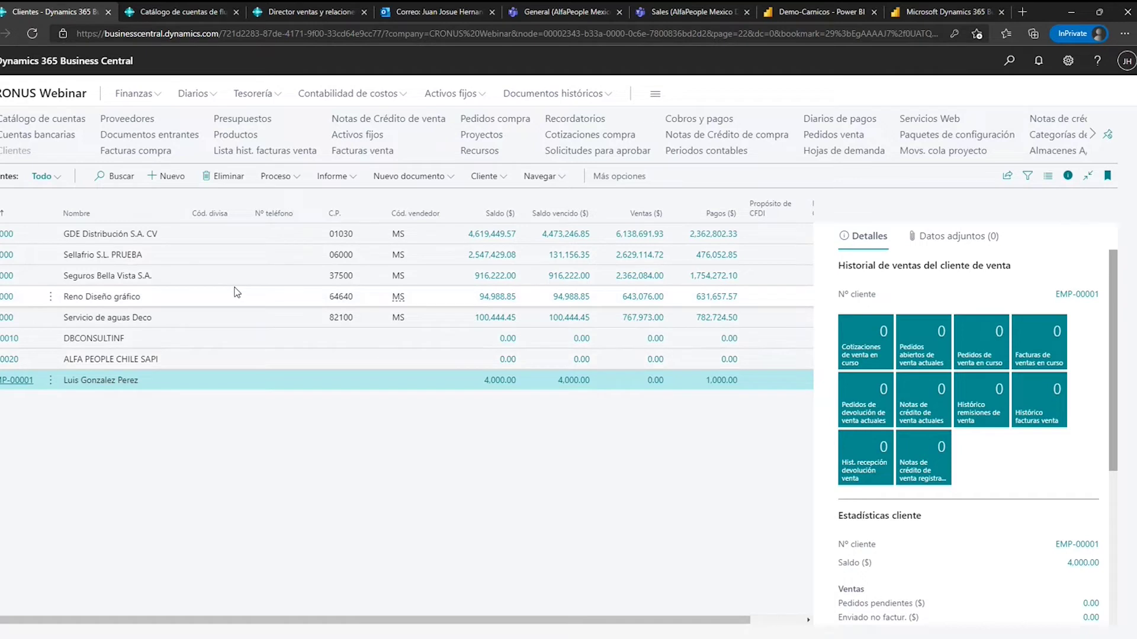
Select GDE Distribución S.A. CV, start sharing the customer list to Teams, and choose the frequently shared contact as recipient.
{"action": "left_click", "coordinate": [97, 239]}
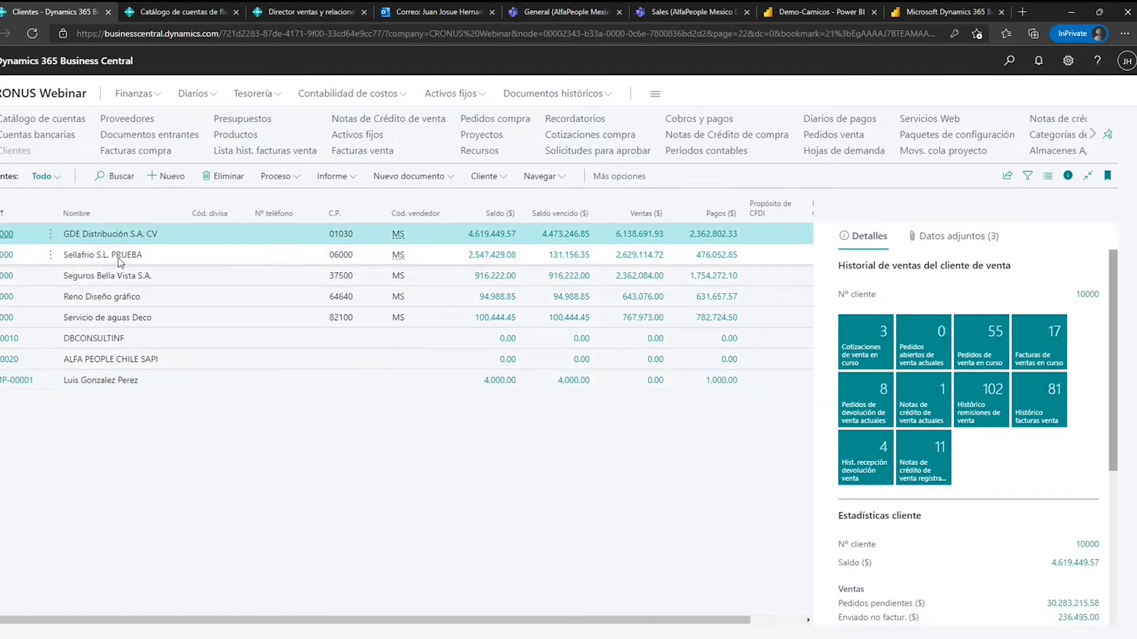
{"action": "left_click", "coordinate": [1007, 176]}
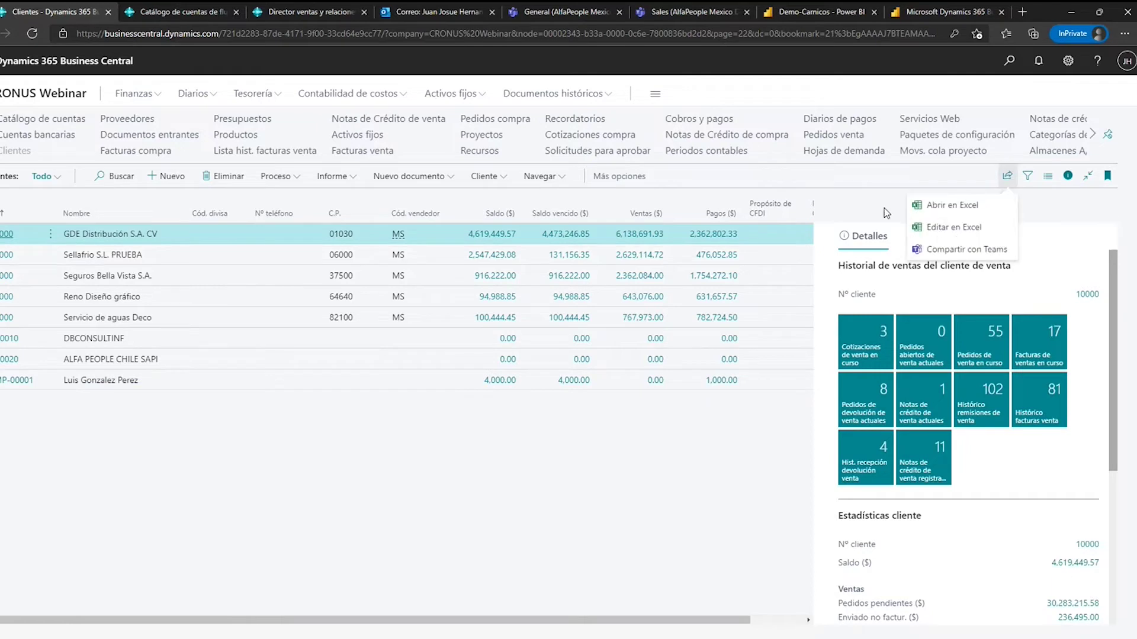
{"action": "left_click", "coordinate": [932, 252]}
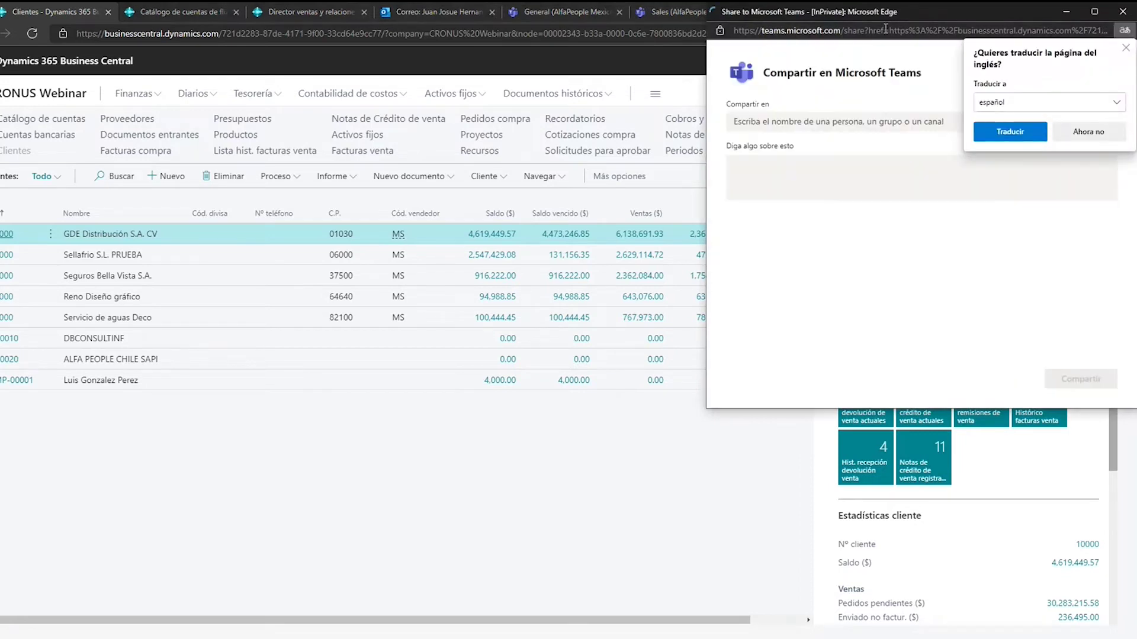
{"action": "left_click_drag", "start_coordinate": [910, 24], "coordinate": [779, 118]}
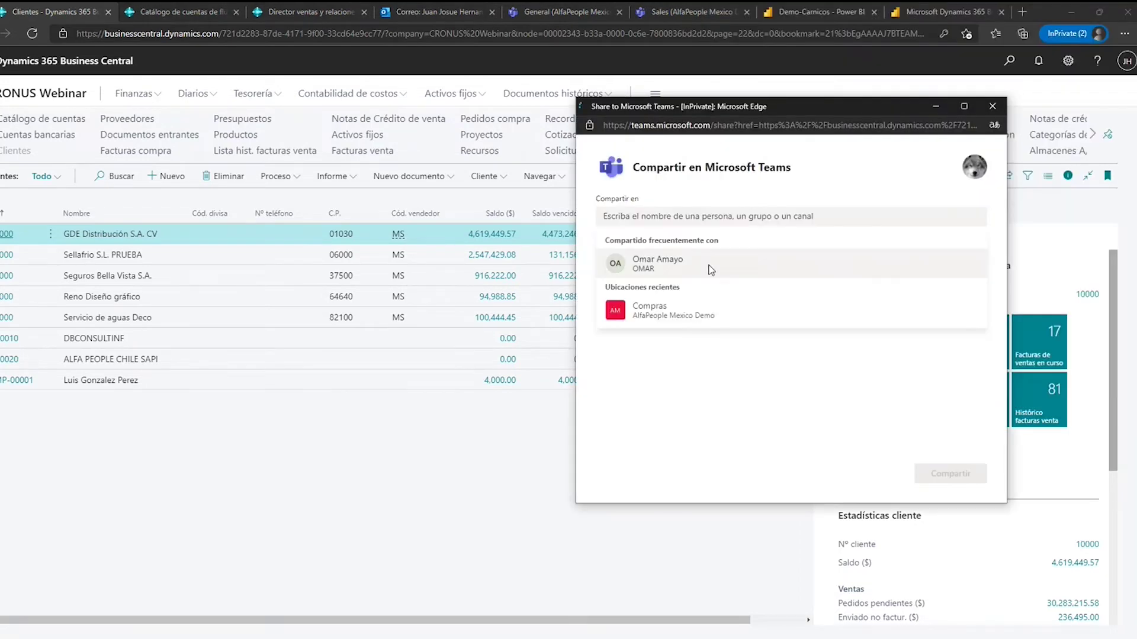
{"action": "left_click", "coordinate": [710, 270]}
{"action": "key", "text": "Tab"}
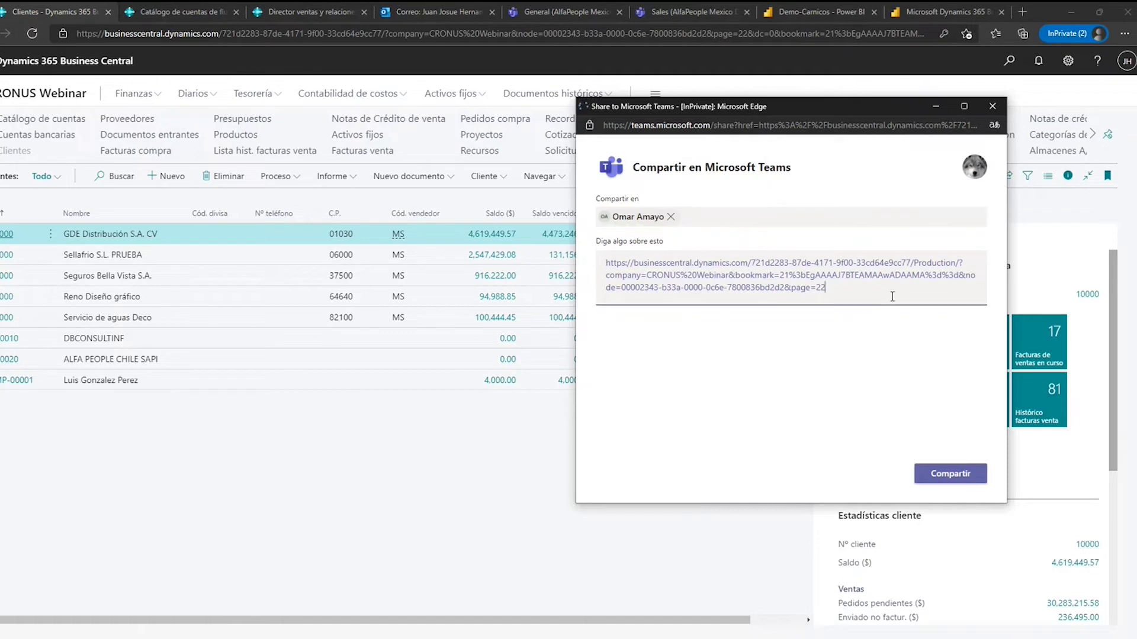
Add "-> Revisar información de cliente" above the link, share the message, and close the sharing window.
{"action": "key", "text": "Return"}
{"action": "key", "text": "Return"}
{"action": "key", "text": "Up"}
{"action": "key", "text": "Up"}
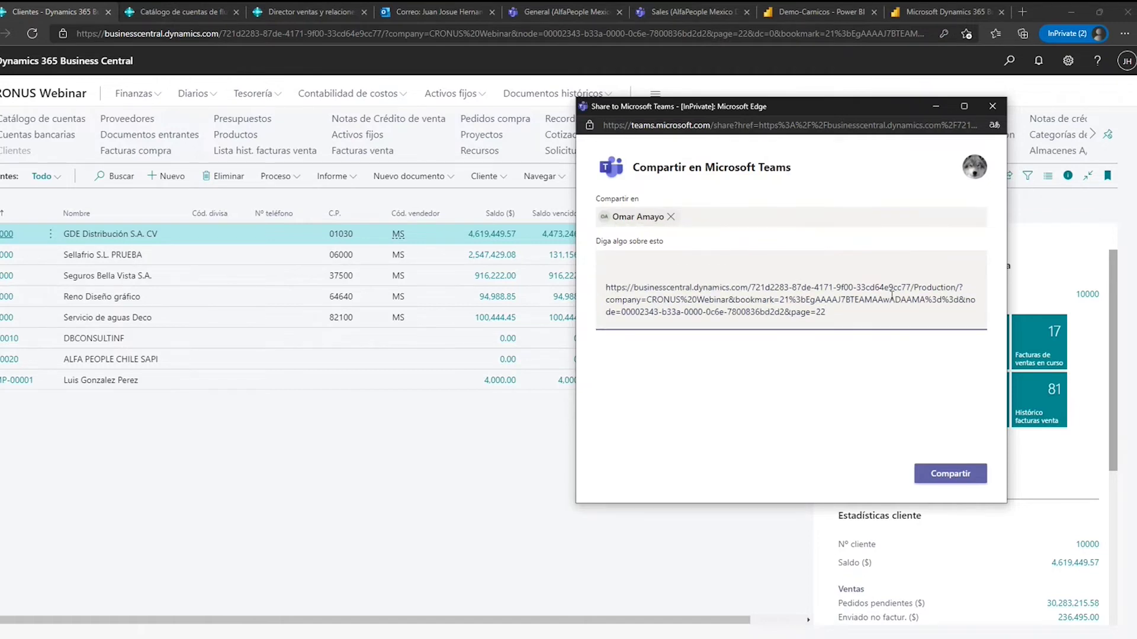
{"action": "type", "text": "-> Revisar f información de cliente"}
{"action": "left_click", "coordinate": [927, 471]}
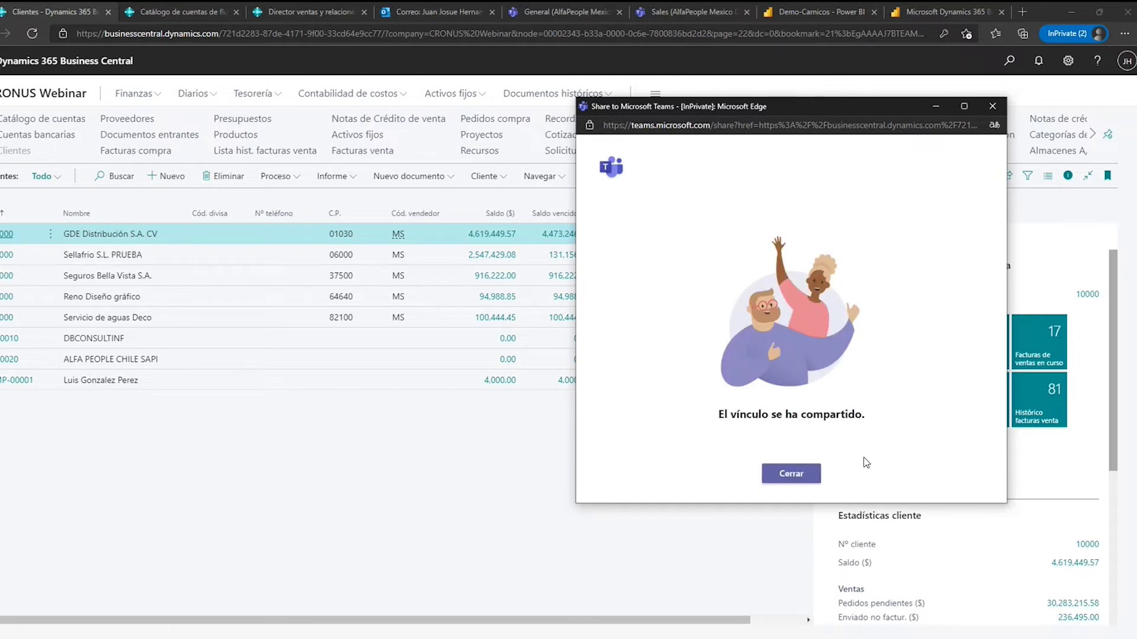
{"action": "left_click", "coordinate": [793, 474]}
Open the GDE Distribución S.A. CV customer card, then switch to Teams and view the shared message in the recipient's chat.
{"action": "left_click", "coordinate": [5, 240]}
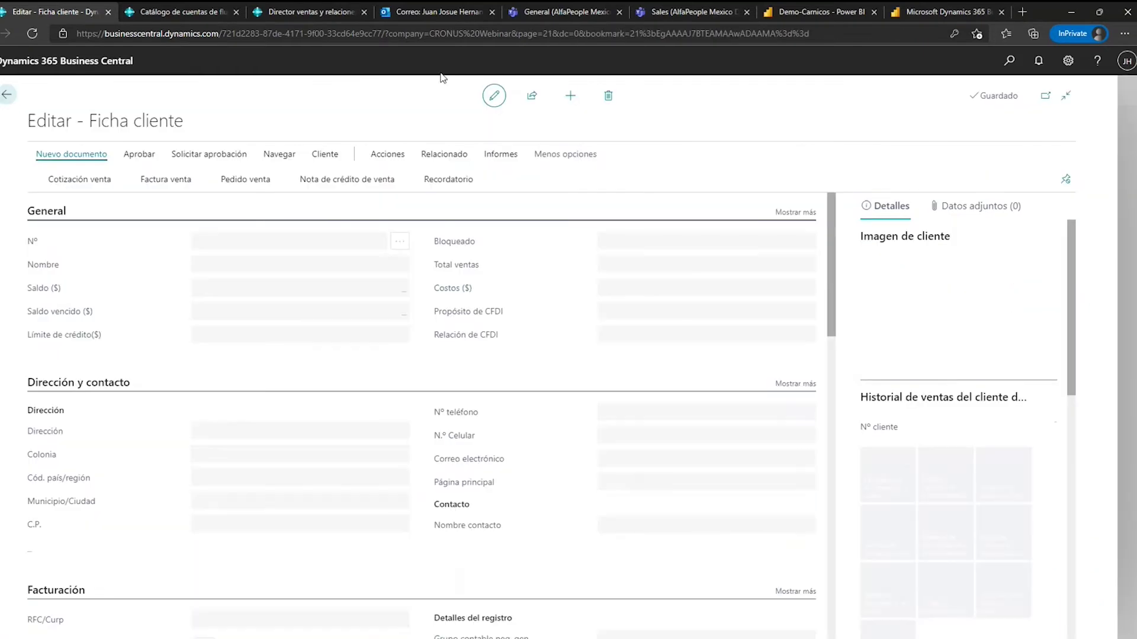
{"action": "left_click", "coordinate": [567, 16]}
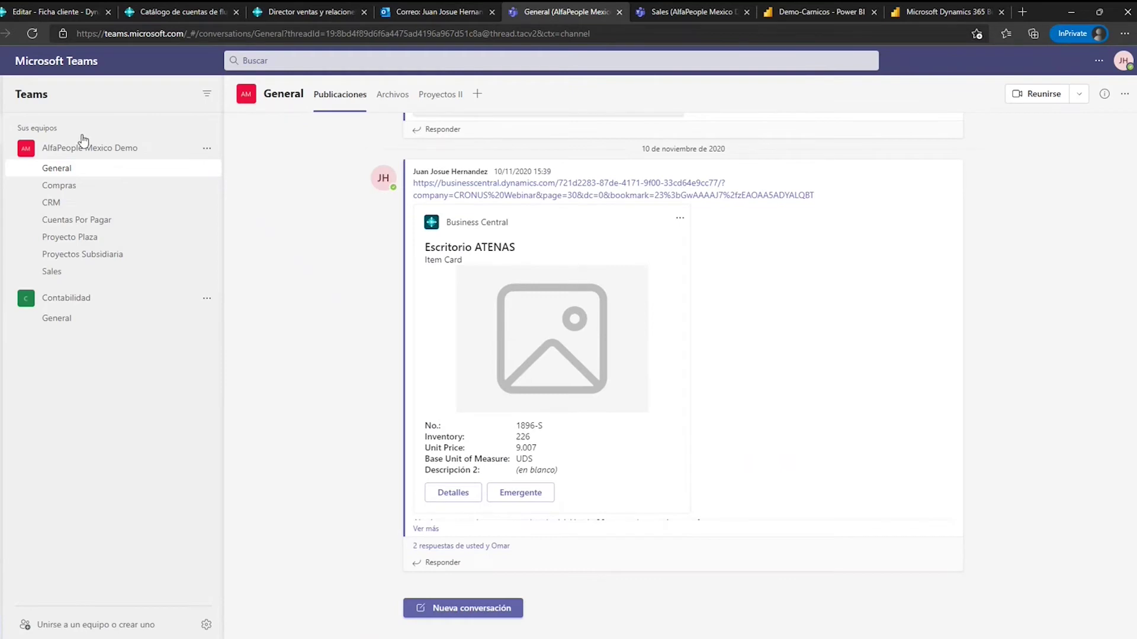
{"action": "key", "text": "ctrl+shift+2"}
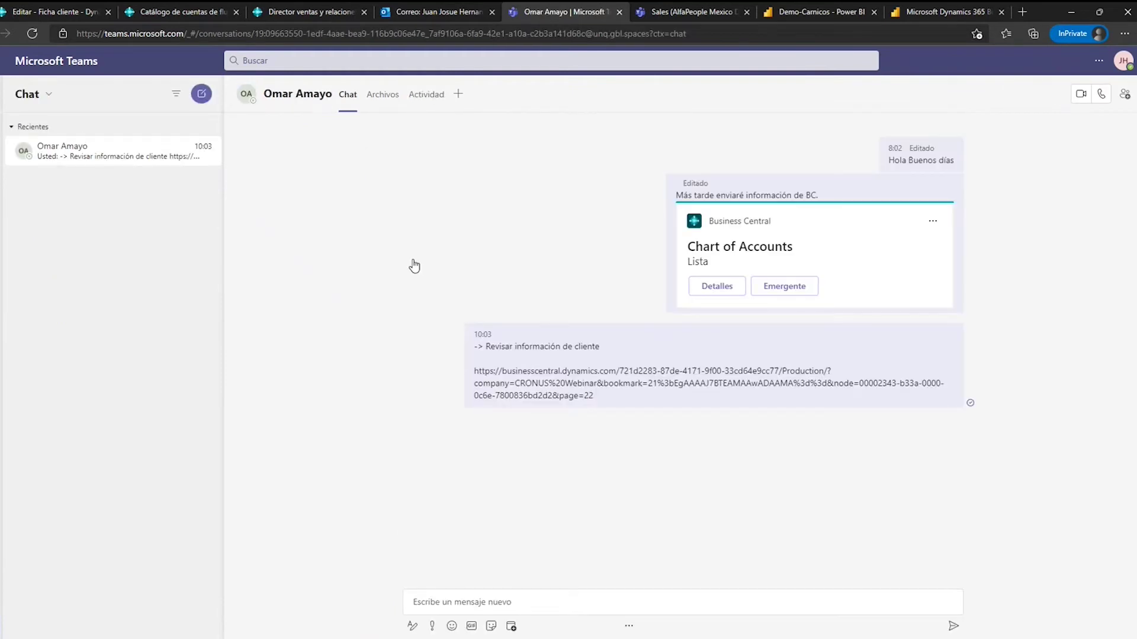
{"action": "left_click_drag", "start_coordinate": [594, 395], "coordinate": [296, 35]}
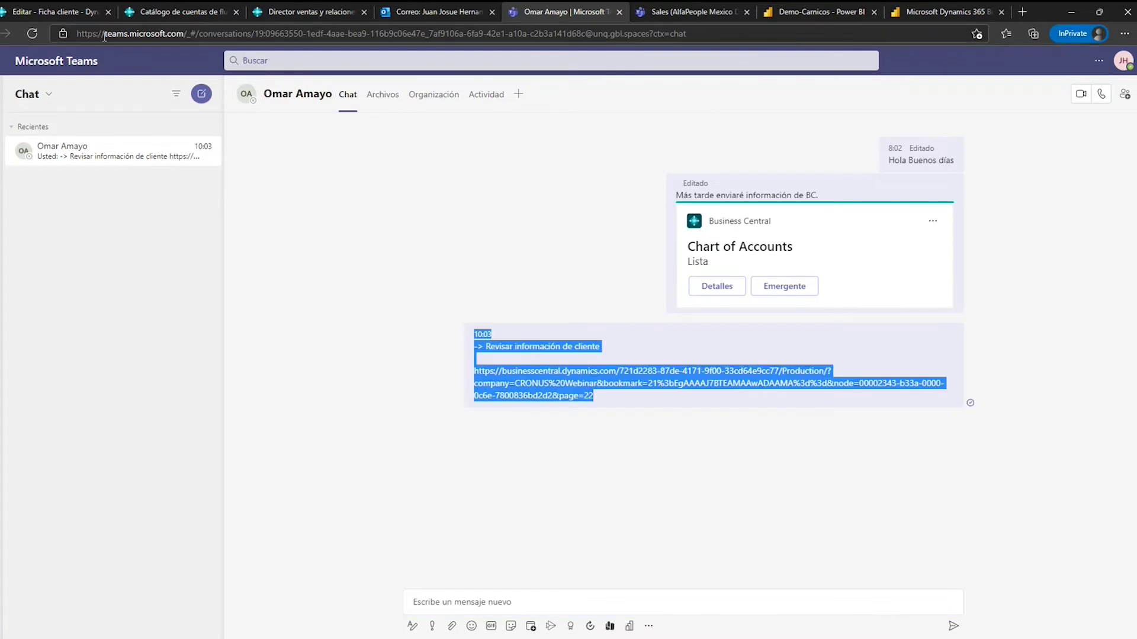
Copy the GDE Distribución S.A. CV customer card's link from Business Central and paste it into a new message in the Teams chat.
{"action": "left_click", "coordinate": [48, 19]}
{"action": "left_click", "coordinate": [303, 35]}
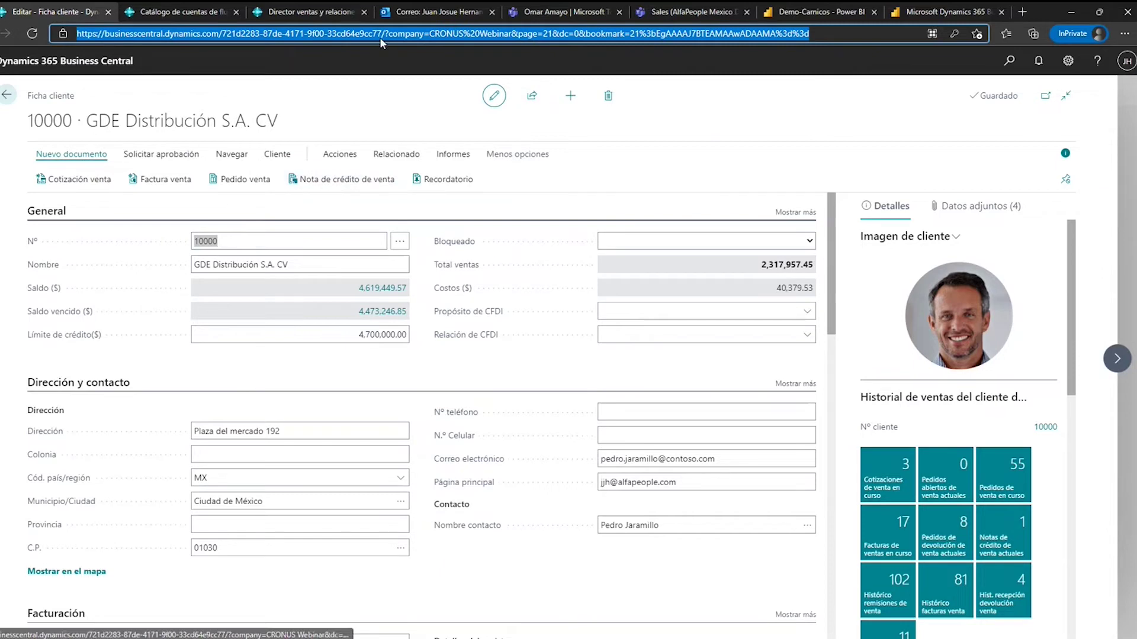
{"action": "left_click", "coordinate": [563, 13]}
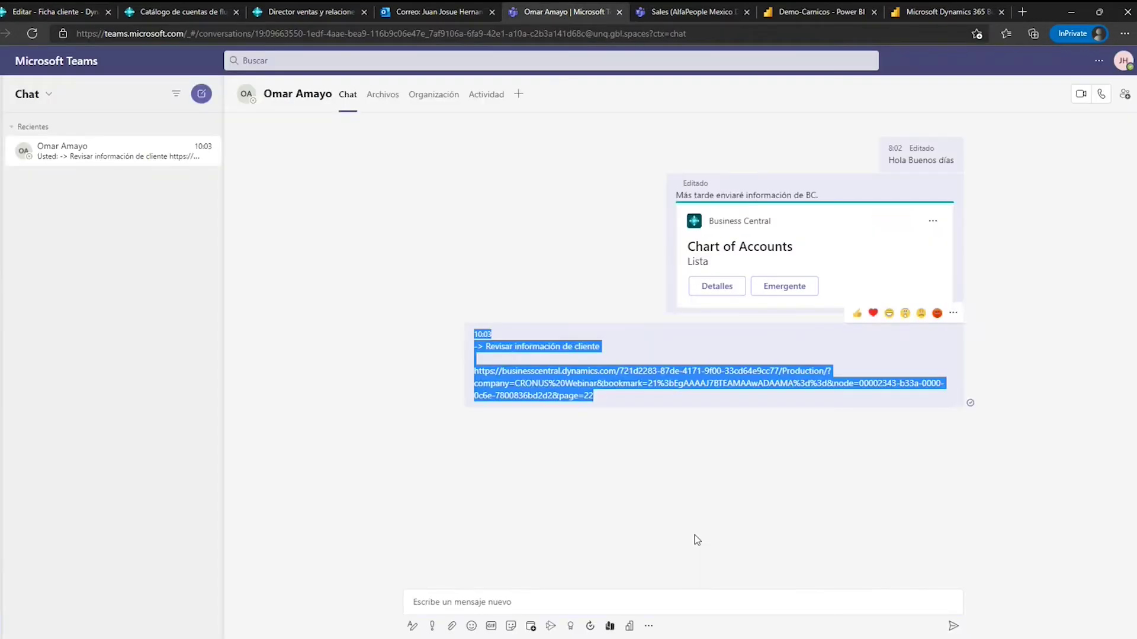
{"action": "type", "text": "Editar - Ficha cliente - Dynamics 365 Business Central"}
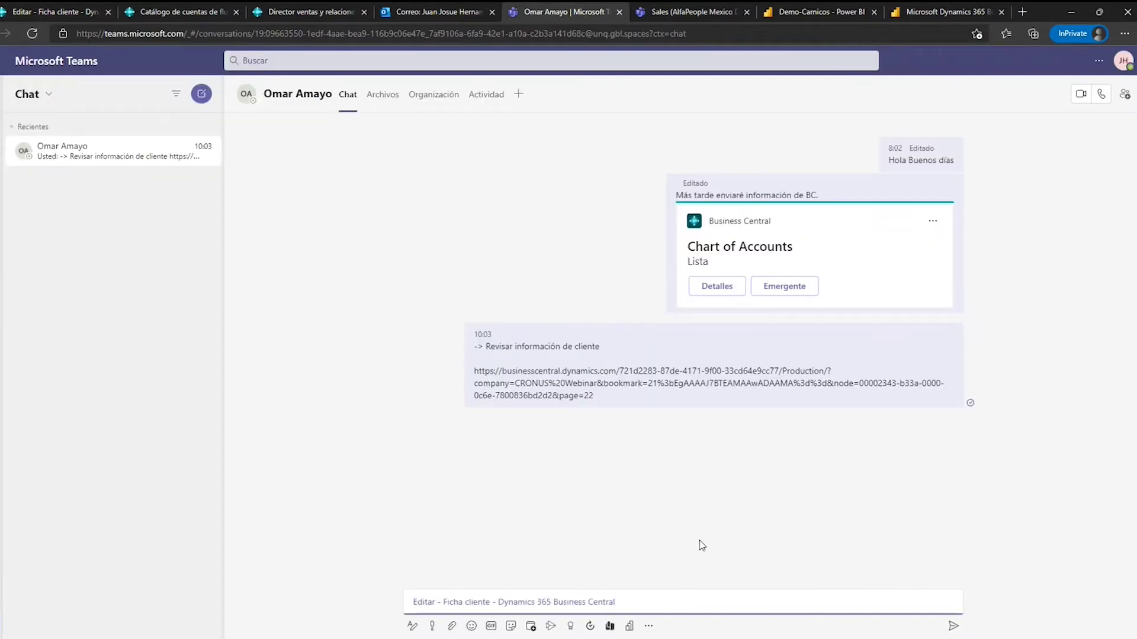
Add "Revisar información del cliente" on a new line below the customer card link and send the message.
{"action": "key", "text": "shift+Return"}
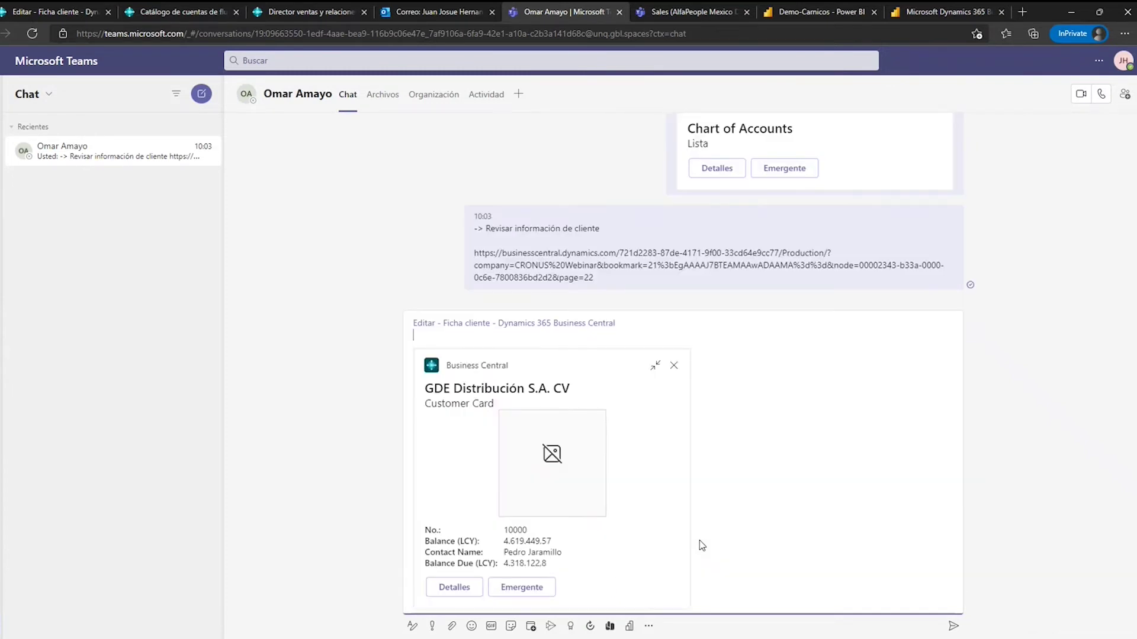
{"action": "type", "text": "Revisar inform"}
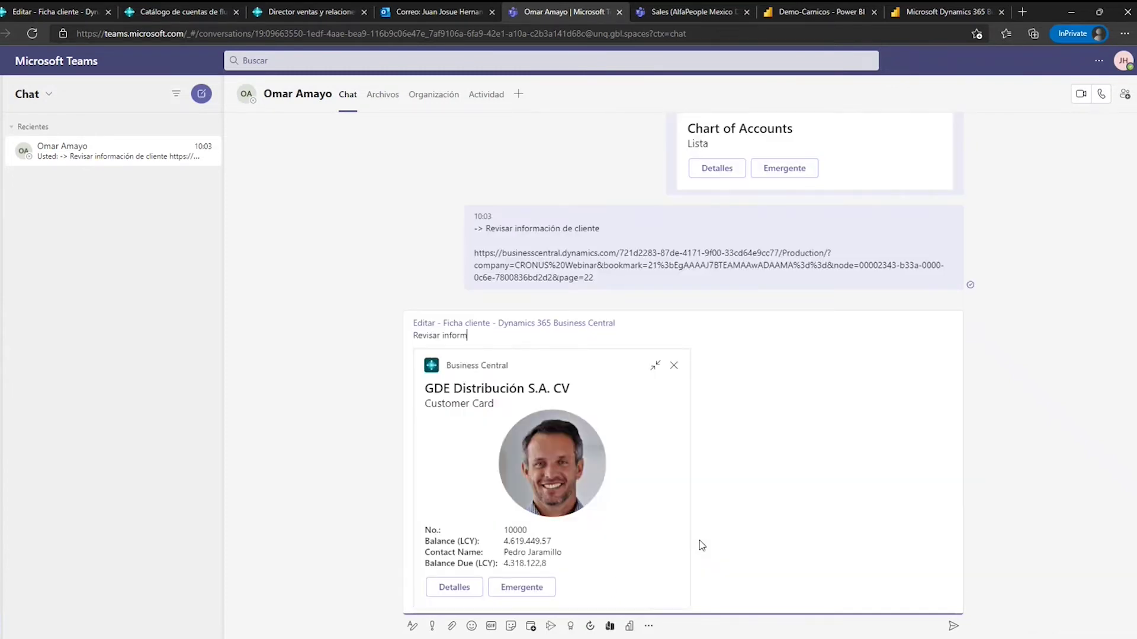
{"action": "type", "text": "ación del cliente"}
{"action": "left_click", "coordinate": [953, 626]}
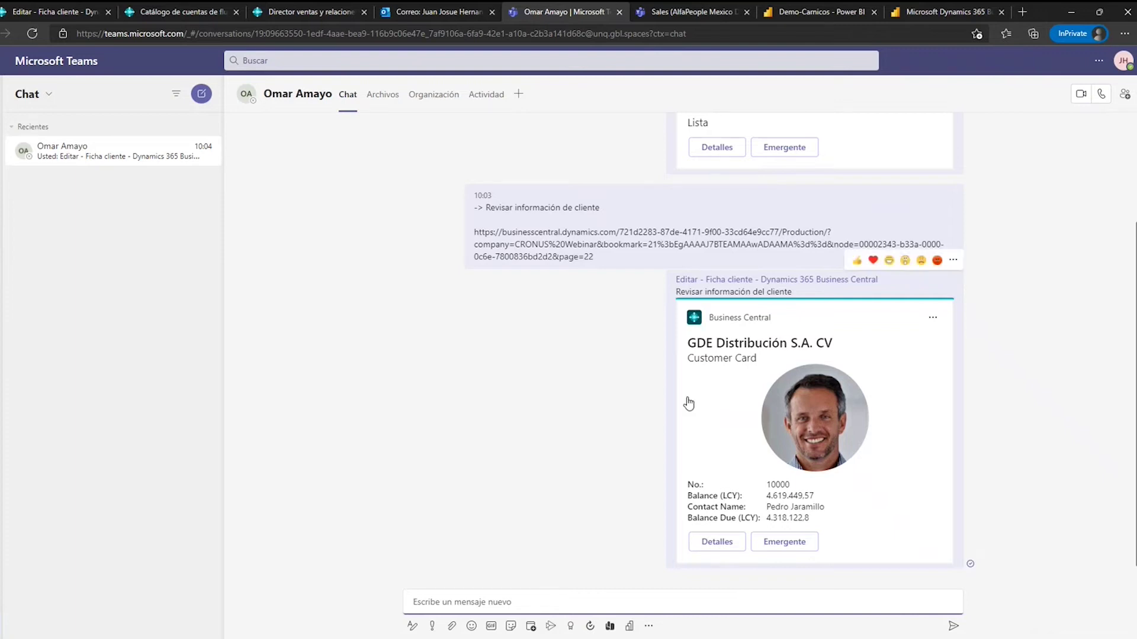
View the shared customer card's details inside Teams, switch the card to edit mode, look through its fields, and close it.
{"action": "left_click", "coordinate": [718, 543]}
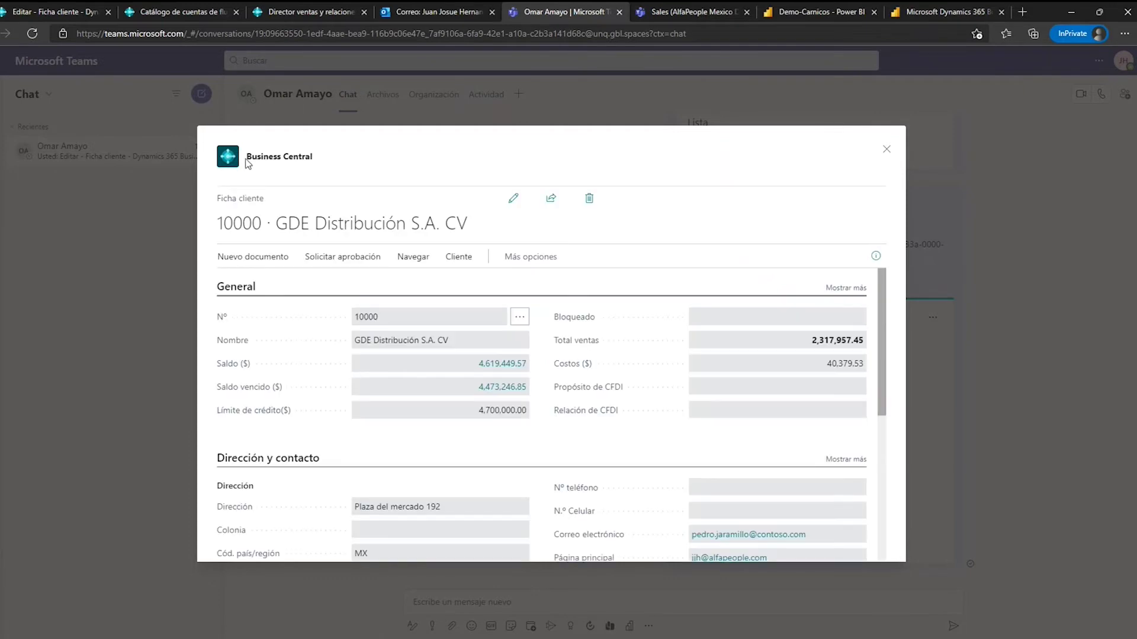
{"action": "scroll", "coordinate": [563, 333], "scroll_direction": "down", "scroll_amount": 2}
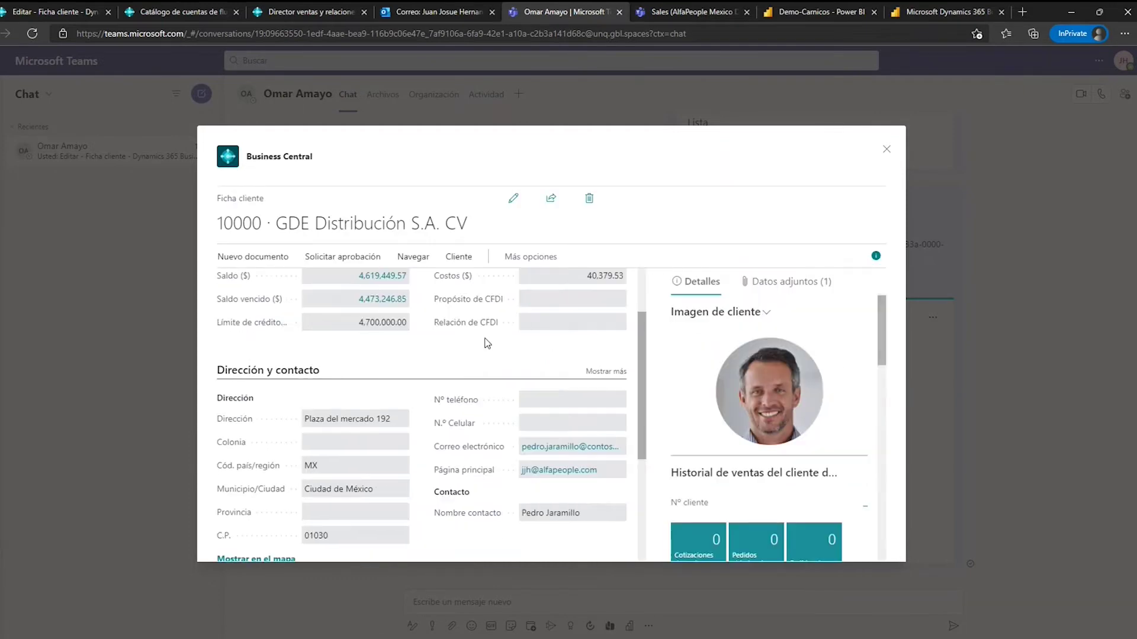
{"action": "scroll", "coordinate": [413, 396], "scroll_direction": "down", "scroll_amount": 5}
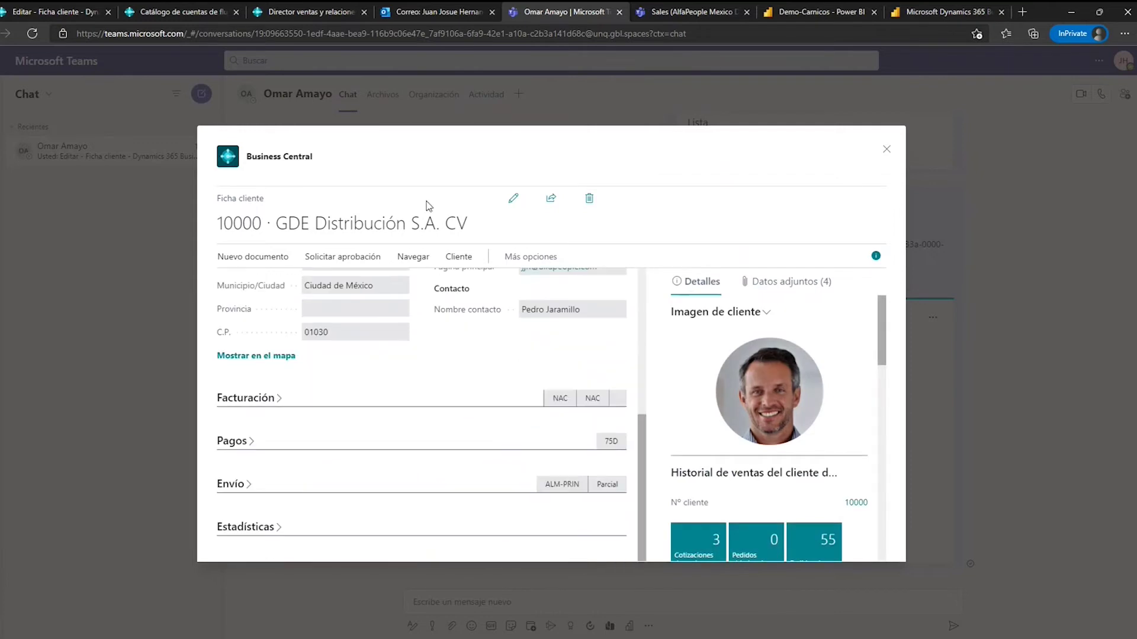
{"action": "left_click", "coordinate": [513, 198]}
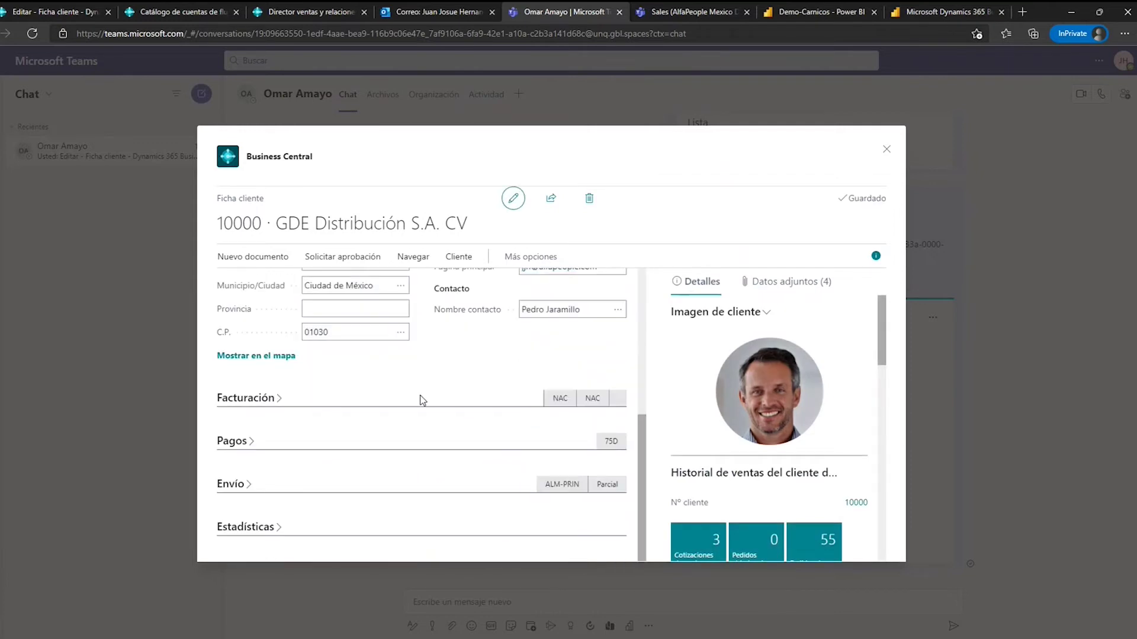
{"action": "scroll", "coordinate": [422, 400], "scroll_direction": "up", "scroll_amount": 5}
{"action": "scroll", "coordinate": [438, 399], "scroll_direction": "down", "scroll_amount": 5}
{"action": "scroll", "coordinate": [455, 398], "scroll_direction": "up", "scroll_amount": 5}
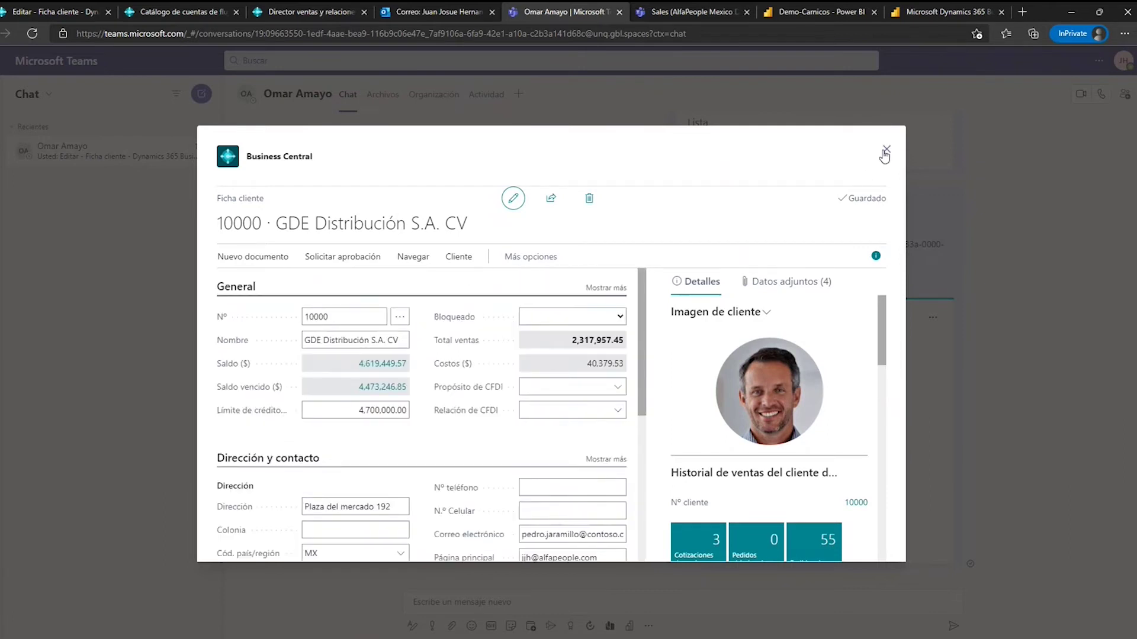
{"action": "left_click", "coordinate": [885, 151]}
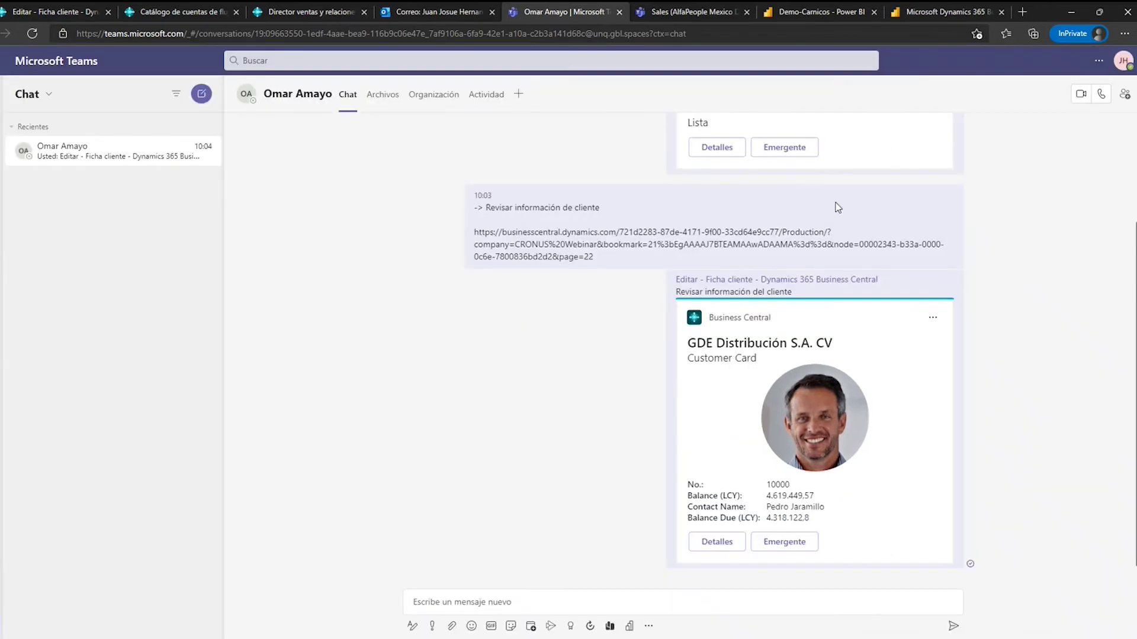
Open the shared customer card in Business Central through its pop-out option, then close that page.
{"action": "left_click", "coordinate": [785, 542]}
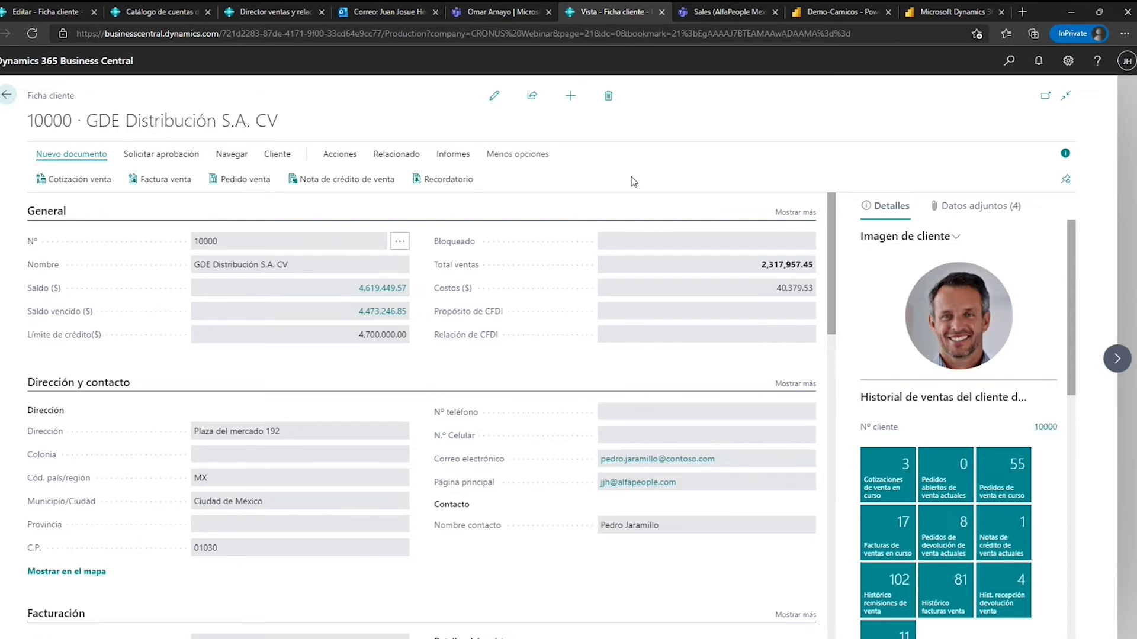
{"action": "left_click", "coordinate": [662, 12]}
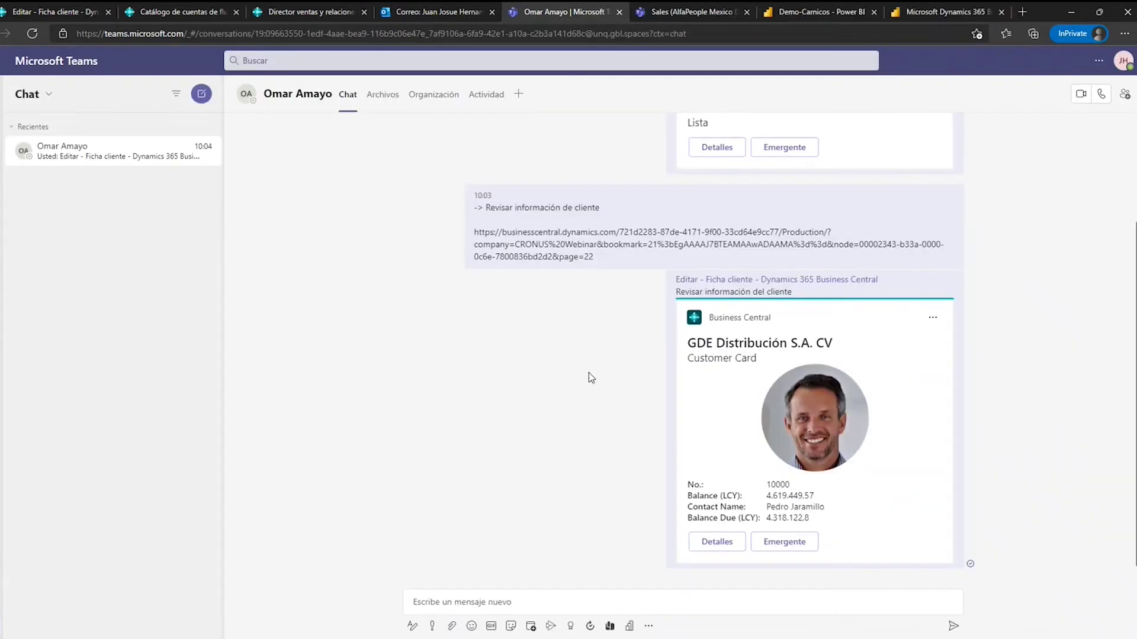
Return to the customer list in Business Central, copy its link, and send it as a message in the Teams chat.
{"action": "left_click", "coordinate": [56, 12]}
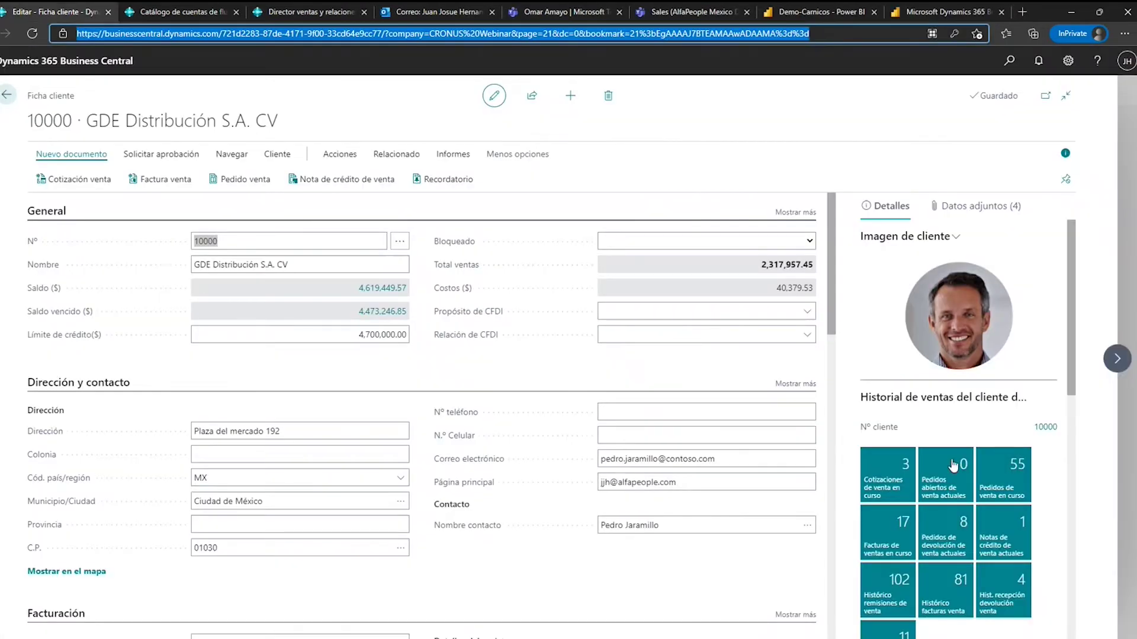
{"action": "left_click", "coordinate": [9, 96]}
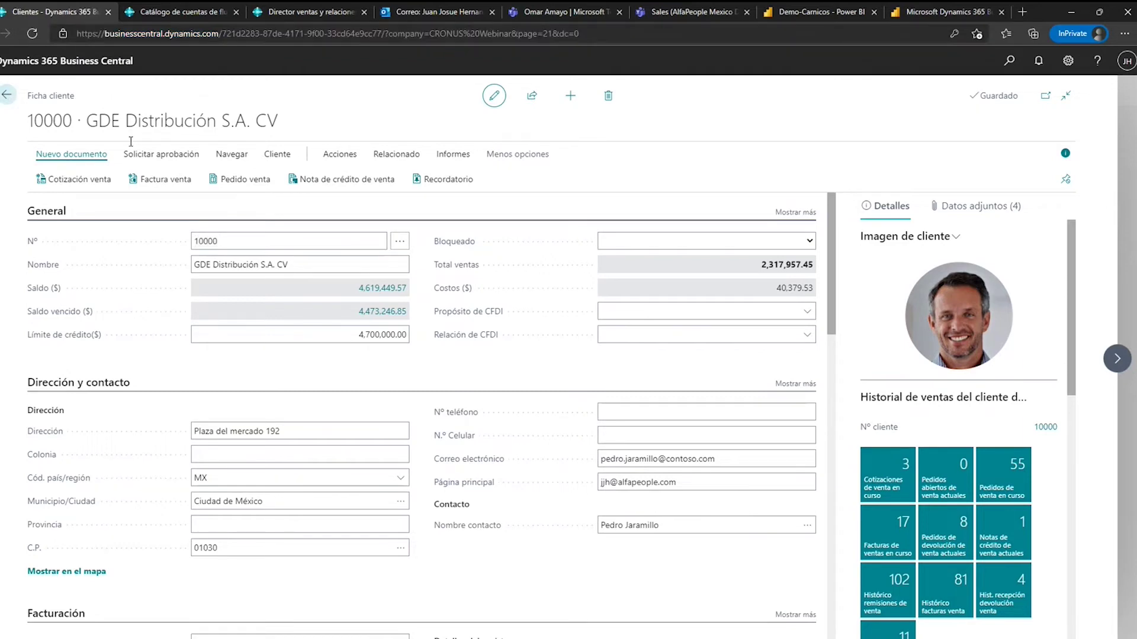
{"action": "left_click", "coordinate": [317, 37]}
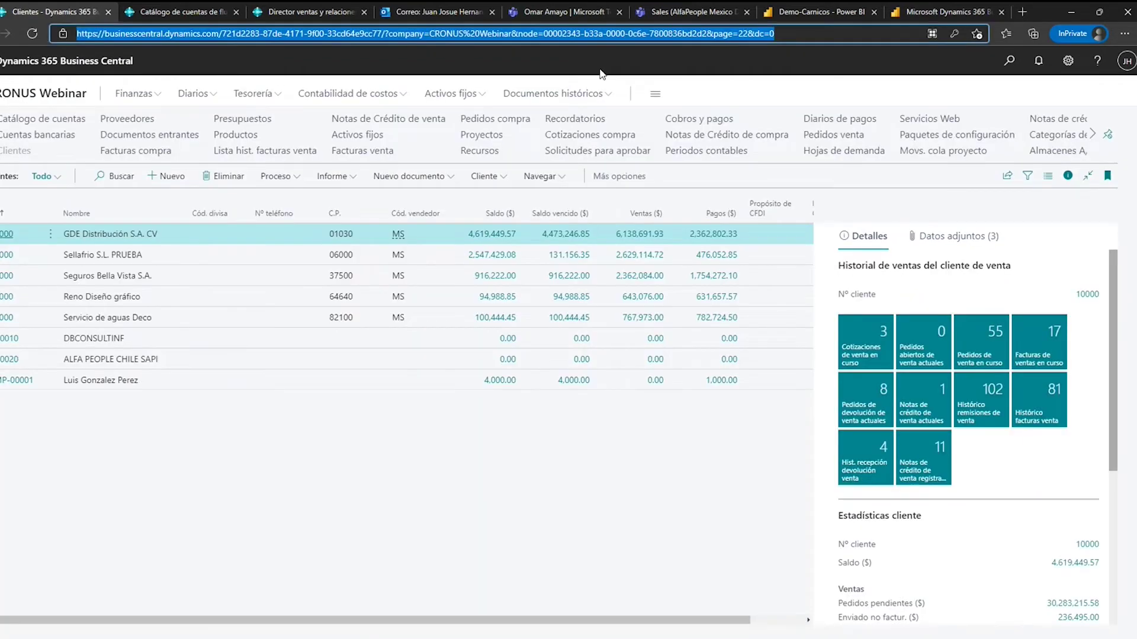
{"action": "left_click", "coordinate": [581, 10]}
{"action": "left_click", "coordinate": [689, 602]}
{"action": "type", "text": "Clientes - Dynamics 365 Business Central"}
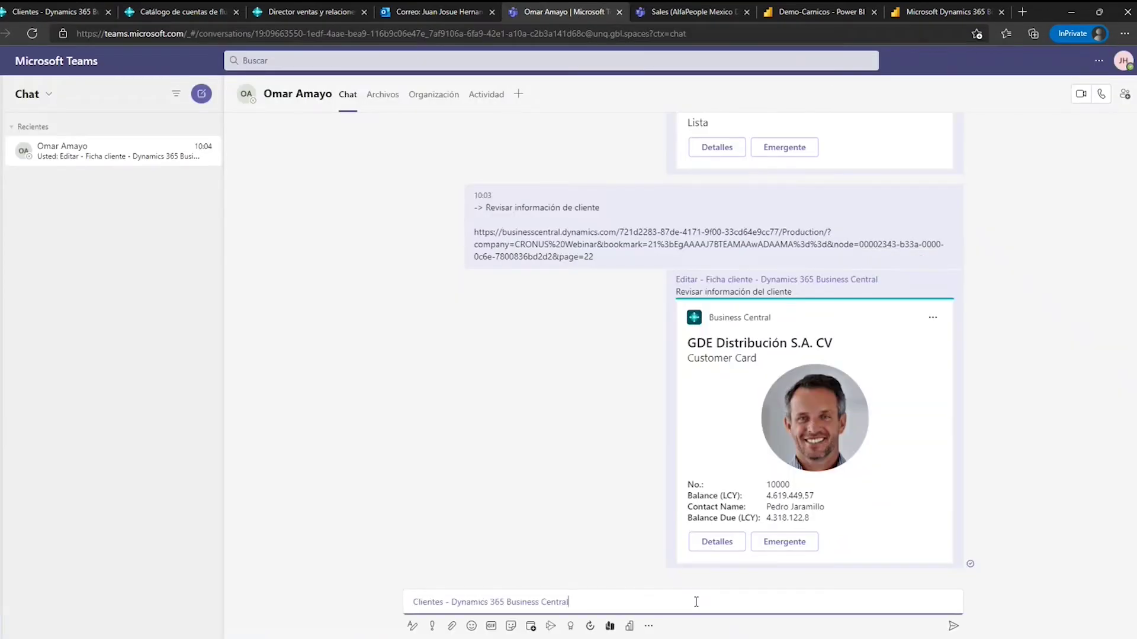
{"action": "key", "text": "Return"}
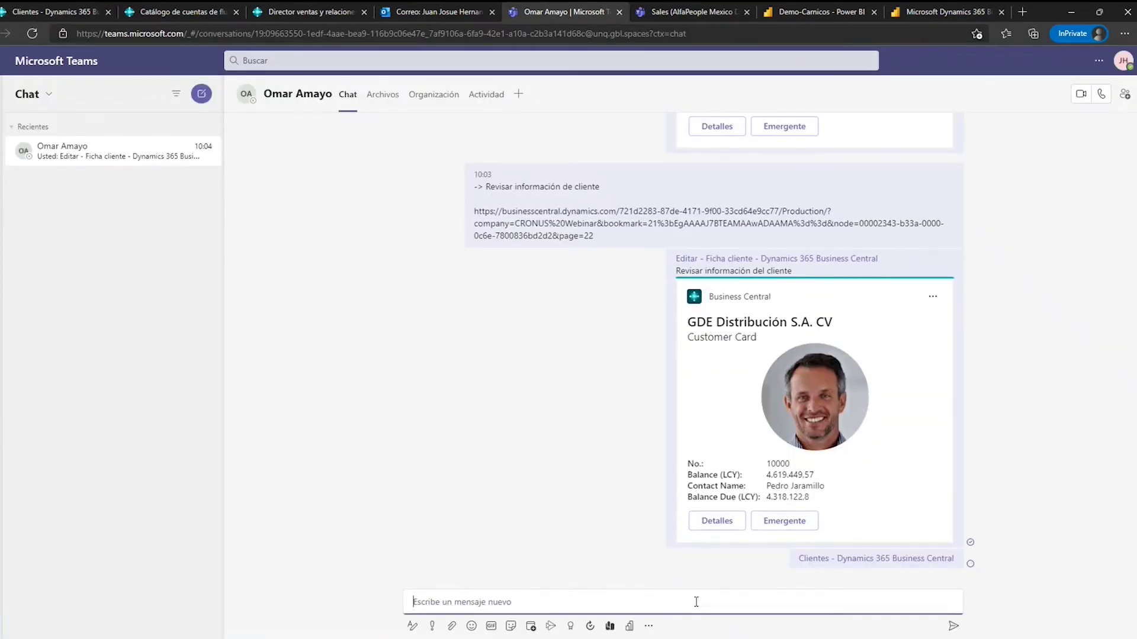
Paste the customer list link into another chat message, add "Revisar listado de clientes" below it, and send it.
{"action": "type", "text": "Clientes - Dynamics 365 Business Central"}
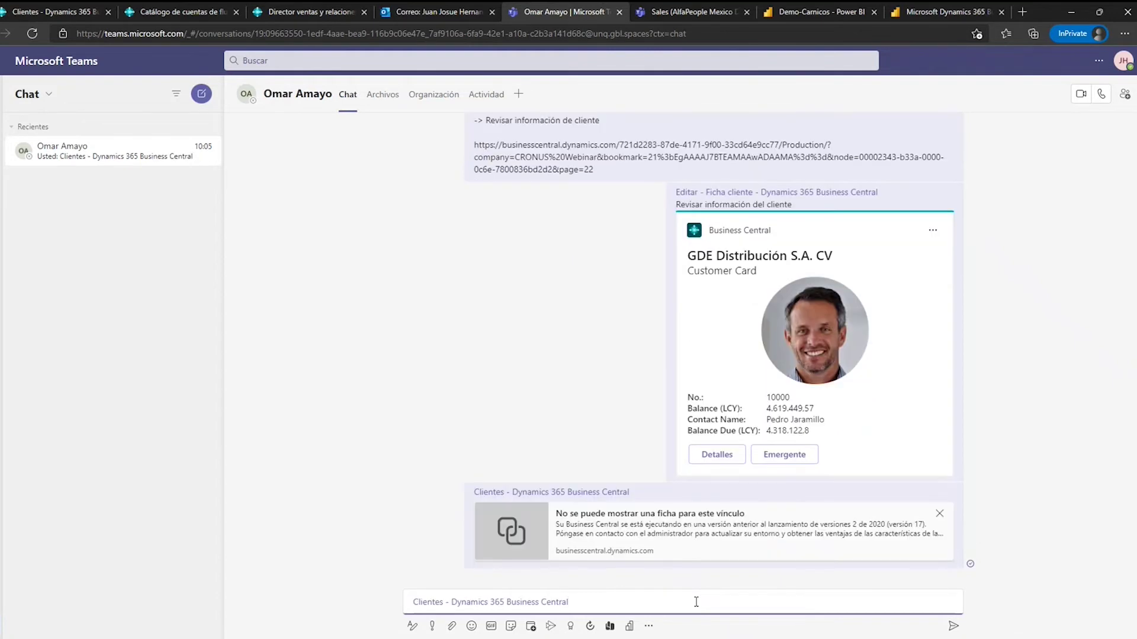
{"action": "key", "text": "shift+Return"}
{"action": "type", "text": "Revisar listado de clientes"}
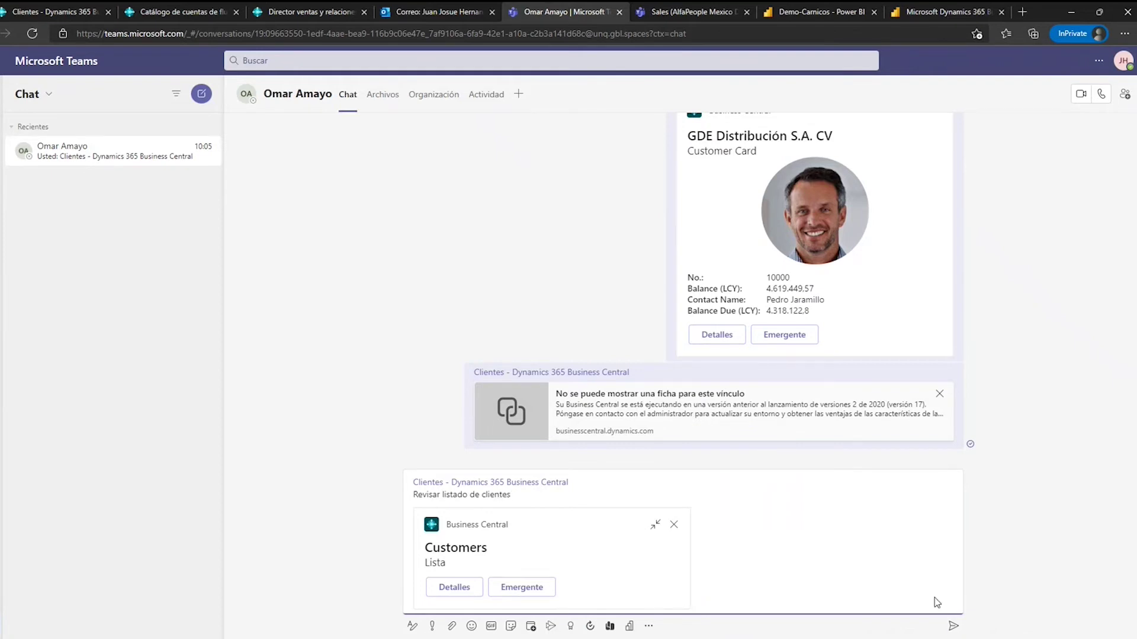
{"action": "left_click", "coordinate": [954, 626]}
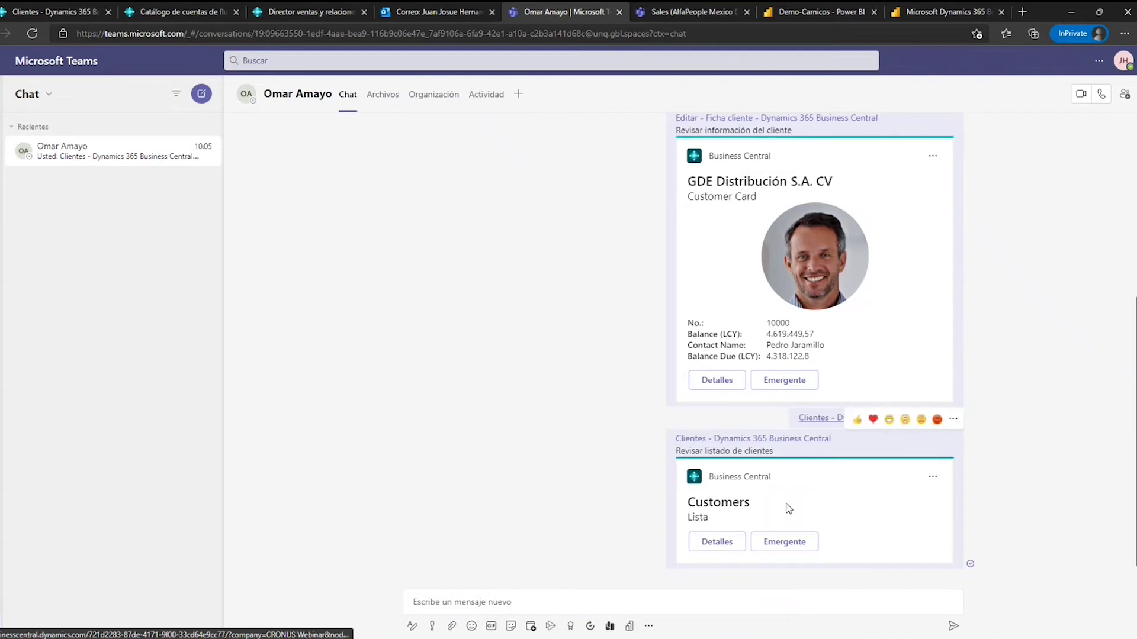
View the shared Customers list's details inside Teams and close them.
{"action": "left_click", "coordinate": [718, 545]}
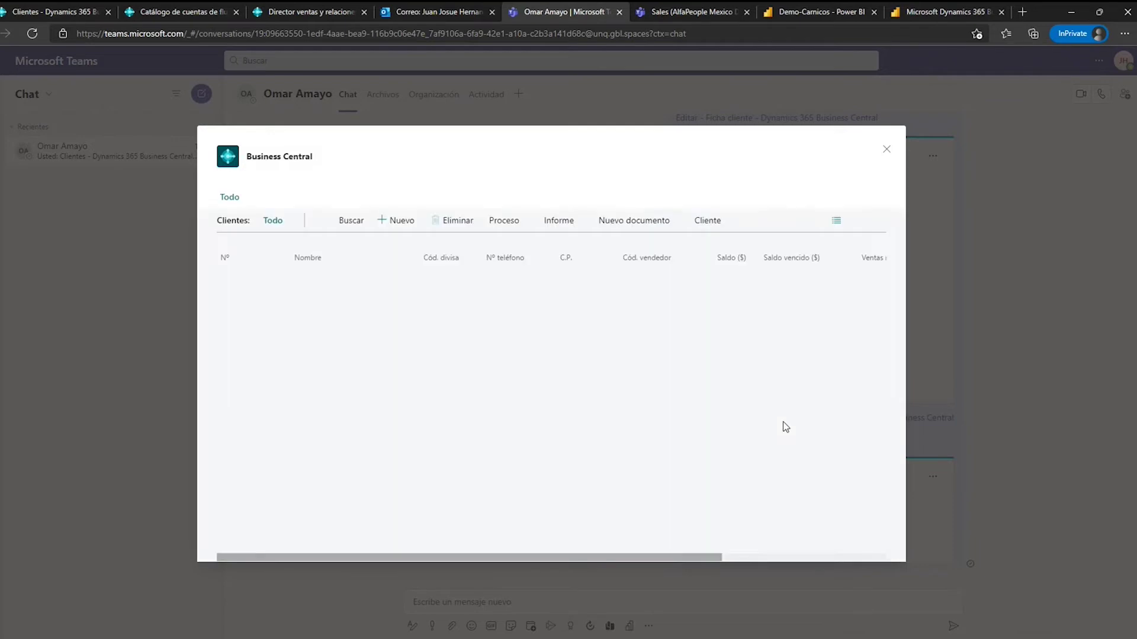
{"action": "left_click", "coordinate": [885, 149]}
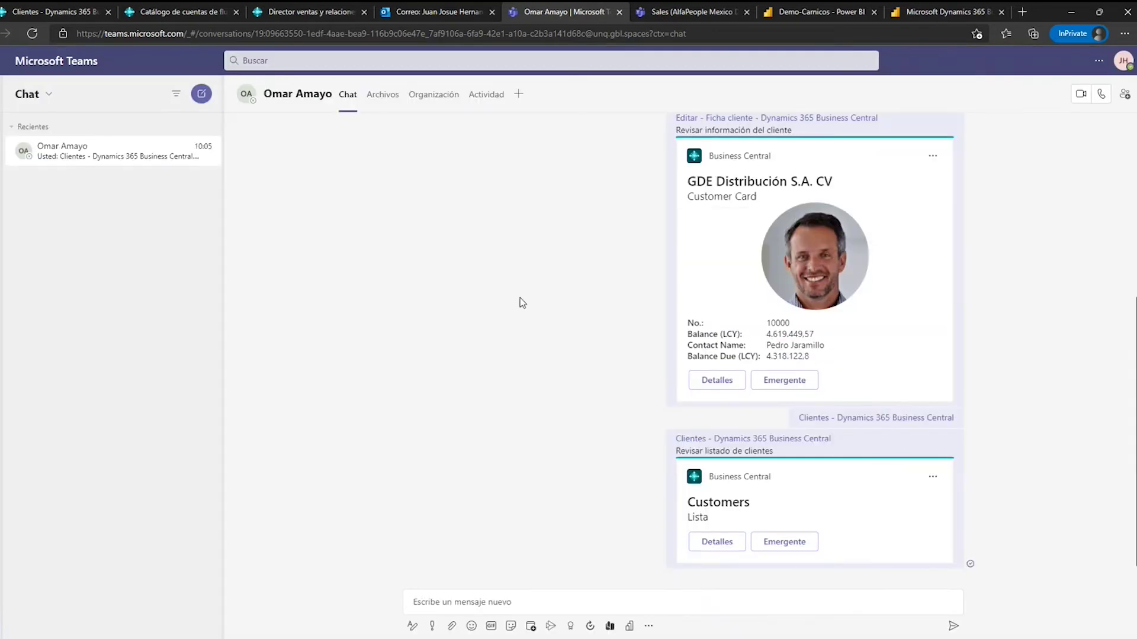
Share the customer list from Business Central to the Contabilidad > General channel in Teams and close the sharing window.
{"action": "left_click", "coordinate": [79, 12]}
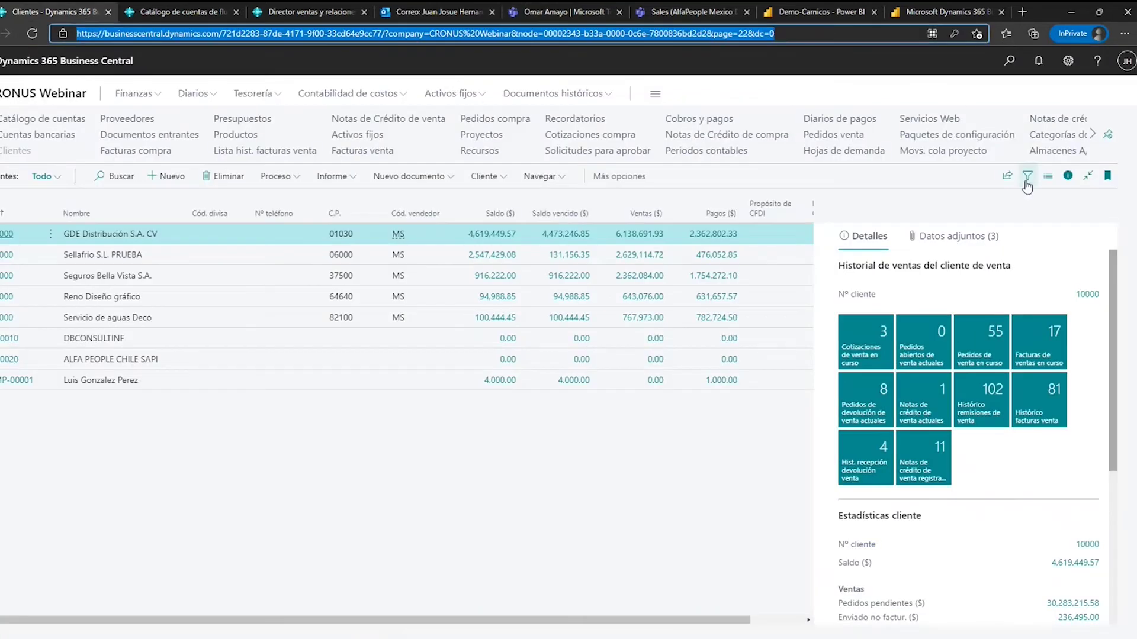
{"action": "left_click", "coordinate": [1007, 176]}
{"action": "left_click", "coordinate": [942, 247]}
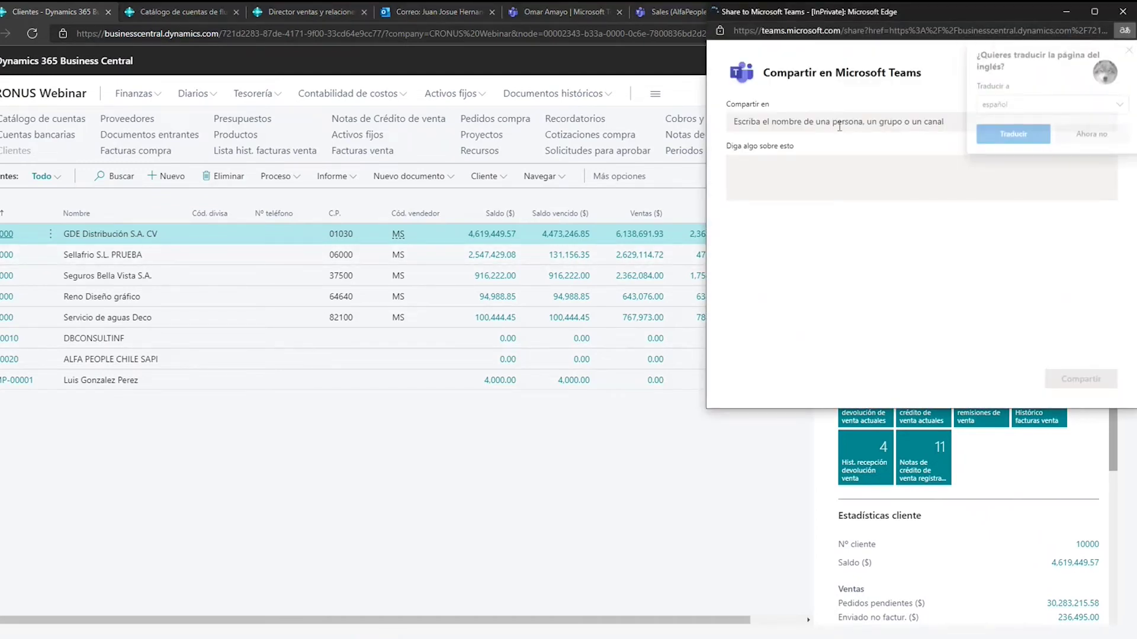
{"action": "left_click", "coordinate": [844, 124]}
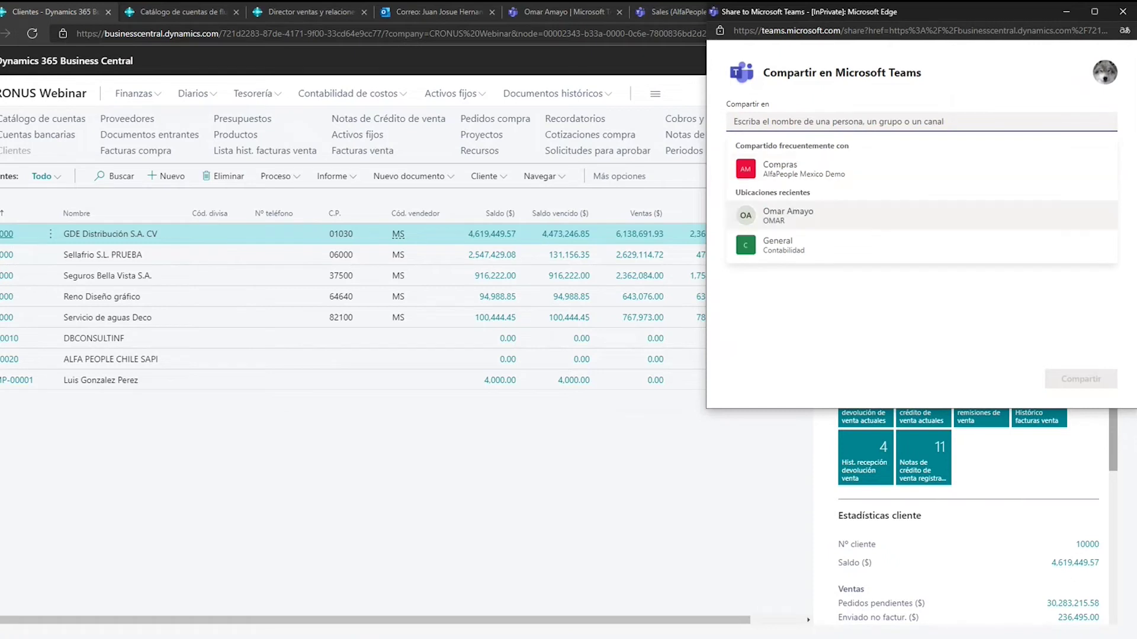
{"action": "left_click", "coordinate": [795, 255]}
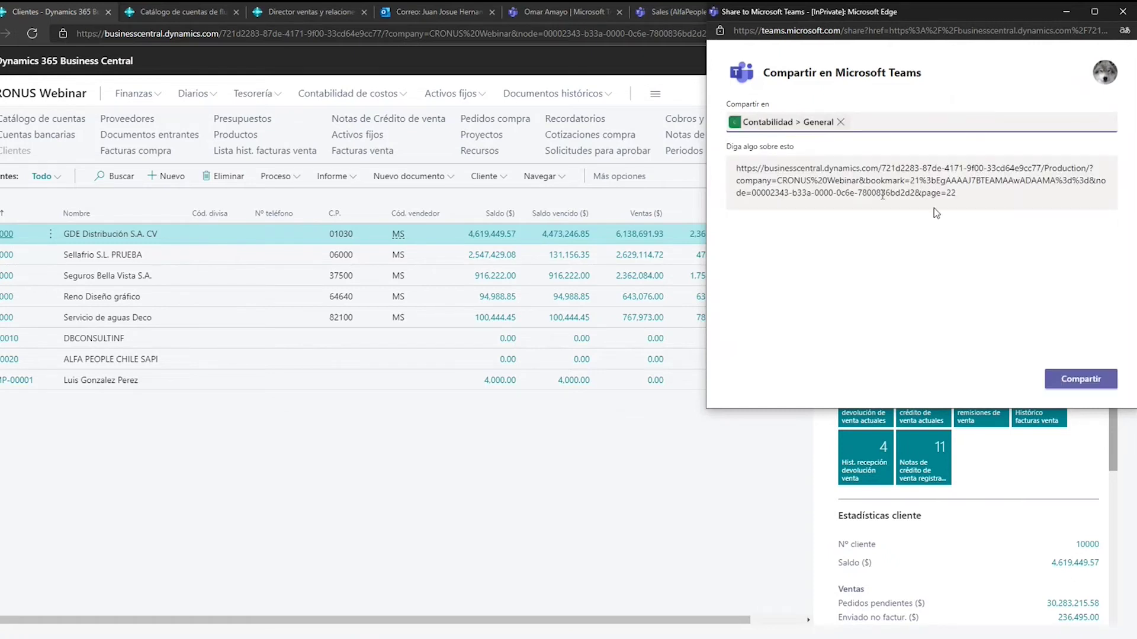
{"action": "left_click", "coordinate": [1083, 376]}
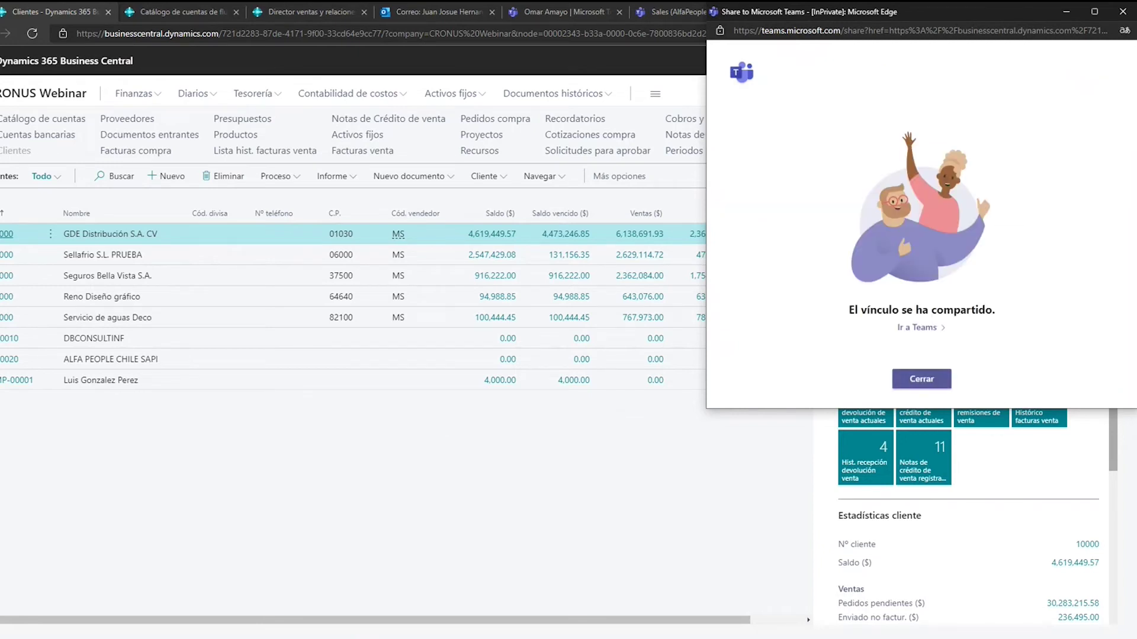
{"action": "left_click", "coordinate": [922, 379]}
Switch to Teams and view the shared link in Contabilidad's General channel, then the item card posted in the Compras channel.
{"action": "left_click", "coordinate": [589, 17]}
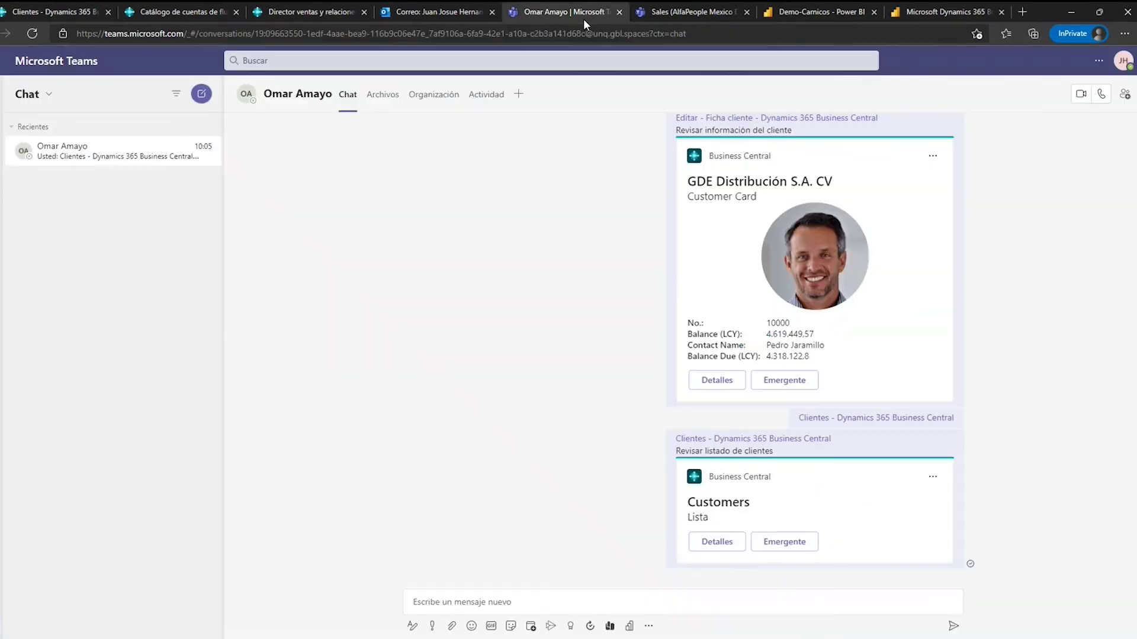
{"action": "left_click", "coordinate": [0, 299]}
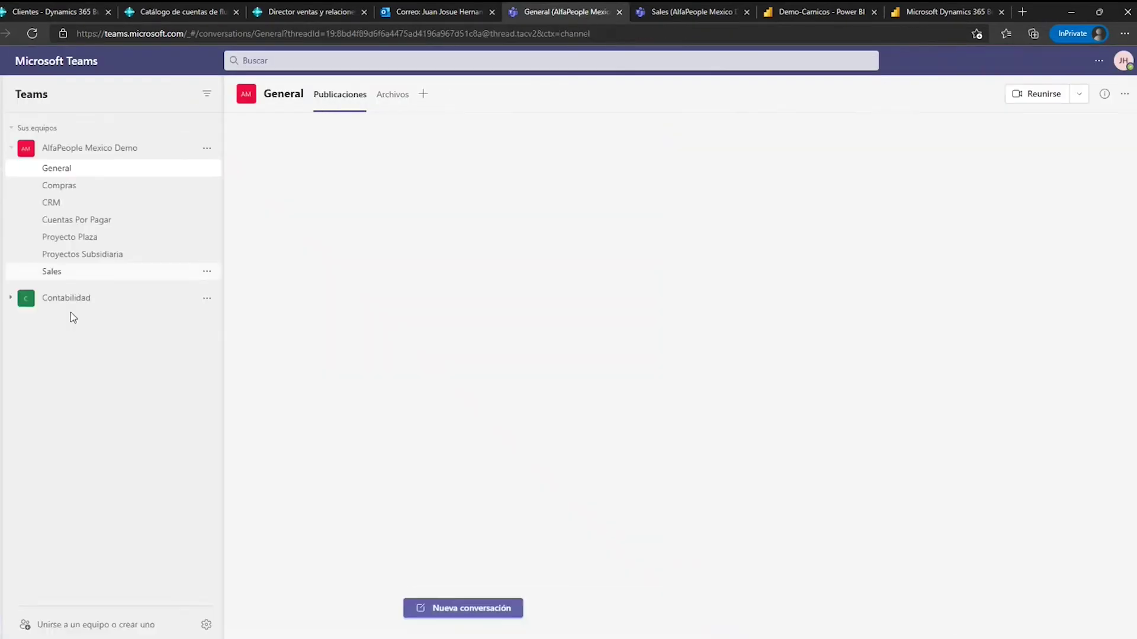
{"action": "left_click", "coordinate": [76, 308]}
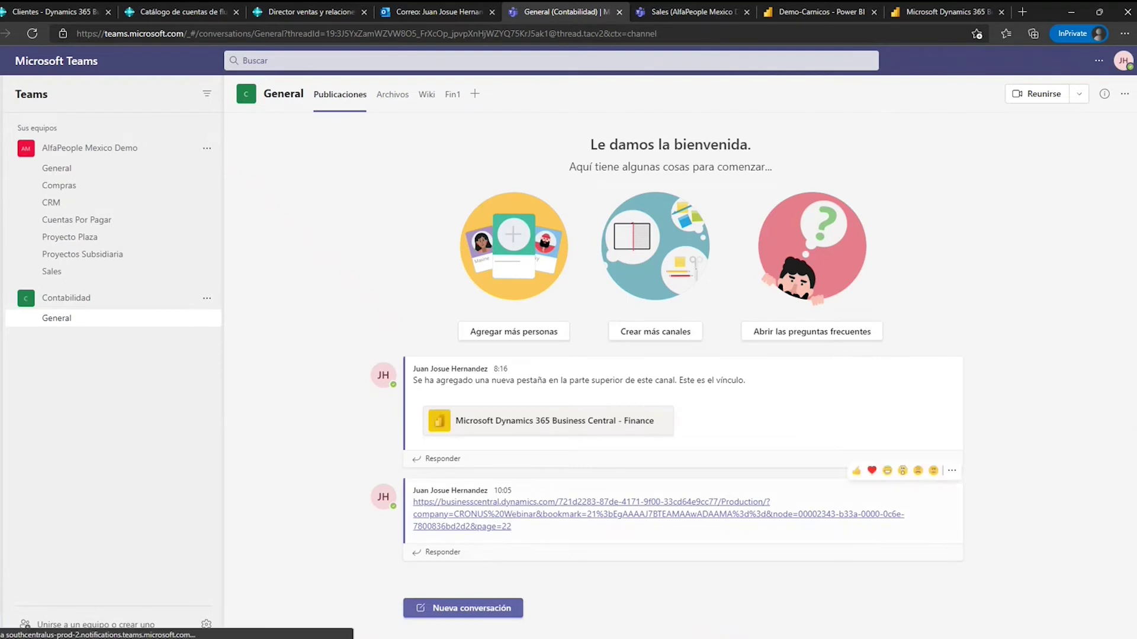
{"action": "left_click", "coordinate": [74, 187]}
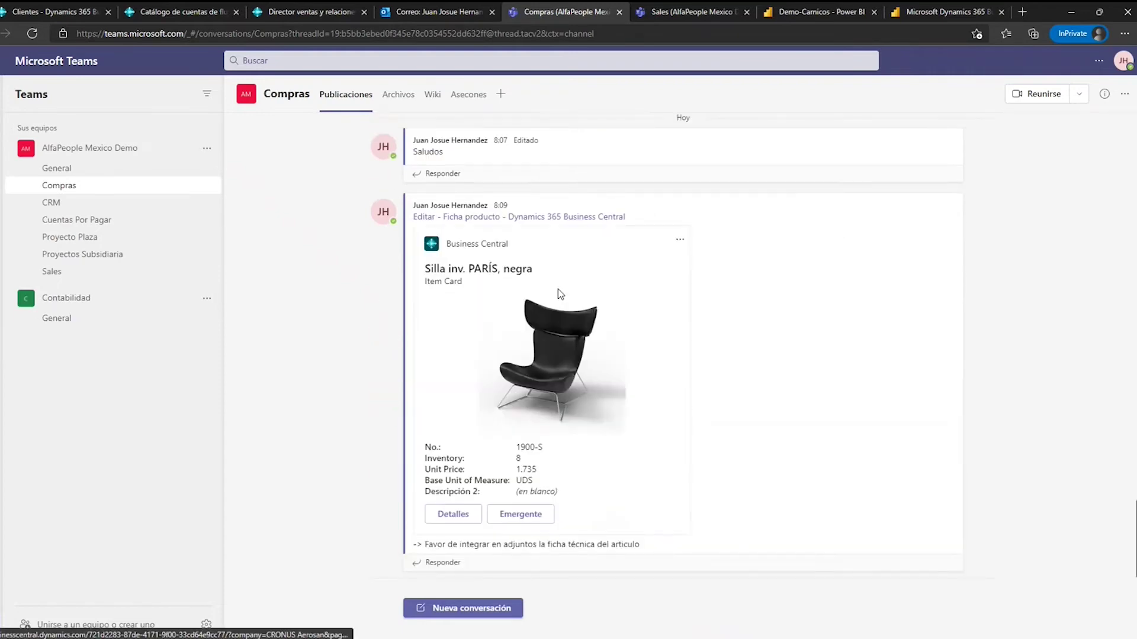
Switch to Business Central and open the AHORROS bank account card from the treasury bank accounts list.
{"action": "left_click", "coordinate": [26, 13]}
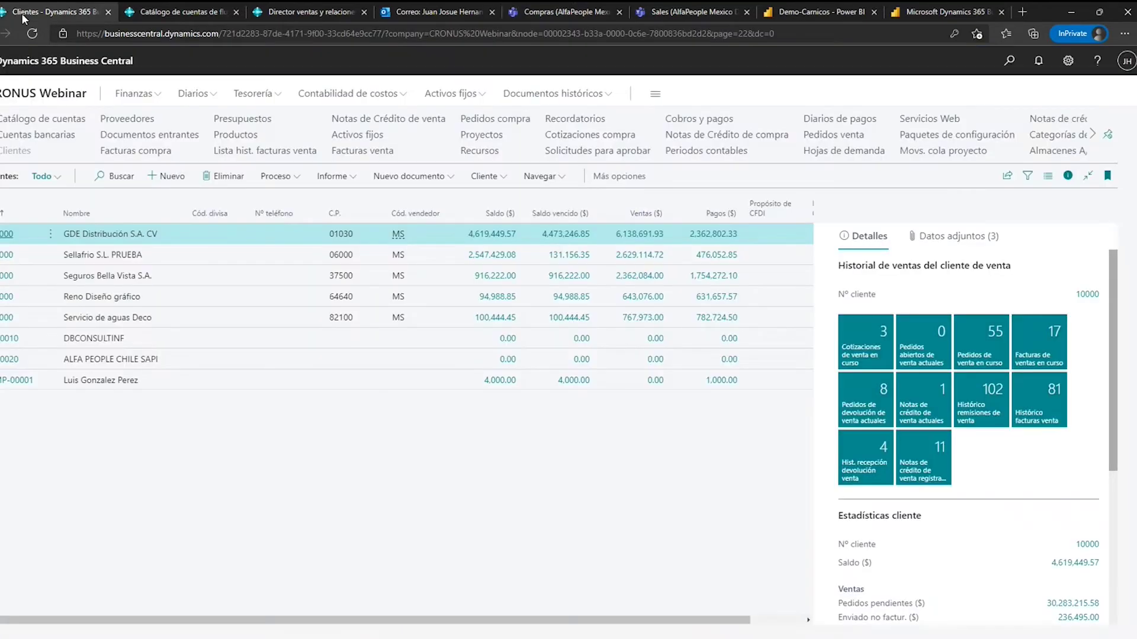
{"action": "left_click", "coordinate": [253, 94]}
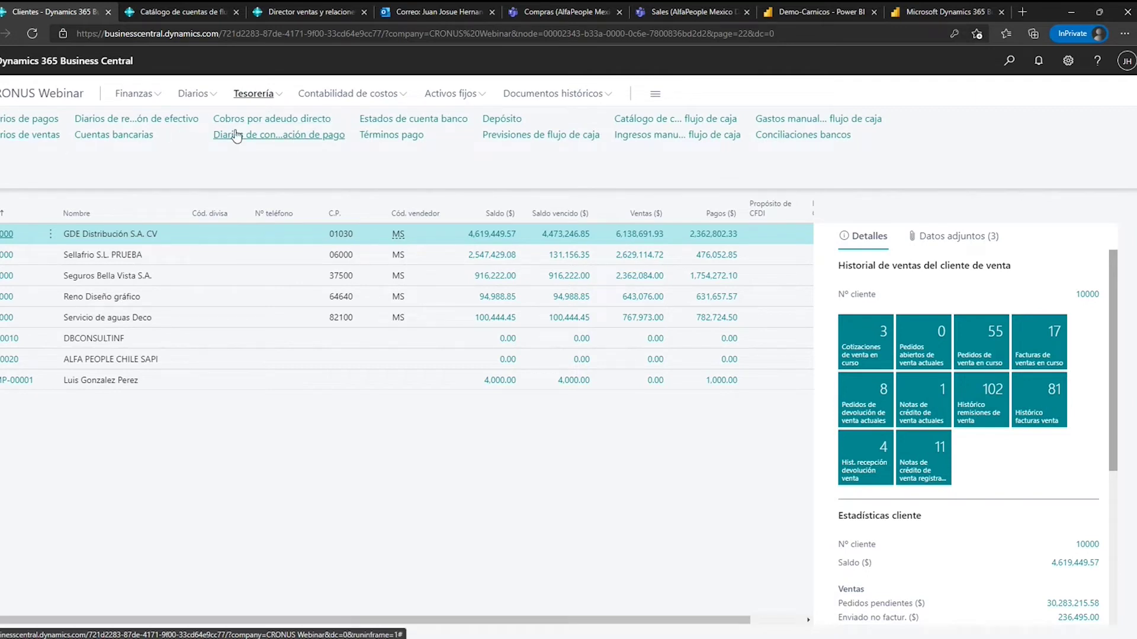
{"action": "left_click", "coordinate": [146, 136]}
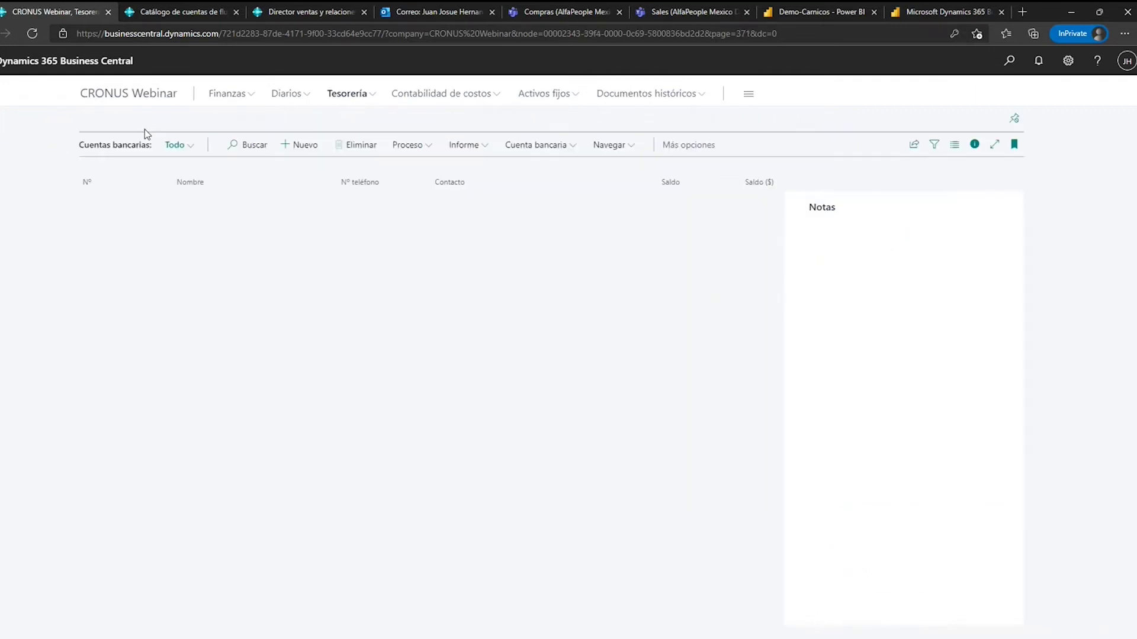
{"action": "left_click", "coordinate": [104, 236]}
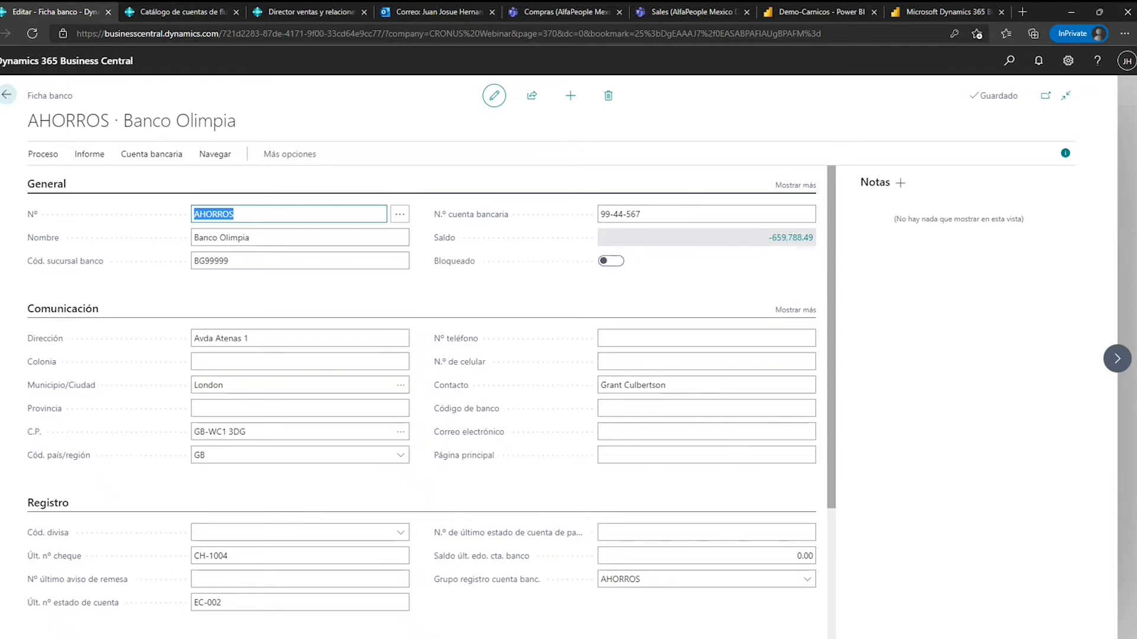
Examine the AHORROS card's communication, posting and transfer settings, including the last check and statement numbers, and close it.
{"action": "scroll", "coordinate": [295, 320], "scroll_direction": "down", "scroll_amount": 2}
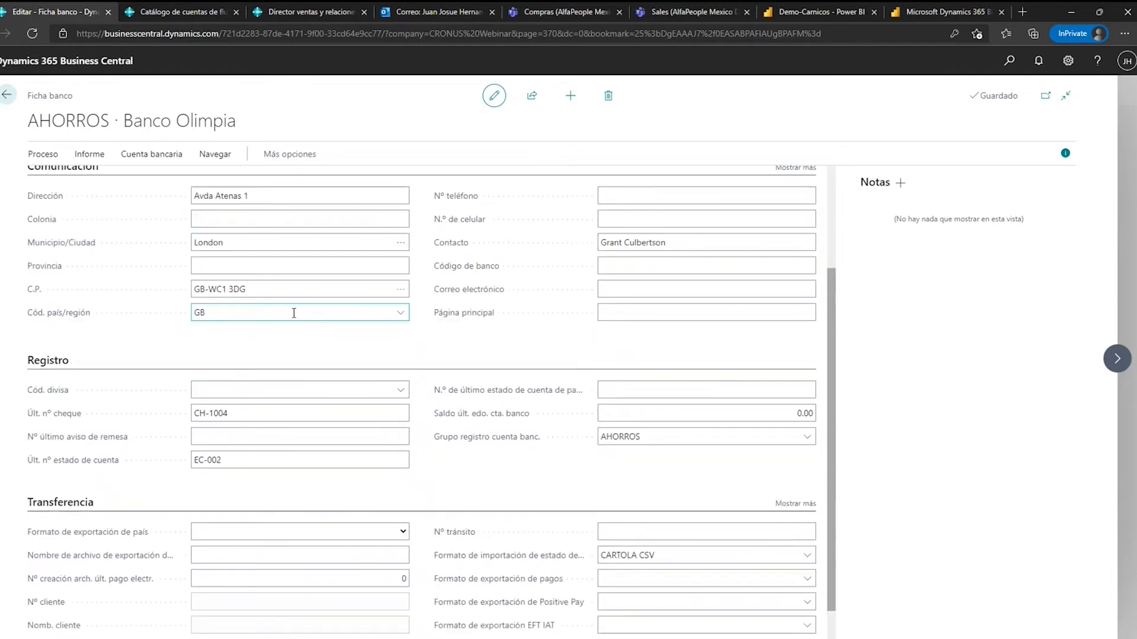
{"action": "scroll", "coordinate": [360, 366], "scroll_direction": "down", "scroll_amount": 1}
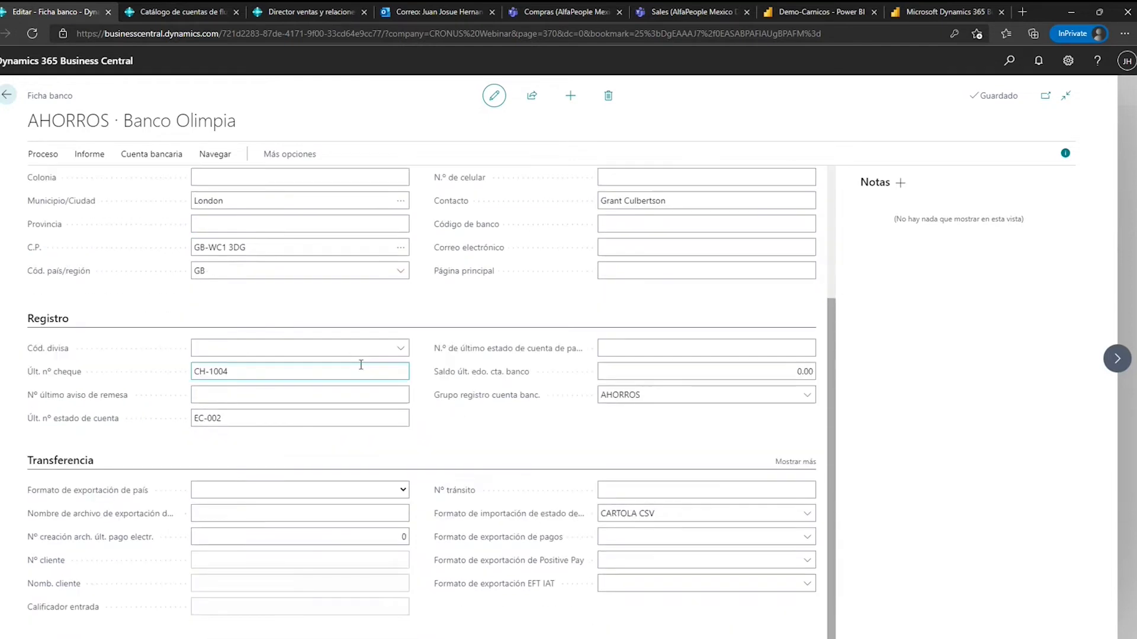
{"action": "left_click", "coordinate": [264, 372]}
{"action": "left_click", "coordinate": [264, 419]}
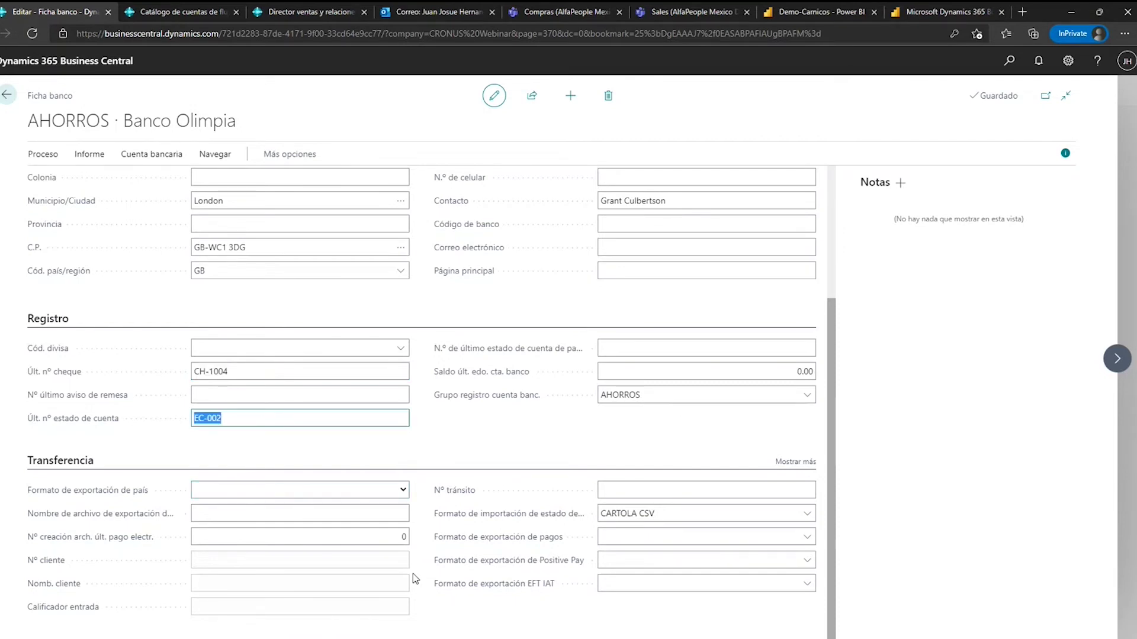
{"action": "scroll", "coordinate": [379, 444], "scroll_direction": "up", "scroll_amount": 3}
{"action": "left_click", "coordinate": [422, 293]}
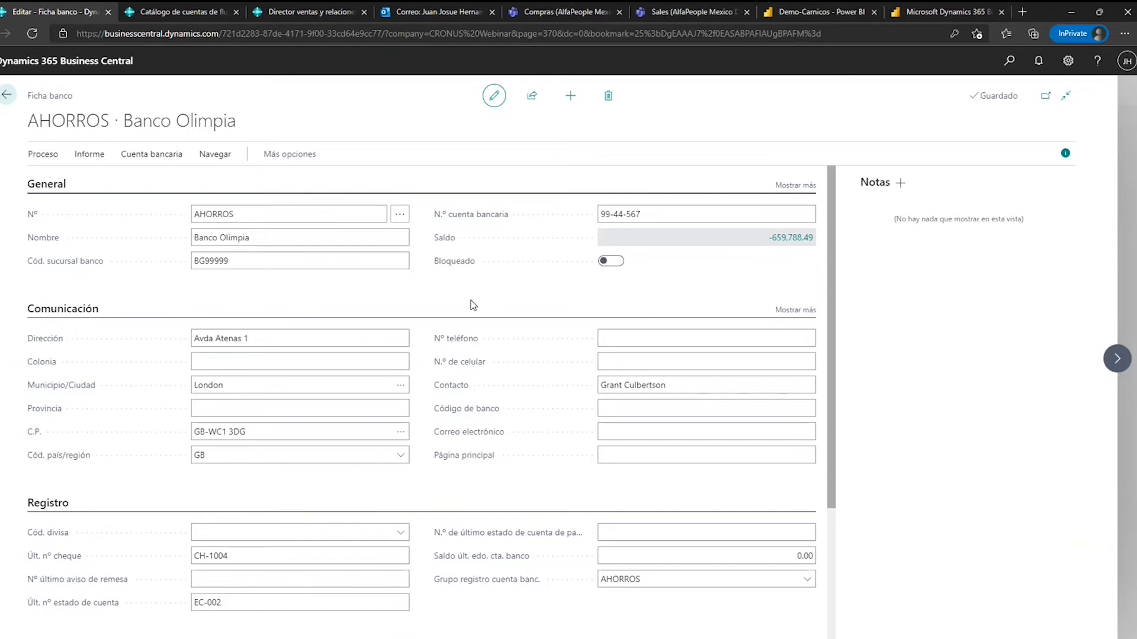
{"action": "left_click", "coordinate": [307, 234]}
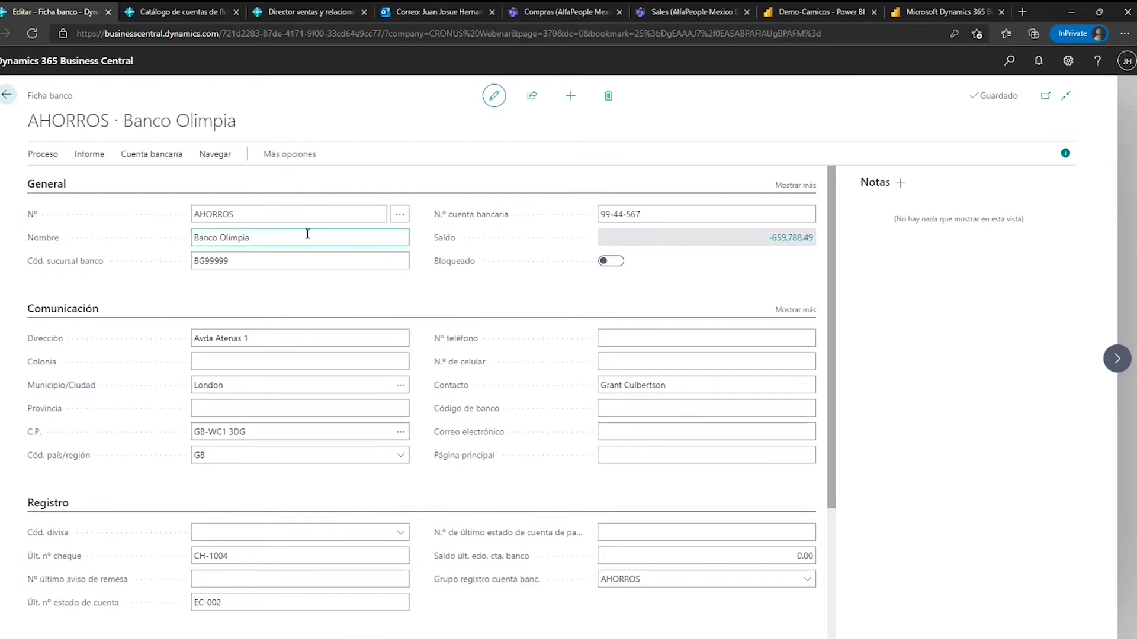
{"action": "key", "text": "Escape"}
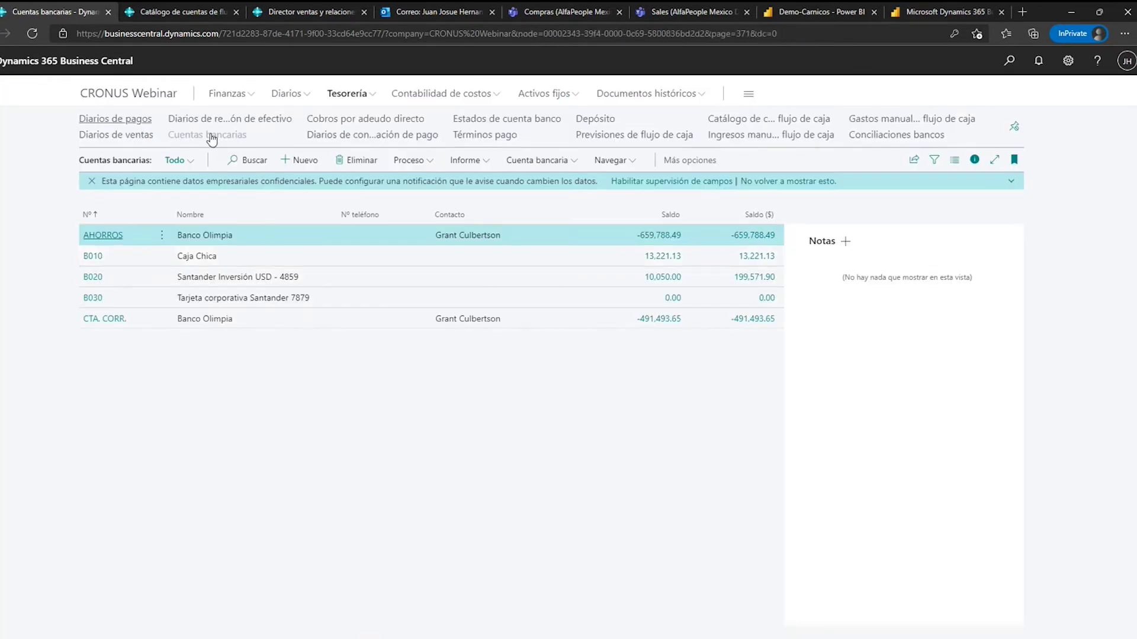
Open the GENERAL payment journal batch and pin its Preparar actions.
{"action": "left_click", "coordinate": [115, 118]}
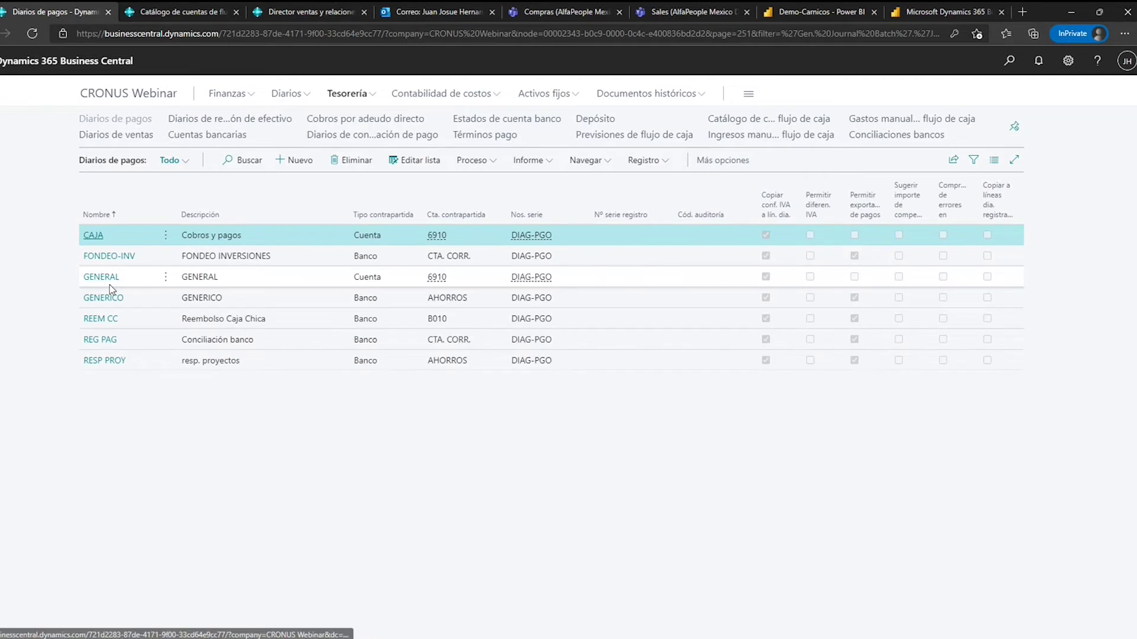
{"action": "left_click", "coordinate": [110, 284]}
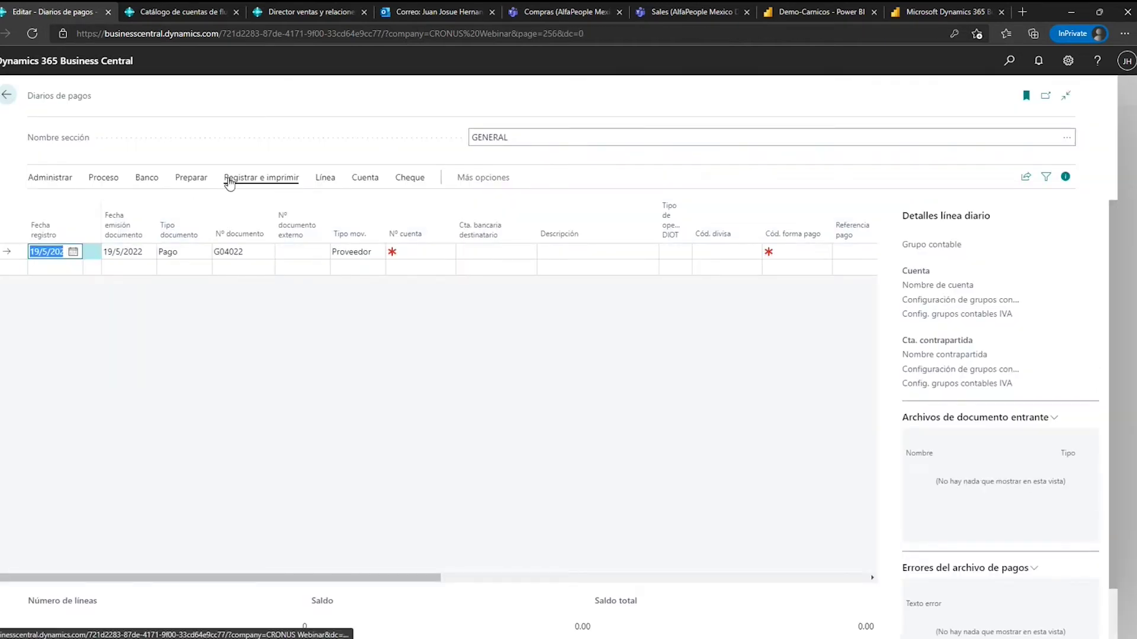
{"action": "left_click", "coordinate": [199, 186]}
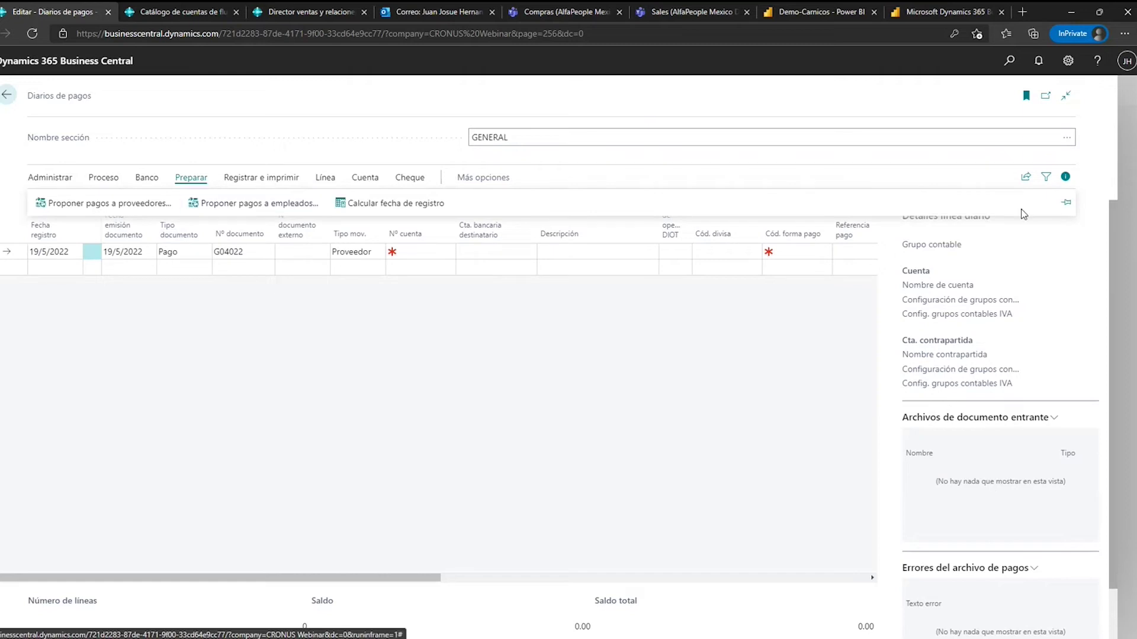
{"action": "left_click", "coordinate": [1064, 206]}
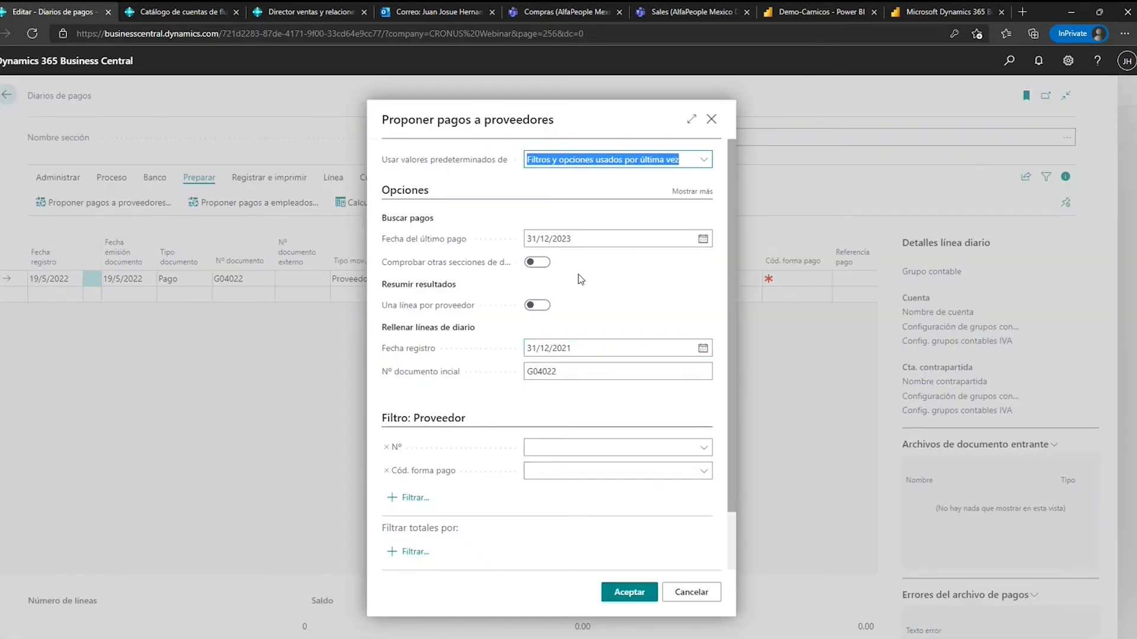
Generate the vendor payment proposals with one line per vendor, declining to view the later-dated entries.
{"action": "left_click", "coordinate": [535, 305]}
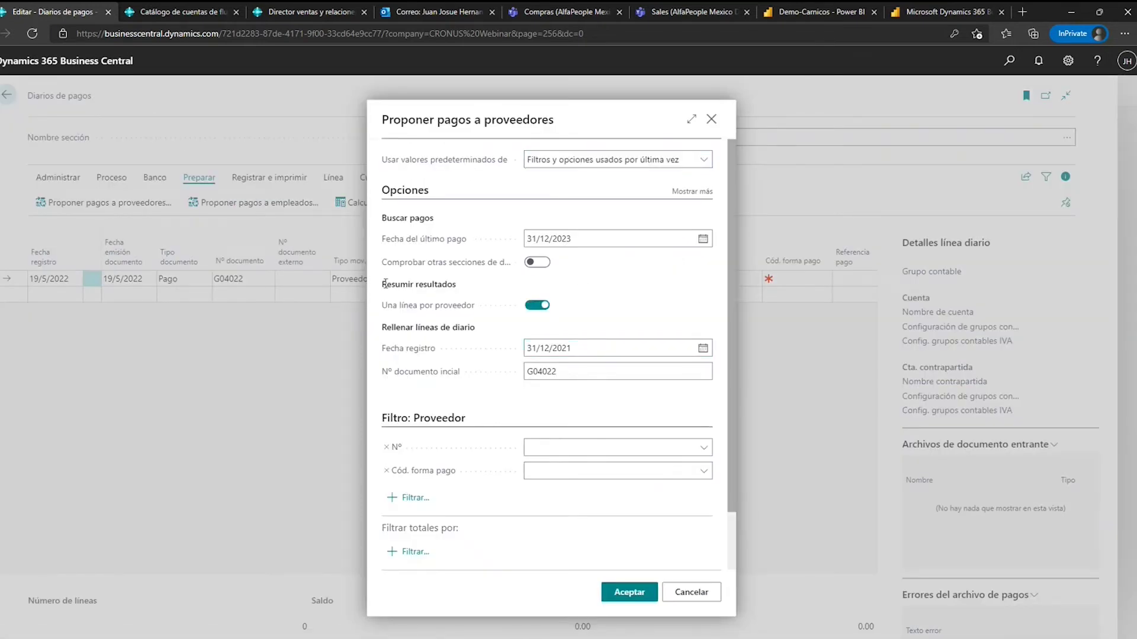
{"action": "left_click", "coordinate": [619, 588]}
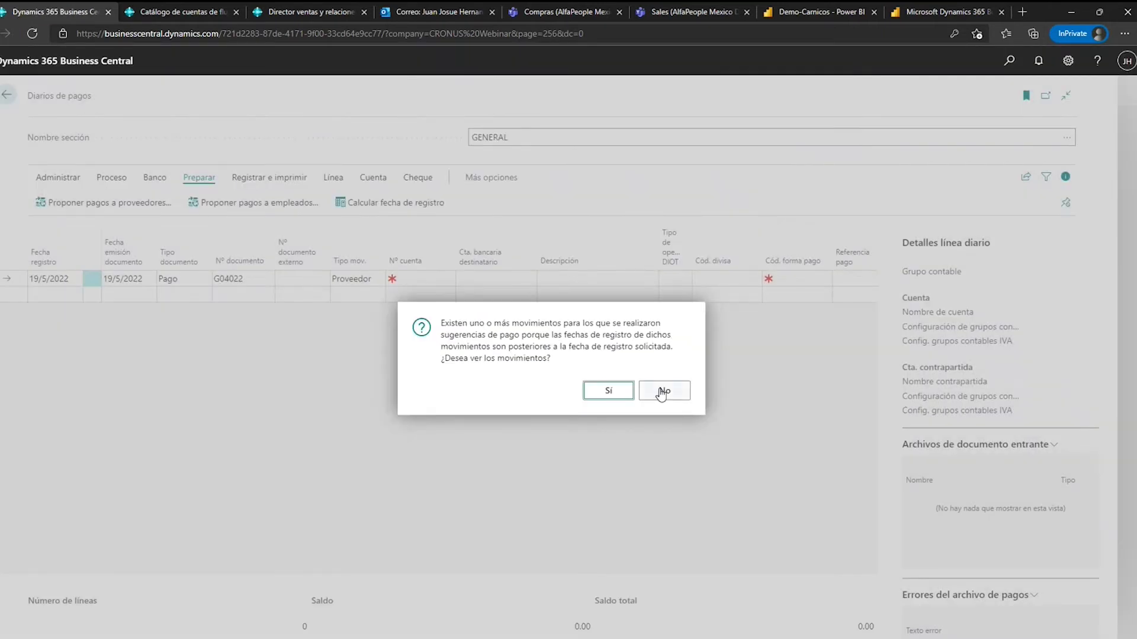
{"action": "left_click", "coordinate": [663, 392]}
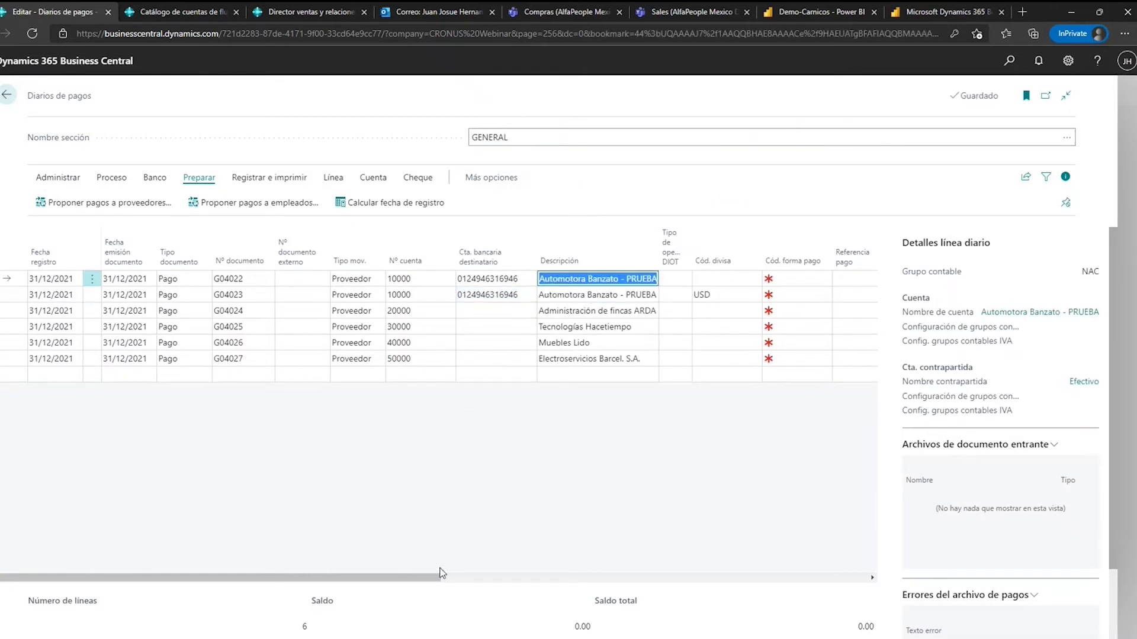
Review the vendors, currencies and amounts on the proposed payment journal lines.
{"action": "left_click_drag", "start_coordinate": [438, 579], "coordinate": [571, 581]}
{"action": "left_click", "coordinate": [379, 296]}
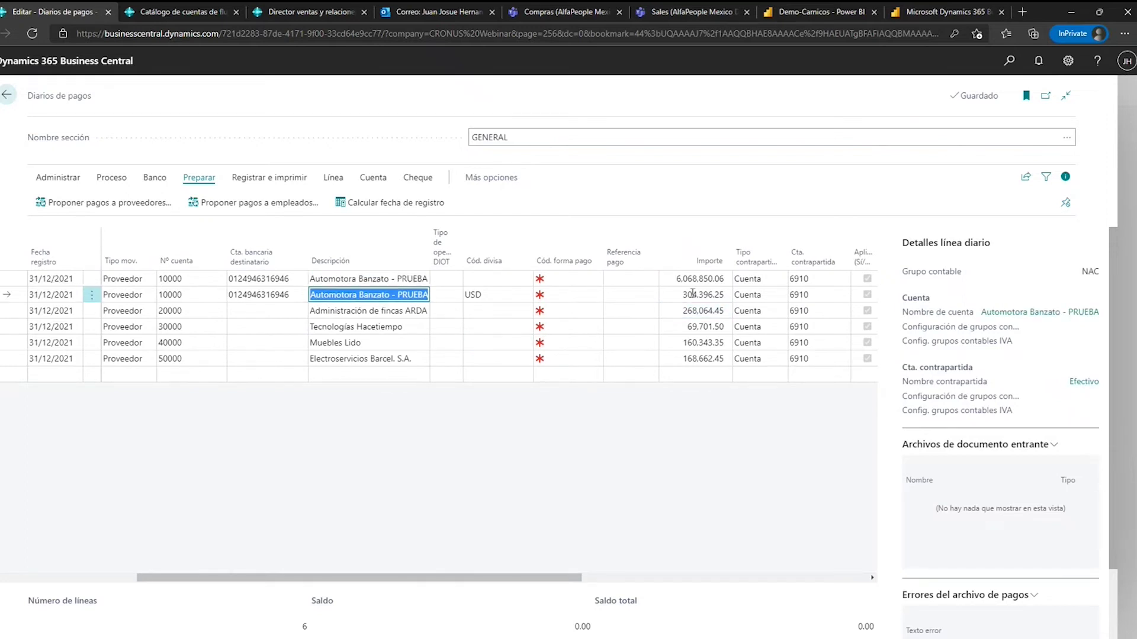
{"action": "left_click", "coordinate": [395, 318]}
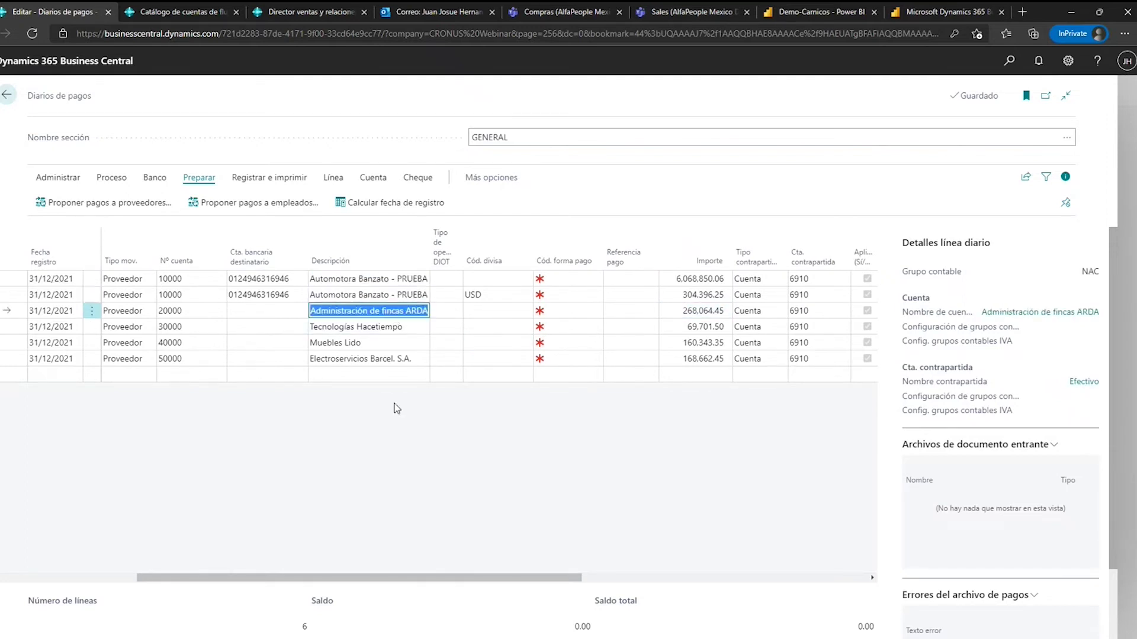
{"action": "left_click_drag", "start_coordinate": [417, 578], "coordinate": [185, 561]}
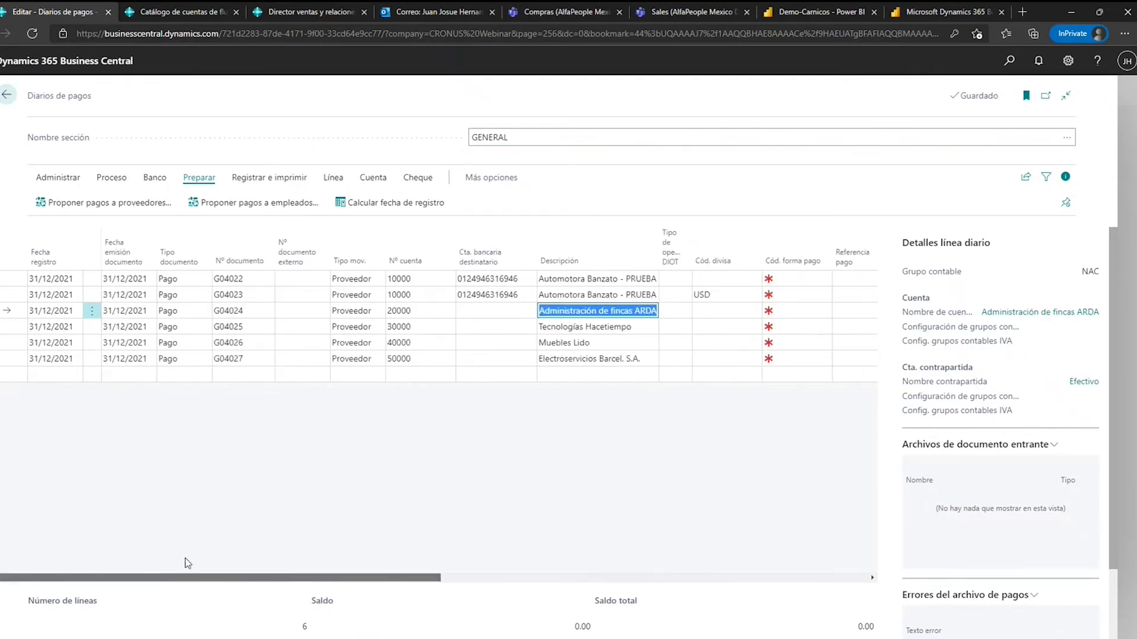
{"action": "left_click", "coordinate": [599, 283]}
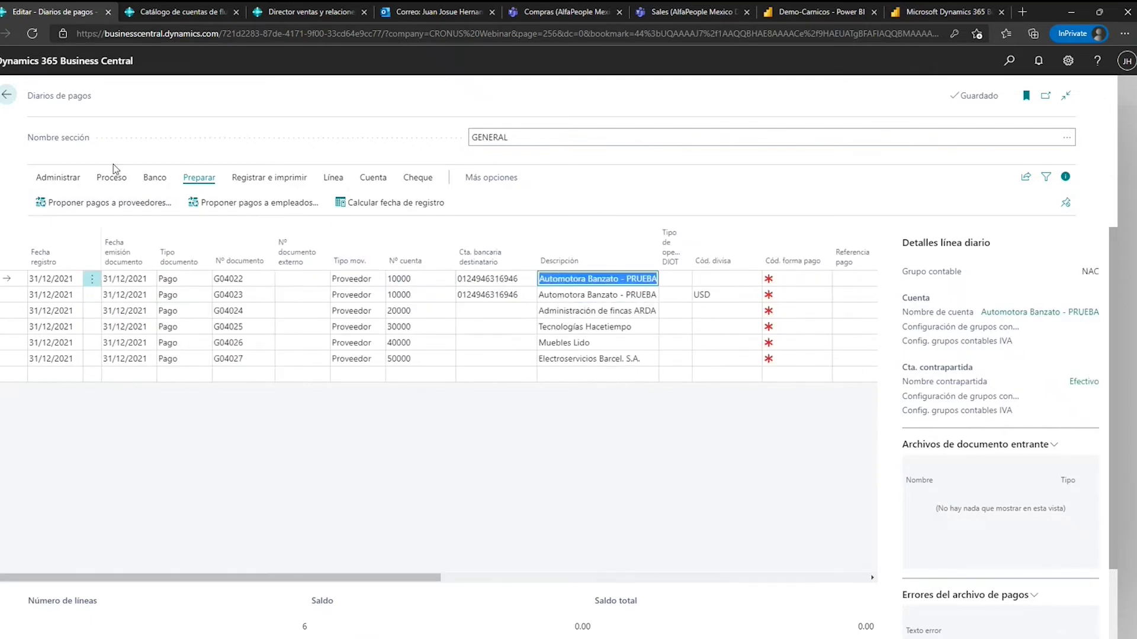
Try to export the GENERAL journal's payments to a bank file and leave the journal.
{"action": "left_click", "coordinate": [170, 180]}
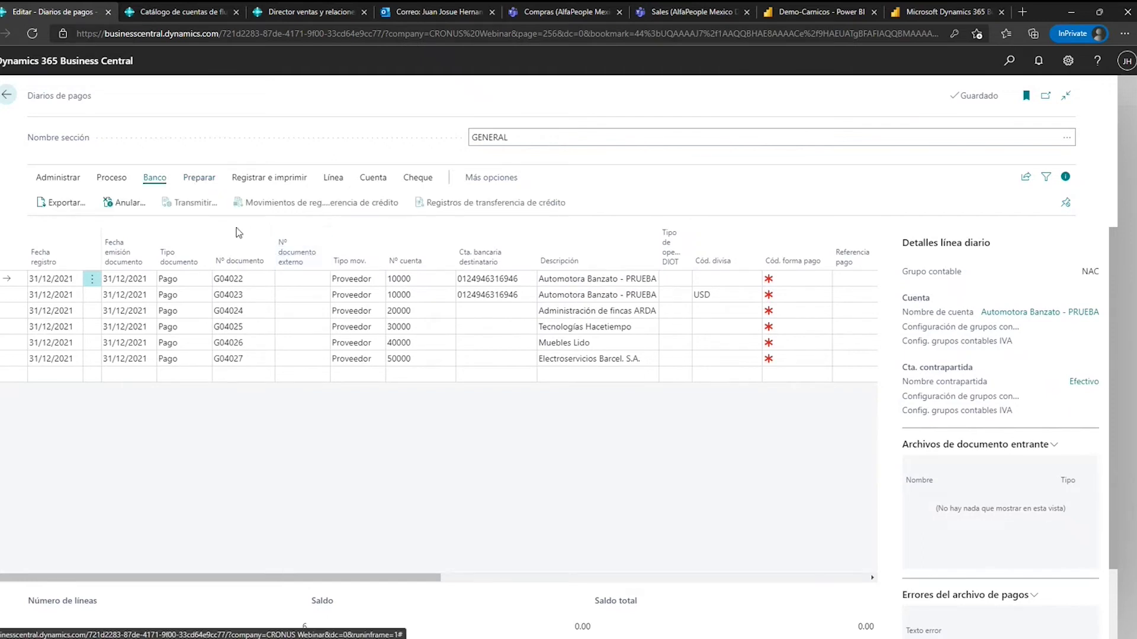
{"action": "left_click", "coordinate": [69, 204]}
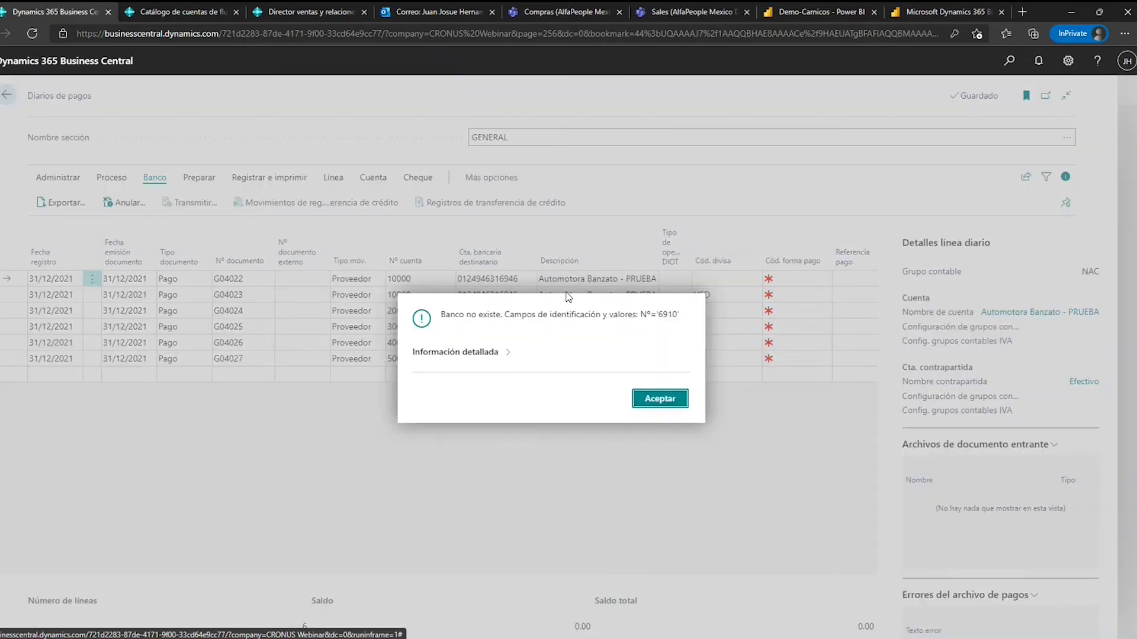
{"action": "left_click", "coordinate": [660, 399]}
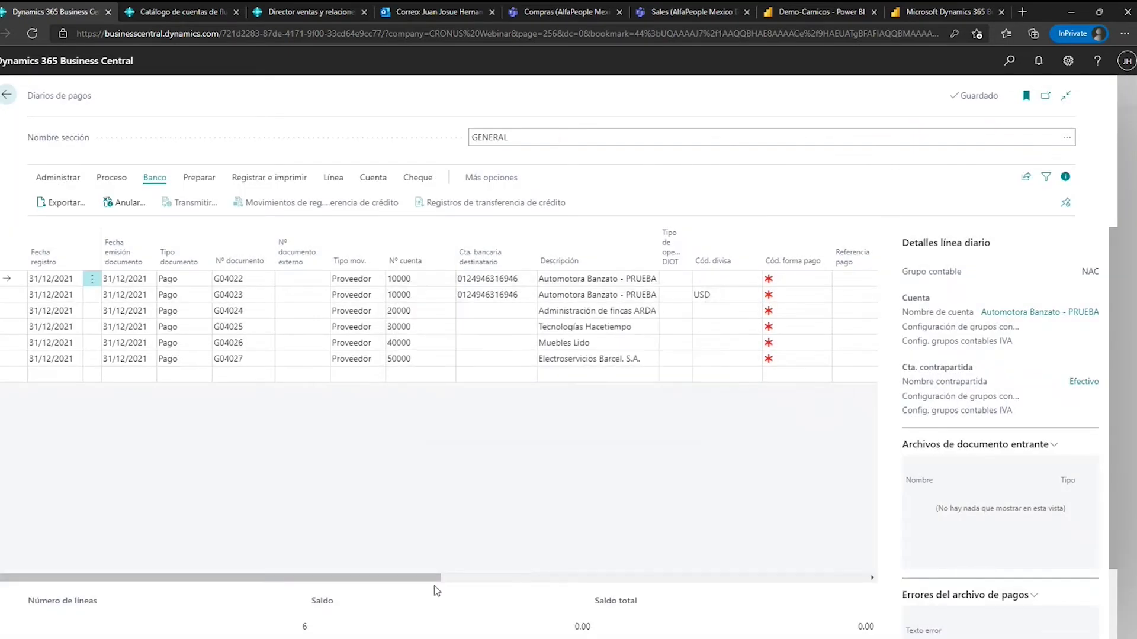
{"action": "left_click_drag", "start_coordinate": [478, 567], "coordinate": [208, 537]}
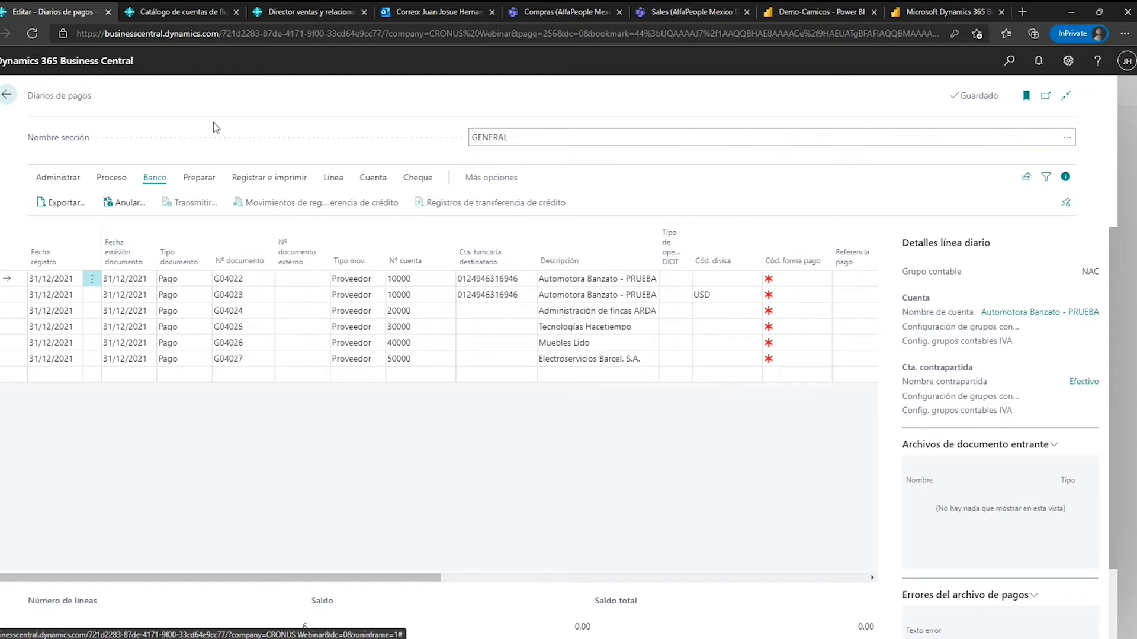
{"action": "left_click", "coordinate": [14, 100]}
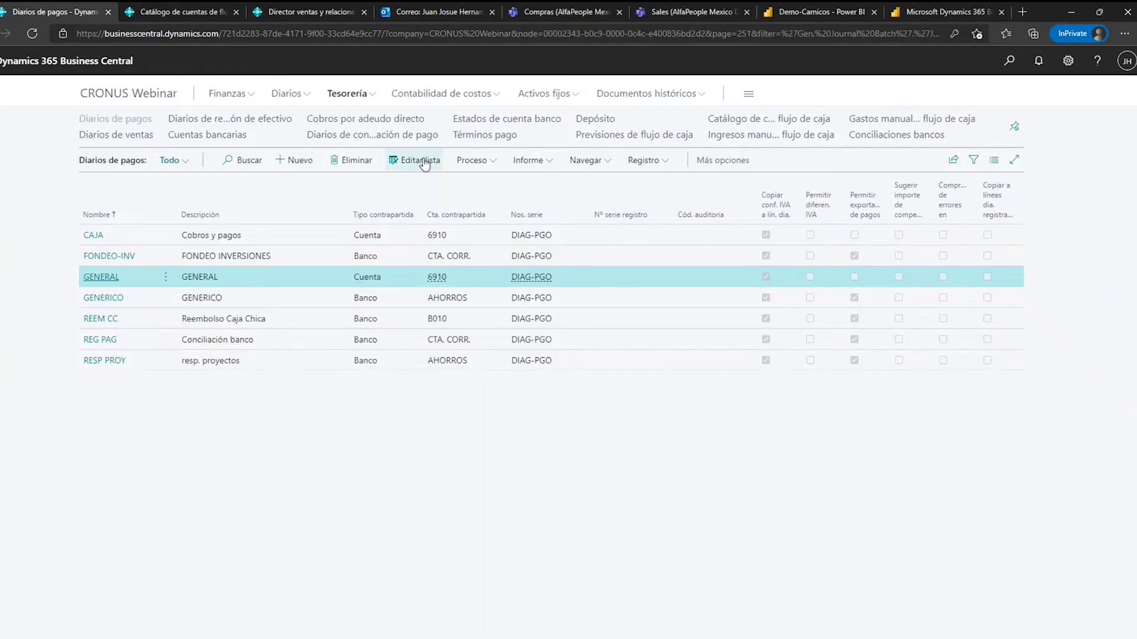
Open the bank accounts list, examine the ledger entries behind the AHORROS balance, and close them.
{"action": "left_click", "coordinate": [234, 136]}
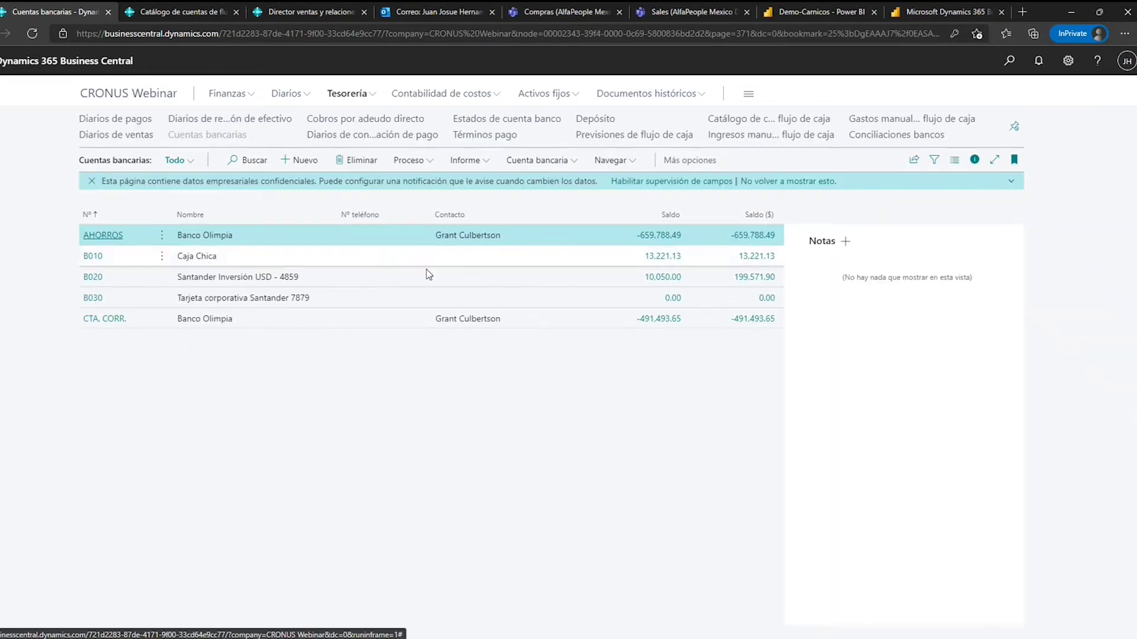
{"action": "left_click", "coordinate": [660, 237]}
{"action": "scroll", "coordinate": [384, 201], "scroll_direction": "down", "scroll_amount": 4}
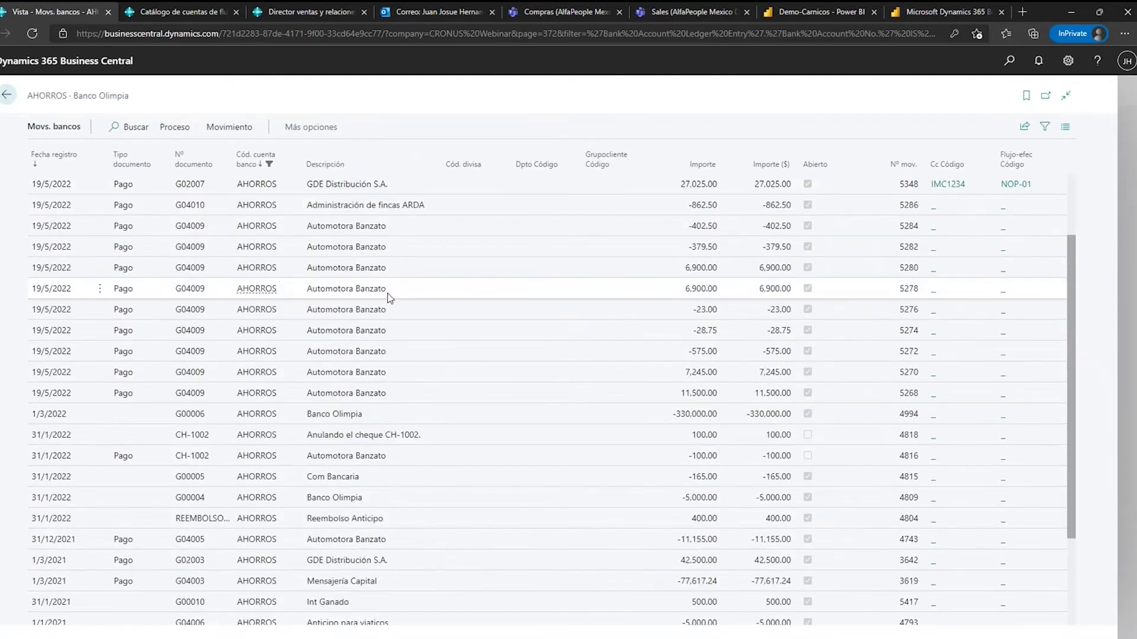
{"action": "left_click", "coordinate": [421, 342]}
{"action": "key", "text": "Up"}
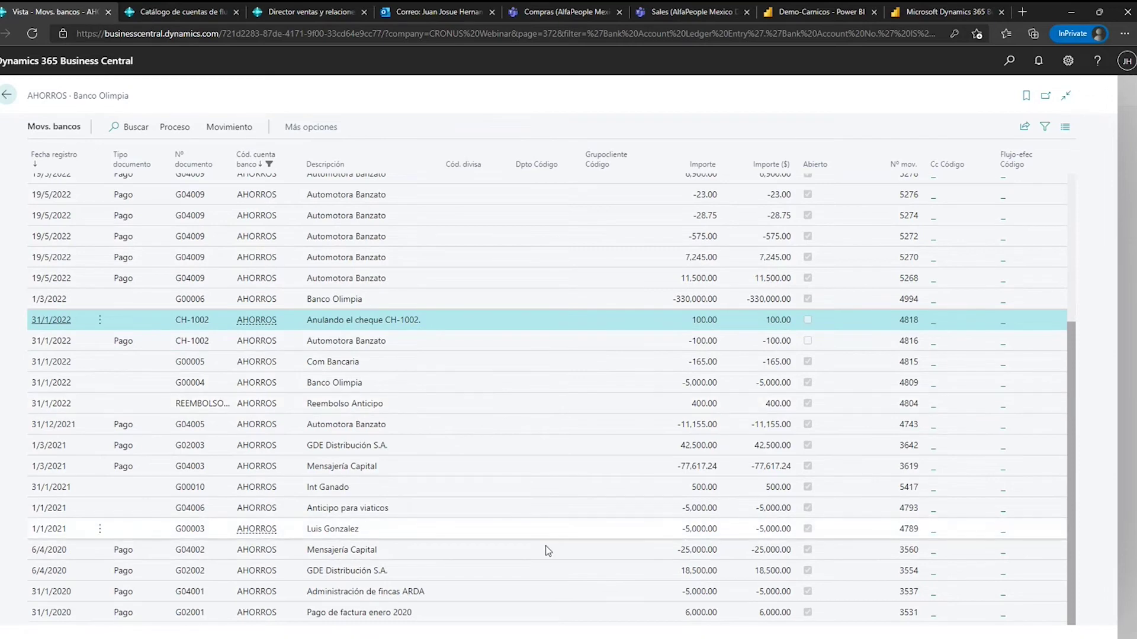
{"action": "scroll", "coordinate": [435, 533], "scroll_direction": "up", "scroll_amount": 4}
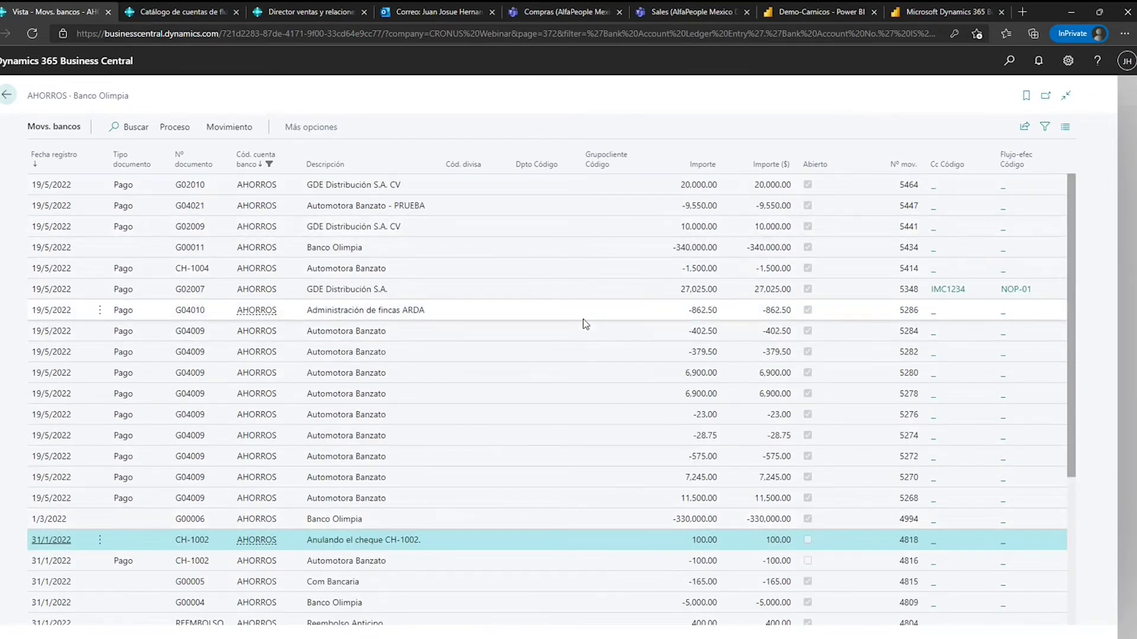
{"action": "key", "text": "Escape"}
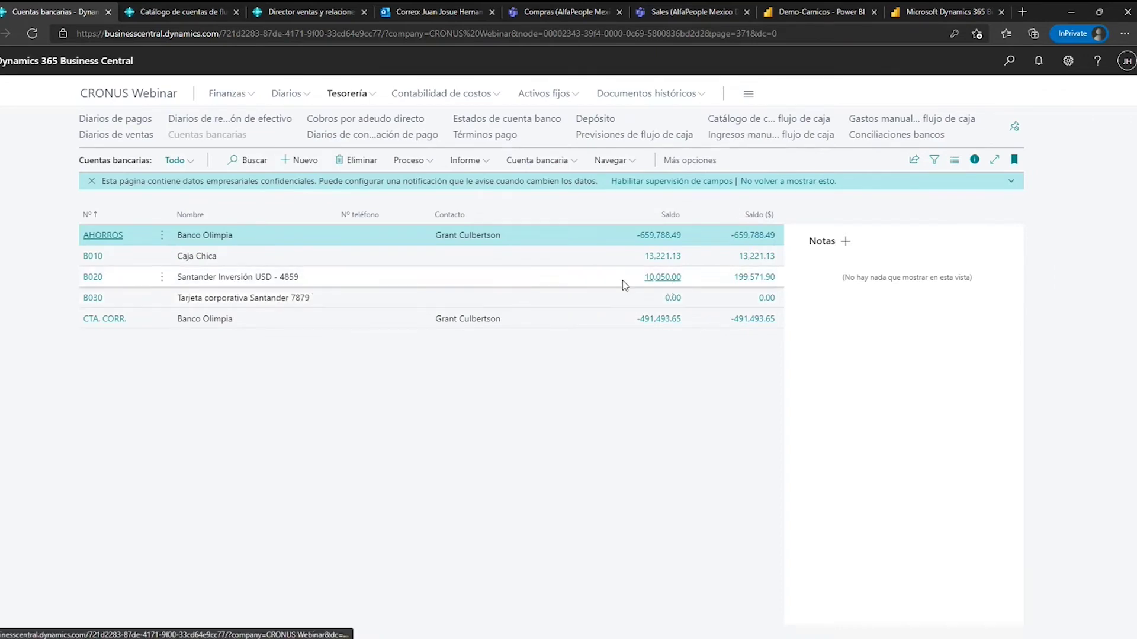
View the ledger entries behind the balance of the B020 Santander Inversión USD account and close them.
{"action": "left_click", "coordinate": [255, 279]}
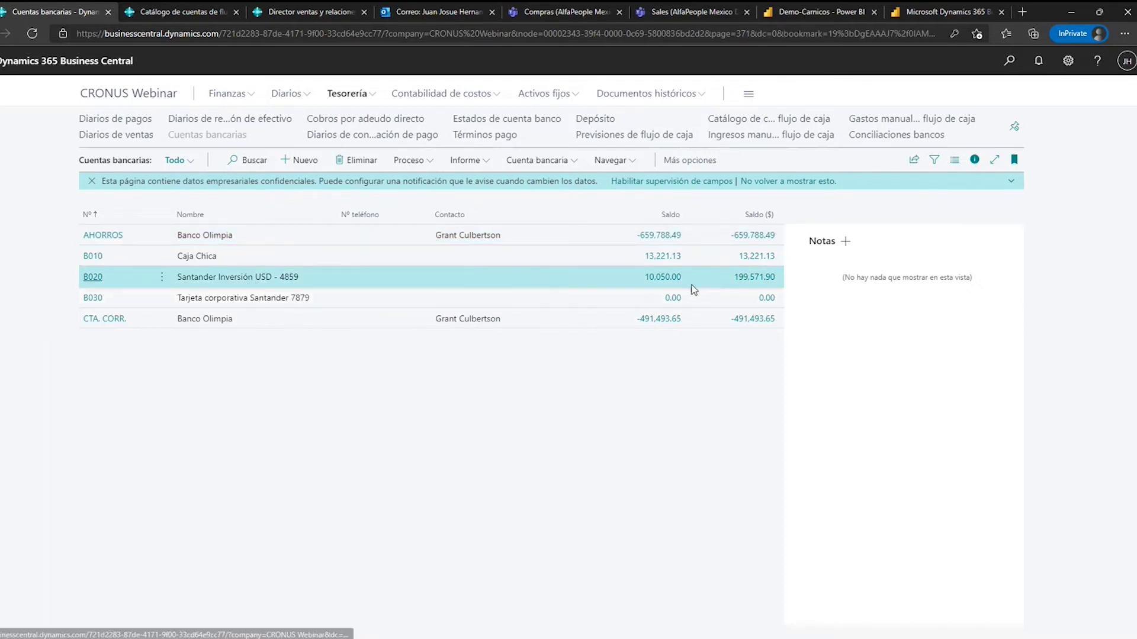
{"action": "left_click", "coordinate": [632, 275]}
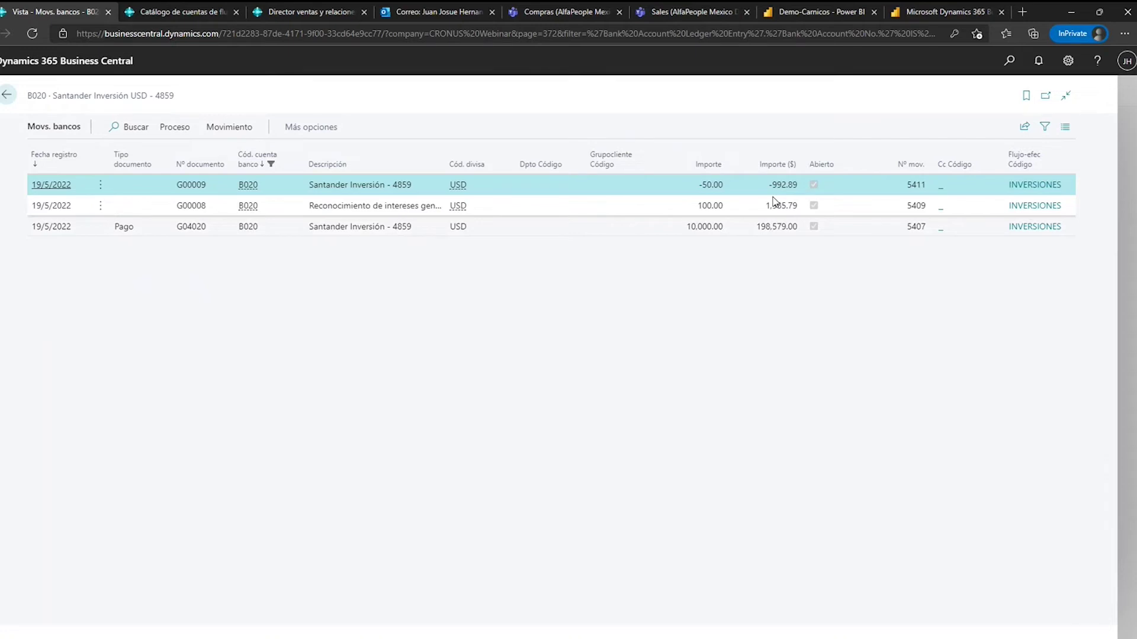
{"action": "left_click", "coordinate": [14, 98]}
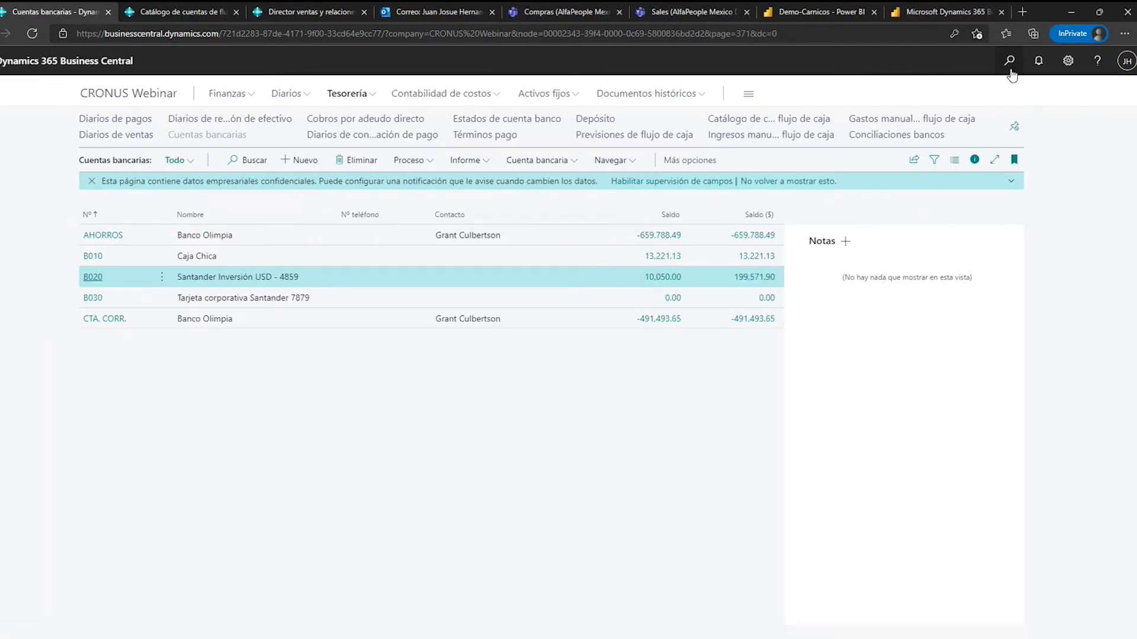
Search for "cobr pag" and open the Cobros y pagos page.
{"action": "left_click", "coordinate": [1006, 69]}
{"action": "type", "text": "cobr"}
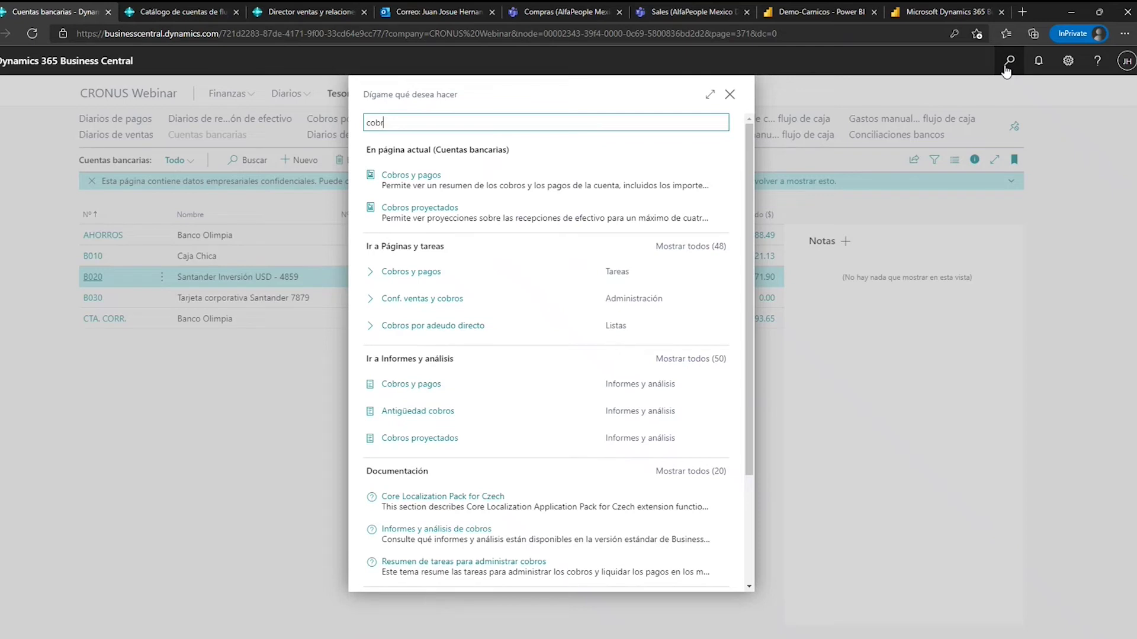
{"action": "type", "text": " pag"}
{"action": "left_click", "coordinate": [428, 241]}
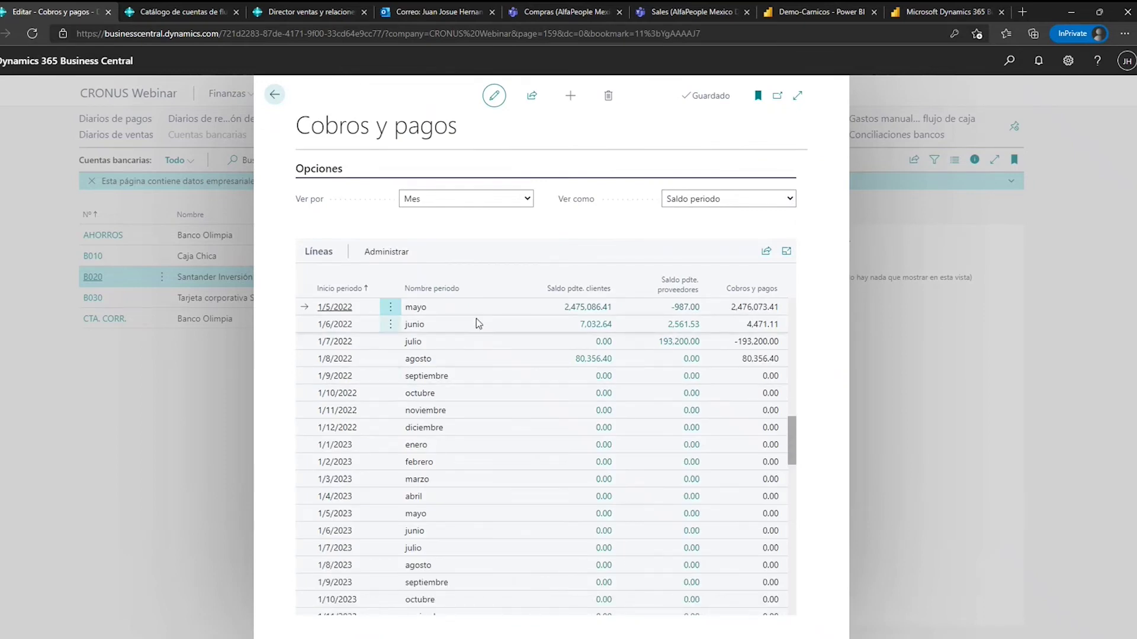
Check the available period lengths in Cobros y pagos and review the 2022 monthly customer and vendor balances.
{"action": "scroll", "coordinate": [492, 323], "scroll_direction": "up", "scroll_amount": 1}
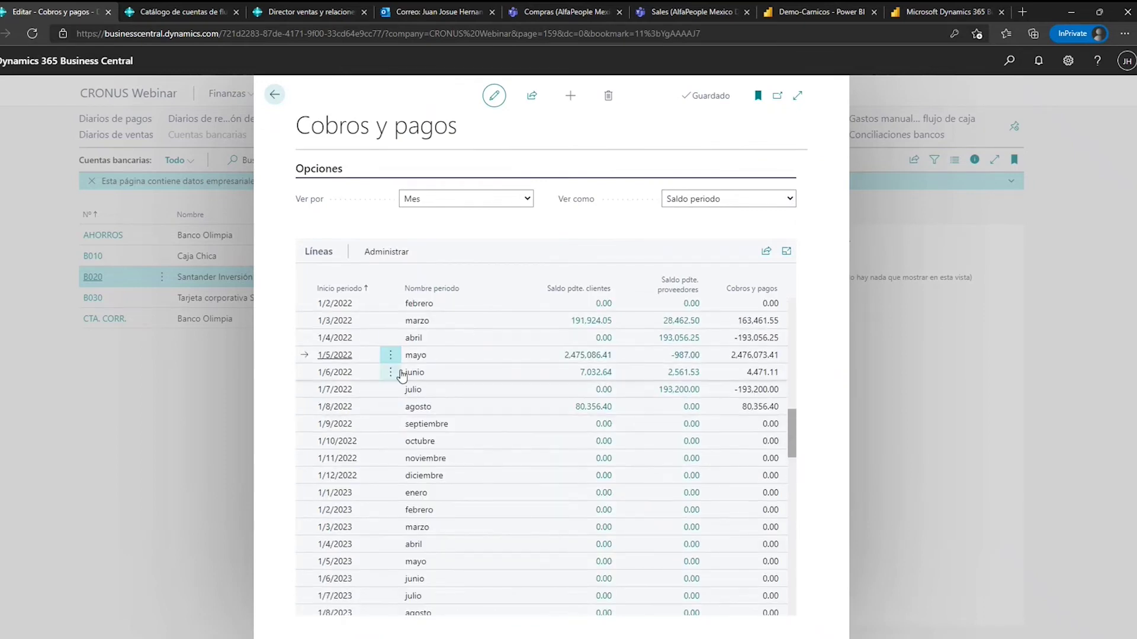
{"action": "left_click", "coordinate": [486, 200]}
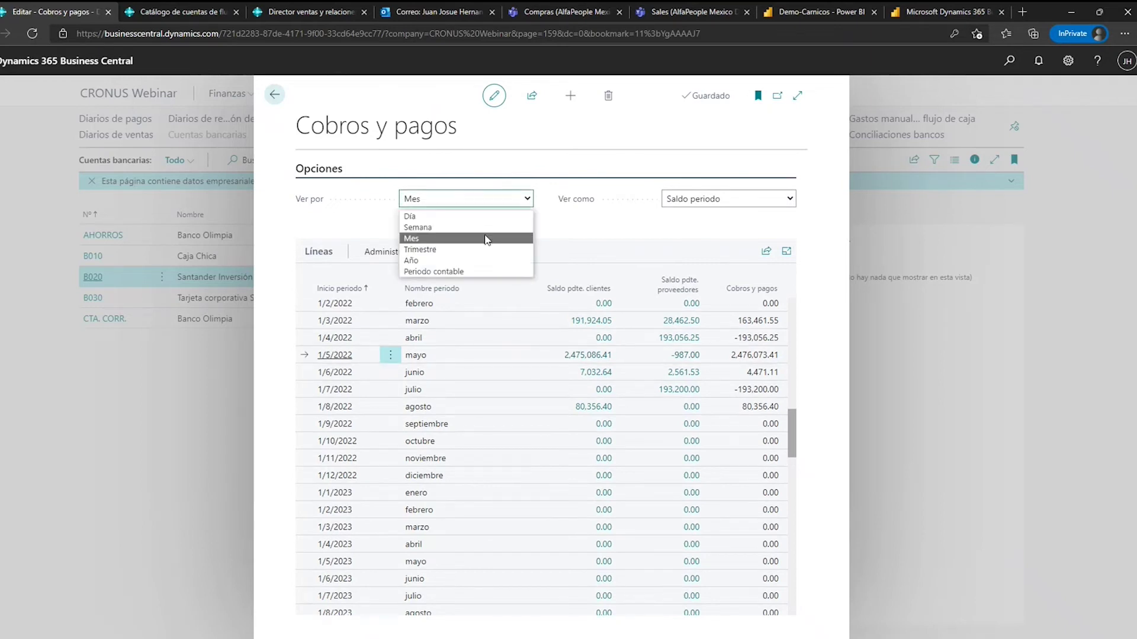
{"action": "left_click", "coordinate": [599, 226]}
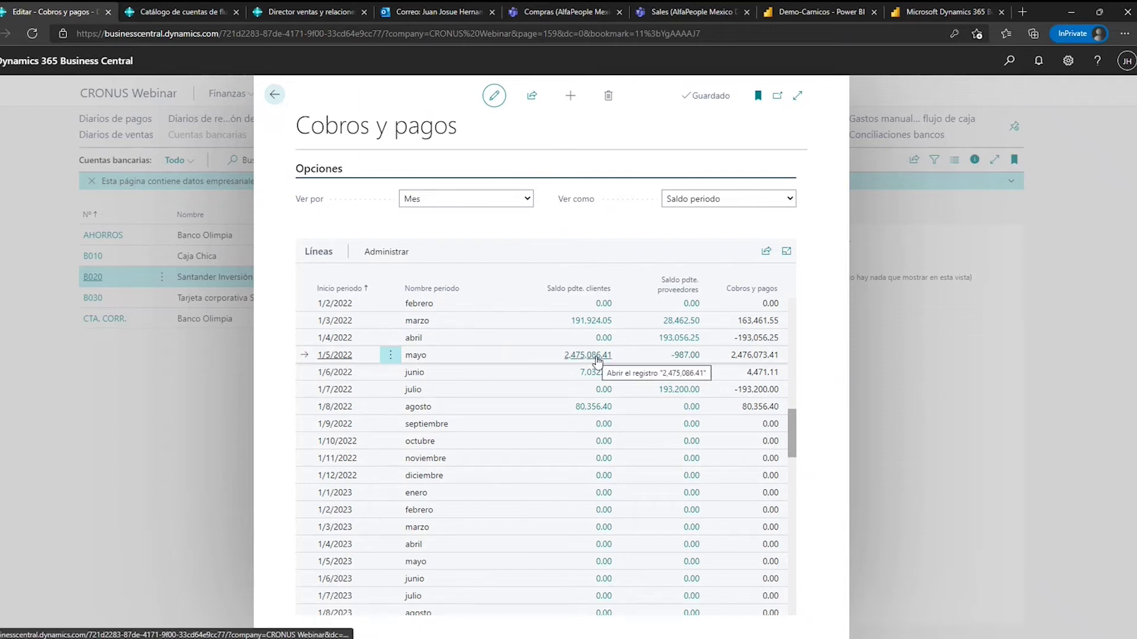
{"action": "left_click", "coordinate": [457, 322]}
{"action": "scroll", "coordinate": [461, 324], "scroll_direction": "down", "scroll_amount": 1}
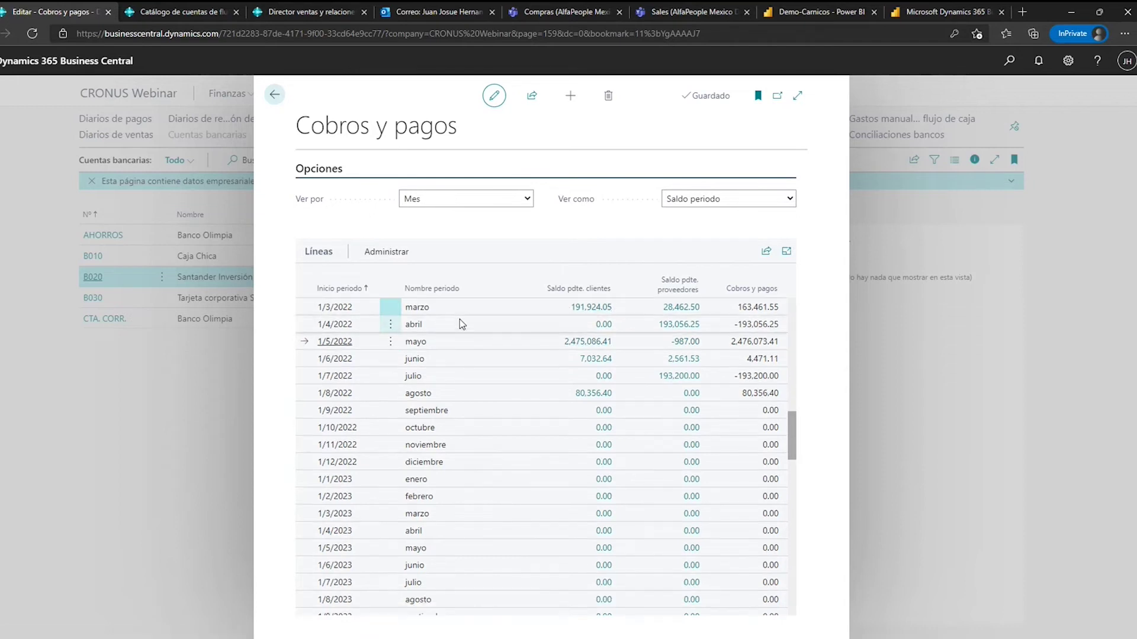
{"action": "scroll", "coordinate": [460, 326], "scroll_direction": "up", "scroll_amount": 2}
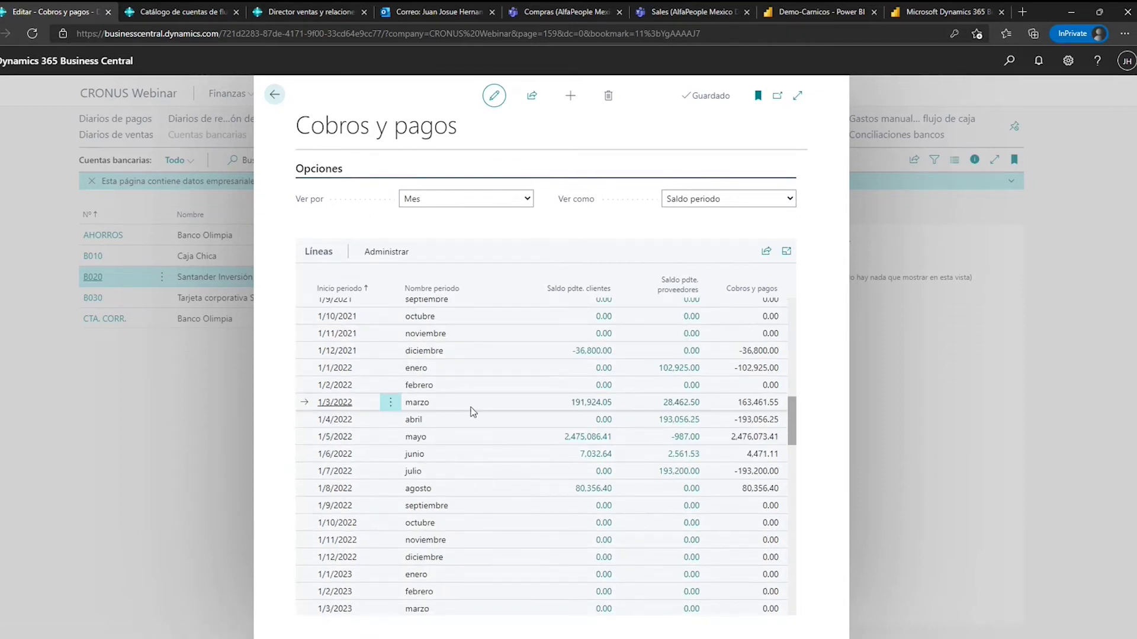
View the customer ledger entries behind the March 2022 outstanding customer balance and return to Cobros y pagos.
{"action": "left_click", "coordinate": [600, 407]}
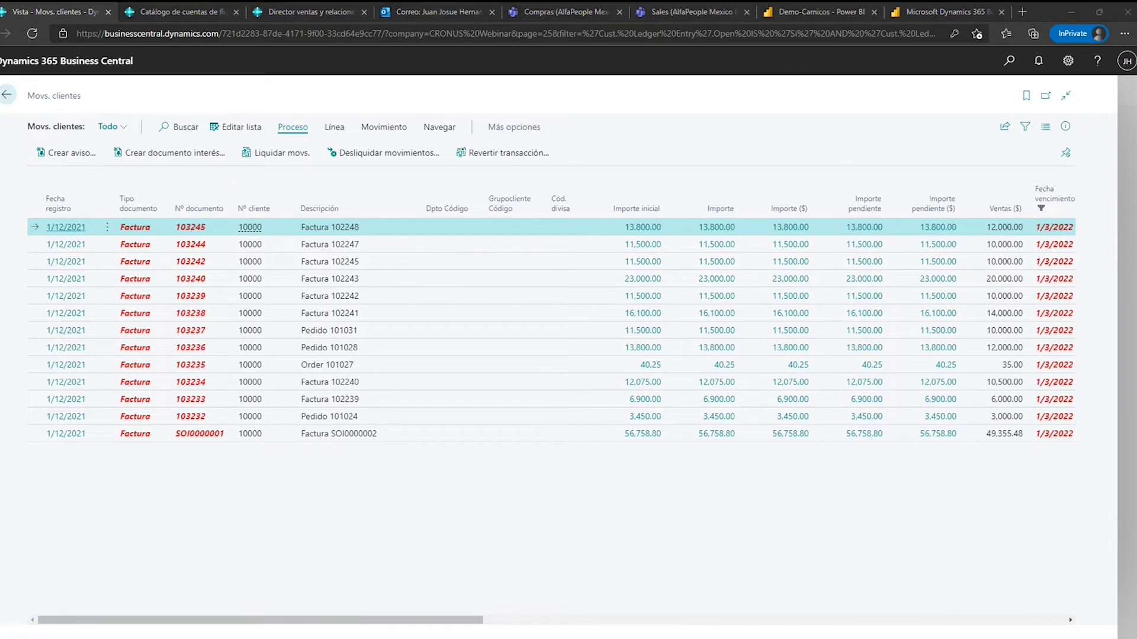
{"action": "left_click", "coordinate": [662, 158]}
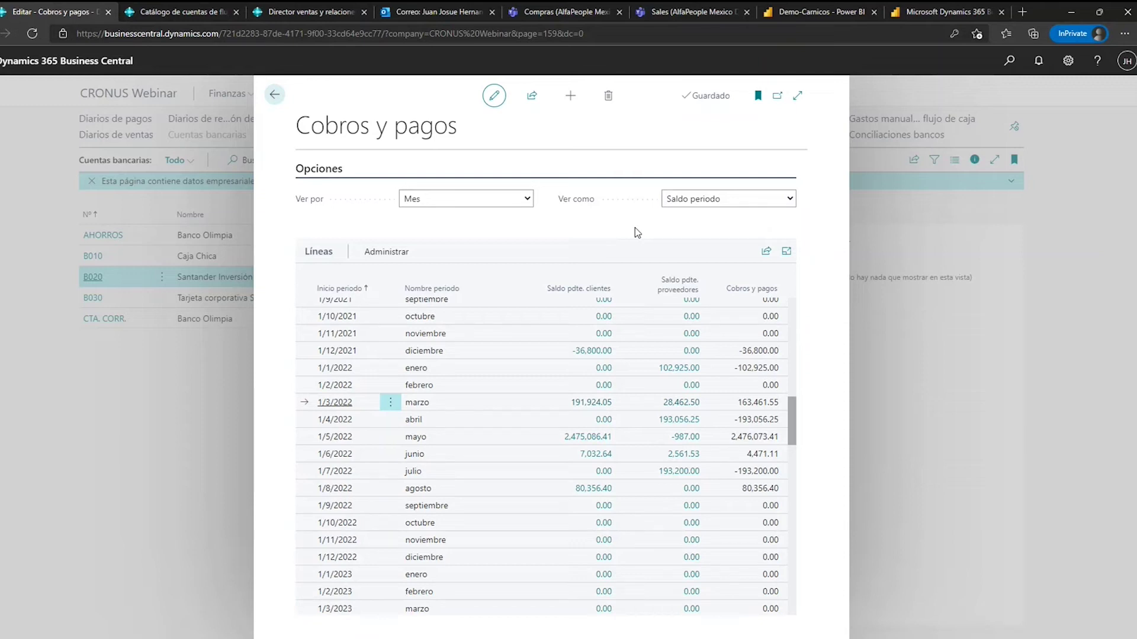
{"action": "left_click_drag", "start_coordinate": [298, 126], "coordinate": [477, 127]}
{"action": "left_click", "coordinate": [477, 126]}
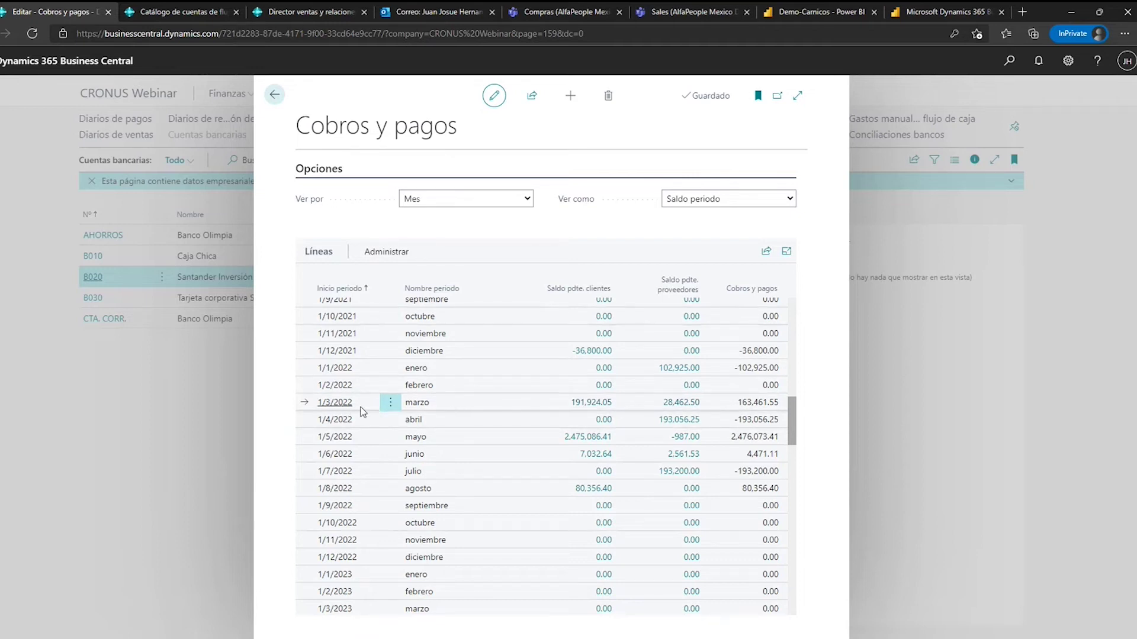
{"action": "left_click", "coordinate": [603, 405]}
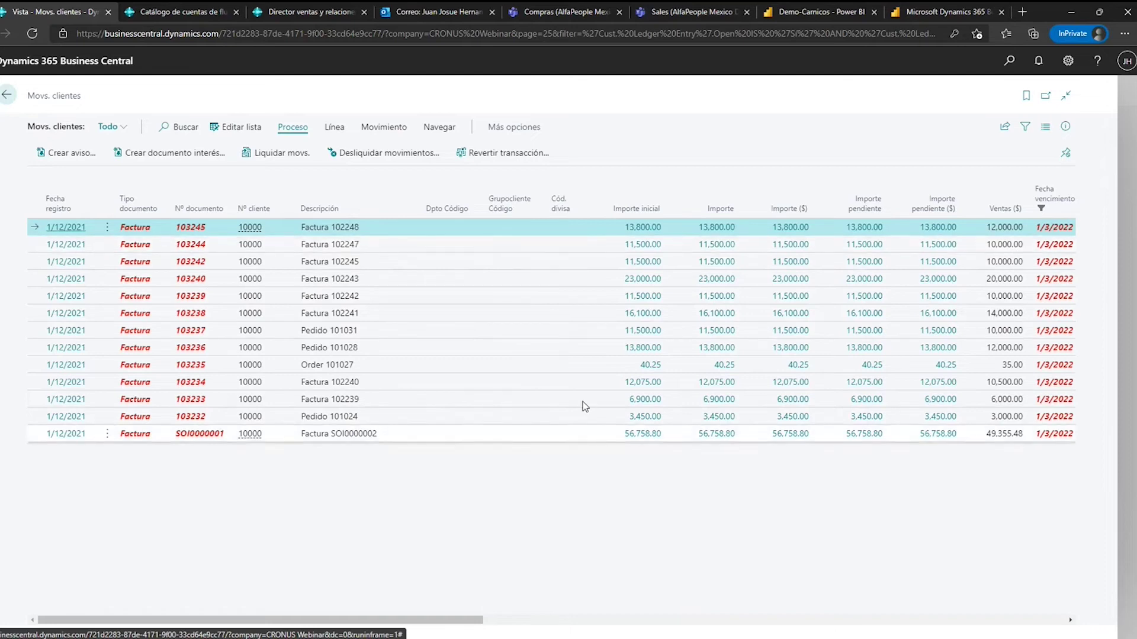
{"action": "key", "text": "Escape"}
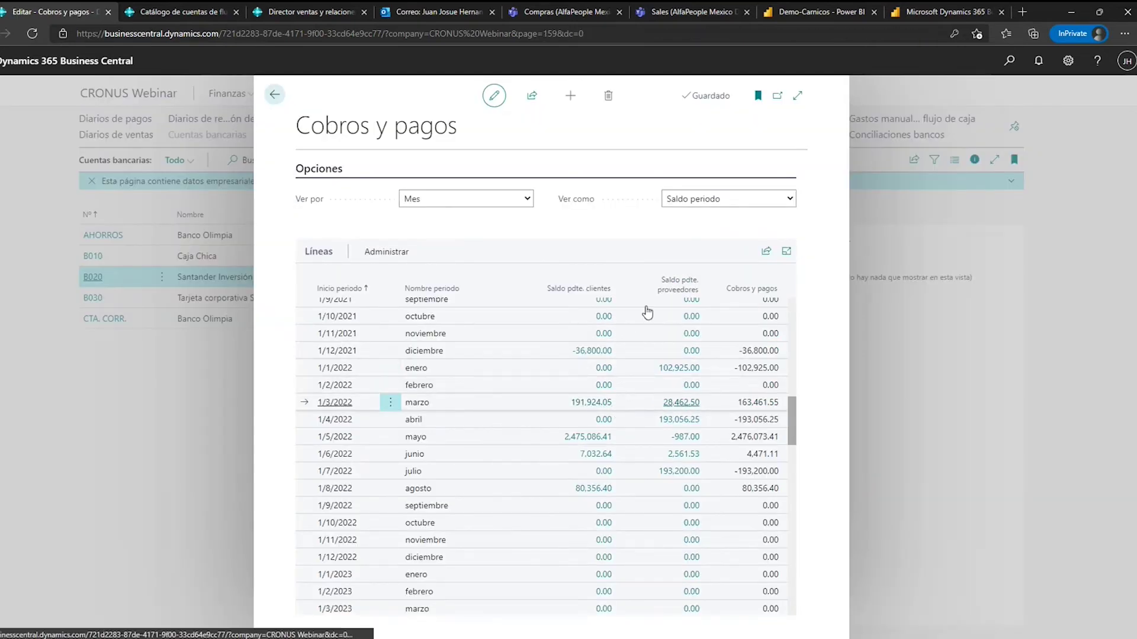
View the vendor ledger entries behind the March 2022 outstanding vendor balance, check both invoices, and close them.
{"action": "left_click", "coordinate": [681, 402]}
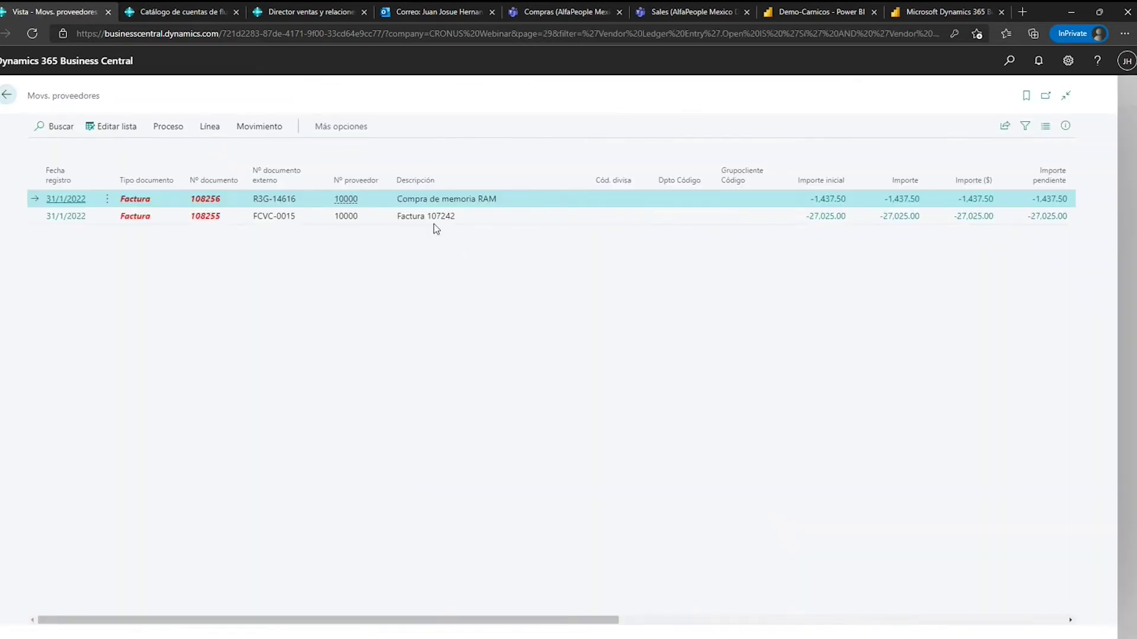
{"action": "left_click", "coordinate": [446, 213]}
{"action": "key", "text": "Up"}
{"action": "key", "text": "Down"}
{"action": "key", "text": "Up"}
{"action": "left_click", "coordinate": [446, 216]}
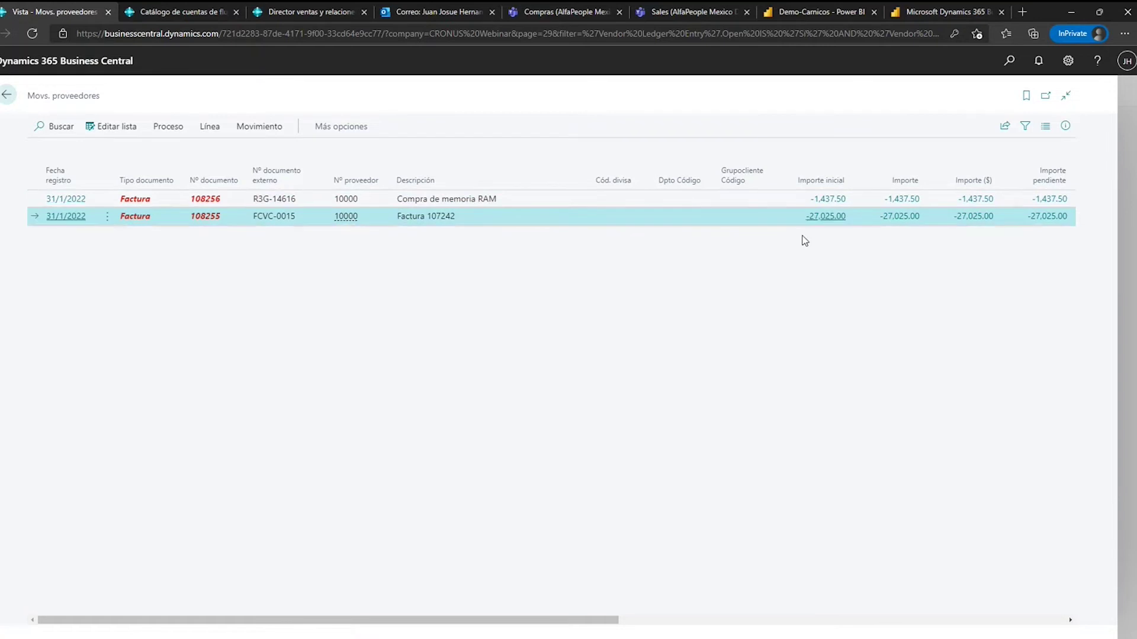
{"action": "key", "text": "Escape"}
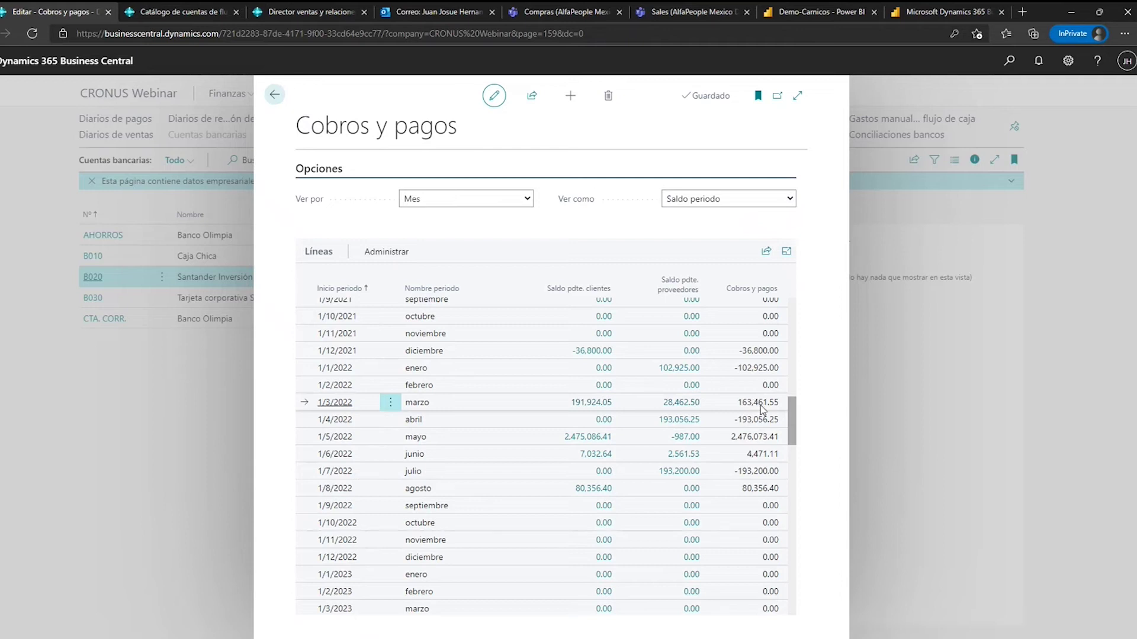
Show Cobros y pagos as Saldo a la fecha, review the monthly balances from 2019 onward, and close the page.
{"action": "left_click", "coordinate": [456, 368]}
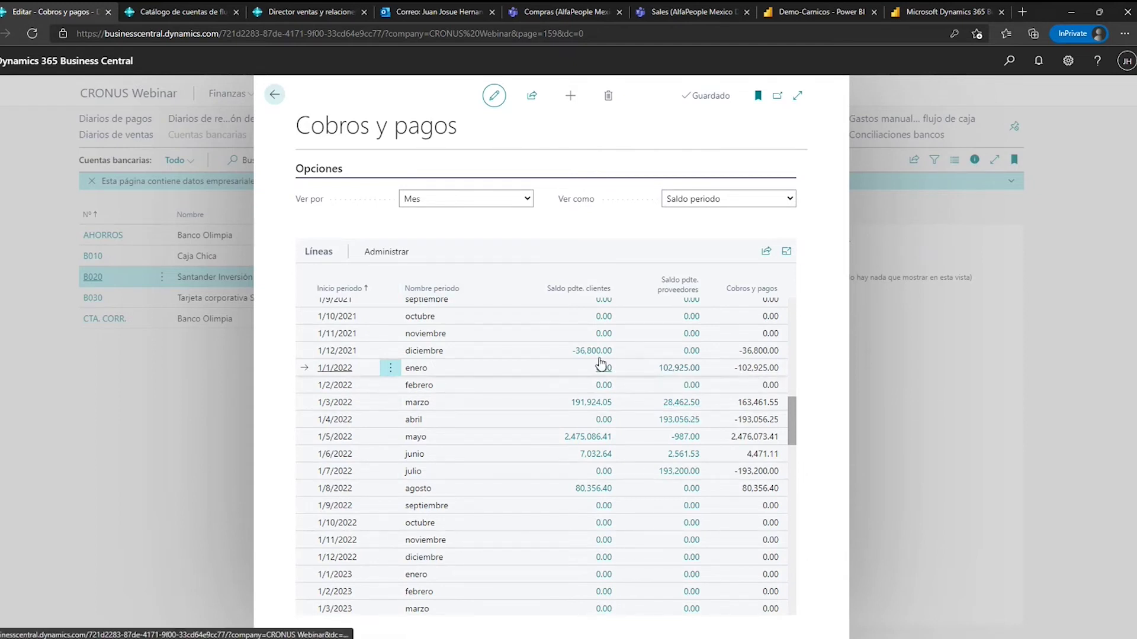
{"action": "left_click", "coordinate": [775, 199]}
{"action": "left_click", "coordinate": [763, 227]}
{"action": "scroll", "coordinate": [624, 372], "scroll_direction": "up", "scroll_amount": 6}
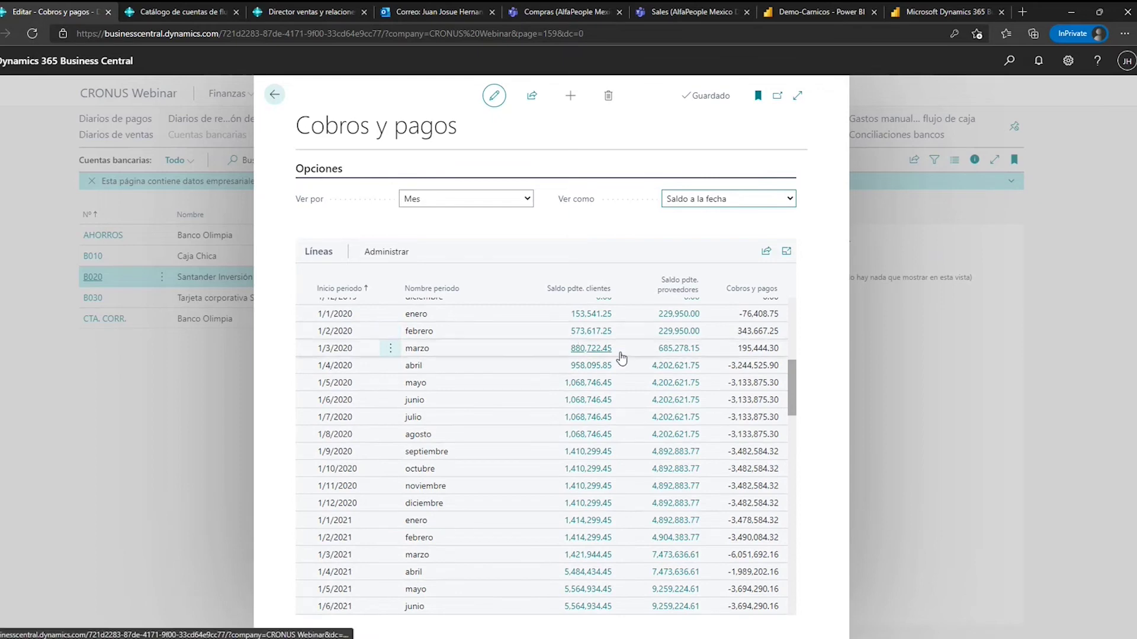
{"action": "scroll", "coordinate": [610, 373], "scroll_direction": "down", "scroll_amount": 3}
{"action": "scroll", "coordinate": [588, 412], "scroll_direction": "down", "scroll_amount": 1}
{"action": "scroll", "coordinate": [616, 525], "scroll_direction": "up", "scroll_amount": 5}
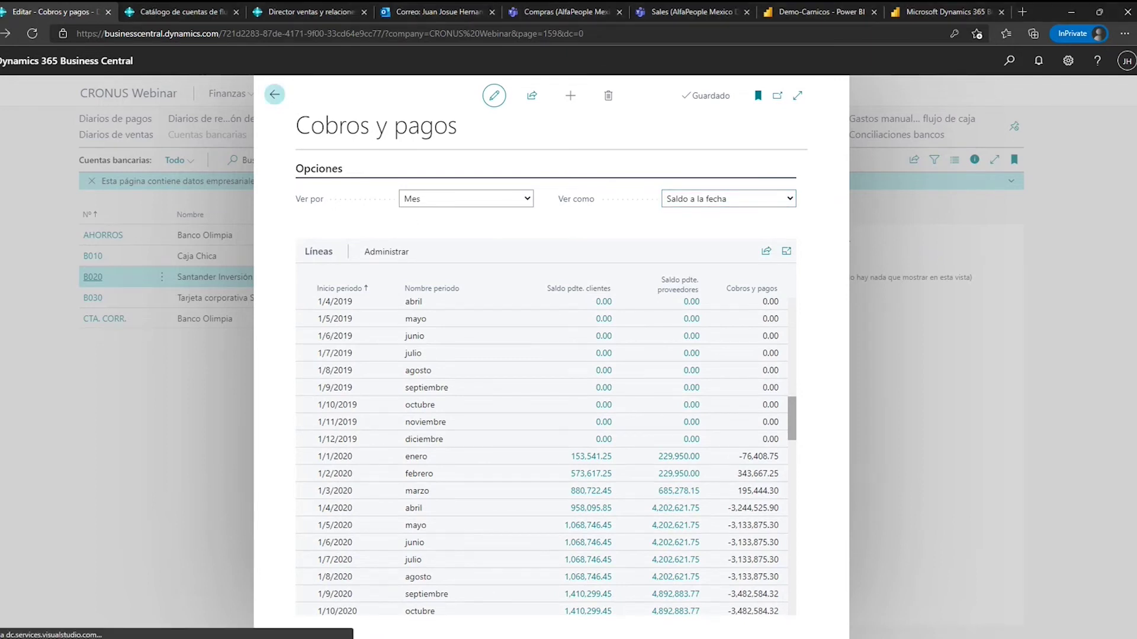
{"action": "left_click", "coordinate": [274, 94]}
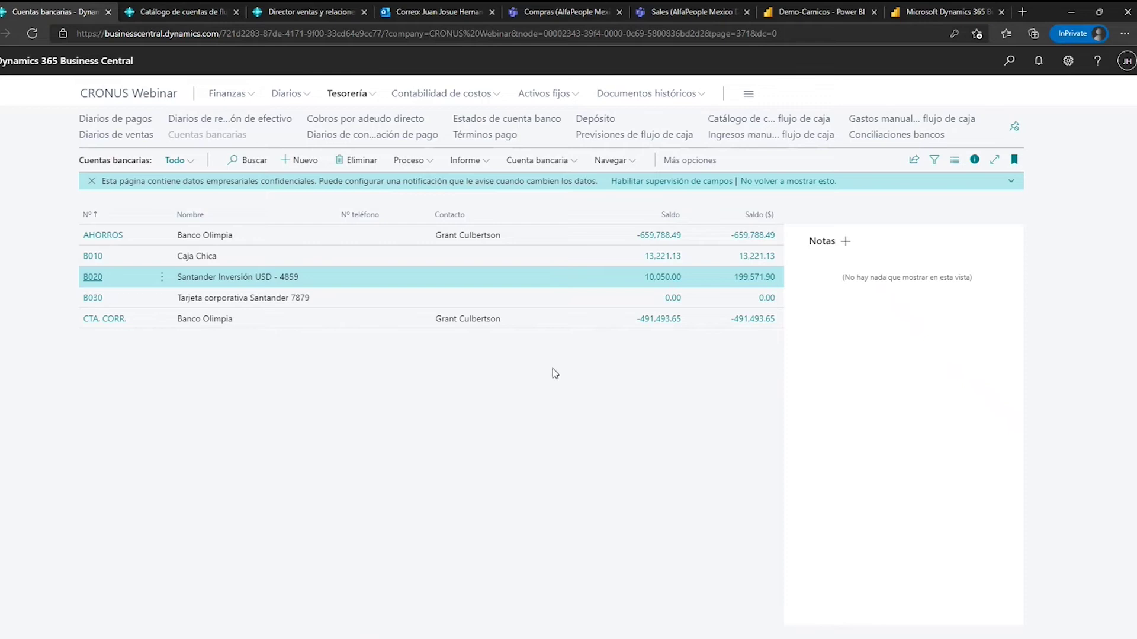
Open the cash flow chart of accounts in CRONUS Webinar and review its accounts from Receivables to Fixed Assets Disposal.
{"action": "left_click", "coordinate": [669, 135]}
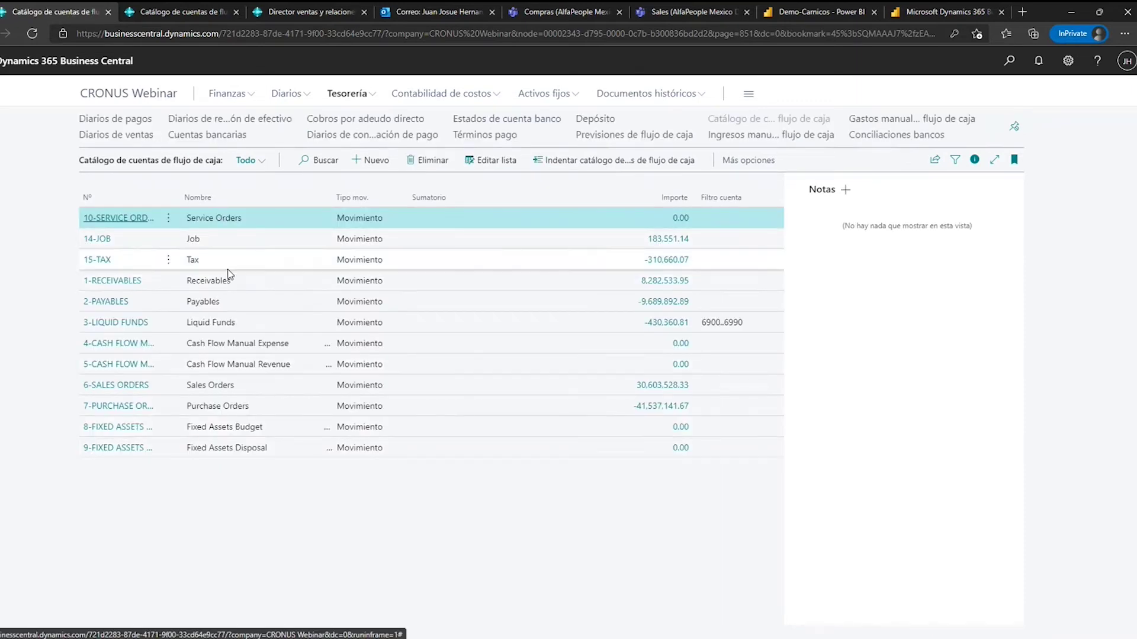
{"action": "left_click", "coordinate": [240, 289]}
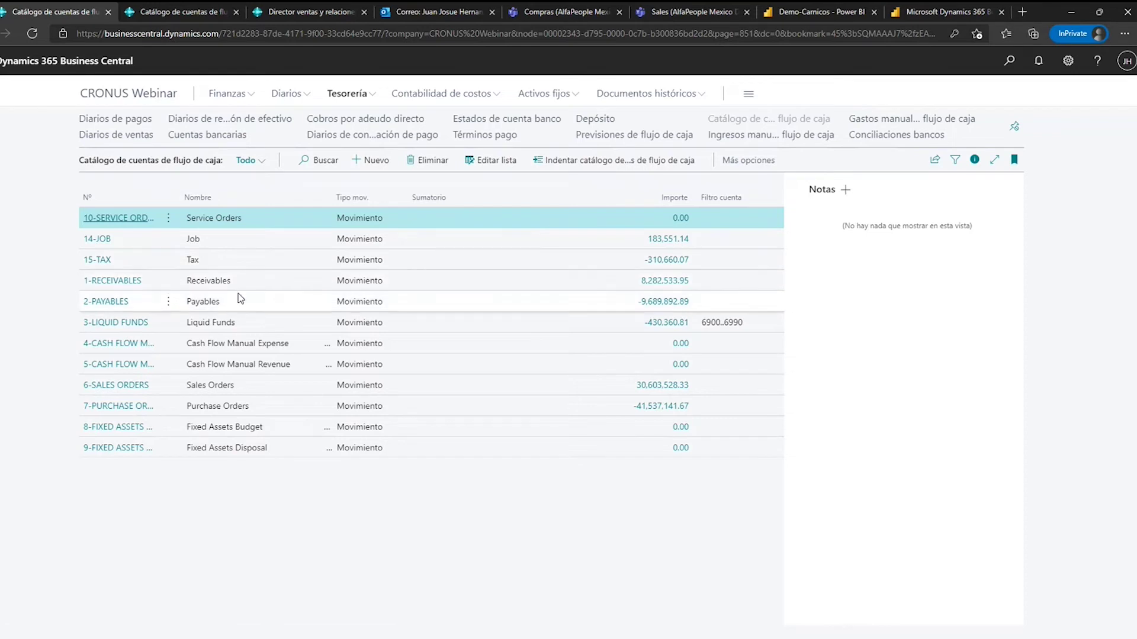
{"action": "left_click", "coordinate": [237, 391]}
{"action": "left_click", "coordinate": [237, 432]}
{"action": "left_click", "coordinate": [237, 449]}
Switch to the cash flow chart of accounts of CRONUS Mexico Prueba and review the accounts in its Cobros group.
{"action": "left_click", "coordinate": [186, 11]}
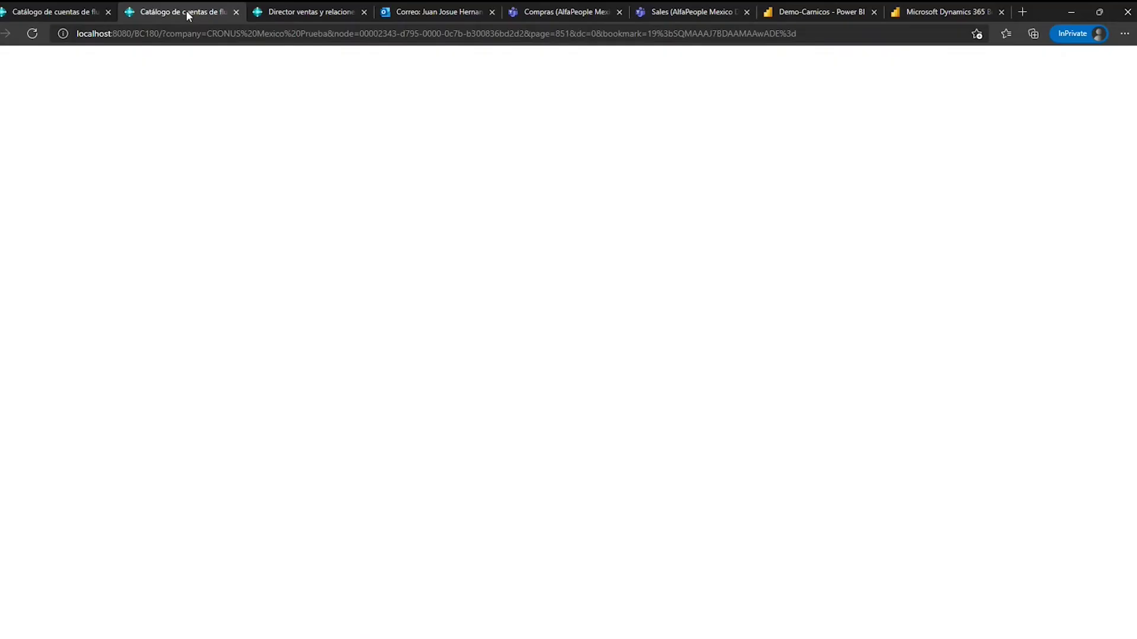
{"action": "left_click", "coordinate": [625, 385]}
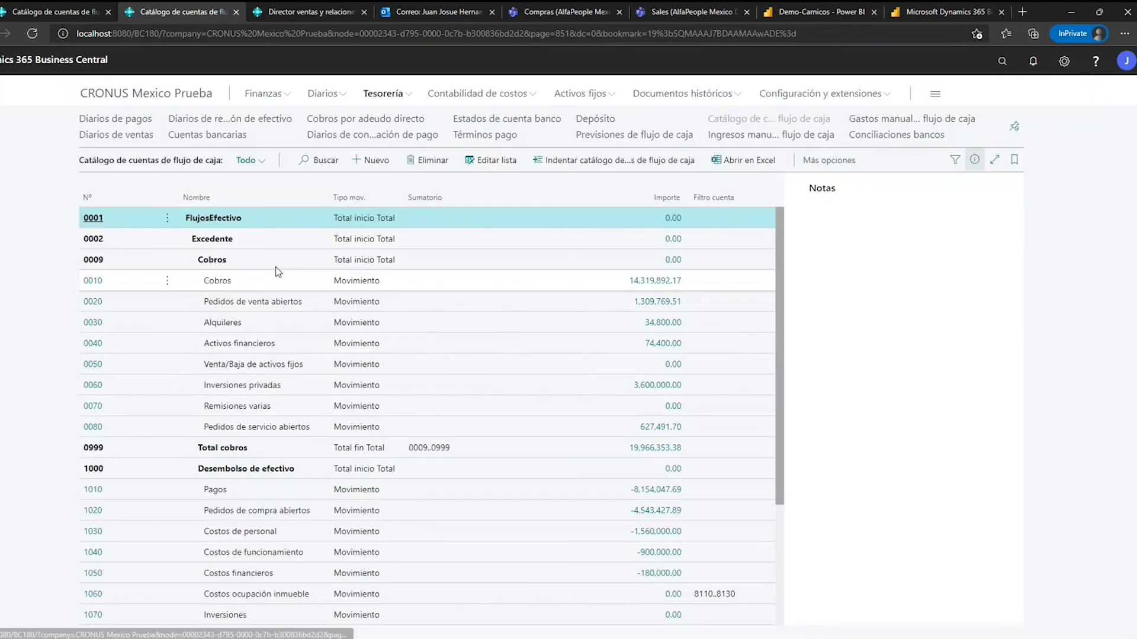
{"action": "left_click", "coordinate": [245, 260]}
{"action": "left_click", "coordinate": [236, 428]}
{"action": "left_click", "coordinate": [254, 265]}
{"action": "scroll", "coordinate": [284, 296], "scroll_direction": "down", "scroll_amount": 2}
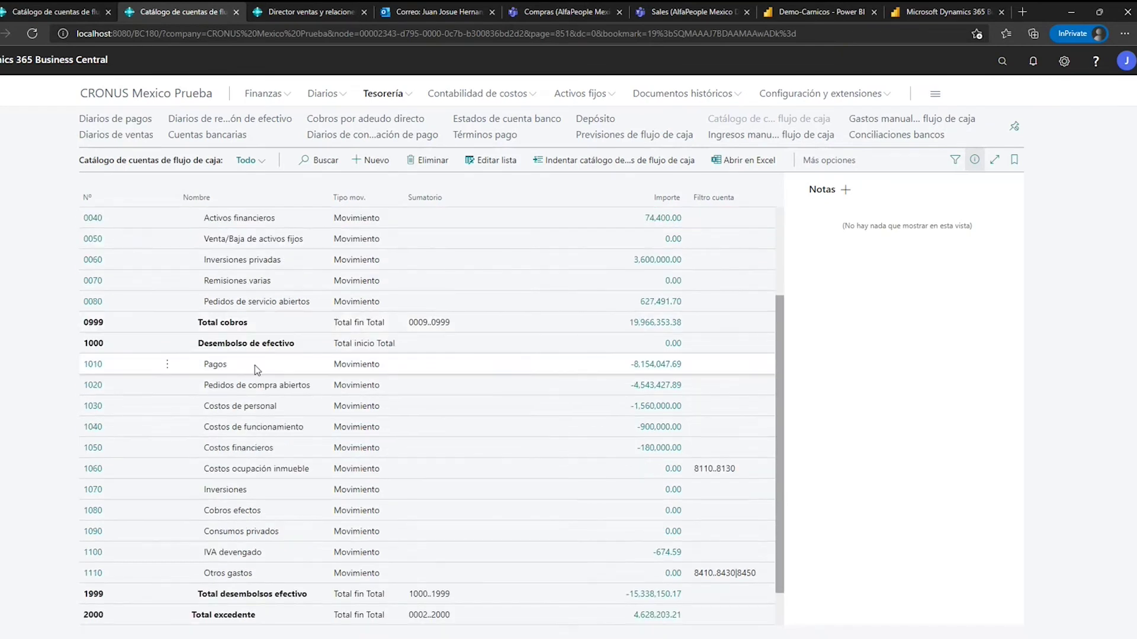
Review the Desembolso de efectivo accounts, Total excedente, Fondos flujos de efectivo and Total flujos de caja in the chart.
{"action": "left_click", "coordinate": [255, 344]}
{"action": "left_click", "coordinate": [265, 574]}
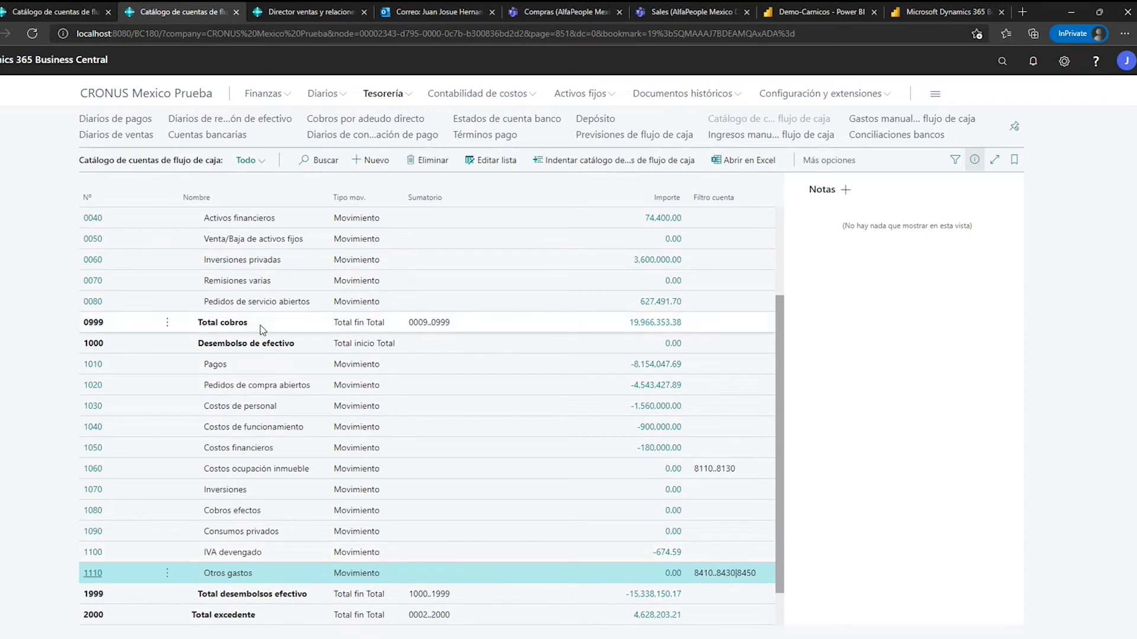
{"action": "scroll", "coordinate": [261, 307], "scroll_direction": "down", "scroll_amount": 1}
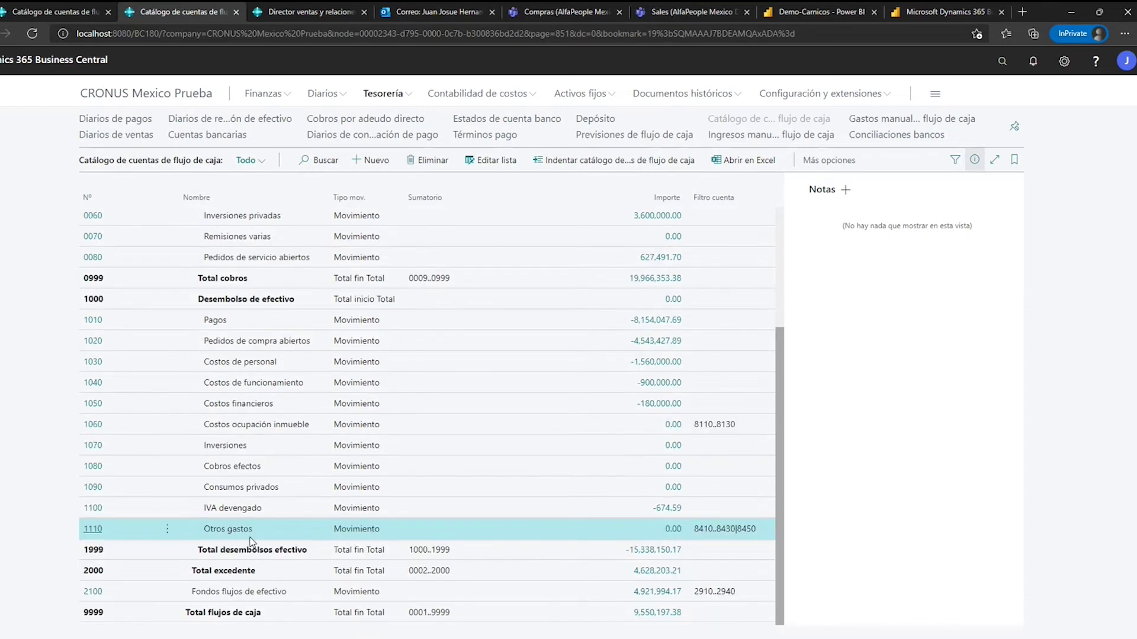
{"action": "left_click", "coordinate": [258, 591]}
{"action": "key", "text": "Up"}
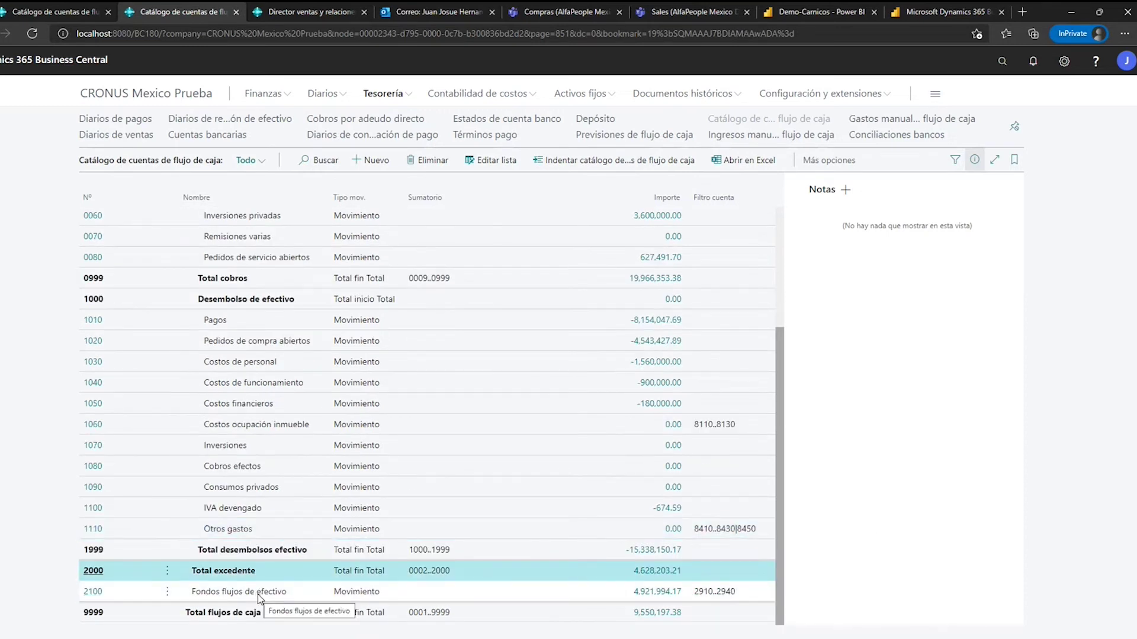
{"action": "left_click", "coordinate": [280, 596]}
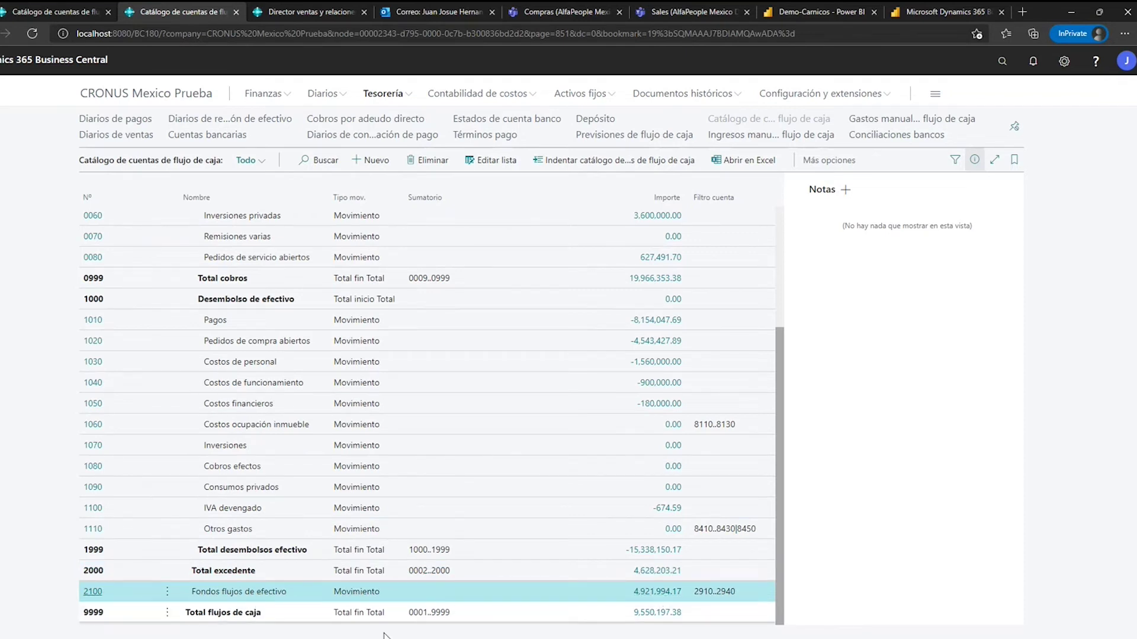
{"action": "left_click", "coordinate": [386, 612]}
Hide the notes pane beside the cash flow chart of accounts and return to the start of the list.
{"action": "scroll", "coordinate": [385, 325], "scroll_direction": "up", "scroll_amount": 3}
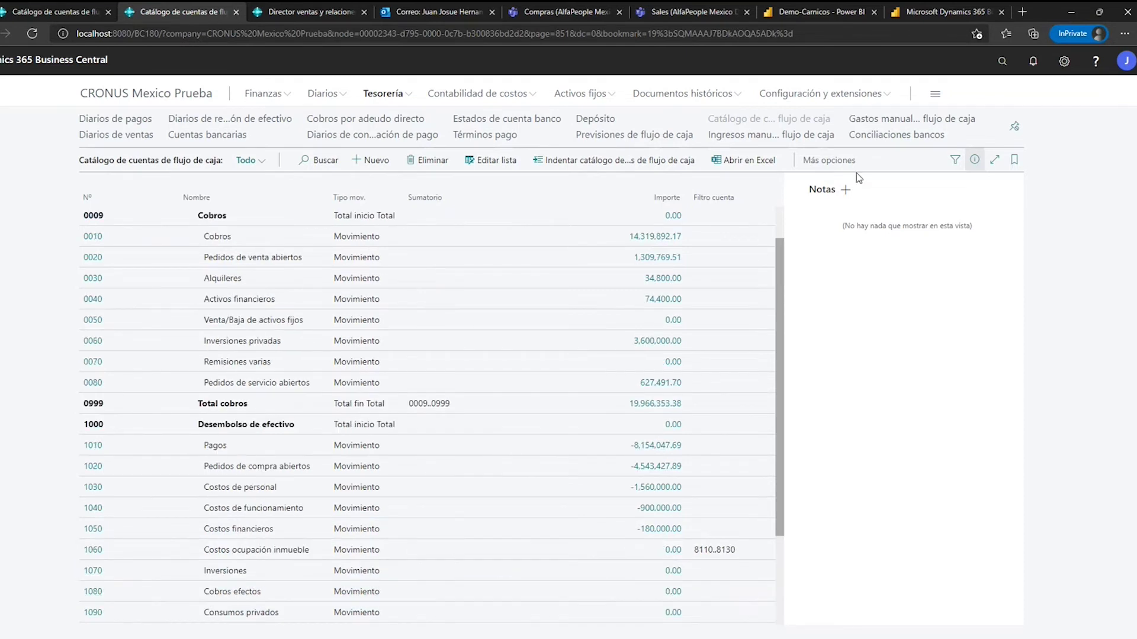
{"action": "left_click", "coordinate": [975, 159]}
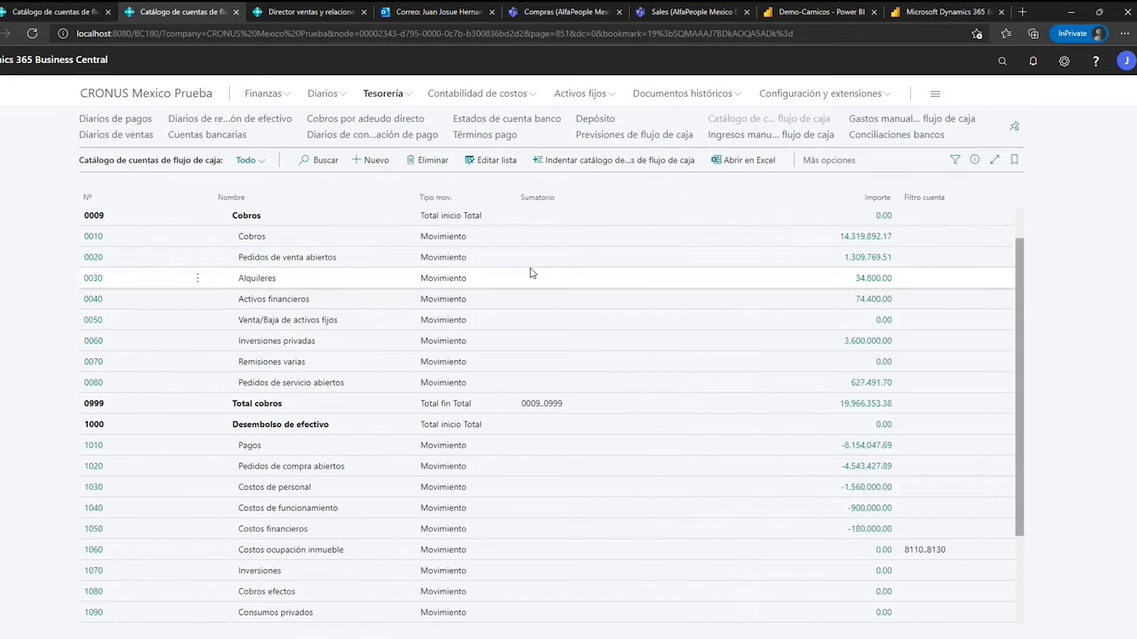
{"action": "scroll", "coordinate": [321, 278], "scroll_direction": "up", "scroll_amount": 1}
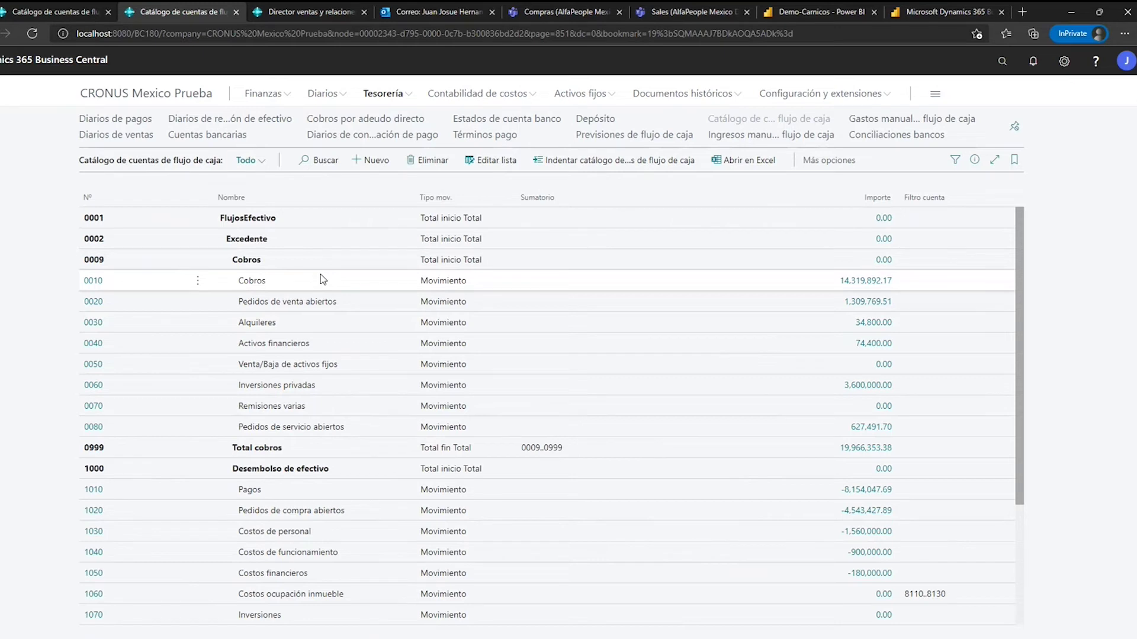
Examine the Cobros, Pedidos de venta abiertos, Venta/Baja de activos fijos and Activos financieros cash flow accounts.
{"action": "left_click", "coordinate": [270, 286]}
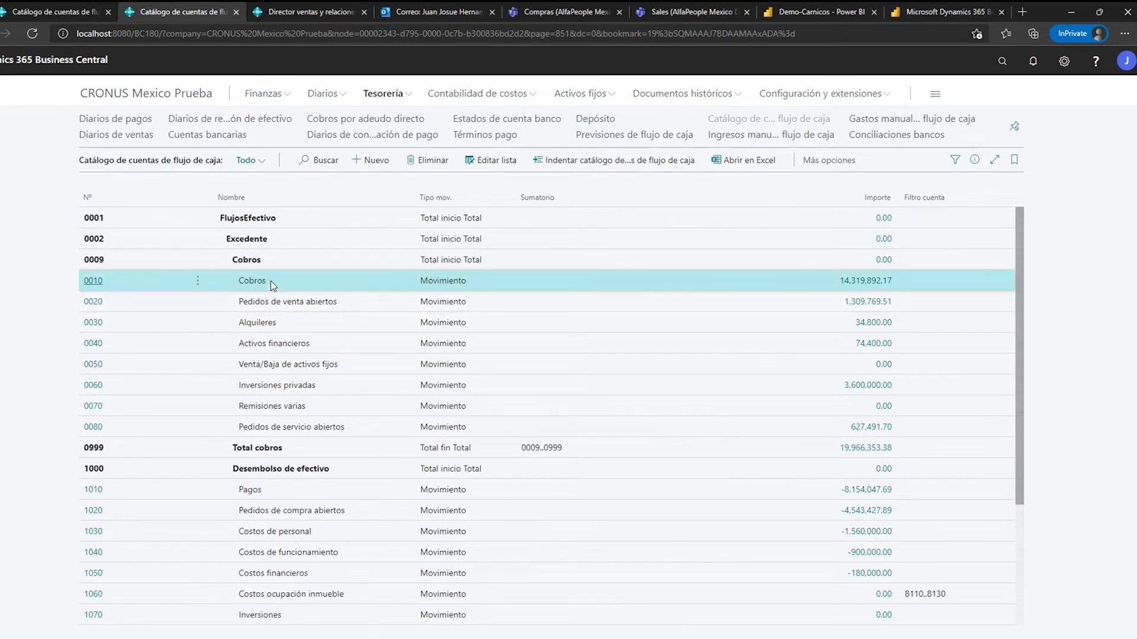
{"action": "left_click", "coordinate": [302, 302]}
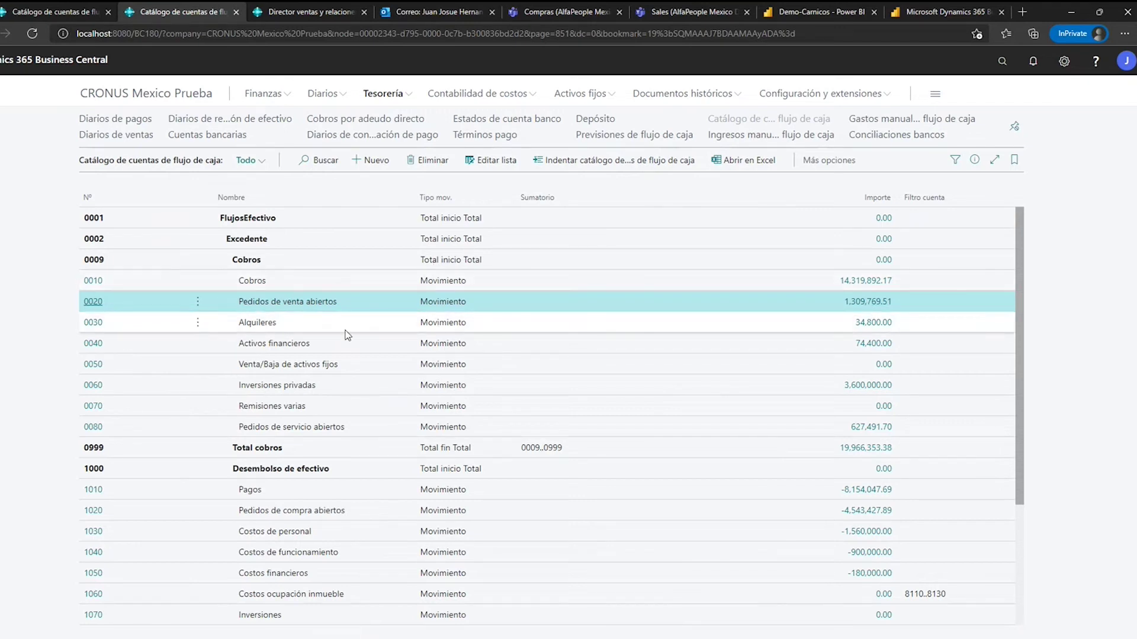
{"action": "left_click", "coordinate": [402, 366]}
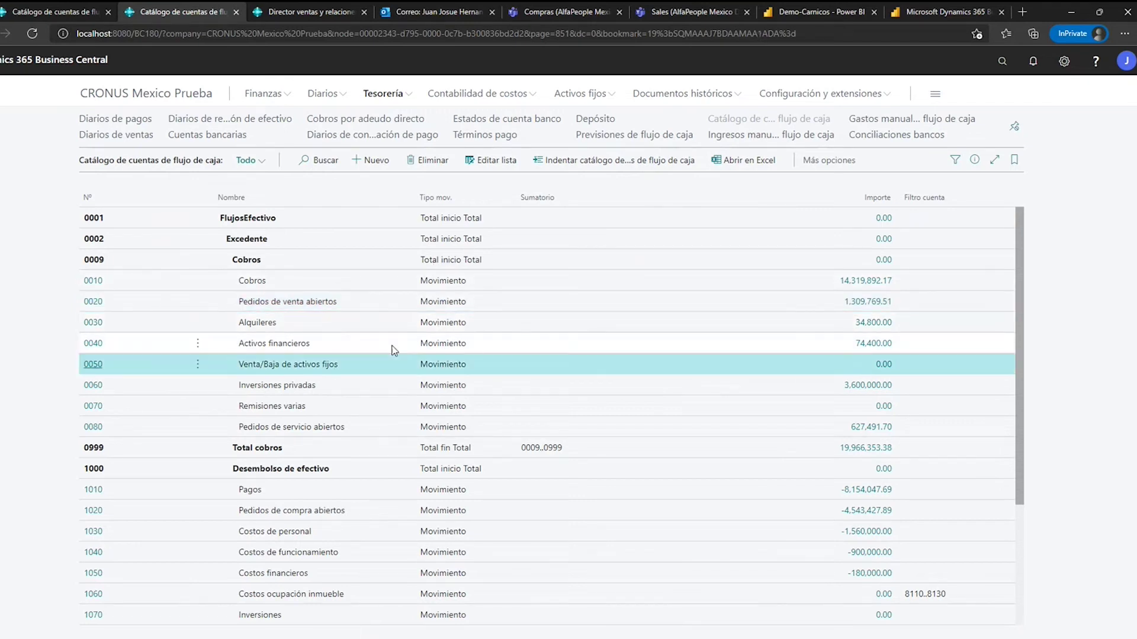
{"action": "left_click", "coordinate": [311, 346]}
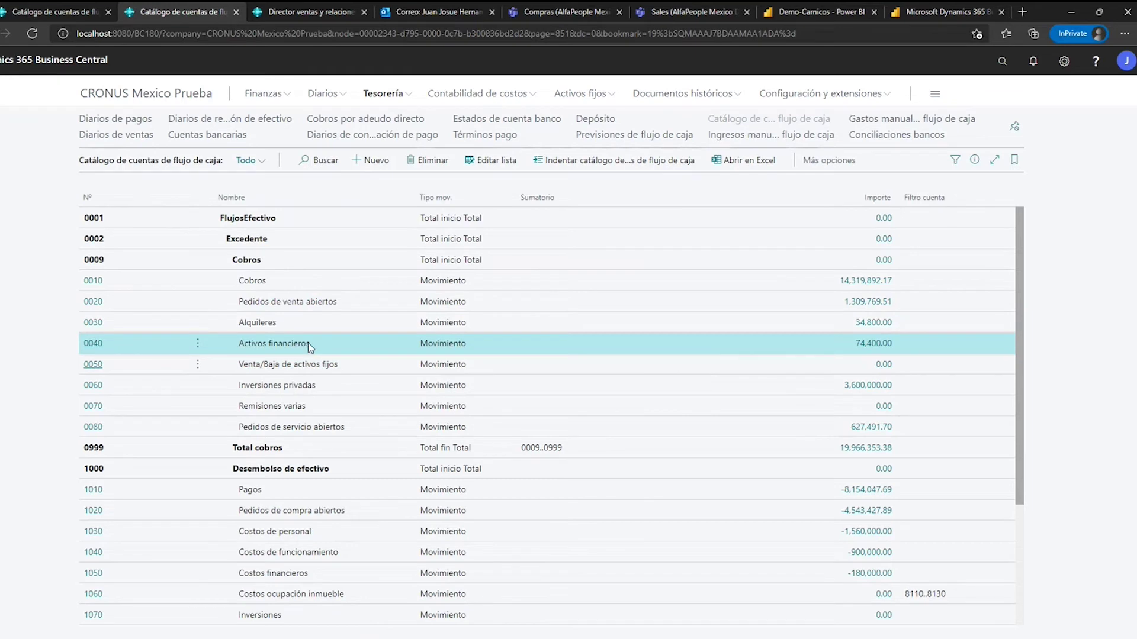
Open the manual cash flow revenues and review the Alquileres, Activos financieros and Inversiones privadas entries.
{"action": "left_click", "coordinate": [330, 406]}
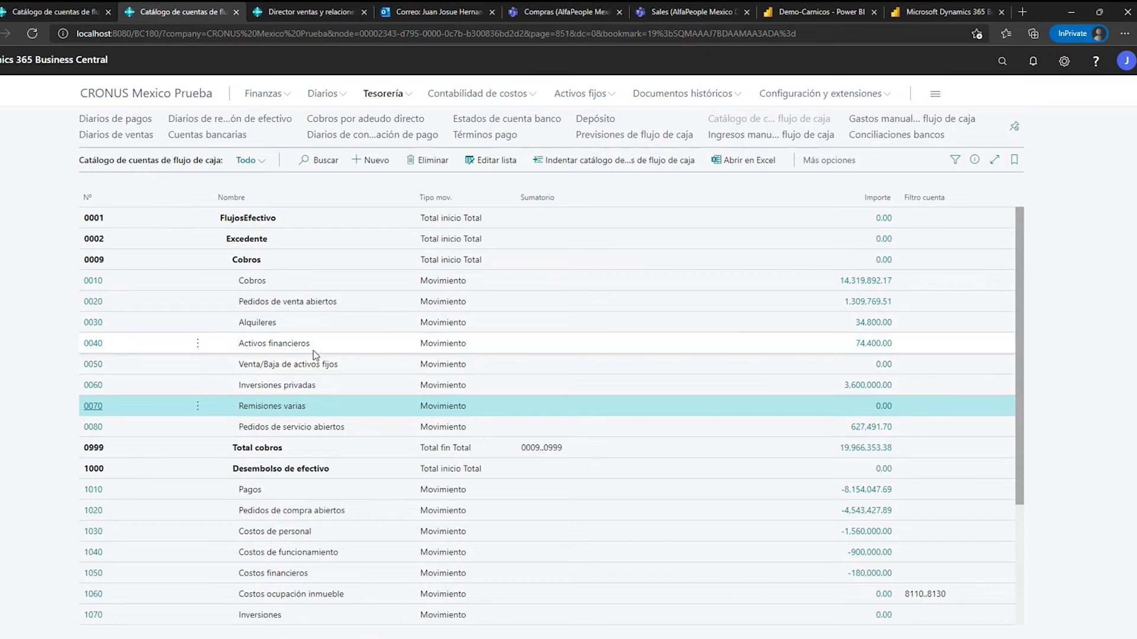
{"action": "left_click", "coordinate": [738, 138]}
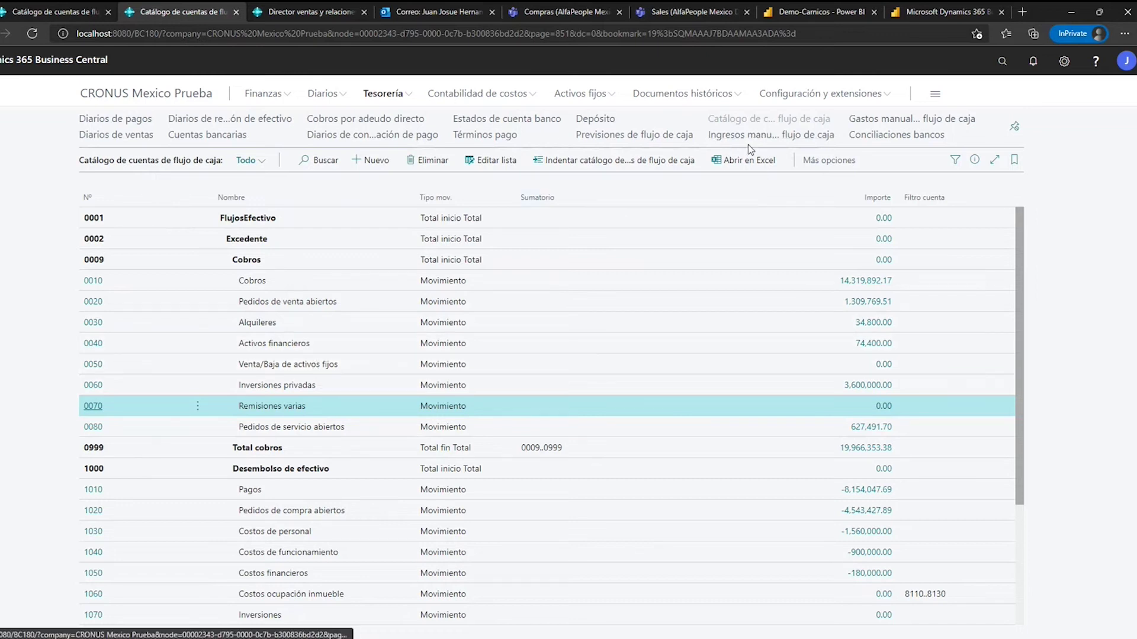
{"action": "left_click", "coordinate": [173, 243]}
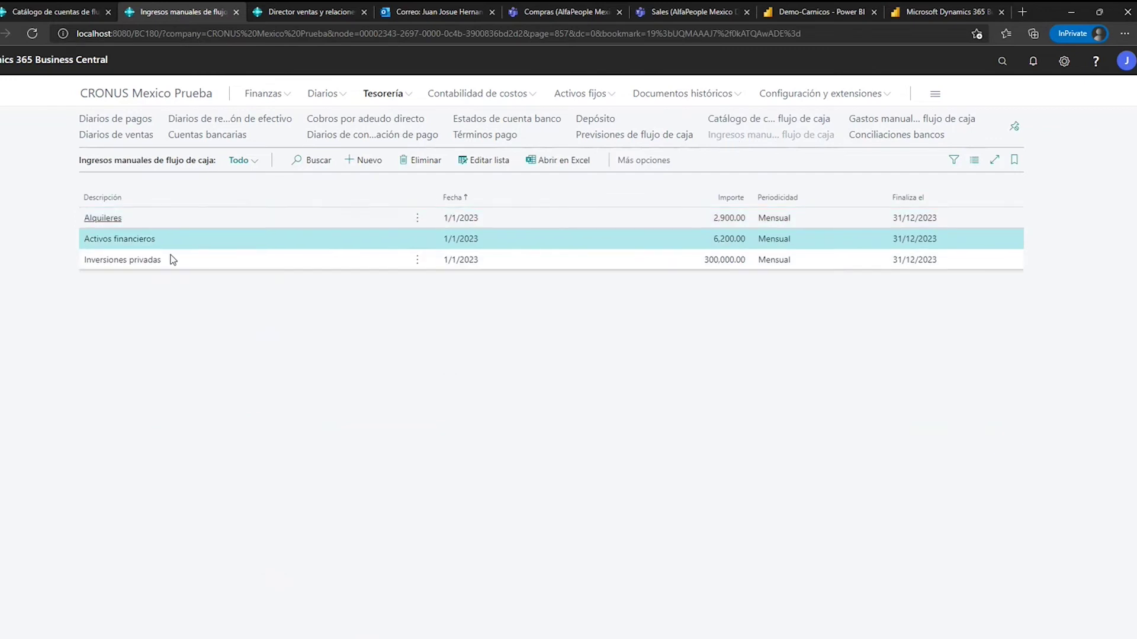
{"action": "left_click", "coordinate": [175, 256]}
{"action": "left_click", "coordinate": [174, 220]}
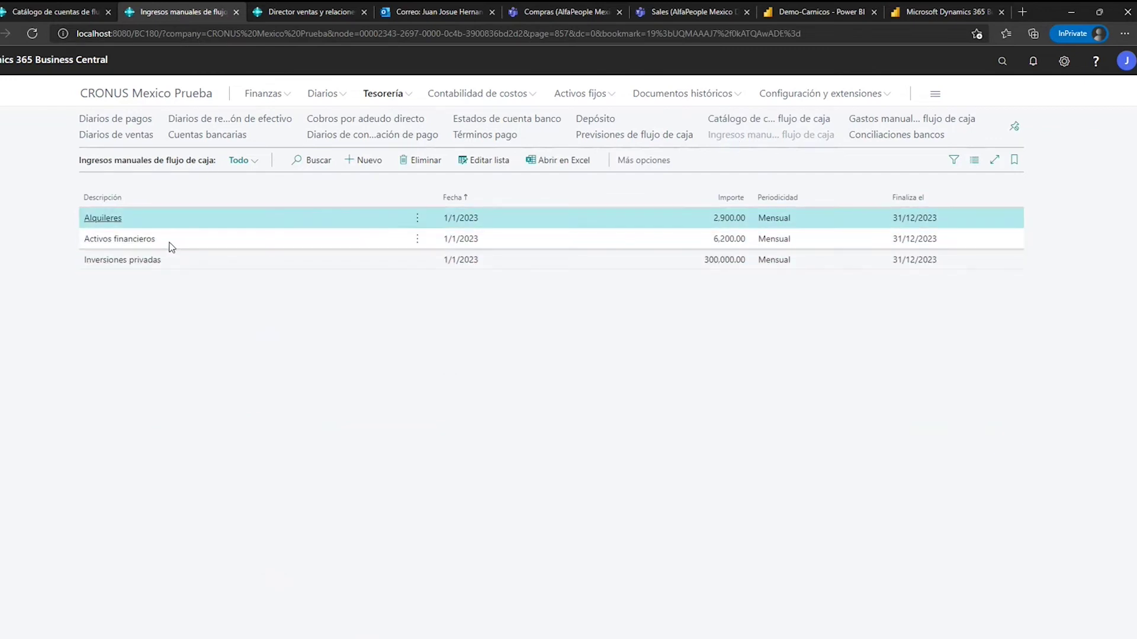
{"action": "left_click", "coordinate": [172, 243]}
{"action": "left_click", "coordinate": [180, 260]}
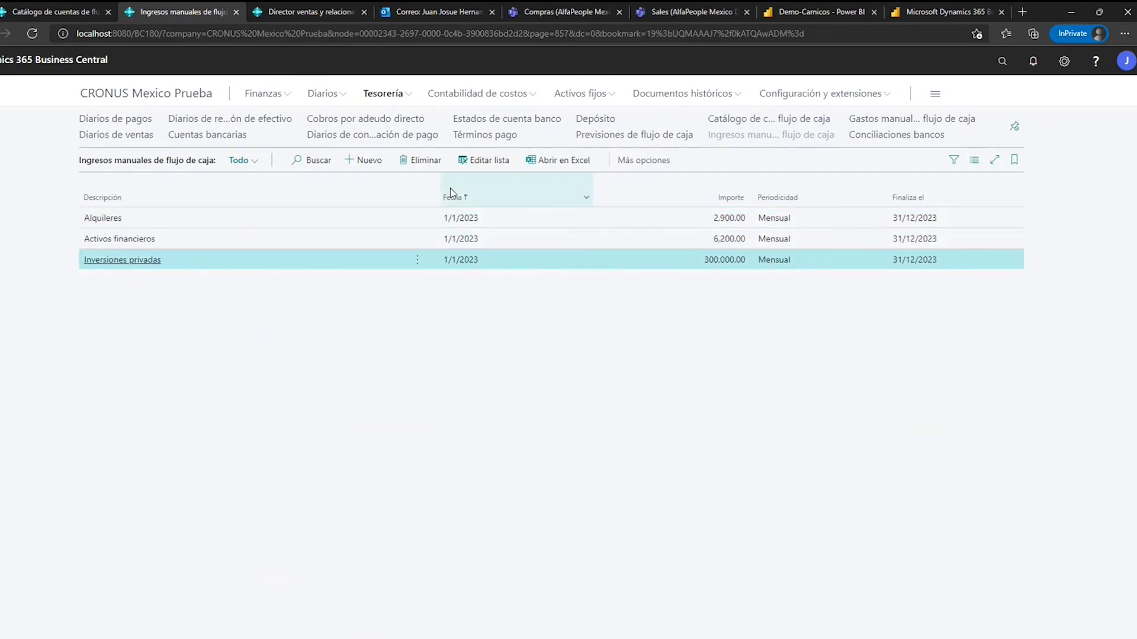
Open the manual cash flow expenses and review the Costos de personal, Costos de funcionamiento and Costos financieros entries.
{"action": "left_click", "coordinate": [888, 119]}
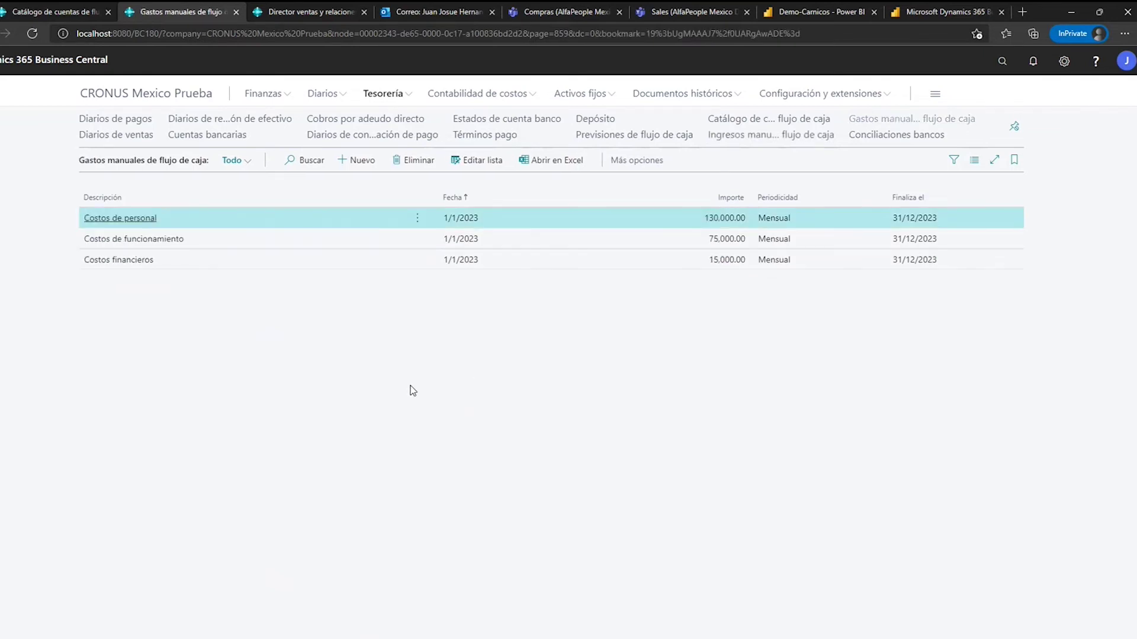
{"action": "left_click", "coordinate": [182, 244]}
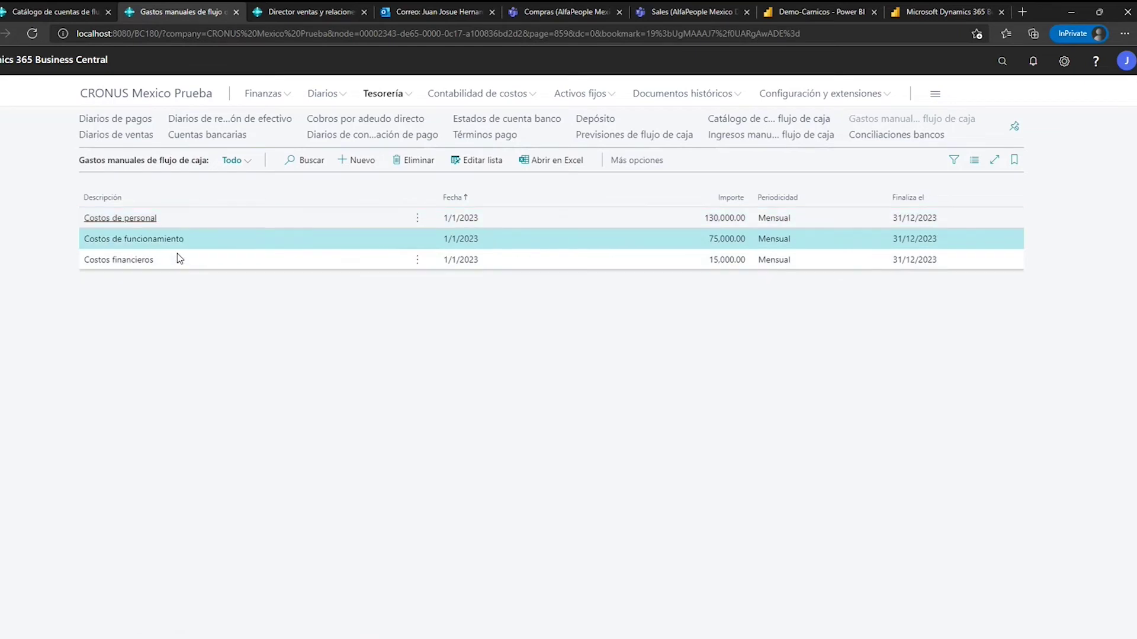
{"action": "left_click", "coordinate": [176, 253]}
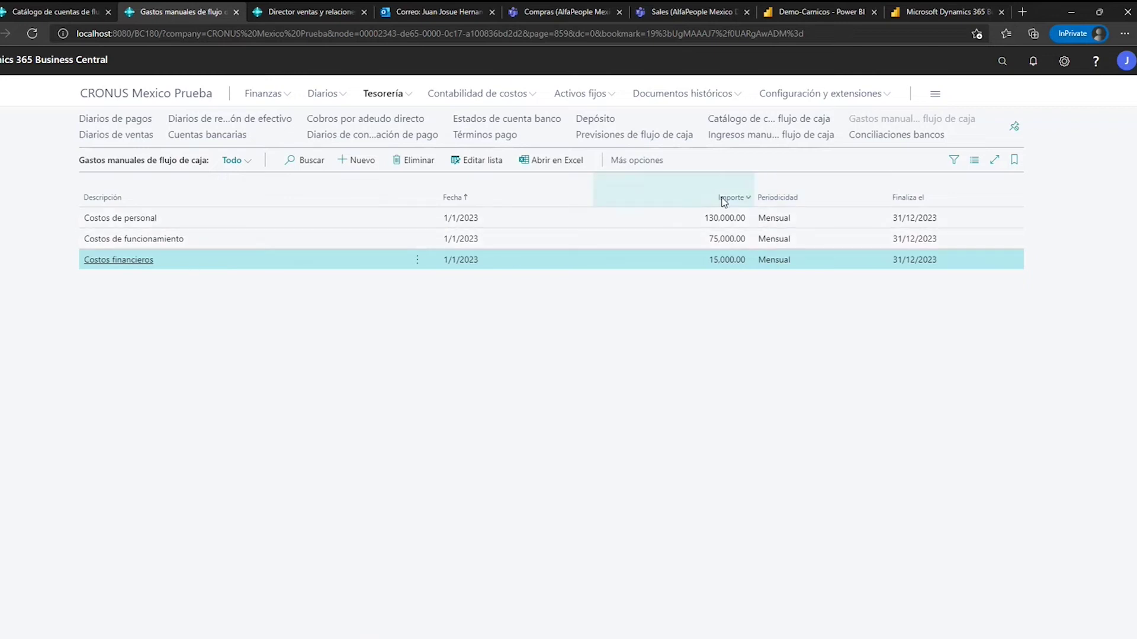
{"action": "left_click", "coordinate": [457, 223]}
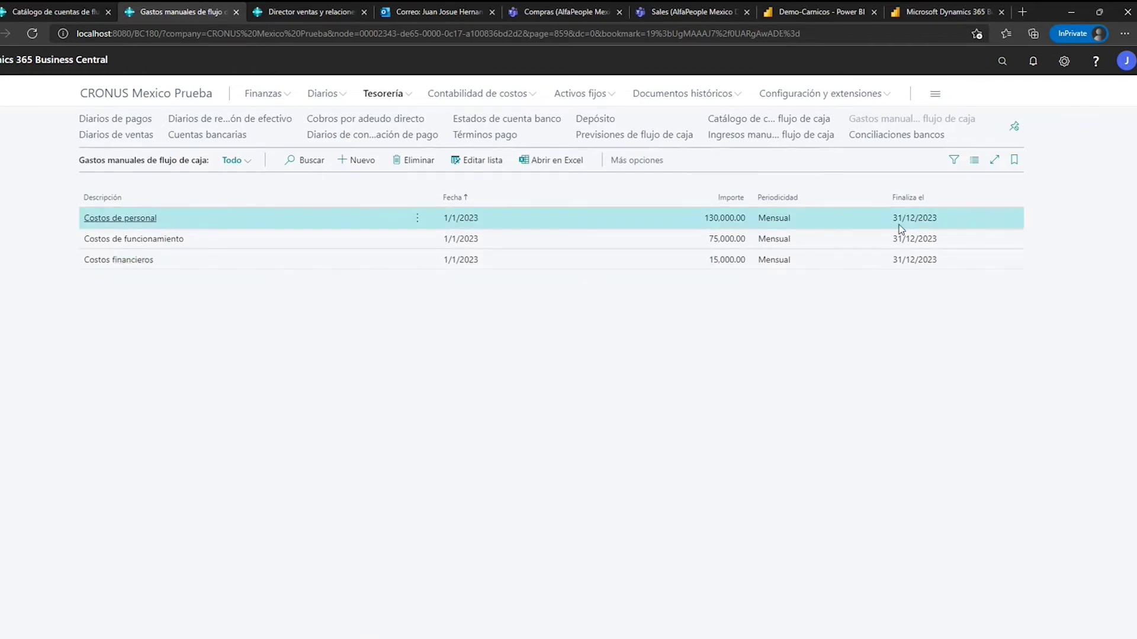
Return to the cash flow chart of accounts and review the entries behind the amount of account 0010 Cobros.
{"action": "left_click", "coordinate": [792, 129]}
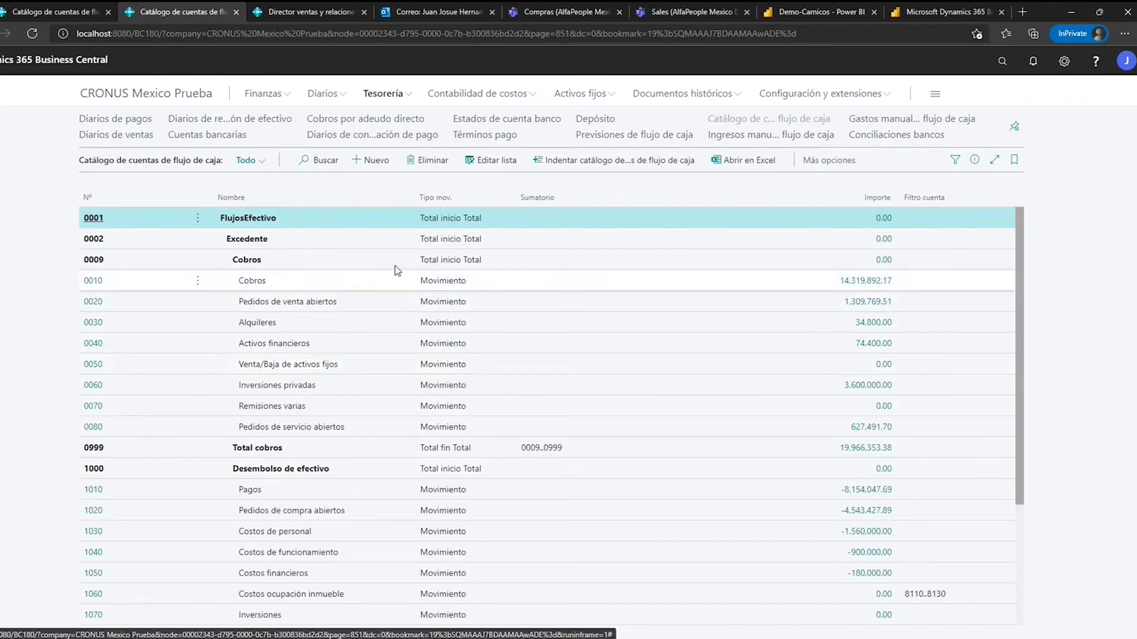
{"action": "left_click", "coordinate": [304, 282]}
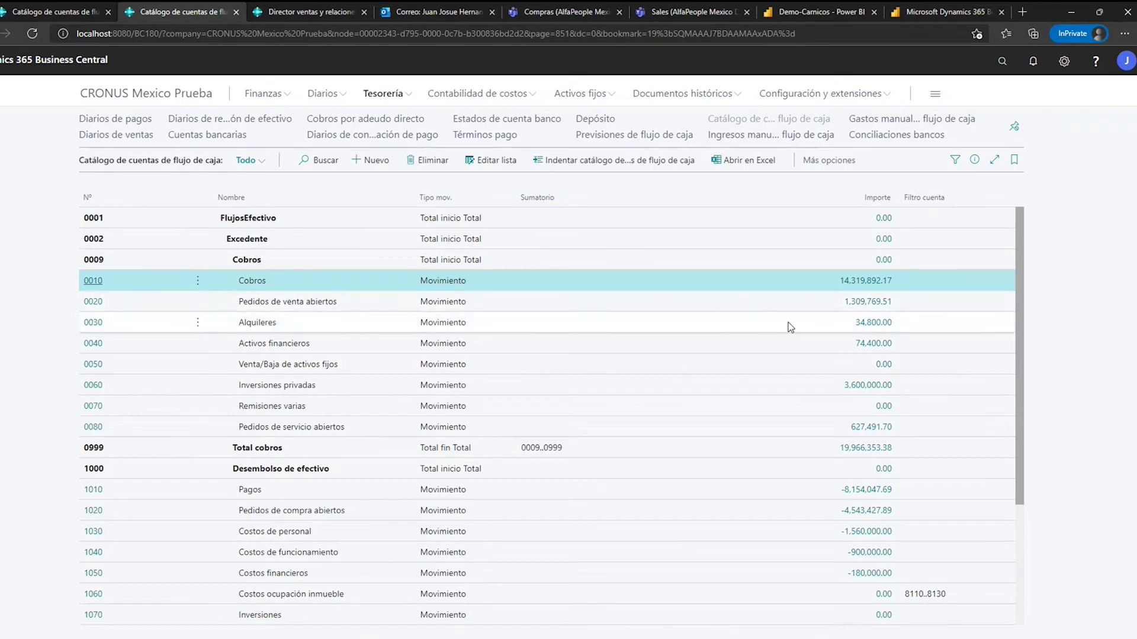
{"action": "left_click", "coordinate": [861, 282]}
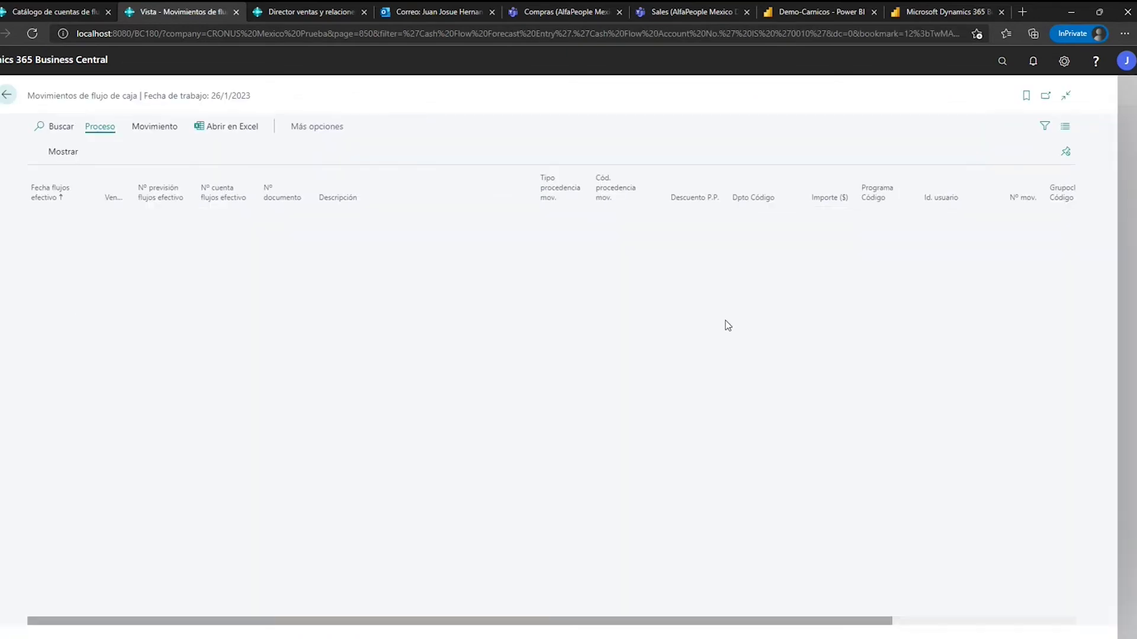
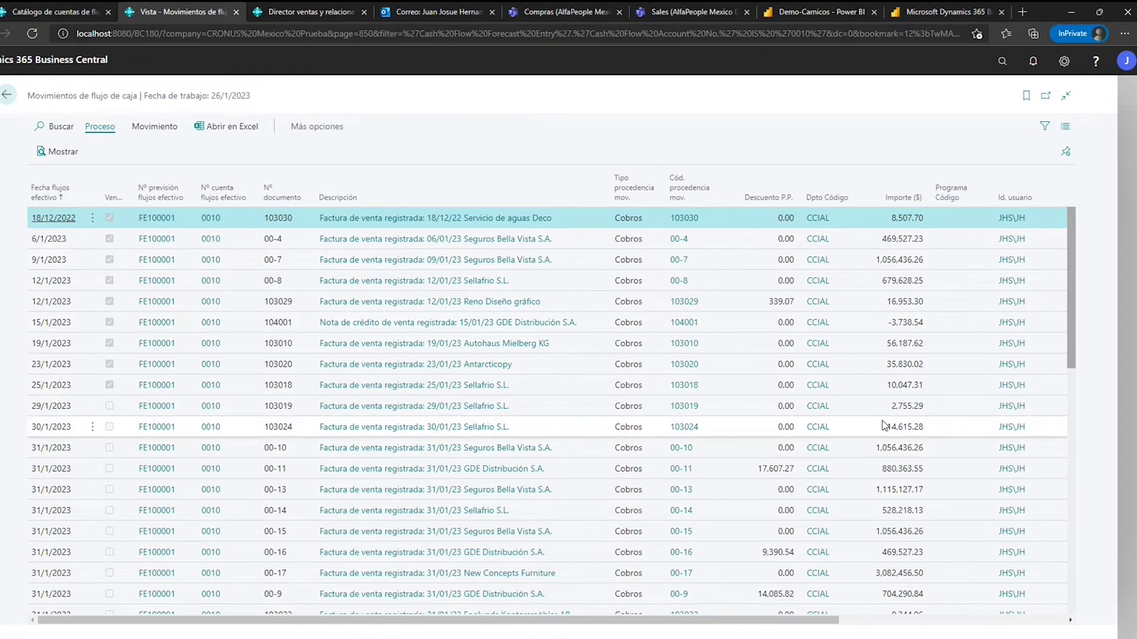
{"action": "left_click", "coordinate": [888, 426]}
{"action": "scroll", "coordinate": [729, 357], "scroll_direction": "down", "scroll_amount": 10}
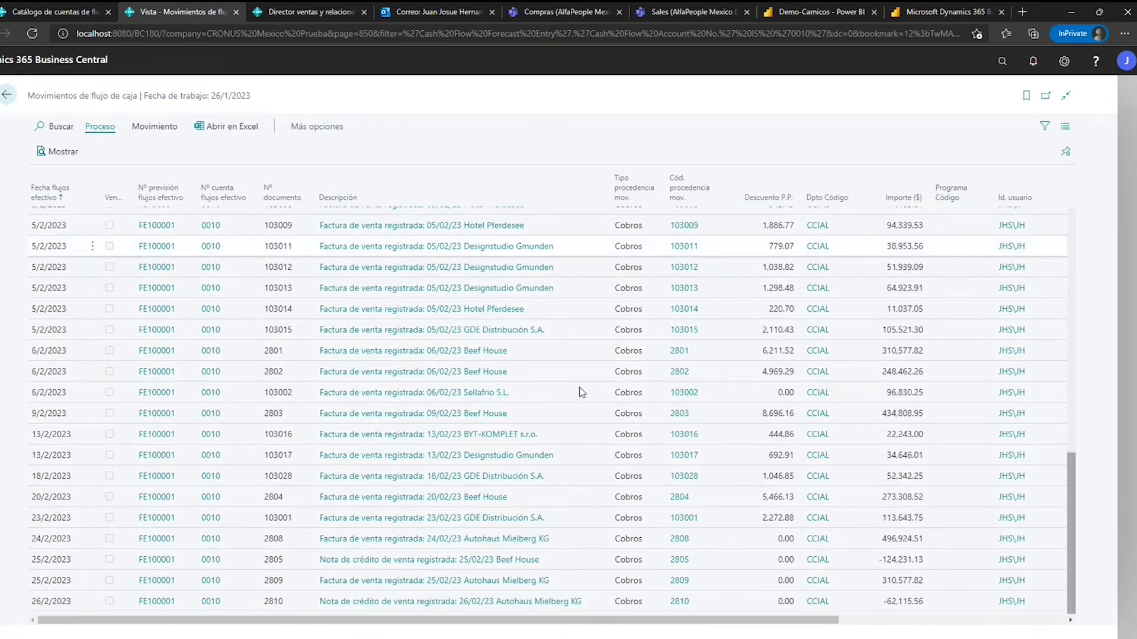
{"action": "scroll", "coordinate": [525, 443], "scroll_direction": "up", "scroll_amount": 5}
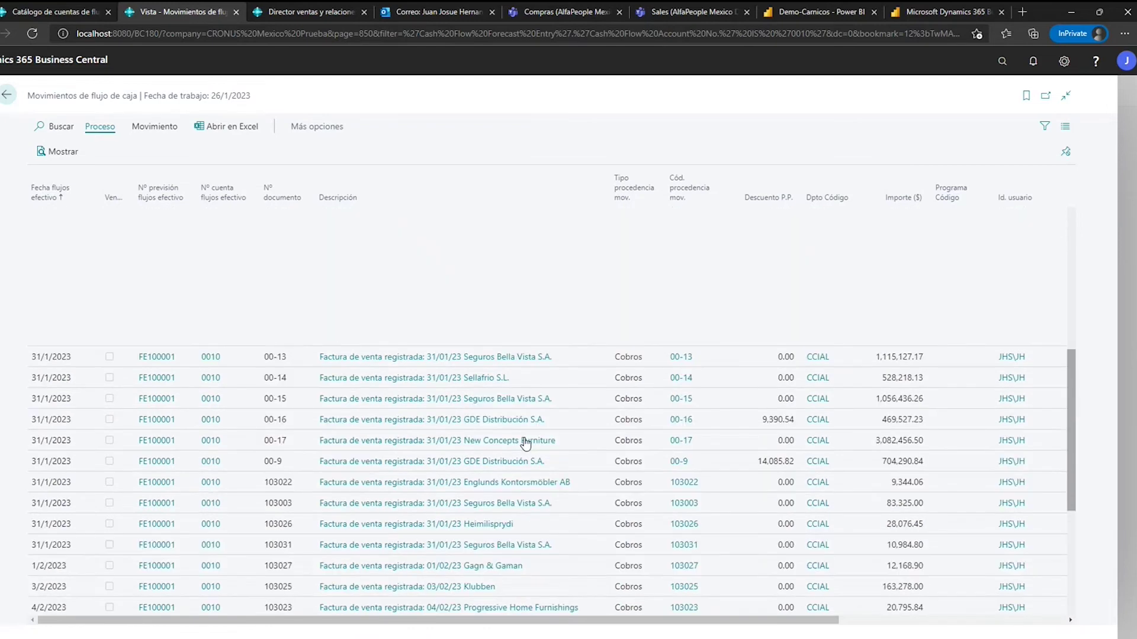
{"action": "scroll", "coordinate": [525, 443], "scroll_direction": "up", "scroll_amount": 3}
{"action": "key", "text": "Escape"}
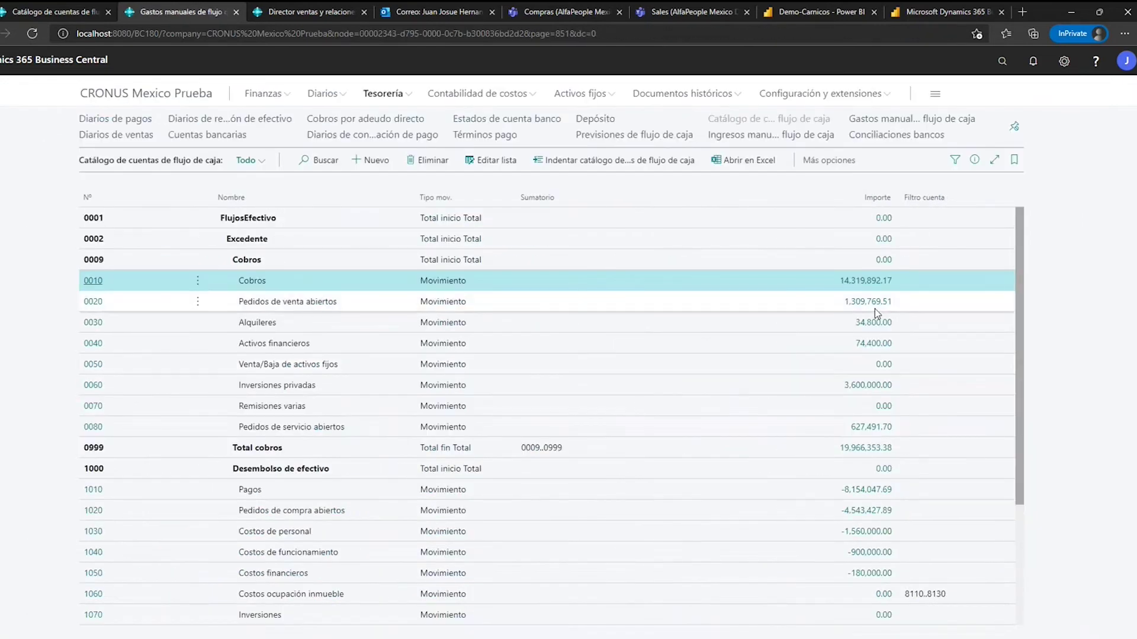
Review the cash flow entries behind the amount of account 0020 Pedidos de venta abiertos, and return to the chart.
{"action": "left_click", "coordinate": [876, 303]}
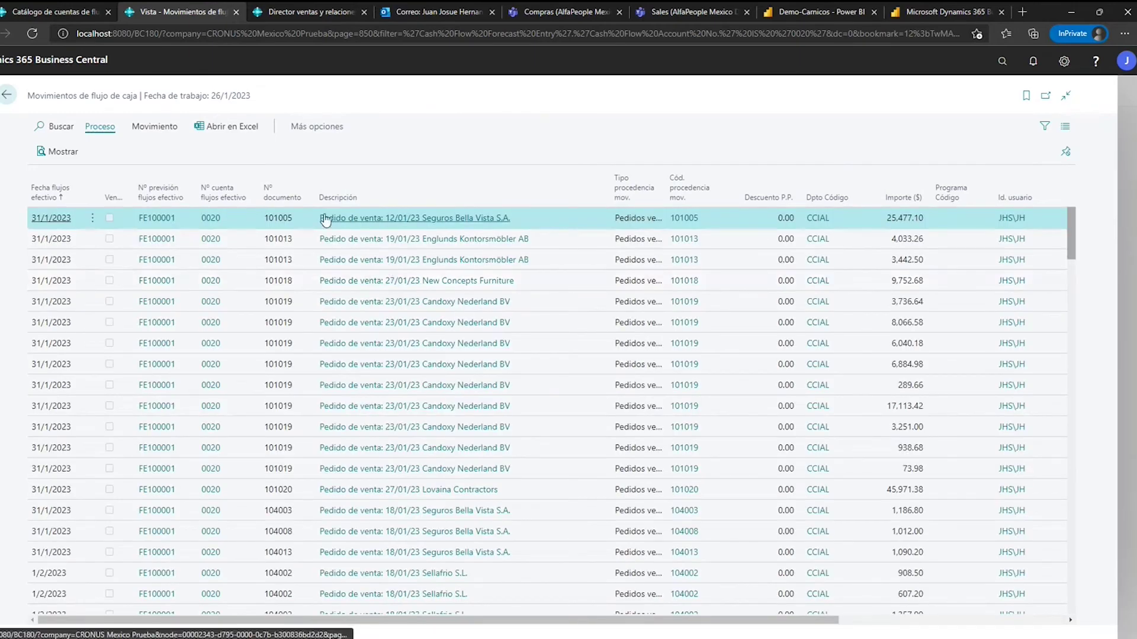
{"action": "scroll", "coordinate": [450, 310], "scroll_direction": "down", "scroll_amount": 4}
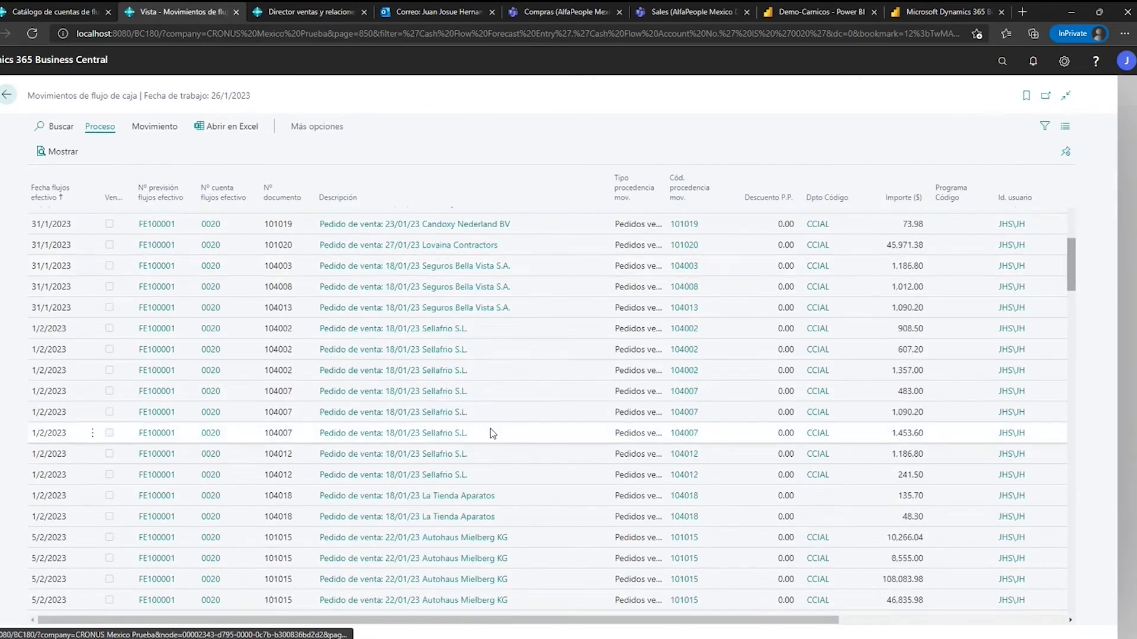
{"action": "scroll", "coordinate": [367, 467], "scroll_direction": "down", "scroll_amount": 5}
{"action": "scroll", "coordinate": [364, 513], "scroll_direction": "down", "scroll_amount": 2}
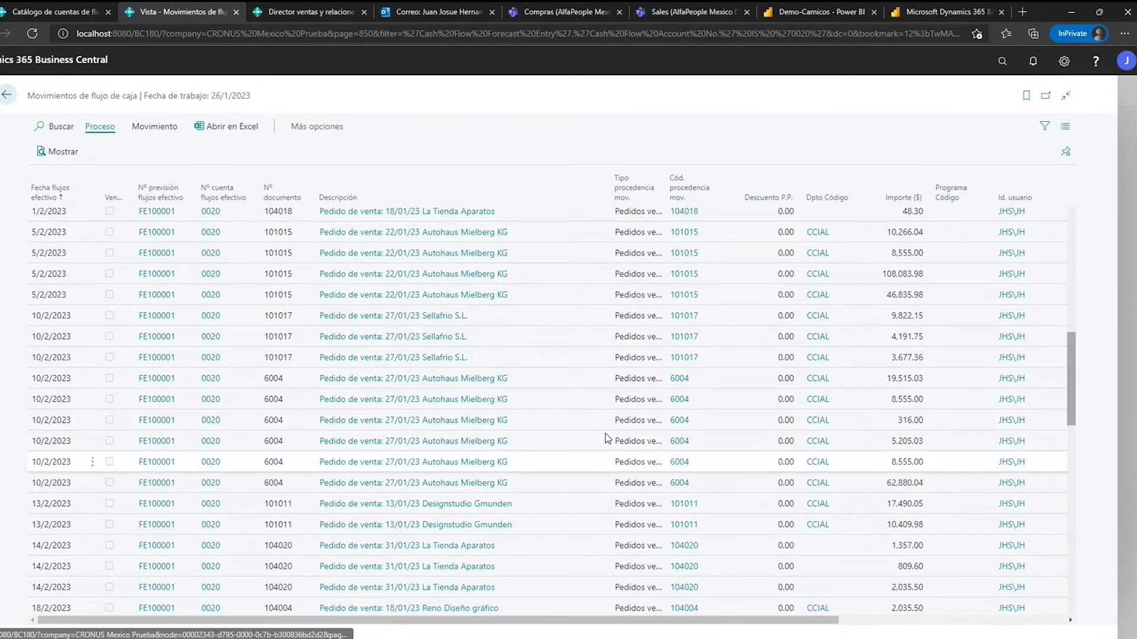
{"action": "scroll", "coordinate": [893, 385], "scroll_direction": "down", "scroll_amount": 15}
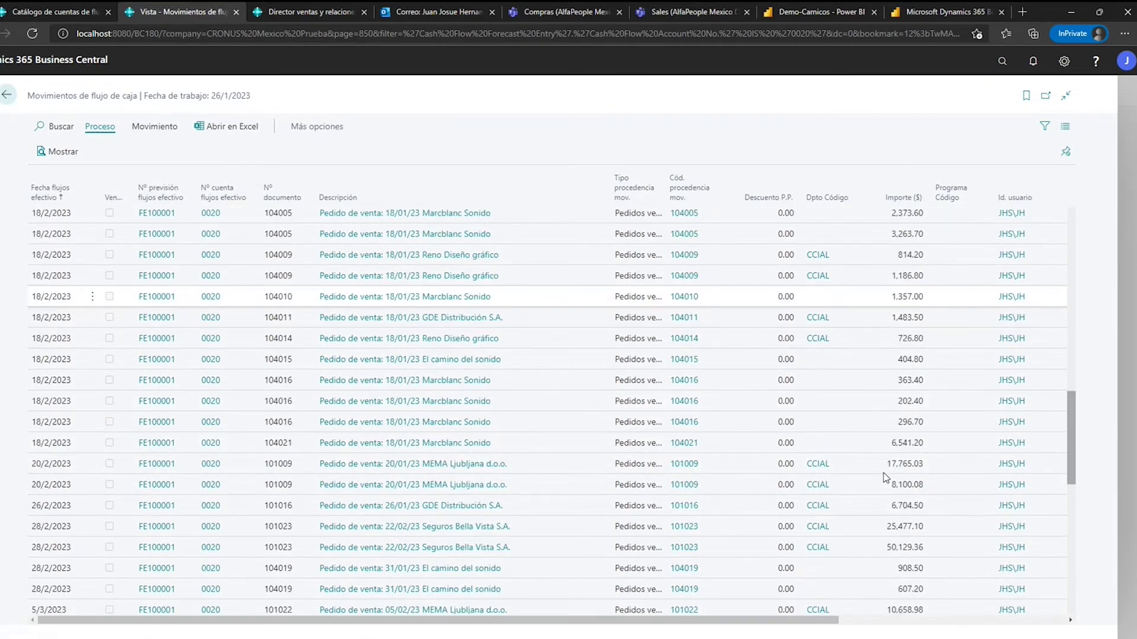
{"action": "key", "text": "Escape"}
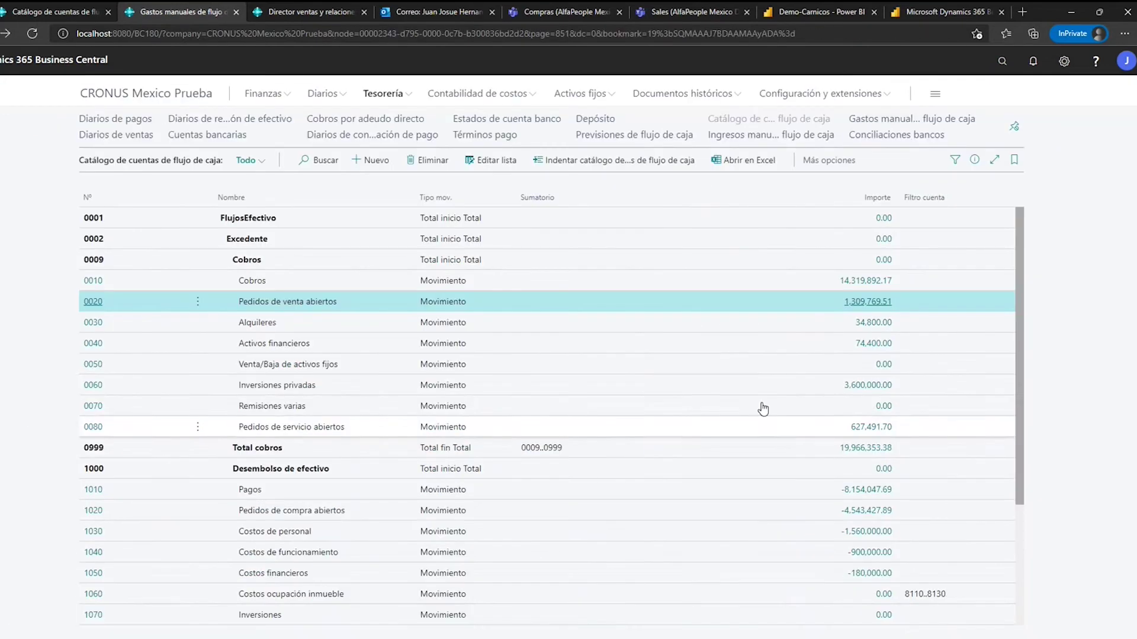
Review the posted purchase entries behind the amount of account 1010 Pagos, and return to the chart.
{"action": "scroll", "coordinate": [672, 485], "scroll_direction": "down", "scroll_amount": 3}
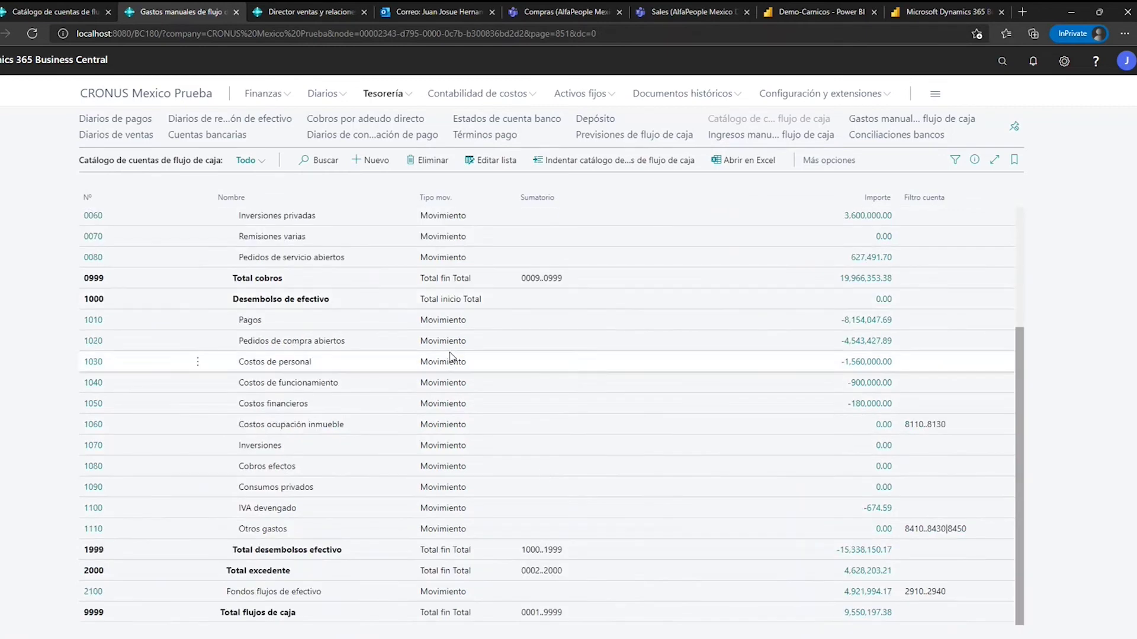
{"action": "left_click", "coordinate": [471, 322]}
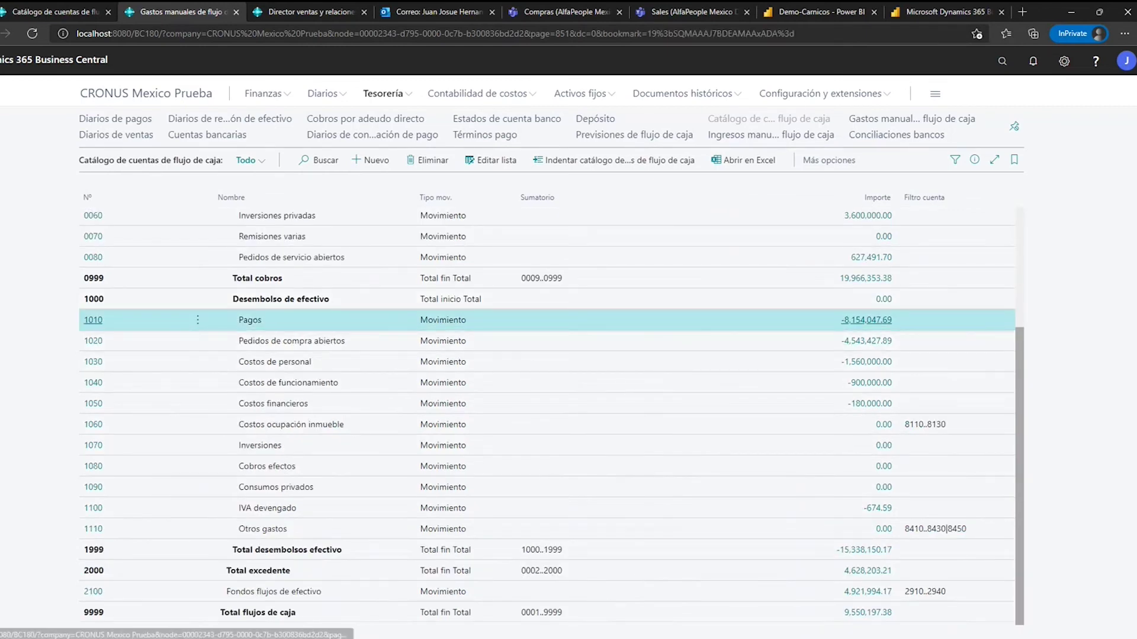
{"action": "left_click", "coordinate": [868, 320]}
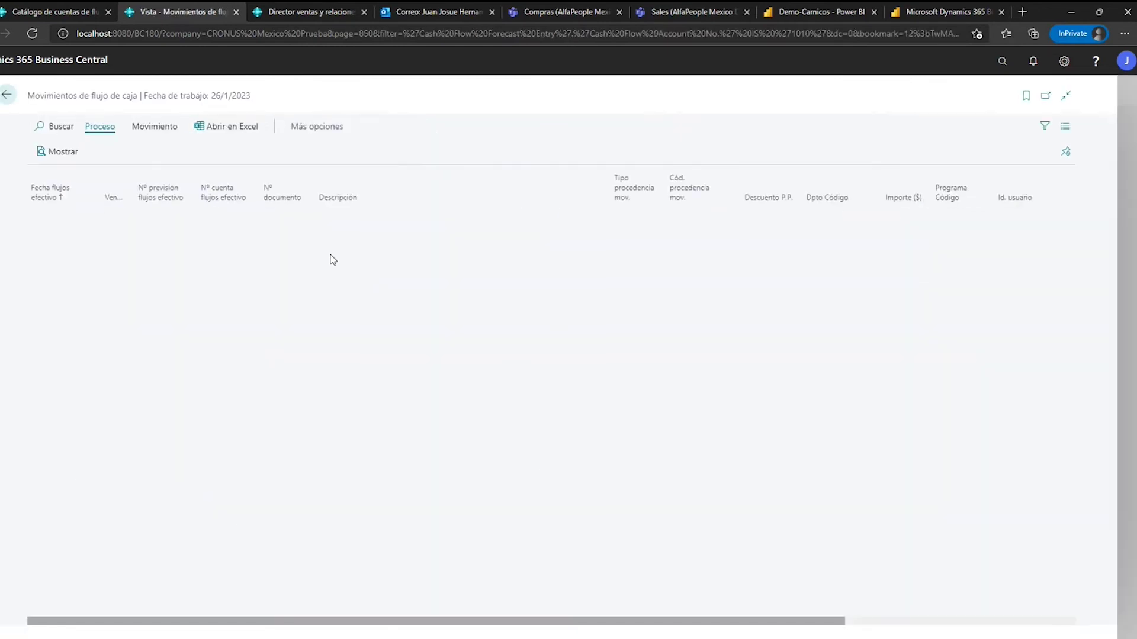
{"action": "scroll", "coordinate": [358, 337], "scroll_direction": "down", "scroll_amount": 3}
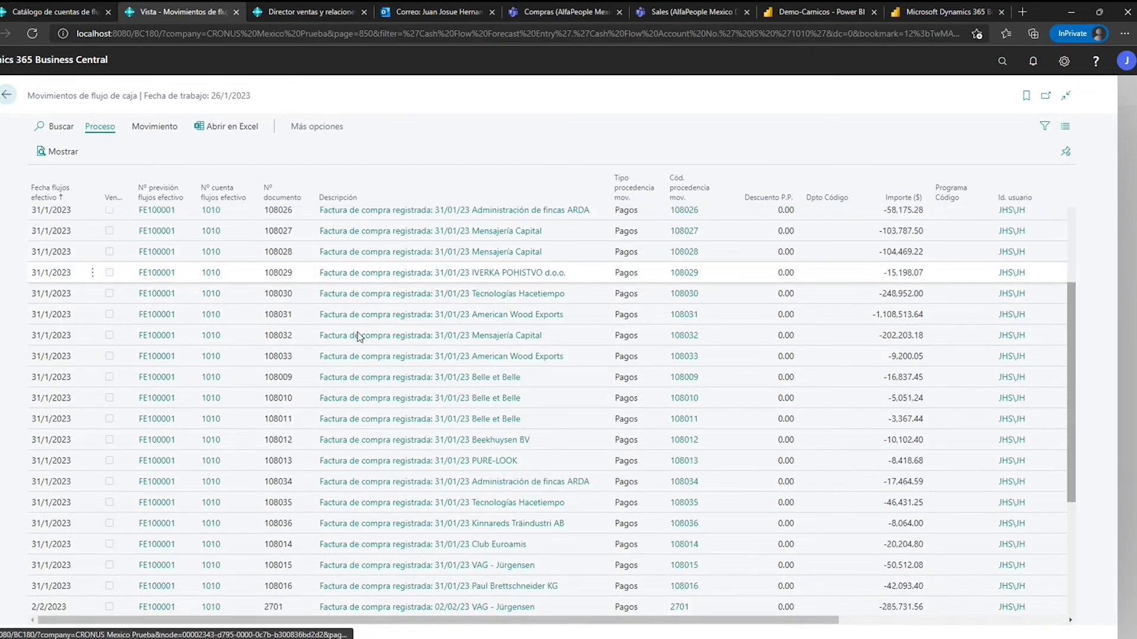
{"action": "scroll", "coordinate": [516, 333], "scroll_direction": "down", "scroll_amount": 3}
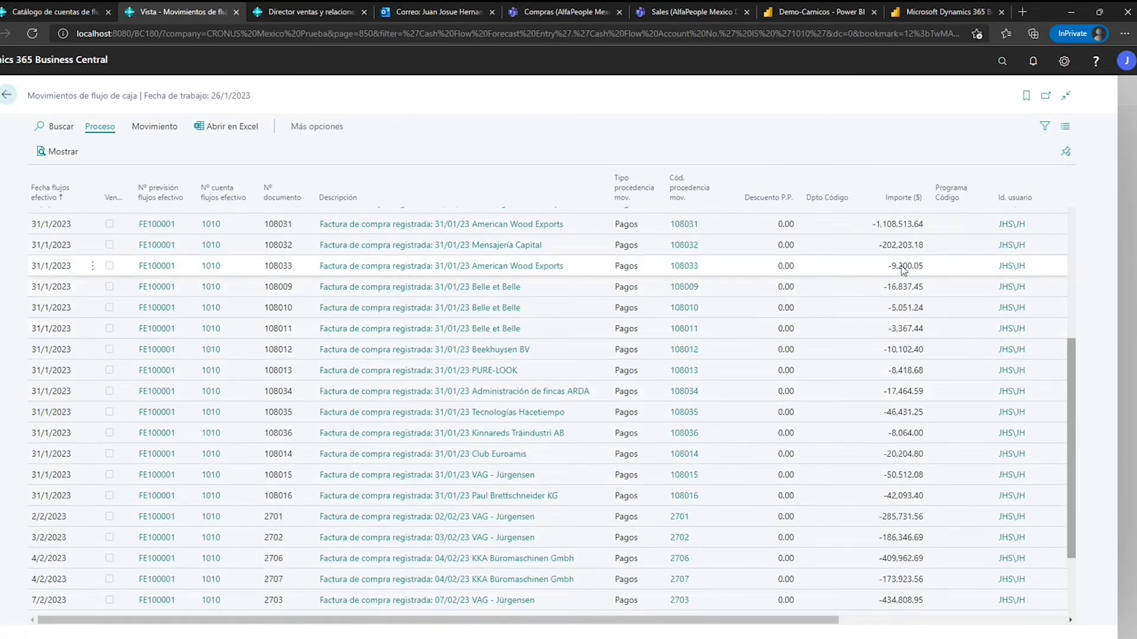
{"action": "scroll", "coordinate": [903, 271], "scroll_direction": "down", "scroll_amount": 3}
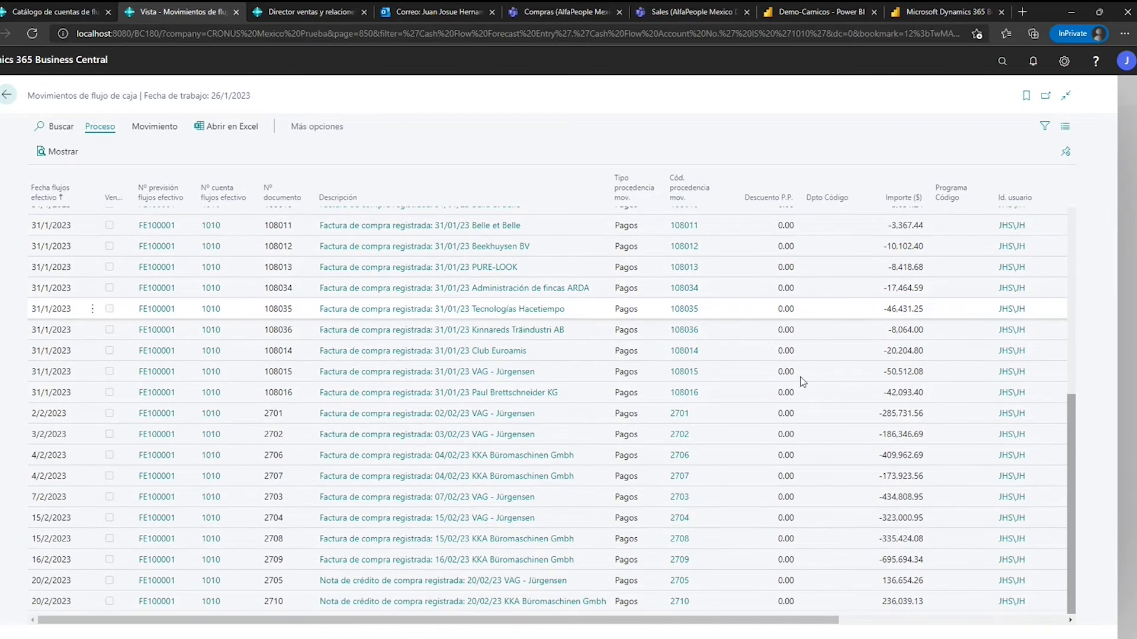
{"action": "key", "text": "Escape"}
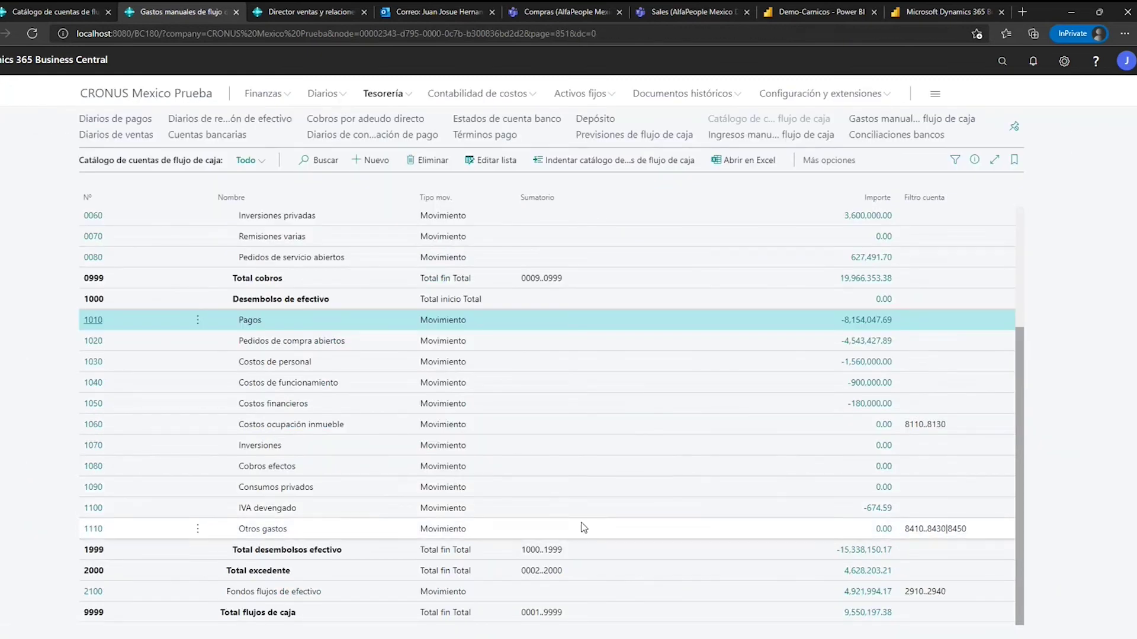
Open the entries behind account 2100 Fondos flujos de efectivo and examine the Efectivo, Banco, Divisas bancarias and Cuenta de giro lines.
{"action": "left_click", "coordinate": [932, 589]}
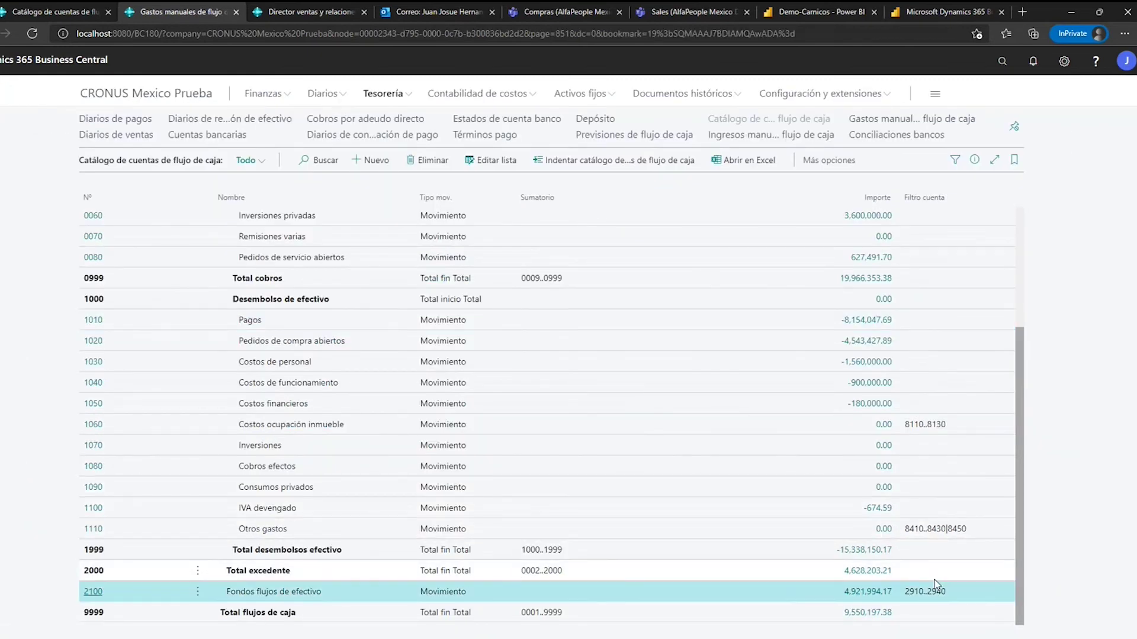
{"action": "left_click", "coordinate": [877, 591]}
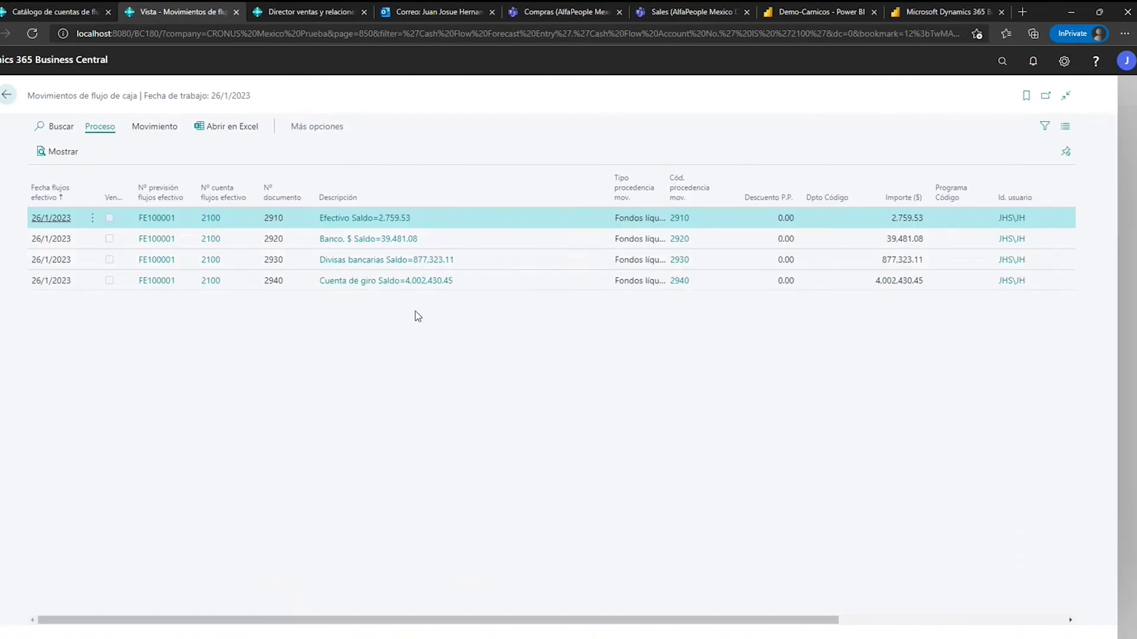
{"action": "left_click", "coordinate": [630, 282]}
{"action": "left_click", "coordinate": [633, 260]}
{"action": "left_click", "coordinate": [636, 241]}
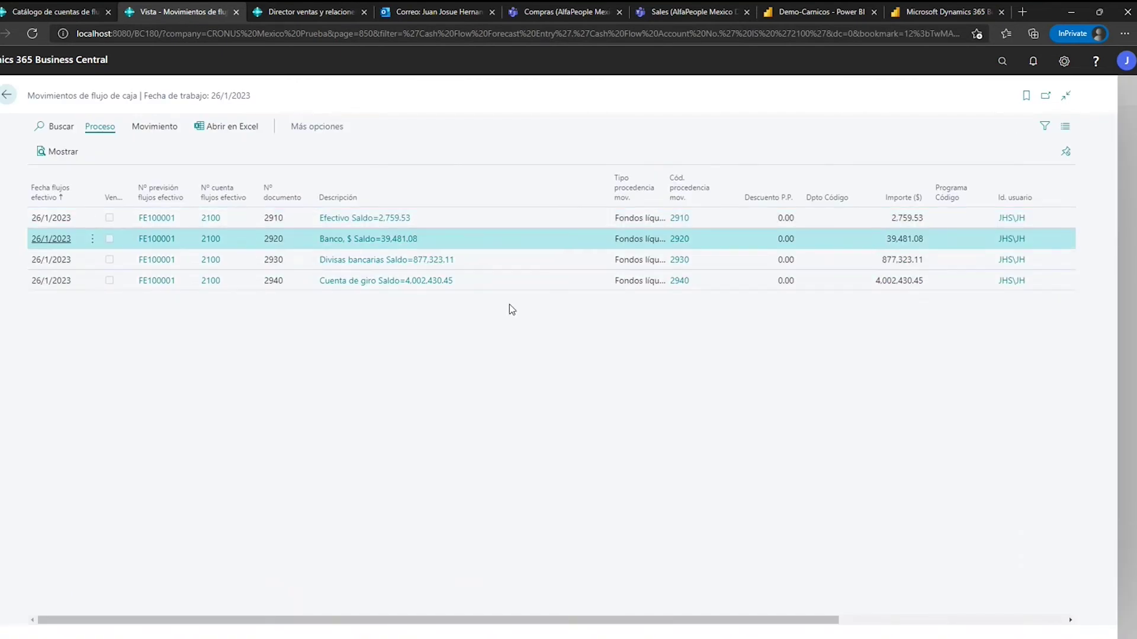
{"action": "left_click", "coordinate": [624, 280]}
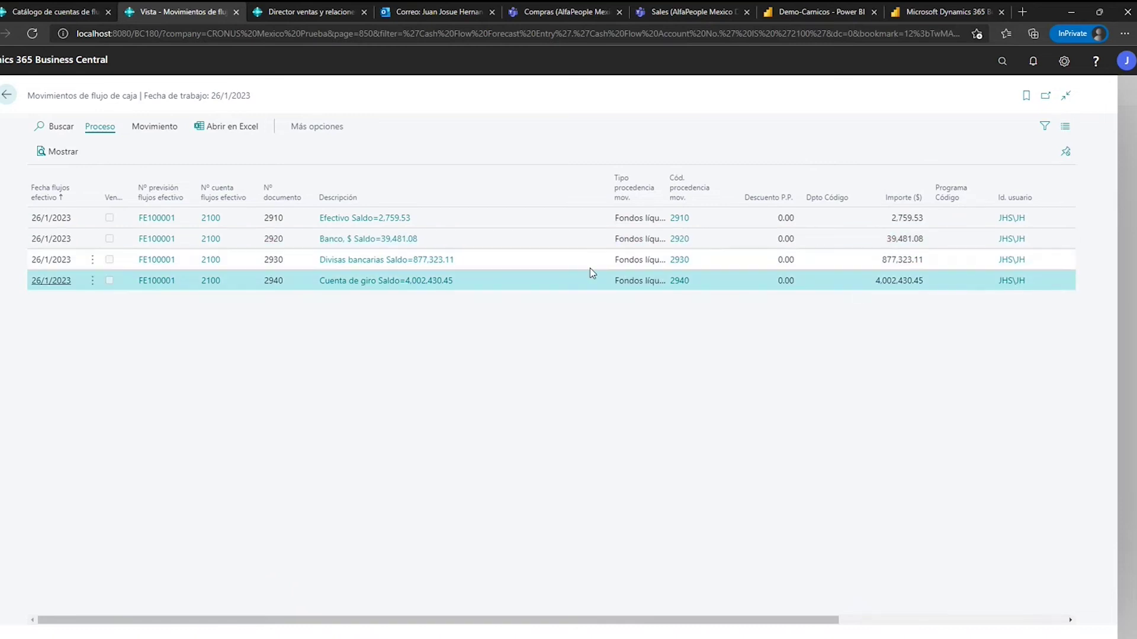
{"action": "left_click", "coordinate": [623, 262]}
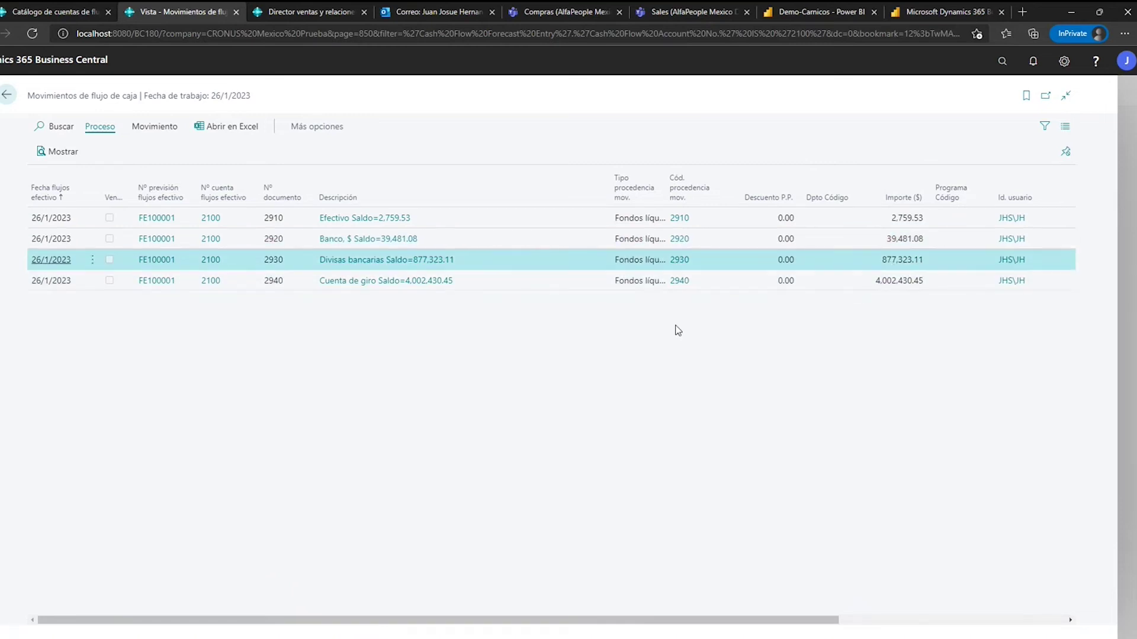
{"action": "left_click", "coordinate": [632, 239]}
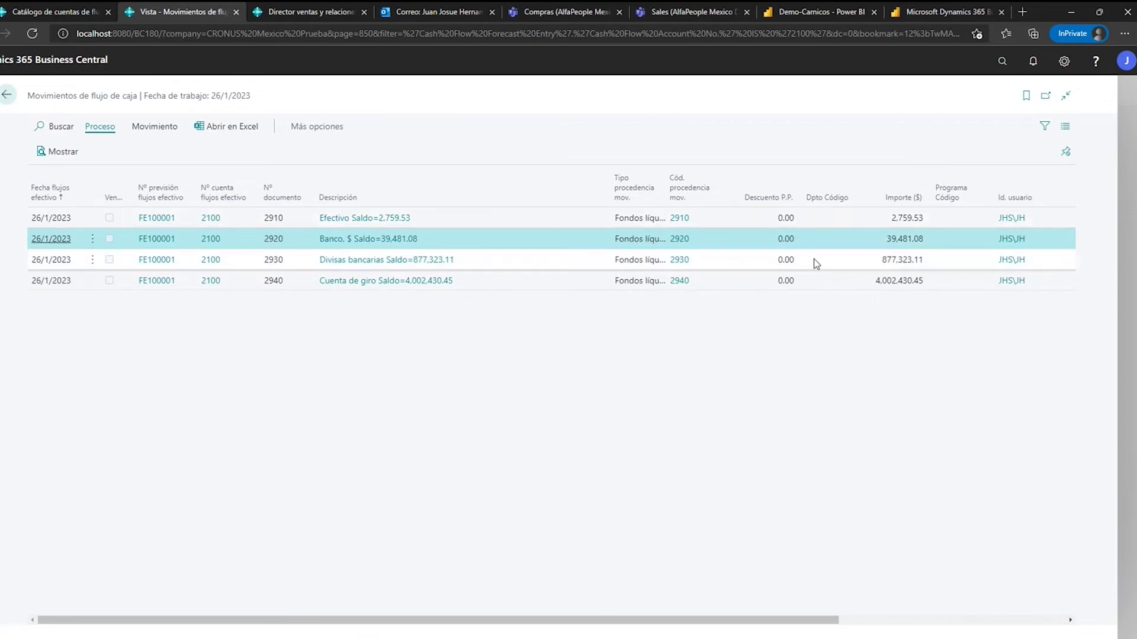
{"action": "left_click", "coordinate": [632, 219]}
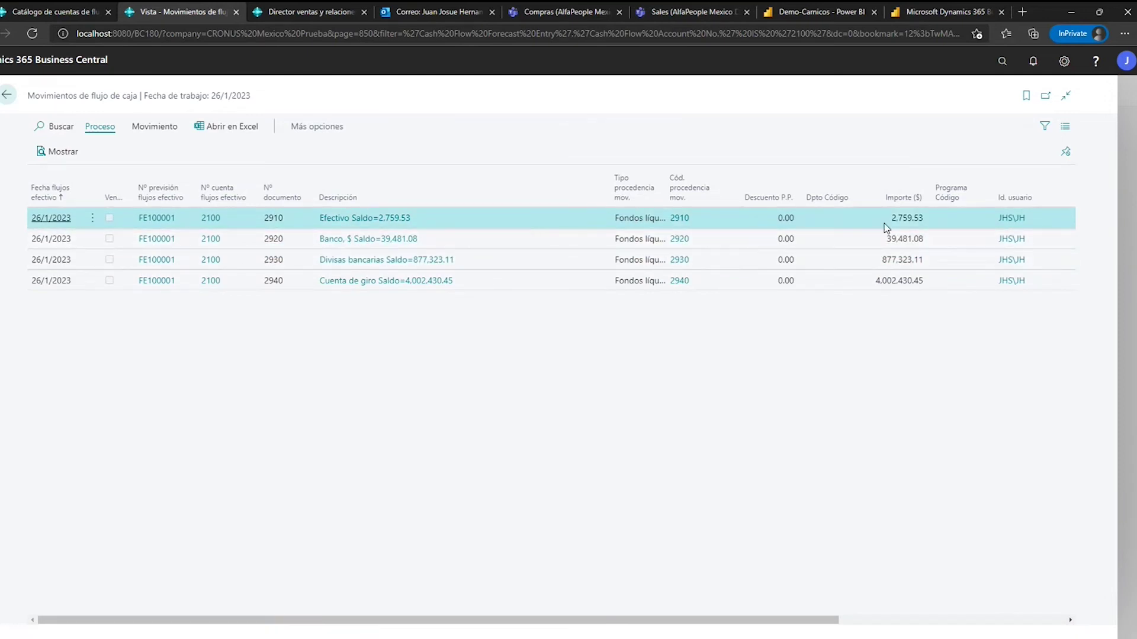
Return to the cash flow chart of accounts and review its receipt, disbursement and total accounts.
{"action": "key", "text": "Escape"}
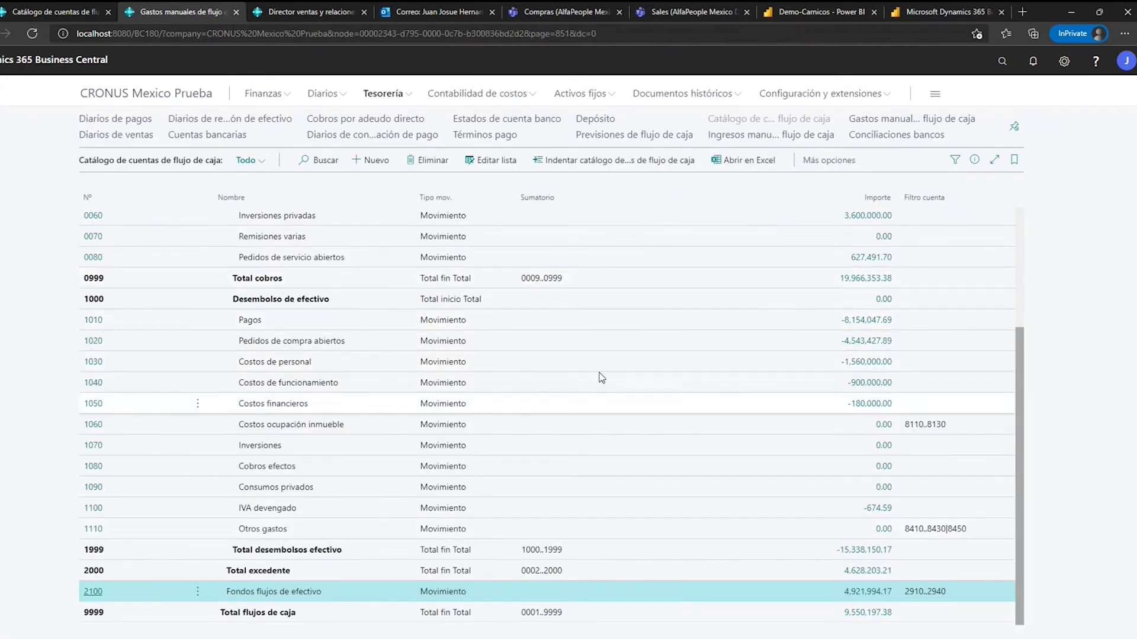
{"action": "mouse_move", "coordinate": [664, 180]}
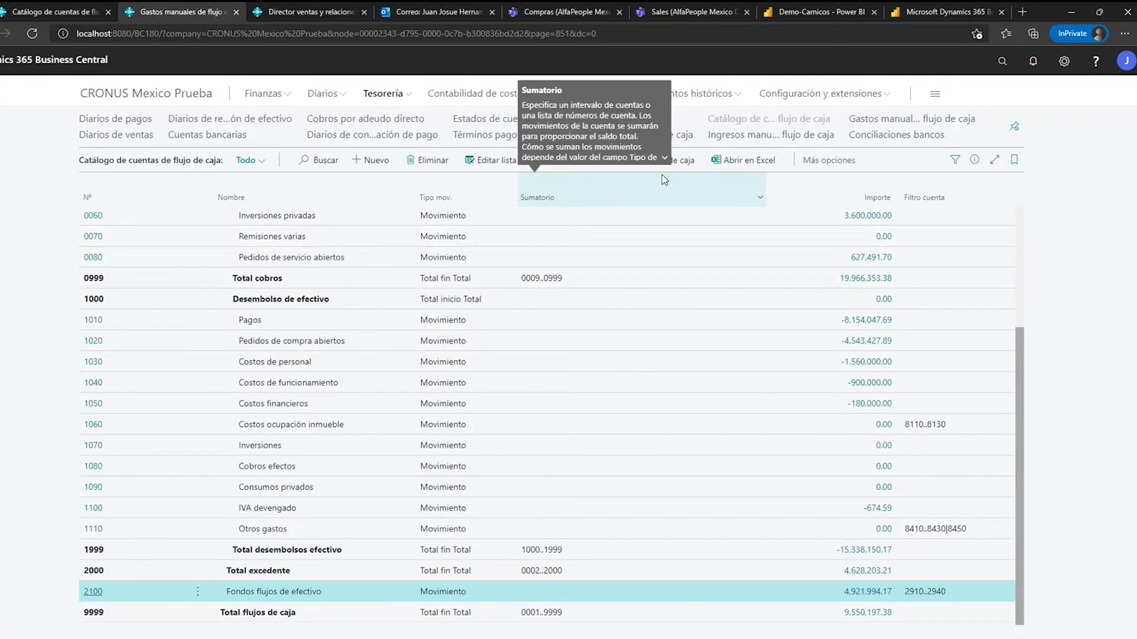
{"action": "scroll", "coordinate": [669, 408], "scroll_direction": "up", "scroll_amount": 3}
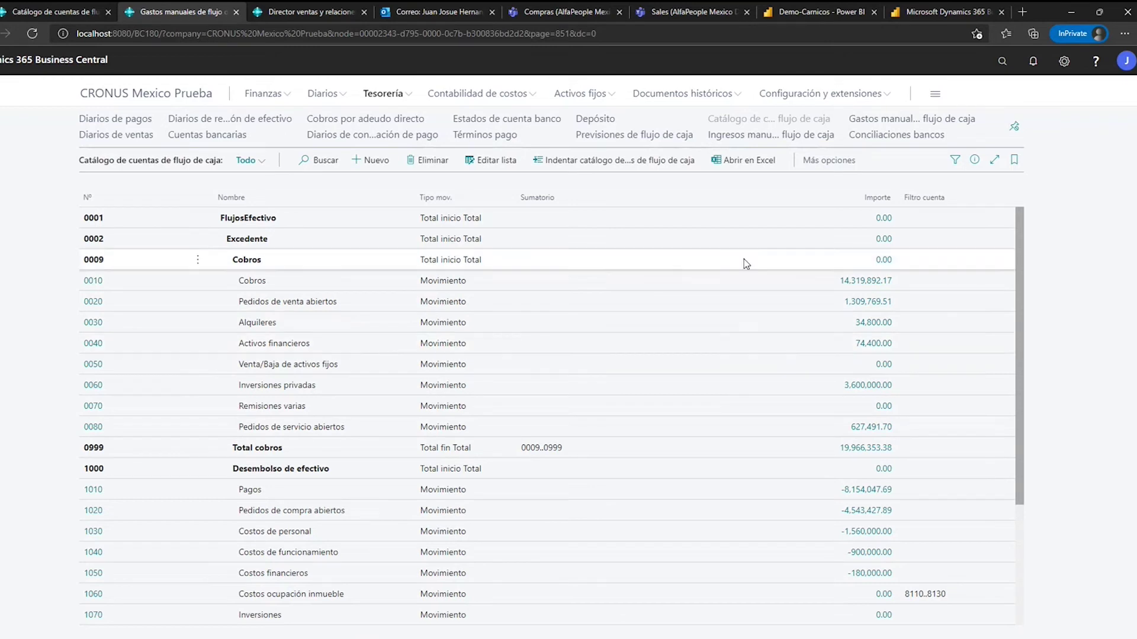
{"action": "scroll", "coordinate": [807, 370], "scroll_direction": "down", "scroll_amount": 3}
{"action": "scroll", "coordinate": [717, 414], "scroll_direction": "up", "scroll_amount": 3}
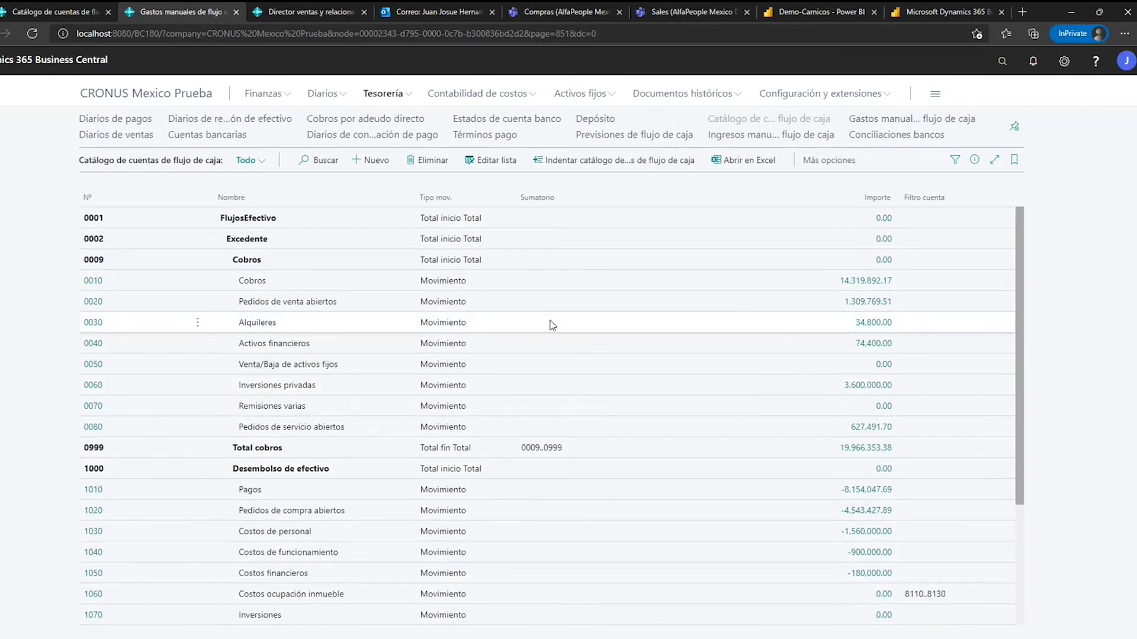
Switch to the CRONUS Webinar company, open bank reconciliation EC-002 for AHORROS, and examine its statement lines and bank entries.
{"action": "left_click", "coordinate": [27, 13]}
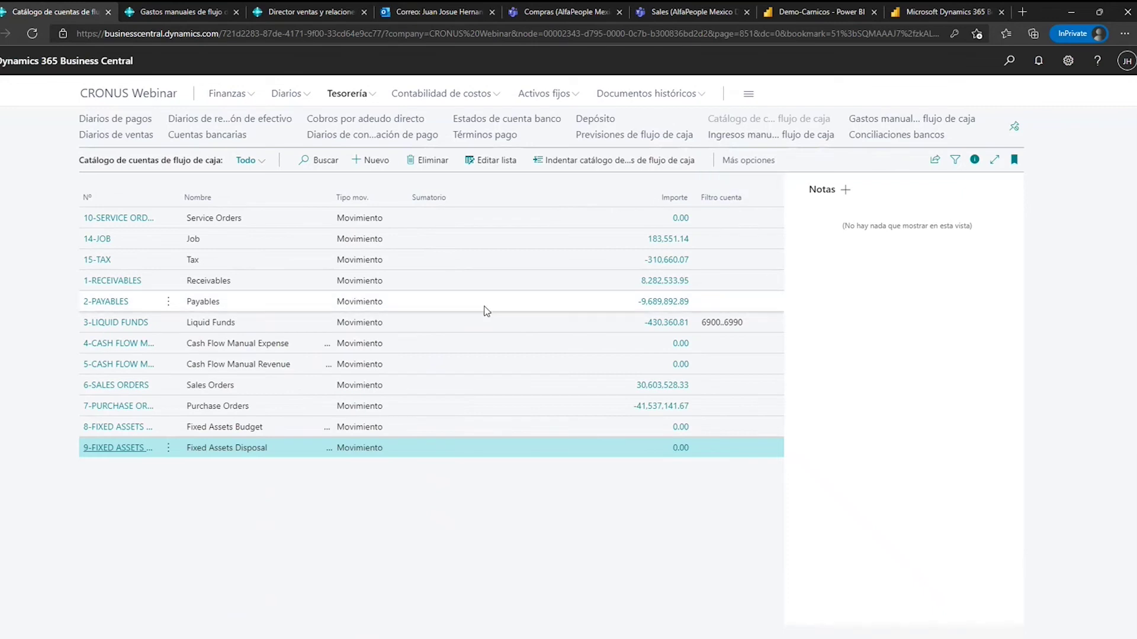
{"action": "left_click", "coordinate": [876, 138]}
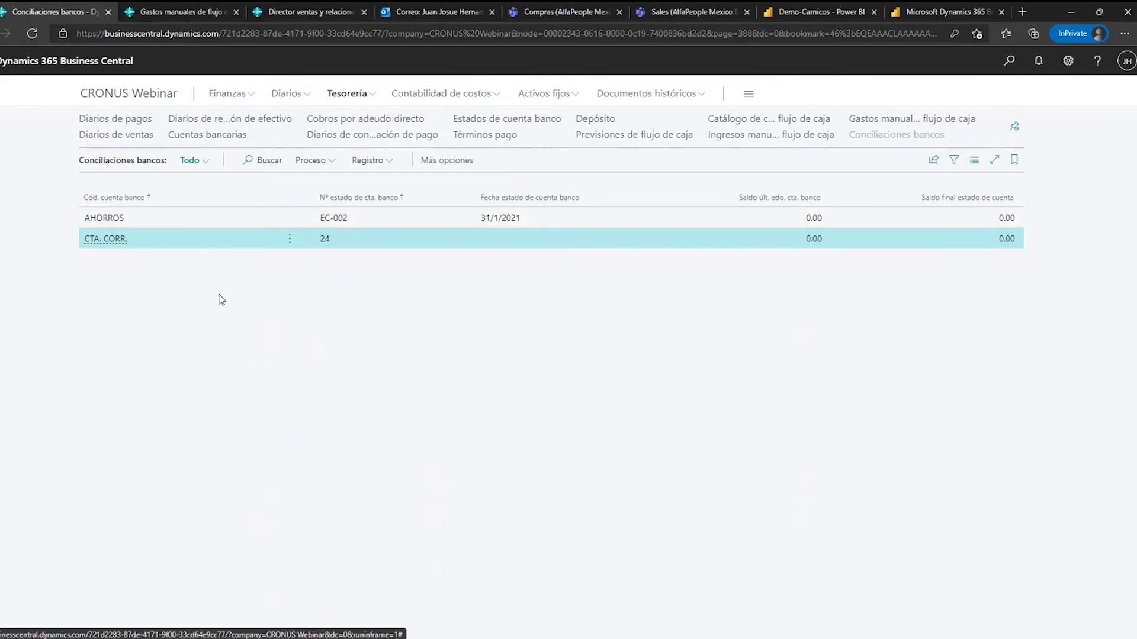
{"action": "left_click", "coordinate": [113, 218]}
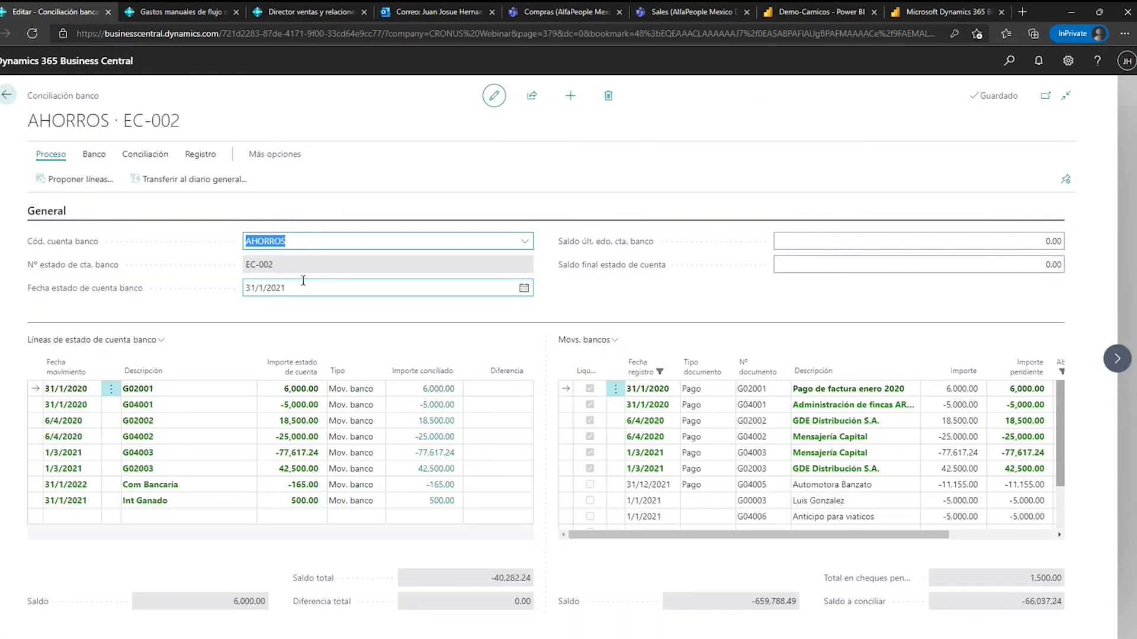
{"action": "scroll", "coordinate": [769, 450], "scroll_direction": "down", "scroll_amount": 3}
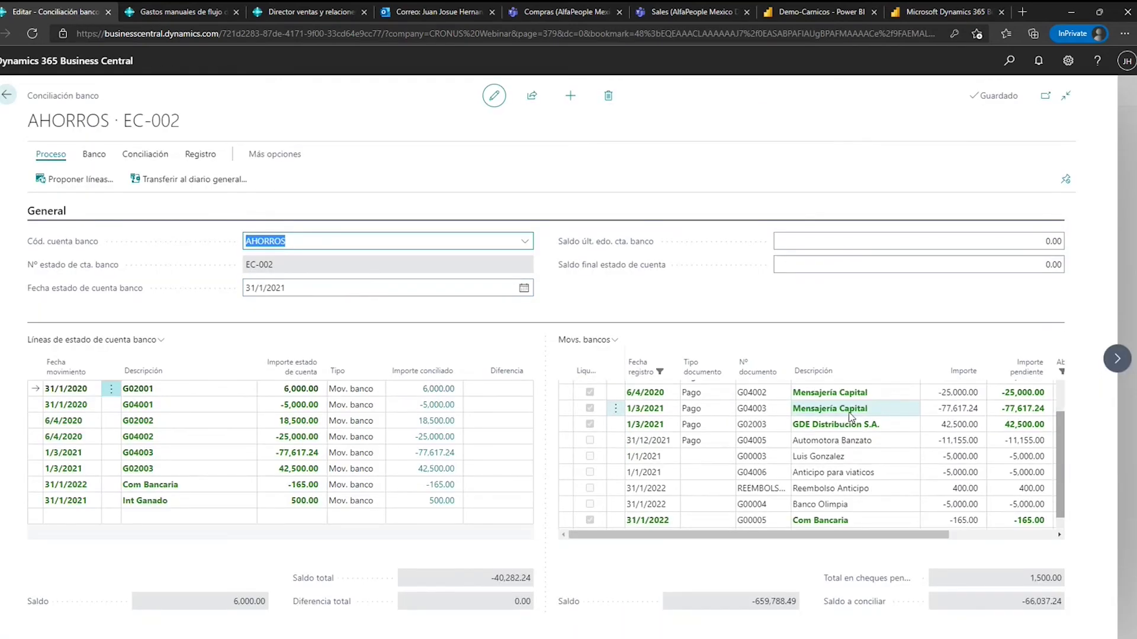
{"action": "scroll", "coordinate": [859, 490], "scroll_direction": "up", "scroll_amount": 3}
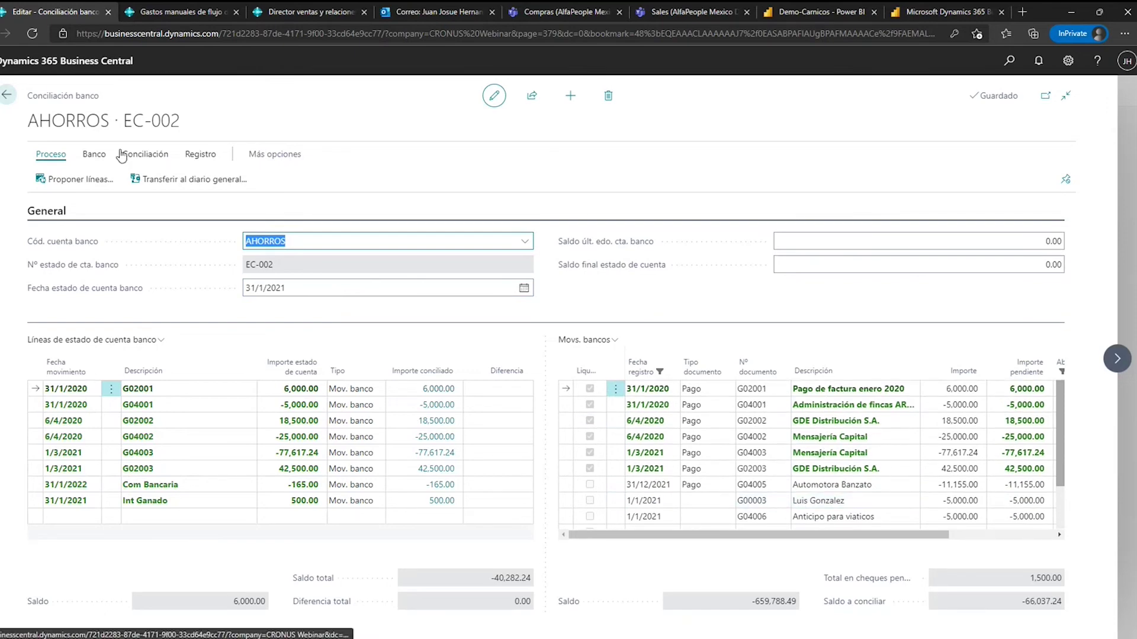
Try to import a bank statement into the AHORROS reconciliation, and return to the bank reconciliations list.
{"action": "left_click", "coordinate": [95, 155]}
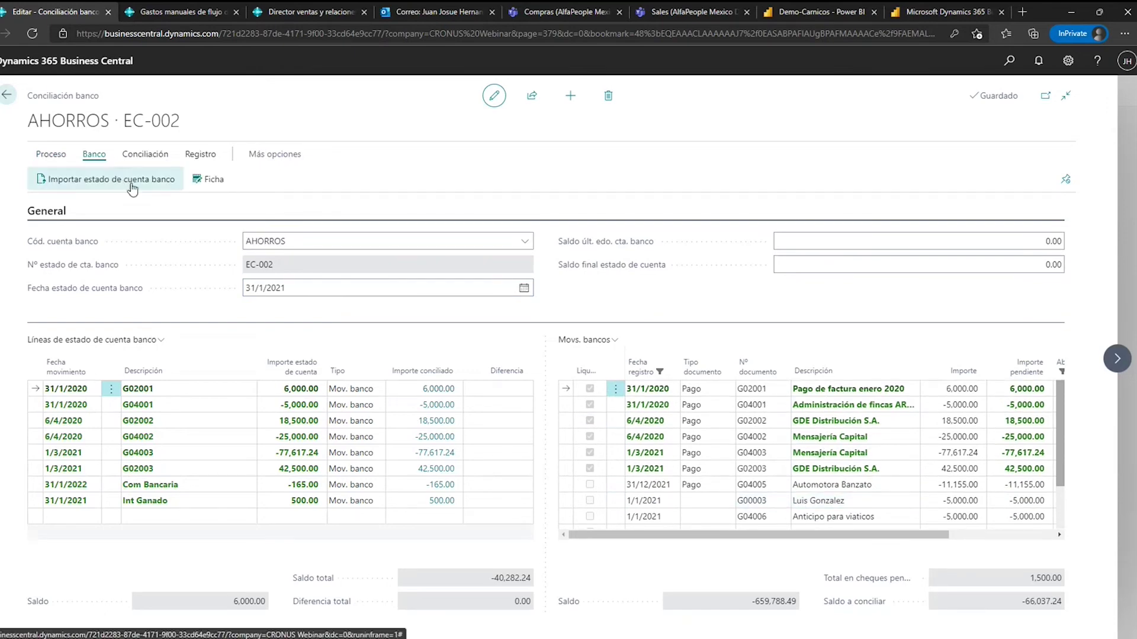
{"action": "left_click", "coordinate": [98, 184]}
{"action": "left_click", "coordinate": [659, 389]}
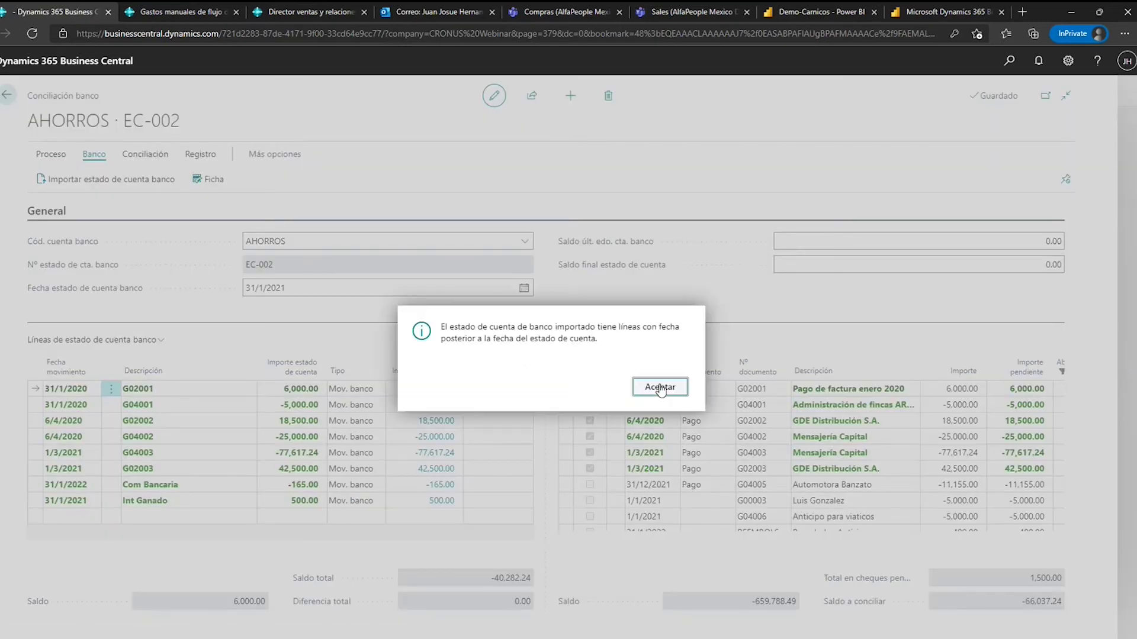
{"action": "left_click", "coordinate": [660, 388]}
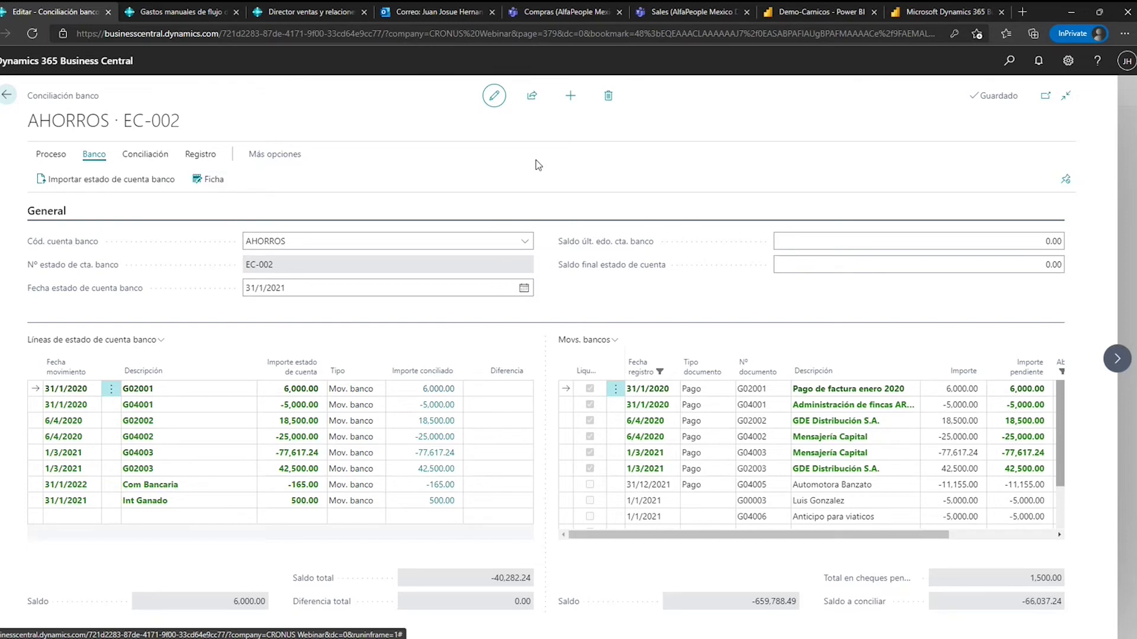
{"action": "left_click", "coordinate": [7, 94]}
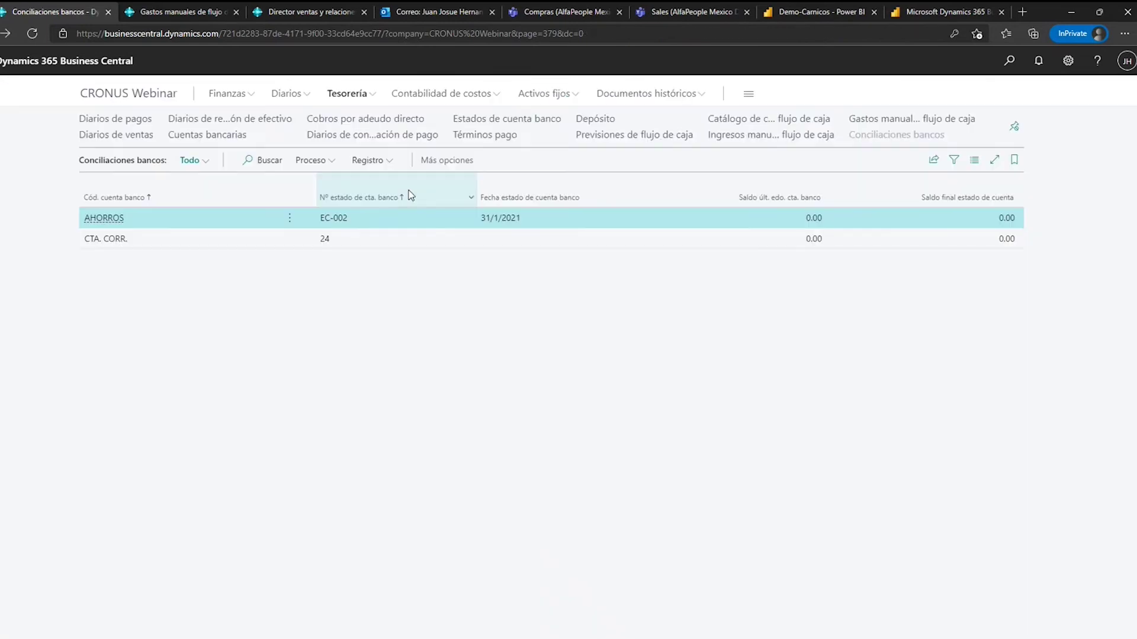
Open the fixed asset card of the Mercedes GLC 300 and examine the available A/F location codes, keeping ADM.
{"action": "left_click", "coordinate": [544, 96]}
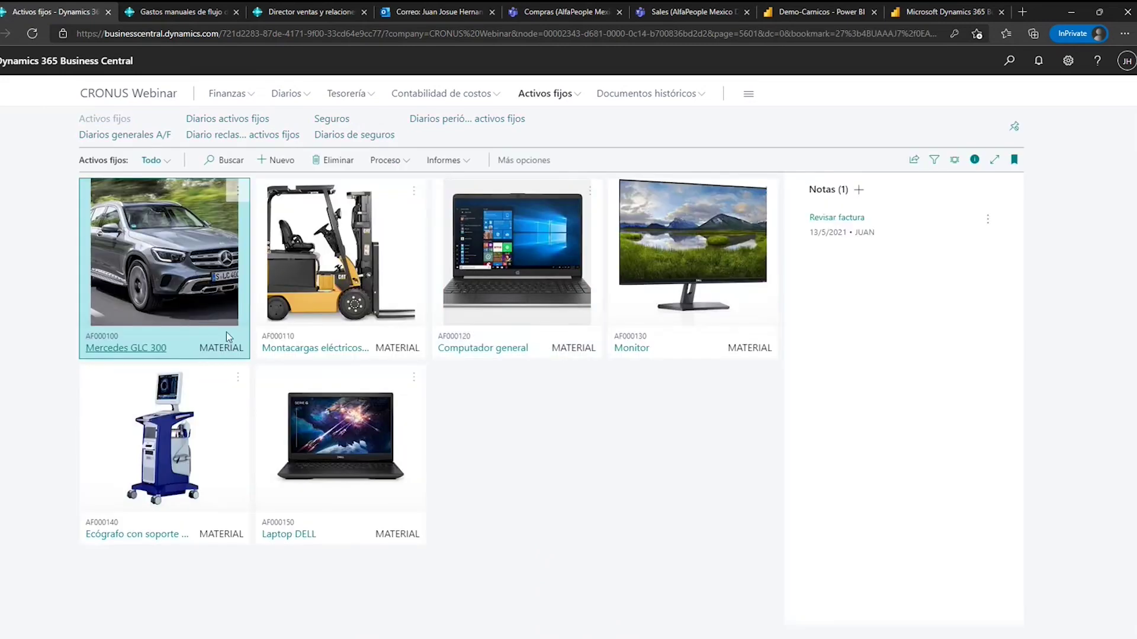
{"action": "left_click", "coordinate": [120, 347]}
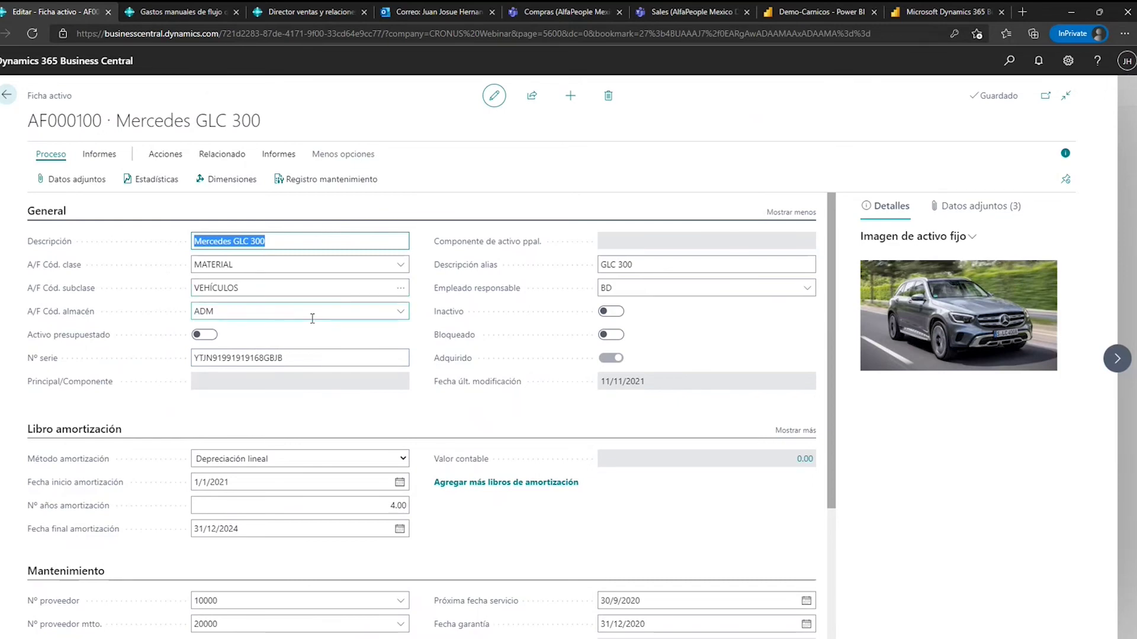
{"action": "left_click", "coordinate": [403, 312]}
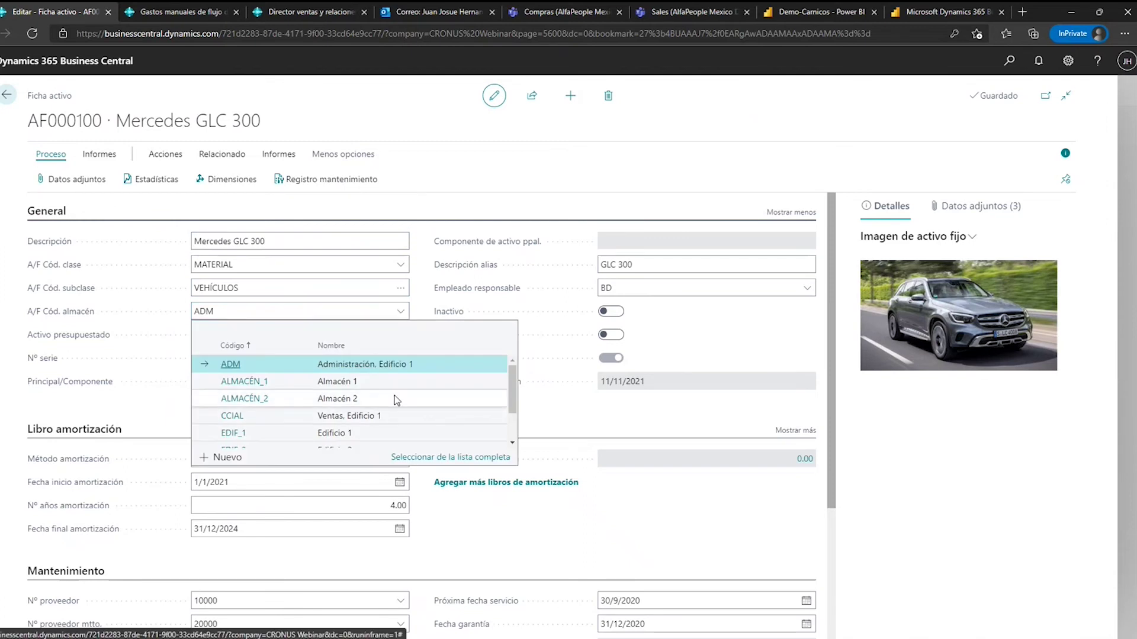
{"action": "scroll", "coordinate": [393, 398], "scroll_direction": "down", "scroll_amount": 1}
{"action": "scroll", "coordinate": [393, 405], "scroll_direction": "up", "scroll_amount": 1}
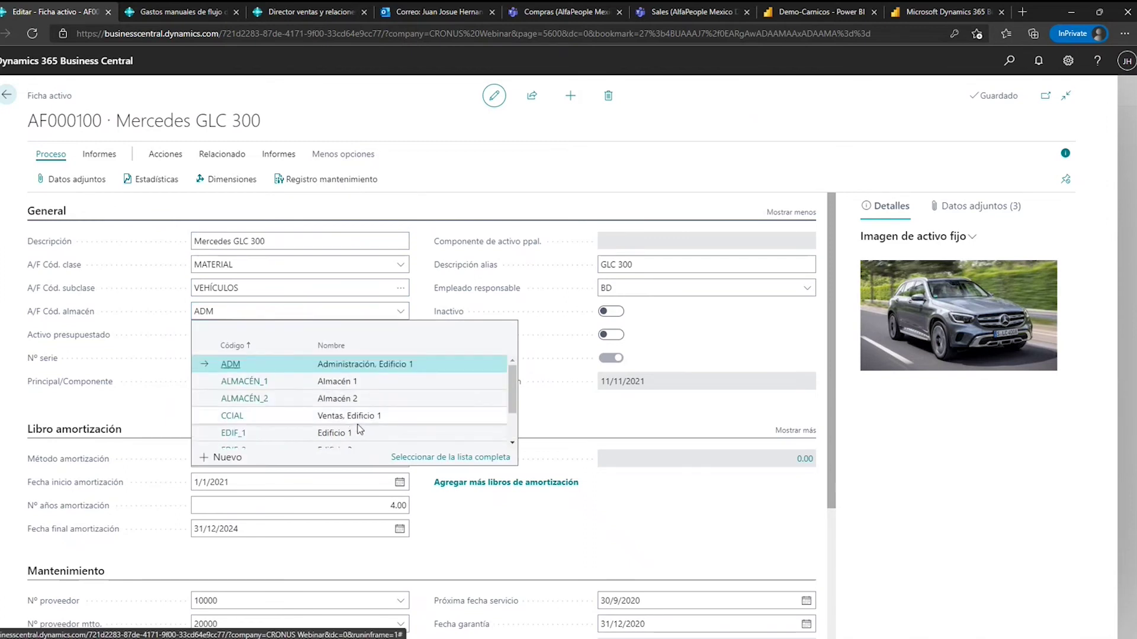
{"action": "key", "text": "Escape"}
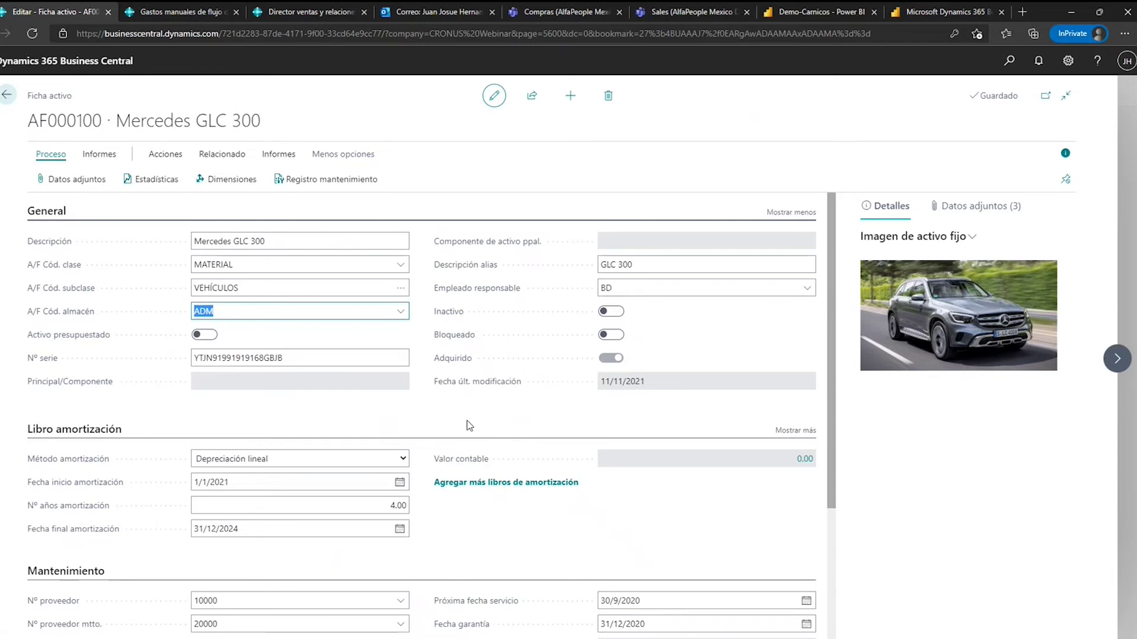
Review the responsible employee and serial number fields on the Mercedes GLC 300 card.
{"action": "left_click", "coordinate": [805, 289]}
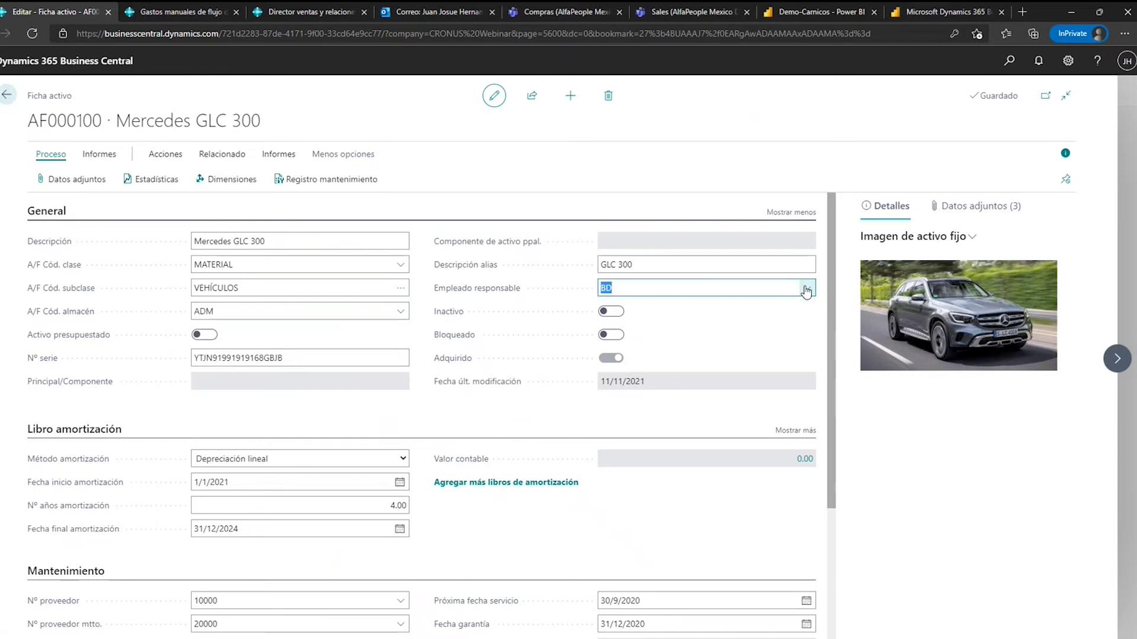
{"action": "left_click", "coordinate": [499, 425]}
{"action": "left_click", "coordinate": [283, 357]}
{"action": "double_click", "coordinate": [284, 357]}
Examine the available depreciation methods for the asset, keeping Depreciación lineal.
{"action": "scroll", "coordinate": [304, 364], "scroll_direction": "down", "scroll_amount": 3}
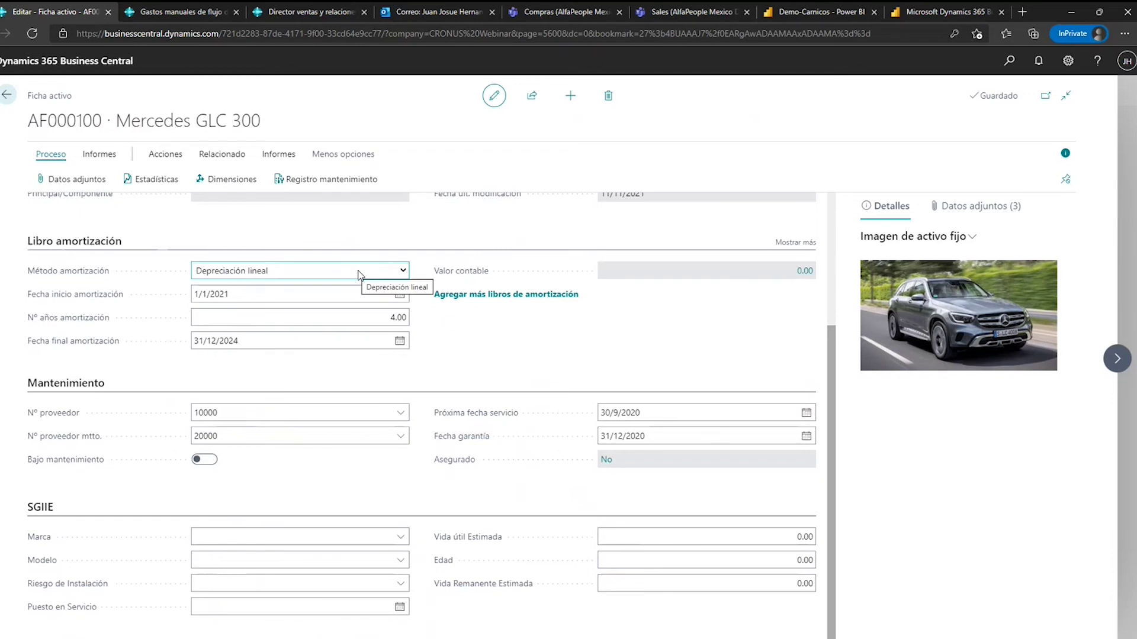
{"action": "left_click", "coordinate": [402, 271]}
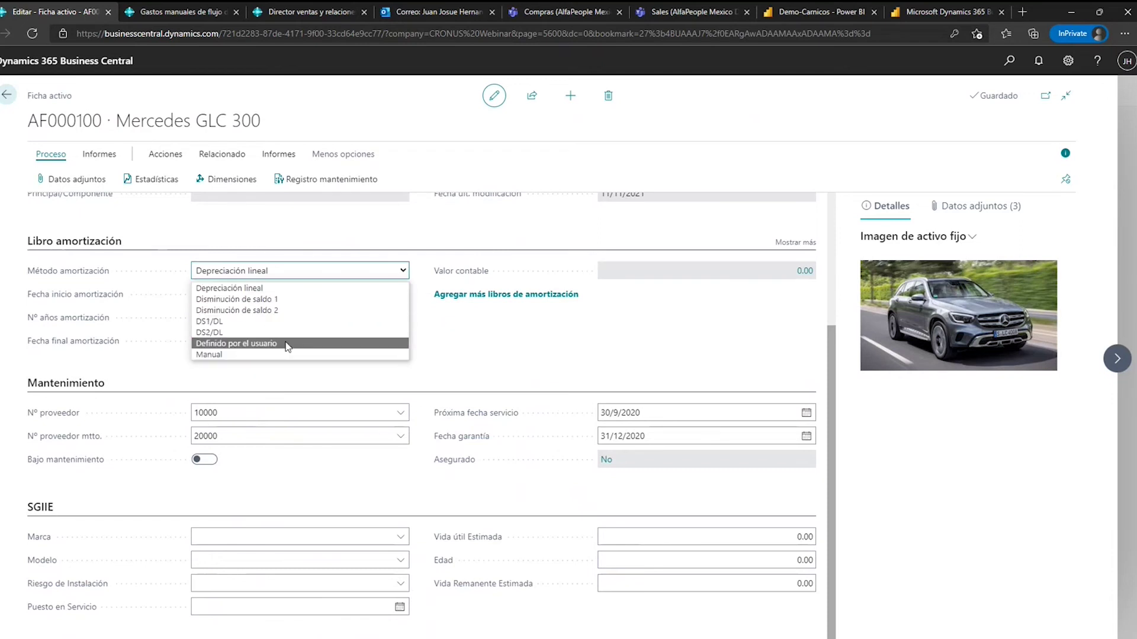
{"action": "left_click", "coordinate": [499, 336]}
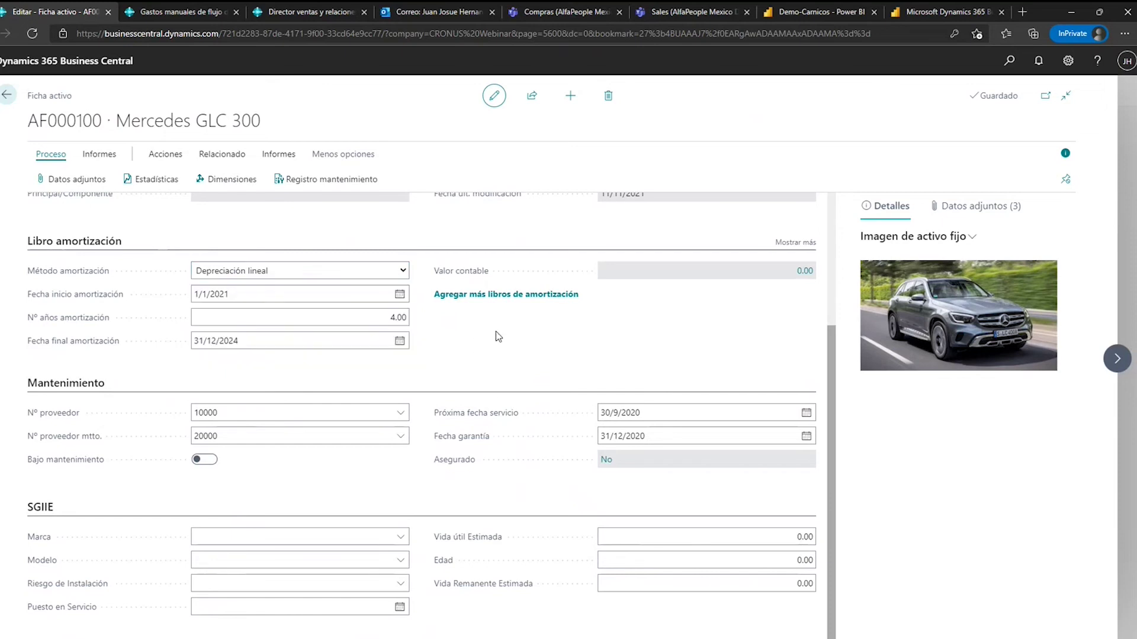
{"action": "scroll", "coordinate": [499, 337], "scroll_direction": "up", "scroll_amount": 2}
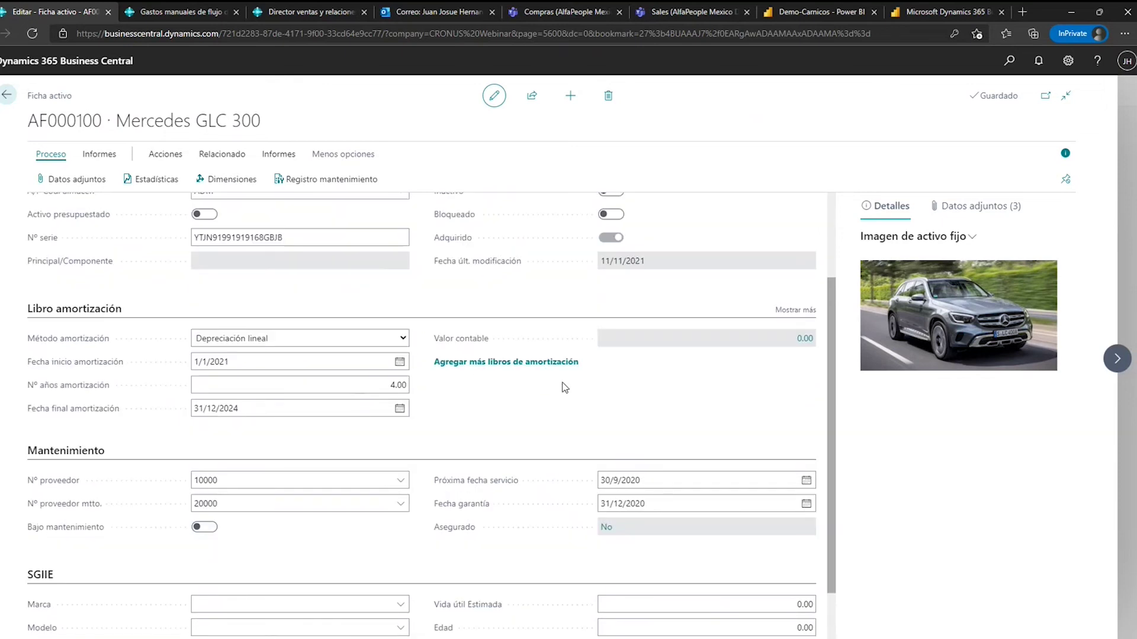
Show the option for additional depreciation books, and review the maintenance vendor, next service date and warranty date.
{"action": "left_click", "coordinate": [508, 362]}
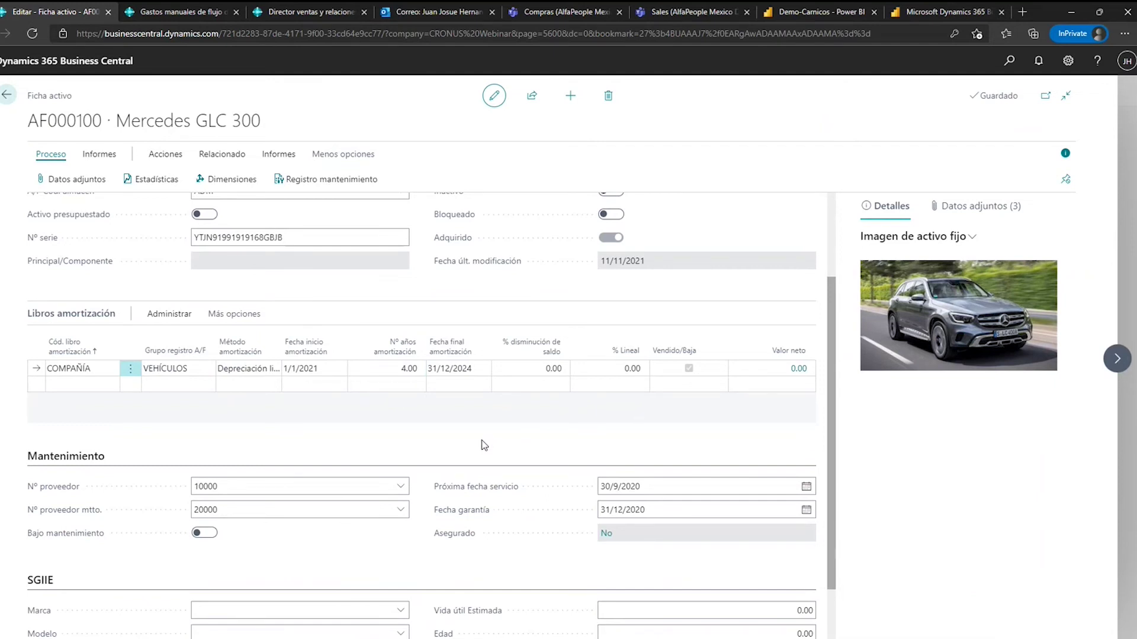
{"action": "left_click", "coordinate": [339, 495]}
{"action": "left_click", "coordinate": [643, 488]}
{"action": "left_click", "coordinate": [634, 513]}
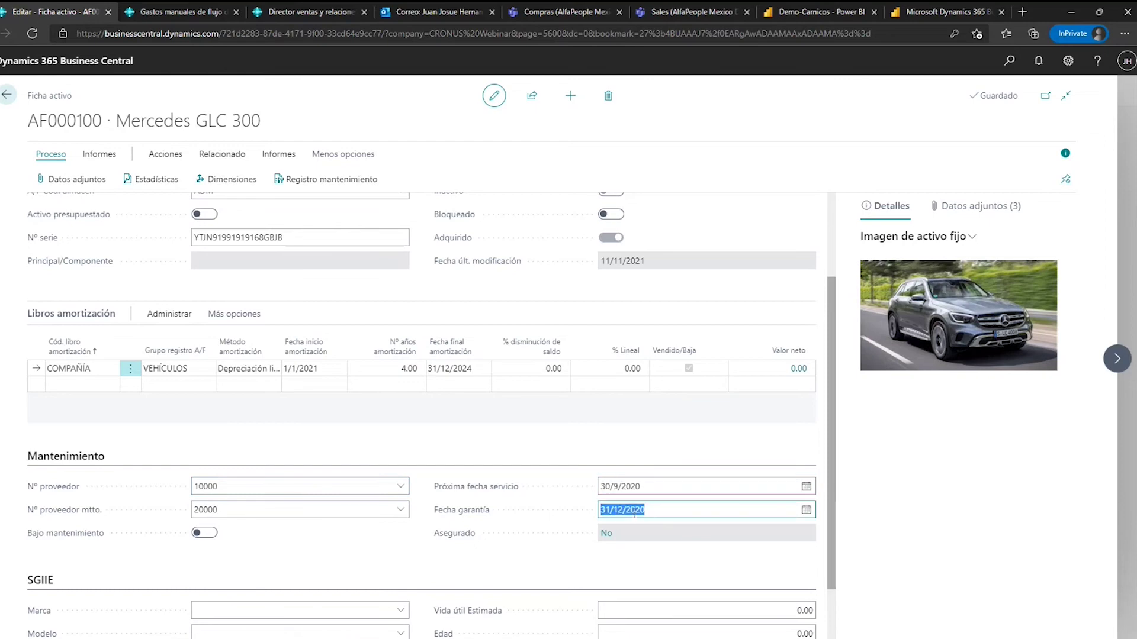
View the asset's attached documents, select Factura compra AF, and close the list.
{"action": "scroll", "coordinate": [629, 459], "scroll_direction": "up", "scroll_amount": 2}
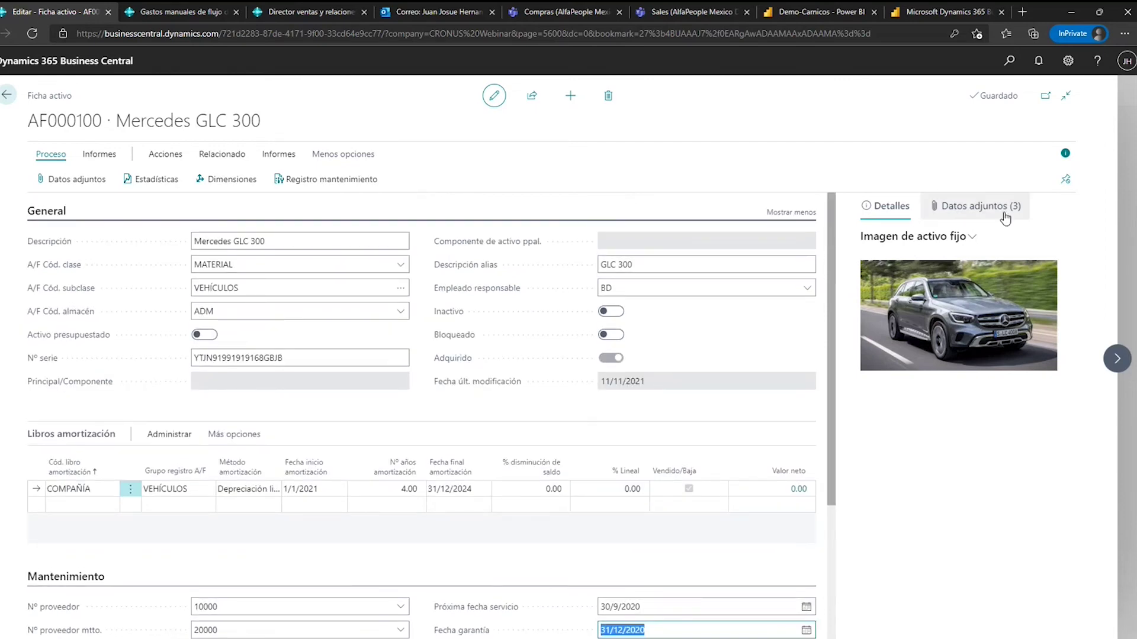
{"action": "left_click", "coordinate": [937, 212]}
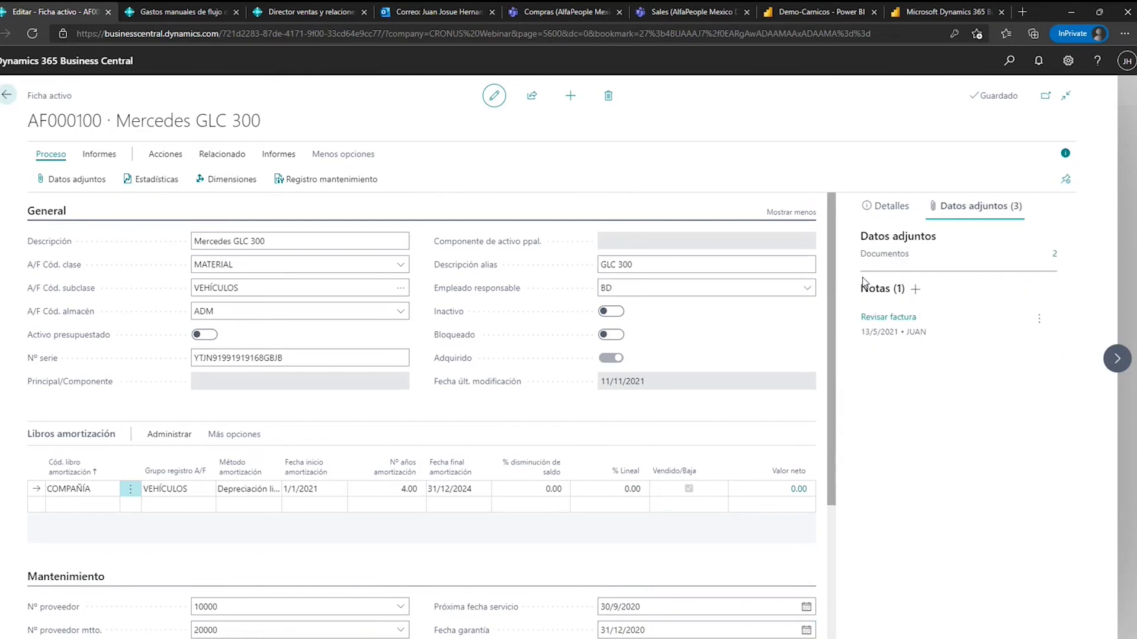
{"action": "left_click", "coordinate": [1057, 256]}
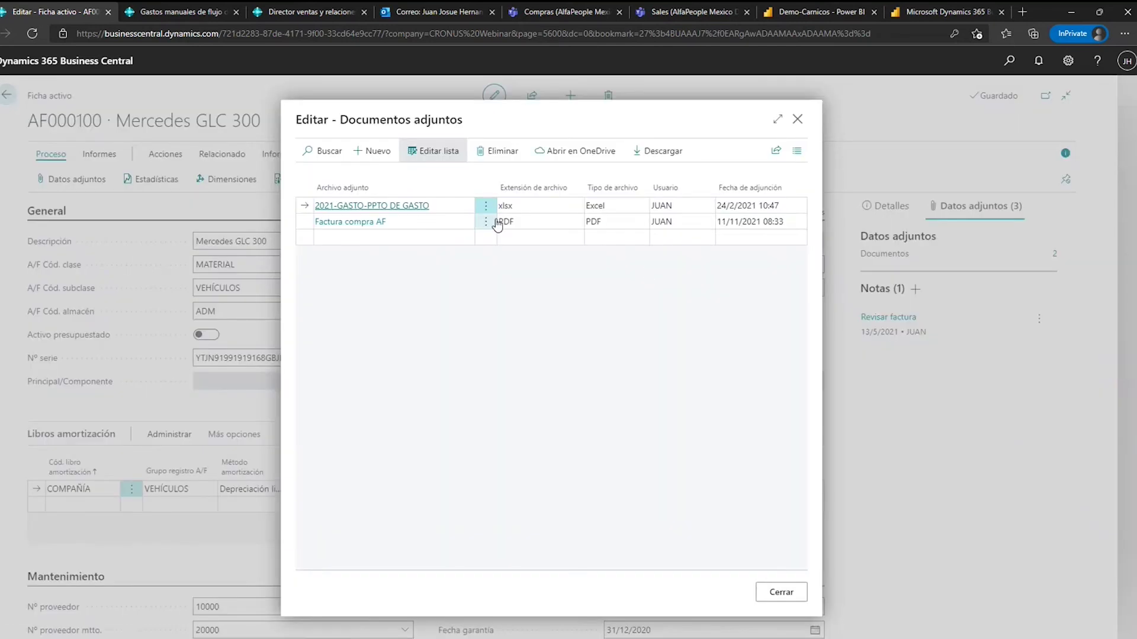
{"action": "left_click", "coordinate": [382, 225]}
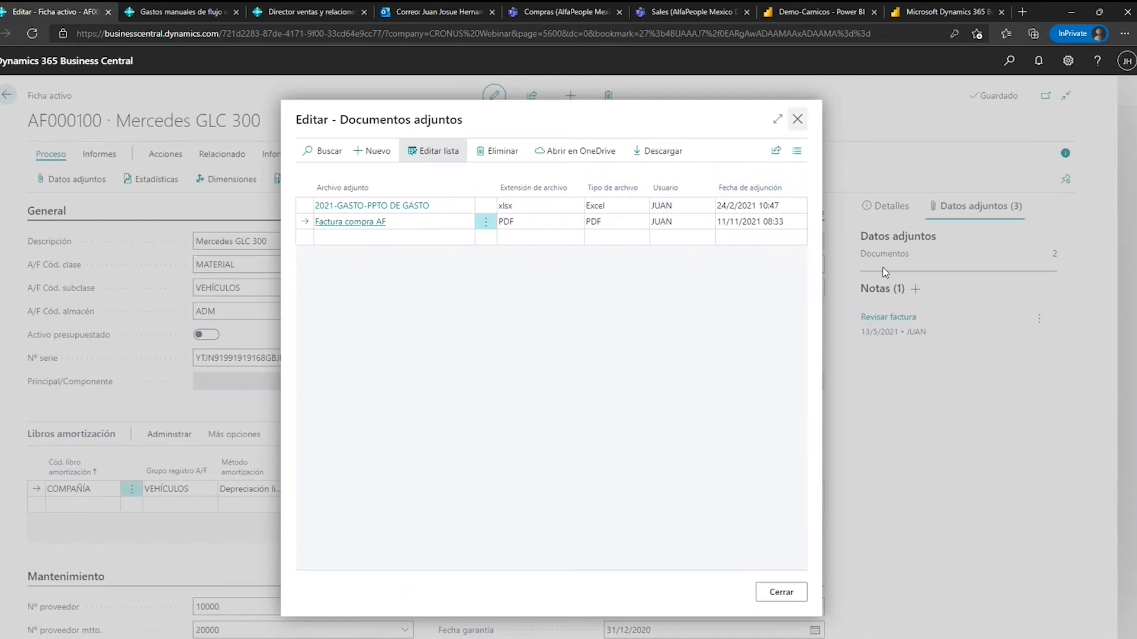
{"action": "key", "text": "Escape"}
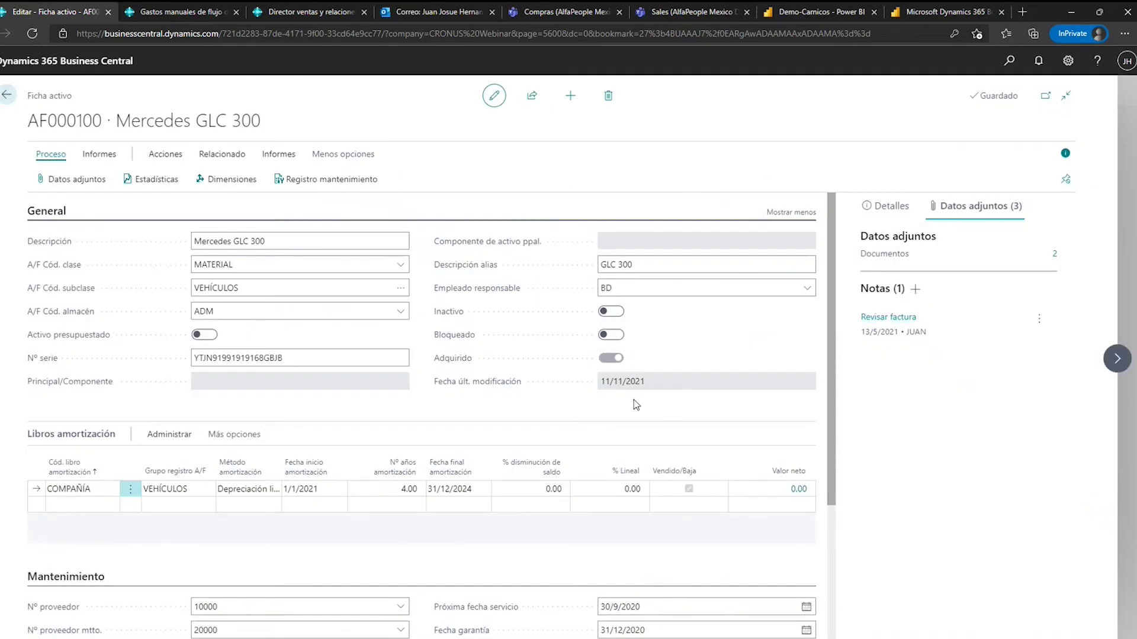
Open the asset's statistics, examine its sale, cost, depreciation and maintenance amounts, and return to the card.
{"action": "left_click", "coordinate": [142, 179]}
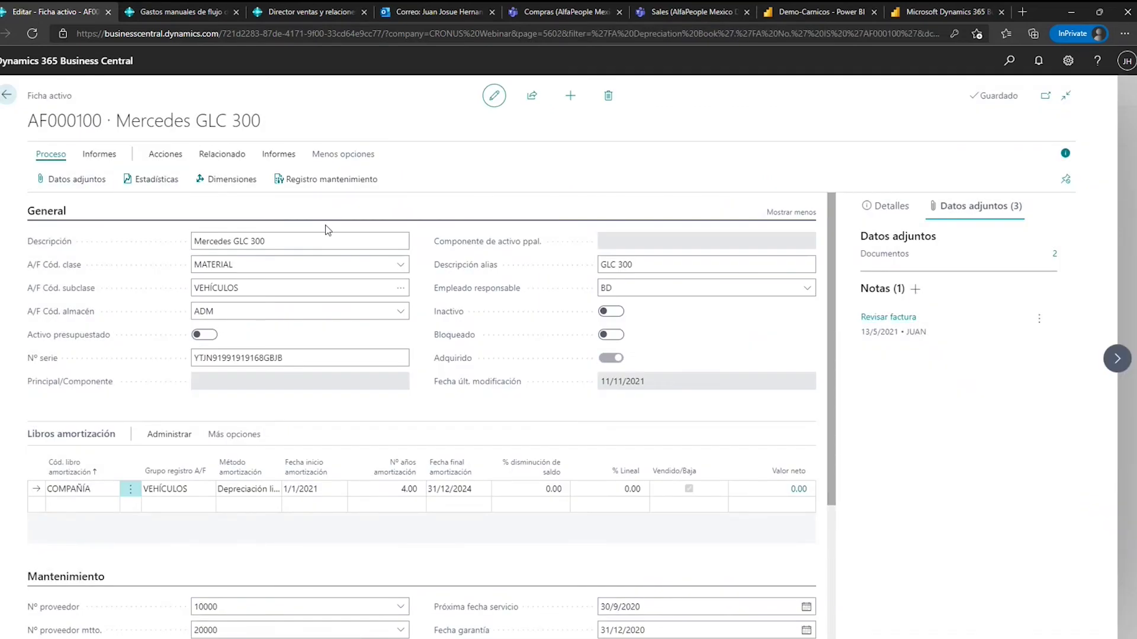
{"action": "scroll", "coordinate": [558, 315], "scroll_direction": "down", "scroll_amount": 1}
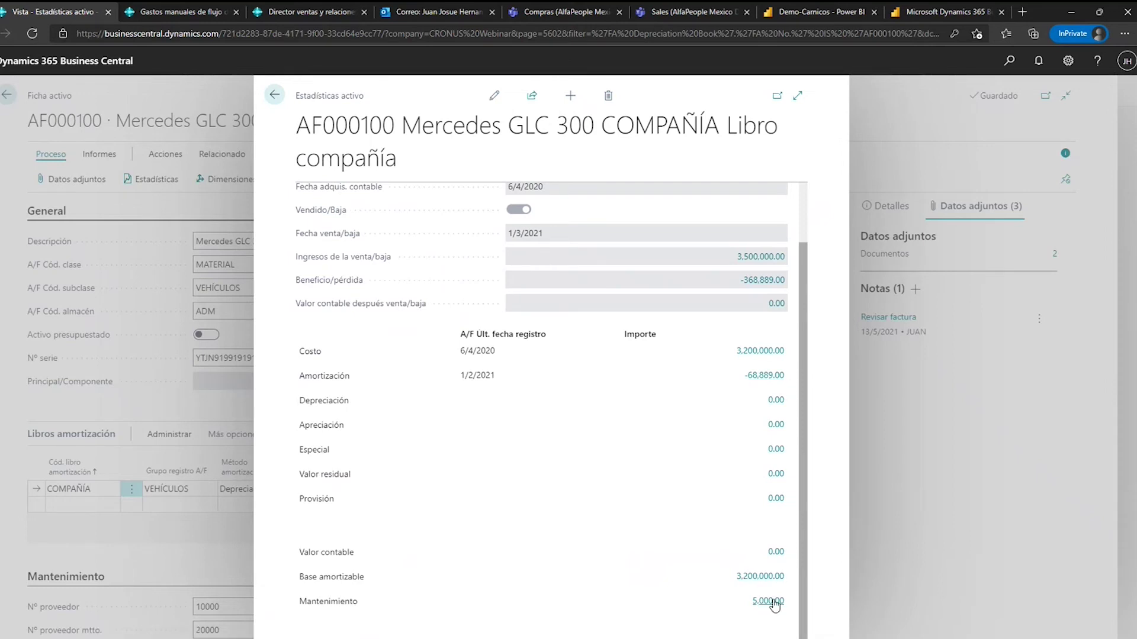
{"action": "scroll", "coordinate": [664, 559], "scroll_direction": "up", "scroll_amount": 1}
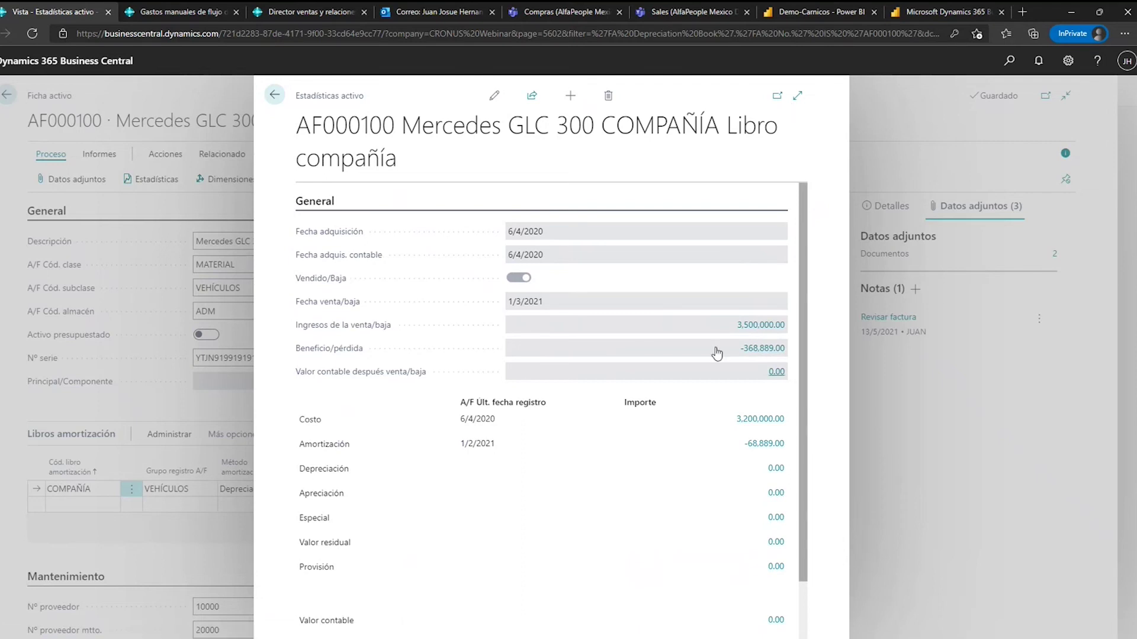
{"action": "left_click", "coordinate": [274, 95]}
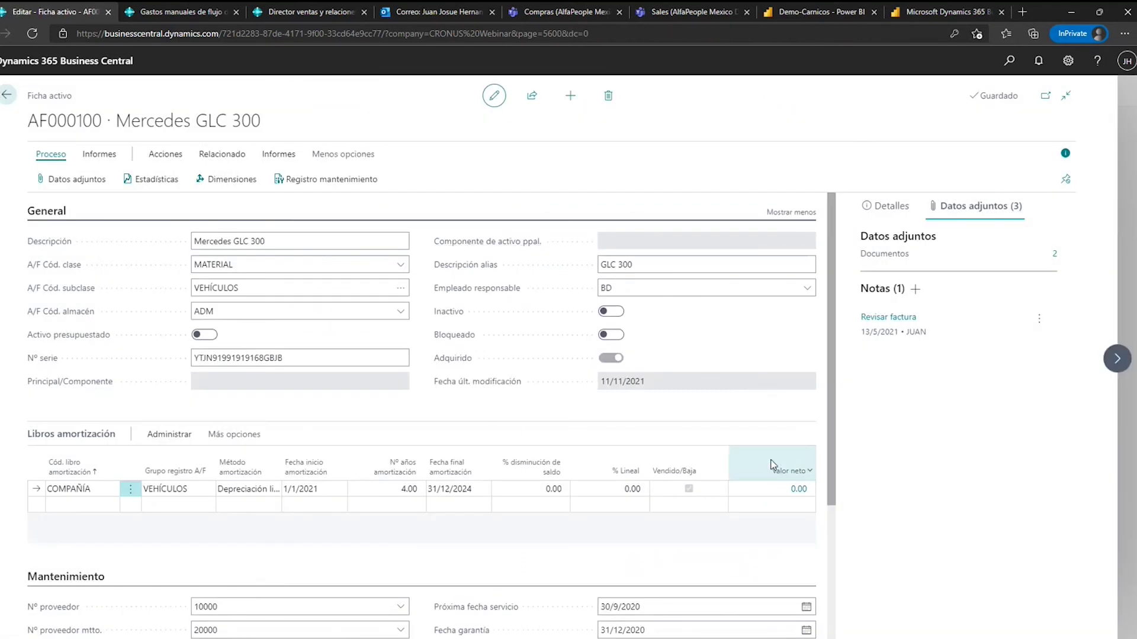
Open the ledger entries behind the COMPAÑÍA book's net value in full view, examine the acquisition, depreciation and disposal entries, and return to the card.
{"action": "left_click", "coordinate": [791, 490]}
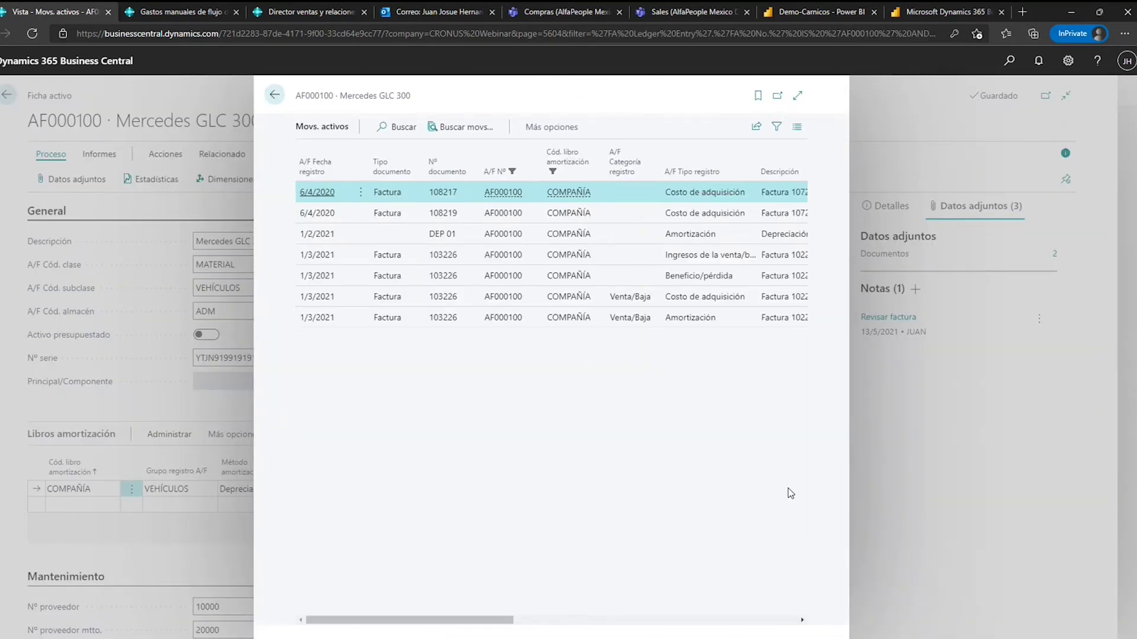
{"action": "left_click", "coordinate": [797, 96]}
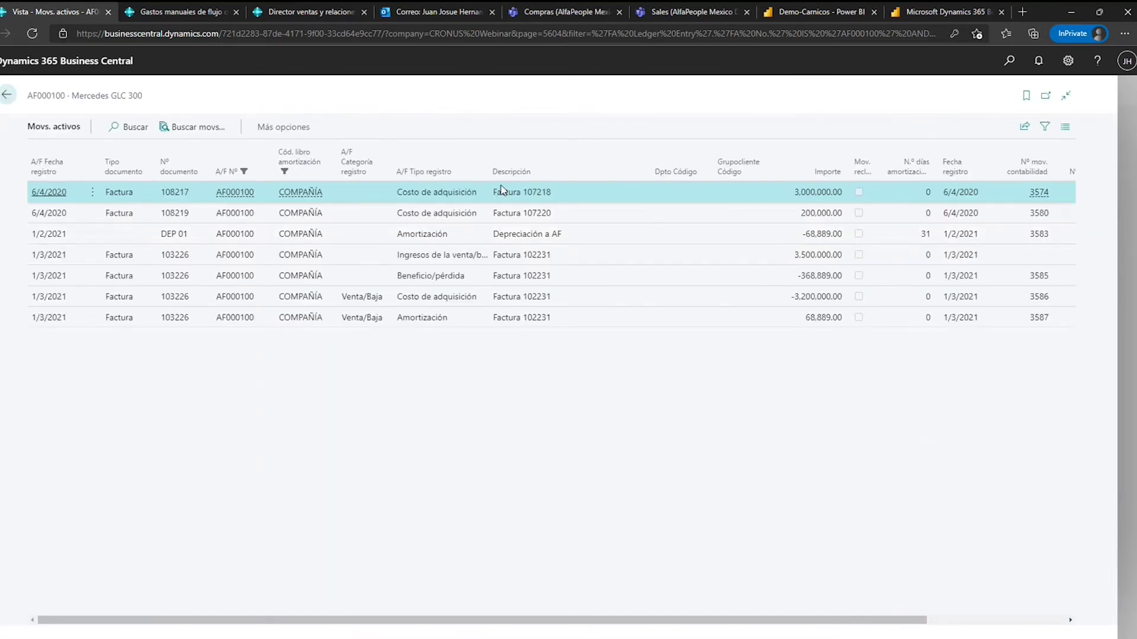
{"action": "left_click", "coordinate": [788, 207]}
{"action": "left_click", "coordinate": [793, 195]}
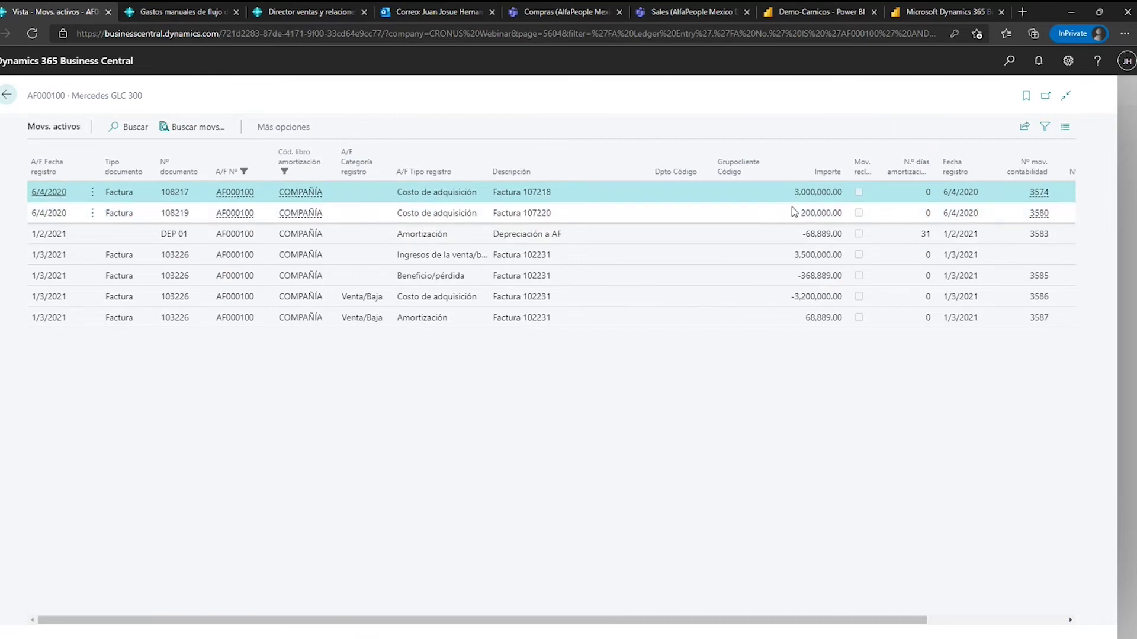
{"action": "left_click", "coordinate": [792, 207]}
{"action": "key", "text": "Down"}
{"action": "key", "text": "Down"}
{"action": "key", "text": "Down"}
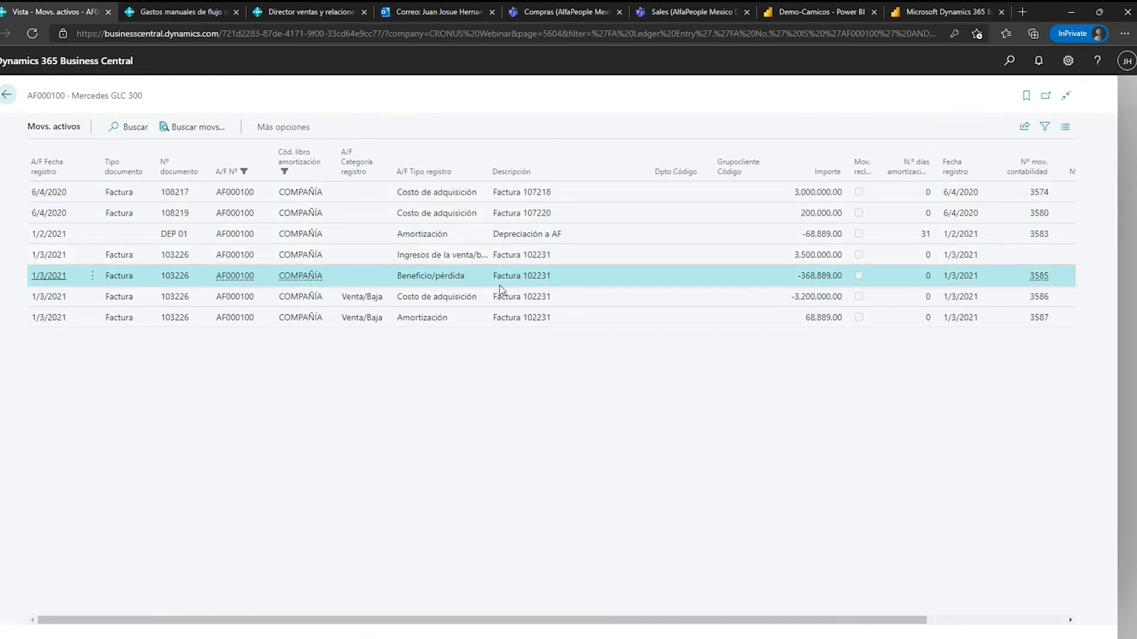
{"action": "key", "text": "Down"}
{"action": "key", "text": "Down"}
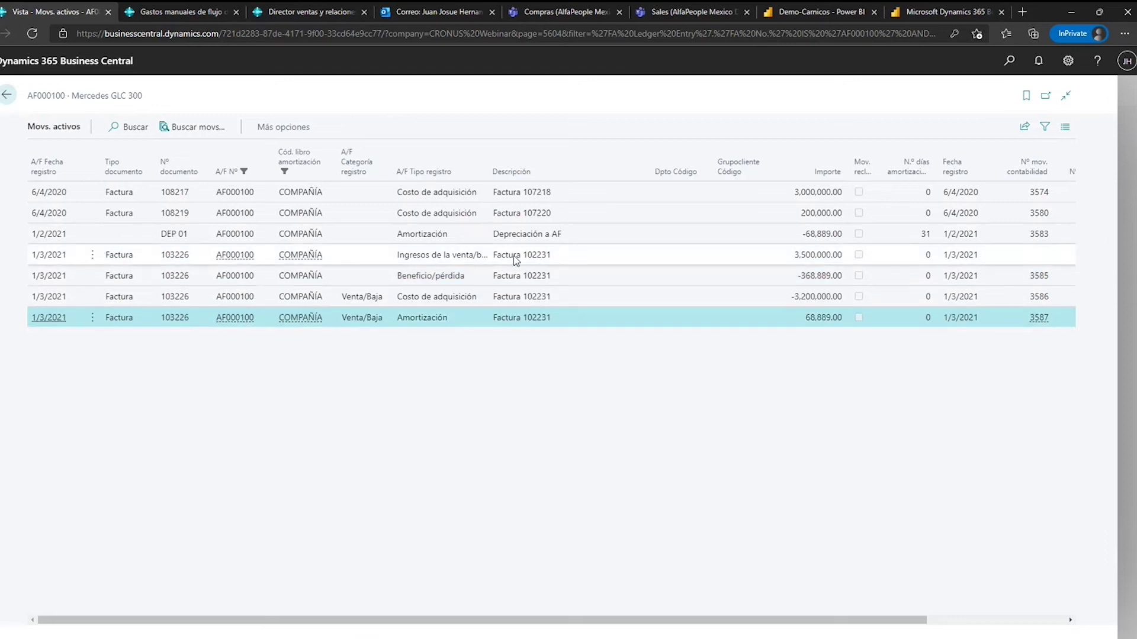
{"action": "key", "text": "Up"}
{"action": "key", "text": "Up"}
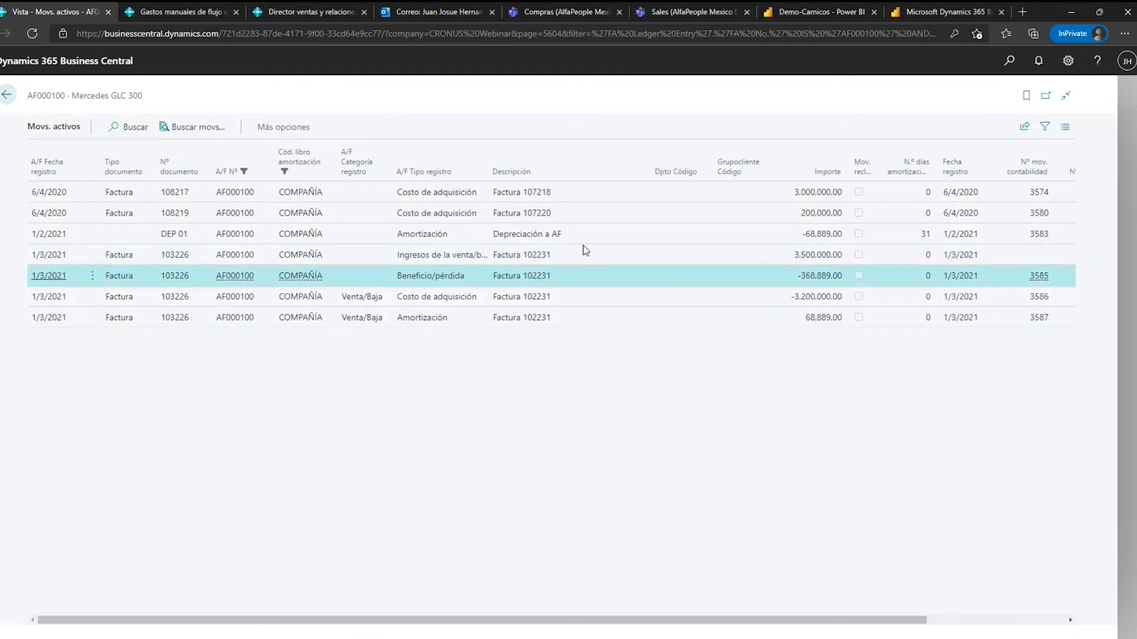
{"action": "key", "text": "Escape"}
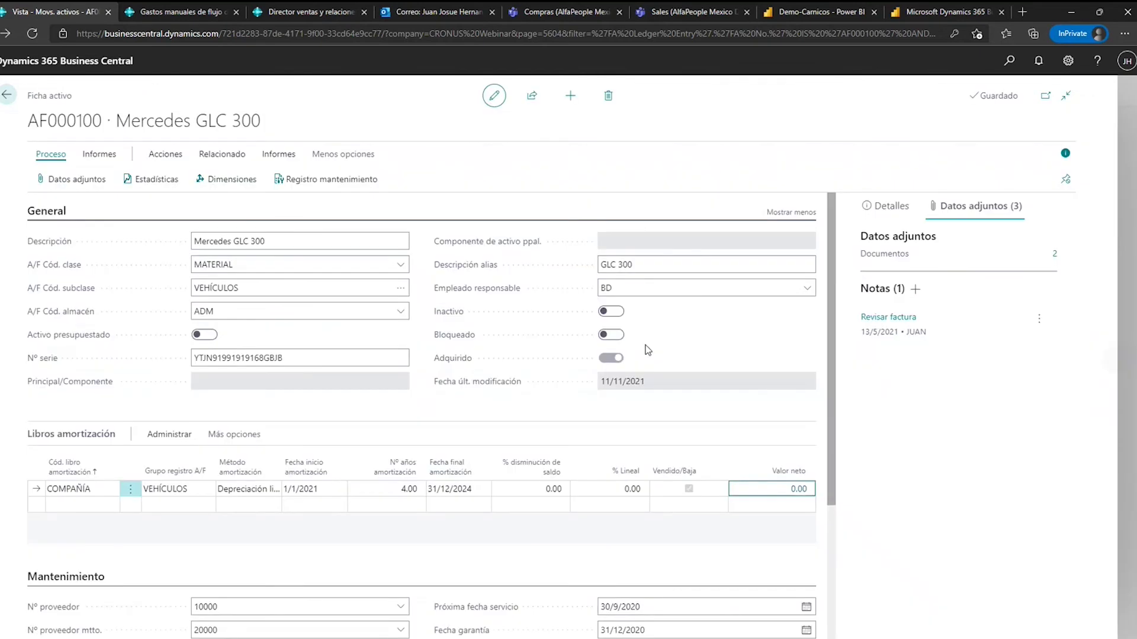
Open the asset's maintenance registration, review the comment and note of each service record, and return to the card.
{"action": "left_click", "coordinate": [308, 190]}
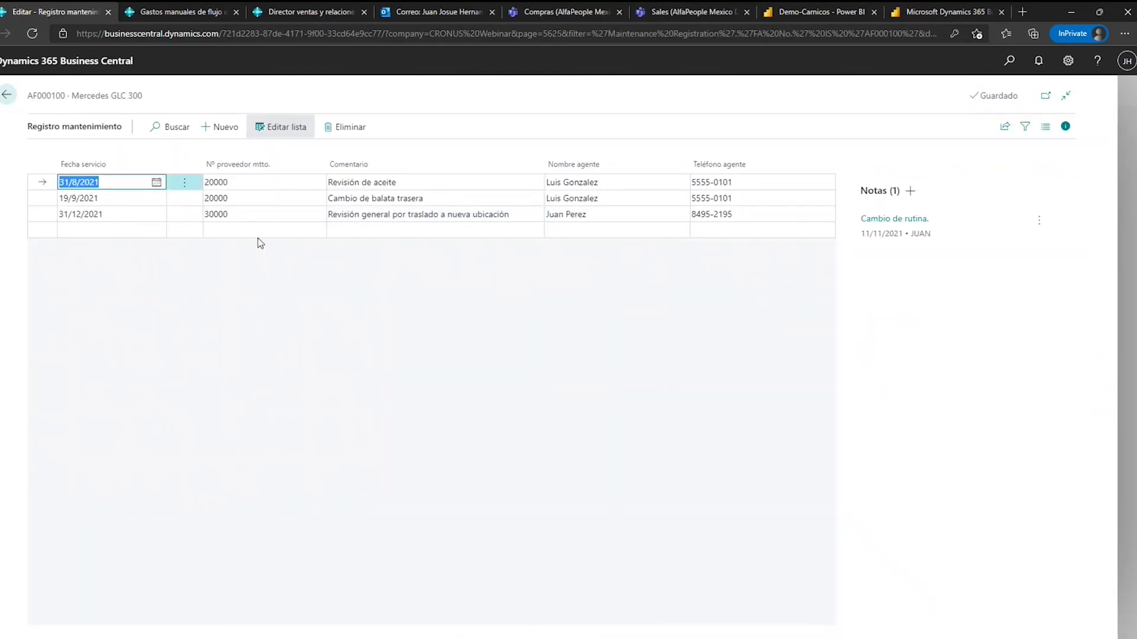
{"action": "left_click", "coordinate": [367, 182]}
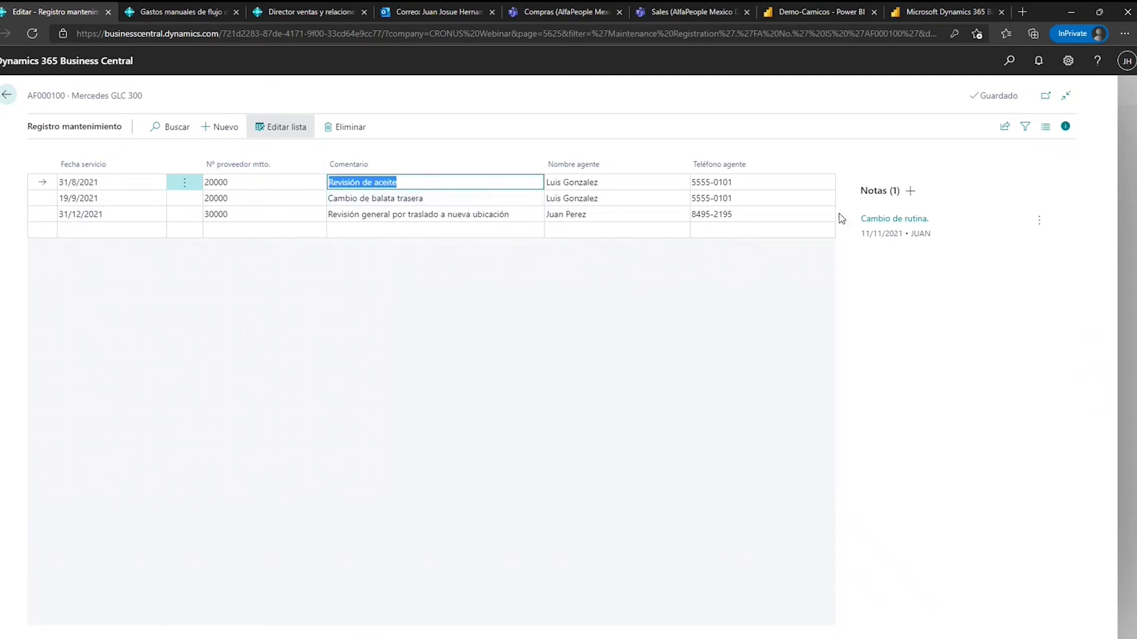
{"action": "left_click", "coordinate": [468, 204]}
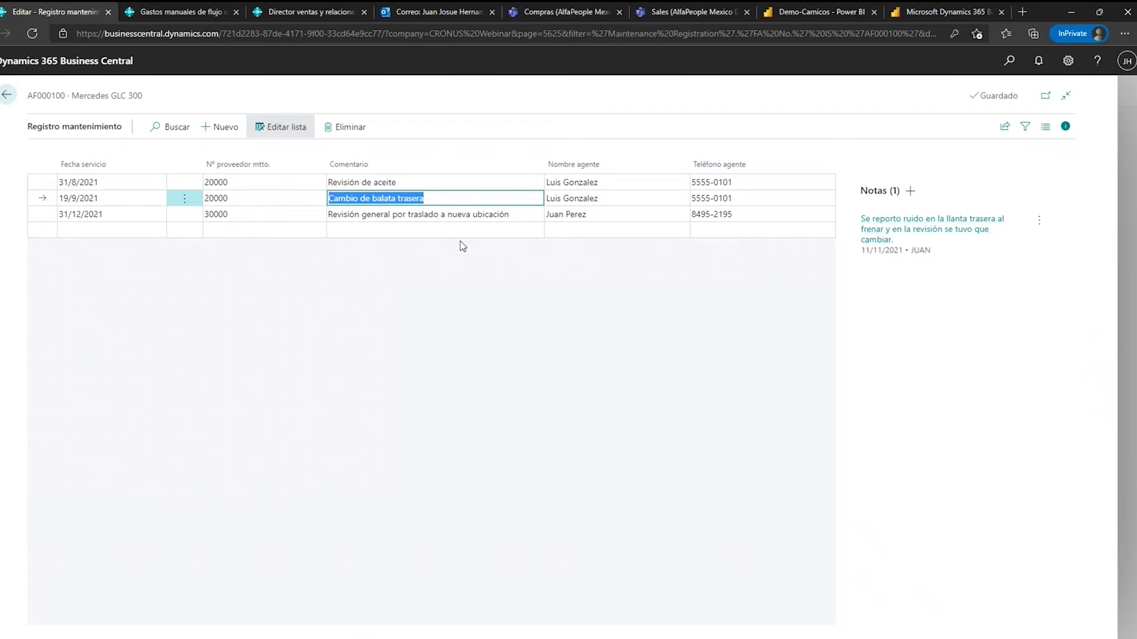
{"action": "left_click", "coordinate": [456, 221]}
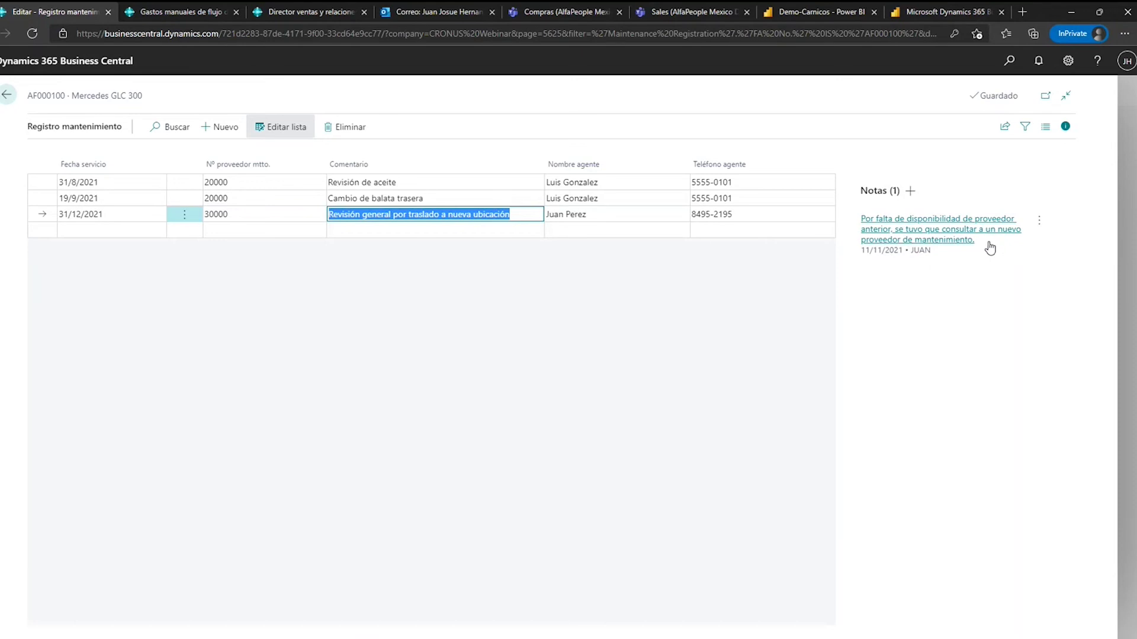
{"action": "left_click", "coordinate": [7, 94]}
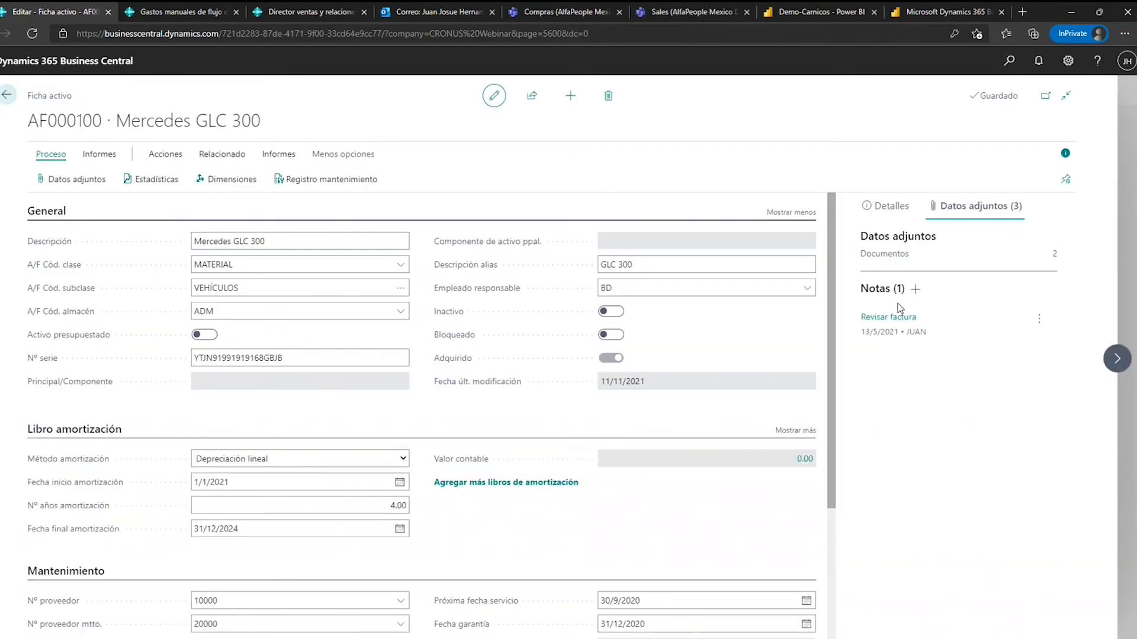
Show the asset image details, advance through the cards to Computador general, and check its Principal/Componente and serial number fields.
{"action": "left_click", "coordinate": [885, 205]}
{"action": "left_click", "coordinate": [1113, 362]}
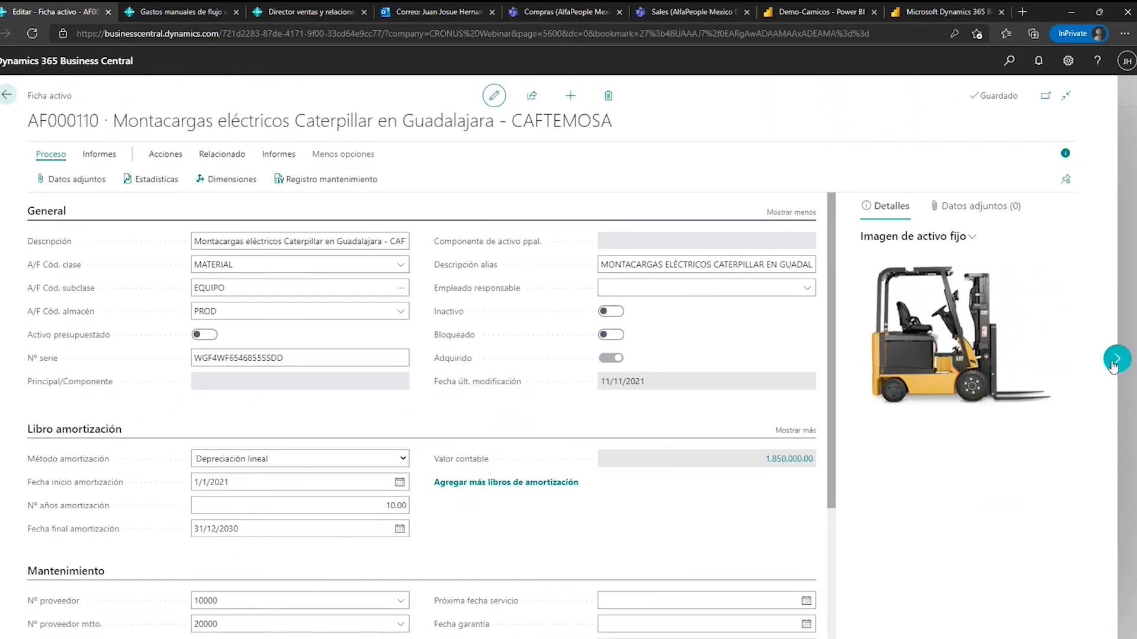
{"action": "left_click", "coordinate": [1116, 359]}
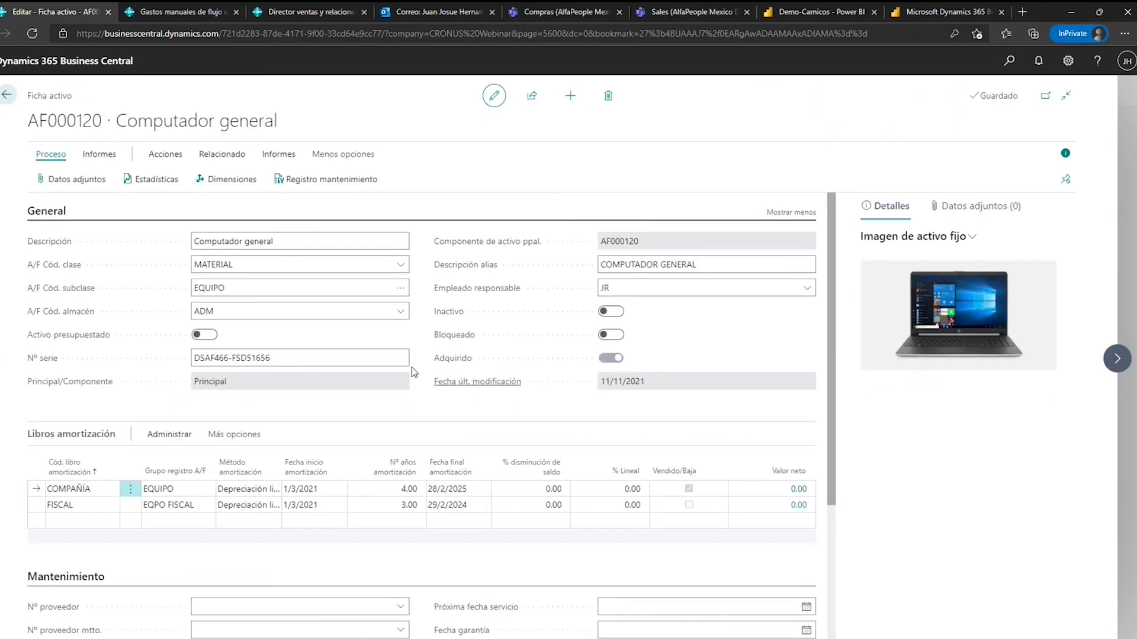
{"action": "left_click_drag", "start_coordinate": [249, 383], "coordinate": [193, 382]}
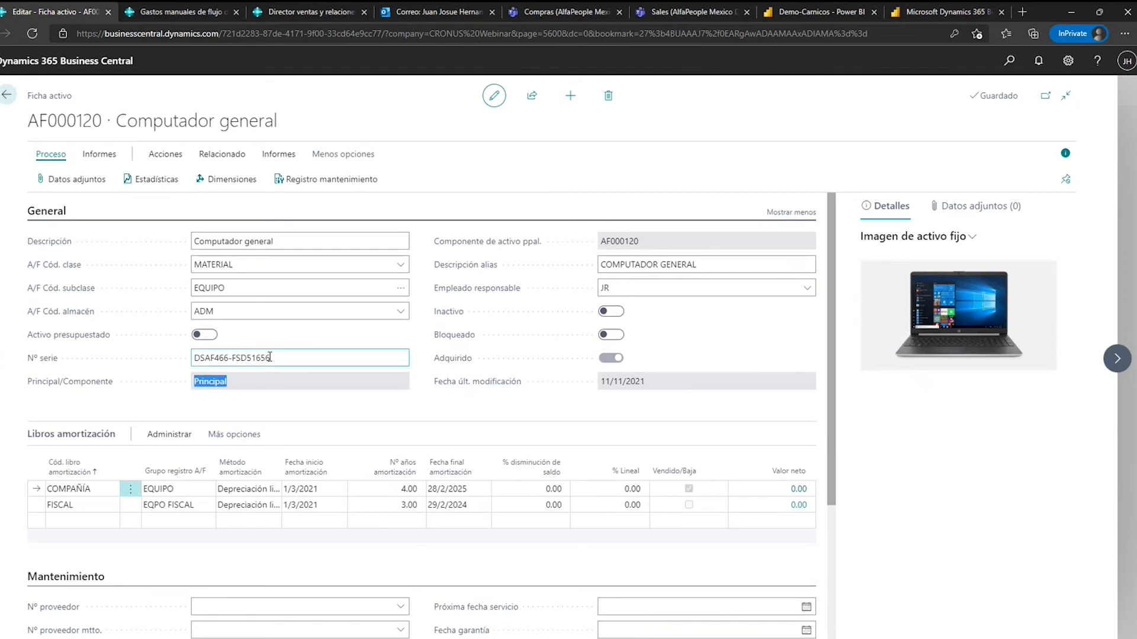
{"action": "left_click", "coordinate": [269, 357]}
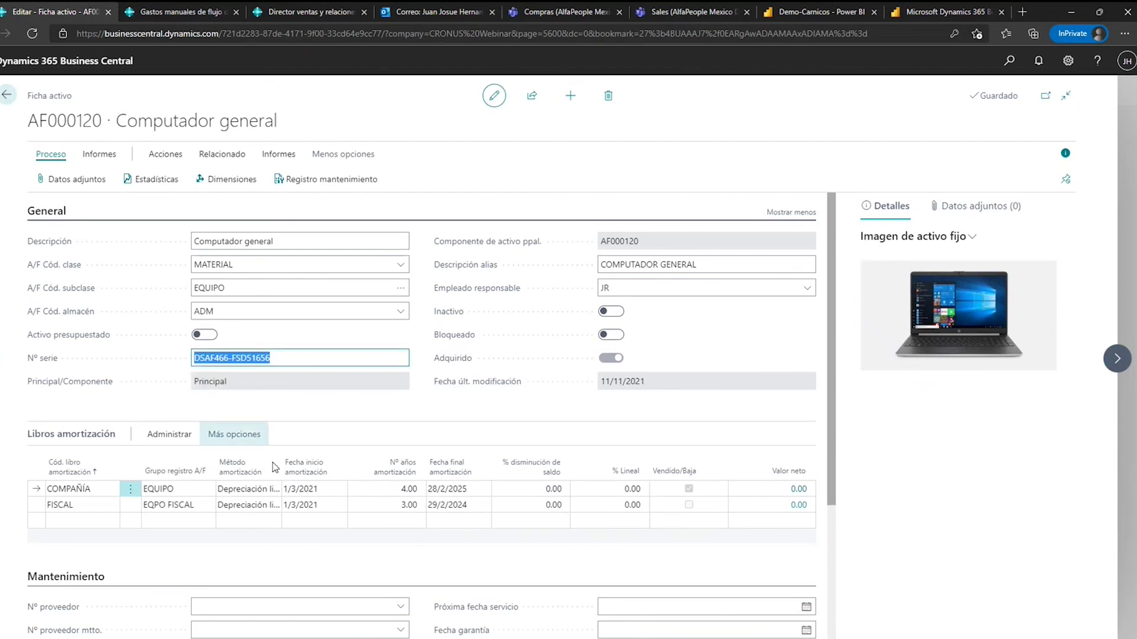
View the main asset components of Computador general and close the list.
{"action": "left_click", "coordinate": [234, 157]}
{"action": "left_click", "coordinate": [129, 180]}
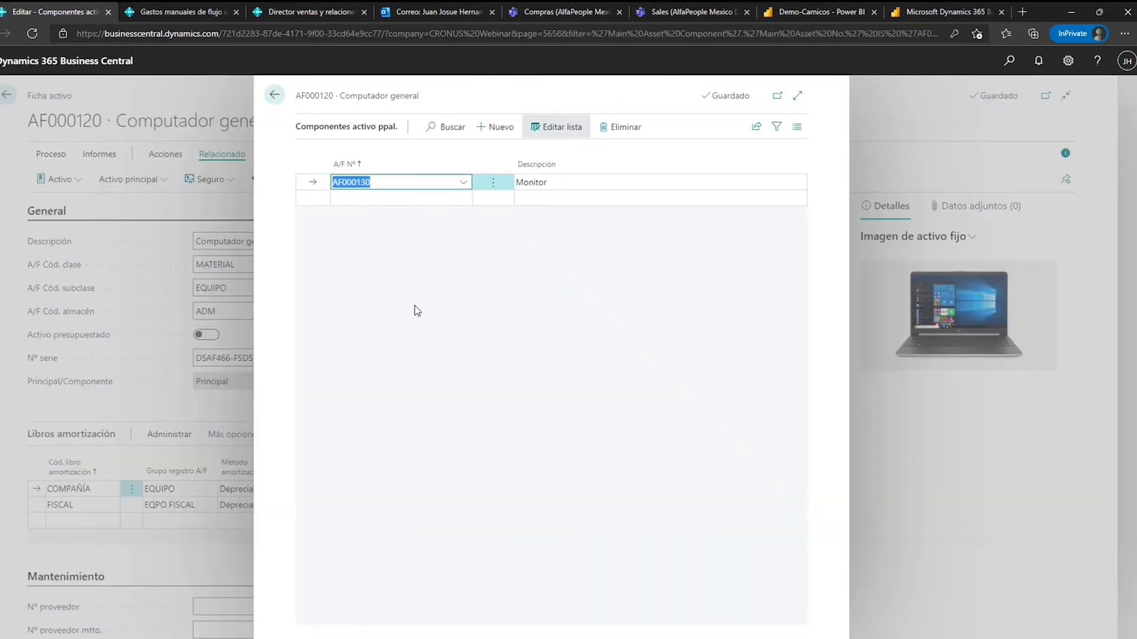
{"action": "key", "text": "Escape"}
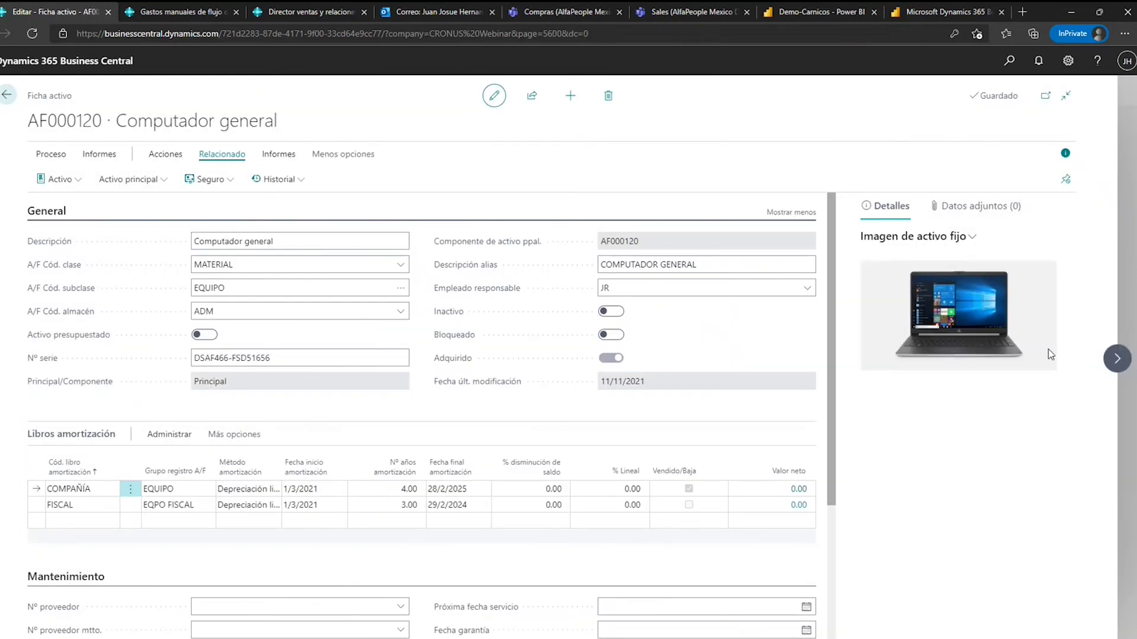
Advance to the Monitor asset card, check its Principal/Componente field, and return to the Computador general card.
{"action": "left_click", "coordinate": [1116, 359]}
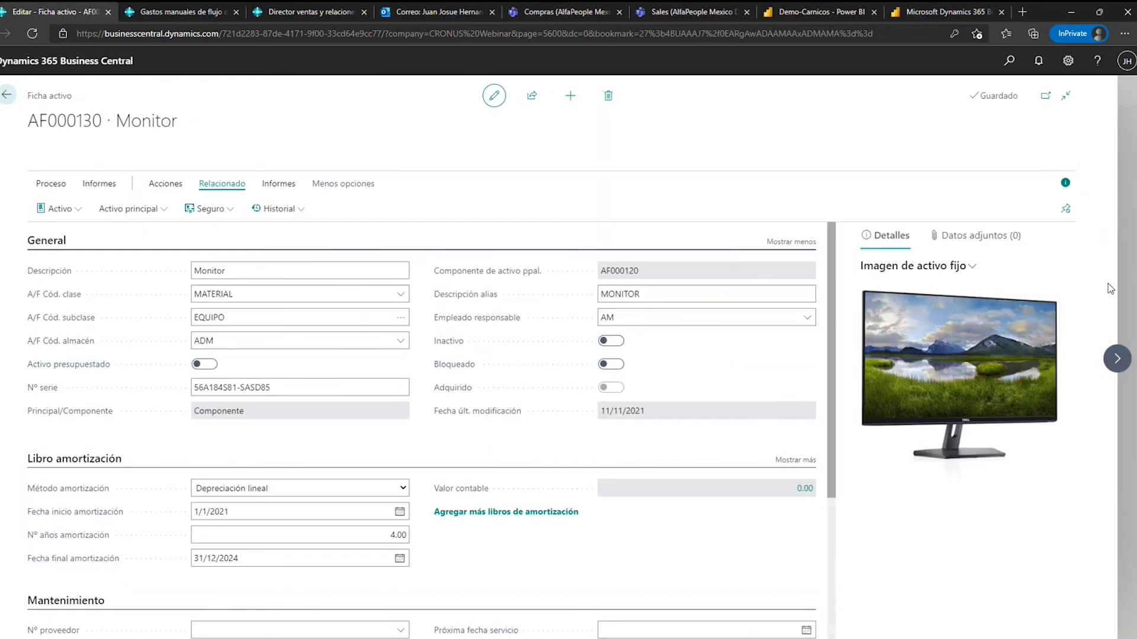
{"action": "left_click", "coordinate": [273, 415]}
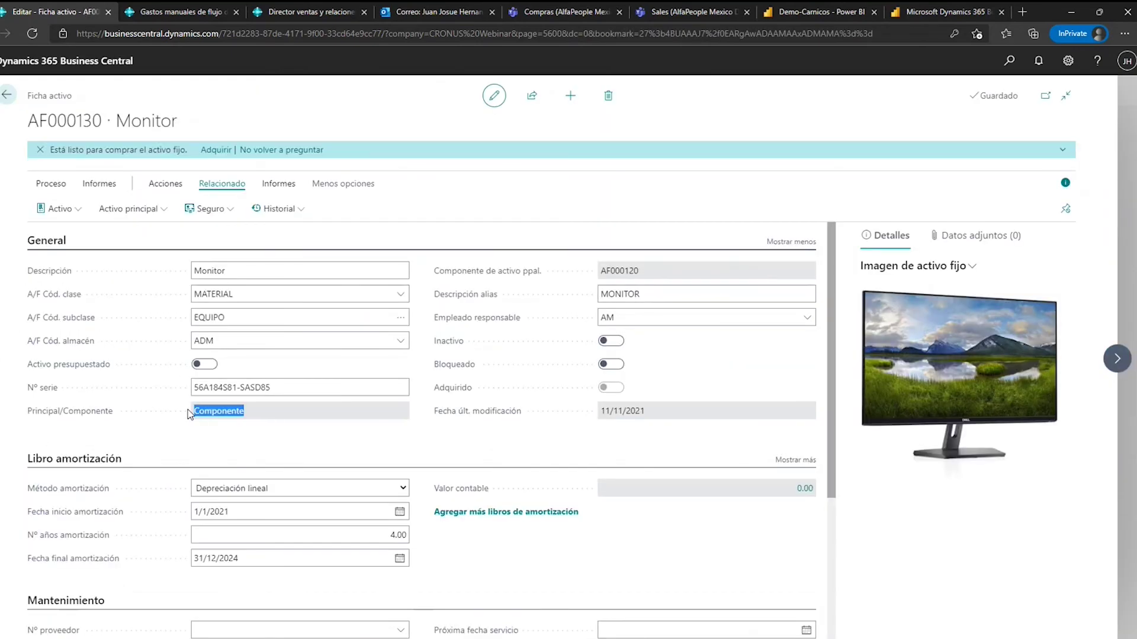
{"action": "left_click", "coordinate": [2, 358]}
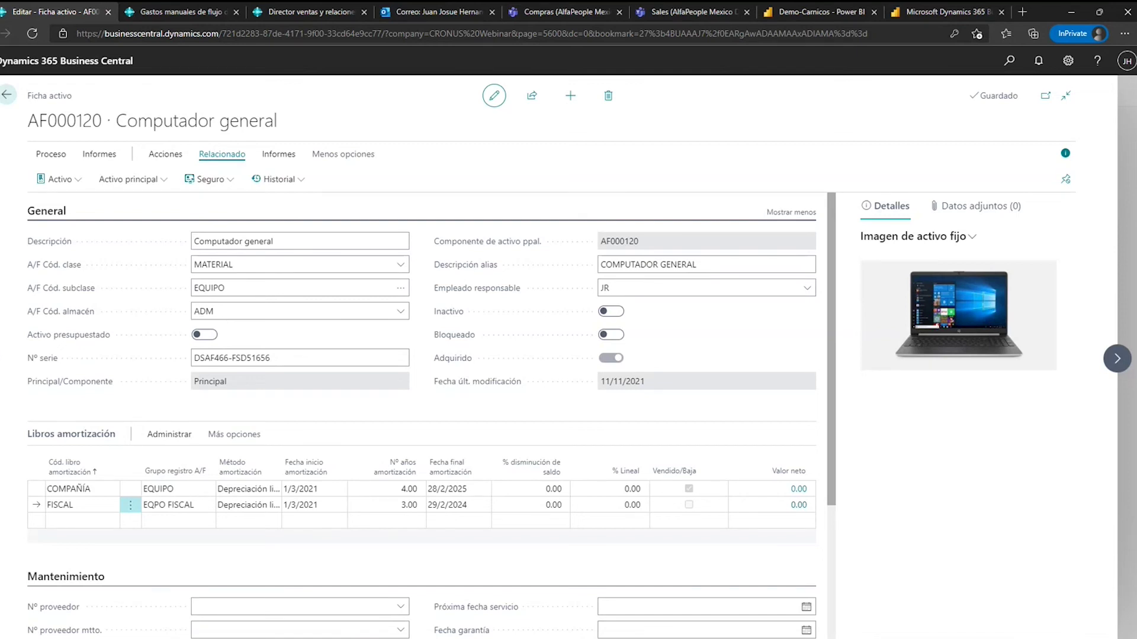
Compare the number of depreciation years in the COMPAÑÍA and FISCAL depreciation books.
{"action": "scroll", "coordinate": [178, 526], "scroll_direction": "down", "scroll_amount": 1}
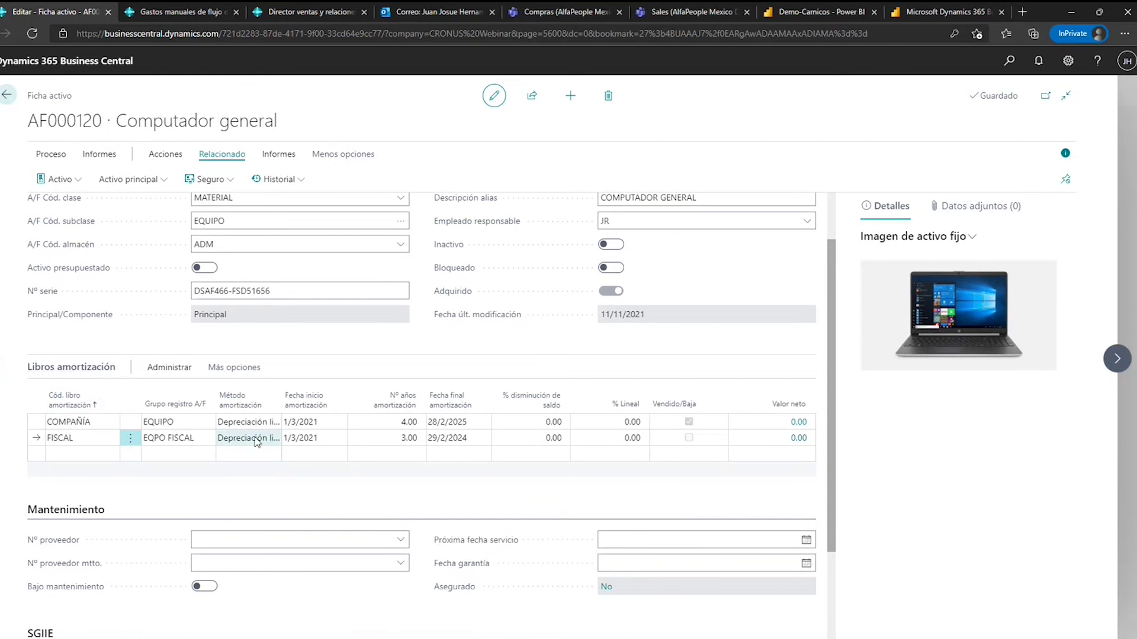
{"action": "left_click", "coordinate": [385, 421]}
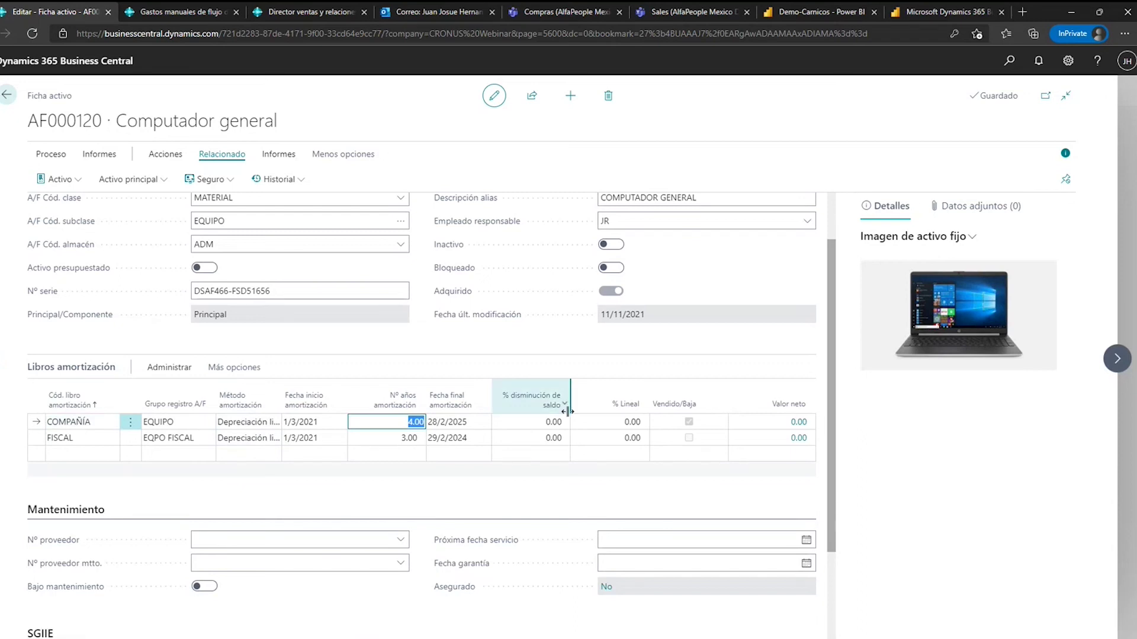
{"action": "left_click", "coordinate": [362, 436]}
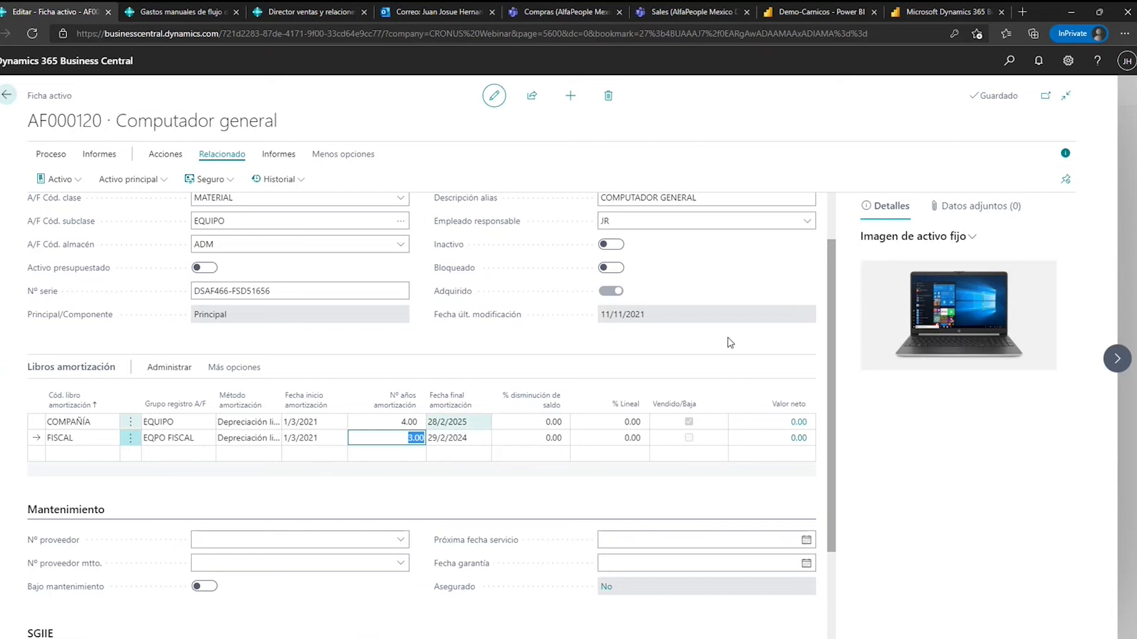
Open the full list of fixed asset posting groups for the FISCAL book, examine their accounts, and close it keeping EQPO FISCAL.
{"action": "left_click", "coordinate": [198, 440]}
{"action": "key", "text": "Up"}
{"action": "left_click", "coordinate": [181, 439]}
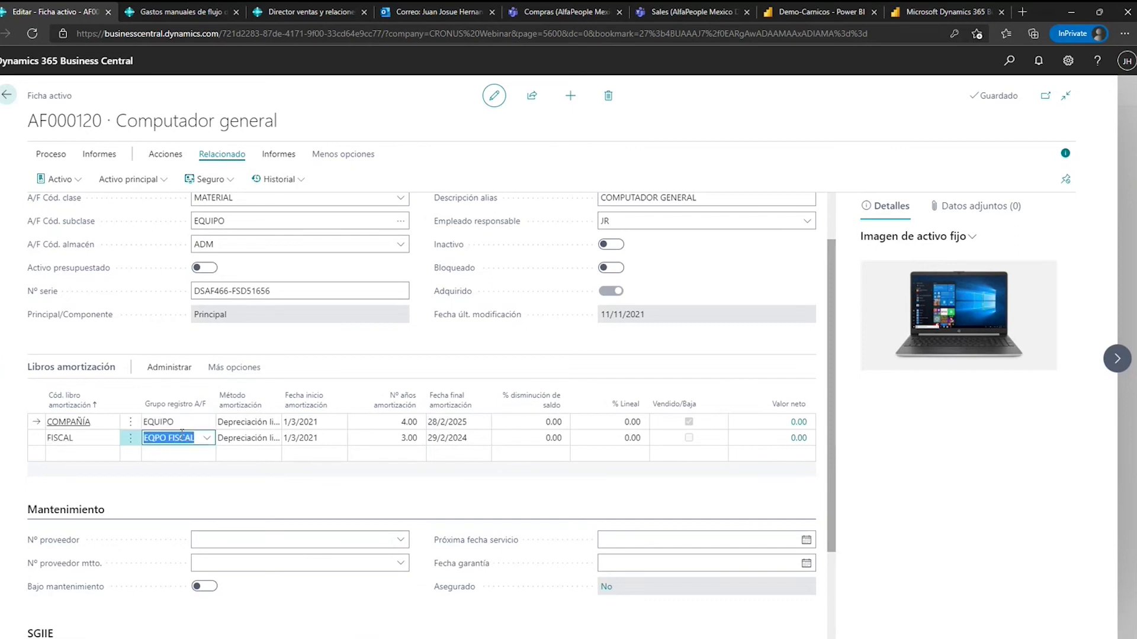
{"action": "left_click", "coordinate": [207, 439]}
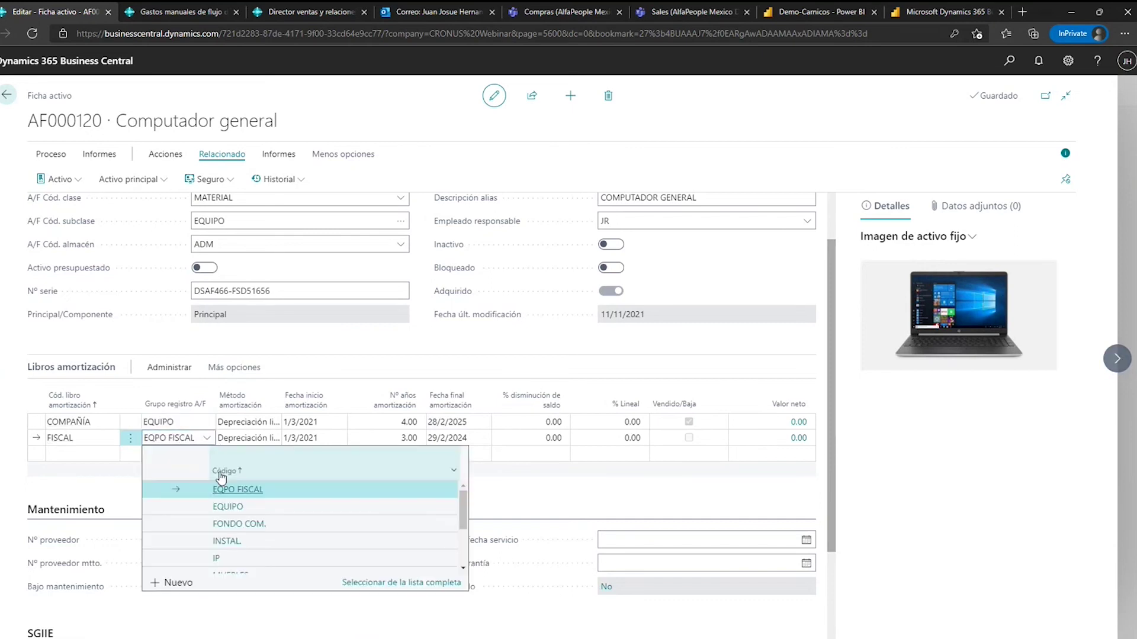
{"action": "left_click", "coordinate": [385, 585]}
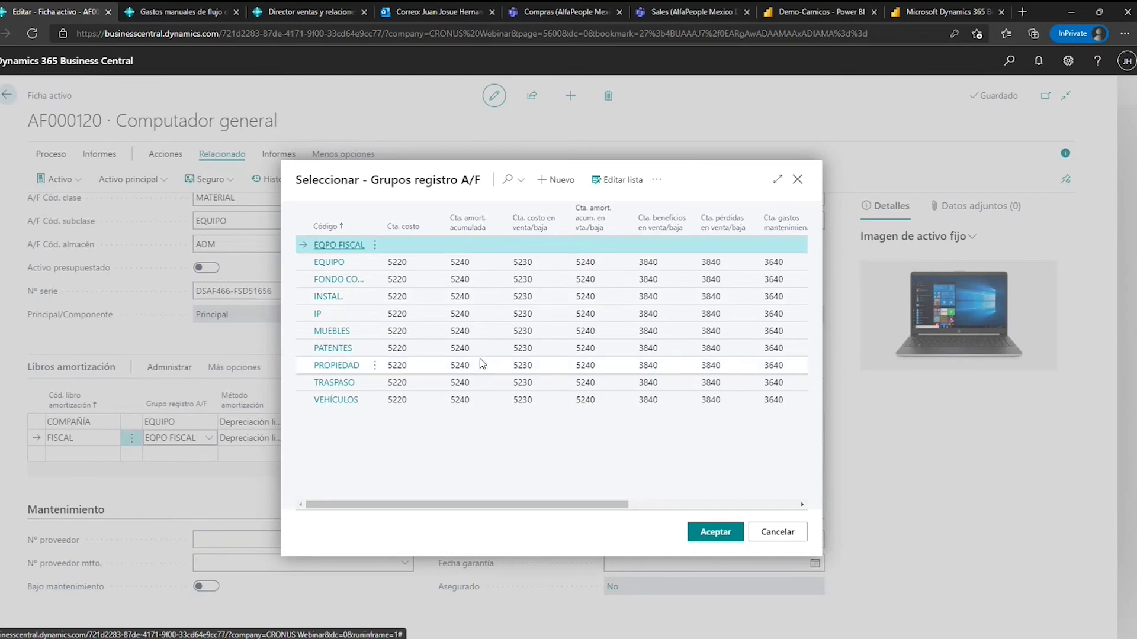
{"action": "key", "text": "Escape"}
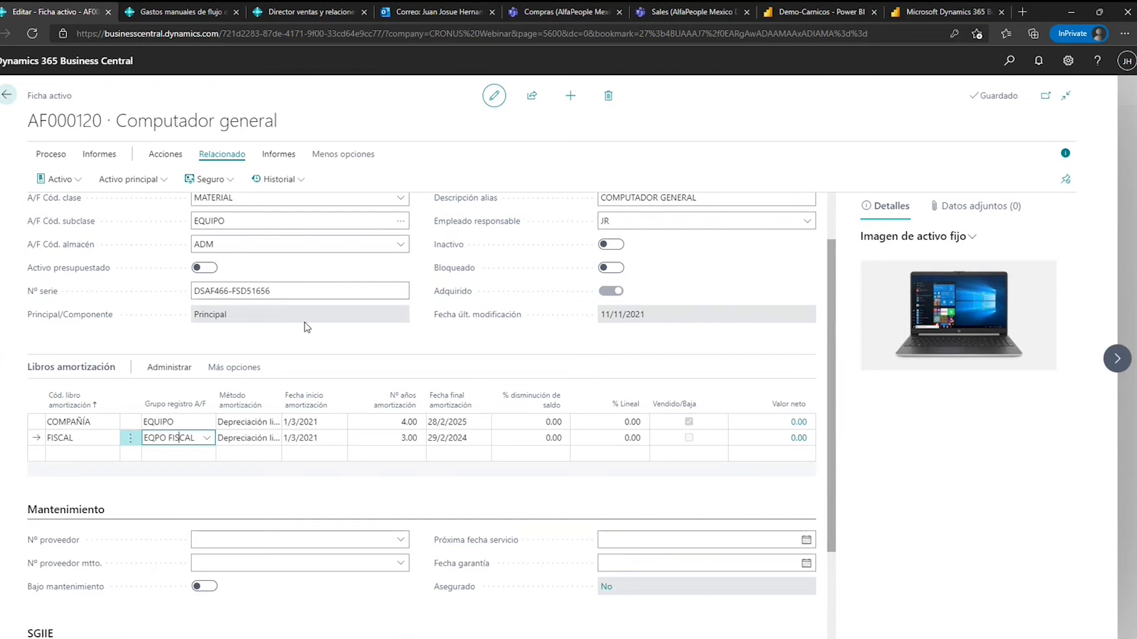
Return to the fixed assets list, open the Caterpillar electric forklift card, and collapse its Mantenimiento and Libro amortización sections.
{"action": "key", "text": "Escape"}
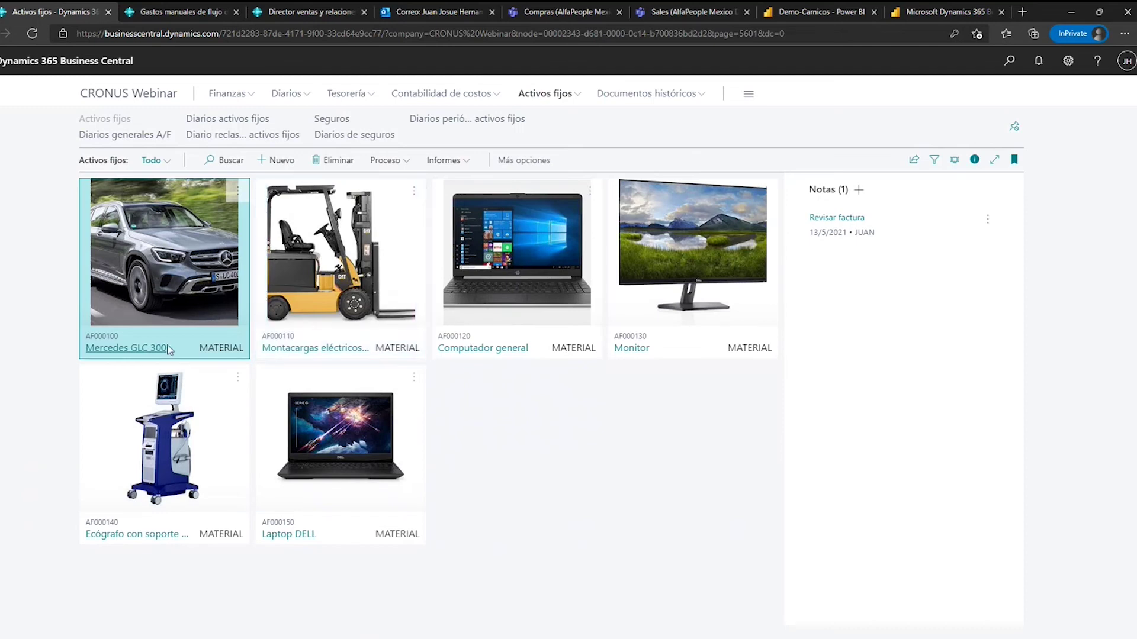
{"action": "left_click", "coordinate": [330, 351]}
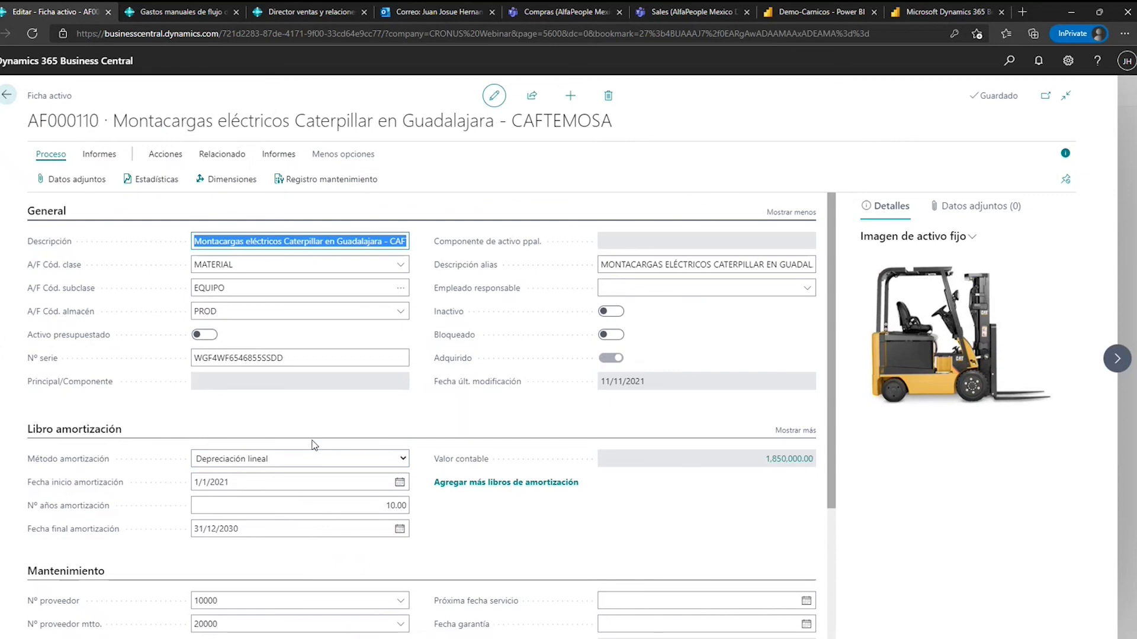
{"action": "scroll", "coordinate": [314, 445], "scroll_direction": "down", "scroll_amount": 3}
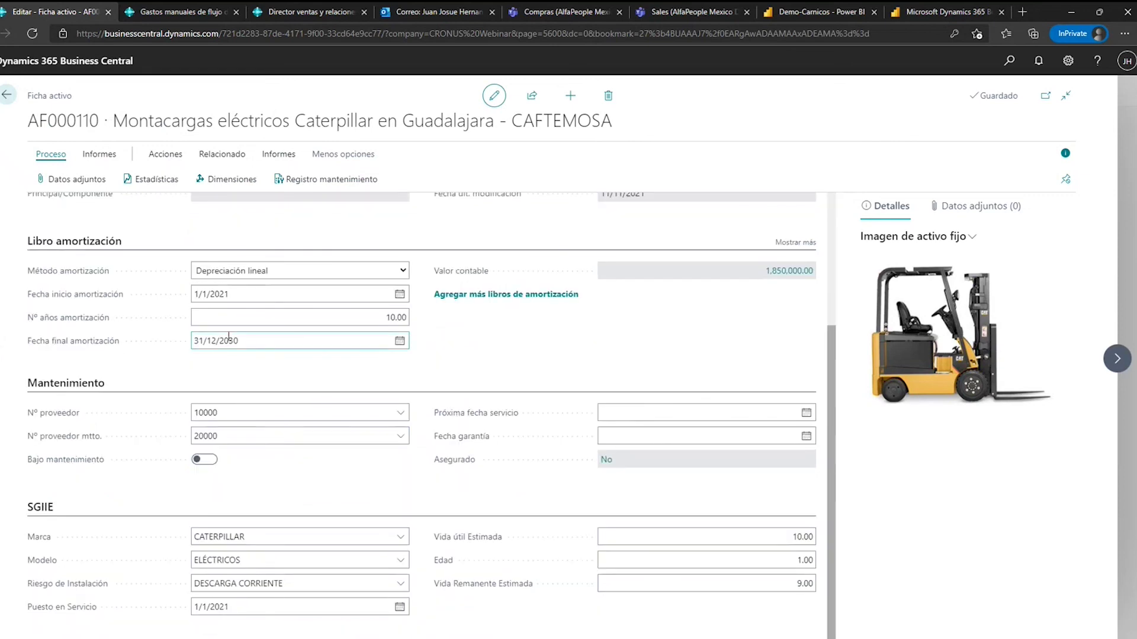
{"action": "left_click", "coordinate": [87, 386]}
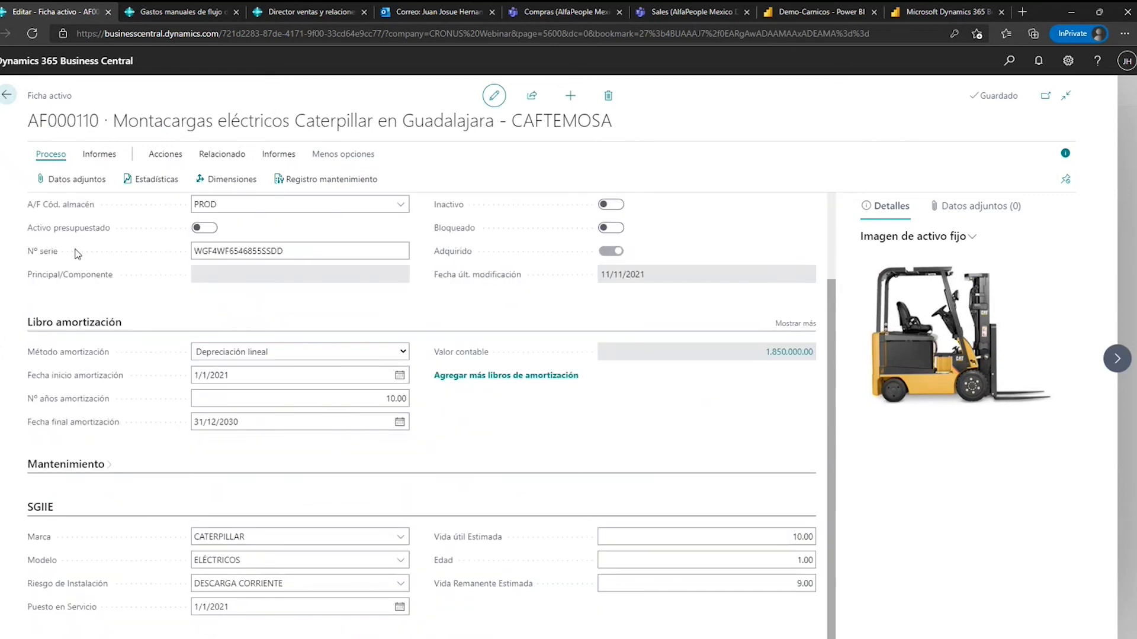
{"action": "left_click", "coordinate": [87, 323]}
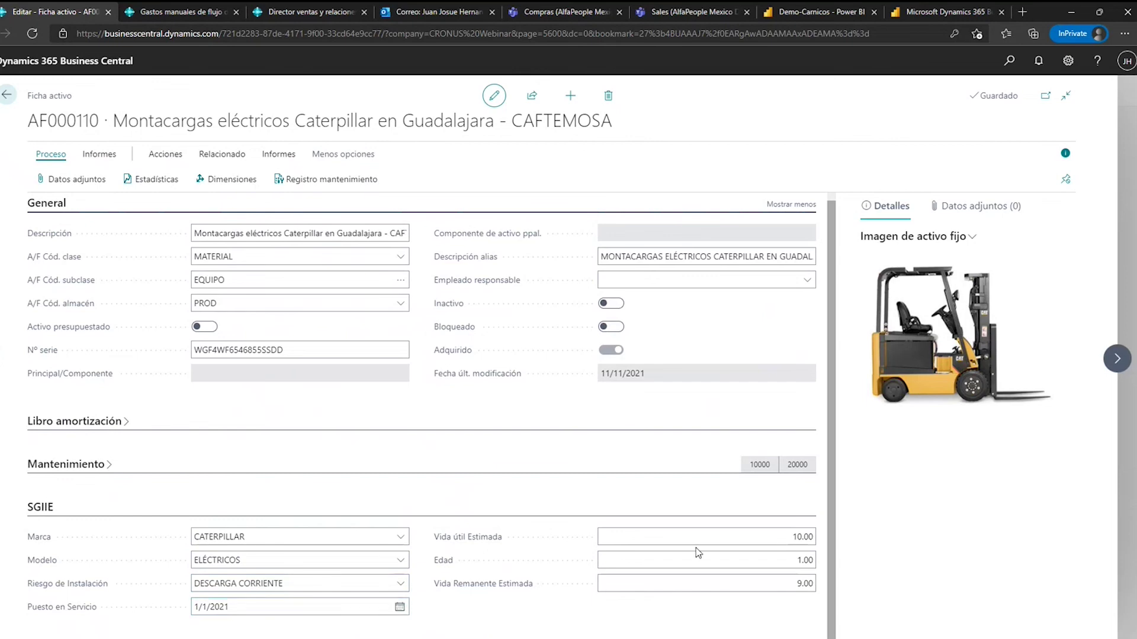
Review the forklift's estimated useful life, age and estimated remaining life in the SGIIE section.
{"action": "left_click", "coordinate": [717, 538]}
{"action": "left_click", "coordinate": [754, 554]}
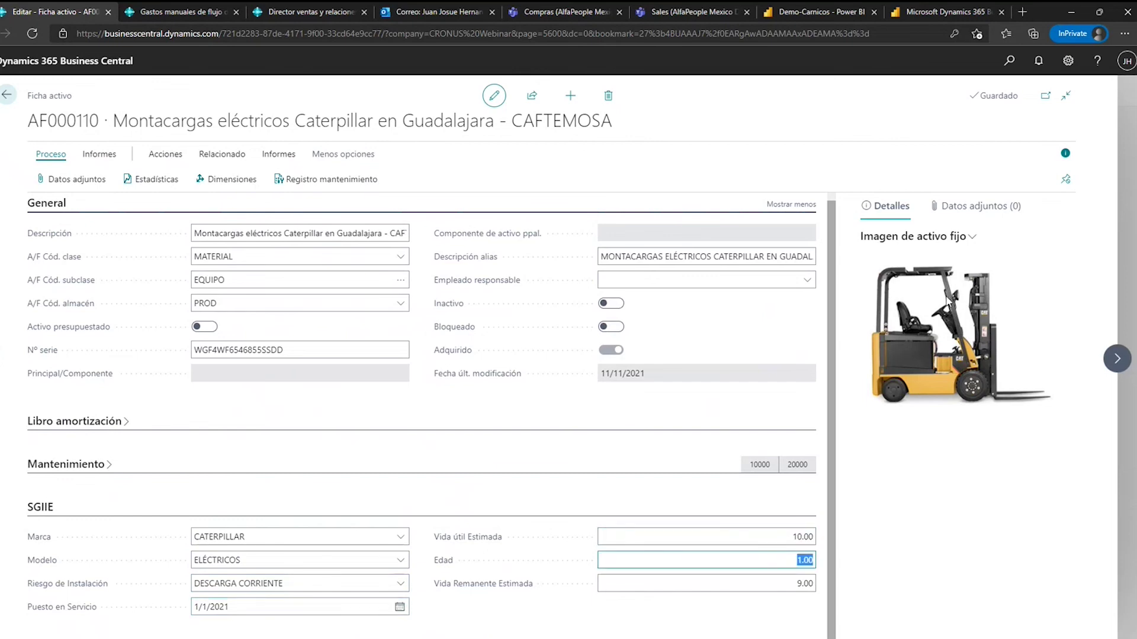
{"action": "left_click", "coordinate": [797, 583]}
{"action": "left_click", "coordinate": [734, 511]}
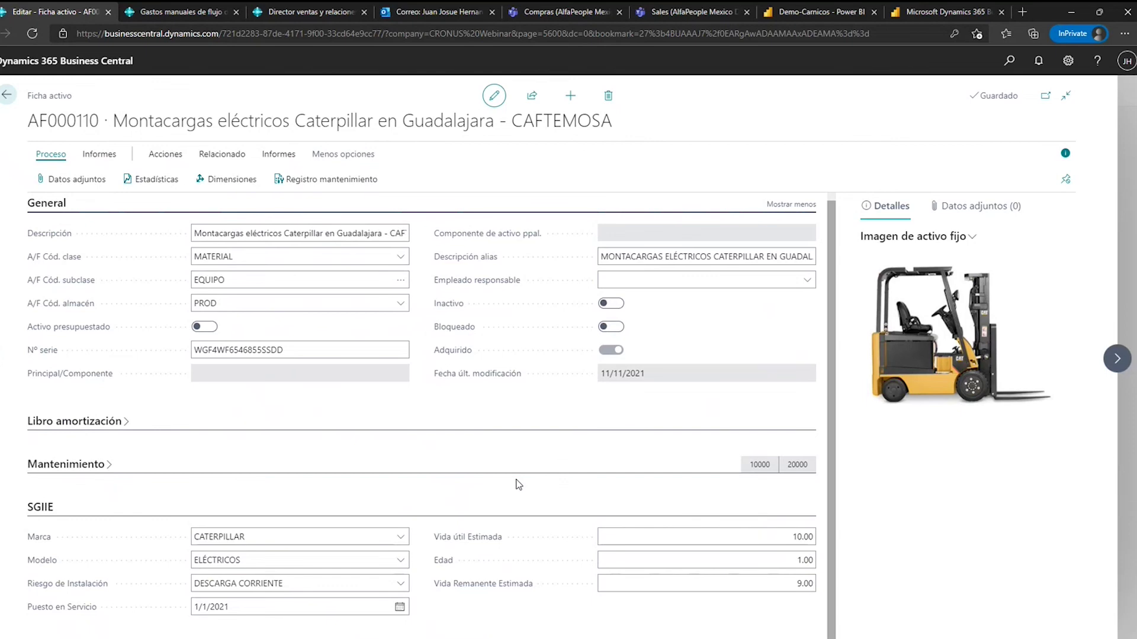
From the fixed assets list, calculate depreciation for the COMPAÑÍA book with posting date 31/5/2022 and open the resulting journal.
{"action": "scroll", "coordinate": [53, 166], "scroll_direction": "up", "scroll_amount": 1}
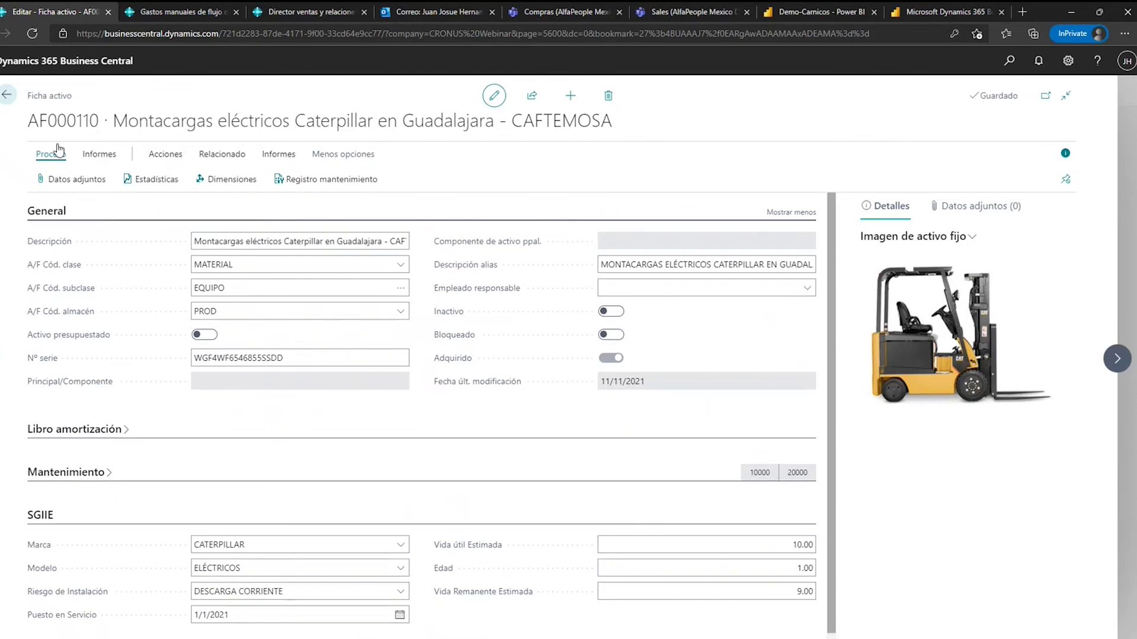
{"action": "left_click", "coordinate": [7, 95]}
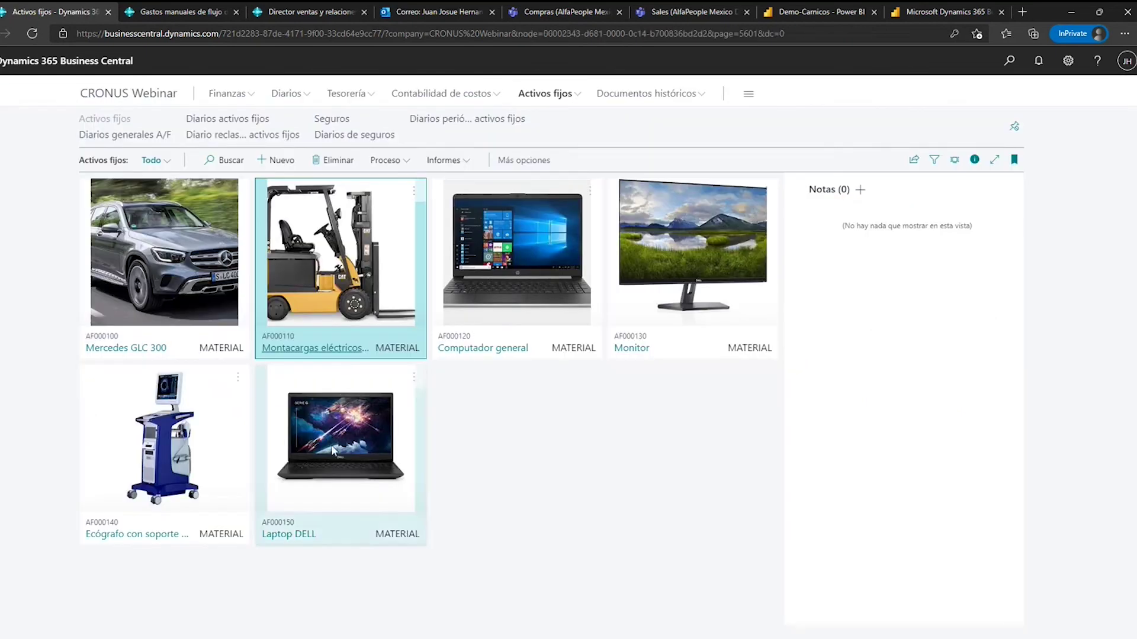
{"action": "left_click", "coordinate": [385, 160]}
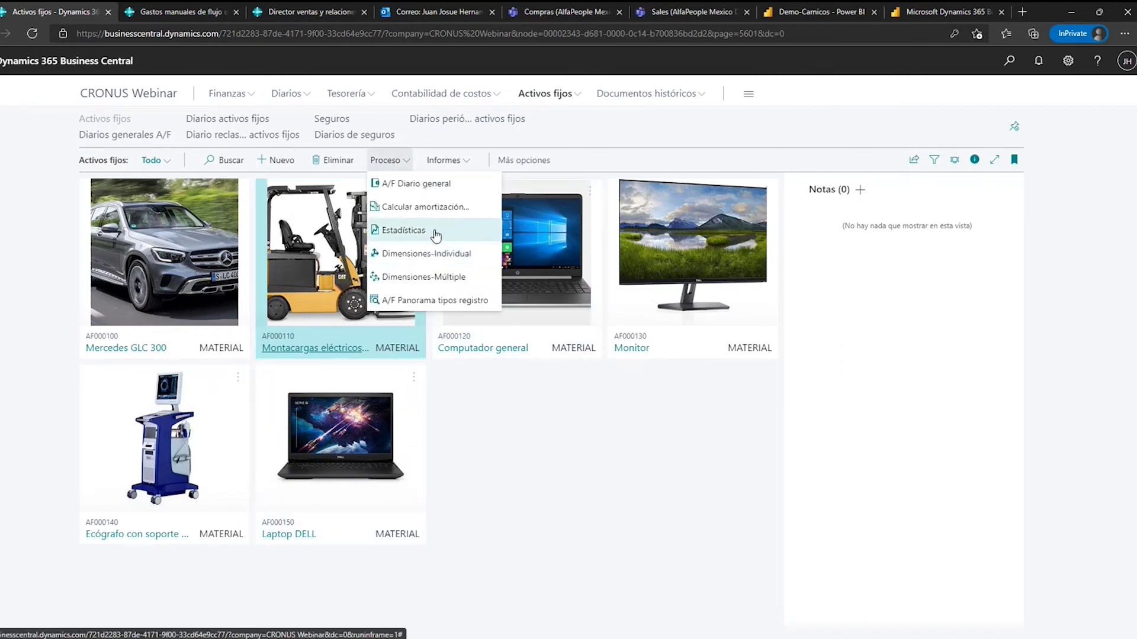
{"action": "left_click", "coordinate": [435, 207]}
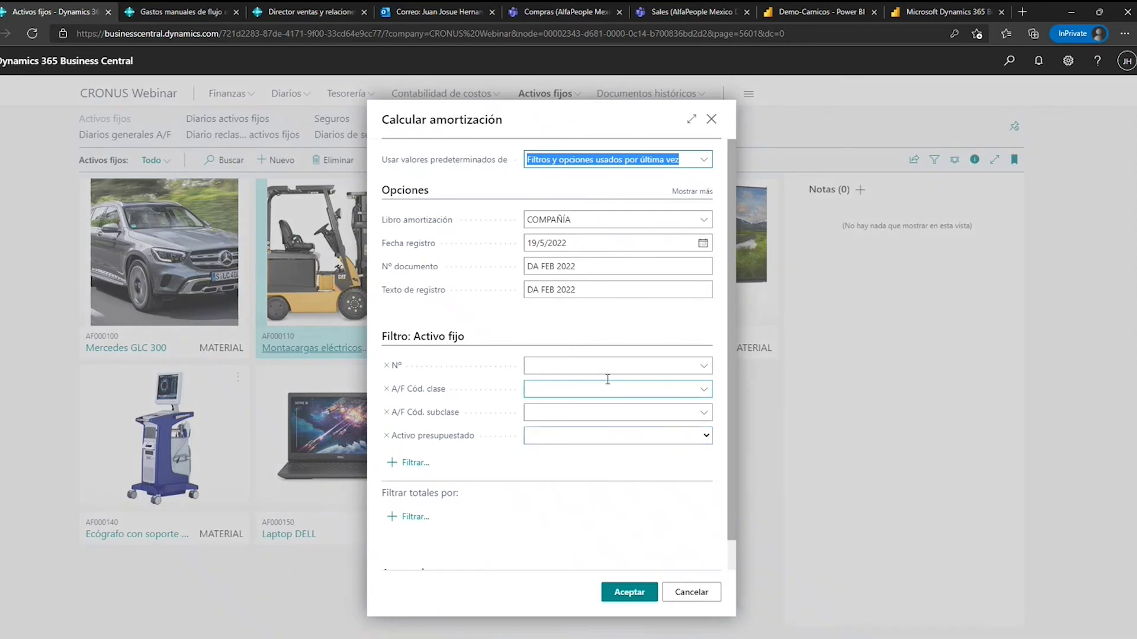
{"action": "left_click", "coordinate": [582, 243]}
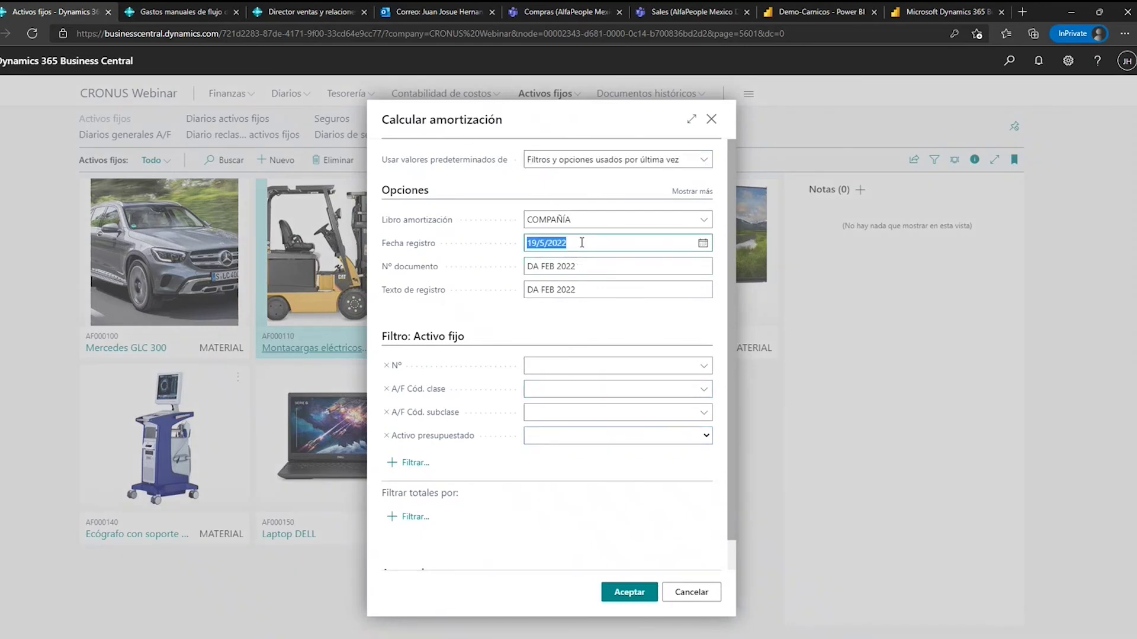
{"action": "type", "text": "31/5/2022"}
{"action": "key", "text": "Tab"}
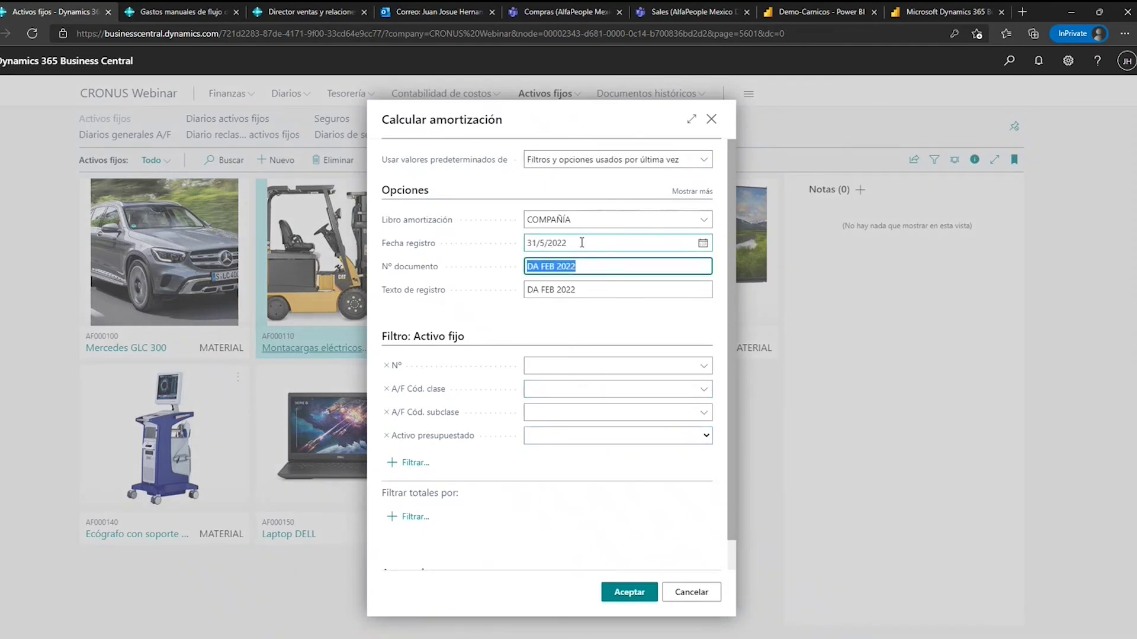
{"action": "left_click", "coordinate": [630, 592]}
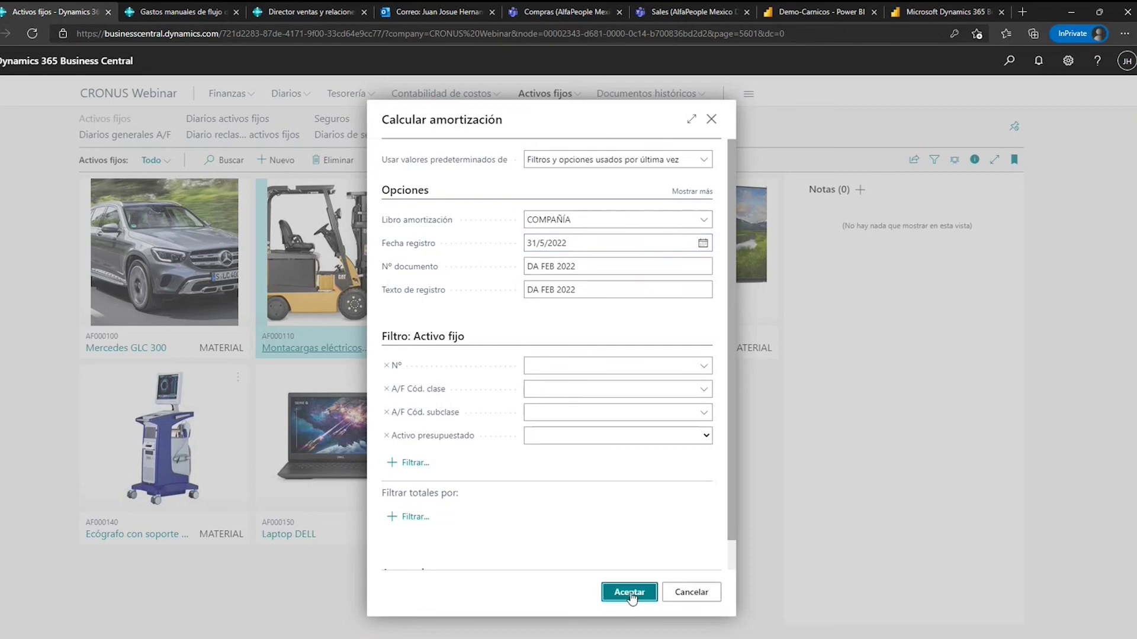
{"action": "left_click", "coordinate": [603, 396]}
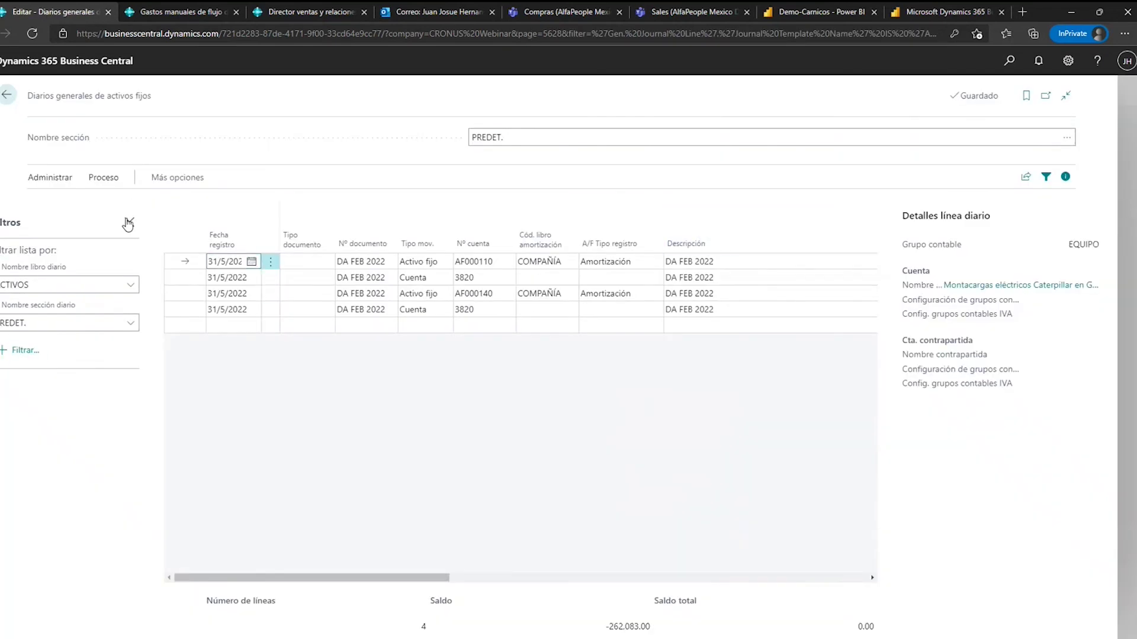
Hide the journal's filter pane and review the amounts and depreciation days on the generated depreciation lines.
{"action": "left_click", "coordinate": [128, 224]}
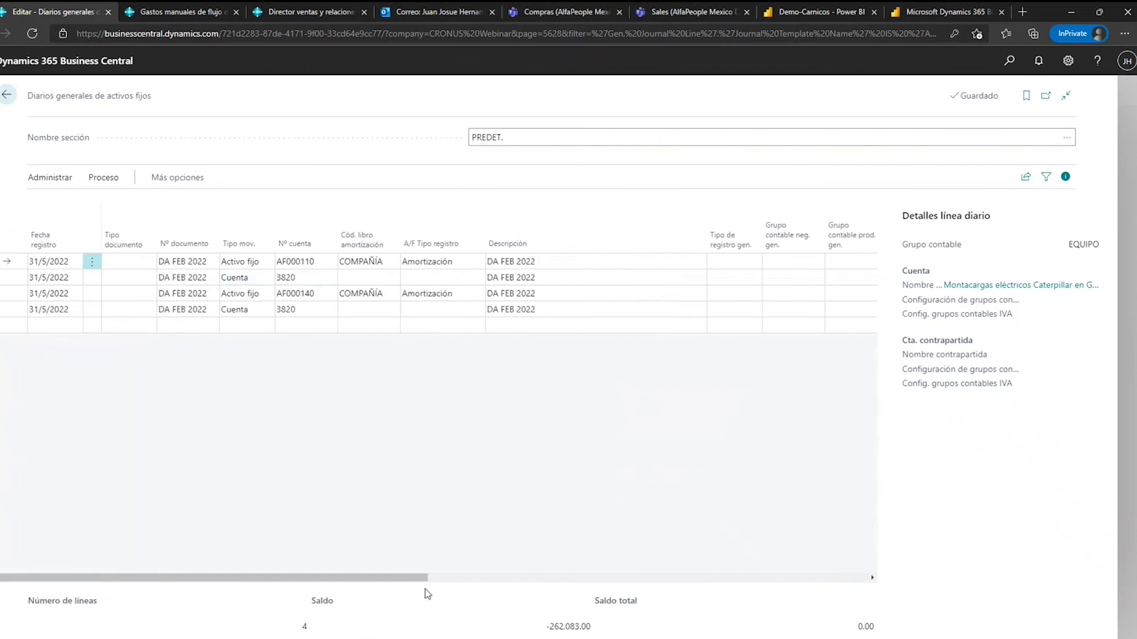
{"action": "left_click_drag", "start_coordinate": [424, 583], "coordinate": [438, 580]}
{"action": "left_click_drag", "start_coordinate": [454, 579], "coordinate": [458, 579]}
{"action": "left_click_drag", "start_coordinate": [360, 584], "coordinate": [619, 573]}
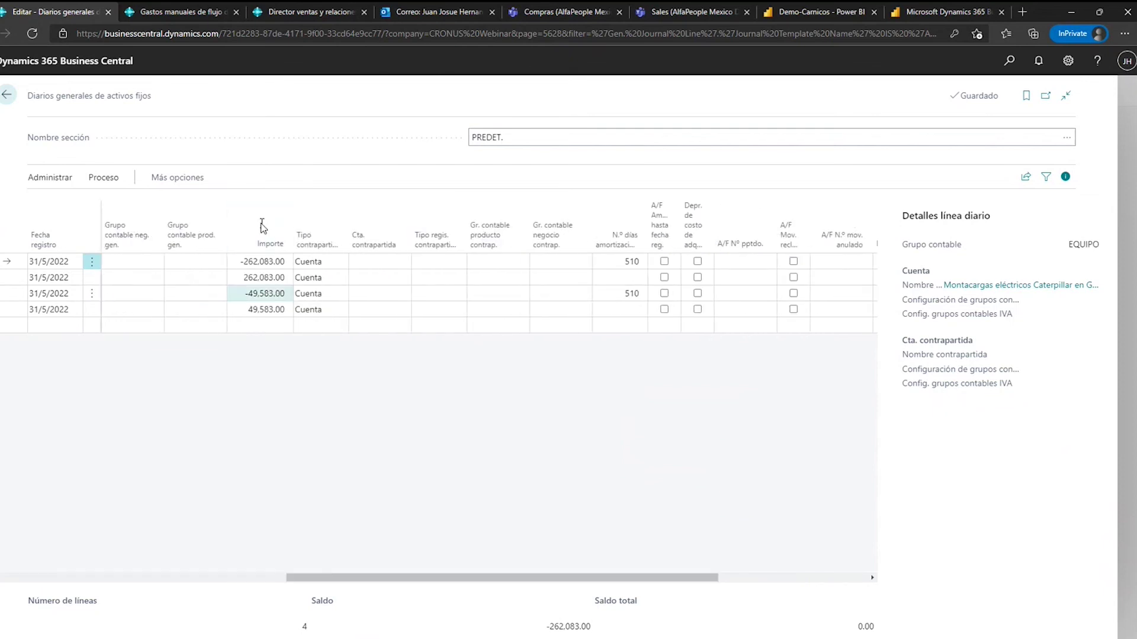
{"action": "left_click_drag", "start_coordinate": [385, 581], "coordinate": [165, 580]}
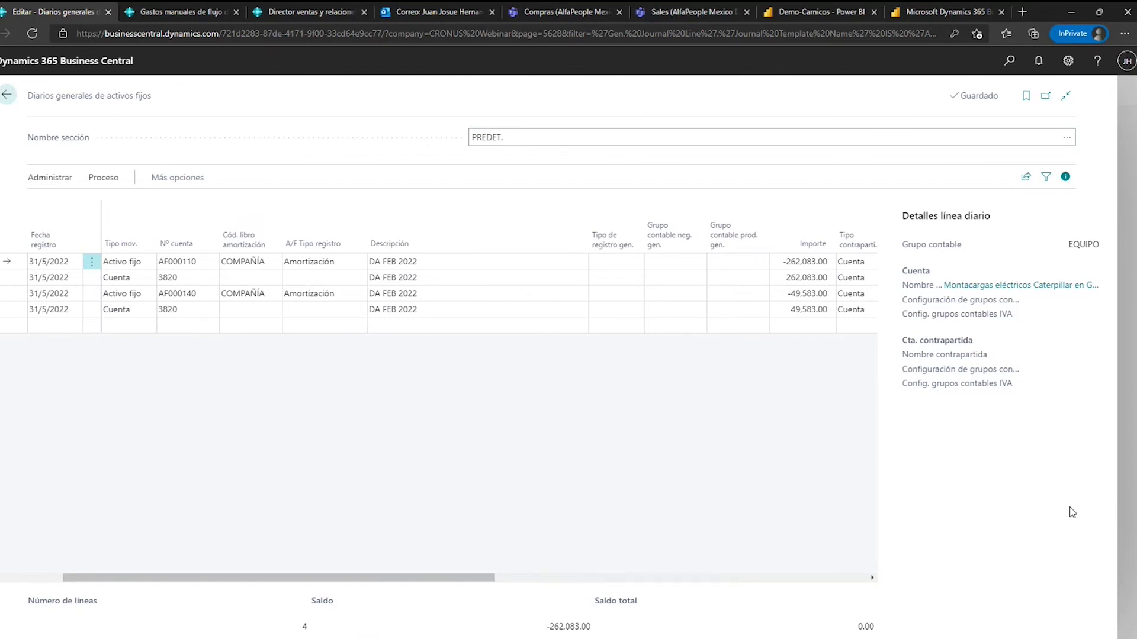
Leave the journal and open the card of account 10100 Banco from the chart of accounts.
{"action": "left_click", "coordinate": [6, 95]}
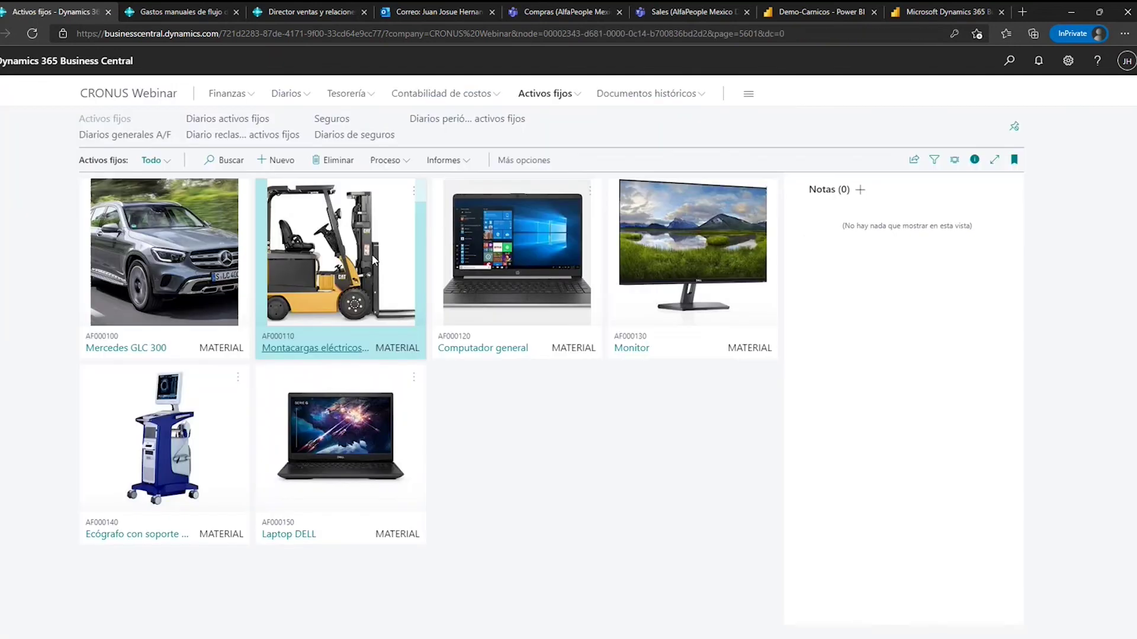
{"action": "left_click", "coordinate": [227, 95]}
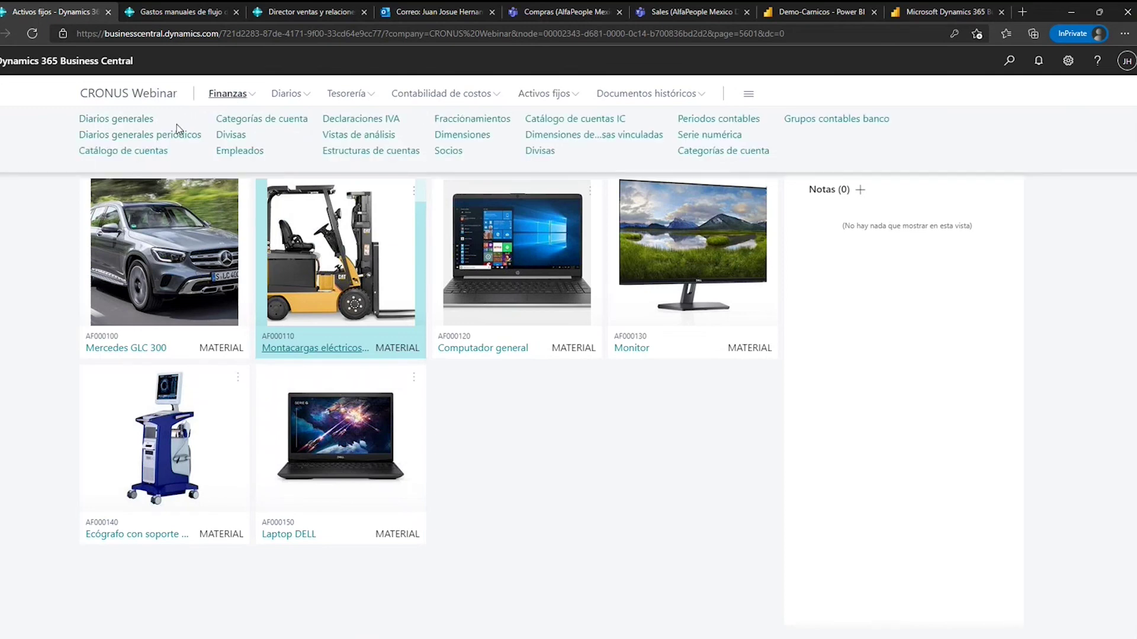
{"action": "left_click", "coordinate": [143, 152]}
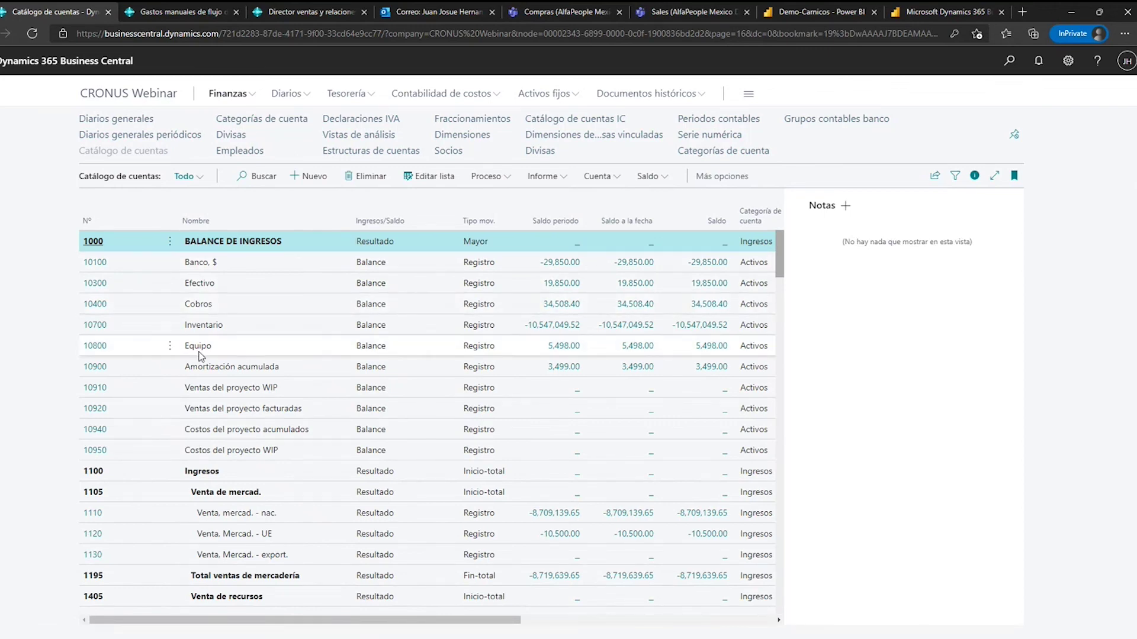
{"action": "scroll", "coordinate": [137, 296], "scroll_direction": "down", "scroll_amount": 3}
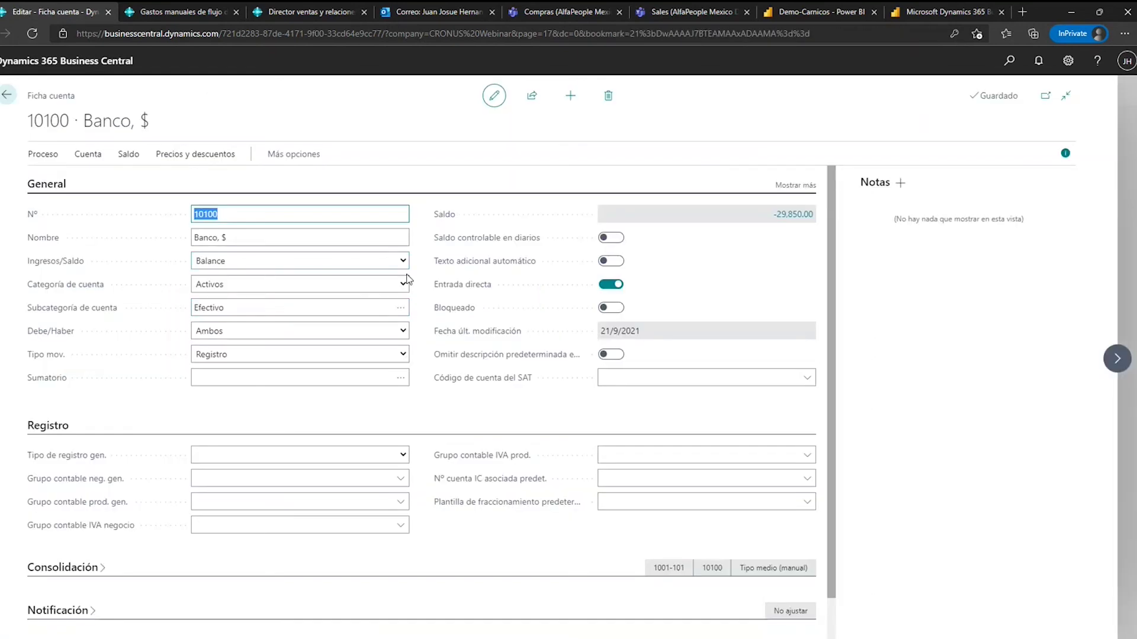
Review the bank account's Ingresos/Saldo setting, account category options and available subcategories, keeping Balance, Activos and Efectivo.
{"action": "left_click", "coordinate": [403, 261]}
{"action": "left_click", "coordinate": [413, 291]}
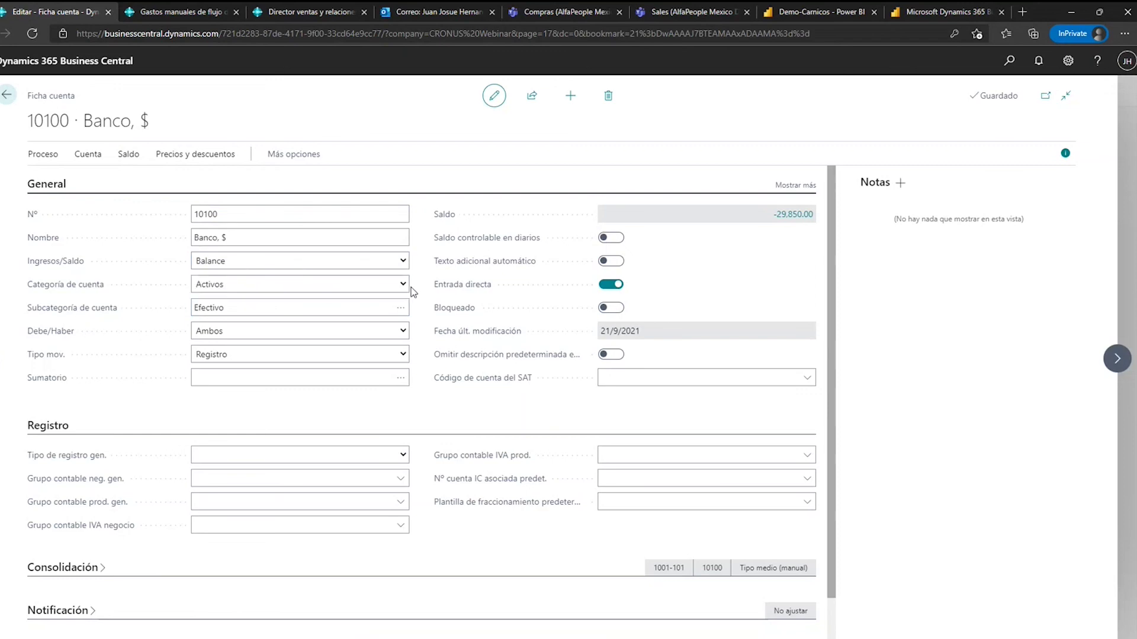
{"action": "left_click", "coordinate": [404, 285]}
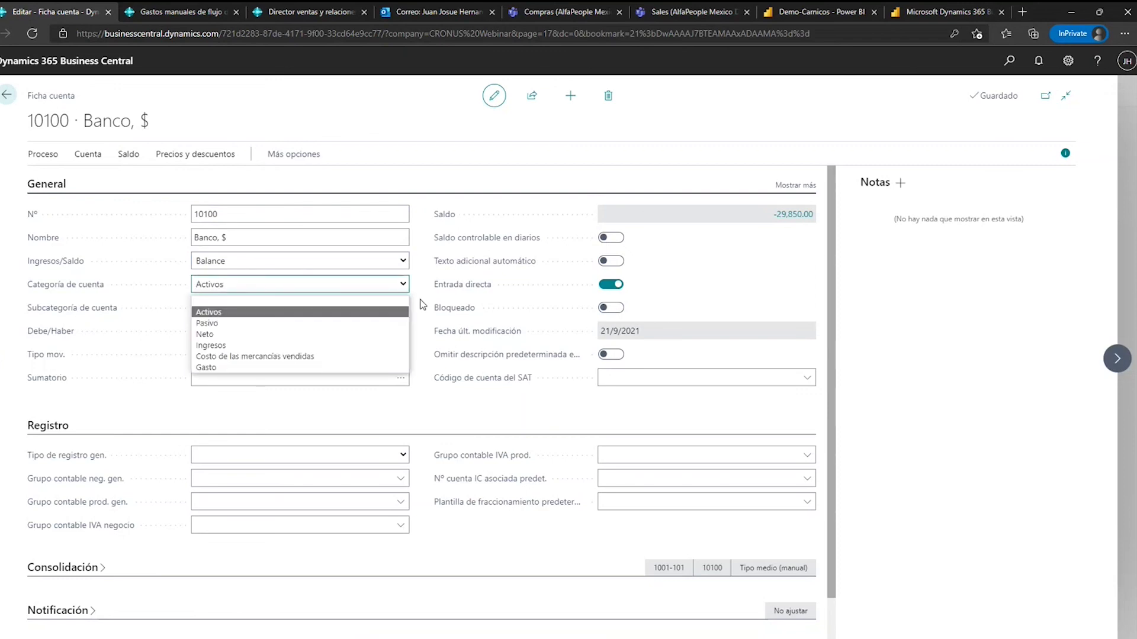
{"action": "left_click", "coordinate": [406, 312]}
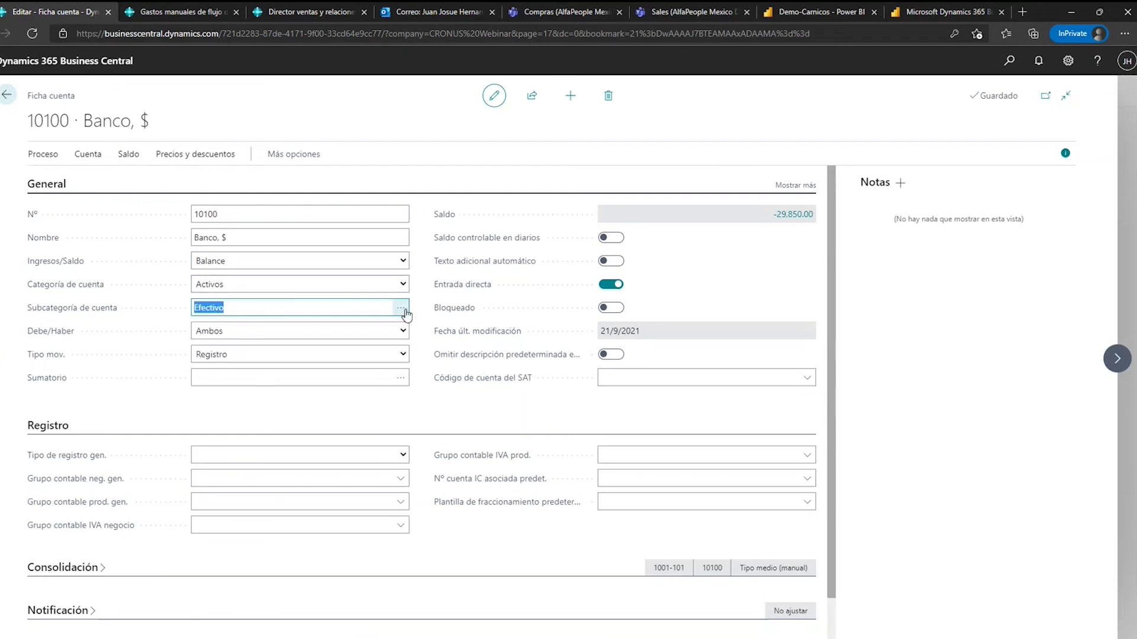
{"action": "left_click", "coordinate": [402, 309]}
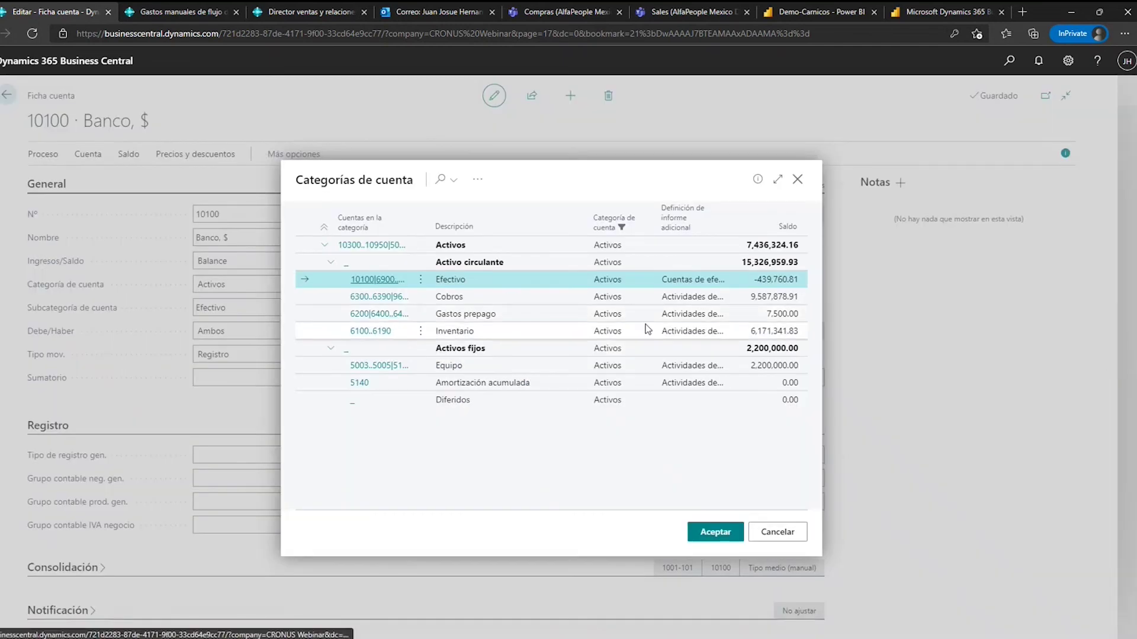
{"action": "key", "text": "Escape"}
Expand the Consolidación section of the bank account card and compare its debit and credit consolidation accounts with the account number.
{"action": "scroll", "coordinate": [289, 434], "scroll_direction": "down", "scroll_amount": 1}
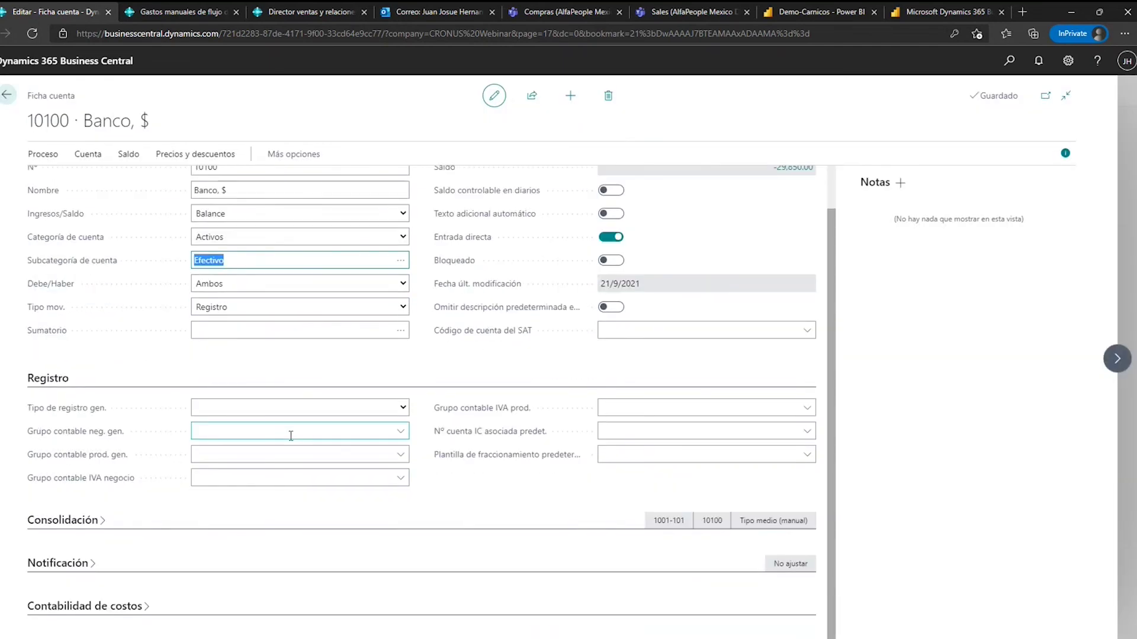
{"action": "left_click", "coordinate": [77, 525]}
{"action": "scroll", "coordinate": [249, 476], "scroll_direction": "down", "scroll_amount": 1}
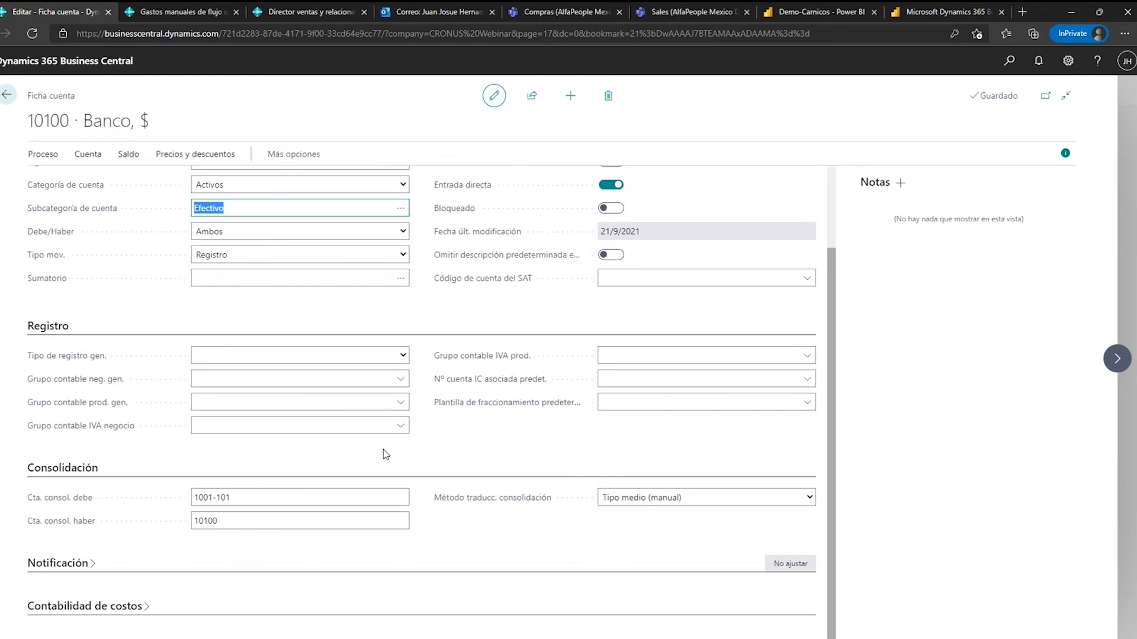
{"action": "left_click", "coordinate": [247, 499]}
{"action": "left_click", "coordinate": [241, 520]}
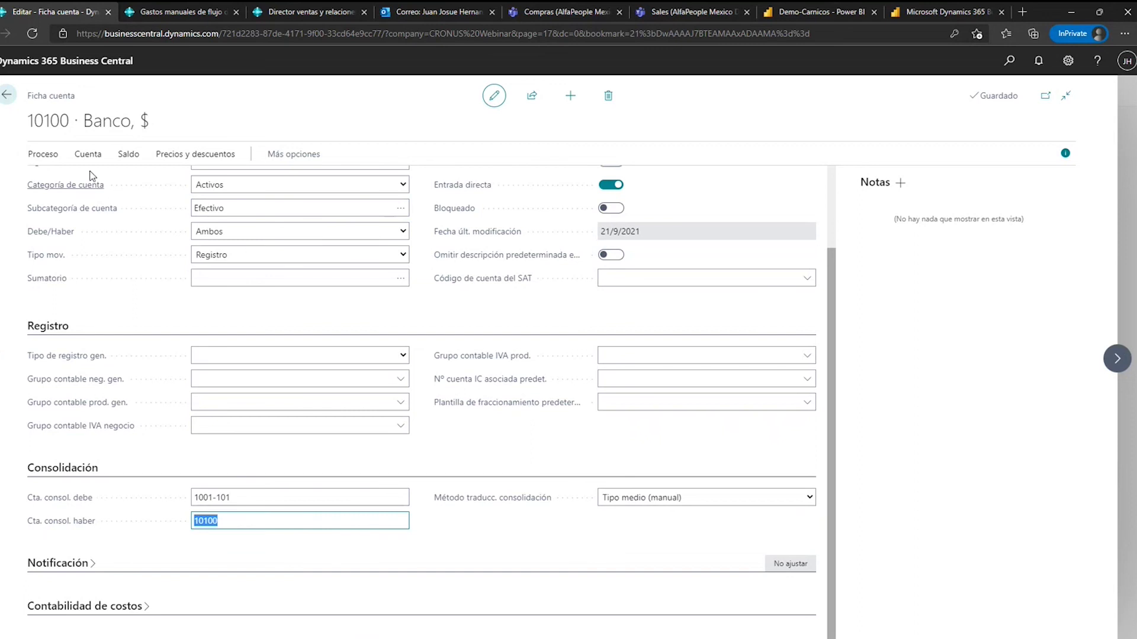
{"action": "double_click", "coordinate": [38, 124]}
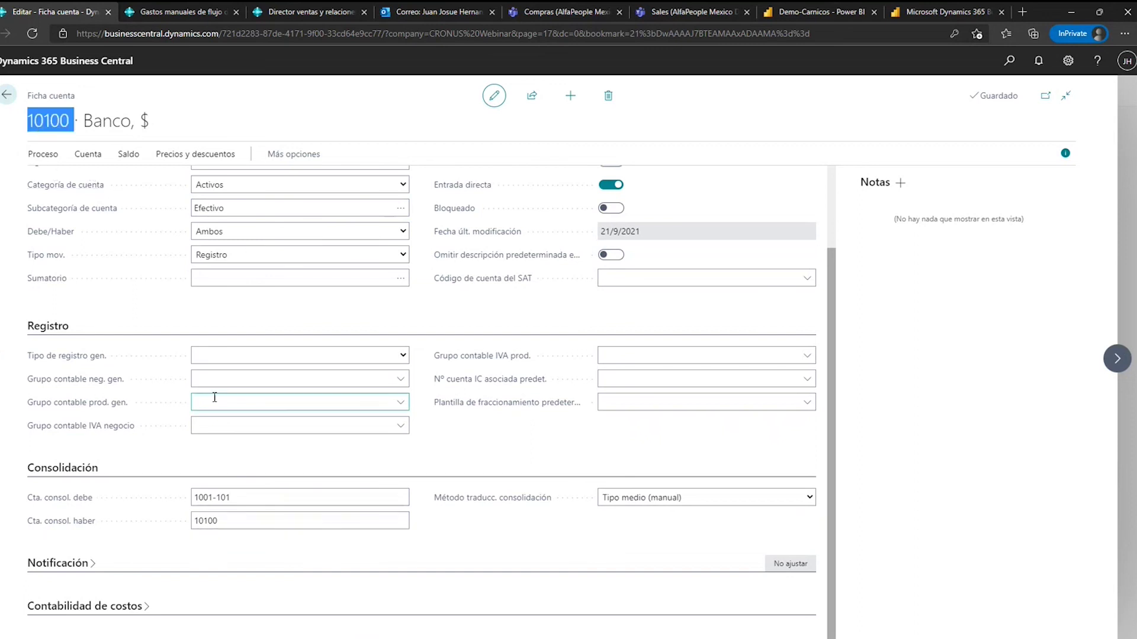
{"action": "left_click", "coordinate": [234, 521]}
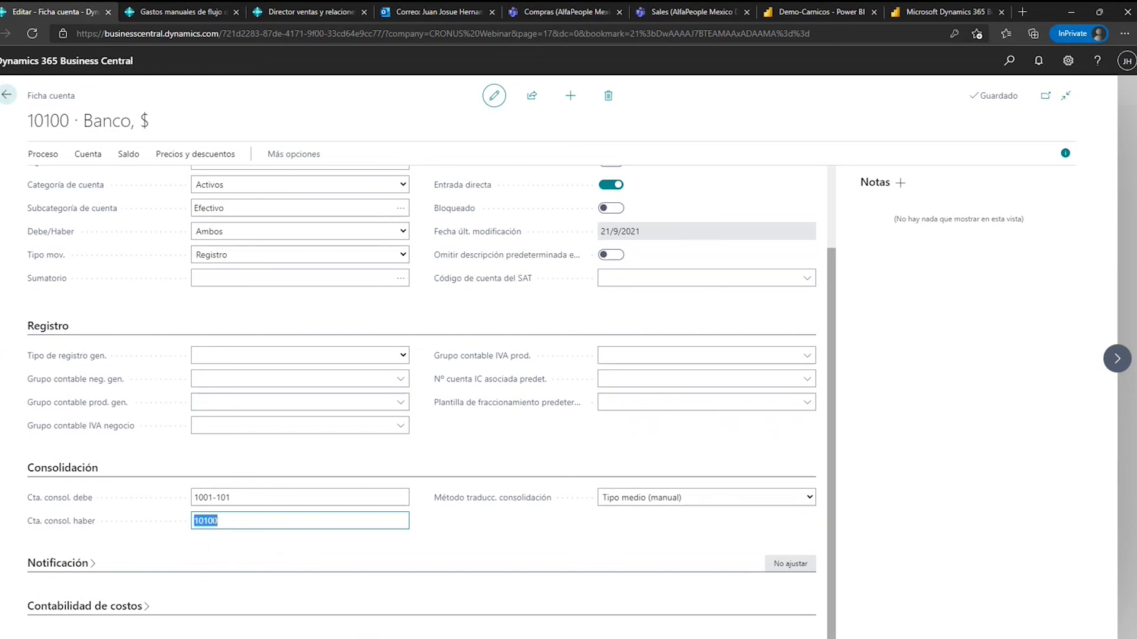
{"action": "left_click", "coordinate": [241, 497]}
{"action": "left_click", "coordinate": [245, 497]}
{"action": "left_click_drag", "start_coordinate": [250, 496], "coordinate": [168, 502]}
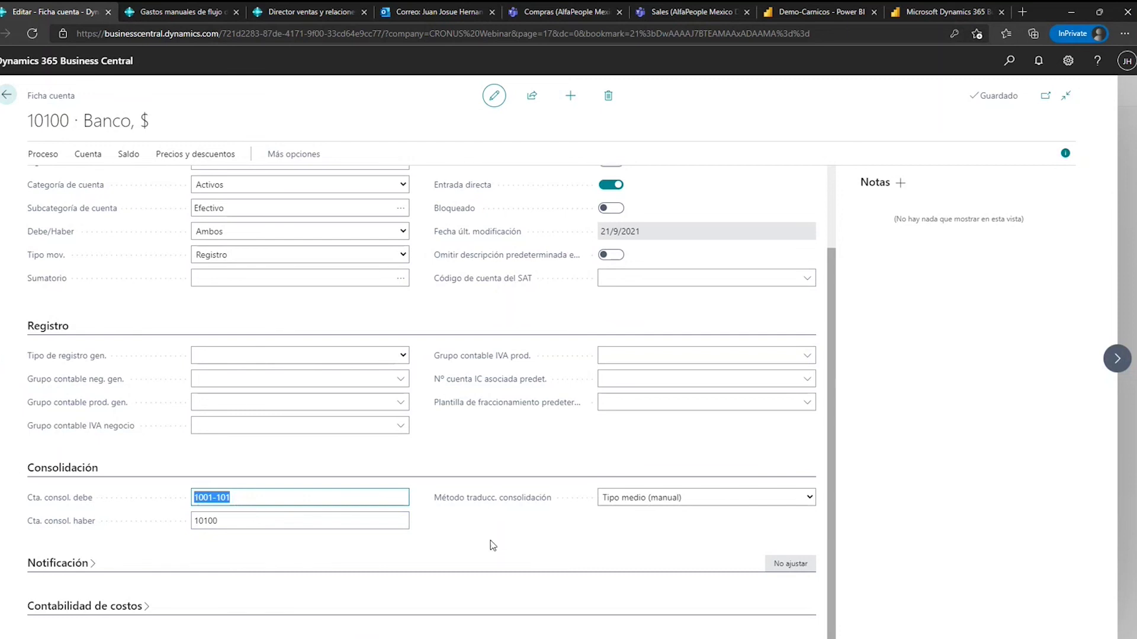
Look through the consolidation translation method options and keep Tipo medio (manual).
{"action": "left_click", "coordinate": [809, 498]}
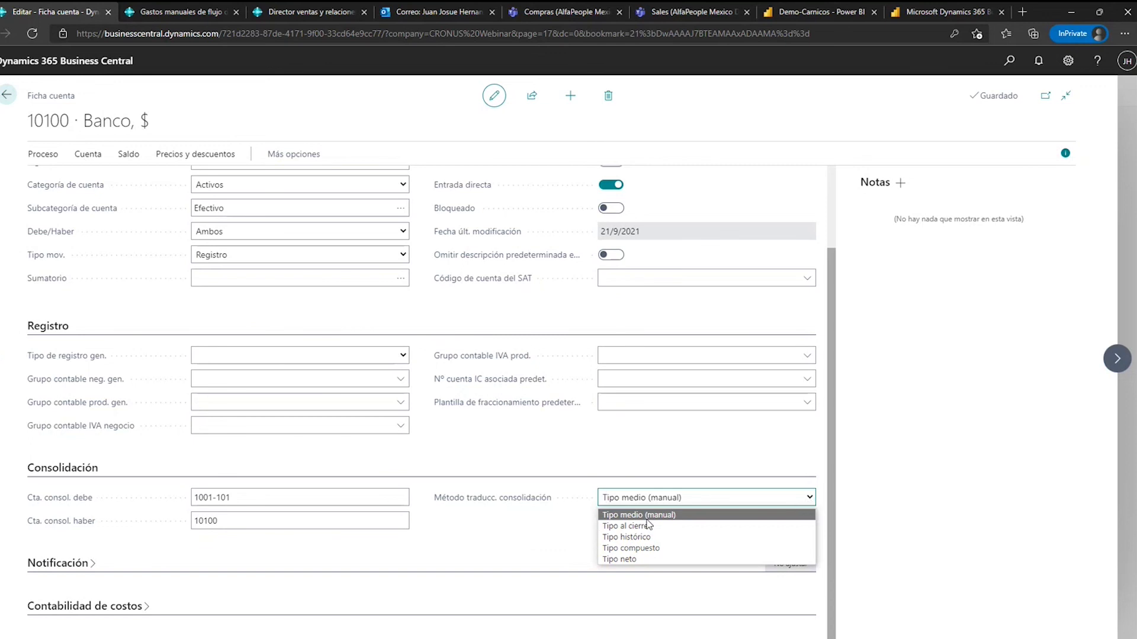
{"action": "key", "text": "Down"}
{"action": "key", "text": "Down"}
{"action": "key", "text": "Down"}
{"action": "key", "text": "Escape"}
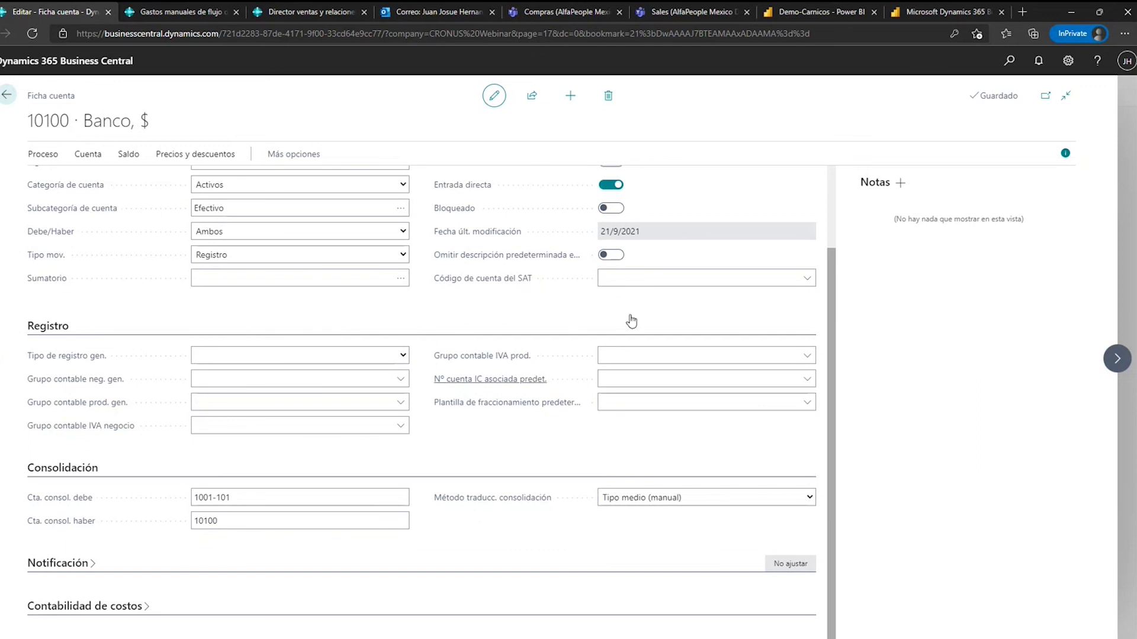
Leave the bank account card and open the USD currency card from the currencies list.
{"action": "scroll", "coordinate": [467, 408], "scroll_direction": "up", "scroll_amount": 2}
{"action": "scroll", "coordinate": [464, 403], "scroll_direction": "up", "scroll_amount": 1}
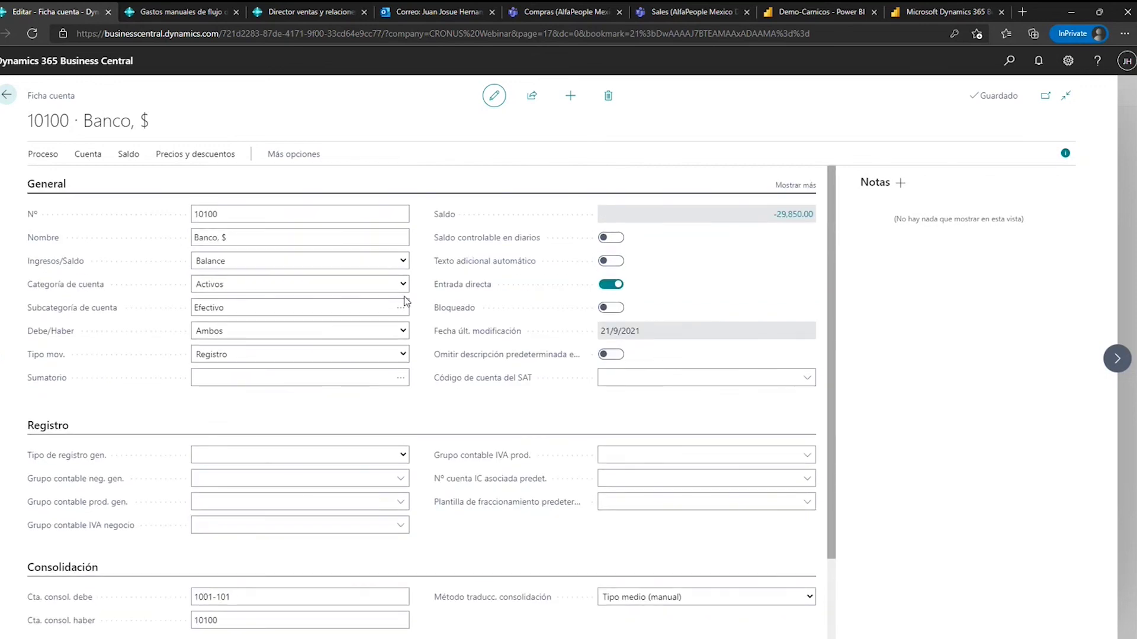
{"action": "left_click", "coordinate": [6, 94]}
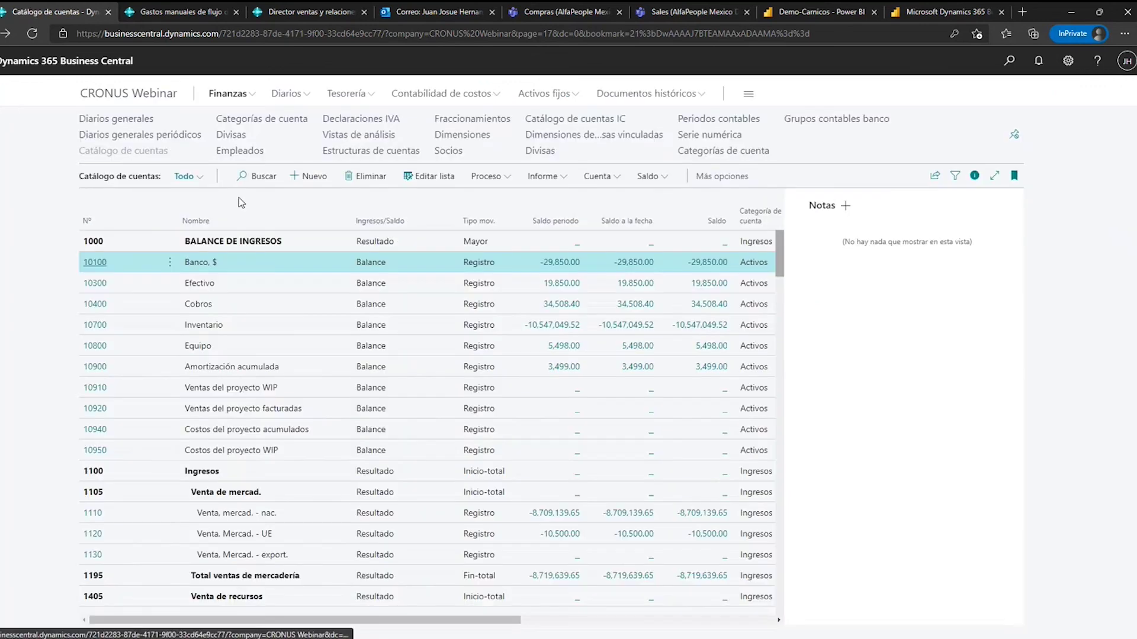
{"action": "left_click", "coordinate": [232, 135]}
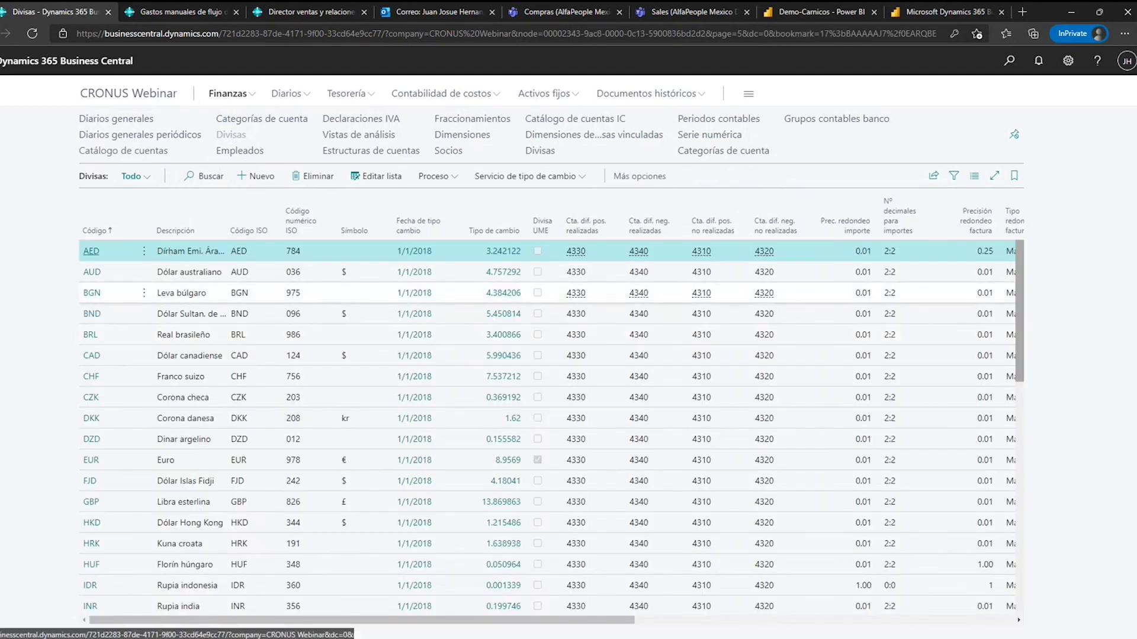
{"action": "scroll", "coordinate": [237, 407], "scroll_direction": "down", "scroll_amount": 15}
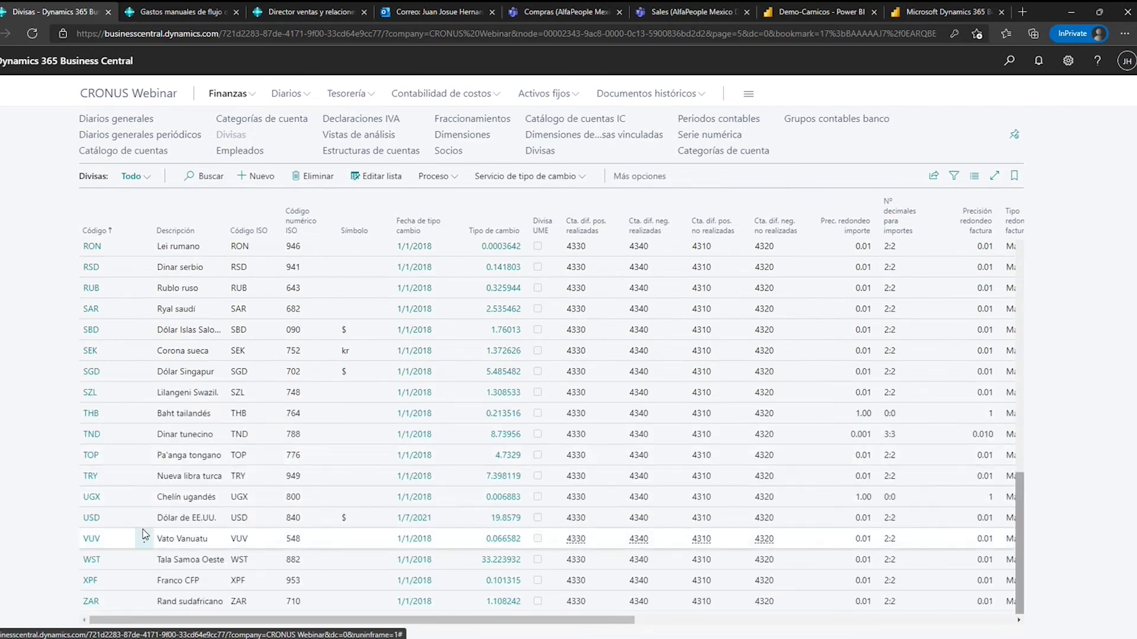
{"action": "left_click", "coordinate": [92, 519]}
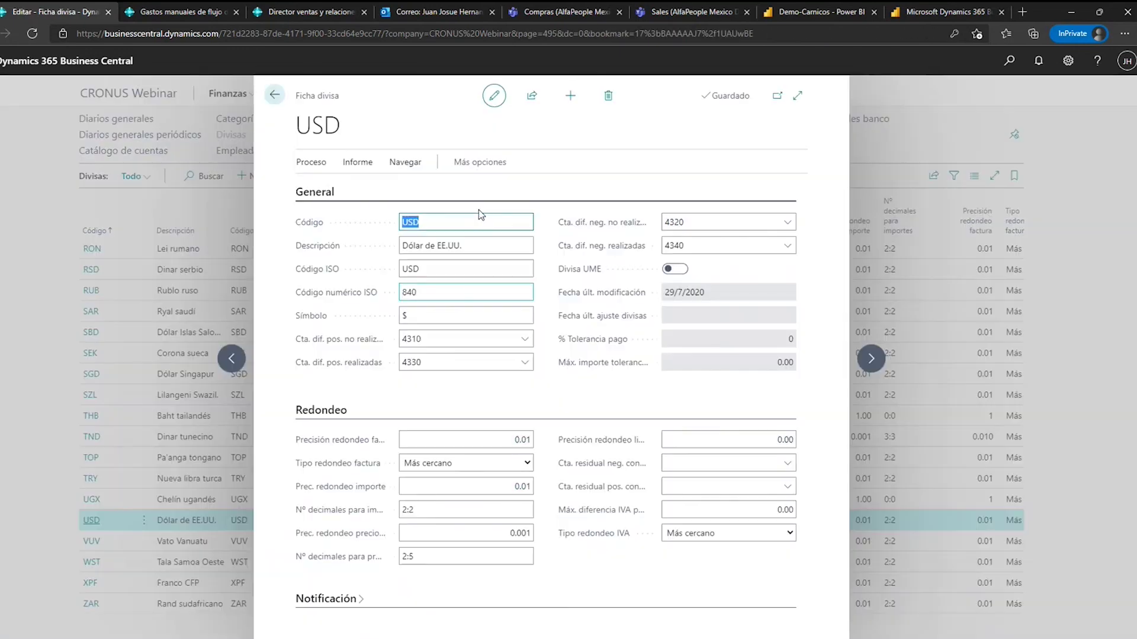
View the exchange rate history of the USD currency and return to the currencies list.
{"action": "left_click", "coordinate": [319, 164]}
{"action": "left_click", "coordinate": [356, 162]}
{"action": "left_click", "coordinate": [405, 162]}
{"action": "left_click", "coordinate": [338, 189]}
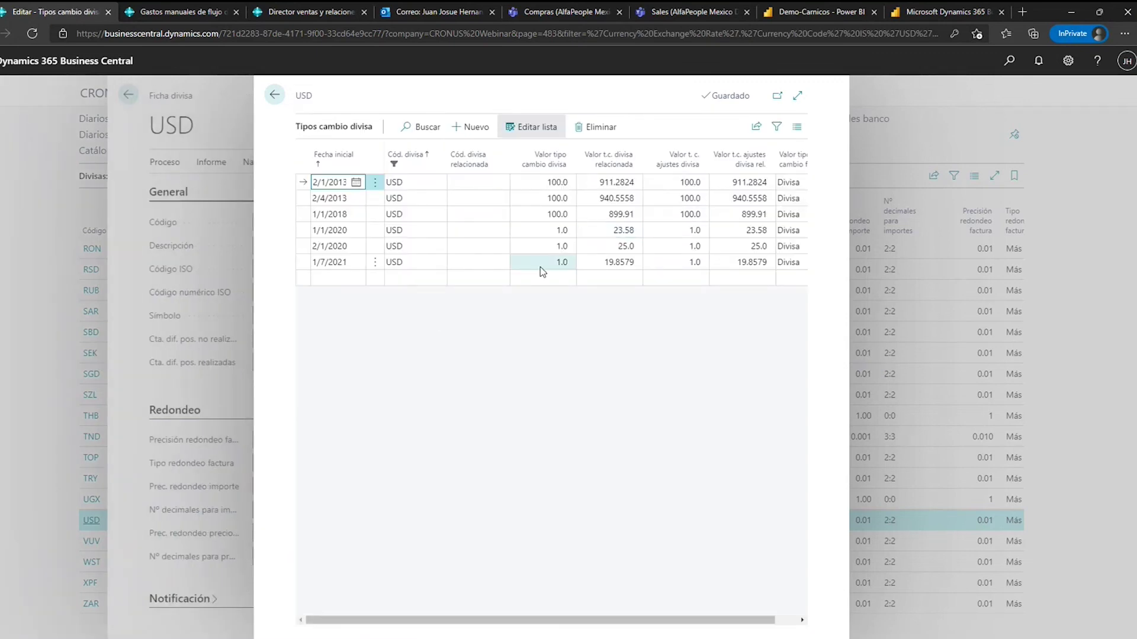
{"action": "key", "text": "Escape"}
{"action": "key", "text": "Escape"}
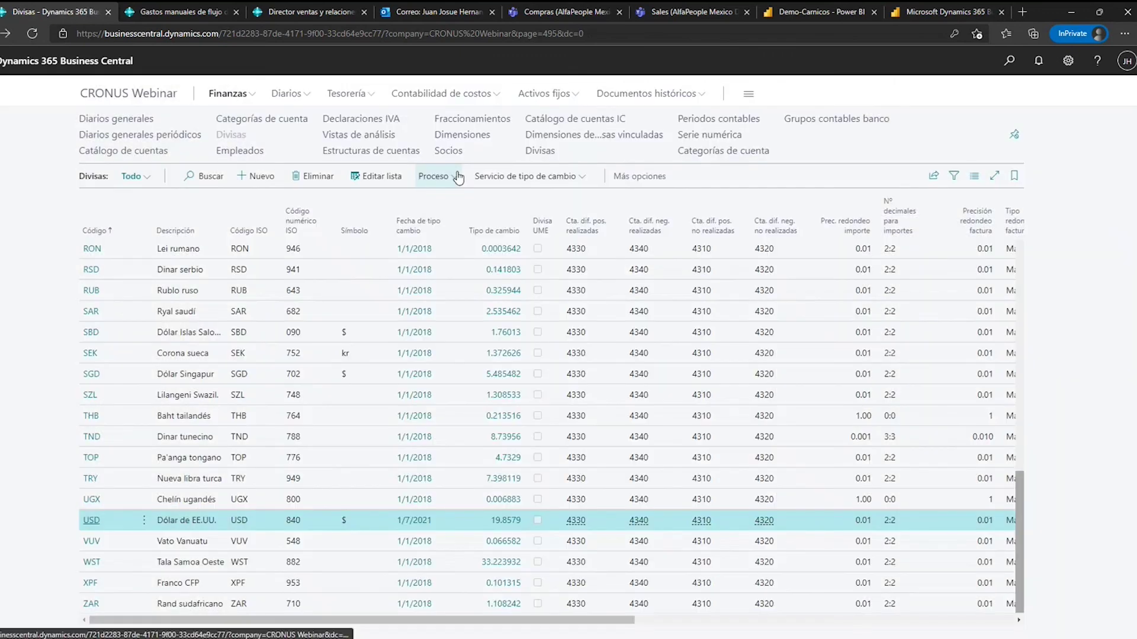
Open the list of currency exchange rate services.
{"action": "left_click", "coordinate": [526, 176]}
{"action": "left_click", "coordinate": [504, 204]}
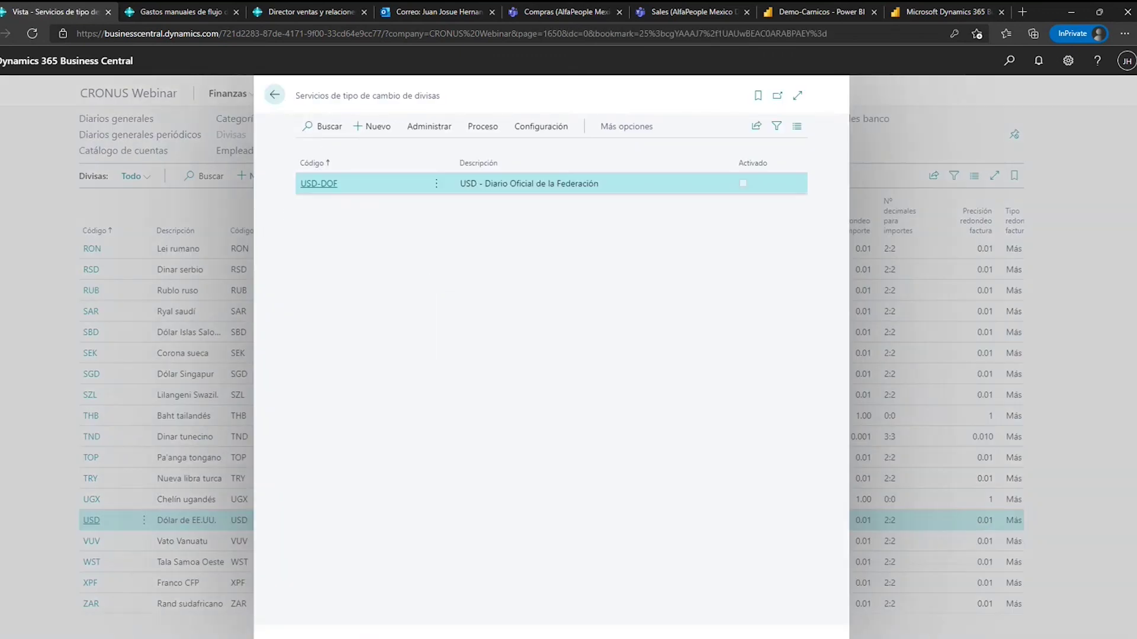
Examine the USD-DOF exchange rate service, including its service URL and field mapping, and return to the currencies list.
{"action": "left_click", "coordinate": [327, 184]}
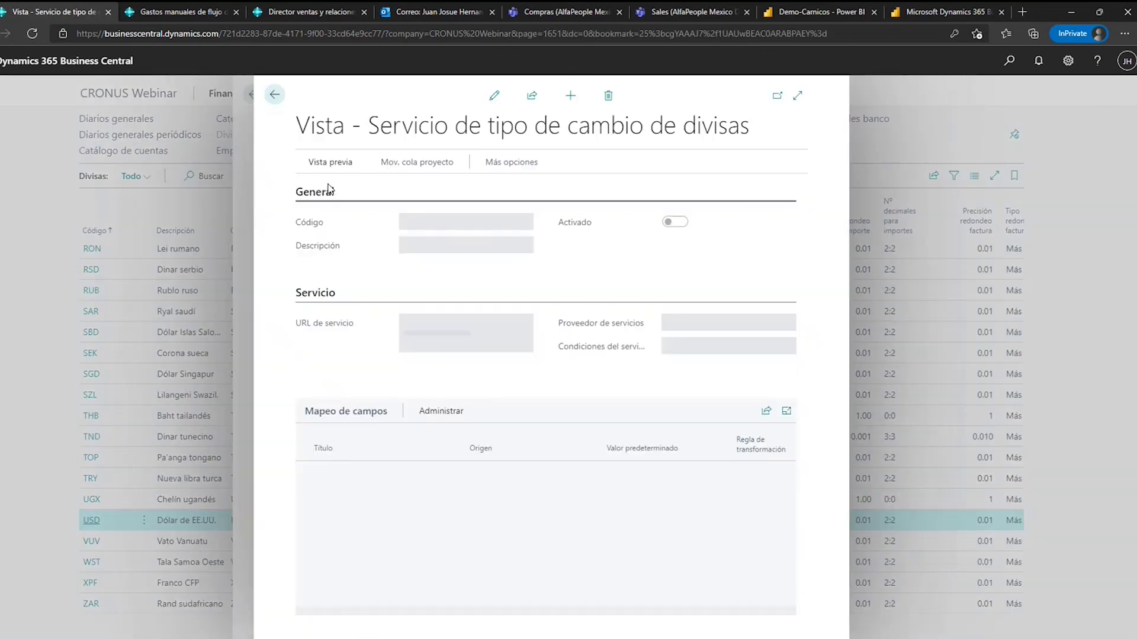
{"action": "left_click", "coordinate": [461, 320]}
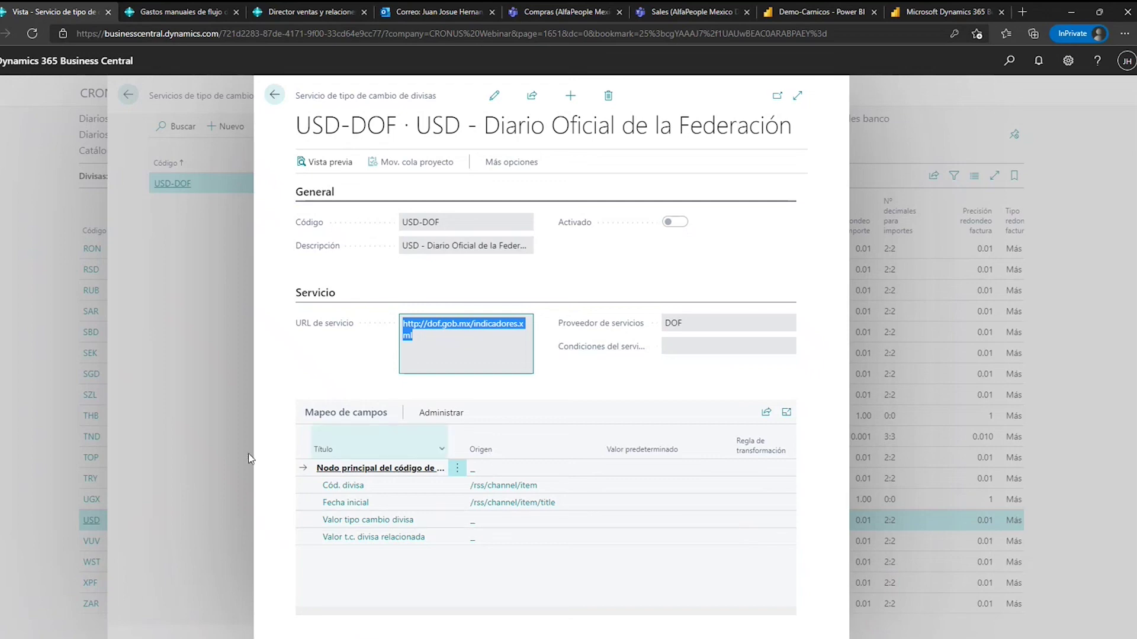
{"action": "left_click", "coordinate": [119, 414]}
{"action": "left_click", "coordinate": [585, 388]}
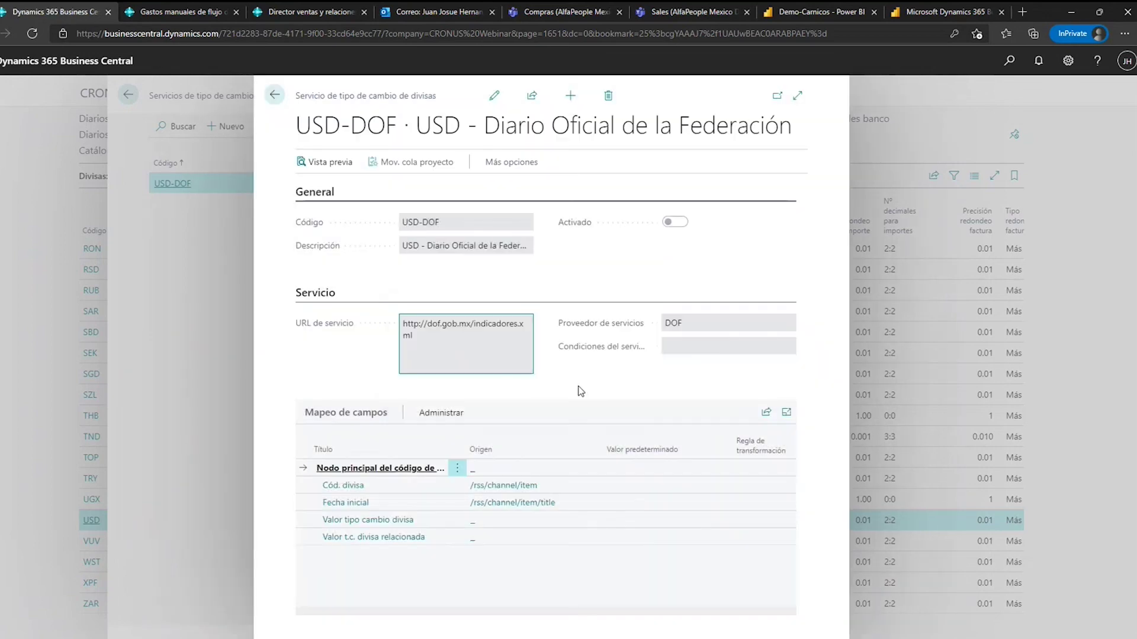
{"action": "key", "text": "Escape"}
{"action": "key", "text": "Return"}
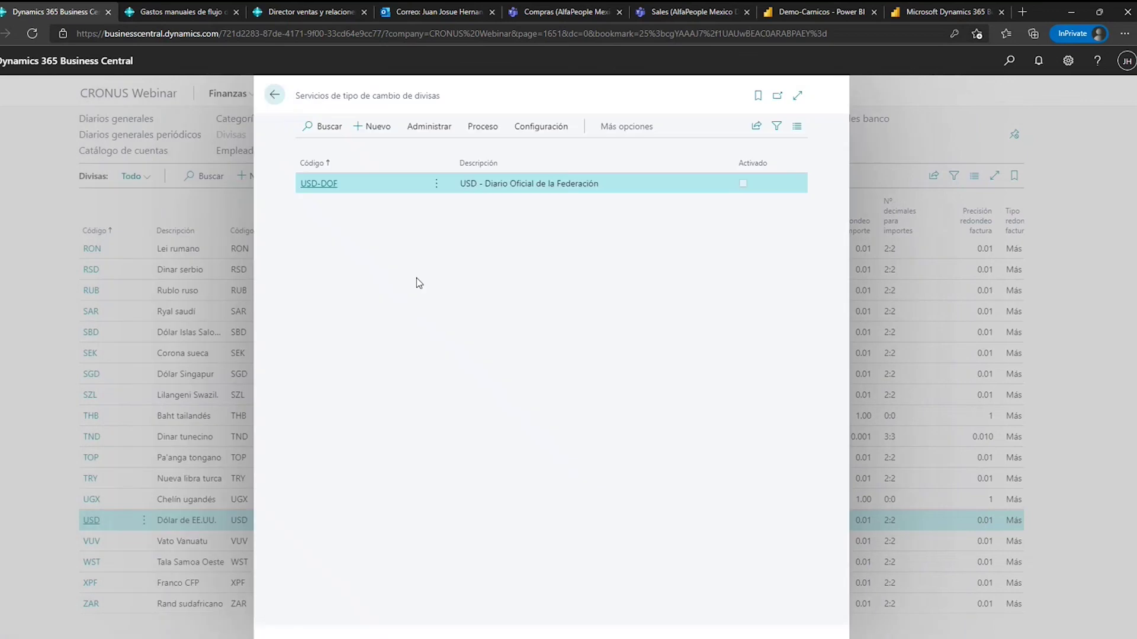
{"action": "key", "text": "Escape"}
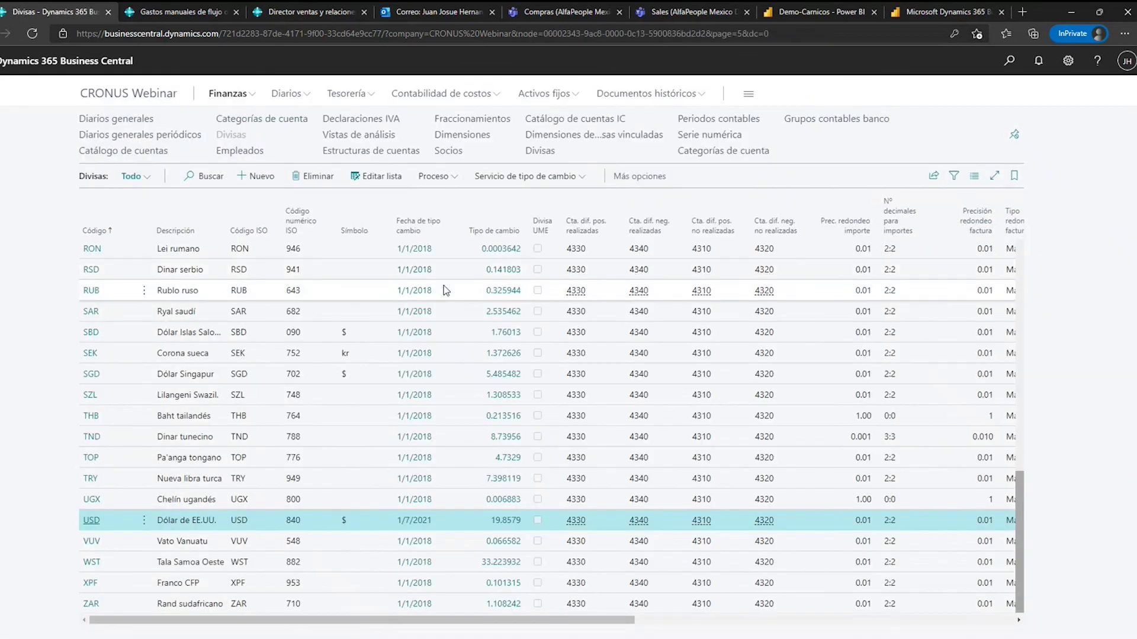
Search for the accounting periods page (Periodos contables), review the list of periods and close it.
{"action": "left_click", "coordinate": [1010, 61]}
{"action": "type", "text": "peri"}
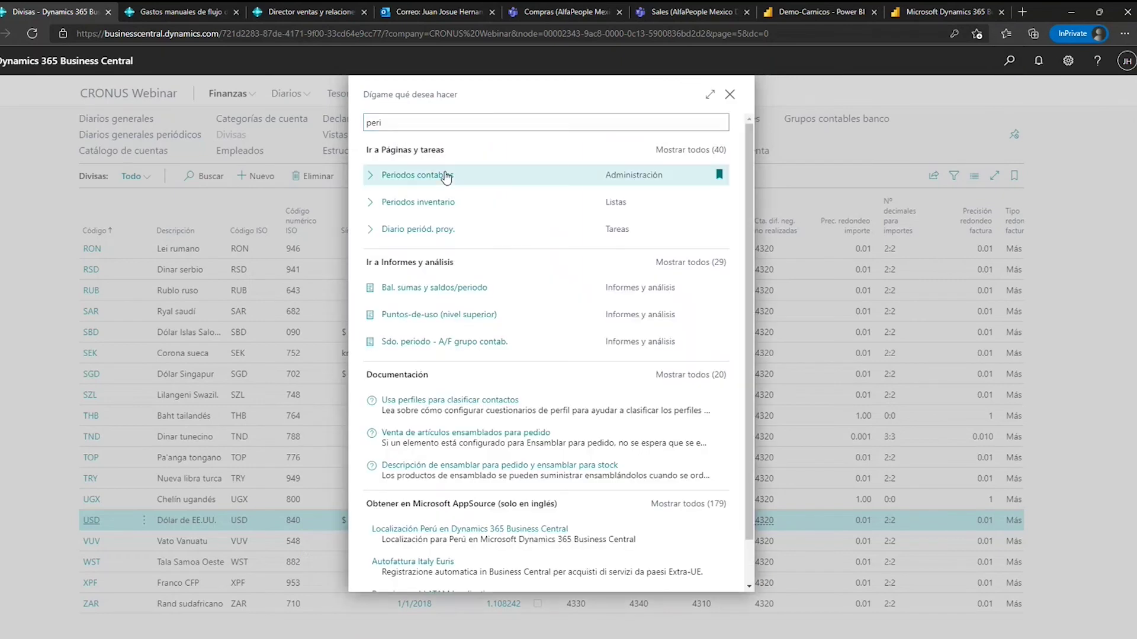
{"action": "left_click", "coordinate": [444, 172]}
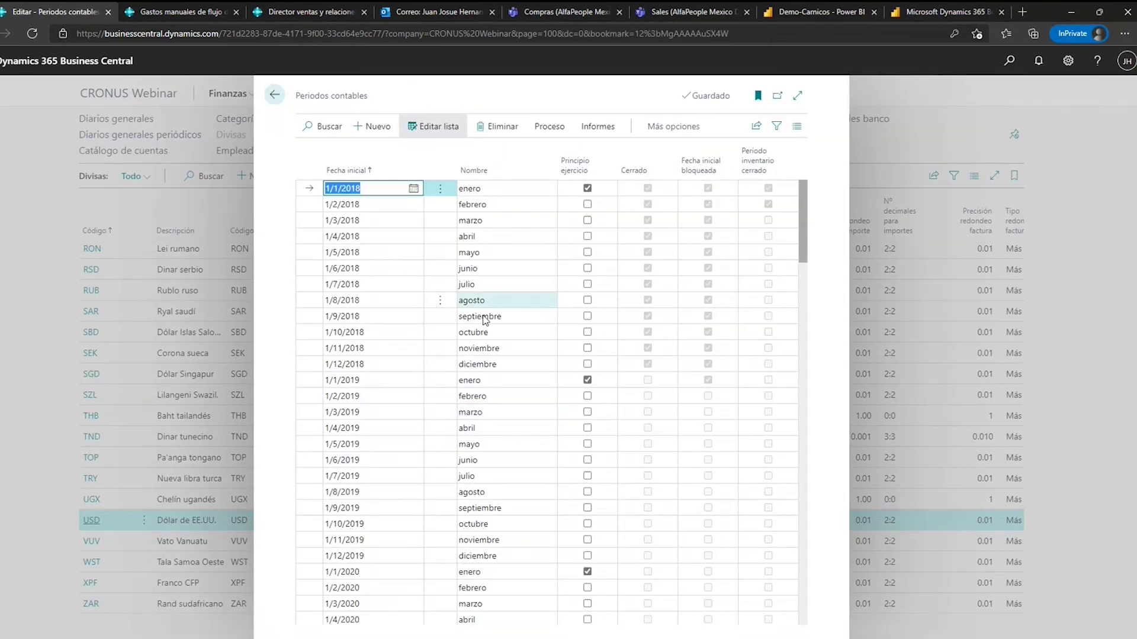
{"action": "scroll", "coordinate": [483, 310], "scroll_direction": "down", "scroll_amount": 3}
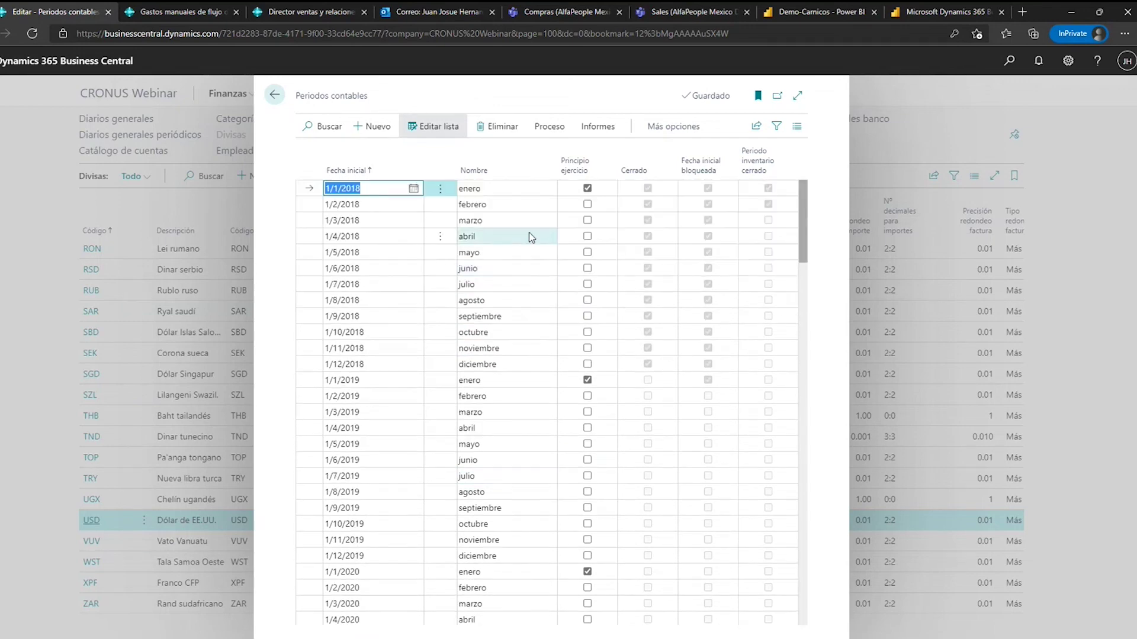
{"action": "left_click", "coordinate": [119, 102]}
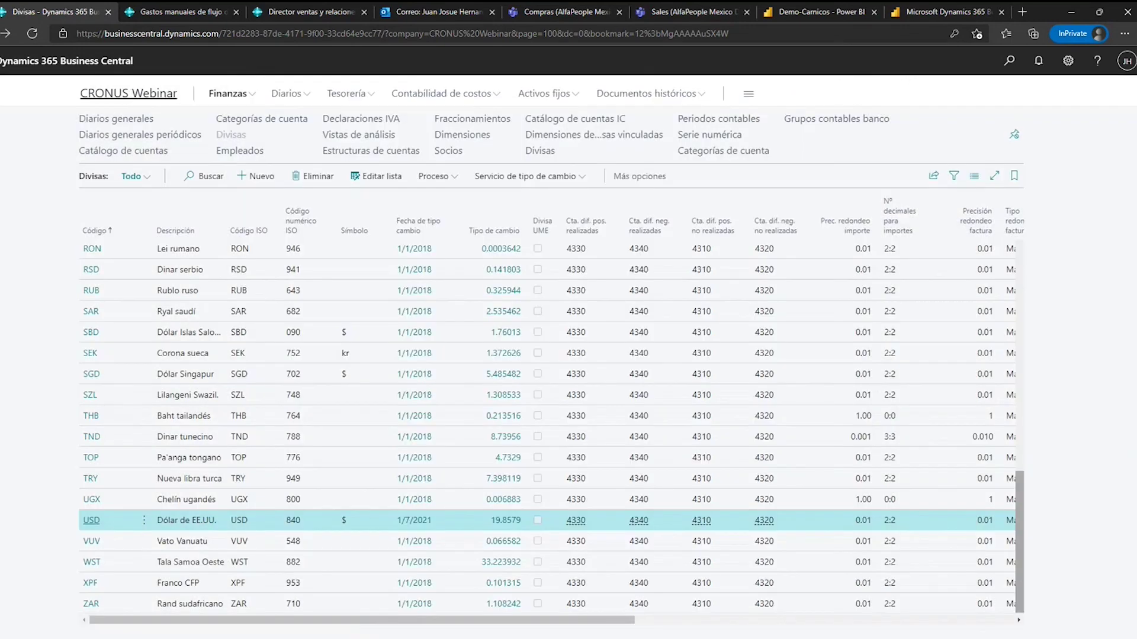
Return to the CRONUS Webinar home page and review its performance, cash flow forecast and Power BI report charts.
{"action": "left_click", "coordinate": [130, 94]}
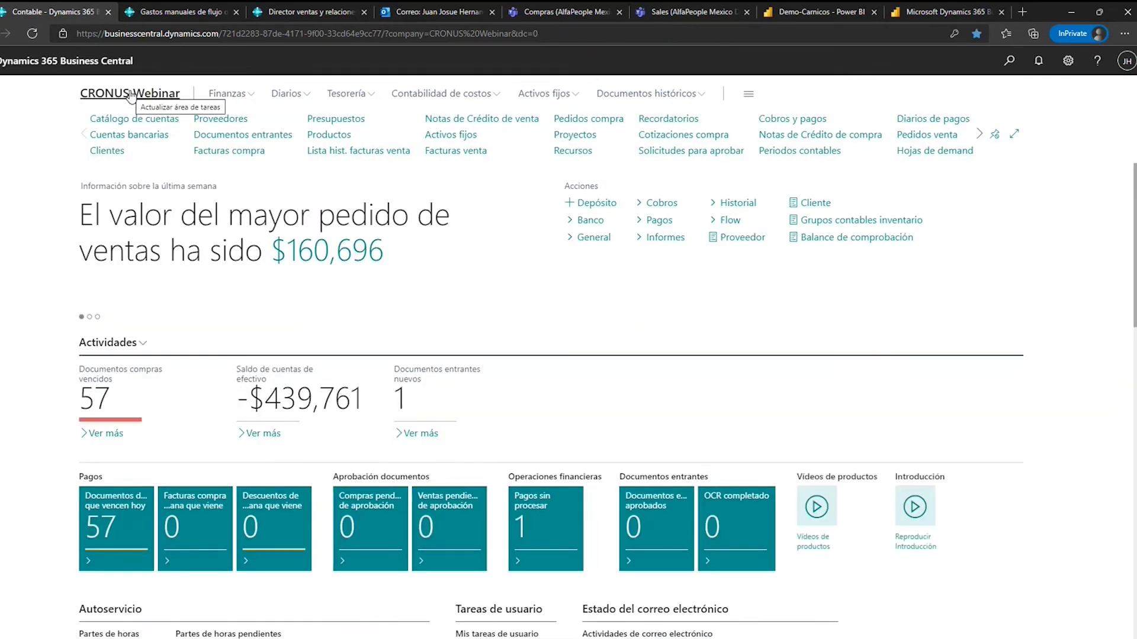
{"action": "scroll", "coordinate": [685, 275], "scroll_direction": "down", "scroll_amount": 15}
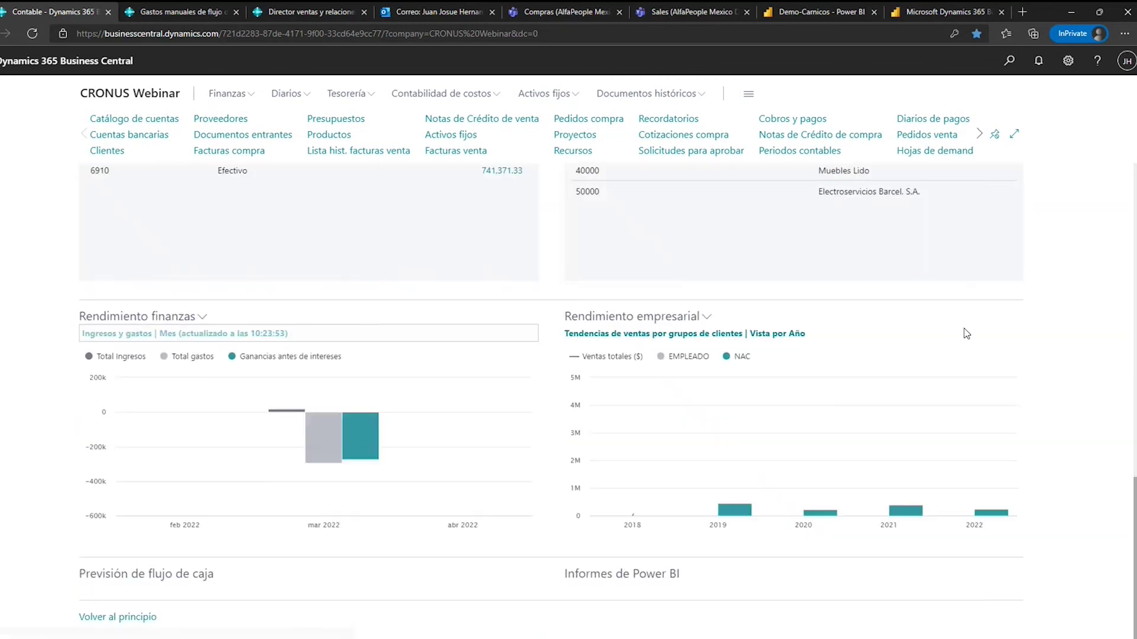
{"action": "scroll", "coordinate": [965, 332], "scroll_direction": "down", "scroll_amount": 3}
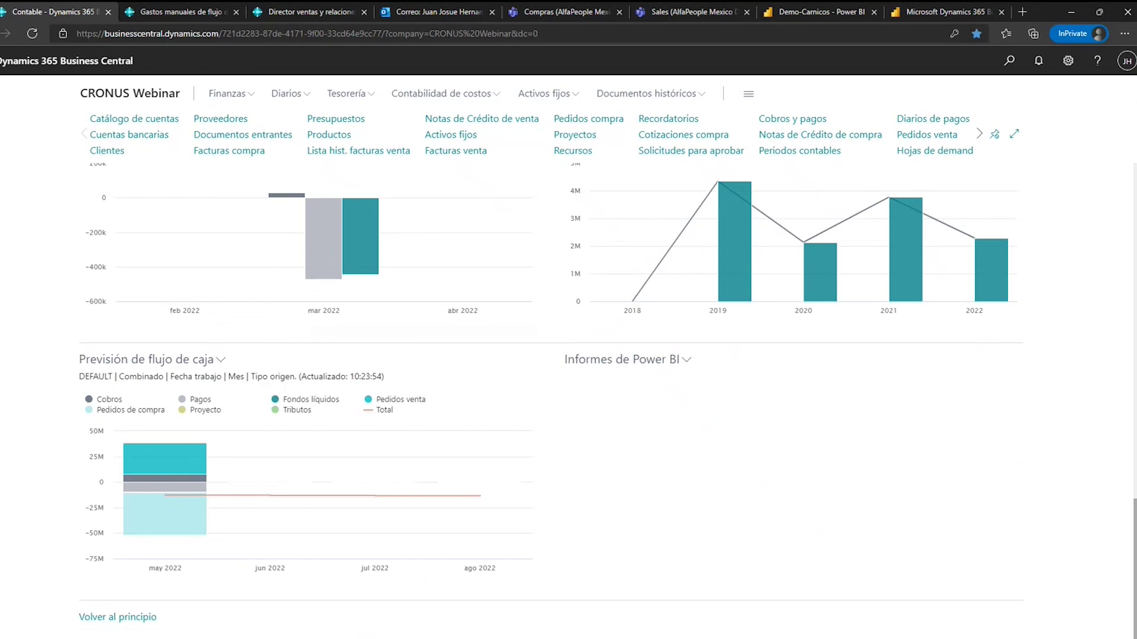
{"action": "key", "text": "alt+Tab"}
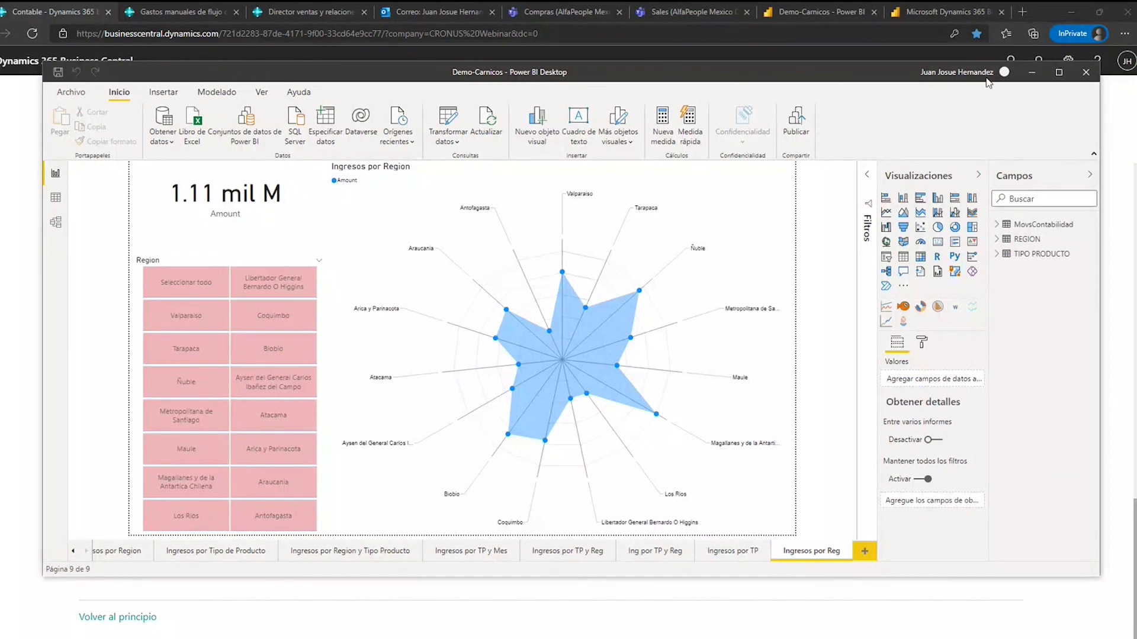
{"action": "left_click", "coordinate": [1034, 73]}
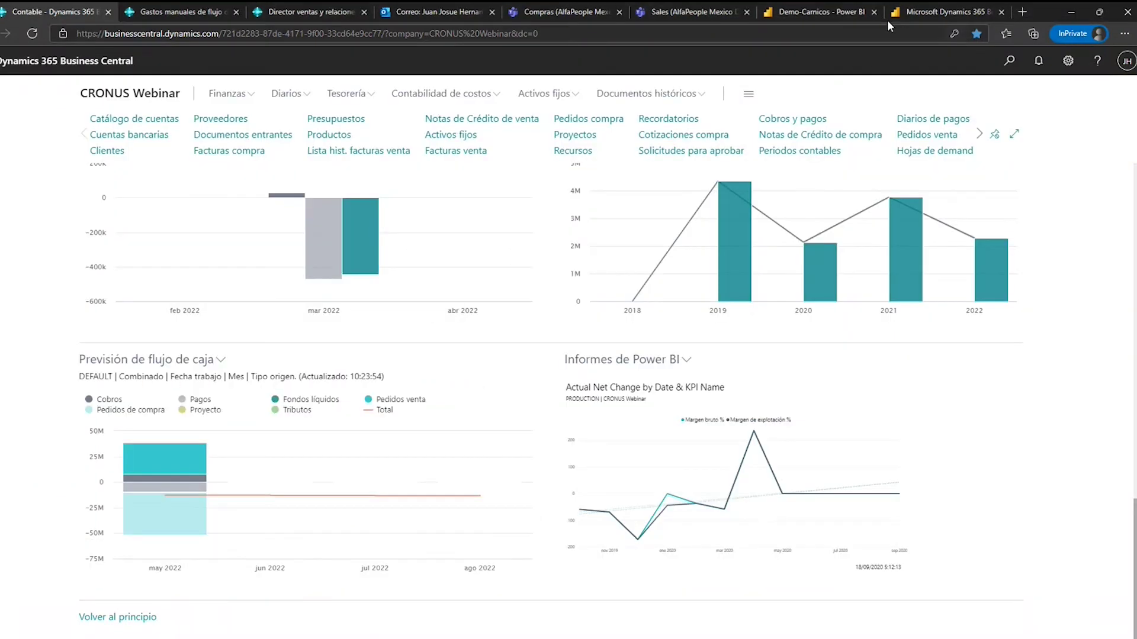
Switch to the Demo-Carnicos report in Power BI and view the pages Ing por TP y Reg, Ingresos por TP and Ingresos por Reg.
{"action": "left_click", "coordinate": [843, 16]}
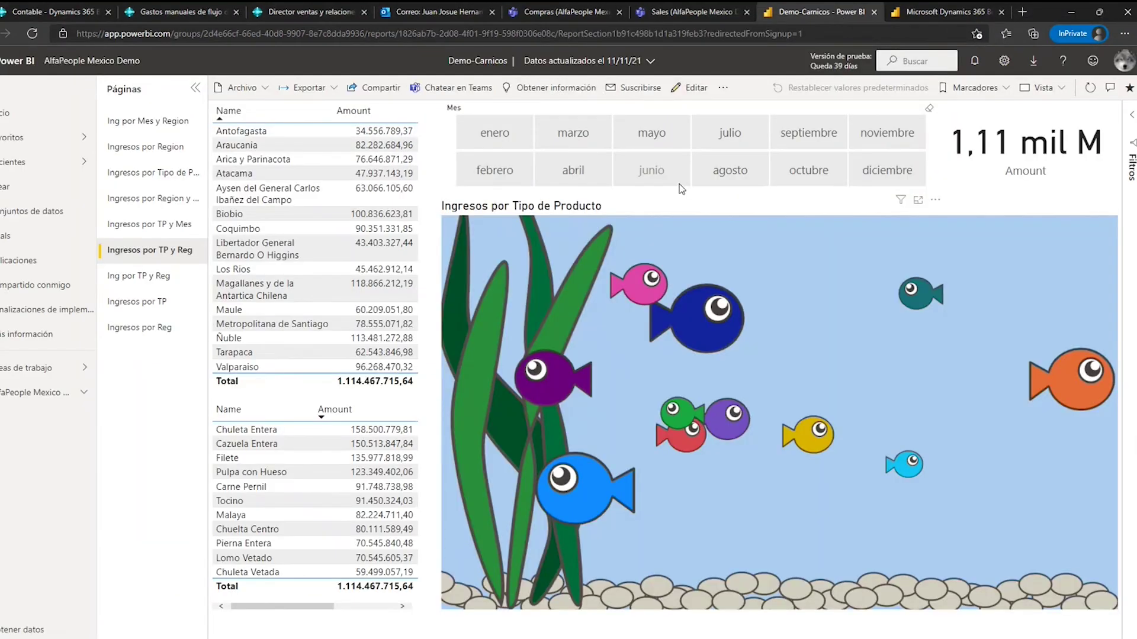
{"action": "left_click", "coordinate": [146, 286]}
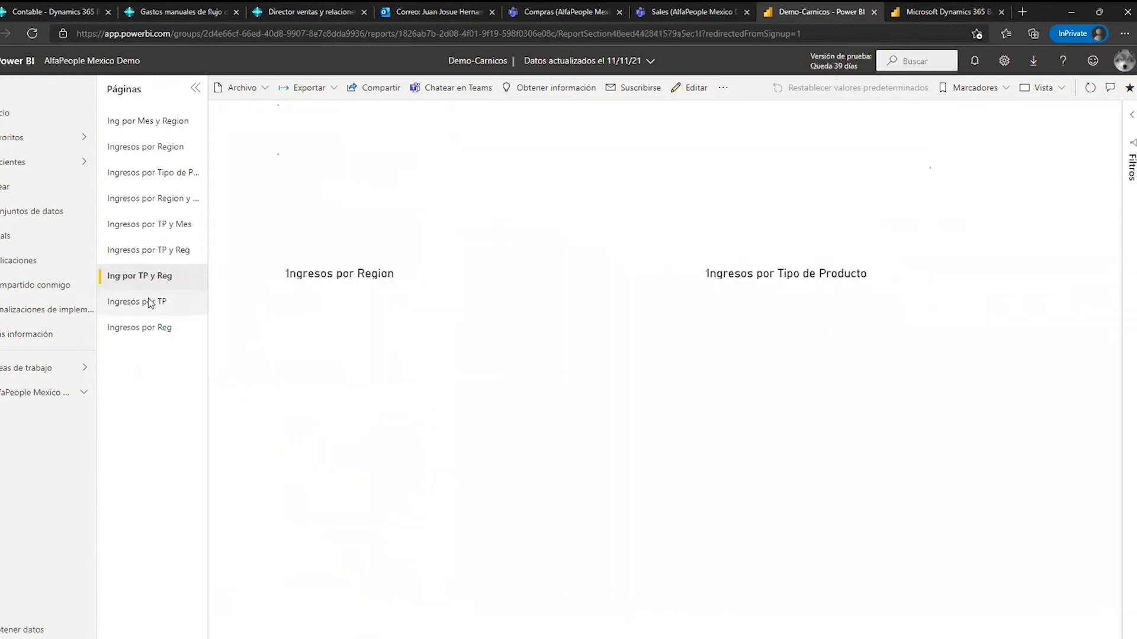
{"action": "left_click", "coordinate": [150, 303]}
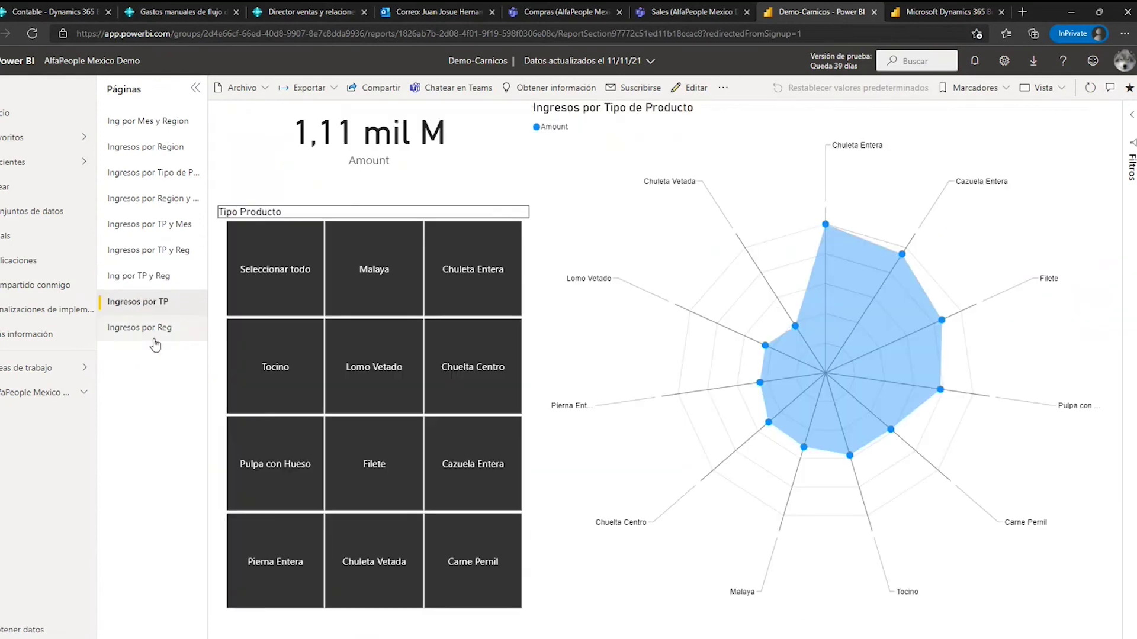
{"action": "left_click", "coordinate": [151, 329]}
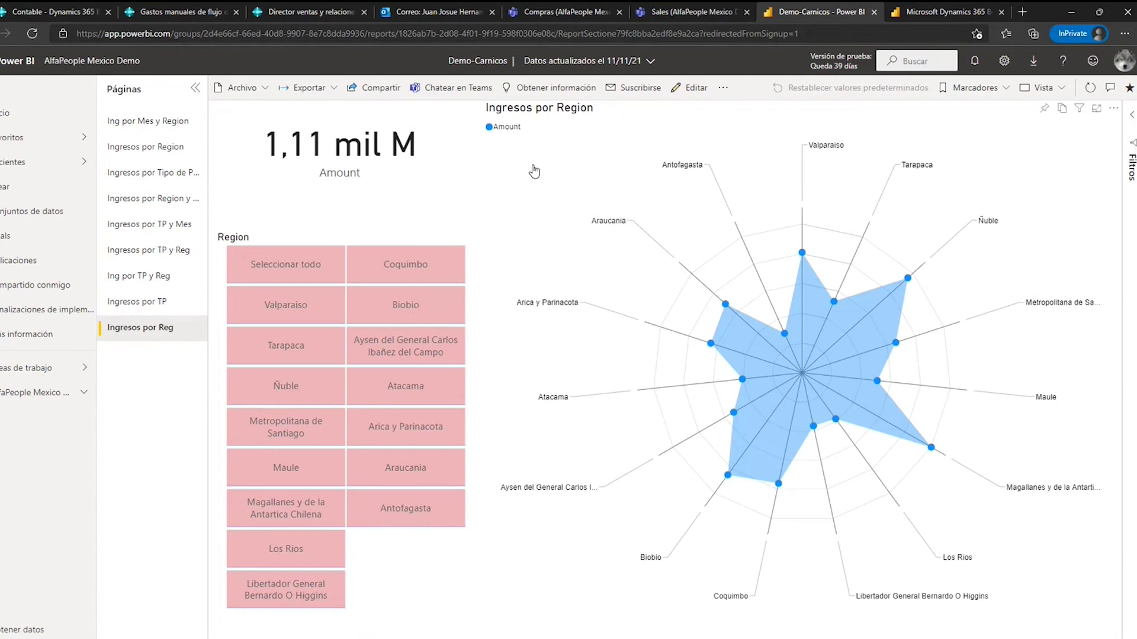
Filter the Ingresos por TP y Reg page to enero and the product Chuleta Entera.
{"action": "left_click", "coordinate": [166, 249]}
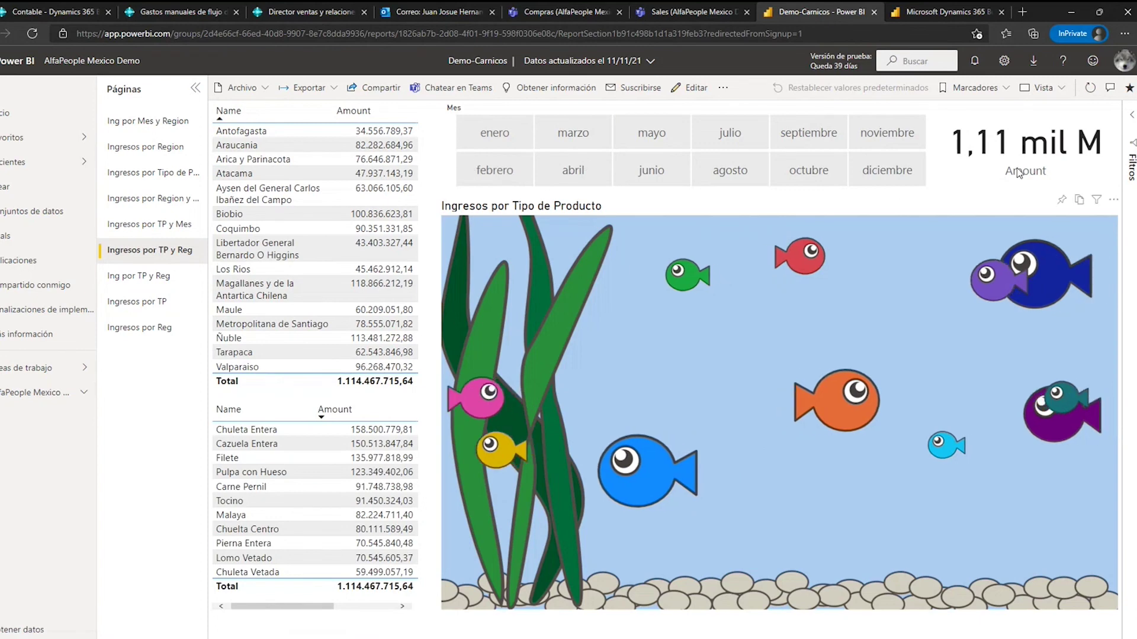
{"action": "left_click", "coordinate": [492, 134]}
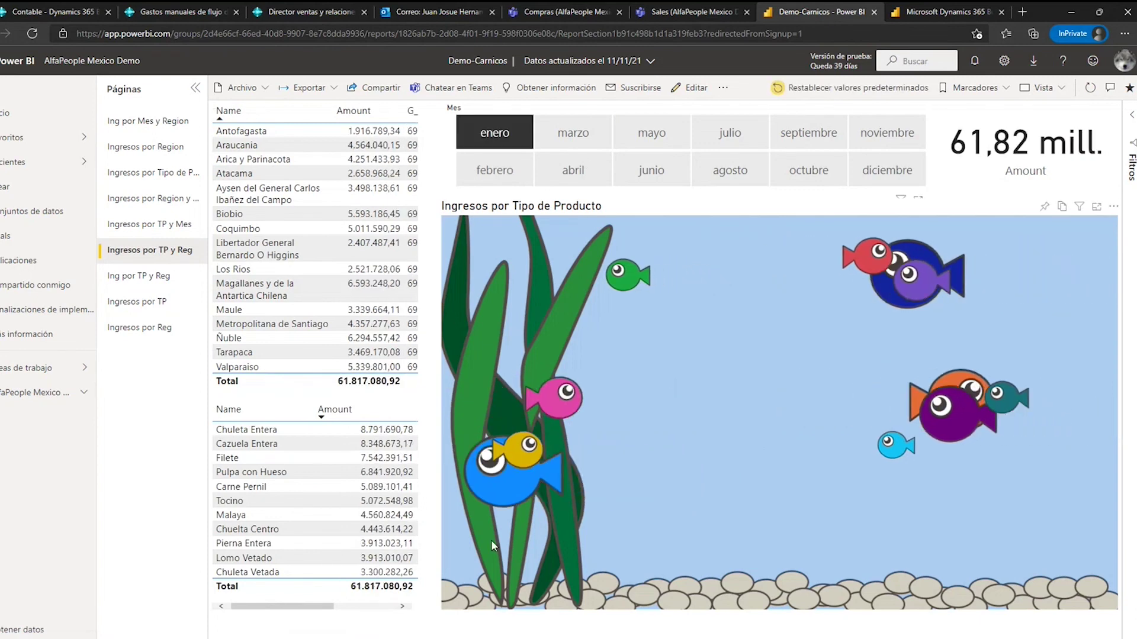
{"action": "mouse_move", "coordinate": [482, 482]}
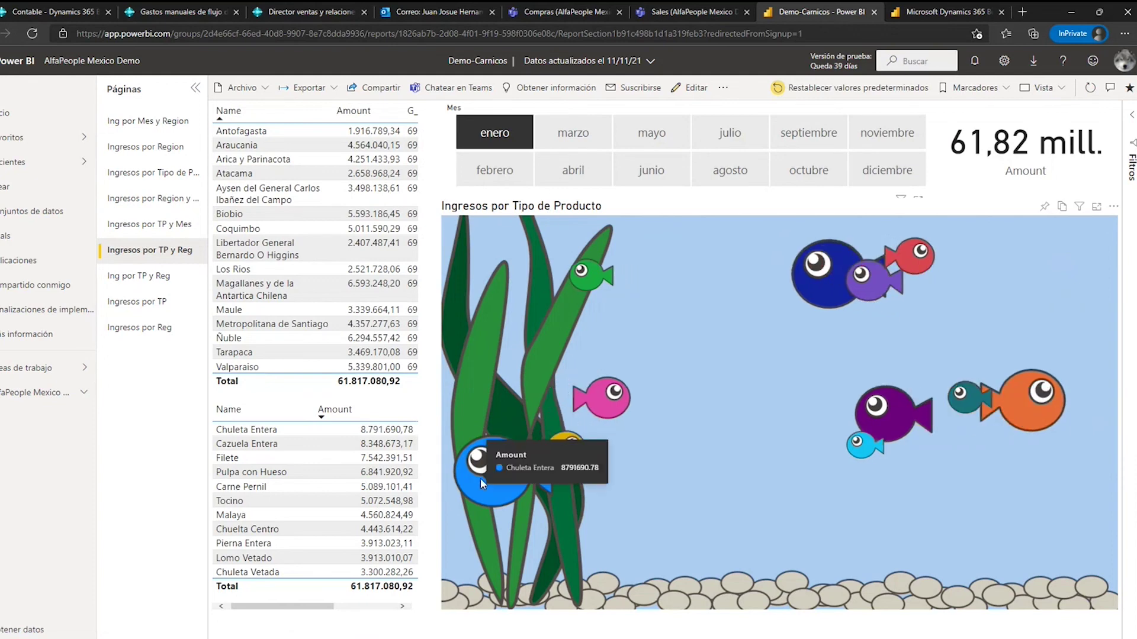
{"action": "left_click", "coordinate": [353, 429]}
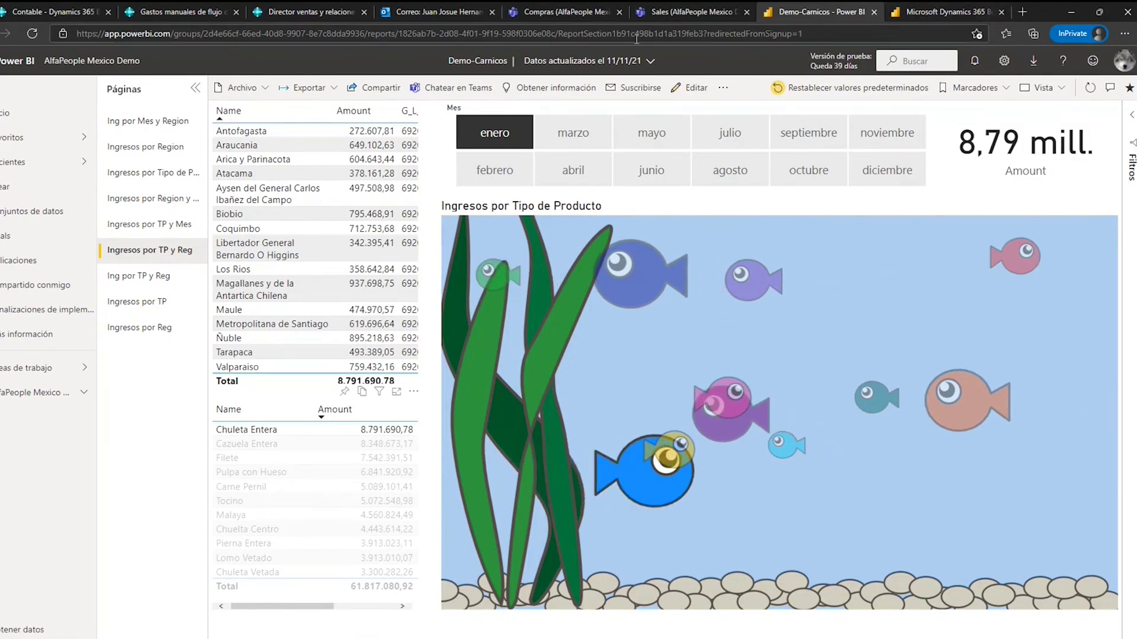
Switch to Teams and add the Microsoft Dynamics 365 Business Central - Finance report as a Power BI tab in Contabilidad's General channel.
{"action": "left_click", "coordinate": [664, 10]}
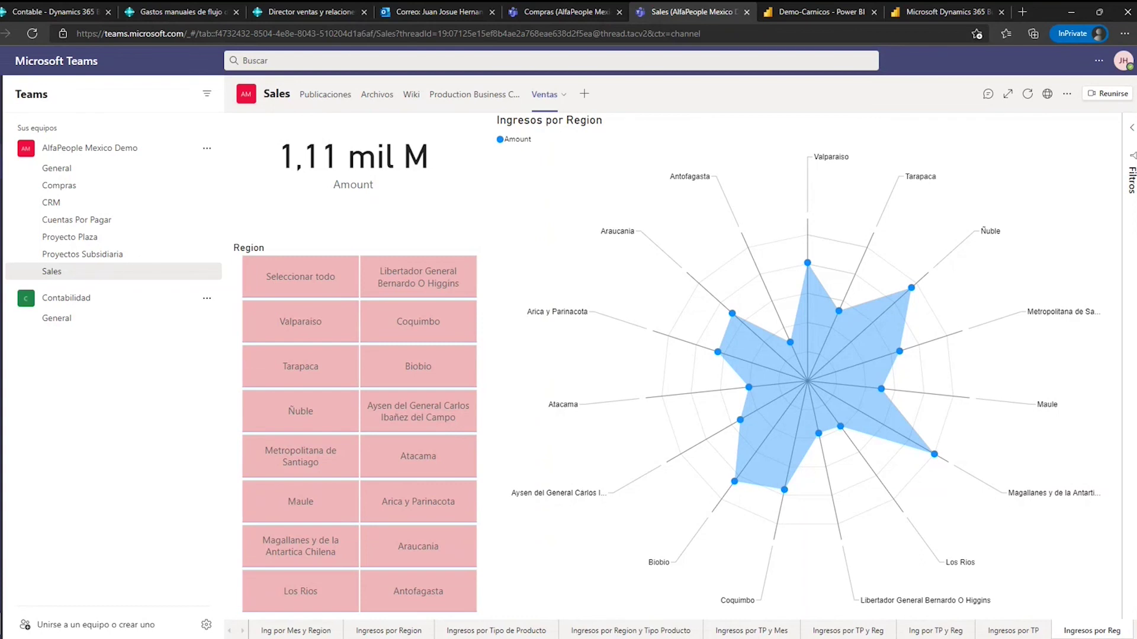
{"action": "left_click", "coordinate": [71, 329]}
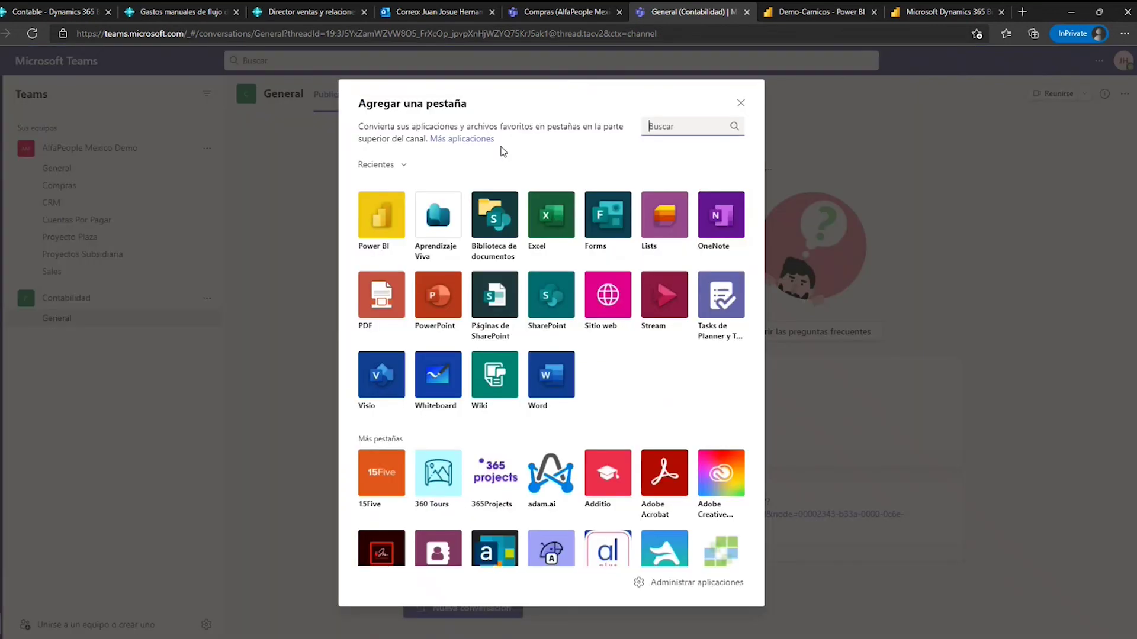
{"action": "left_click", "coordinate": [377, 221]}
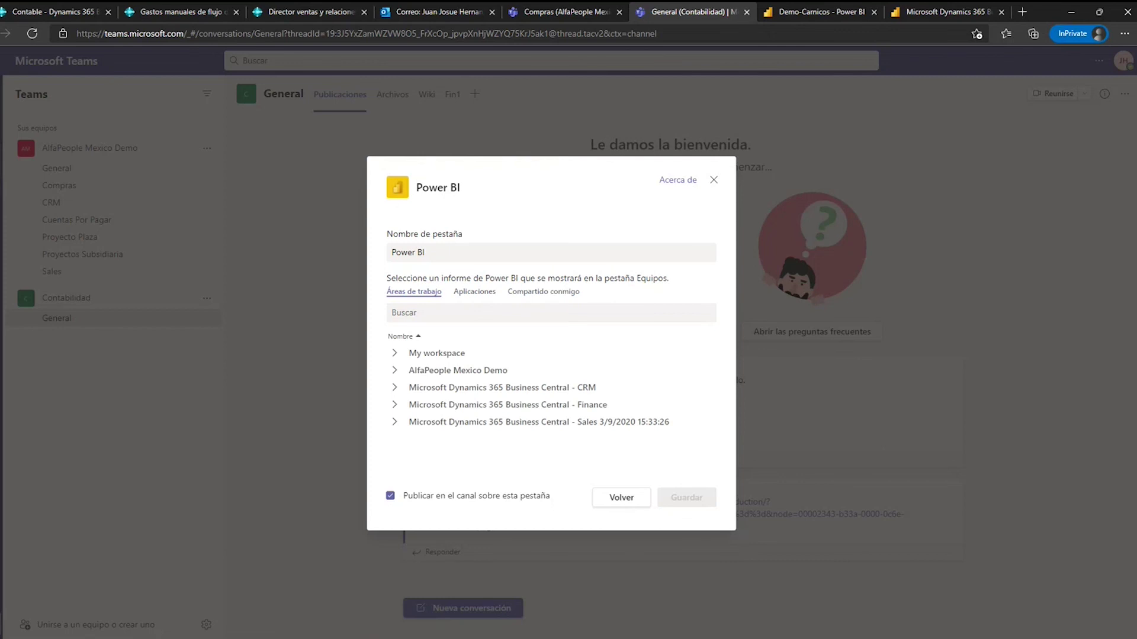
{"action": "left_click", "coordinate": [393, 405]}
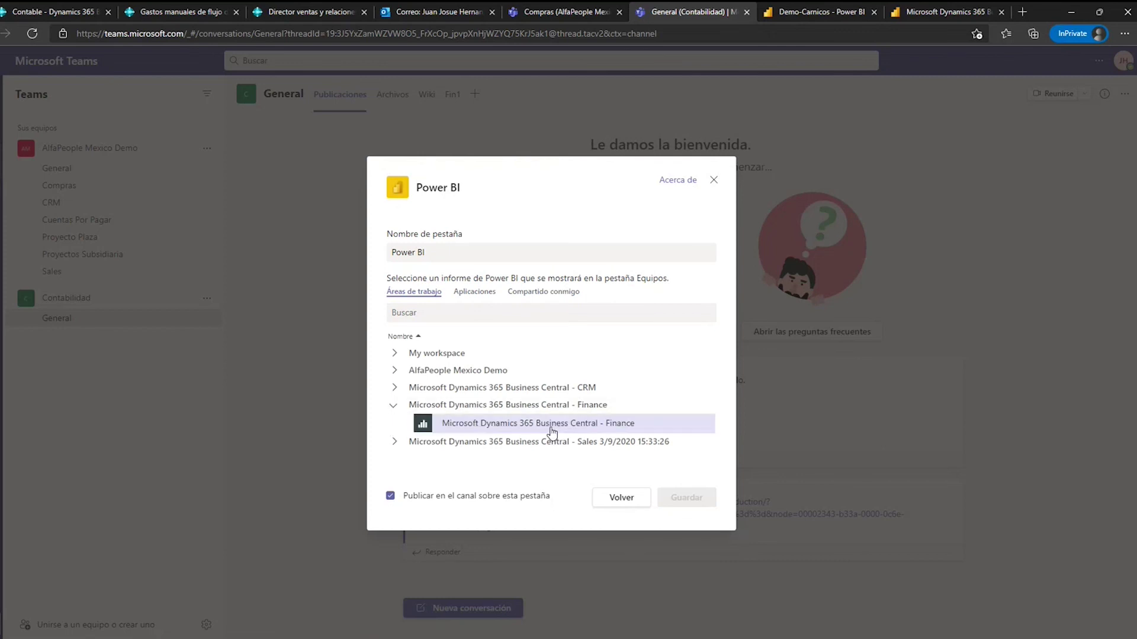
{"action": "left_click", "coordinate": [604, 424]}
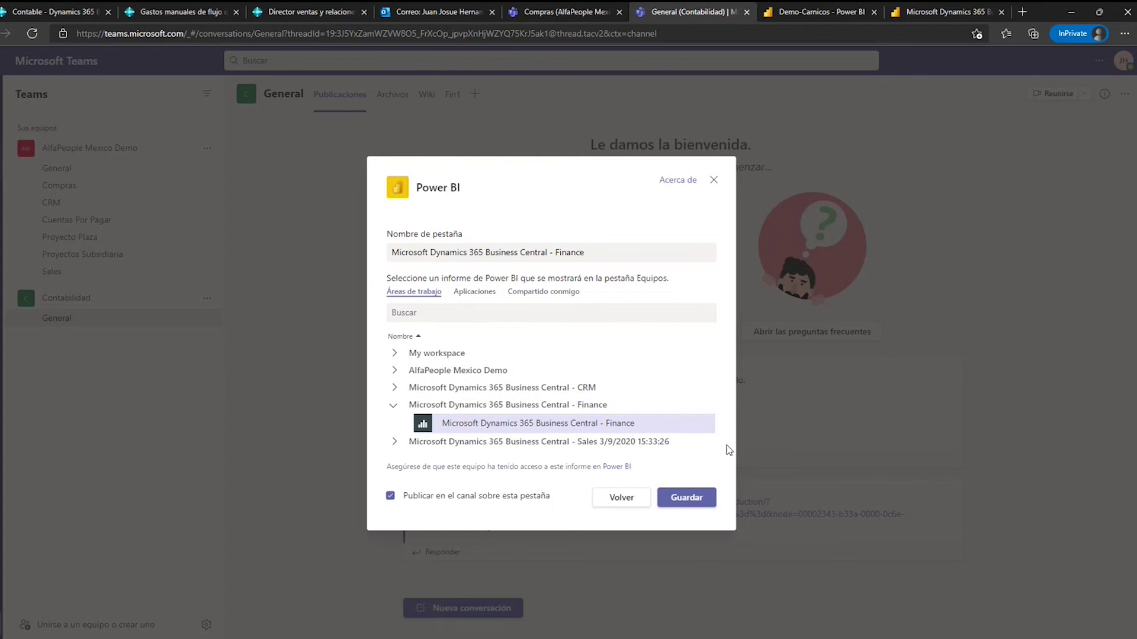
{"action": "left_click", "coordinate": [697, 499]}
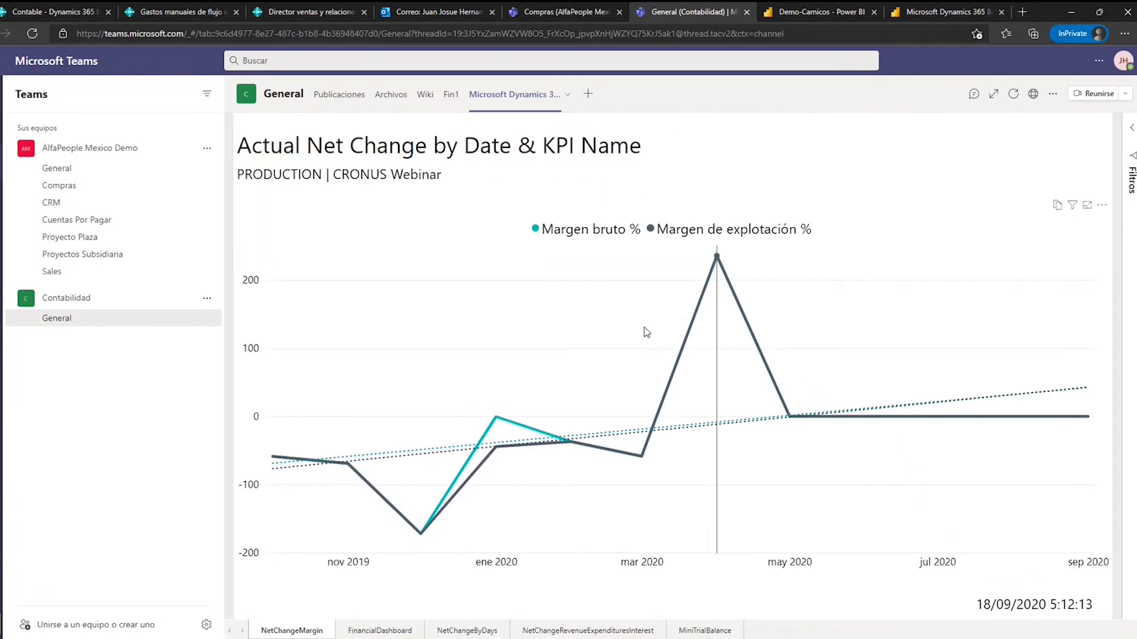
View the FinancialDashboard, NetChangeByDays and MiniTrialBalance pages in Teams, and view the same Finance report in Power BI.
{"action": "left_click", "coordinate": [395, 631]}
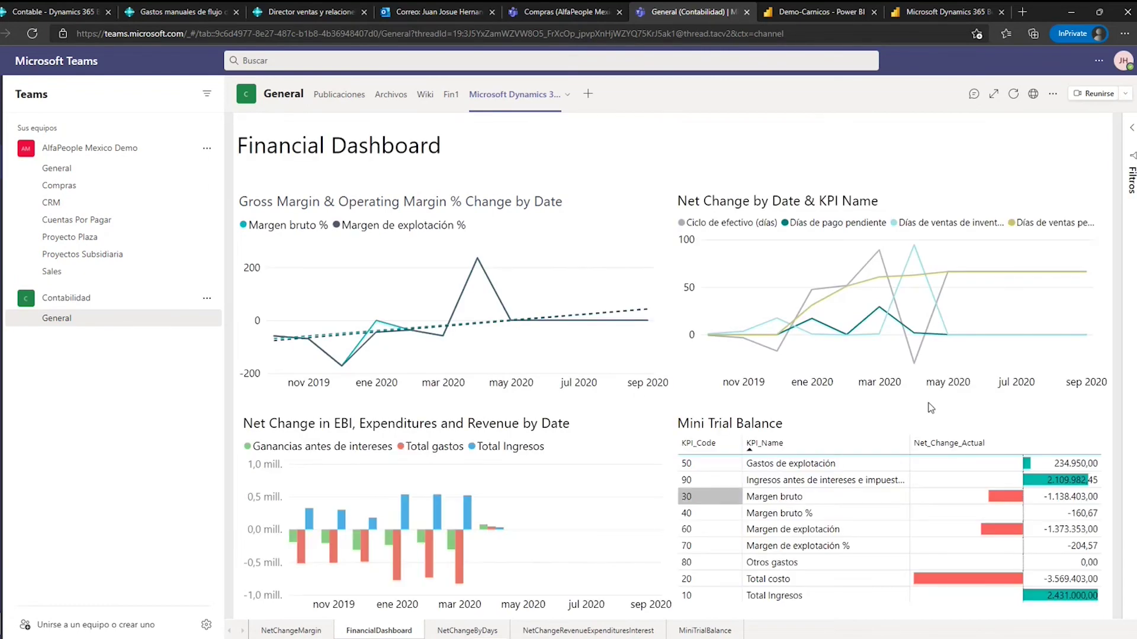
{"action": "left_click", "coordinate": [473, 632]}
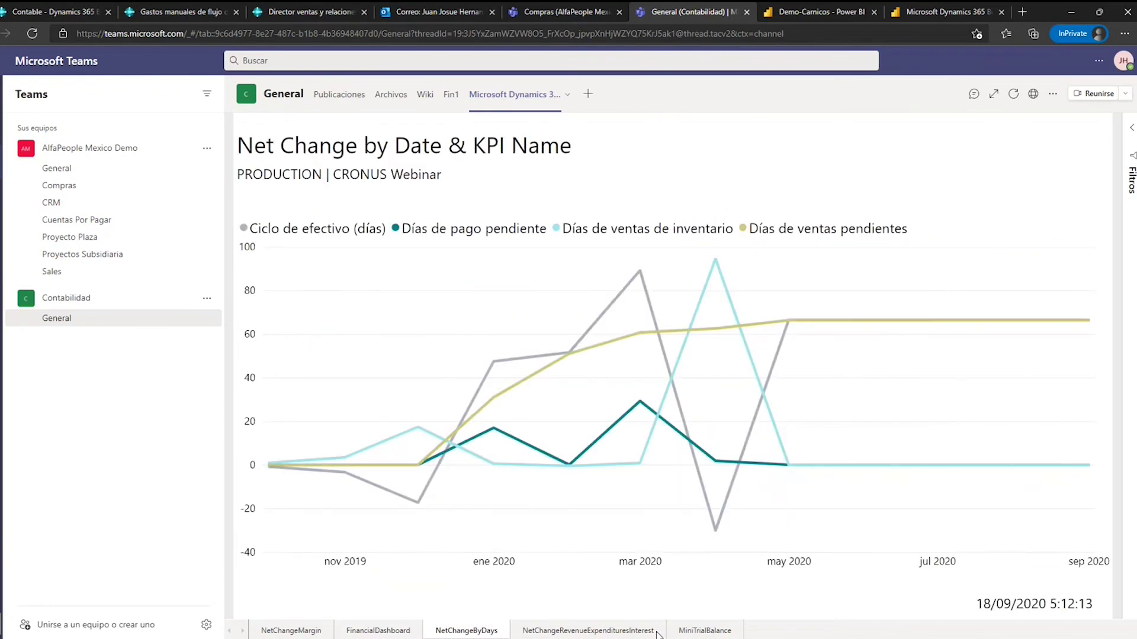
{"action": "left_click", "coordinate": [675, 631]}
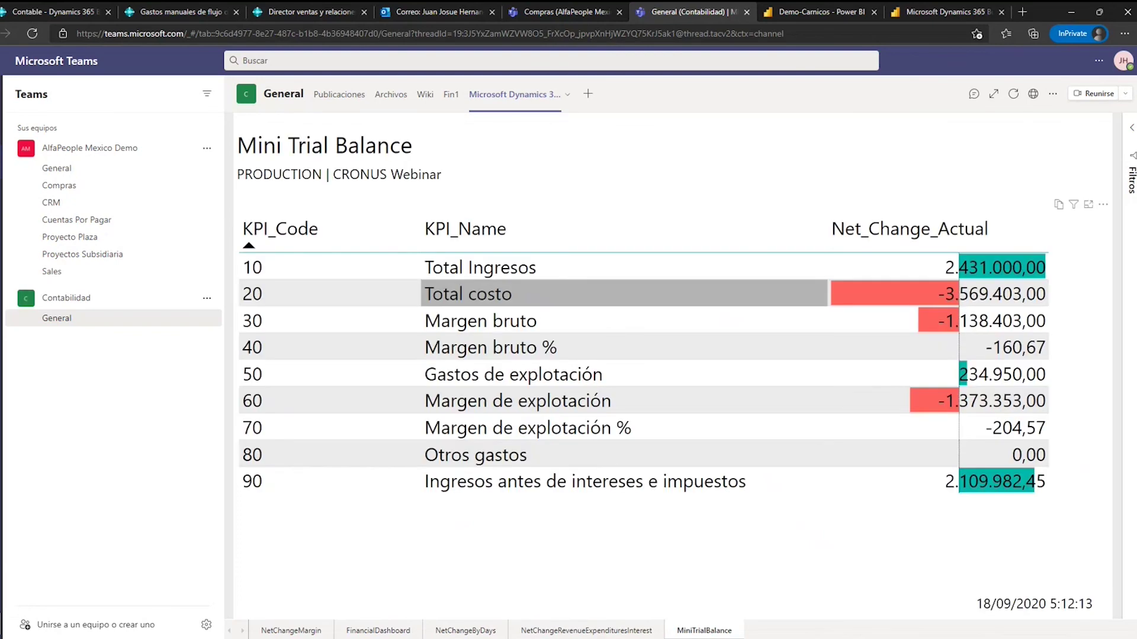
{"action": "left_click", "coordinate": [976, 16]}
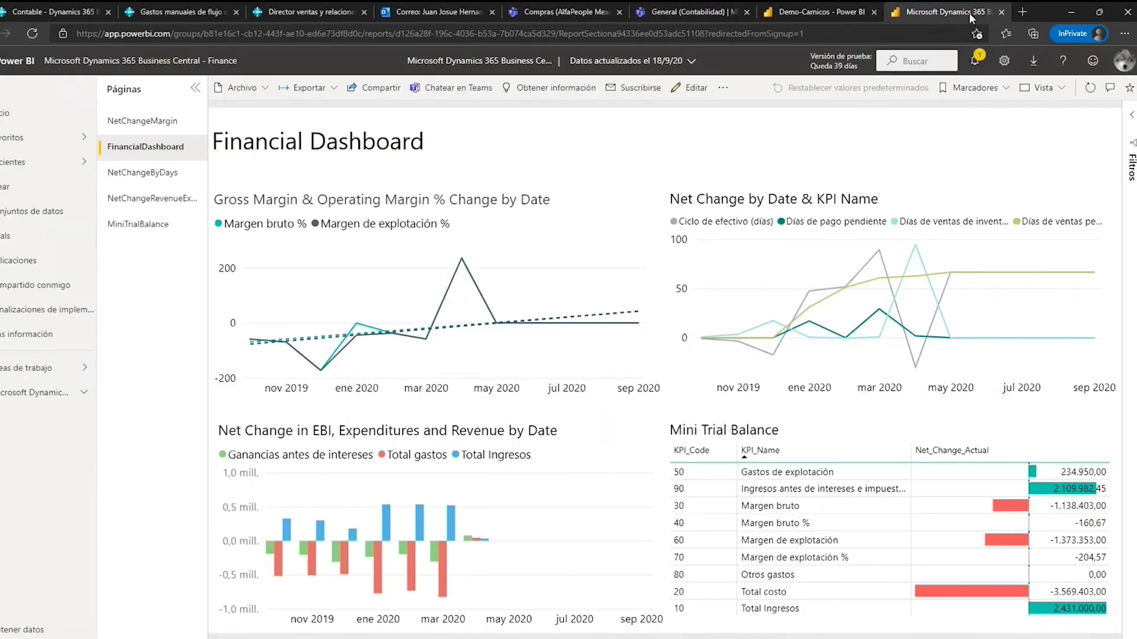
Switch back to Business Central and expand the Power BI report embedded in the home page.
{"action": "left_click", "coordinate": [69, 16]}
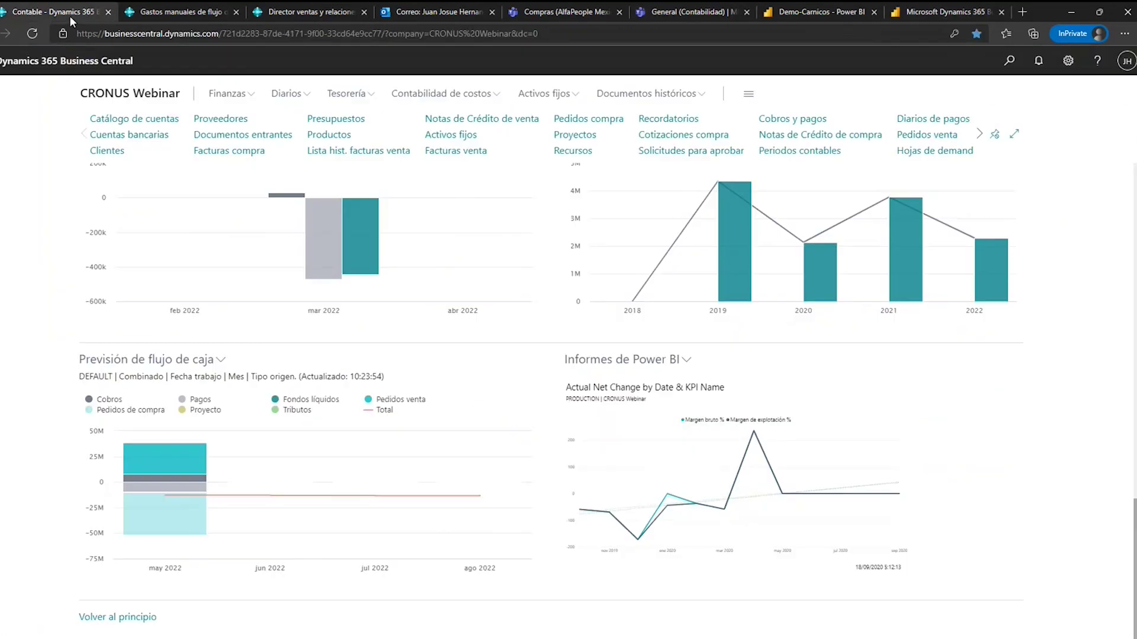
{"action": "left_click", "coordinate": [685, 362]}
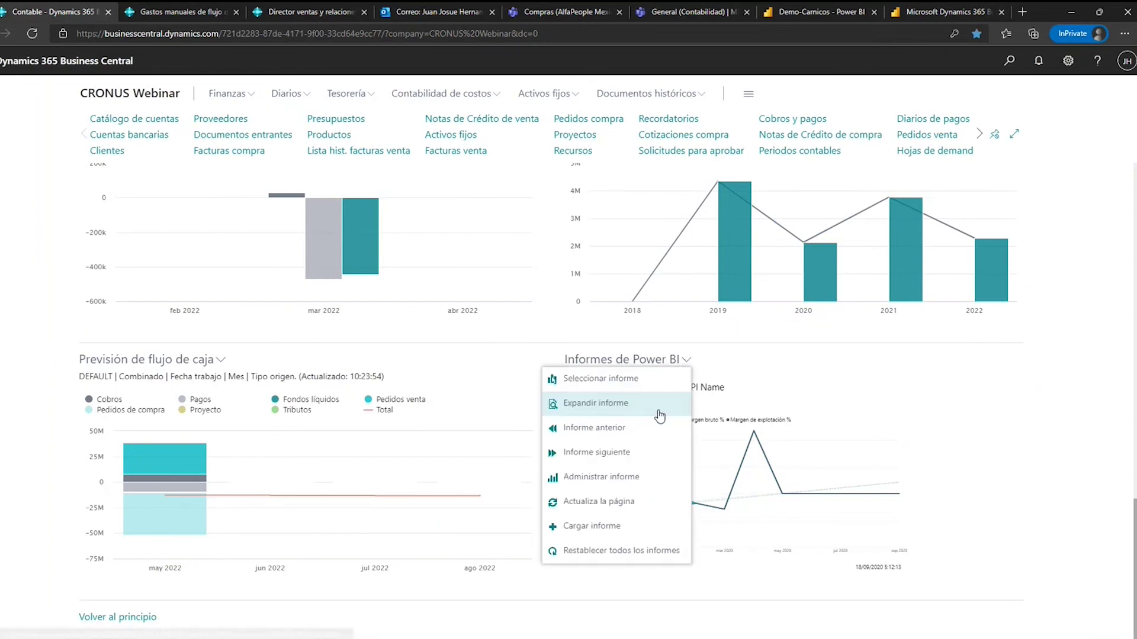
{"action": "left_click", "coordinate": [609, 371]}
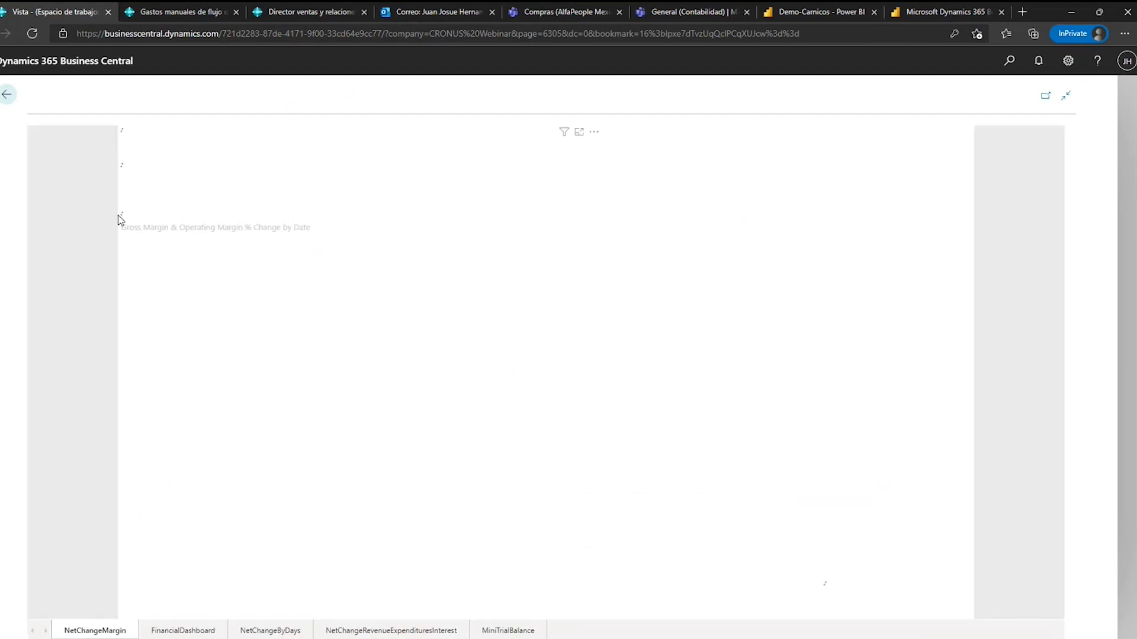
View the FinancialDashboard, NetChangeByDays, NetChangeRevenueExpendituresInterest and MiniTrialBalance pages of the expanded report, and return to the home page.
{"action": "left_click", "coordinate": [185, 626]}
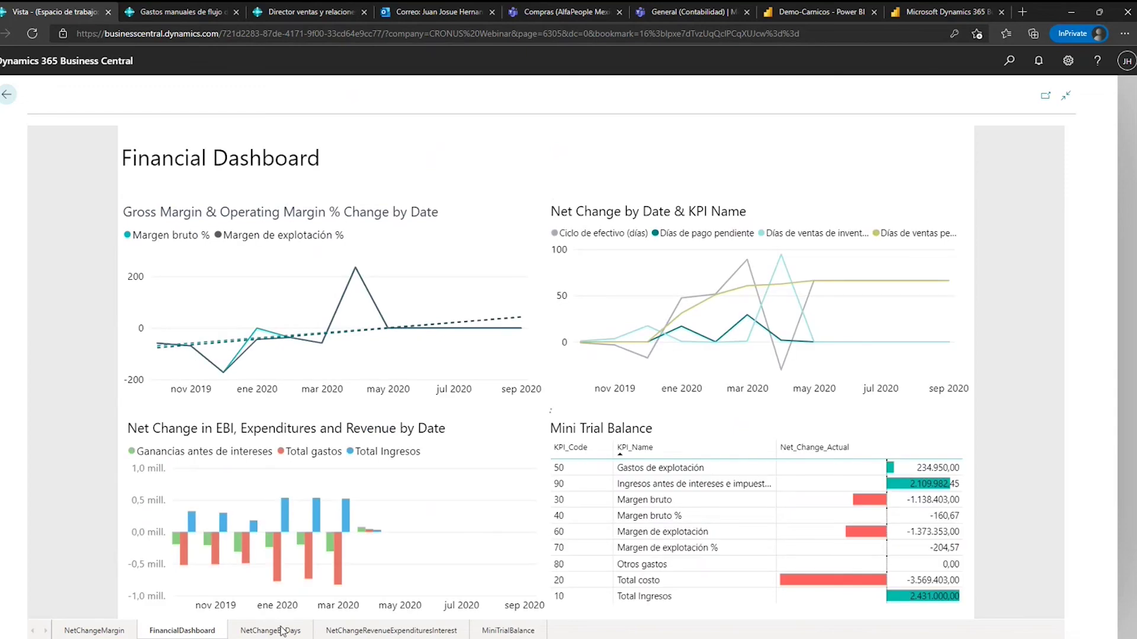
{"action": "left_click", "coordinate": [291, 629]}
{"action": "left_click", "coordinate": [326, 628]}
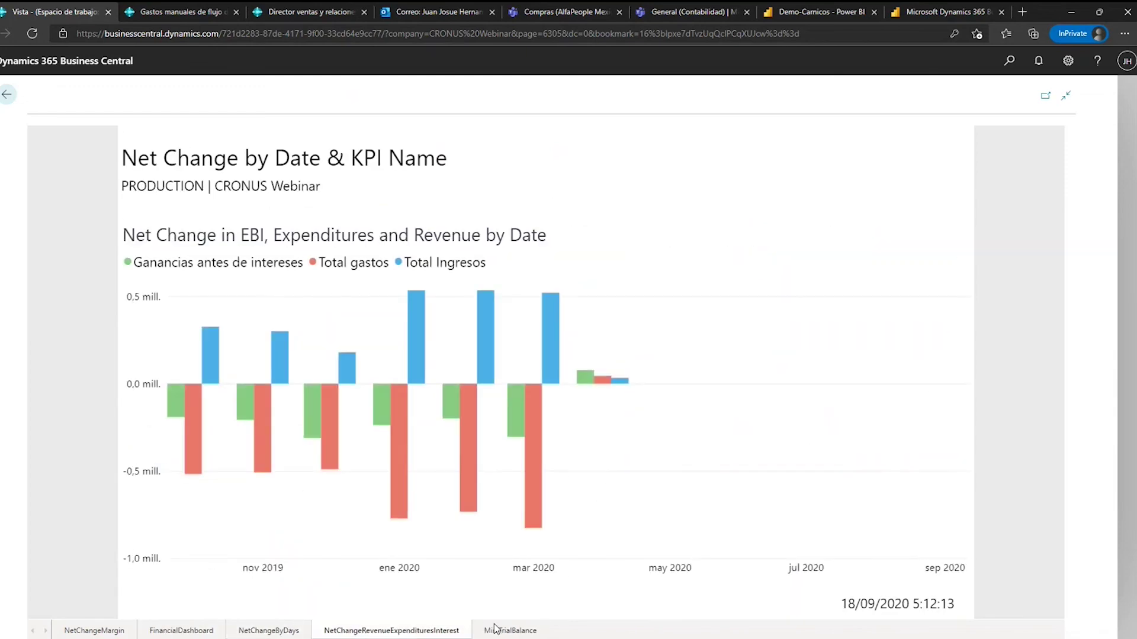
{"action": "left_click", "coordinate": [507, 630]}
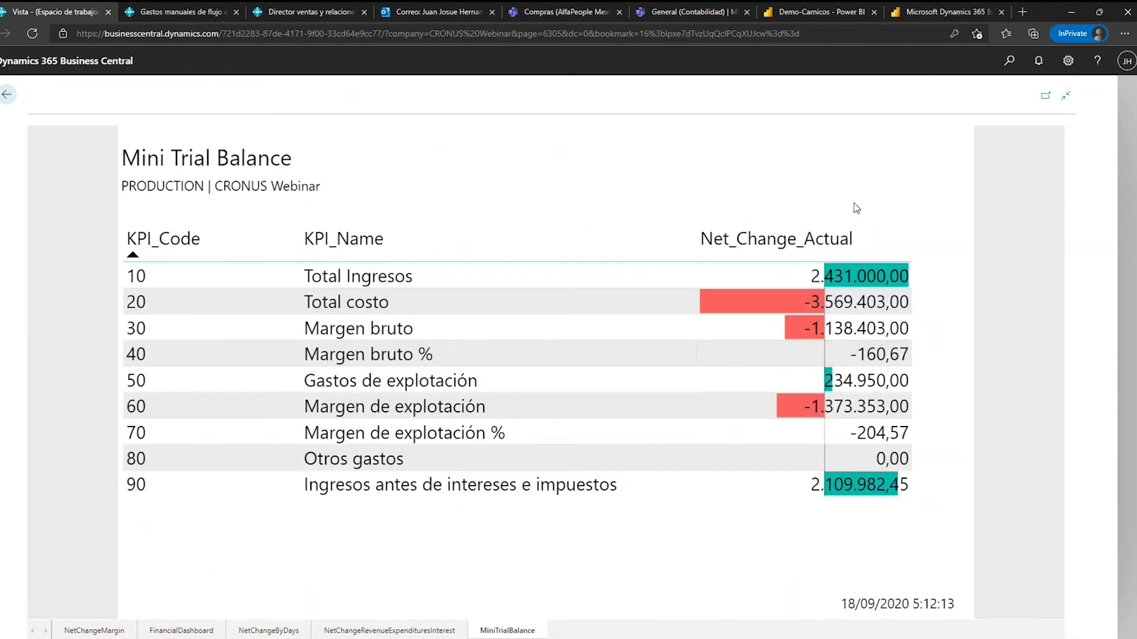
{"action": "left_click", "coordinate": [4, 96]}
View the same Finance report in Power BI and in the Teams General channel, and switch back to the Business Central home page's Actividades overview.
{"action": "left_click", "coordinate": [923, 12]}
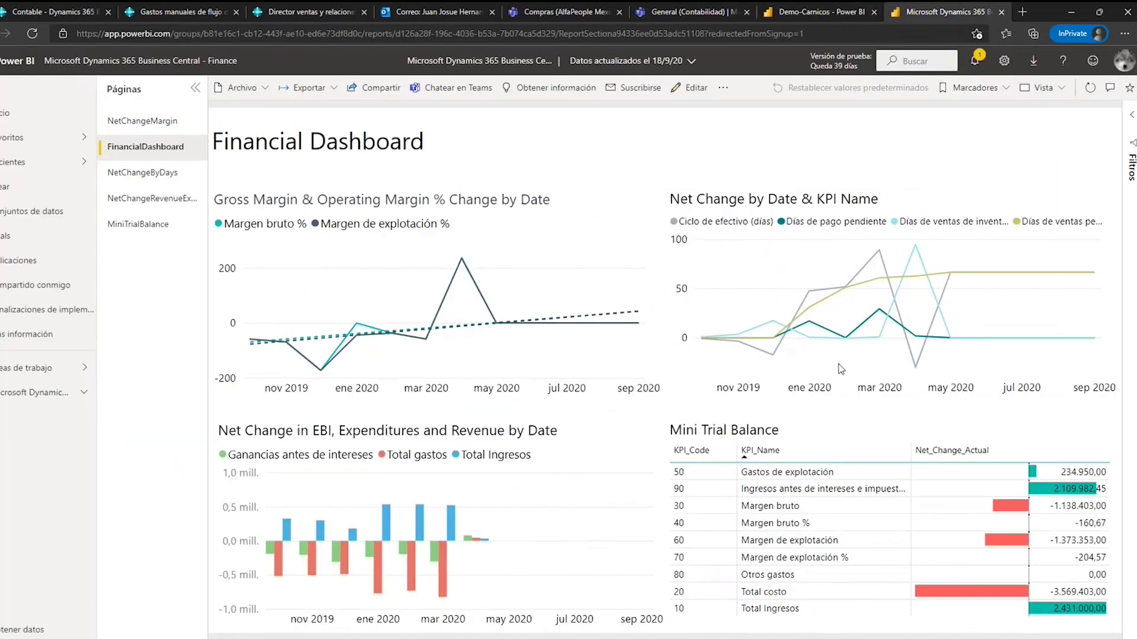
{"action": "left_click", "coordinate": [700, 12]}
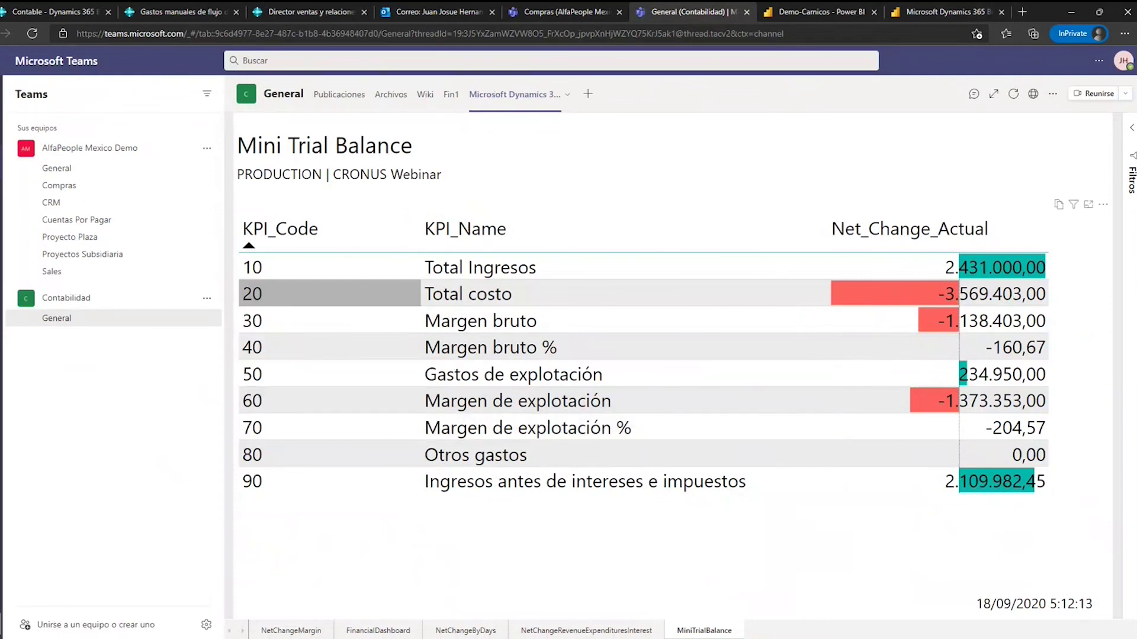
{"action": "left_click", "coordinate": [89, 12]}
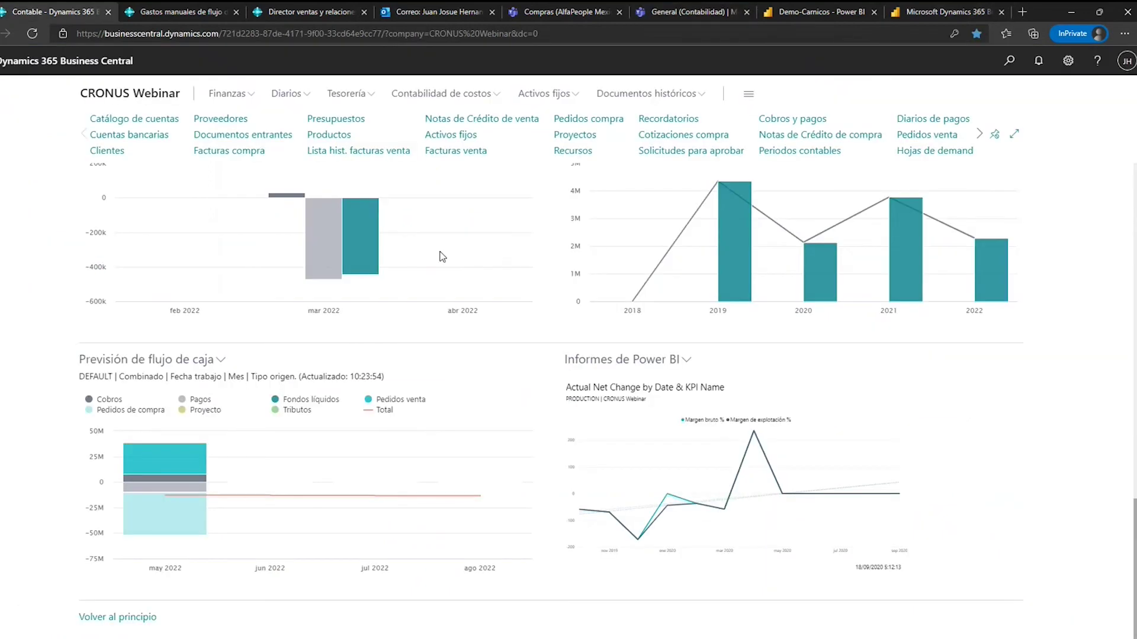
{"action": "scroll", "coordinate": [1008, 382], "scroll_direction": "up", "scroll_amount": 7}
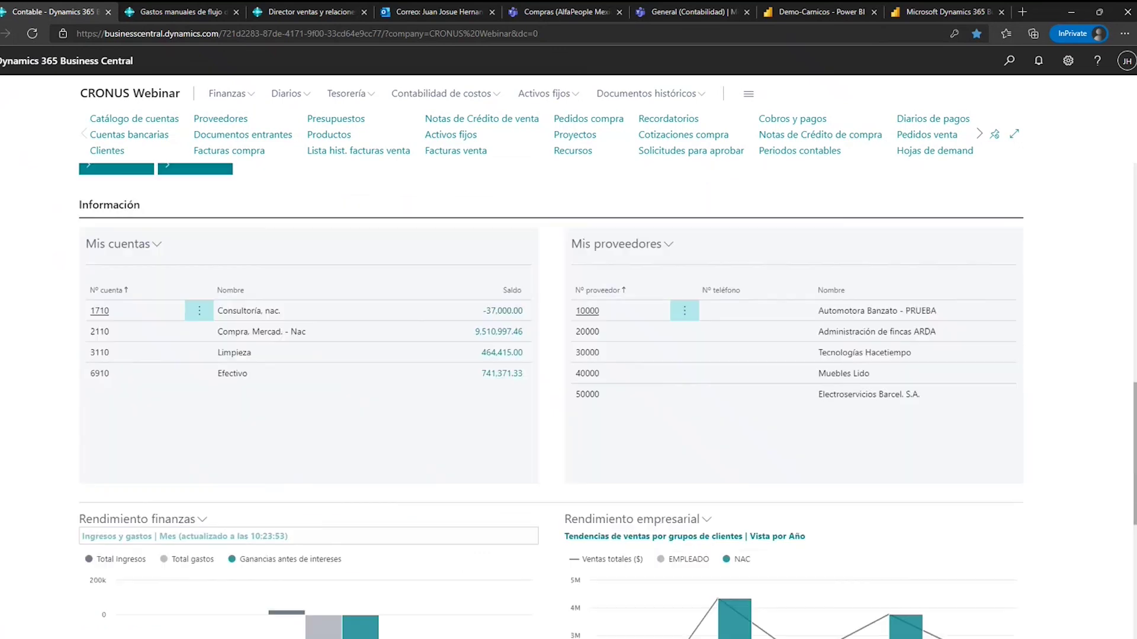
{"action": "scroll", "coordinate": [1047, 388], "scroll_direction": "up", "scroll_amount": 10}
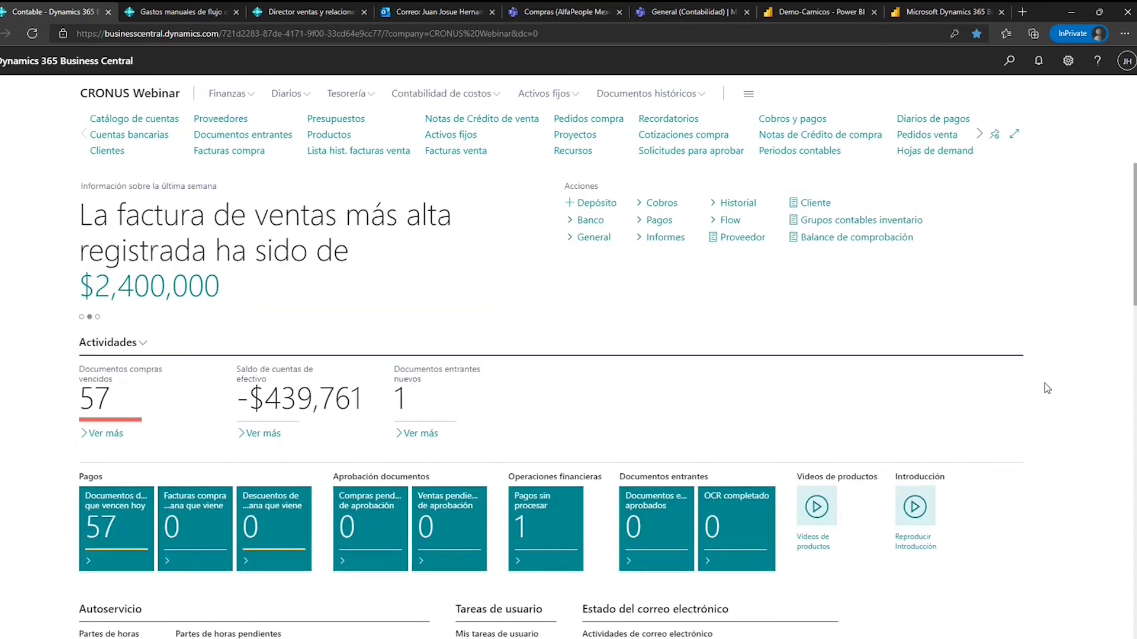